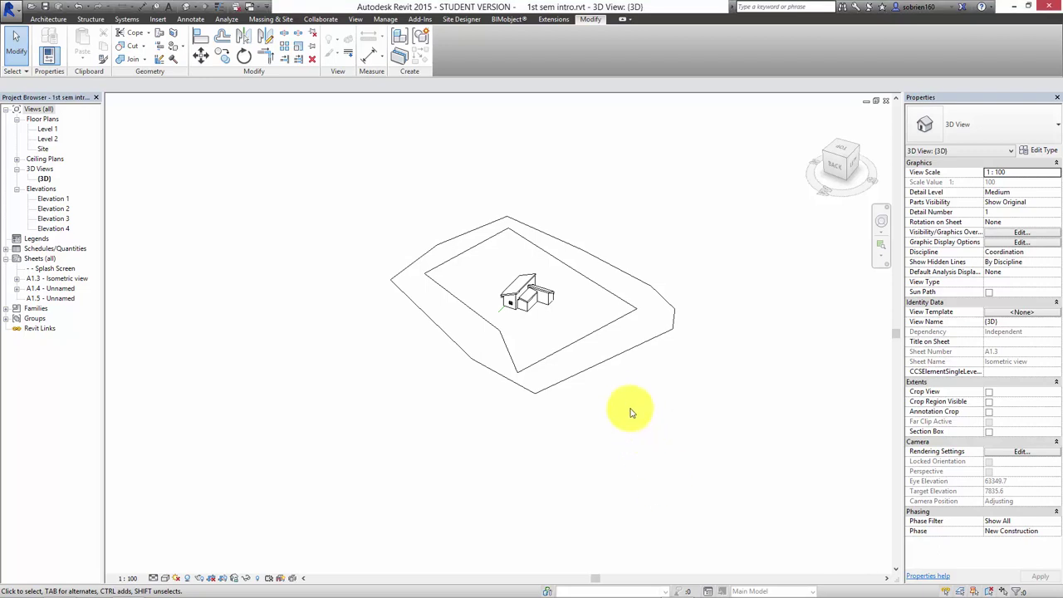
- Examine the house model and the surrounding site in the 3D view
{"action": "middle_click_drag", "start_coordinate": [631, 418], "coordinate": [676, 531]}
{"action": "scroll", "coordinate": [609, 507], "scroll_direction": "up", "scroll_amount": 3}
{"action": "middle_click_drag", "start_coordinate": [609, 507], "coordinate": [656, 437]}
{"action": "scroll", "coordinate": [623, 423], "scroll_direction": "up", "scroll_amount": 2}
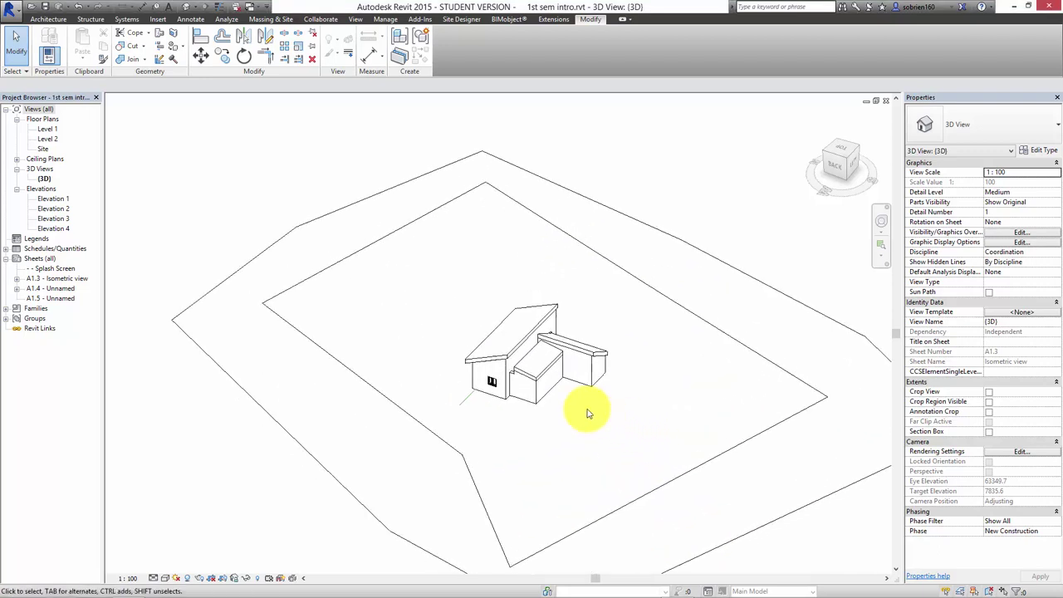
{"action": "scroll", "coordinate": [441, 291], "scroll_direction": "up", "scroll_amount": 2}
{"action": "scroll", "coordinate": [493, 357], "scroll_direction": "up", "scroll_amount": 3}
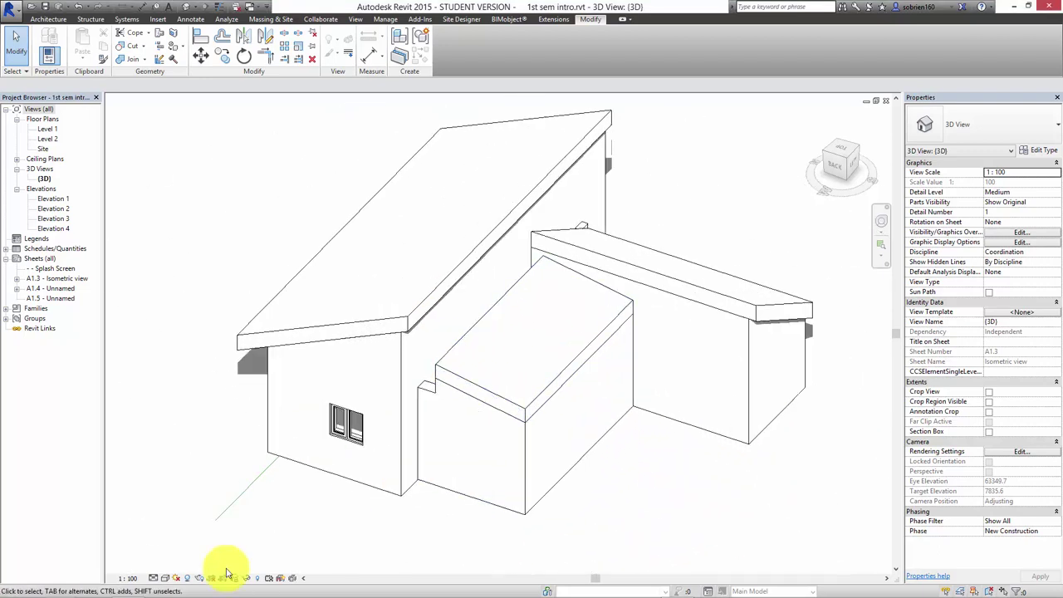
{"action": "mouse_move", "coordinate": [130, 588]}
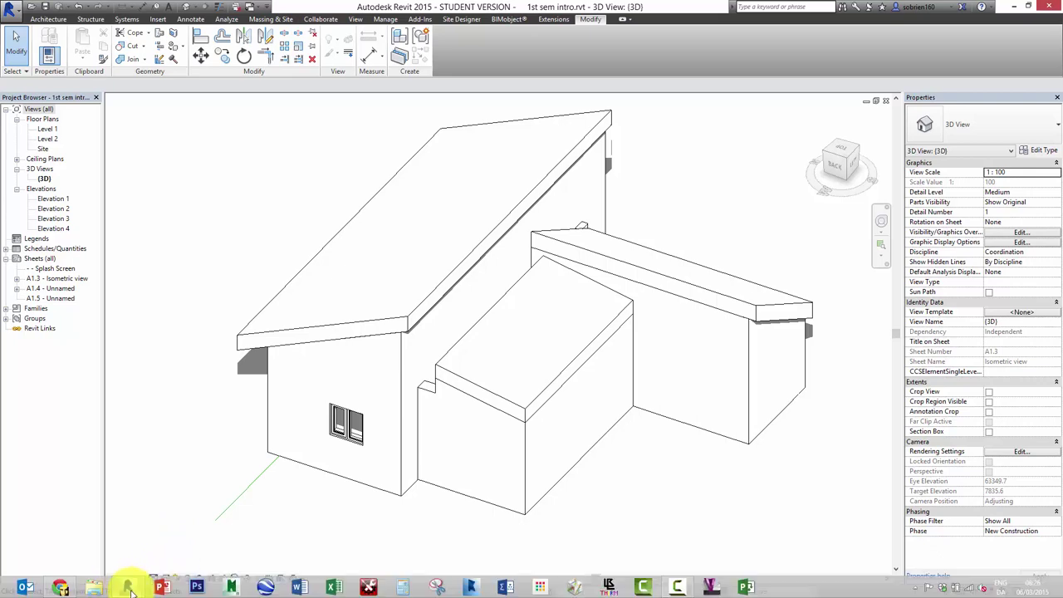
{"action": "middle_click_drag", "start_coordinate": [208, 451], "coordinate": [244, 422]}
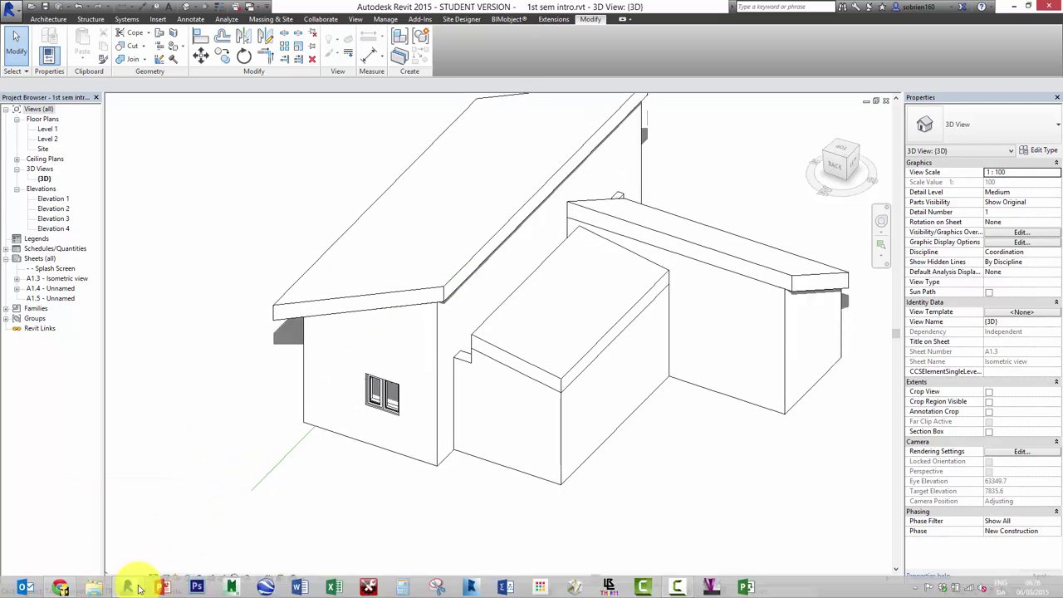
- Switch to the browser to read the lecture plan's week 10 walls topics, and minimize the browser window
{"action": "left_click", "coordinate": [139, 588]}
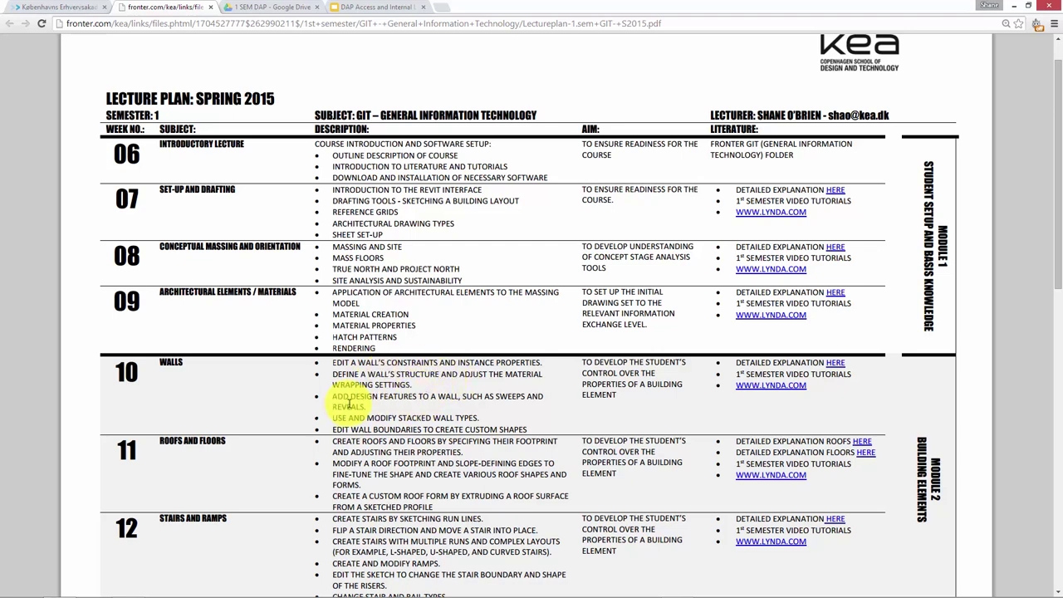
{"action": "left_click", "coordinate": [1014, 6]}
{"action": "left_click", "coordinate": [585, 346]}
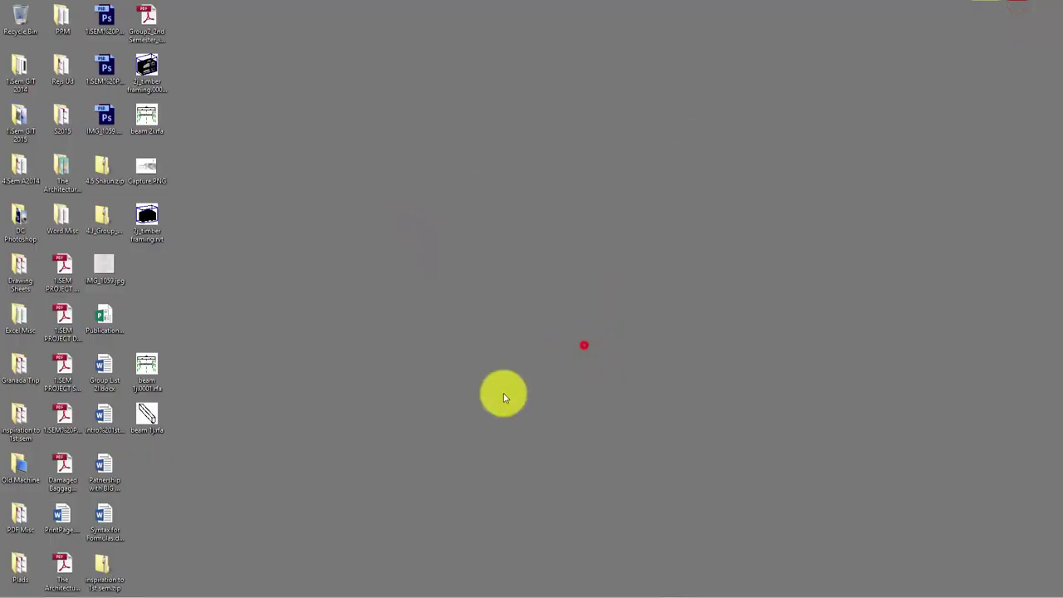
- Switch back to Revit and view the house with its whole site in the 3D view
{"action": "mouse_move", "coordinate": [269, 587]}
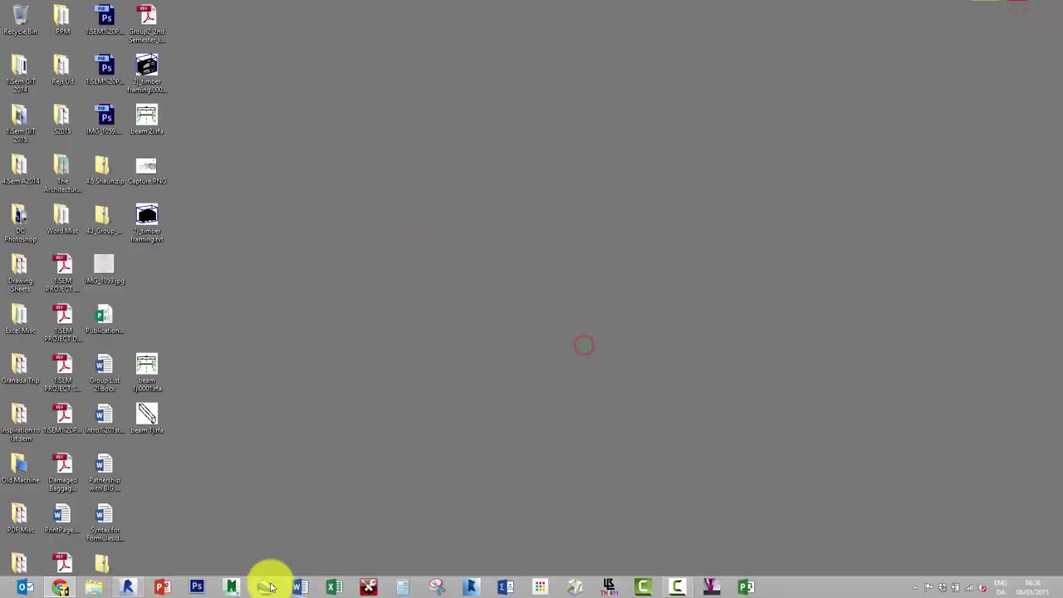
{"action": "left_click", "coordinate": [131, 586]}
{"action": "scroll", "coordinate": [327, 434], "scroll_direction": "up", "scroll_amount": 2}
{"action": "scroll", "coordinate": [360, 360], "scroll_direction": "down", "scroll_amount": 6}
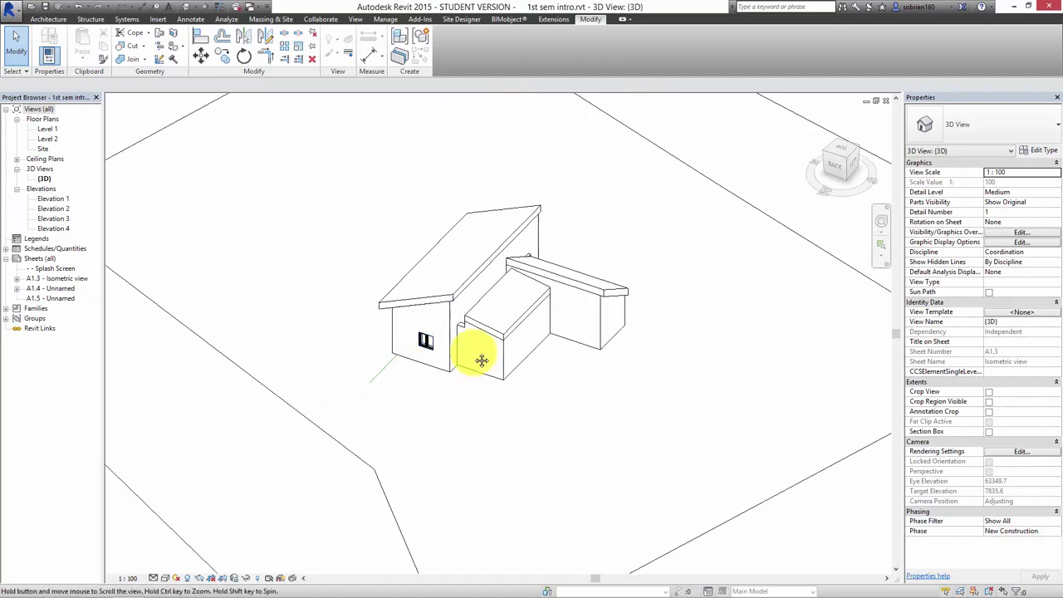
{"action": "scroll", "coordinate": [540, 390], "scroll_direction": "down", "scroll_amount": 4}
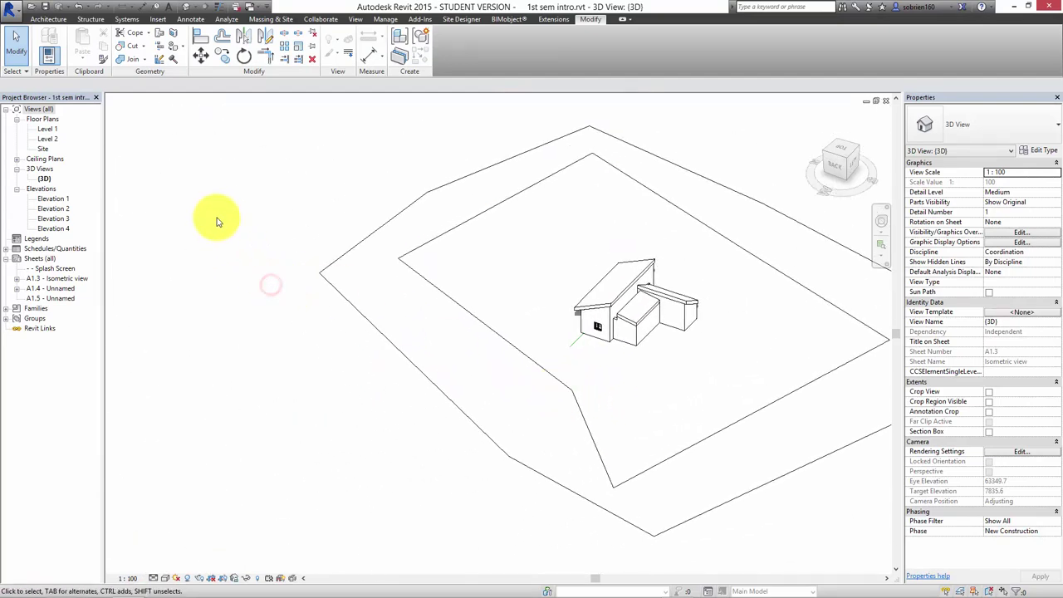
- Draw a straight Generic - 400mm (Exterior) wall about 20000 mm long and 8000 mm high on Level 1, outside the site boundary
{"action": "left_click", "coordinate": [49, 19]}
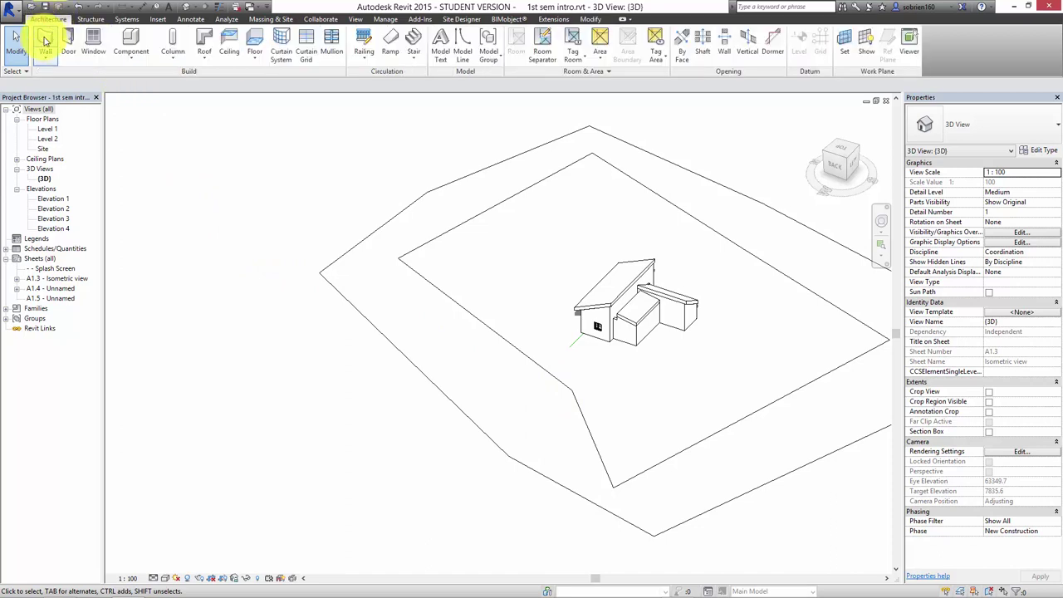
{"action": "left_click", "coordinate": [44, 40]}
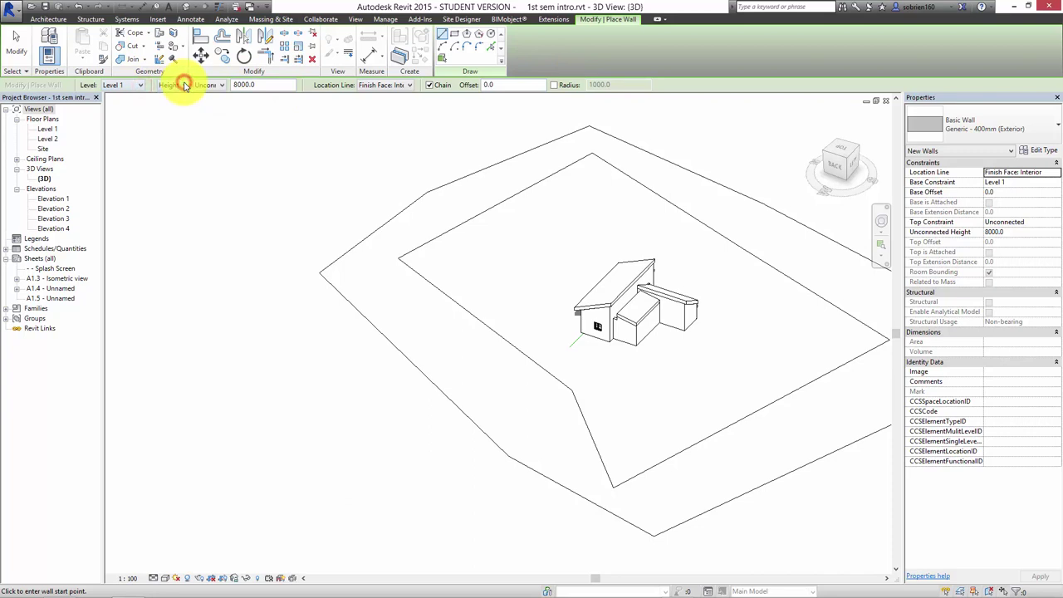
{"action": "left_click", "coordinate": [219, 86]}
{"action": "left_click", "coordinate": [220, 88]}
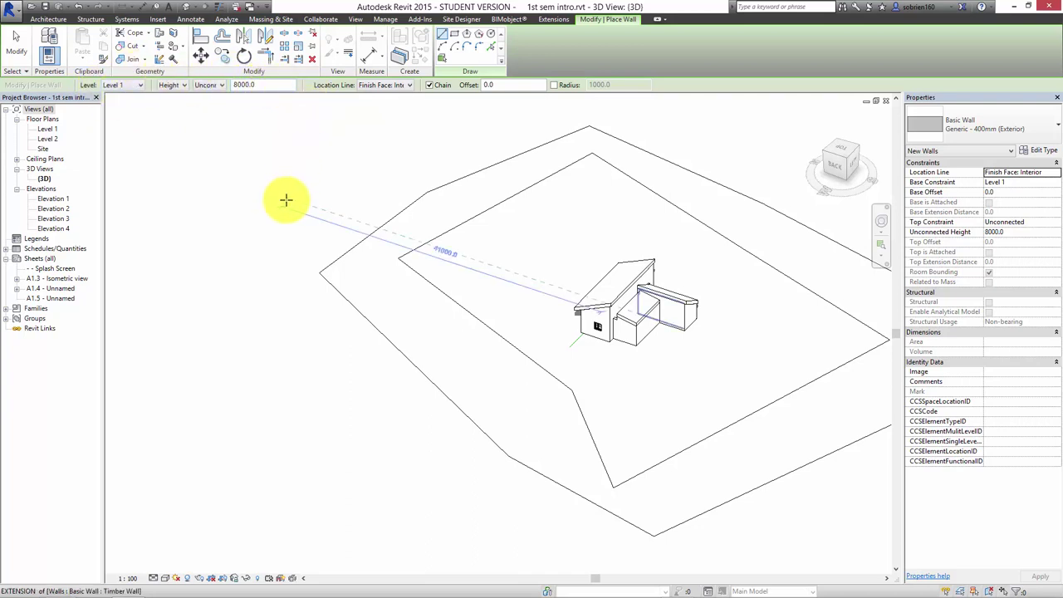
{"action": "middle_click_drag", "start_coordinate": [285, 199], "coordinate": [377, 155]}
{"action": "left_click", "coordinate": [273, 274]}
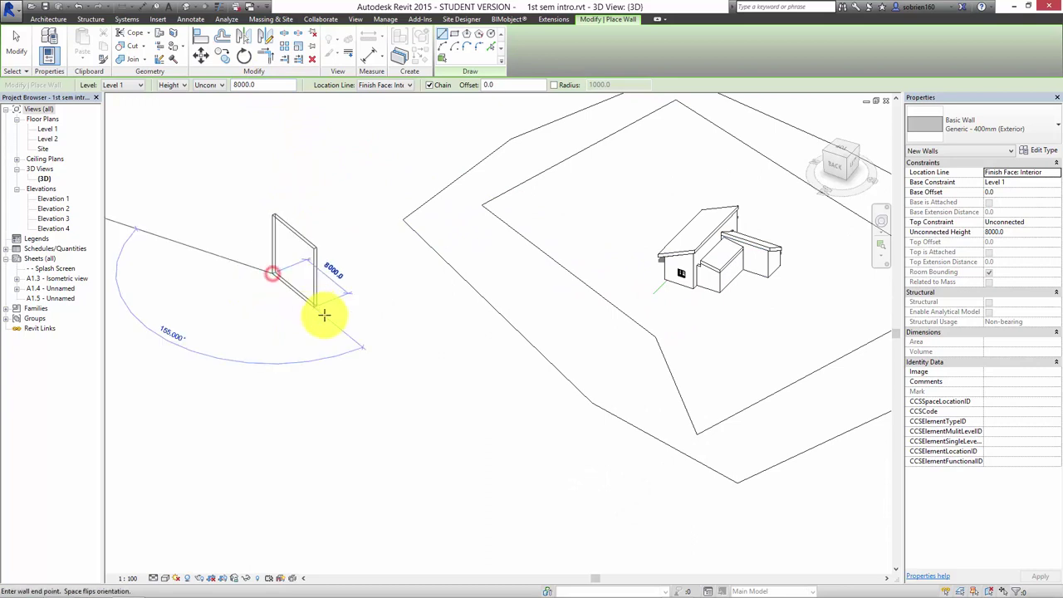
{"action": "left_click", "coordinate": [441, 312]}
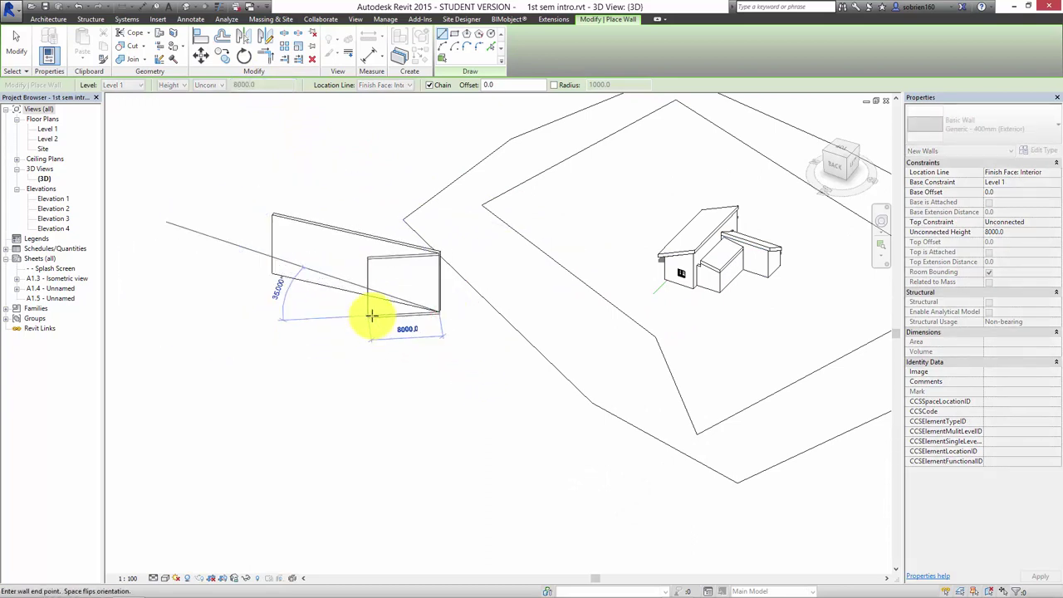
{"action": "key", "text": "Escape"}
{"action": "key", "text": "Escape"}
- Change the type of the newly drawn wall to Exterior - 408mm Masonry / LW Concrete
{"action": "middle_click_drag", "start_coordinate": [368, 315], "coordinate": [402, 364]}
{"action": "scroll", "coordinate": [401, 364], "scroll_direction": "up", "scroll_amount": 2}
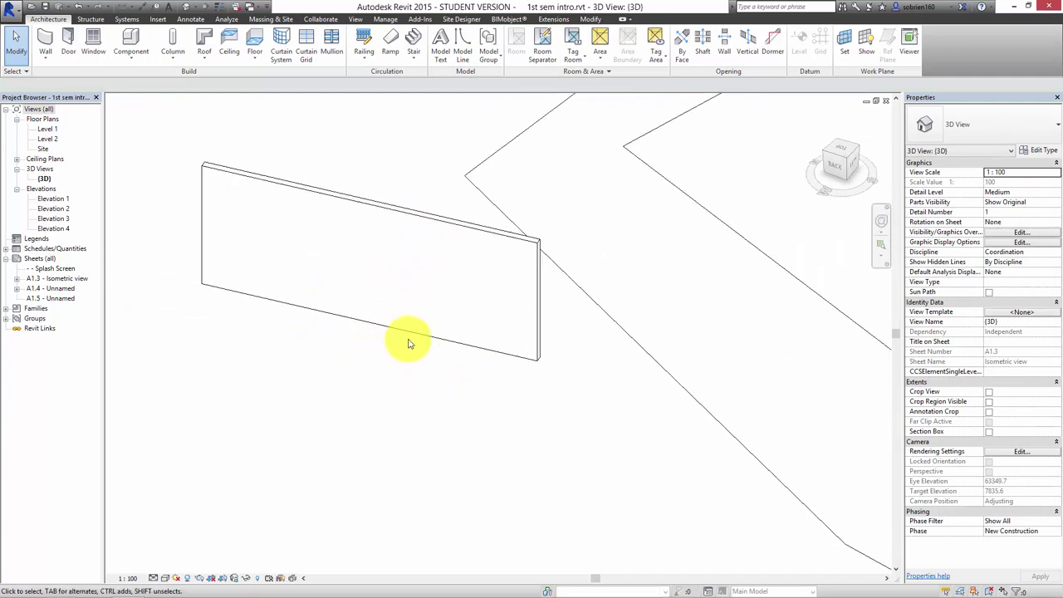
{"action": "left_click", "coordinate": [407, 332]}
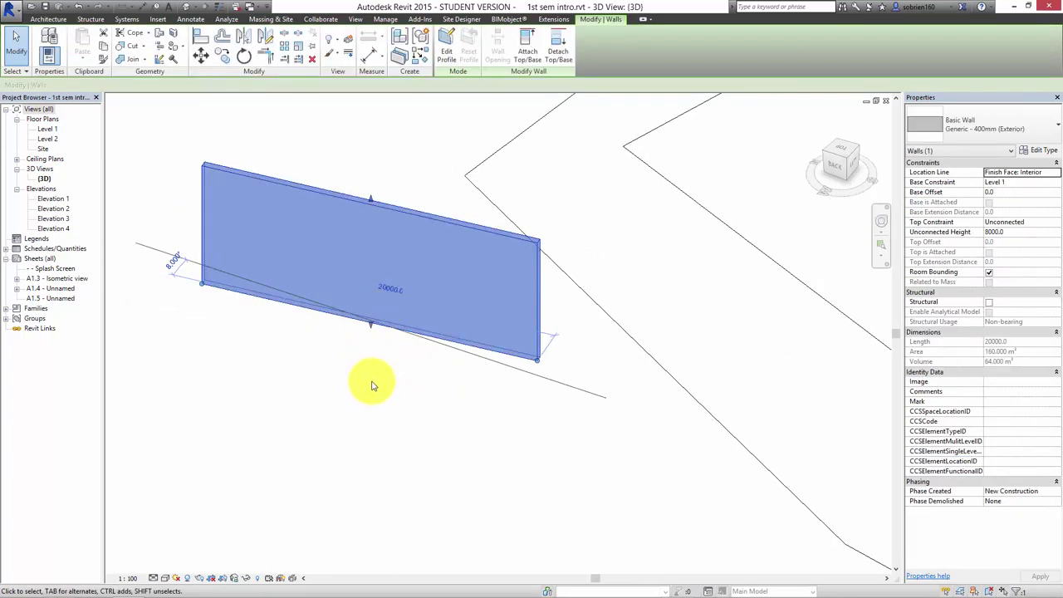
{"action": "left_click", "coordinate": [372, 385]}
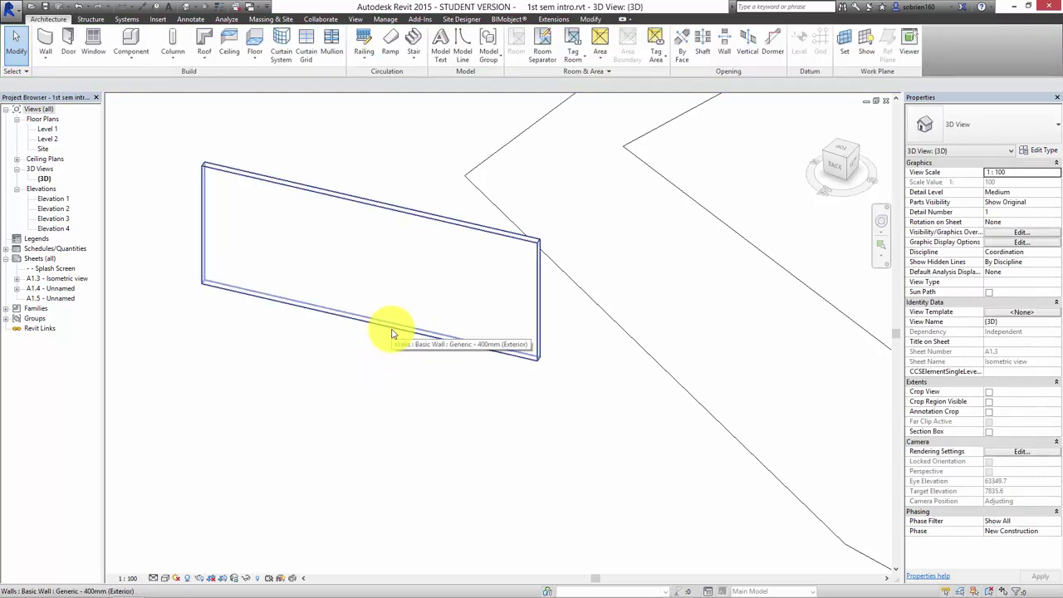
{"action": "left_click", "coordinate": [391, 322]}
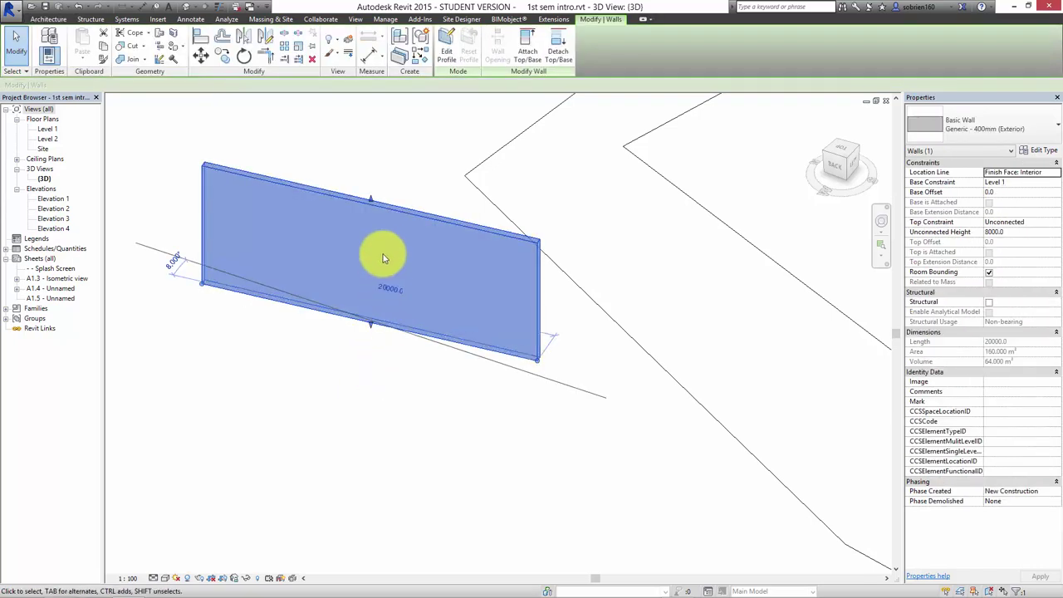
{"action": "left_click", "coordinate": [1056, 124]}
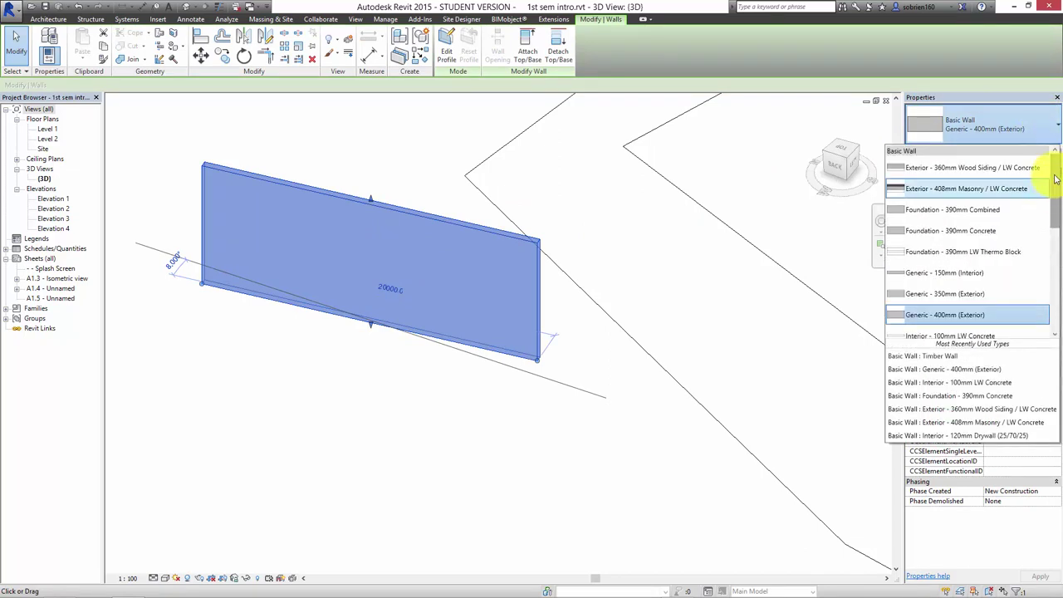
{"action": "scroll", "coordinate": [1051, 178], "scroll_direction": "down", "scroll_amount": 3}
{"action": "scroll", "coordinate": [1057, 226], "scroll_direction": "up", "scroll_amount": 1}
{"action": "left_click_drag", "start_coordinate": [1056, 227], "coordinate": [1051, 172]}
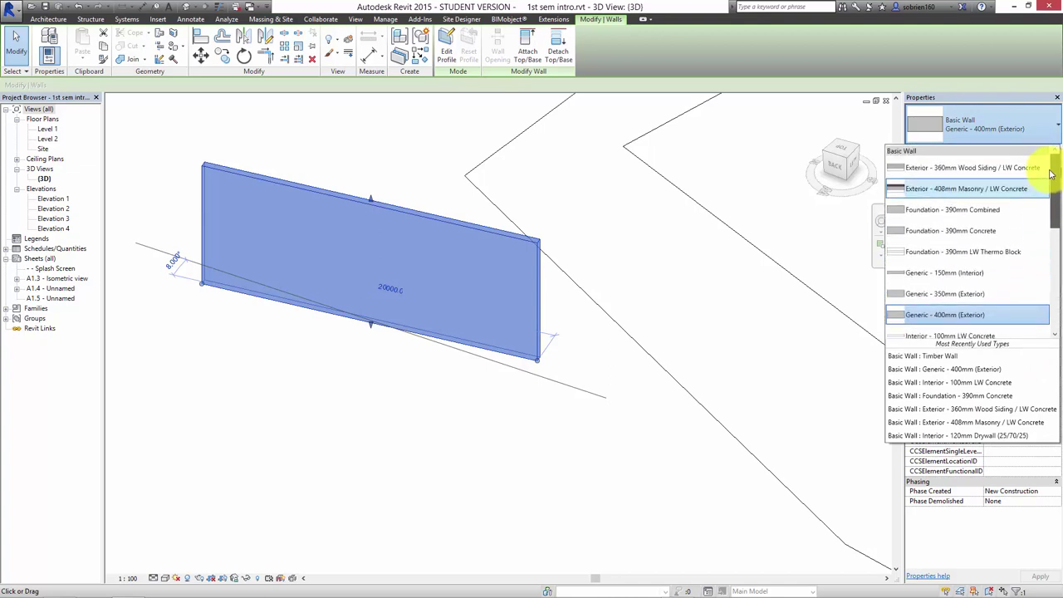
{"action": "left_click", "coordinate": [979, 188]}
{"action": "left_click", "coordinate": [473, 415]}
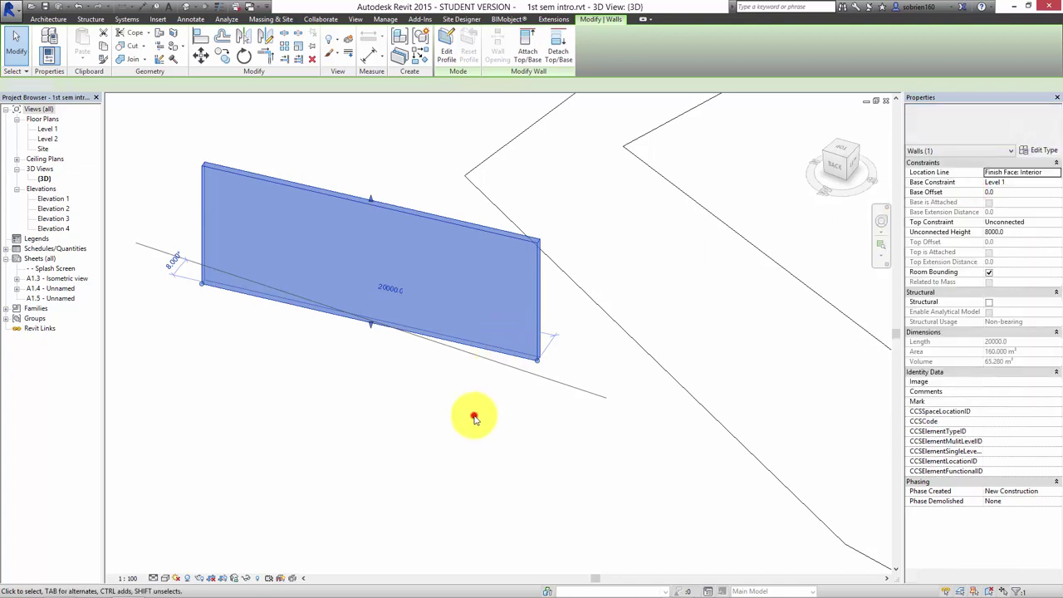
- Set the 3D view's detail level to Fine and its visual style to Realistic
{"action": "scroll", "coordinate": [556, 316], "scroll_direction": "up", "scroll_amount": 3}
{"action": "left_click", "coordinate": [154, 578]}
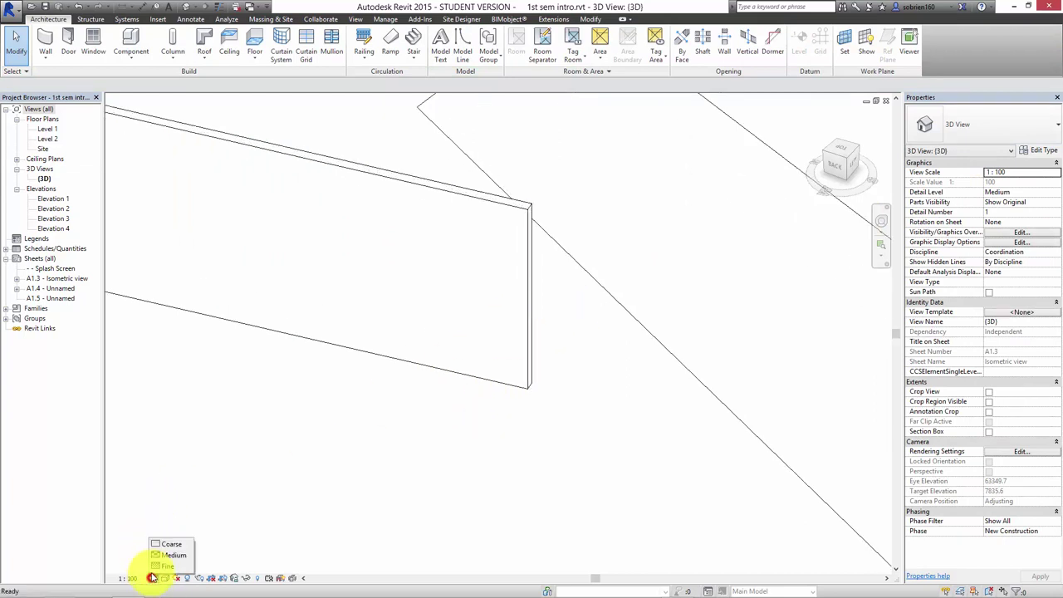
{"action": "left_click", "coordinate": [155, 566]}
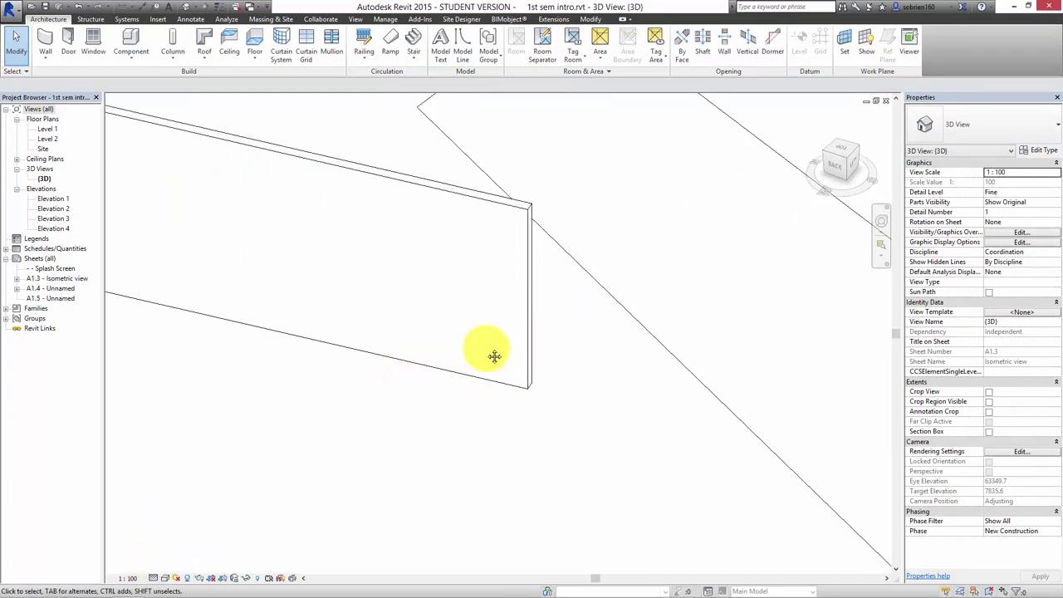
{"action": "middle_click_drag", "start_coordinate": [491, 420], "coordinate": [228, 518], "text": "shift"}
{"action": "left_click", "coordinate": [164, 578]}
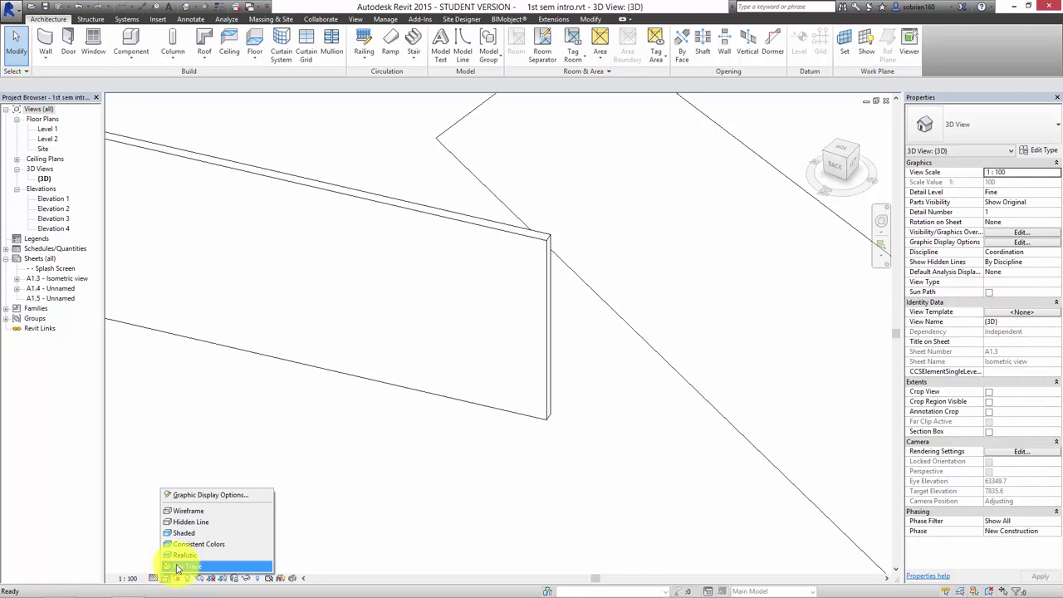
{"action": "left_click", "coordinate": [186, 553]}
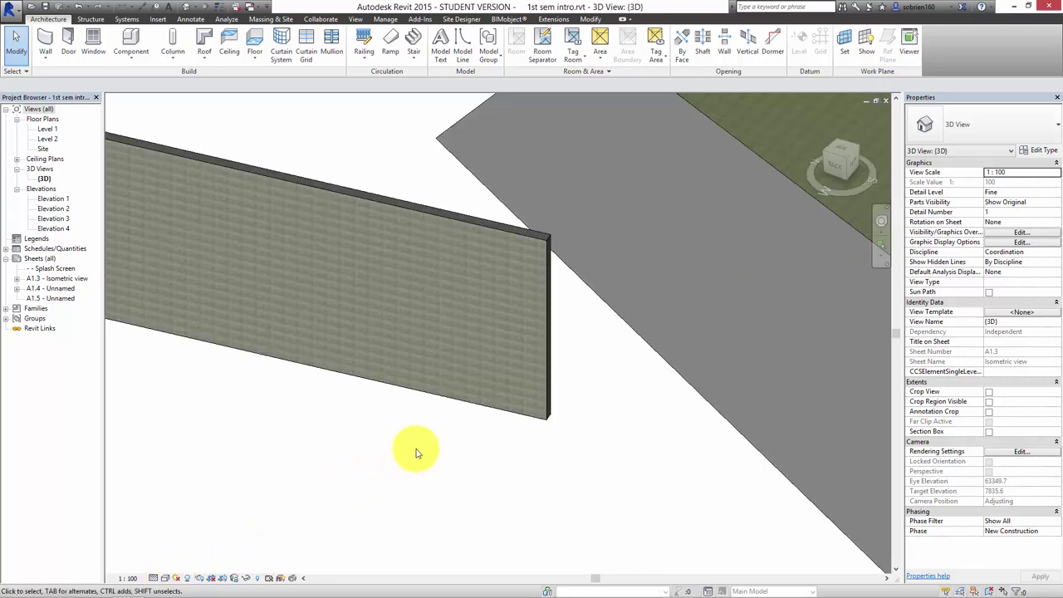
- Inspect the masonry wall's brick face up close and from the opposite side
{"action": "middle_click_drag", "start_coordinate": [451, 415], "coordinate": [305, 162], "text": "shift"}
{"action": "middle_click_drag", "start_coordinate": [379, 233], "coordinate": [552, 427], "text": "shift"}
{"action": "scroll", "coordinate": [766, 266], "scroll_direction": "up", "scroll_amount": 8}
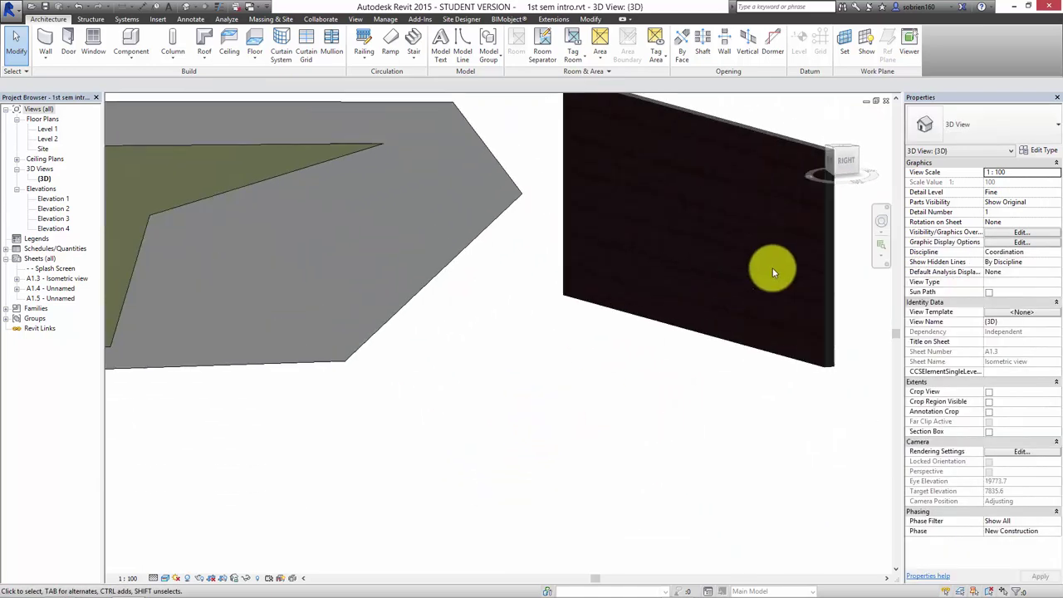
{"action": "scroll", "coordinate": [681, 332], "scroll_direction": "down", "scroll_amount": 6}
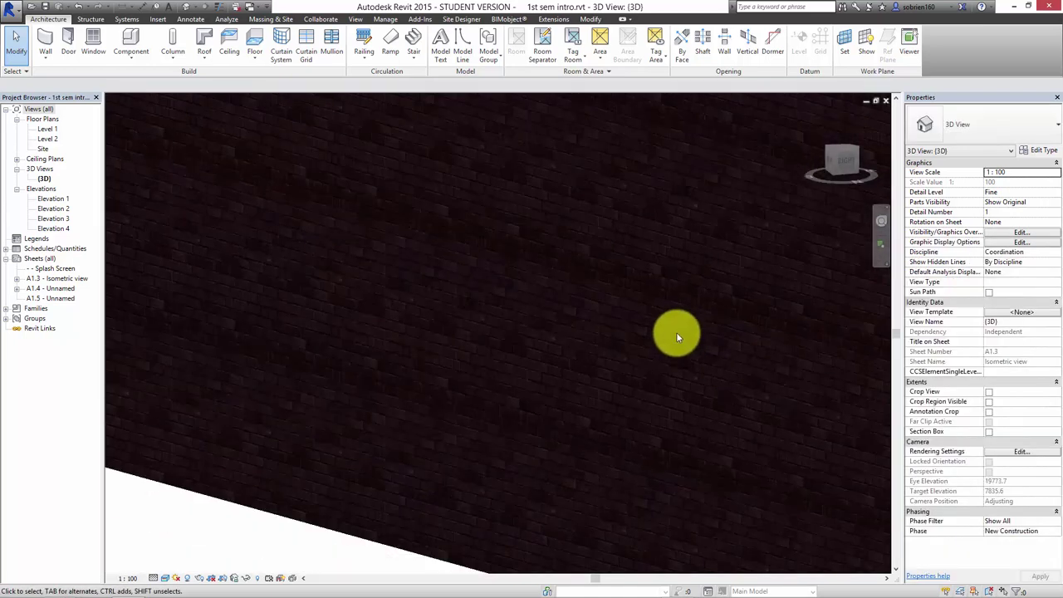
{"action": "scroll", "coordinate": [653, 333], "scroll_direction": "down", "scroll_amount": 2}
{"action": "middle_click_drag", "start_coordinate": [640, 363], "coordinate": [481, 506], "text": "shift"}
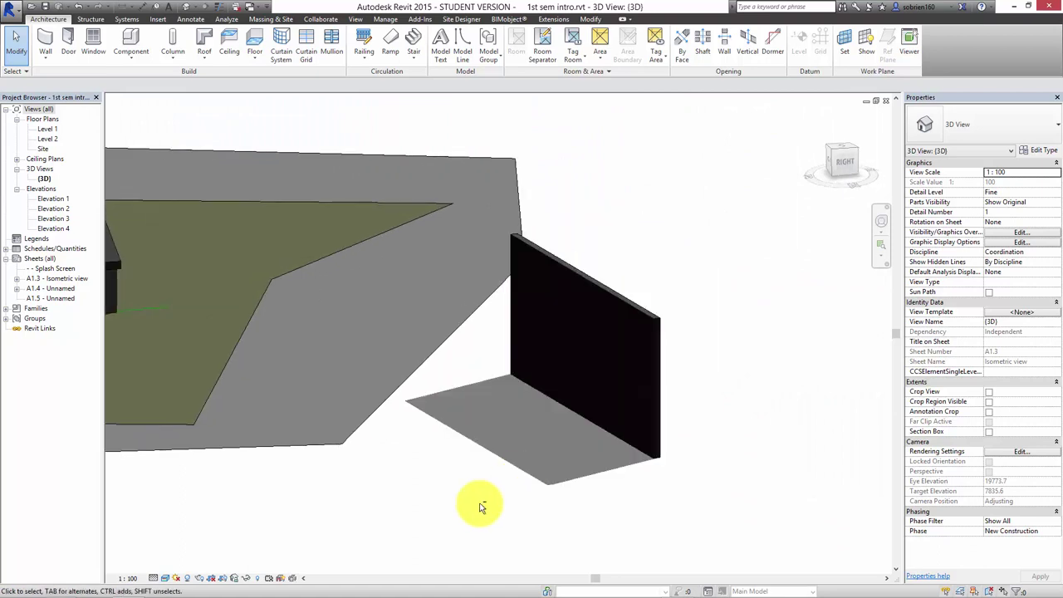
- Move one end of the masonry wall past its other end, shortening the wall and turning it to an angle of about 61°
{"action": "left_click", "coordinate": [654, 455]}
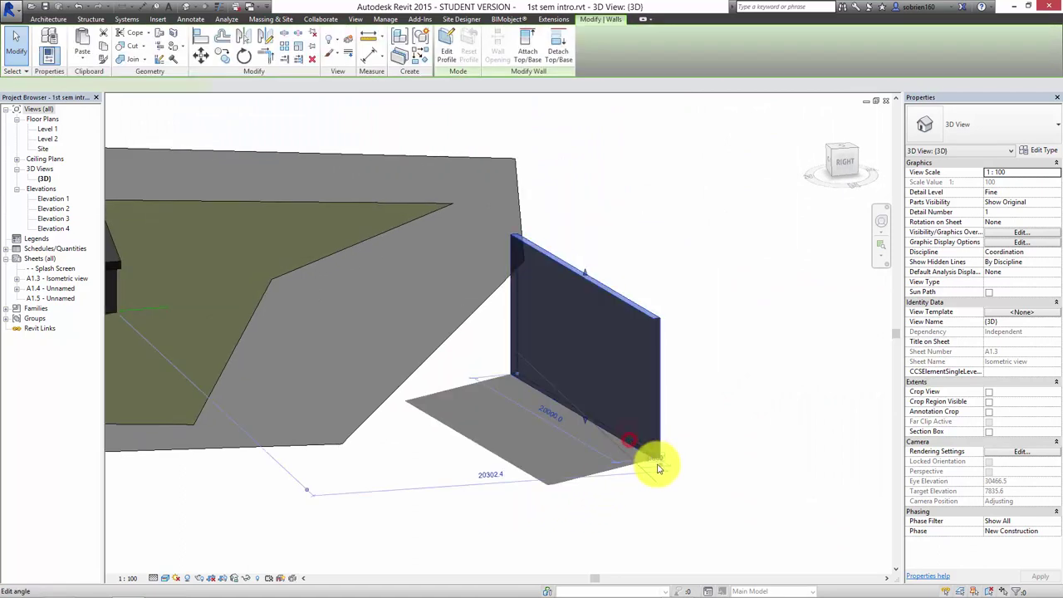
{"action": "left_click", "coordinate": [662, 461]}
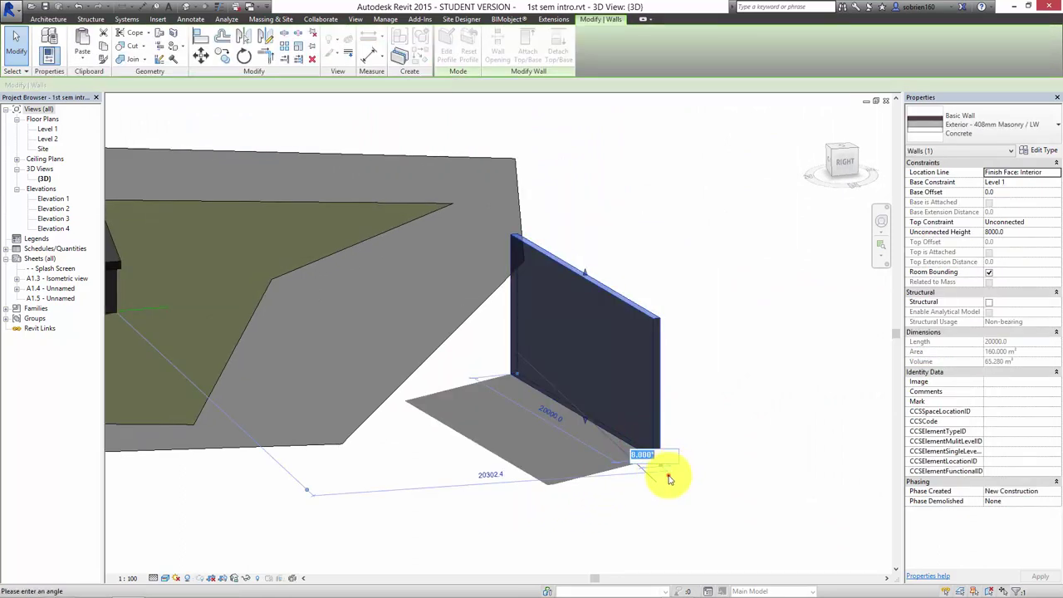
{"action": "key", "text": "Escape"}
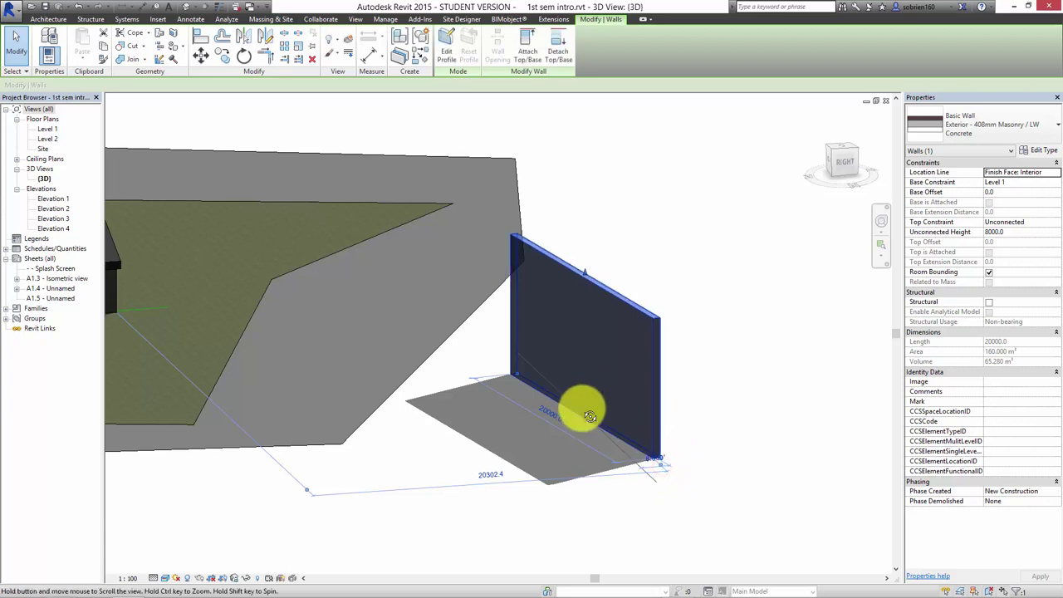
{"action": "middle_click_drag", "start_coordinate": [581, 408], "coordinate": [470, 378], "text": "shift"}
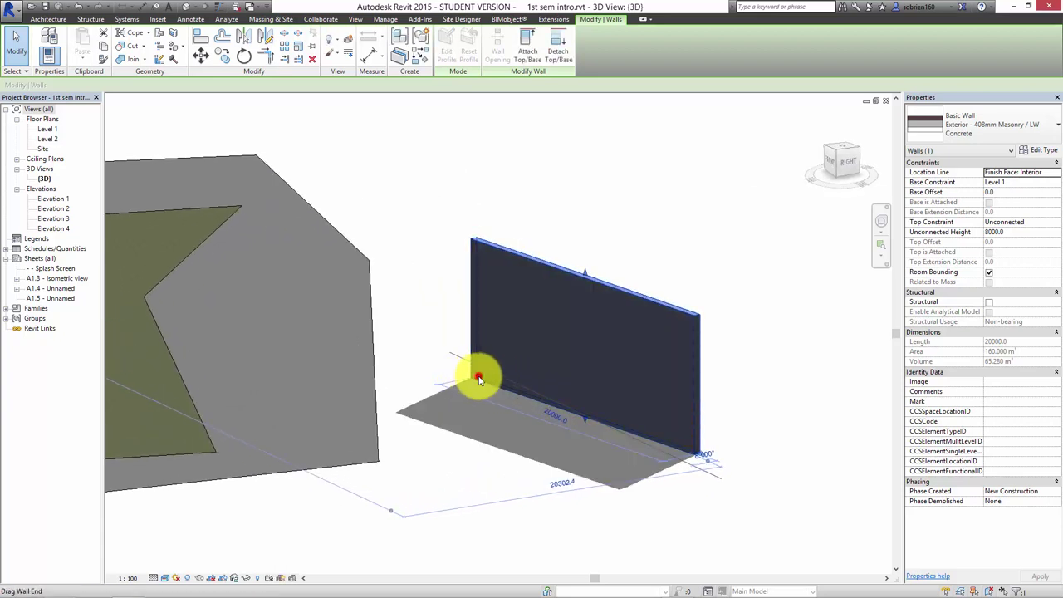
{"action": "left_click_drag", "start_coordinate": [479, 379], "coordinate": [865, 452]}
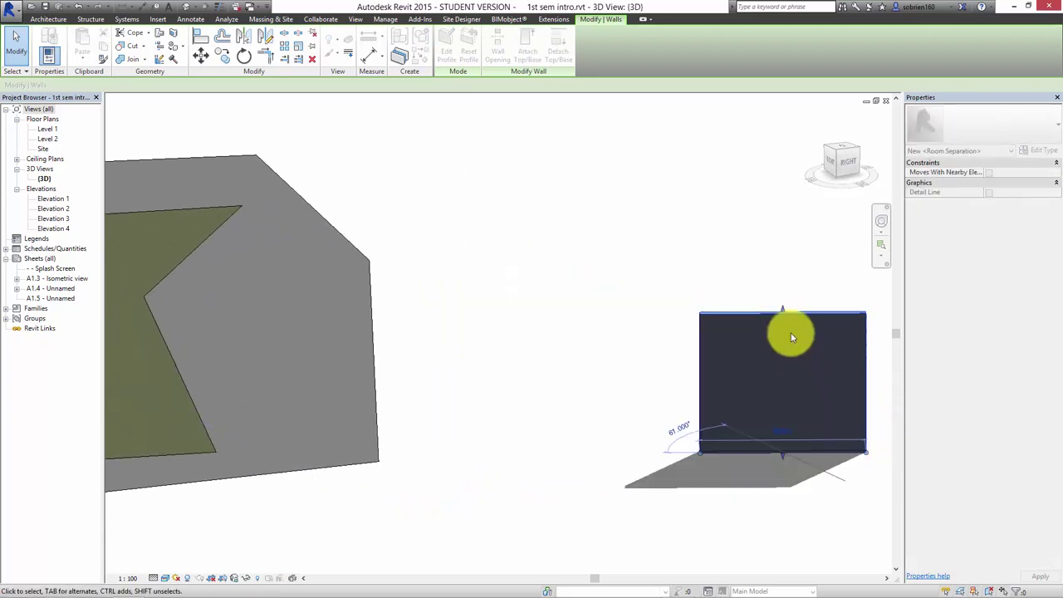
{"action": "key", "text": "Escape"}
{"action": "middle_click_drag", "start_coordinate": [739, 375], "coordinate": [377, 407], "text": "shift"}
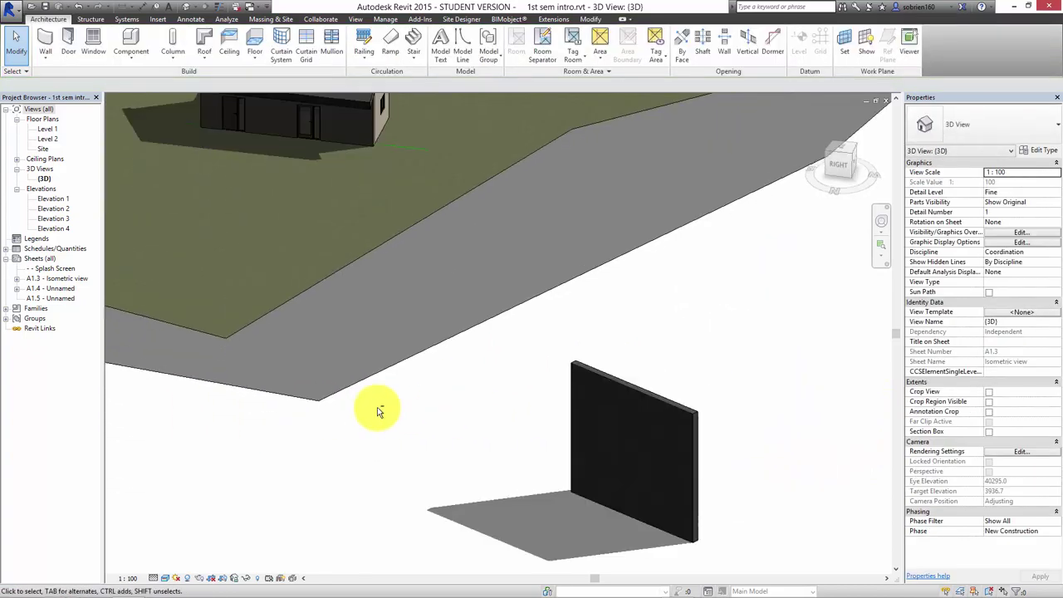
{"action": "left_click", "coordinate": [66, 375]}
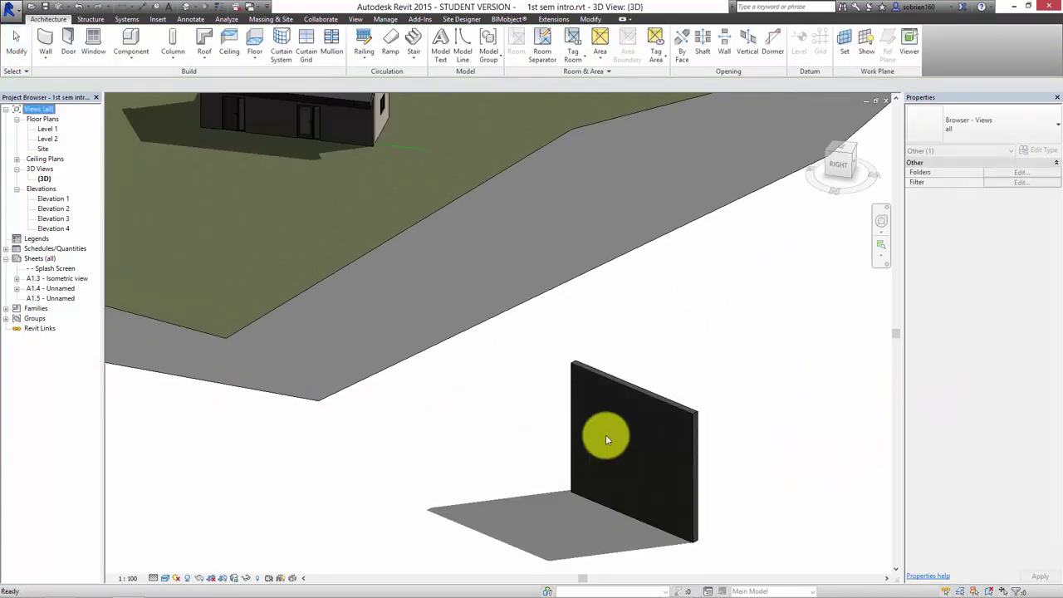
- Examine the shortened wall in relation to the site, and its brick face up close from the other side
{"action": "left_click", "coordinate": [514, 469]}
{"action": "scroll", "coordinate": [514, 469], "scroll_direction": "down", "scroll_amount": 5}
{"action": "left_click", "coordinate": [455, 511]}
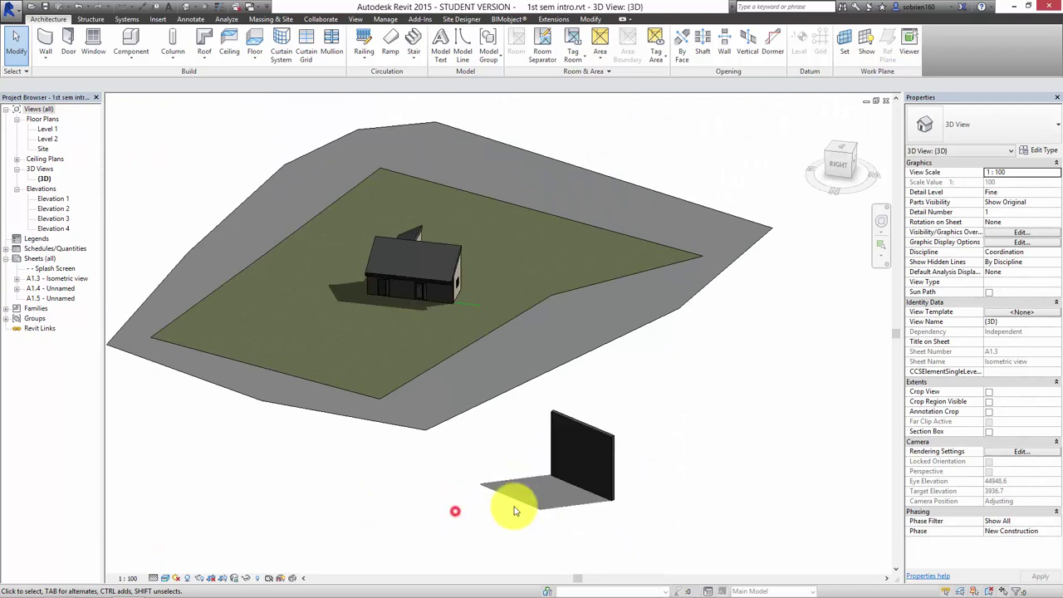
{"action": "left_click", "coordinate": [656, 470]}
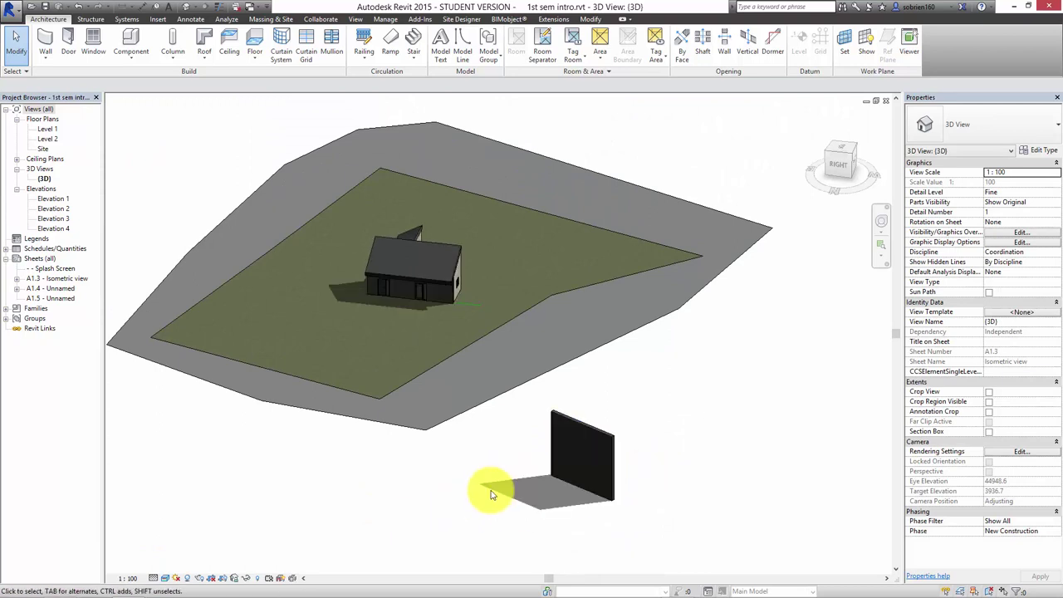
{"action": "middle_click_drag", "start_coordinate": [576, 483], "coordinate": [579, 485]}
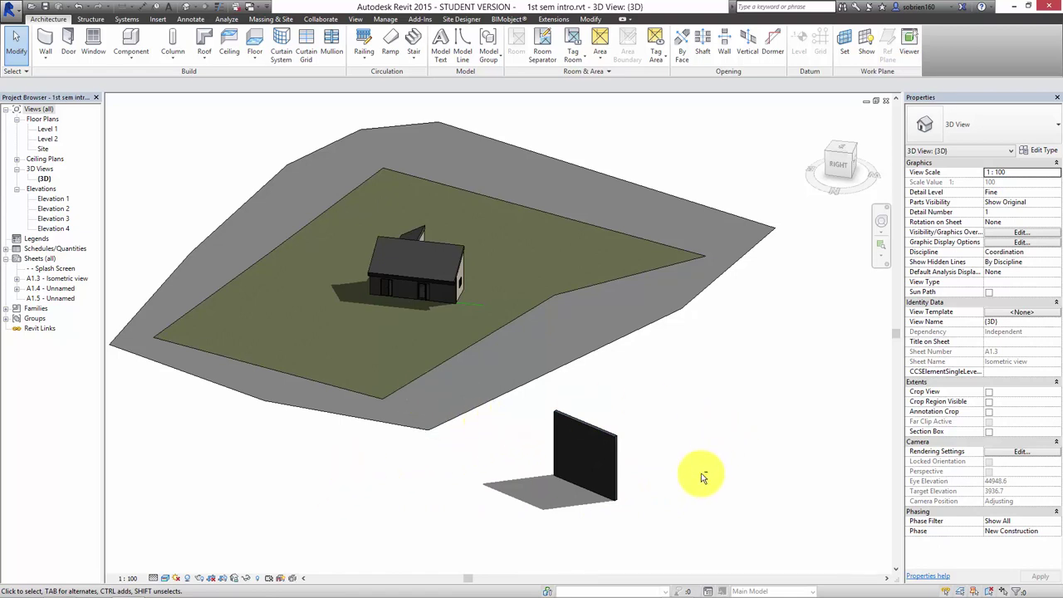
{"action": "middle_click_drag", "start_coordinate": [692, 473], "coordinate": [422, 427], "text": "shift"}
{"action": "scroll", "coordinate": [444, 403], "scroll_direction": "up", "scroll_amount": 10}
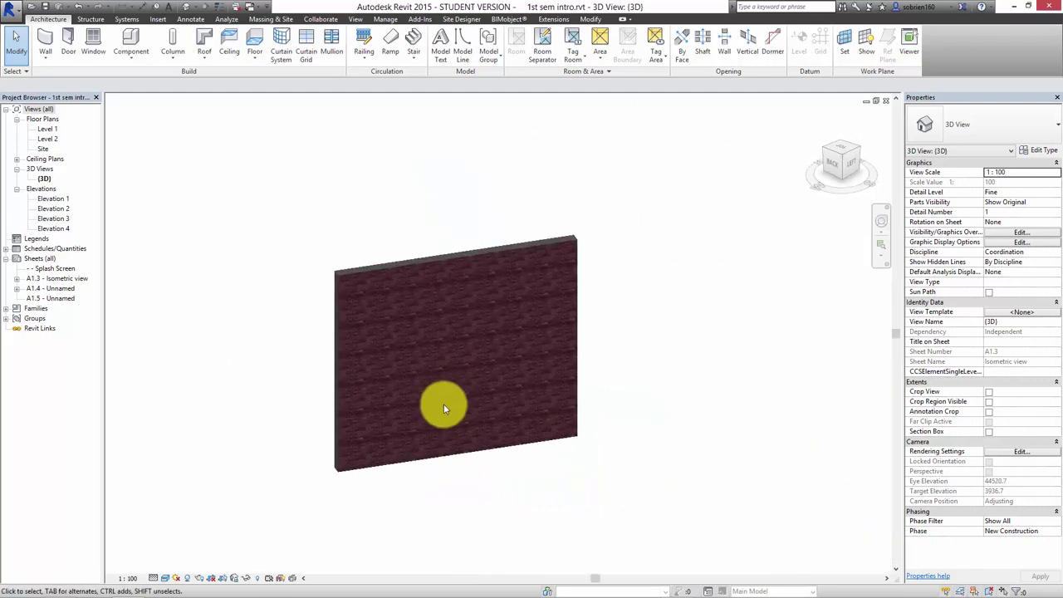
{"action": "scroll", "coordinate": [443, 403], "scroll_direction": "down", "scroll_amount": 2}
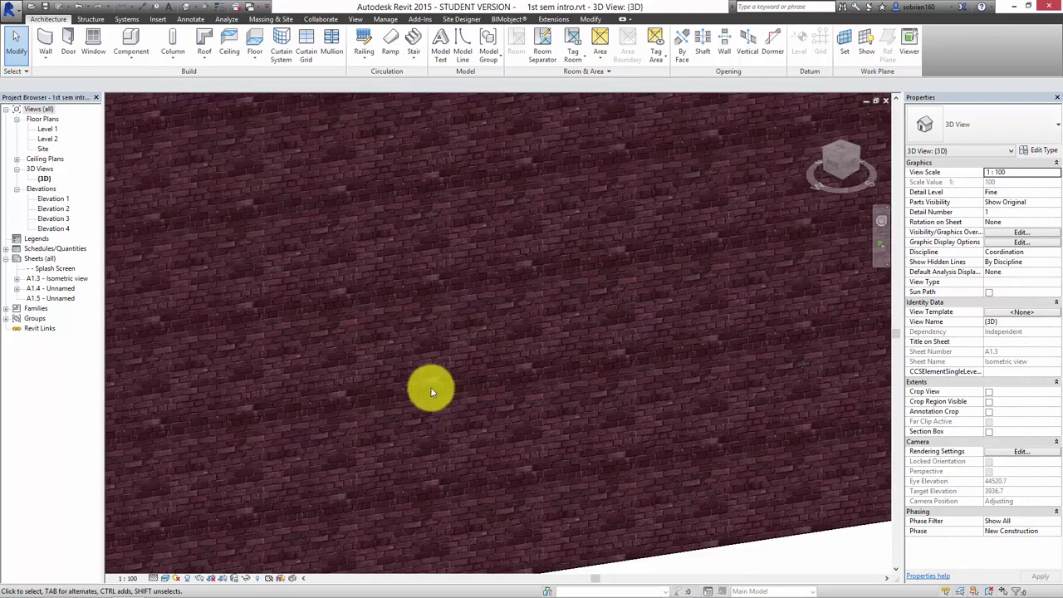
{"action": "scroll", "coordinate": [430, 384], "scroll_direction": "down", "scroll_amount": 2}
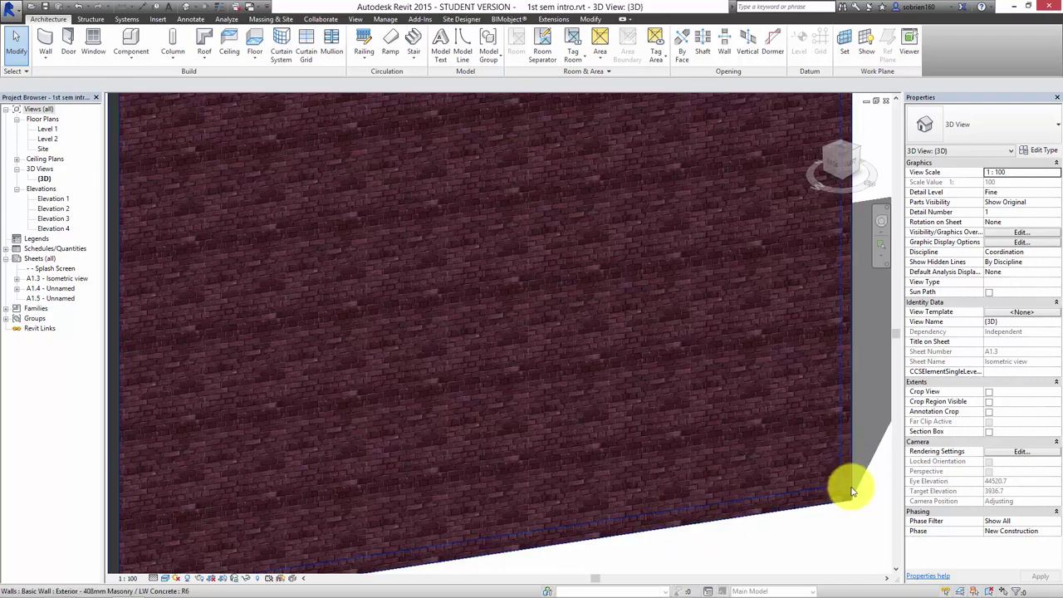
- Change the brick wall's type to Exterior - 360mm Wood Siding / LW Concrete
{"action": "left_click", "coordinate": [818, 501]}
{"action": "left_click", "coordinate": [1011, 123]}
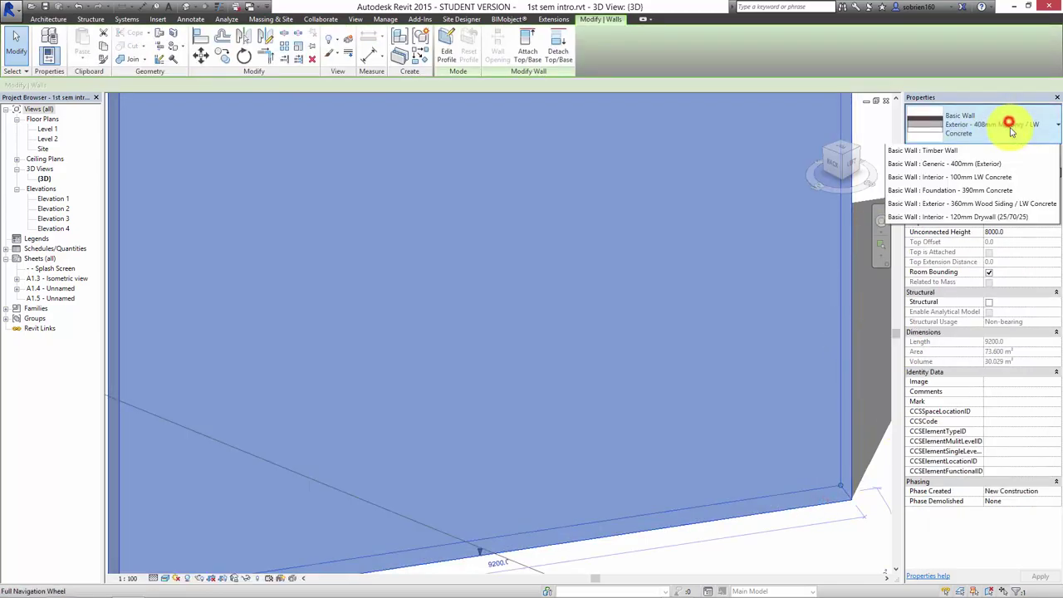
{"action": "left_click", "coordinate": [1007, 168]}
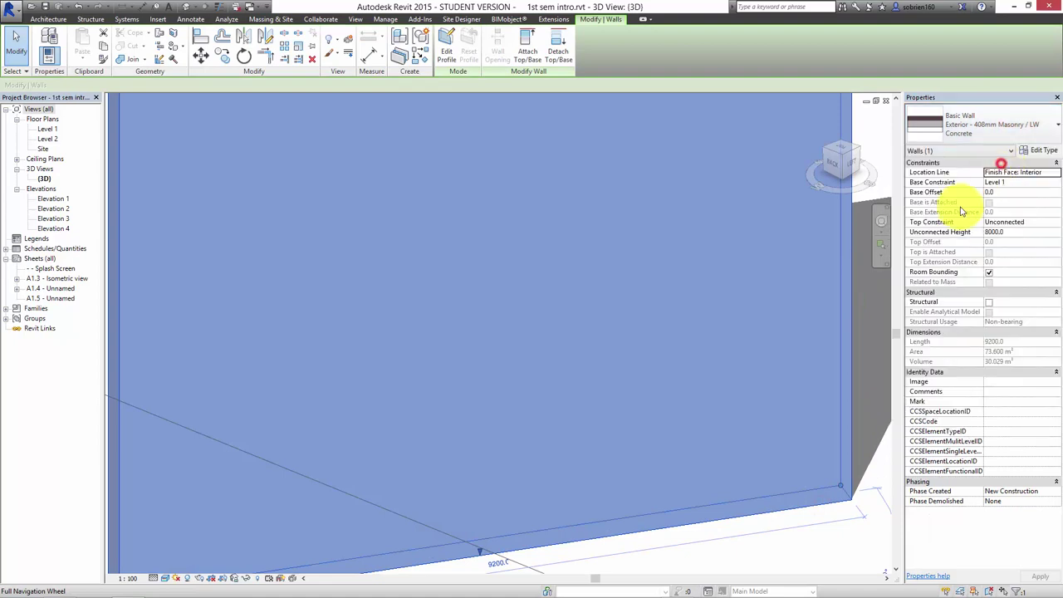
{"action": "left_click", "coordinate": [838, 550]}
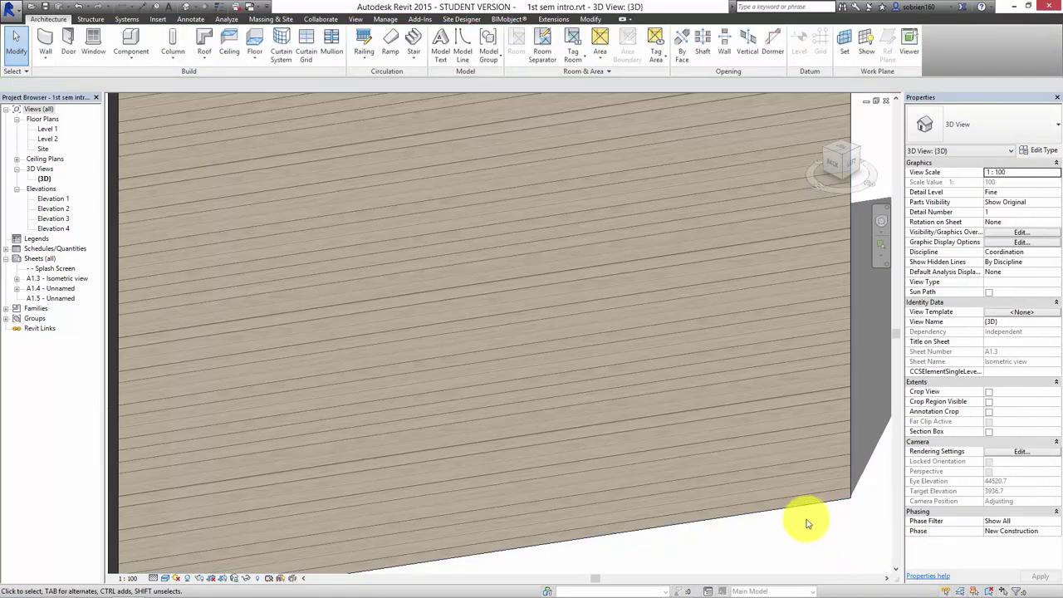
{"action": "scroll", "coordinate": [806, 518], "scroll_direction": "down", "scroll_amount": 2}
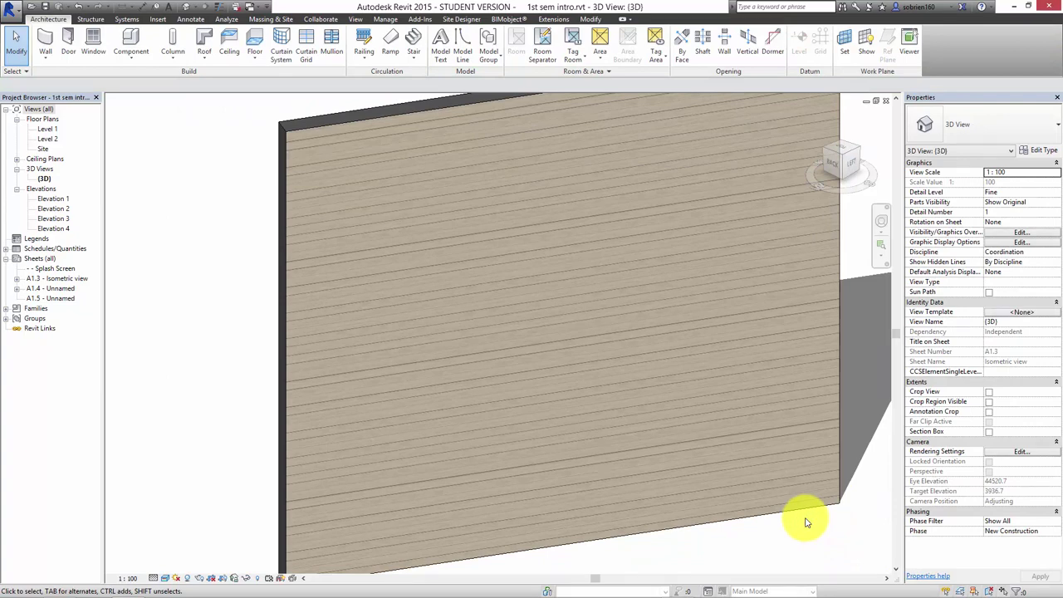
{"action": "right_click", "coordinate": [806, 522]}
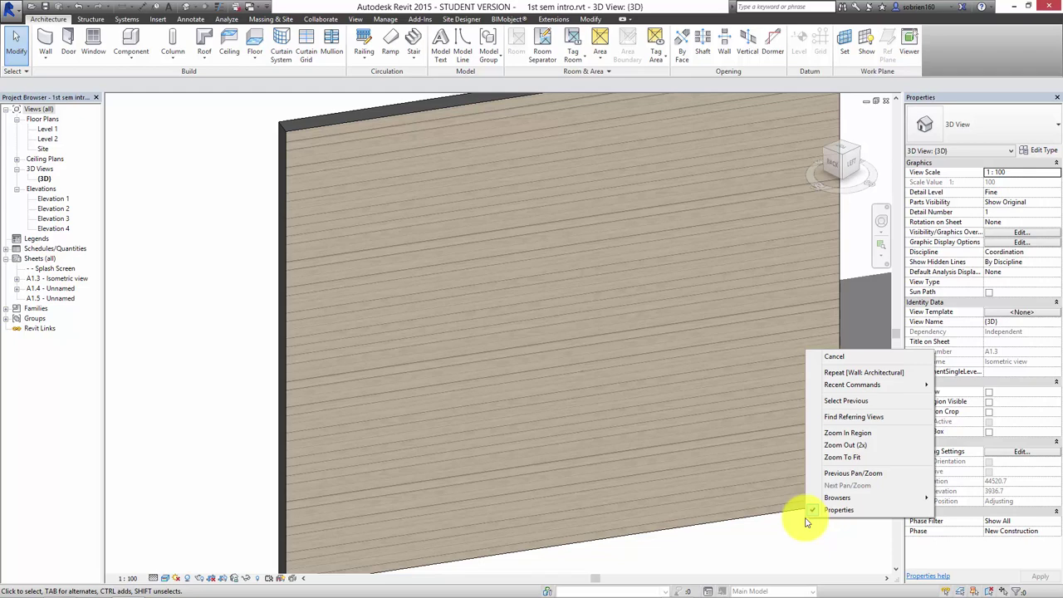
{"action": "left_click", "coordinate": [805, 521]}
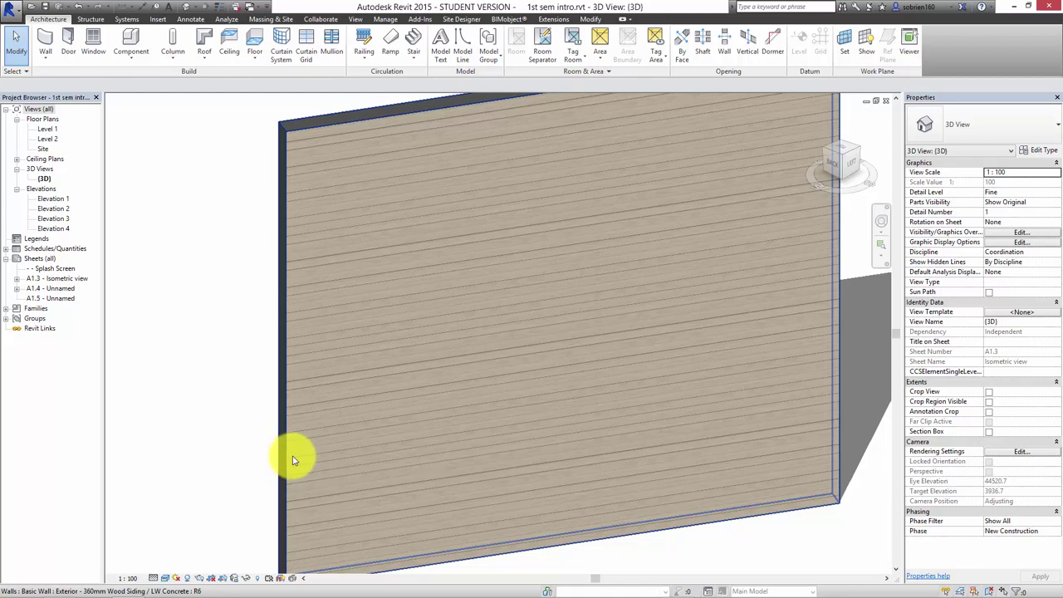
- Change the siding wall's type to Foundation - 390mm LW Thermo Block
{"action": "left_click", "coordinate": [285, 388]}
{"action": "scroll", "coordinate": [241, 353], "scroll_direction": "down", "scroll_amount": 5}
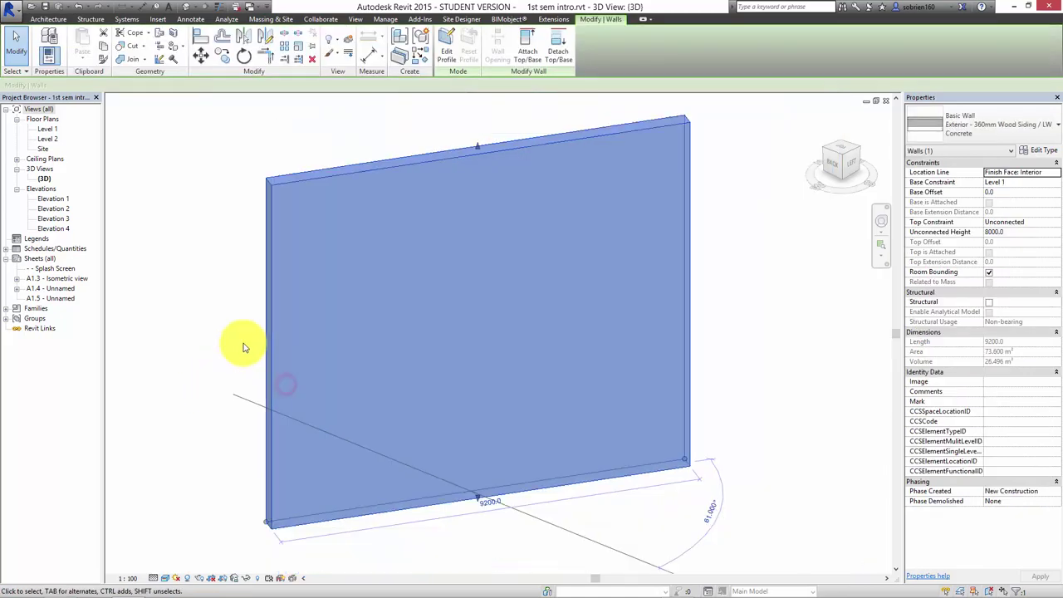
{"action": "left_click", "coordinate": [1029, 127]}
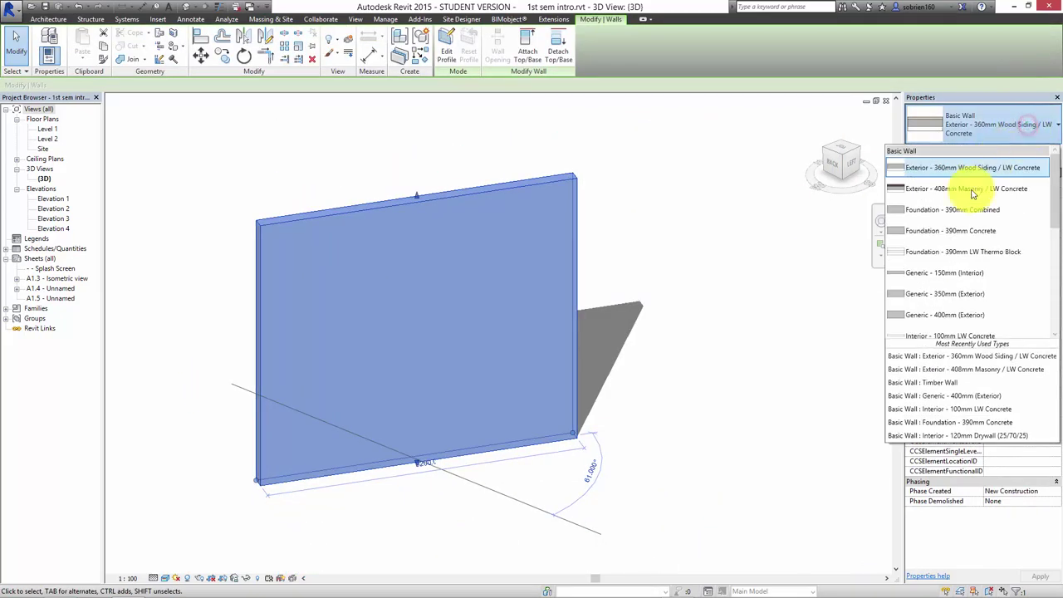
{"action": "left_click", "coordinate": [970, 251]}
{"action": "left_click", "coordinate": [705, 334]}
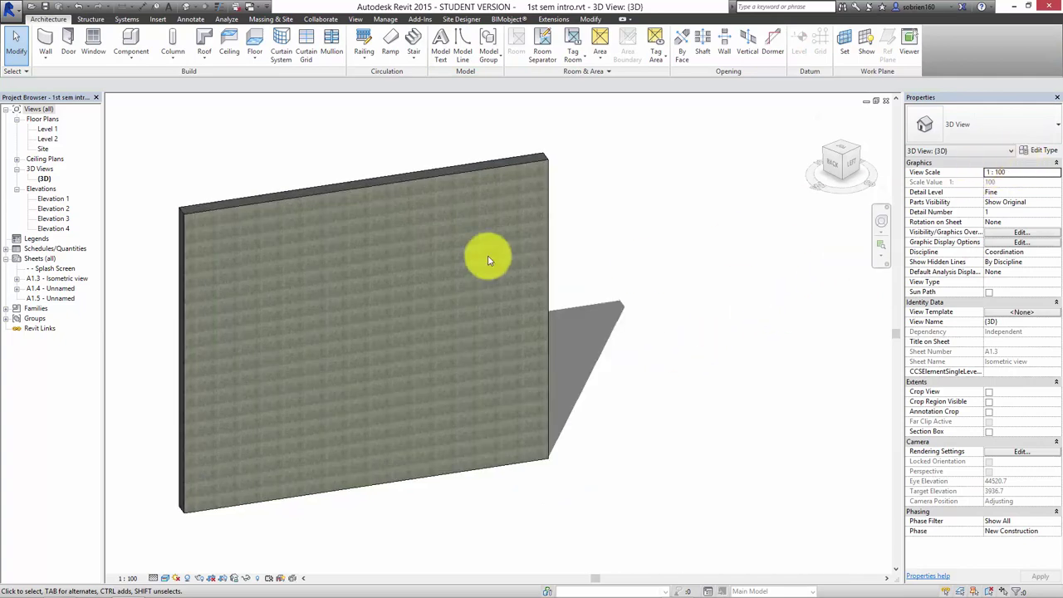
- Switch the block wall back to Exterior - 360mm Wood Siding / LW Concrete and view its siding face
{"action": "left_click", "coordinate": [549, 218]}
{"action": "left_click", "coordinate": [1032, 141]}
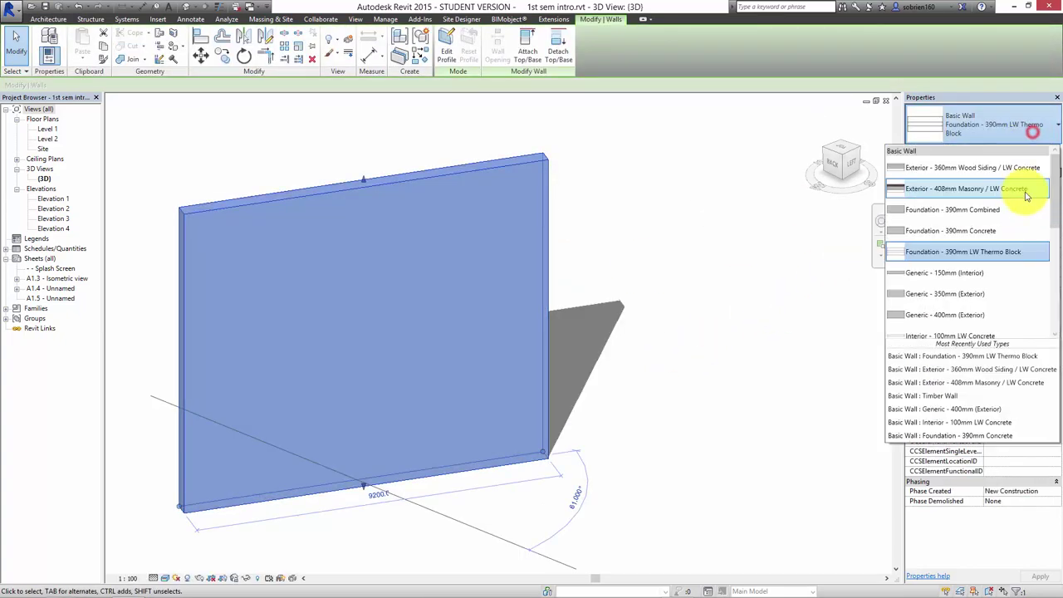
{"action": "left_click", "coordinate": [916, 168]}
{"action": "left_click", "coordinate": [713, 297]}
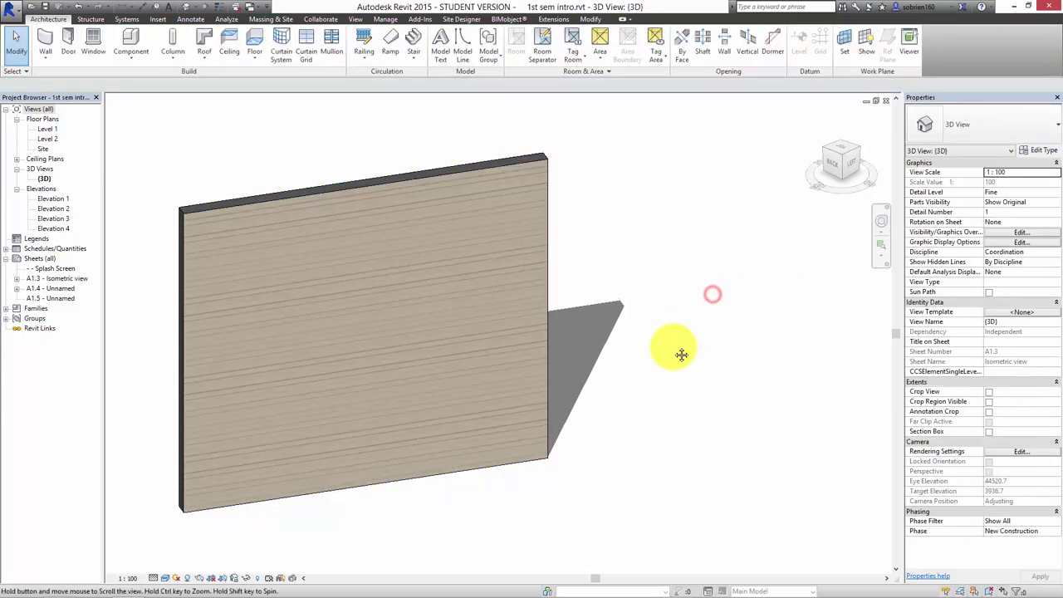
{"action": "scroll", "coordinate": [398, 440], "scroll_direction": "up", "scroll_amount": 5}
{"action": "middle_click_drag", "start_coordinate": [372, 423], "coordinate": [484, 471]}
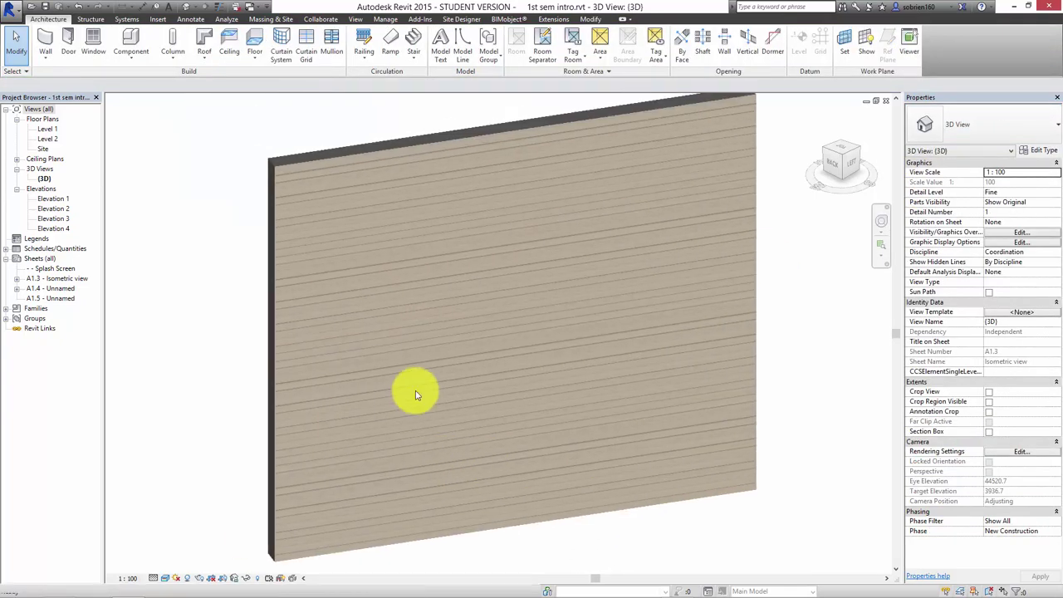
- Set the siding wall's location line to Finish Face: Exterior
{"action": "scroll", "coordinate": [415, 388], "scroll_direction": "down", "scroll_amount": 4}
{"action": "left_click", "coordinate": [432, 322]}
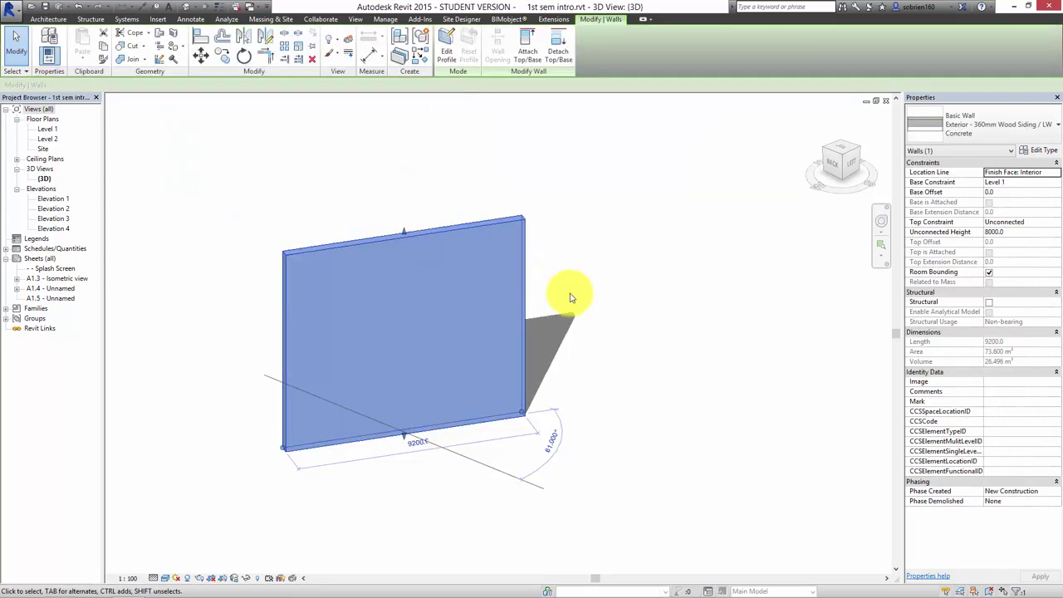
{"action": "left_click", "coordinate": [640, 296]}
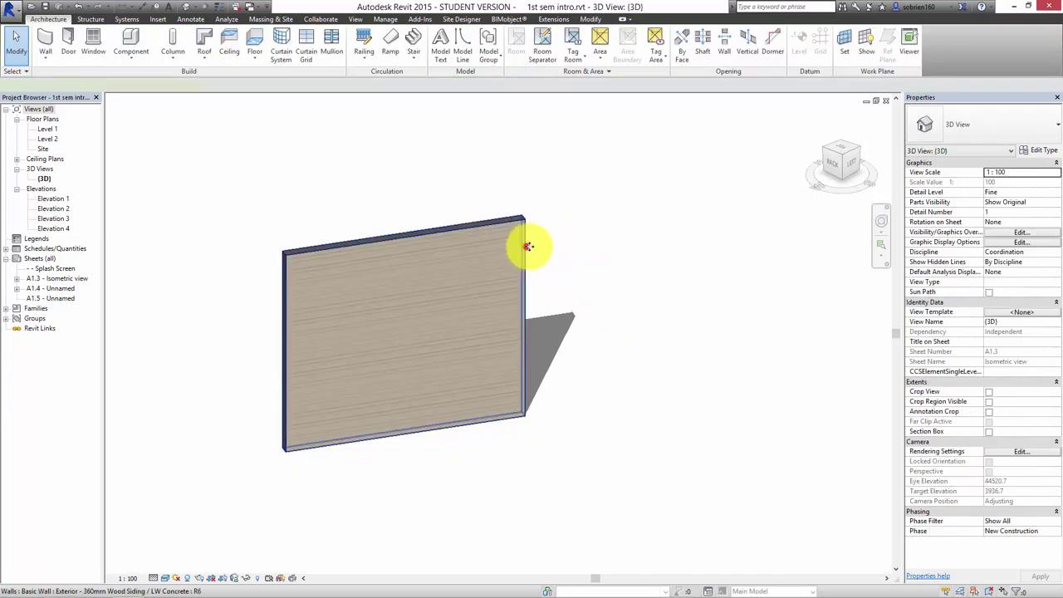
{"action": "left_click", "coordinate": [528, 241]}
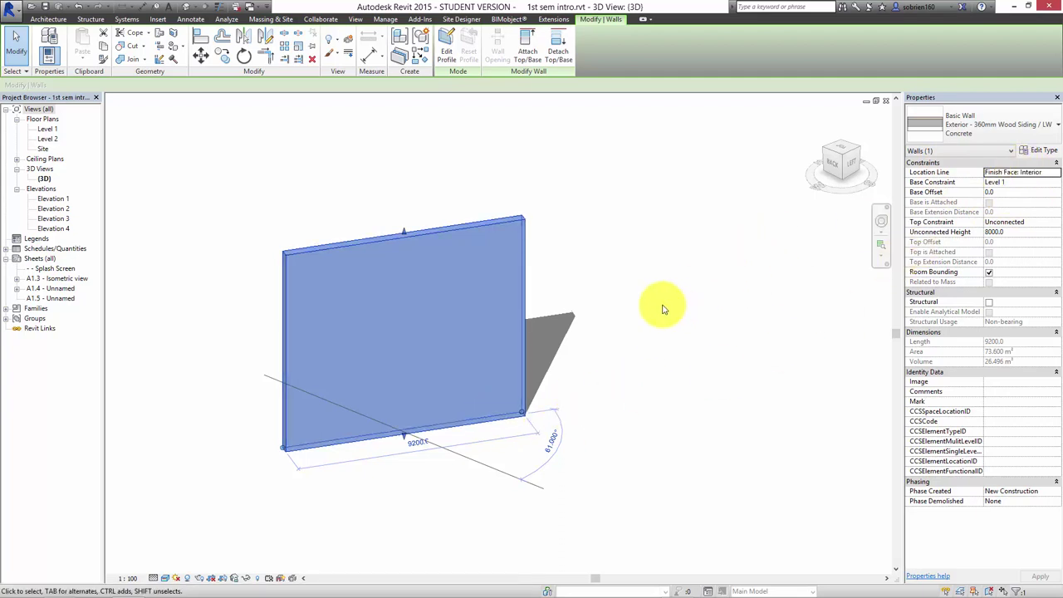
{"action": "scroll", "coordinate": [524, 413], "scroll_direction": "up", "scroll_amount": 3}
{"action": "left_click_drag", "start_coordinate": [524, 413], "coordinate": [567, 398]}
{"action": "scroll", "coordinate": [565, 403], "scroll_direction": "down", "scroll_amount": 2}
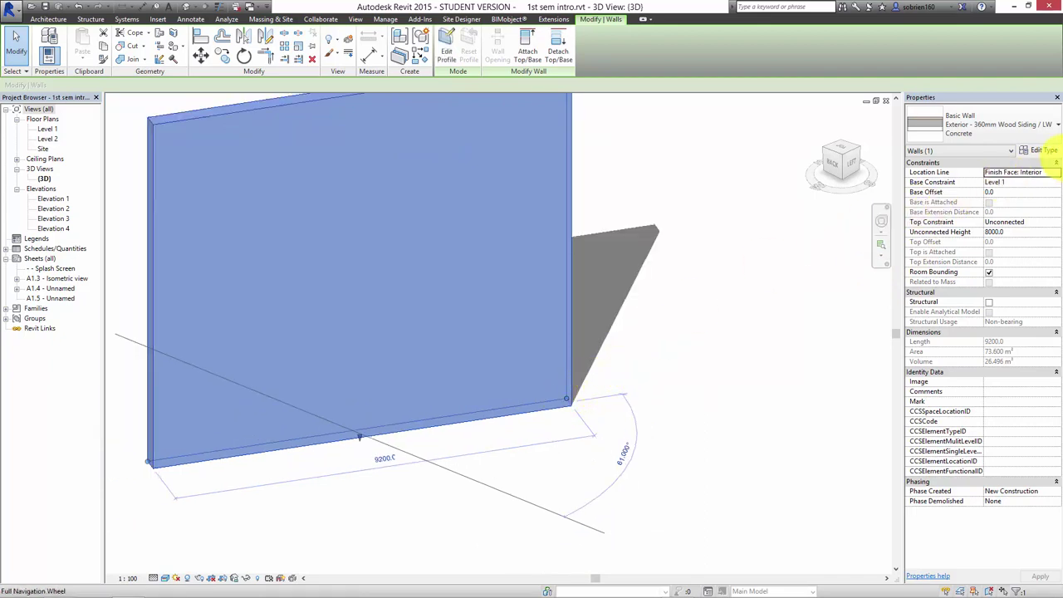
{"action": "left_click", "coordinate": [1059, 175]}
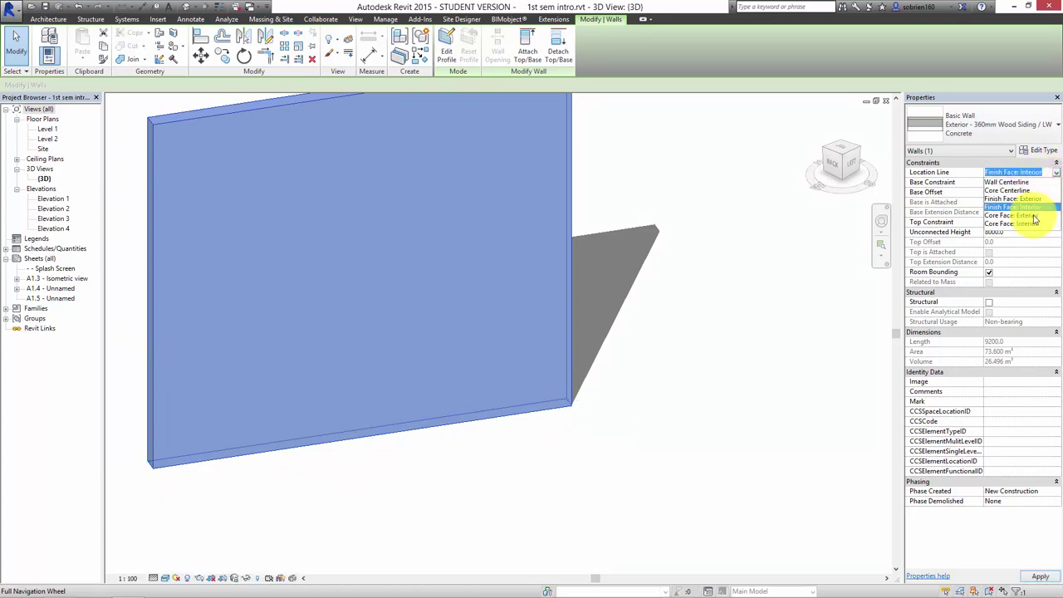
{"action": "left_click", "coordinate": [1032, 214]}
{"action": "left_click", "coordinate": [681, 336]}
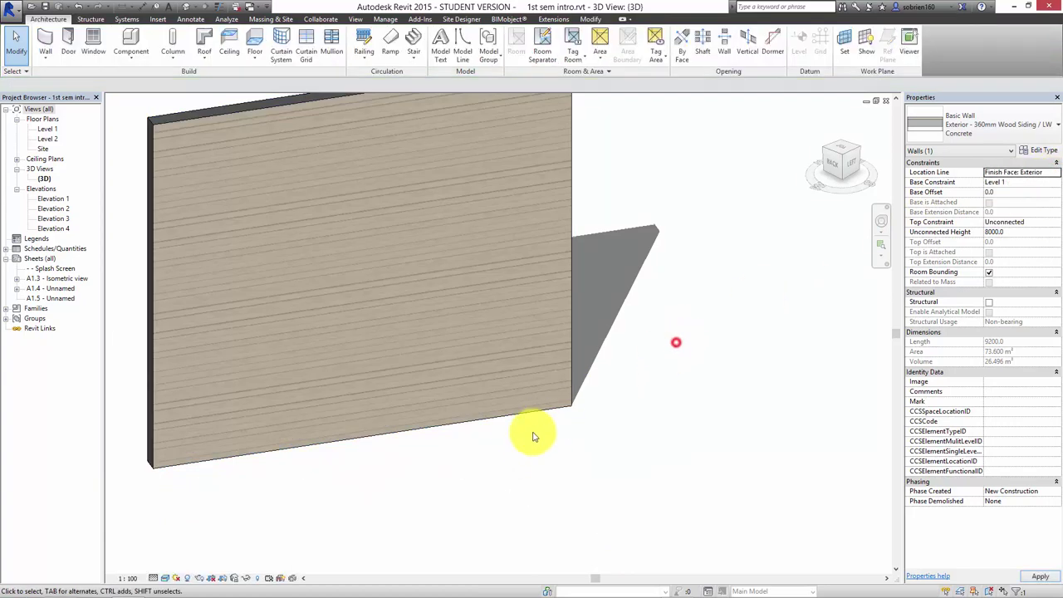
- Move the end of the siding wall outward to a length of 10000 mm and an angle of about 57.5°
{"action": "left_click_drag", "start_coordinate": [540, 415], "coordinate": [719, 384]}
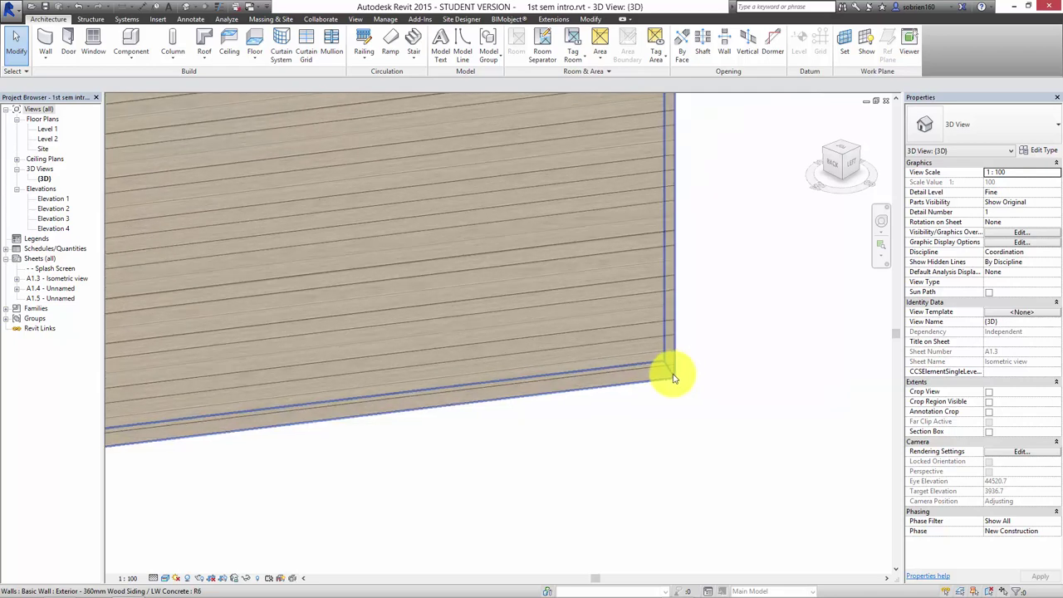
{"action": "left_click", "coordinate": [674, 374]}
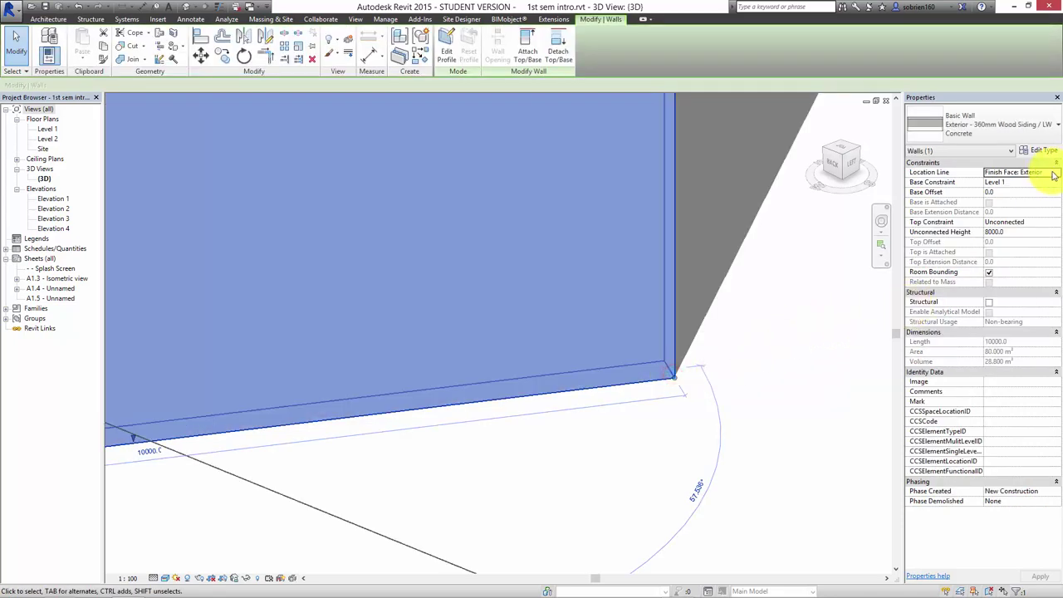
{"action": "left_click", "coordinate": [1053, 124]}
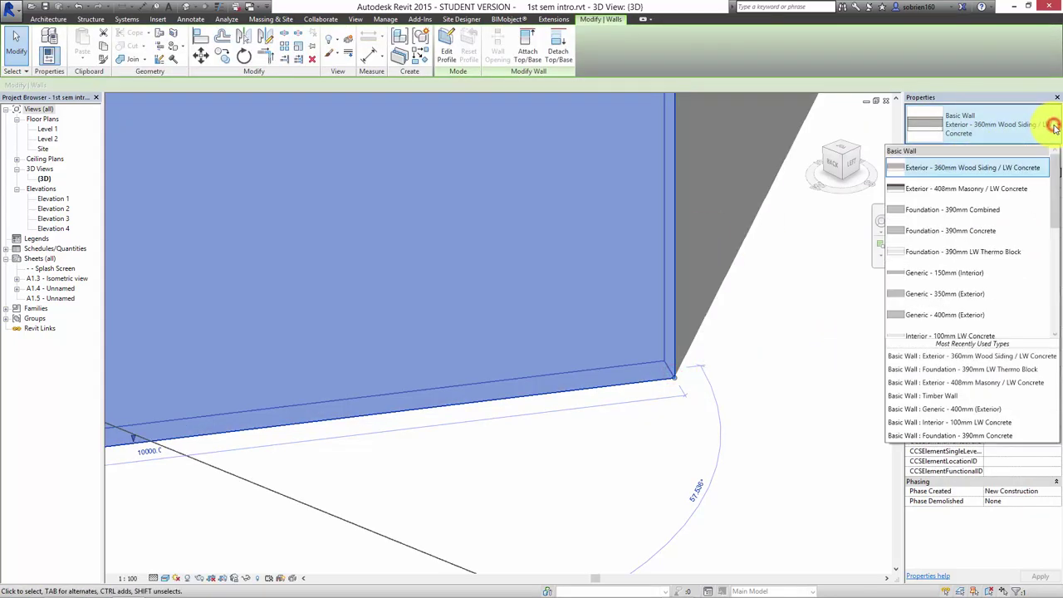
{"action": "left_click", "coordinate": [705, 209]}
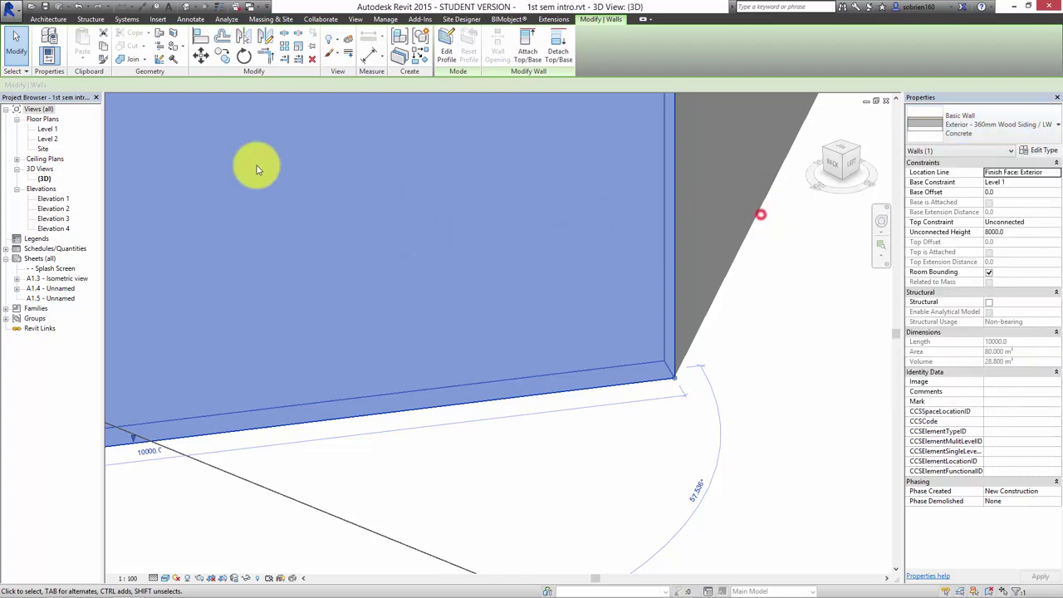
- Open the Level 1 floor plan and turn off its Crop View
{"action": "double_click", "coordinate": [48, 130]}
{"action": "scroll", "coordinate": [420, 276], "scroll_direction": "down", "scroll_amount": 3}
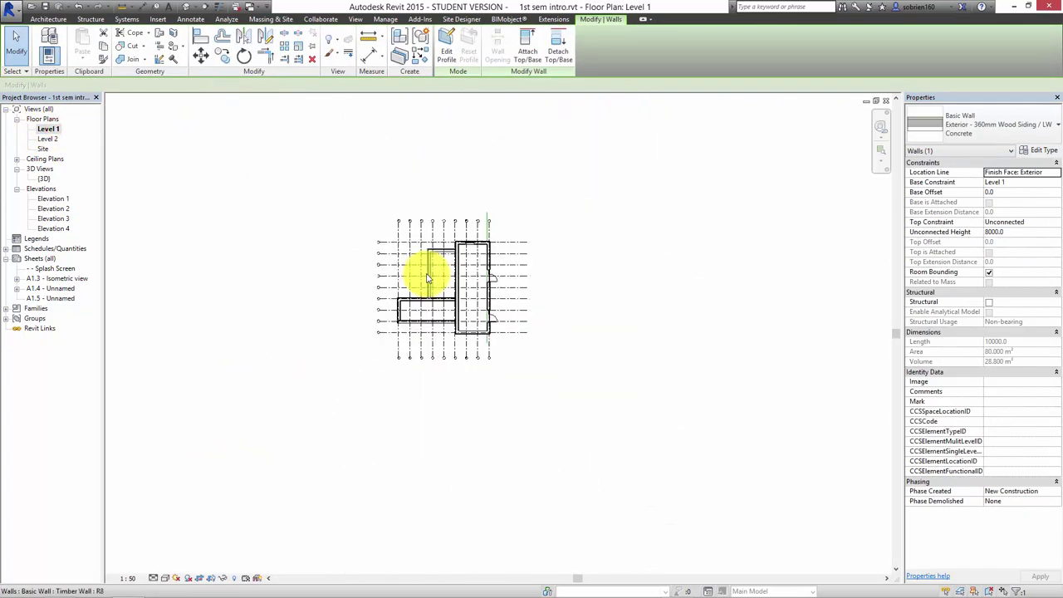
{"action": "scroll", "coordinate": [486, 238], "scroll_direction": "down", "scroll_amount": 4}
{"action": "scroll", "coordinate": [565, 353], "scroll_direction": "up", "scroll_amount": 2}
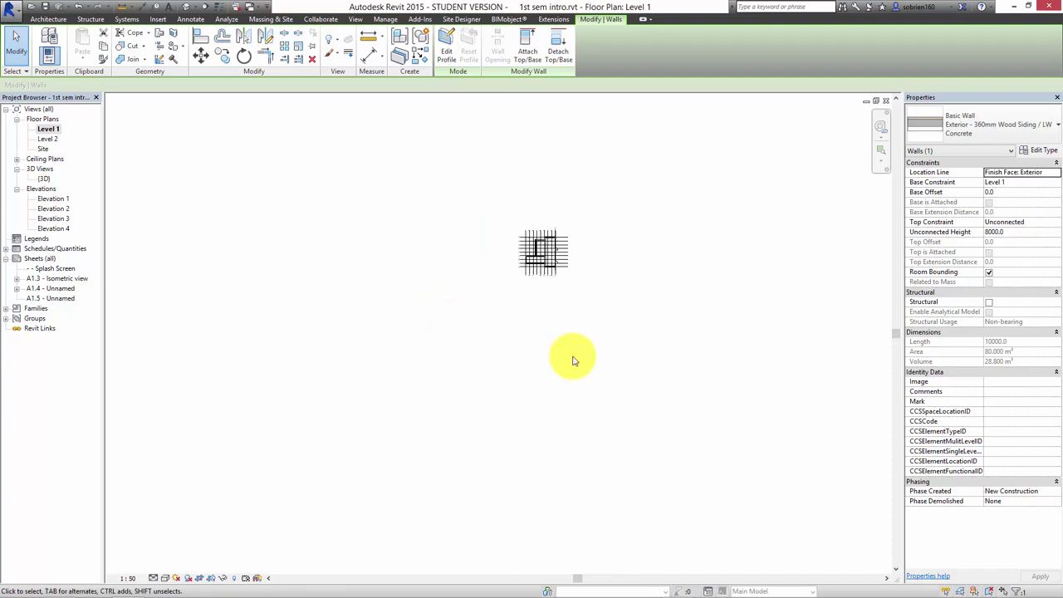
{"action": "left_click", "coordinate": [840, 367]}
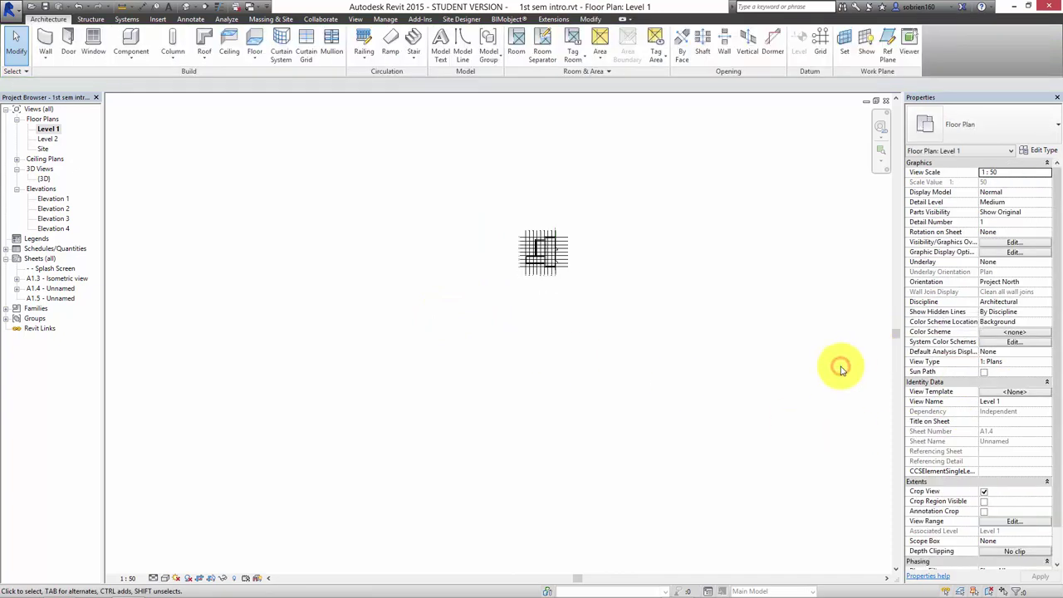
{"action": "left_click", "coordinate": [981, 492]}
{"action": "left_click", "coordinate": [624, 472]}
- Change the type of the angled wall in the Level 1 plan to Exterior - 408mm Masonry / LW Concrete
{"action": "scroll", "coordinate": [632, 199], "scroll_direction": "up", "scroll_amount": 5}
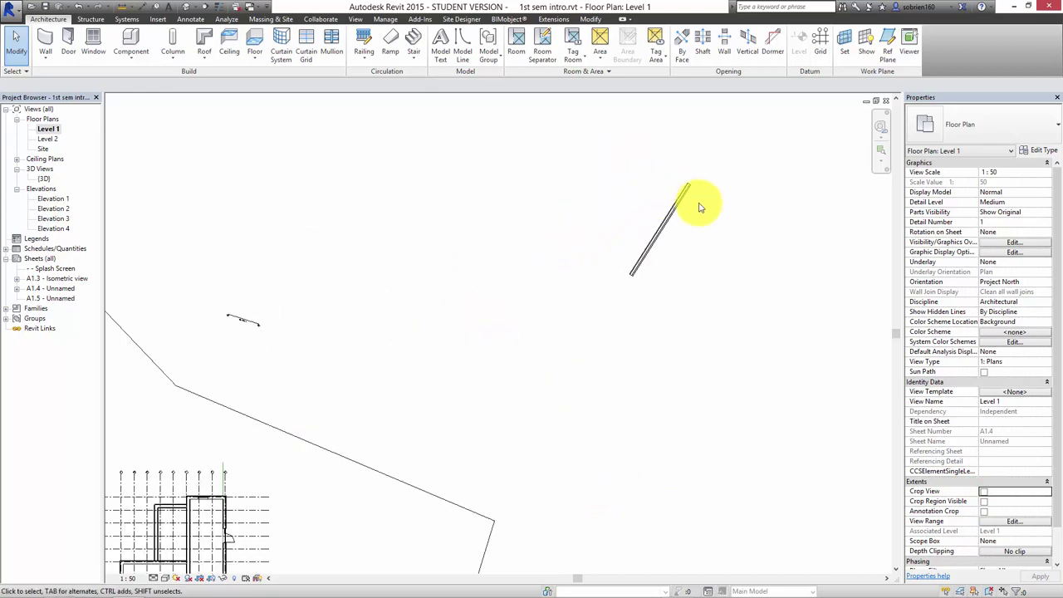
{"action": "scroll", "coordinate": [699, 208], "scroll_direction": "up", "scroll_amount": 6}
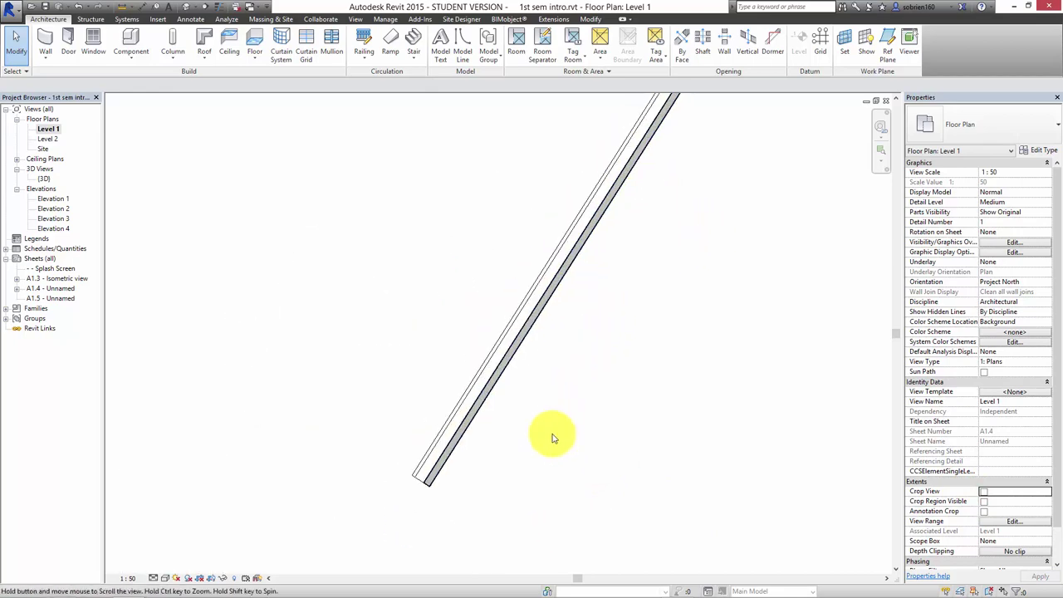
{"action": "left_click", "coordinate": [430, 473]}
{"action": "scroll", "coordinate": [415, 498], "scroll_direction": "up", "scroll_amount": 2}
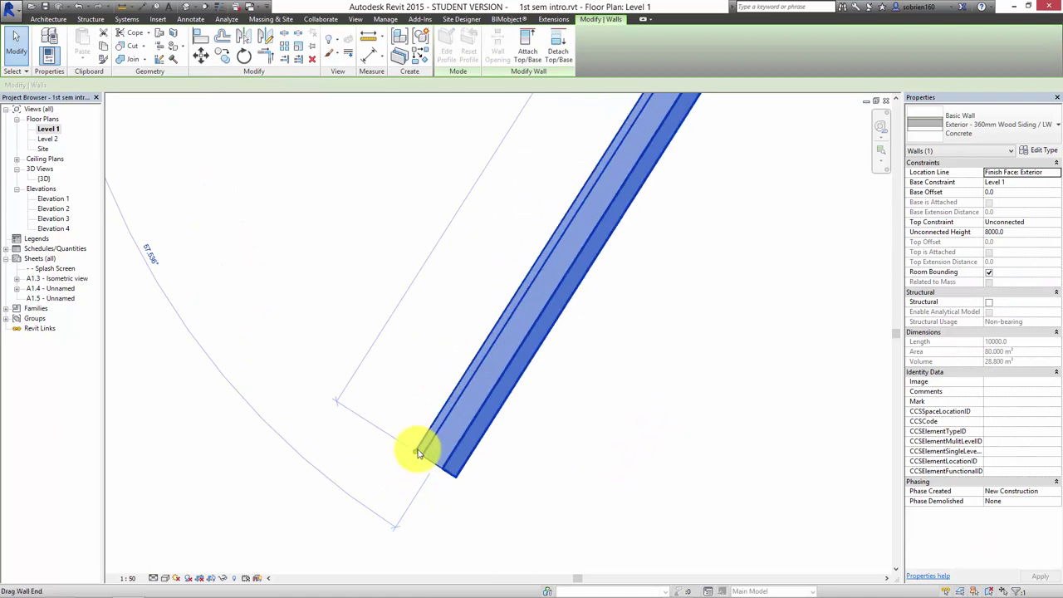
{"action": "left_click", "coordinate": [1049, 132]}
{"action": "left_click", "coordinate": [916, 190]}
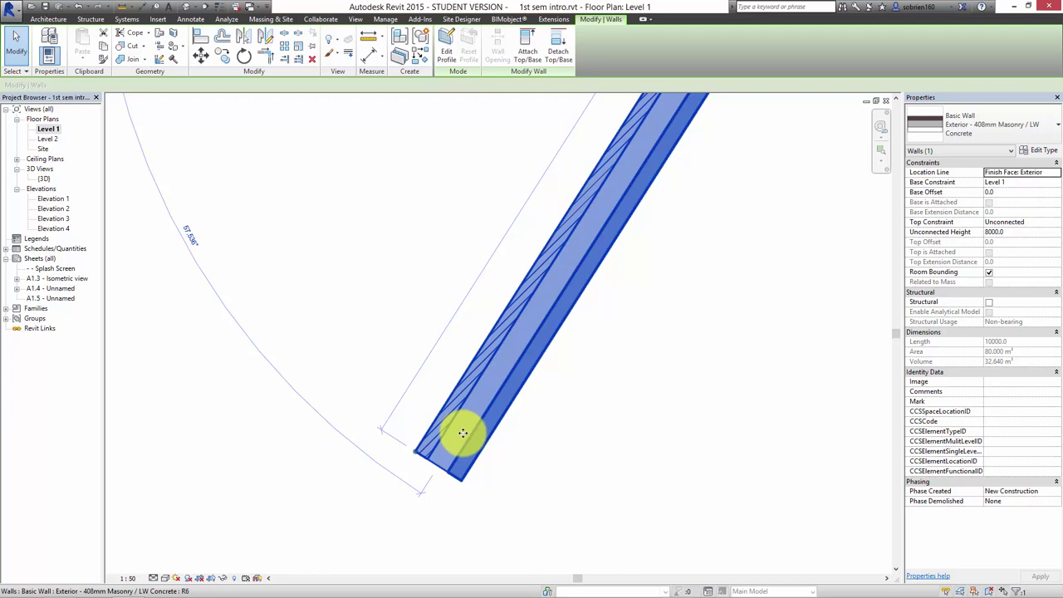
- Undo the last type change of the angled wall and select the wall
{"action": "left_click", "coordinate": [552, 457]}
{"action": "left_click", "coordinate": [78, 8]}
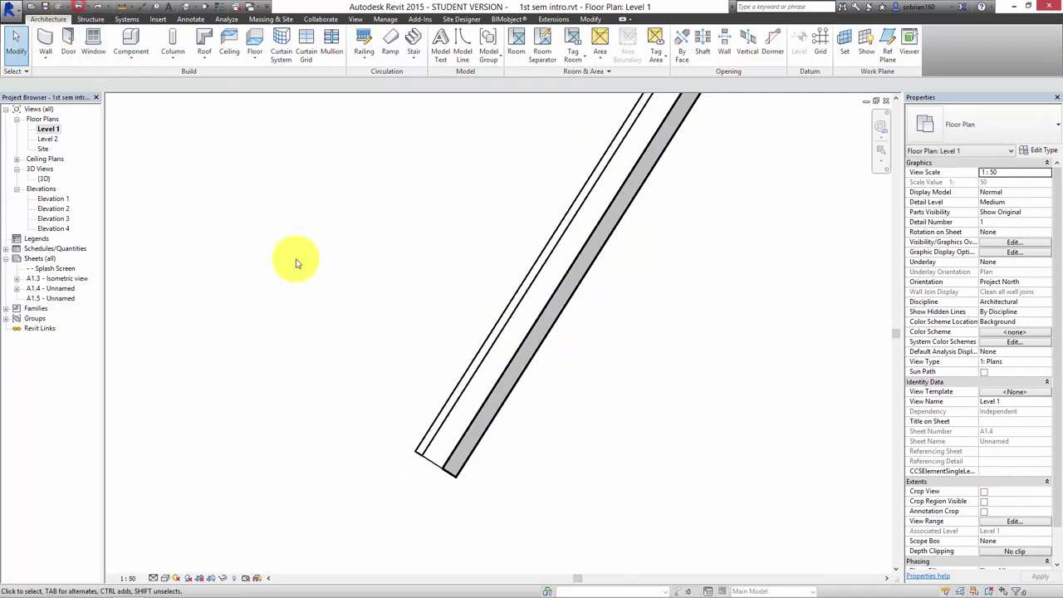
{"action": "left_click", "coordinate": [481, 443]}
{"action": "scroll", "coordinate": [538, 441], "scroll_direction": "down", "scroll_amount": 2}
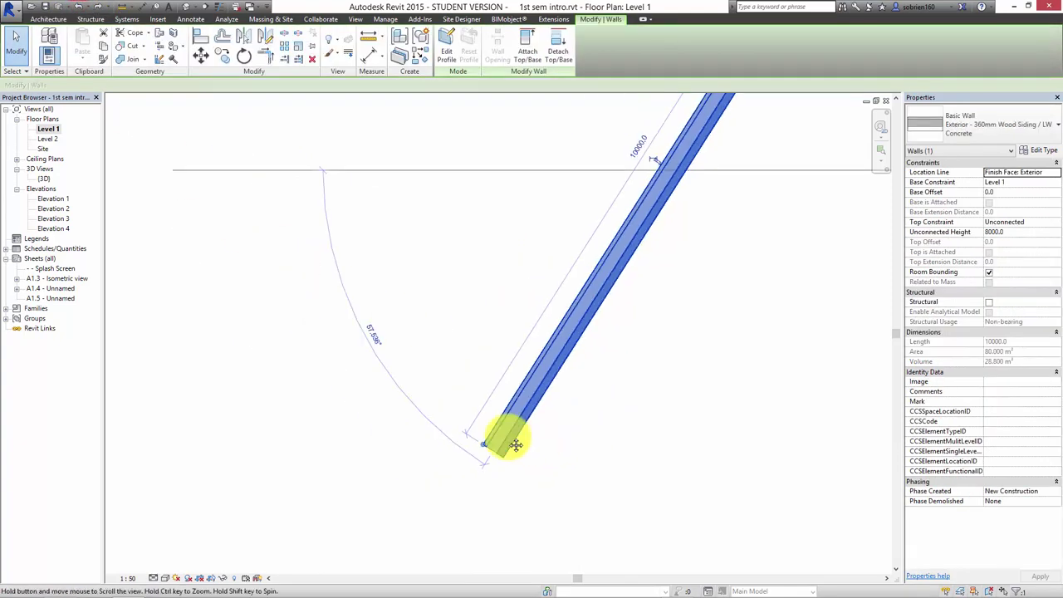
{"action": "scroll", "coordinate": [422, 303], "scroll_direction": "down", "scroll_amount": 1}
- Draw a chain of three Generic - 400mm (Exterior) walls from the angled wall's upper end to its lower end, the first two about 5600 and 9100 mm long
{"action": "left_click", "coordinate": [47, 18]}
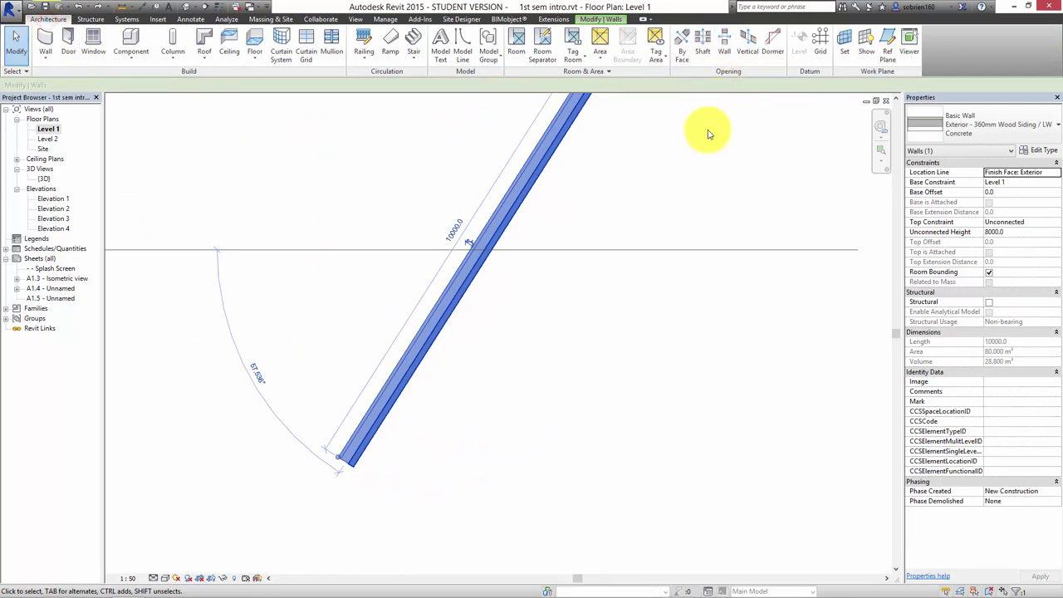
{"action": "left_click", "coordinate": [41, 40]}
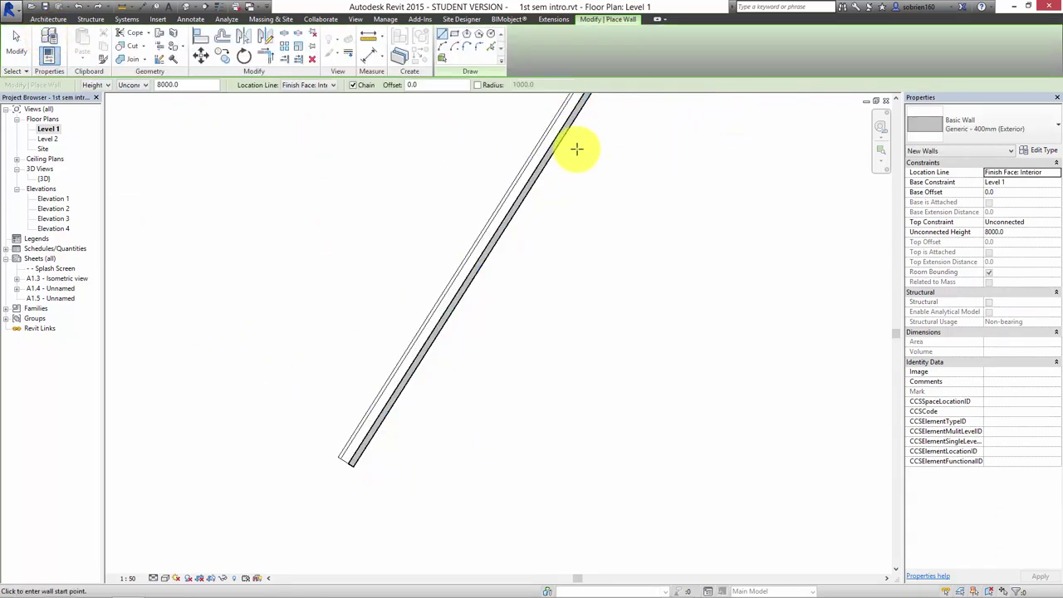
{"action": "middle_click_drag", "start_coordinate": [577, 147], "coordinate": [534, 207]}
{"action": "left_click", "coordinate": [534, 164]}
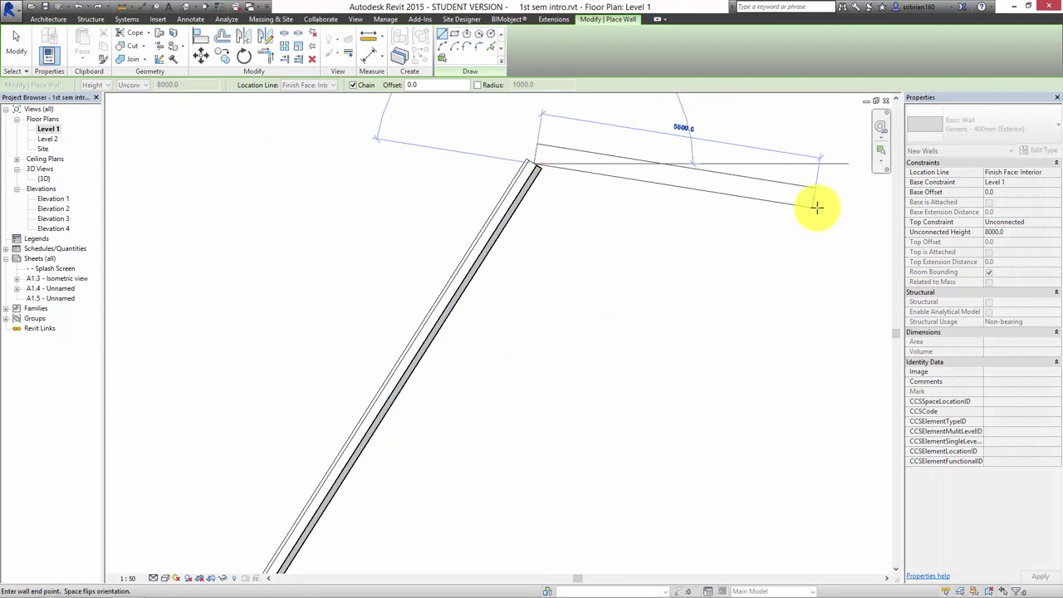
{"action": "left_click", "coordinate": [817, 207]}
{"action": "middle_click_drag", "start_coordinate": [780, 329], "coordinate": [730, 359]}
{"action": "left_click", "coordinate": [730, 359]}
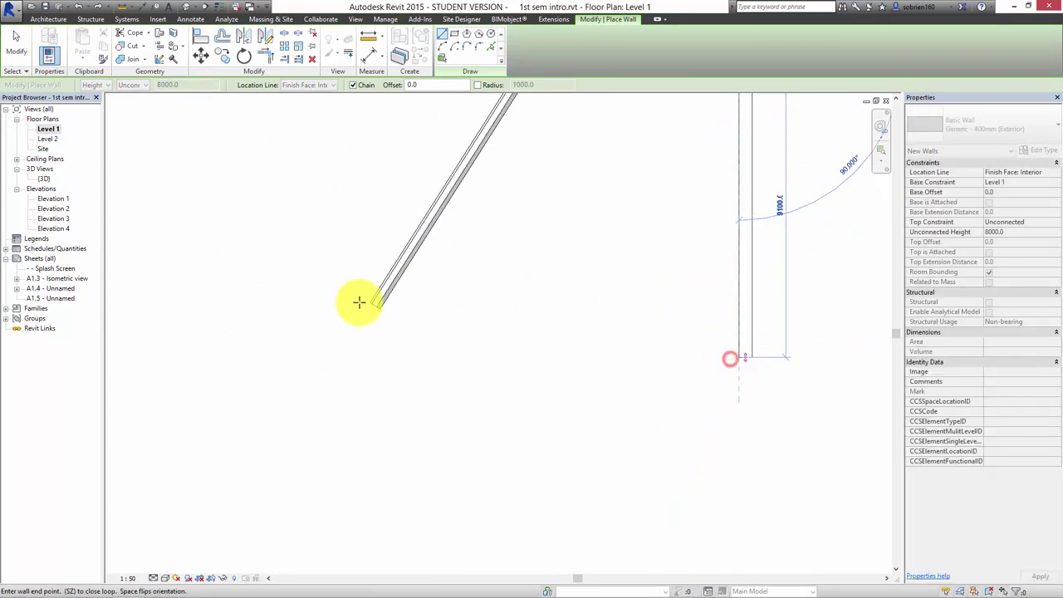
{"action": "left_click", "coordinate": [379, 299]}
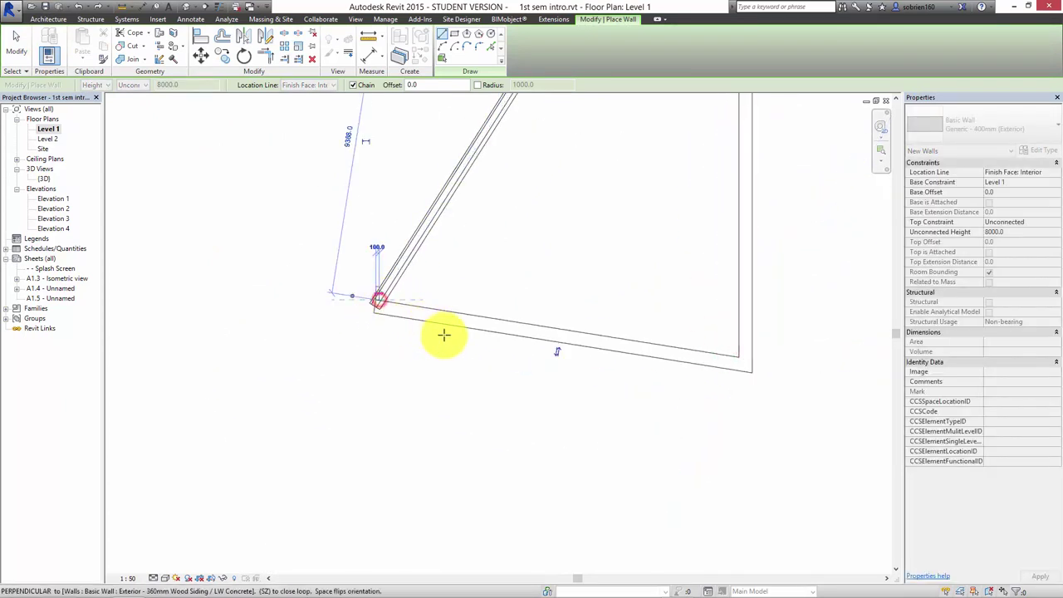
{"action": "key", "text": "Escape"}
{"action": "key", "text": "Escape"}
{"action": "scroll", "coordinate": [571, 397], "scroll_direction": "down", "scroll_amount": 1}
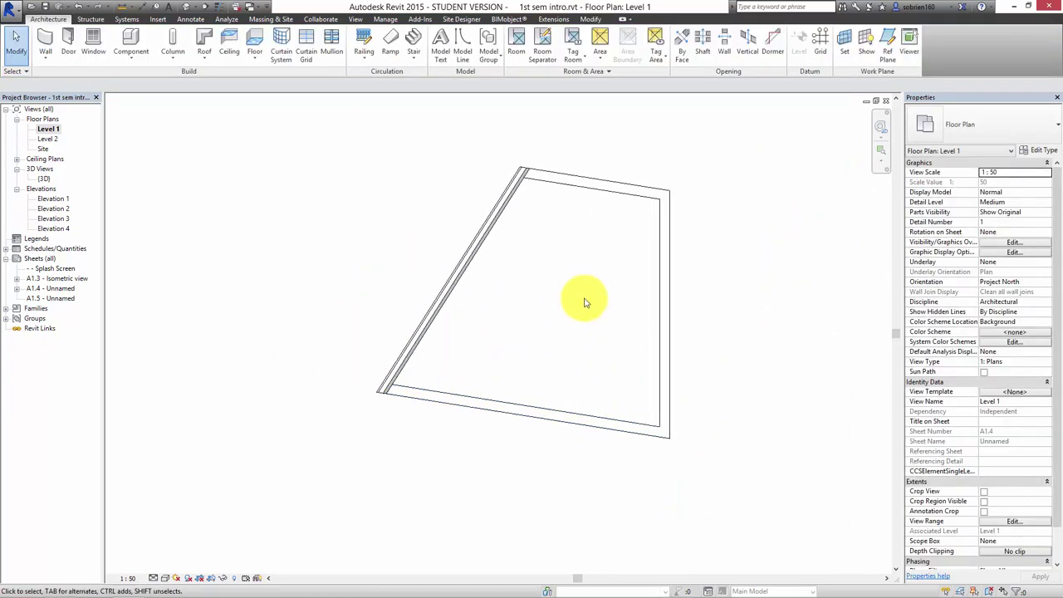
- Change the type of the three new generic walls to Exterior - 360mm Wood Siding / LW Concrete
{"action": "left_click", "coordinate": [632, 188]}
{"action": "left_click", "coordinate": [673, 302], "text": "ctrl"}
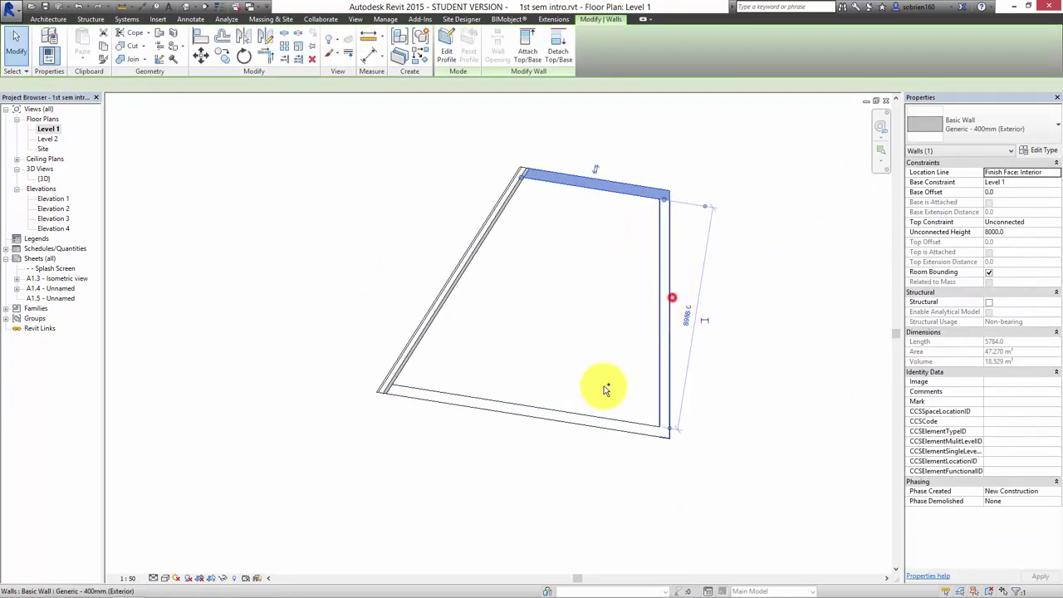
{"action": "left_click", "coordinate": [586, 410], "text": "ctrl"}
{"action": "left_click", "coordinate": [1009, 139]}
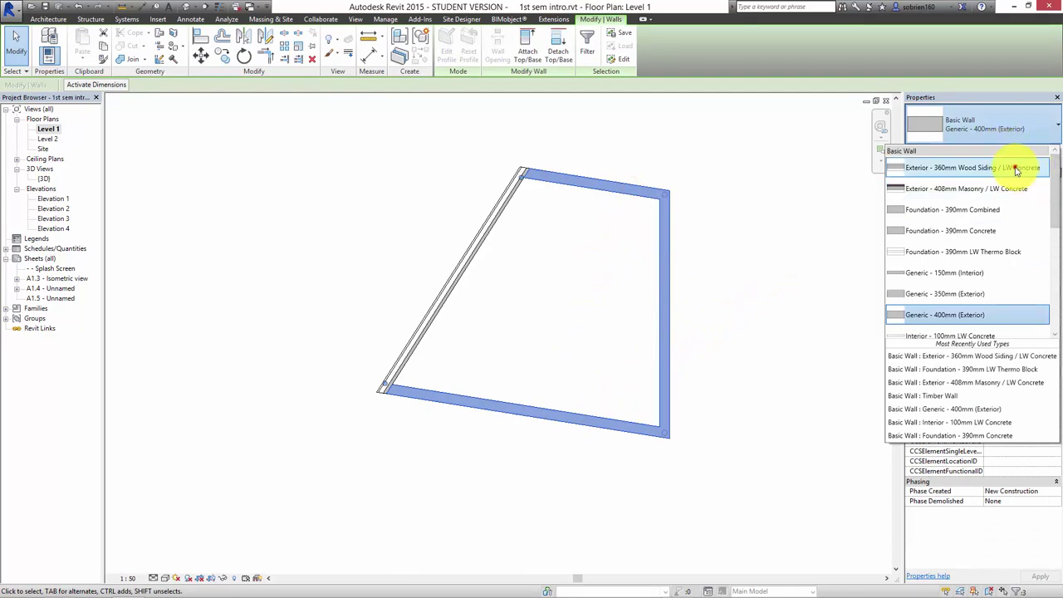
{"action": "left_click", "coordinate": [1014, 168]}
{"action": "left_click", "coordinate": [716, 249]}
{"action": "scroll", "coordinate": [382, 374], "scroll_direction": "up", "scroll_amount": 4}
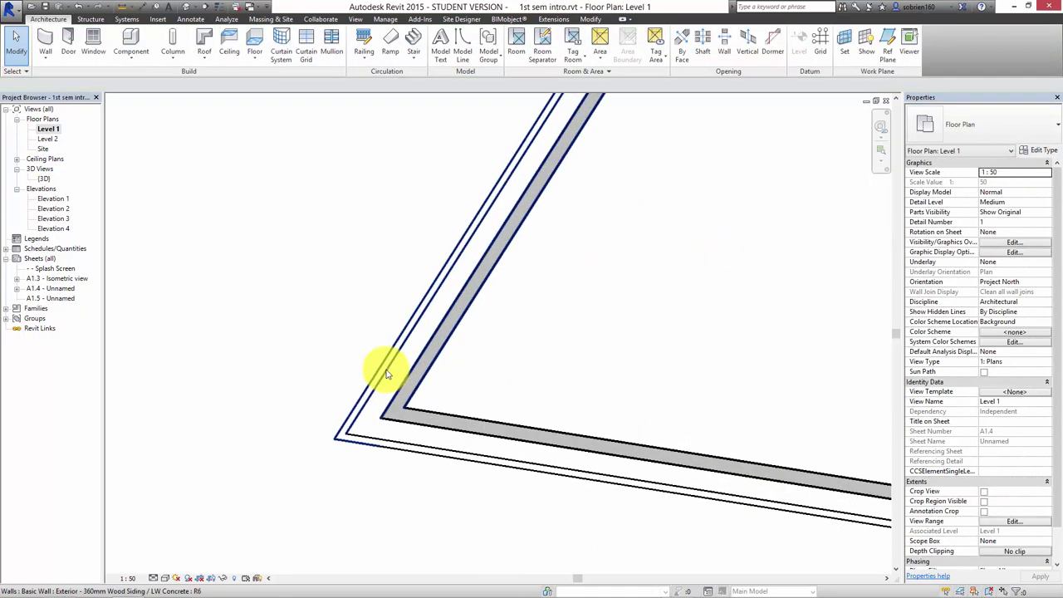
{"action": "scroll", "coordinate": [386, 373], "scroll_direction": "down", "scroll_amount": 3}
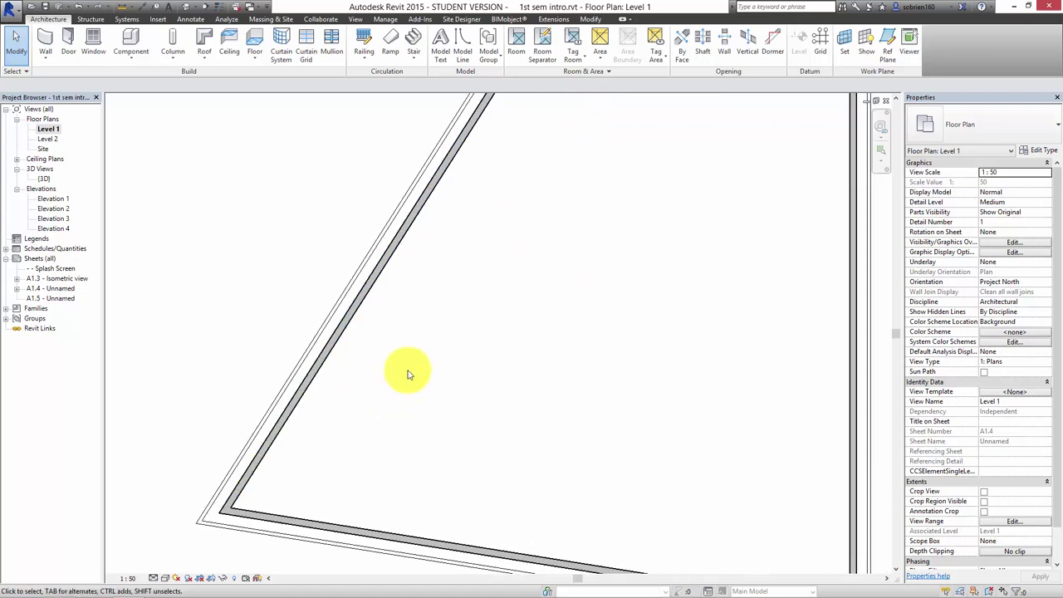
{"action": "scroll", "coordinate": [407, 374], "scroll_direction": "down", "scroll_amount": 3}
- Change the type of the angled wall alone to Exterior - 408mm Masonry / LW Concrete
{"action": "left_click", "coordinate": [304, 440]}
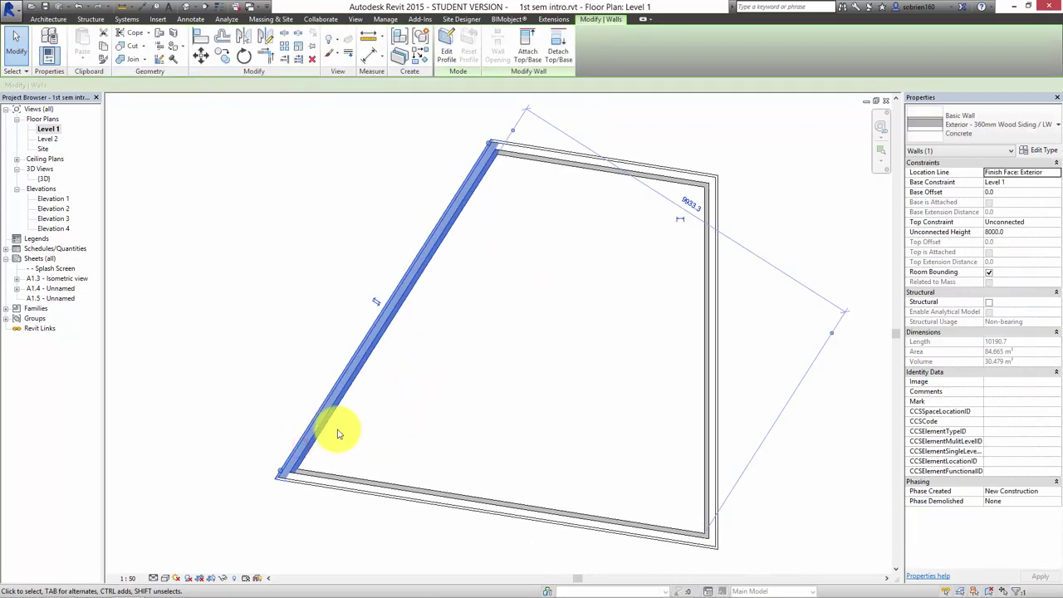
{"action": "scroll", "coordinate": [340, 431], "scroll_direction": "up", "scroll_amount": 2}
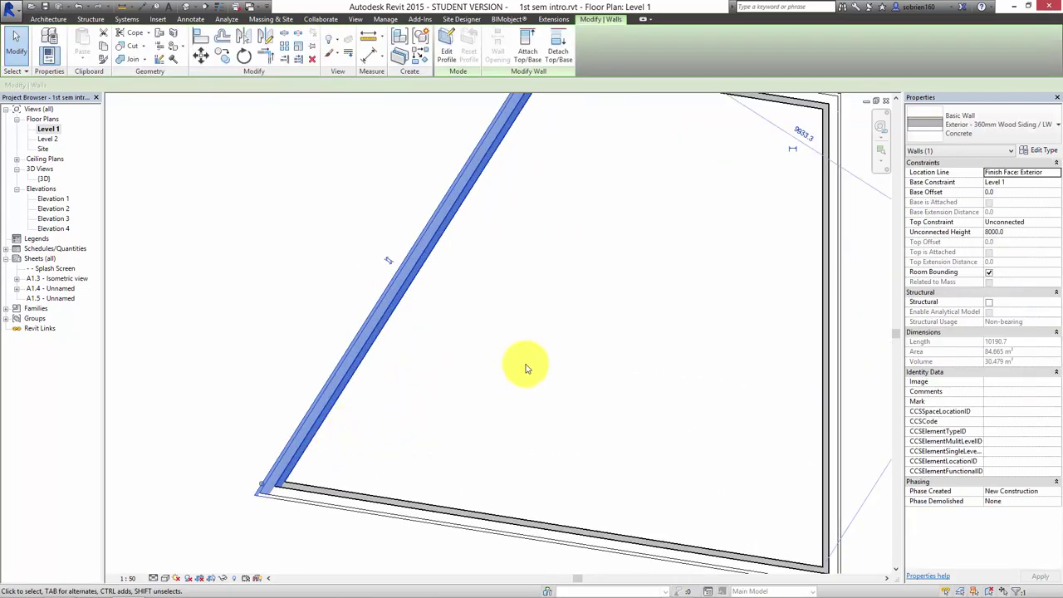
{"action": "scroll", "coordinate": [307, 457], "scroll_direction": "up", "scroll_amount": 2}
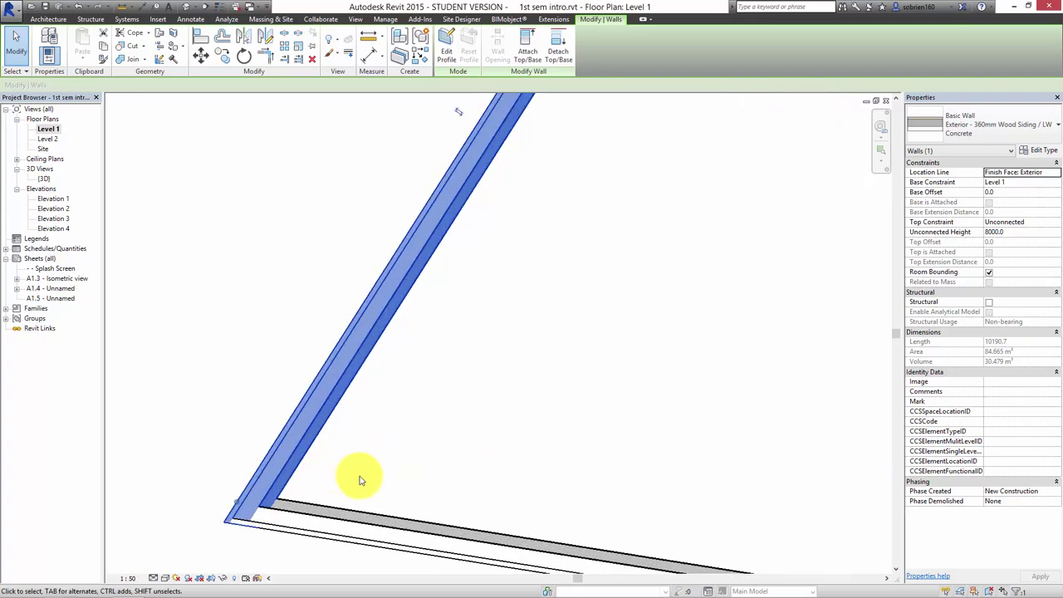
{"action": "scroll", "coordinate": [359, 480], "scroll_direction": "down", "scroll_amount": 3}
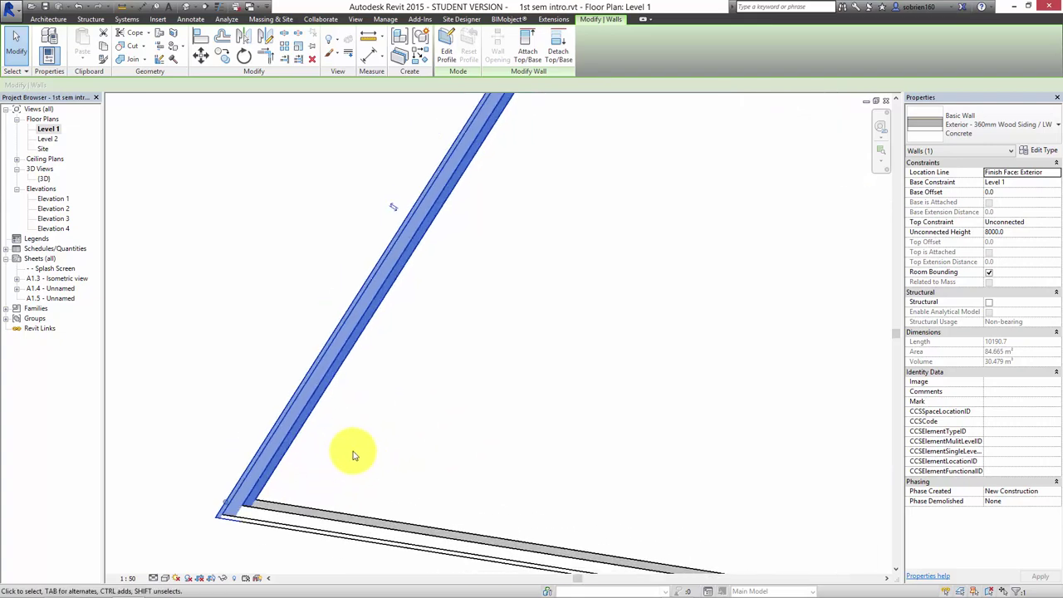
{"action": "left_click", "coordinate": [1009, 141]}
{"action": "left_click", "coordinate": [954, 183]}
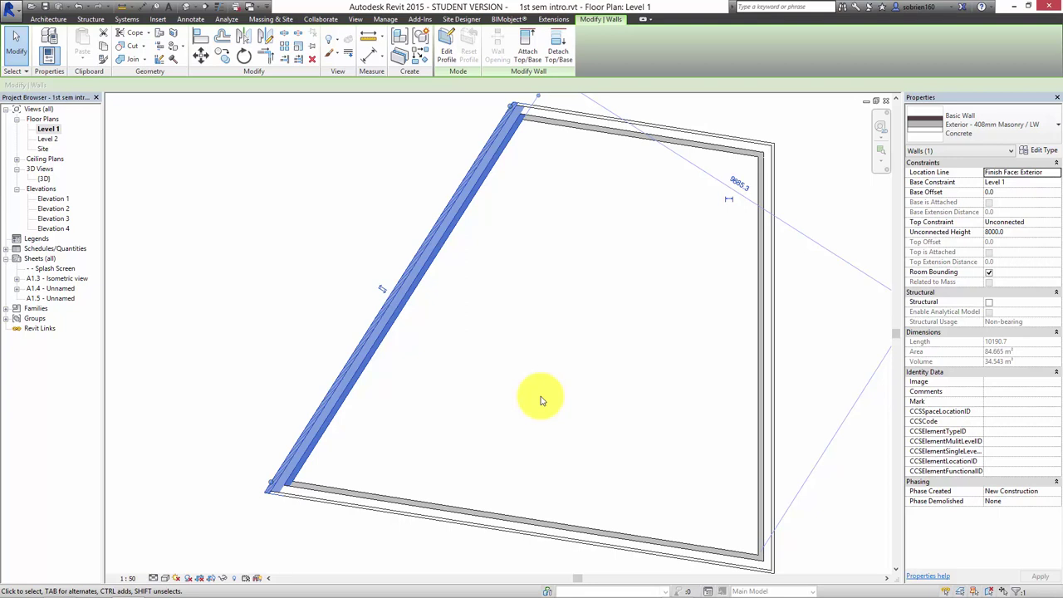
{"action": "left_click", "coordinate": [539, 320]}
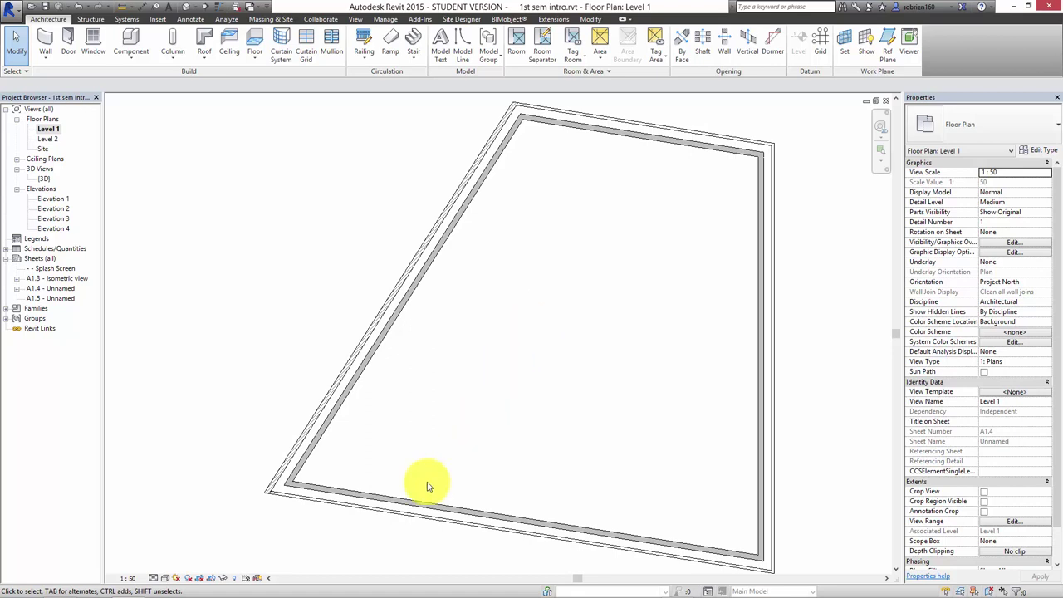
- Review the location line options of the lower siding wall and choose Finish Face: Interior
{"action": "scroll", "coordinate": [416, 465], "scroll_direction": "up", "scroll_amount": 2}
{"action": "scroll", "coordinate": [410, 452], "scroll_direction": "down", "scroll_amount": 1}
{"action": "left_click", "coordinate": [407, 447]}
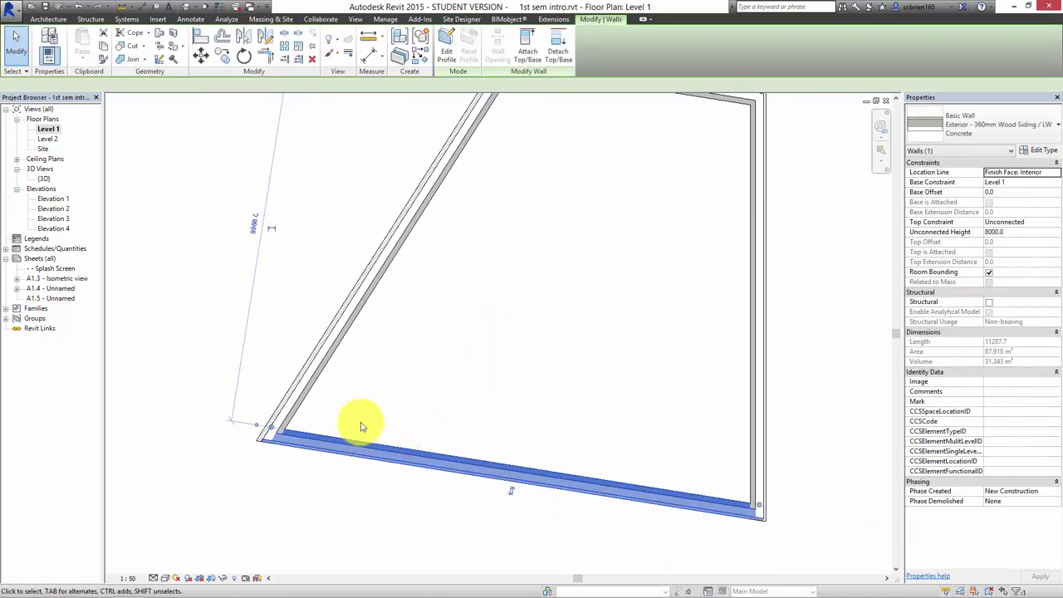
{"action": "left_click", "coordinate": [1055, 172]}
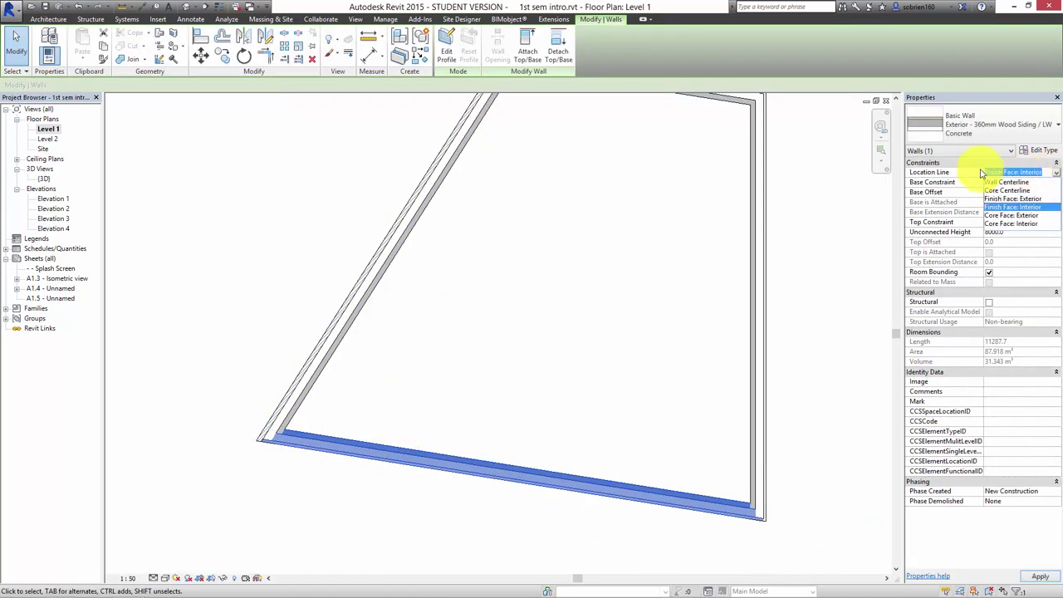
{"action": "left_click", "coordinate": [1013, 207]}
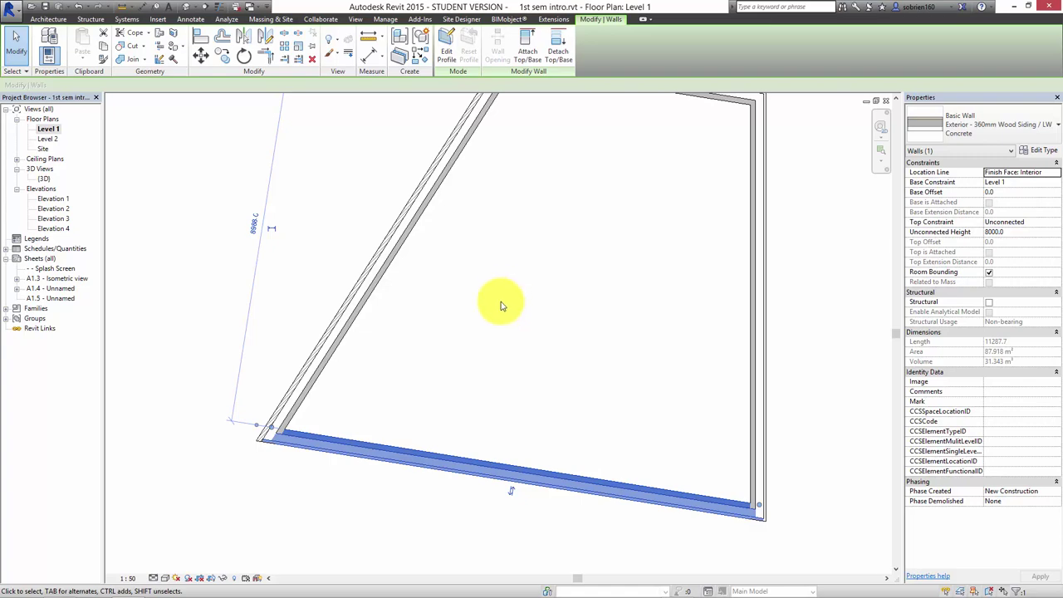
{"action": "left_click", "coordinate": [576, 370]}
{"action": "scroll", "coordinate": [604, 388], "scroll_direction": "down", "scroll_amount": 1}
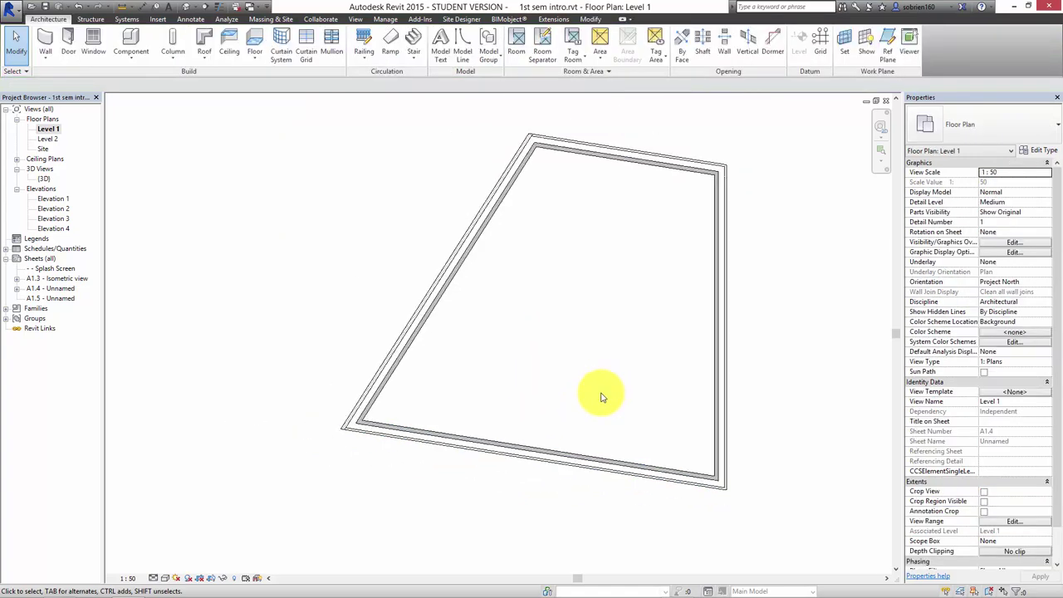
{"action": "scroll", "coordinate": [601, 397], "scroll_direction": "down", "scroll_amount": 1}
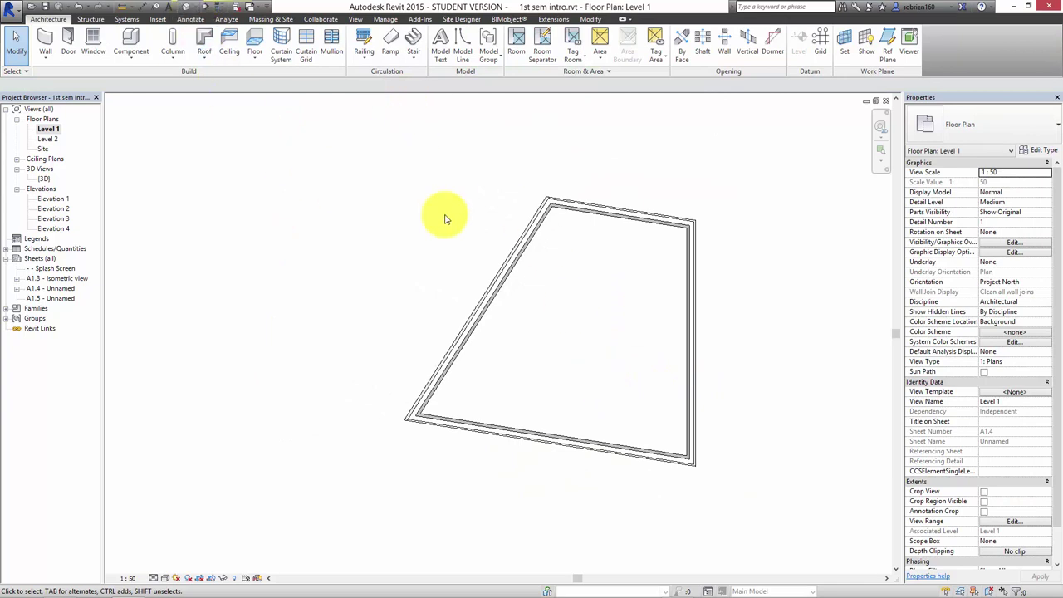
- Select the whole chain of four connected walls and change their type to Exterior - 360mm Wood Siding / LW Concrete
{"action": "scroll", "coordinate": [594, 284], "scroll_direction": "up", "scroll_amount": 1}
{"action": "scroll", "coordinate": [594, 284], "scroll_direction": "up", "scroll_amount": 1}
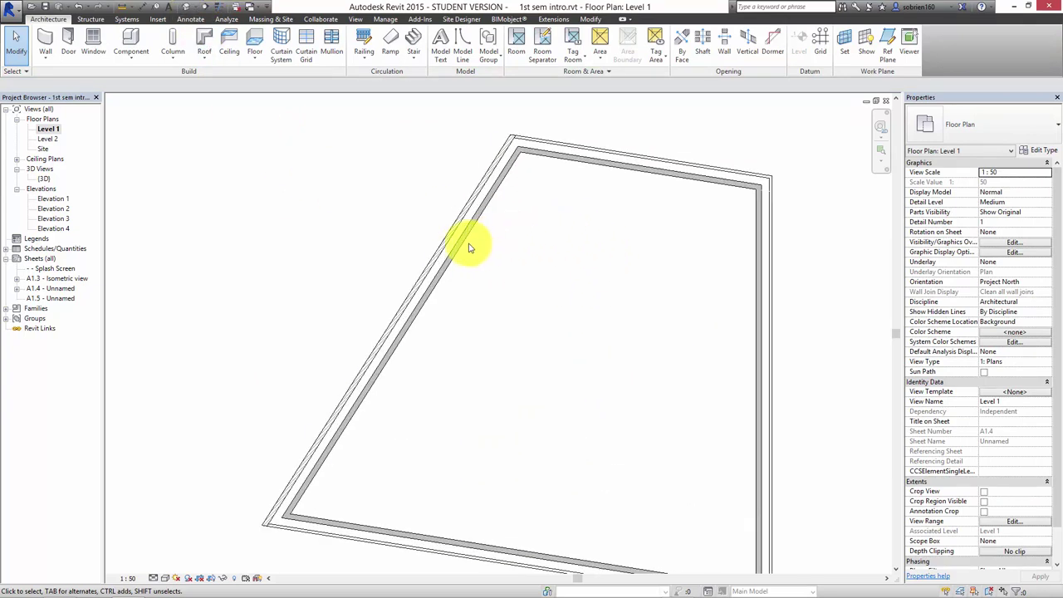
{"action": "middle_click_drag", "start_coordinate": [495, 321], "coordinate": [493, 304]}
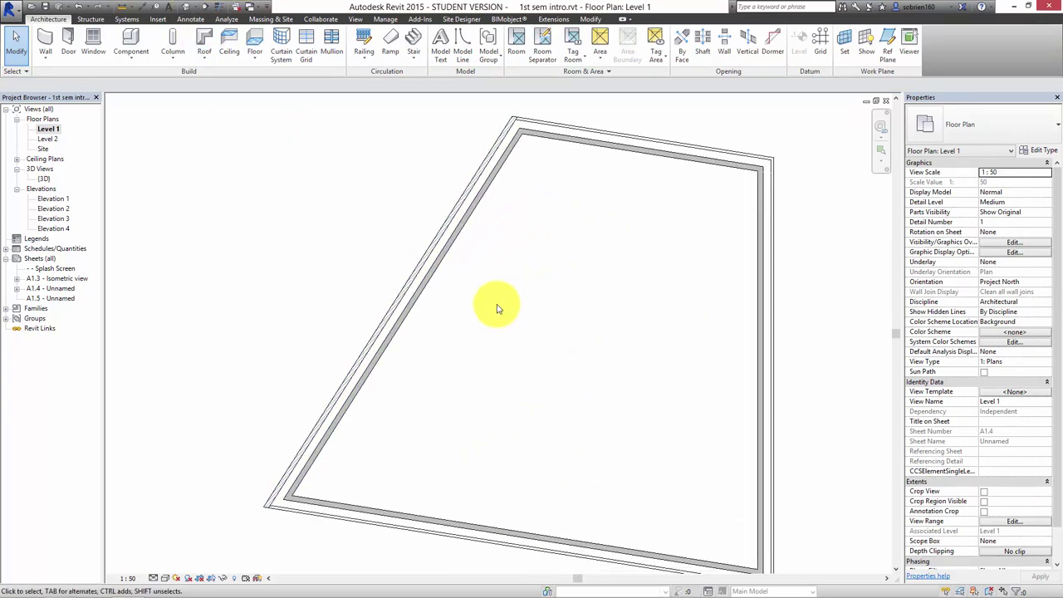
{"action": "key", "text": "Tab"}
{"action": "left_click", "coordinate": [438, 252]}
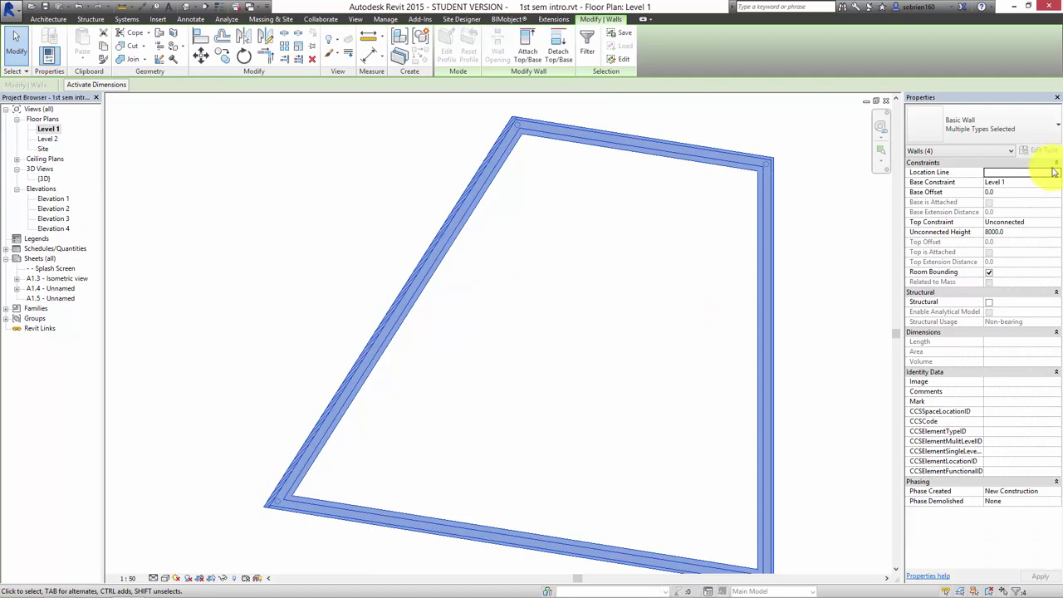
{"action": "left_click", "coordinate": [1035, 133]}
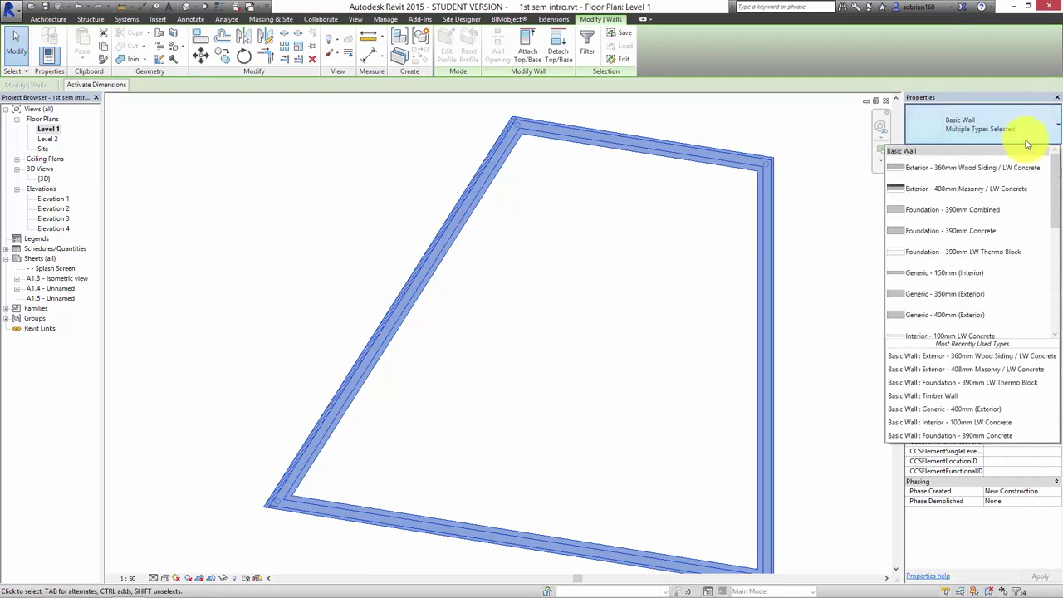
{"action": "left_click", "coordinate": [977, 171]}
{"action": "left_click", "coordinate": [633, 357]}
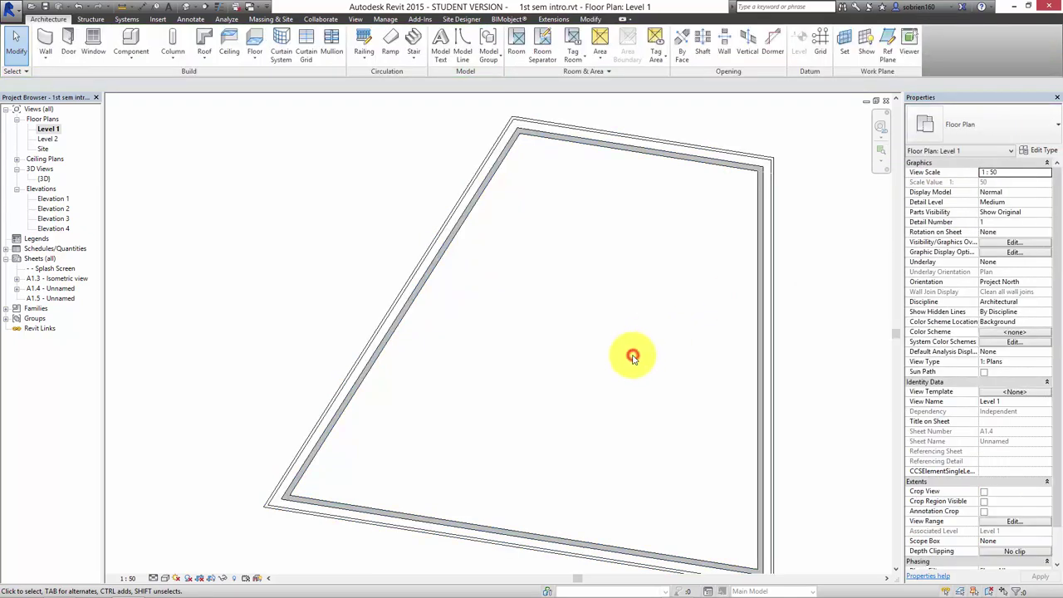
{"action": "scroll", "coordinate": [627, 353], "scroll_direction": "down", "scroll_amount": 4}
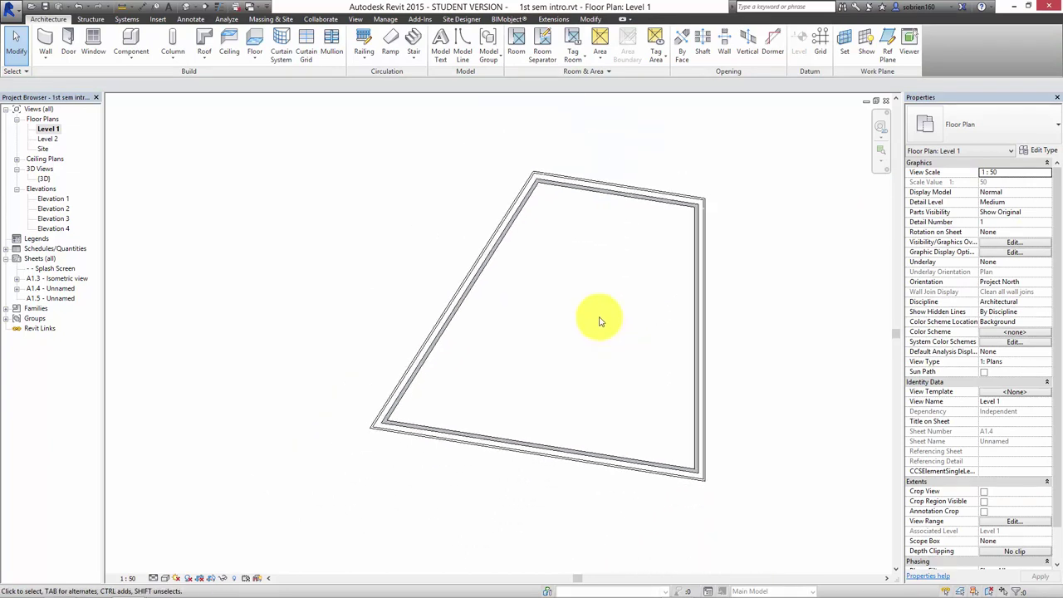
- Highlight and select the entire chain of connected walls from the angled wall, and clear the selection
{"action": "scroll", "coordinate": [536, 249], "scroll_direction": "up", "scroll_amount": 5}
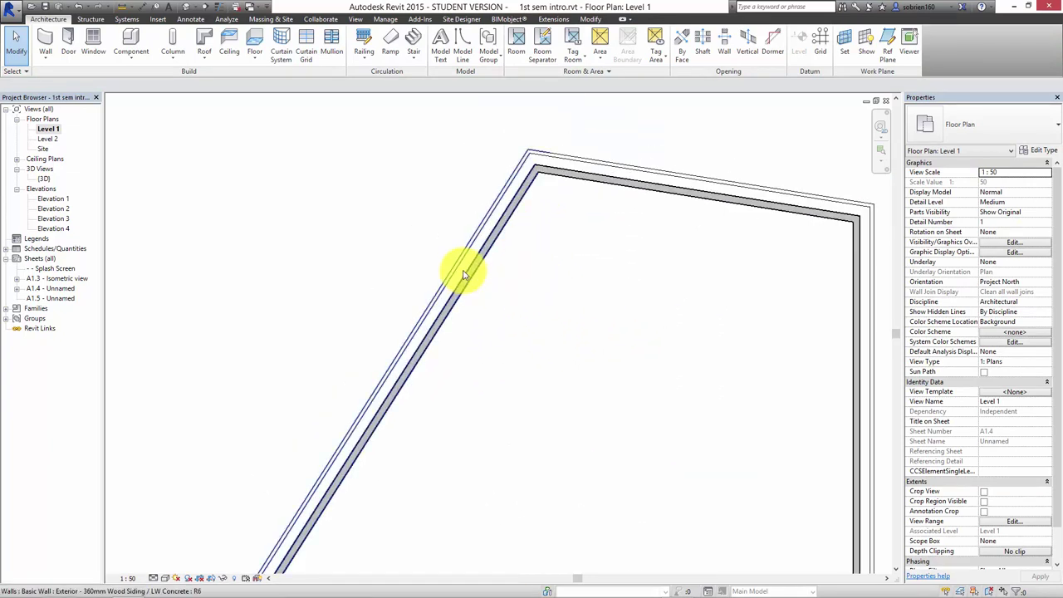
{"action": "key", "text": "Tab"}
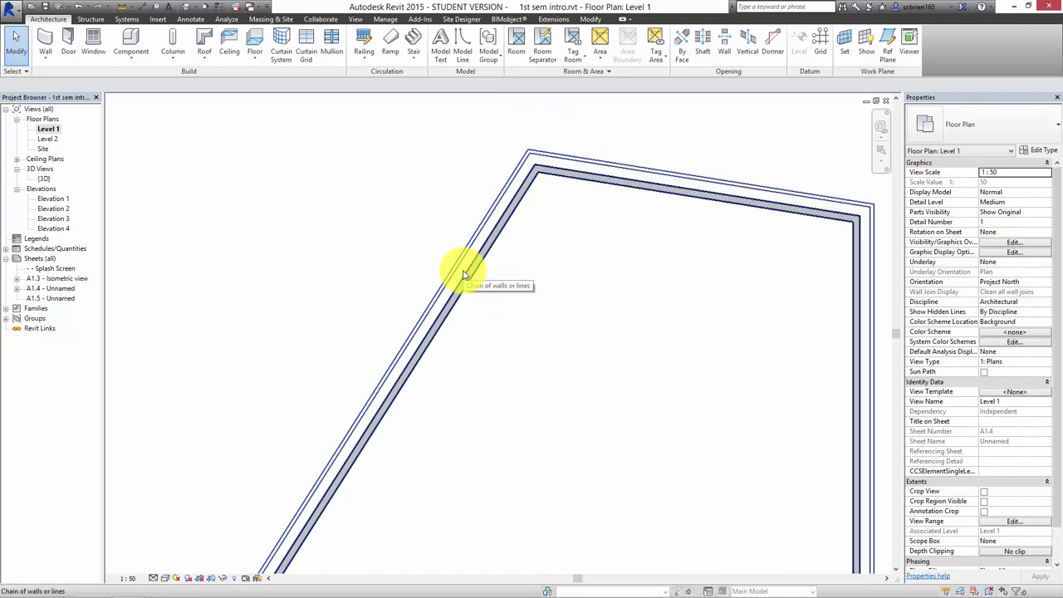
{"action": "left_click", "coordinate": [464, 274]}
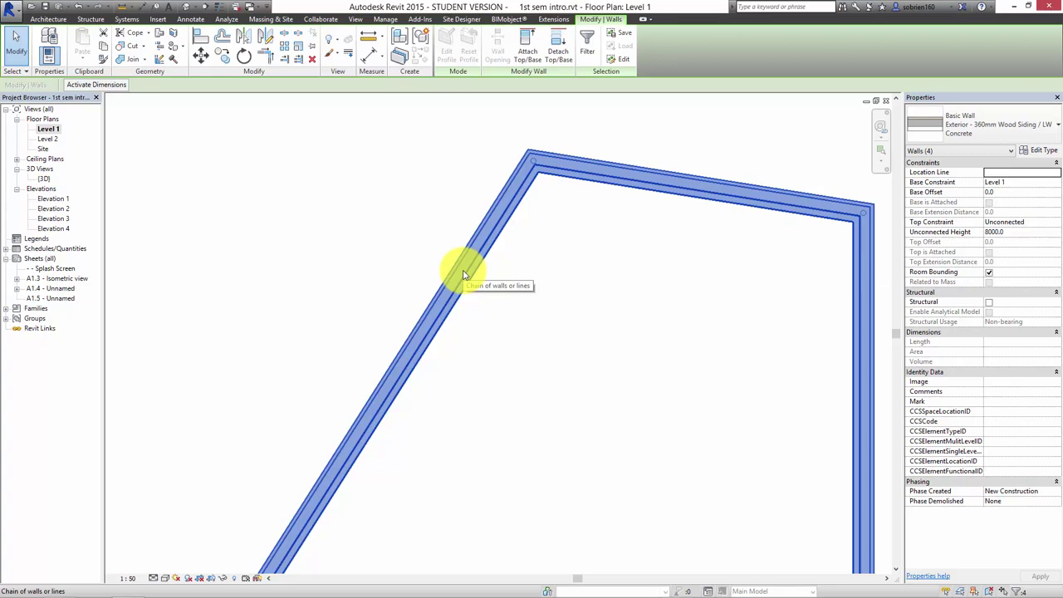
{"action": "left_click", "coordinate": [572, 327]}
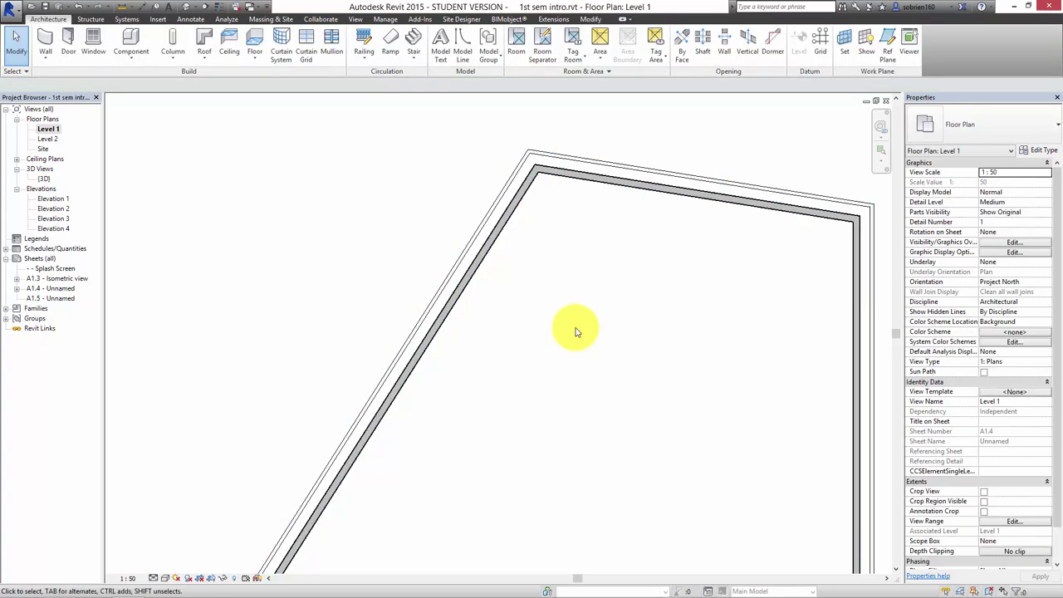
{"action": "scroll", "coordinate": [565, 332], "scroll_direction": "down", "scroll_amount": 3}
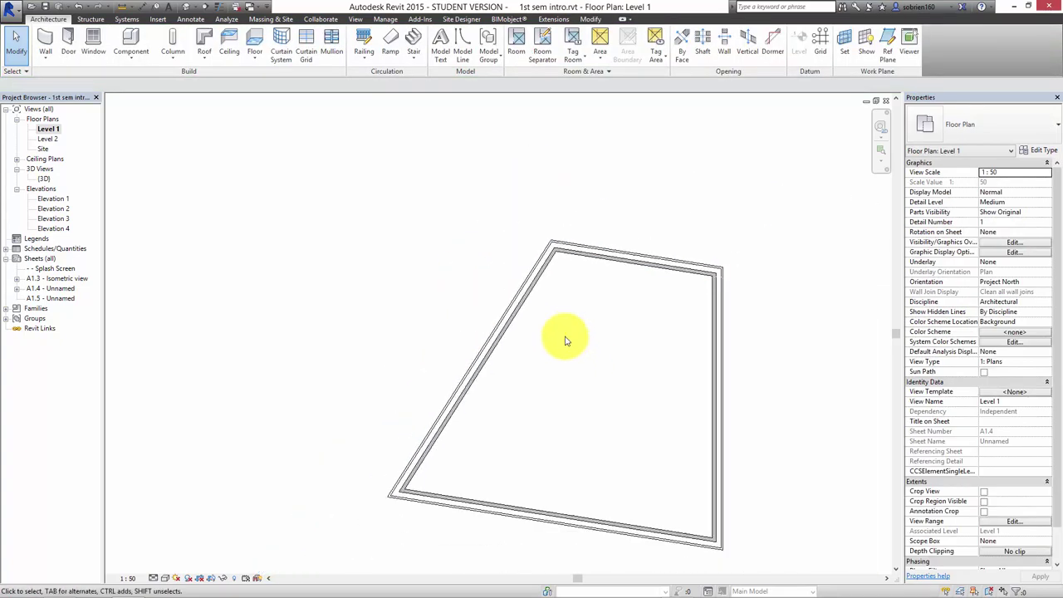
- Open the 3D view and examine the closed wood-siding wall loop from above and outside
{"action": "left_click", "coordinate": [186, 10]}
{"action": "scroll", "coordinate": [444, 235], "scroll_direction": "down", "scroll_amount": 3}
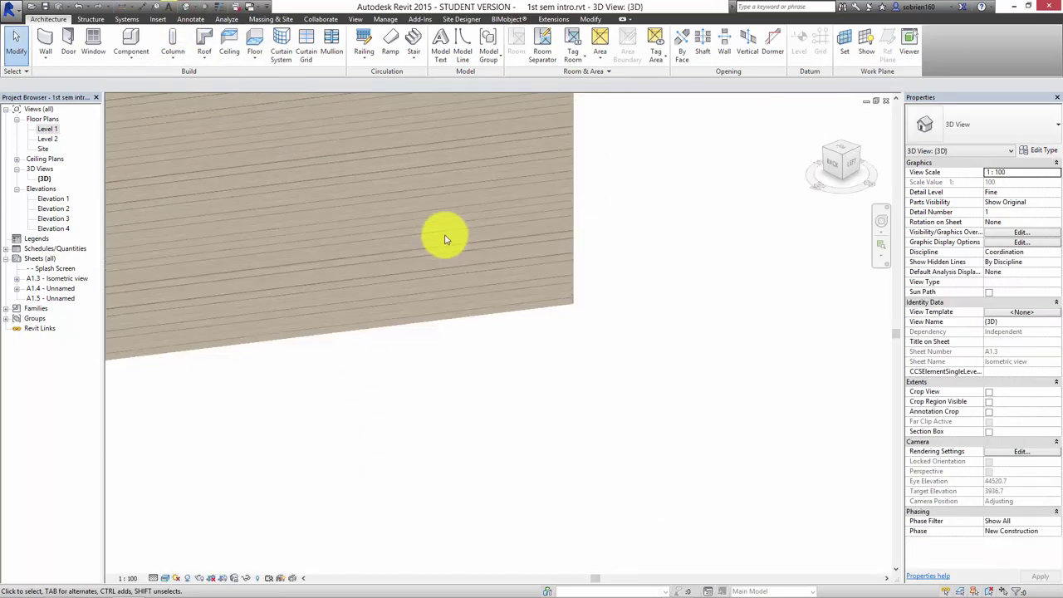
{"action": "scroll", "coordinate": [448, 415], "scroll_direction": "down", "scroll_amount": 3}
{"action": "middle_click_drag", "start_coordinate": [407, 418], "coordinate": [450, 230], "text": "shift"}
{"action": "scroll", "coordinate": [431, 380], "scroll_direction": "up", "scroll_amount": 2}
{"action": "scroll", "coordinate": [446, 223], "scroll_direction": "down", "scroll_amount": 3}
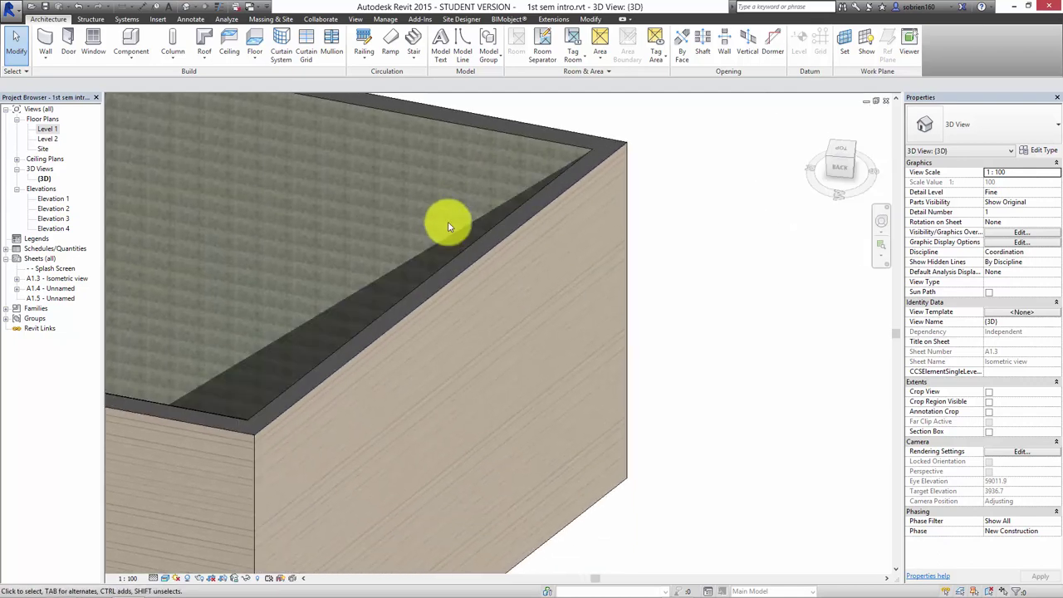
{"action": "scroll", "coordinate": [440, 287], "scroll_direction": "down", "scroll_amount": 3}
{"action": "middle_click_drag", "start_coordinate": [451, 268], "coordinate": [481, 308], "text": "shift"}
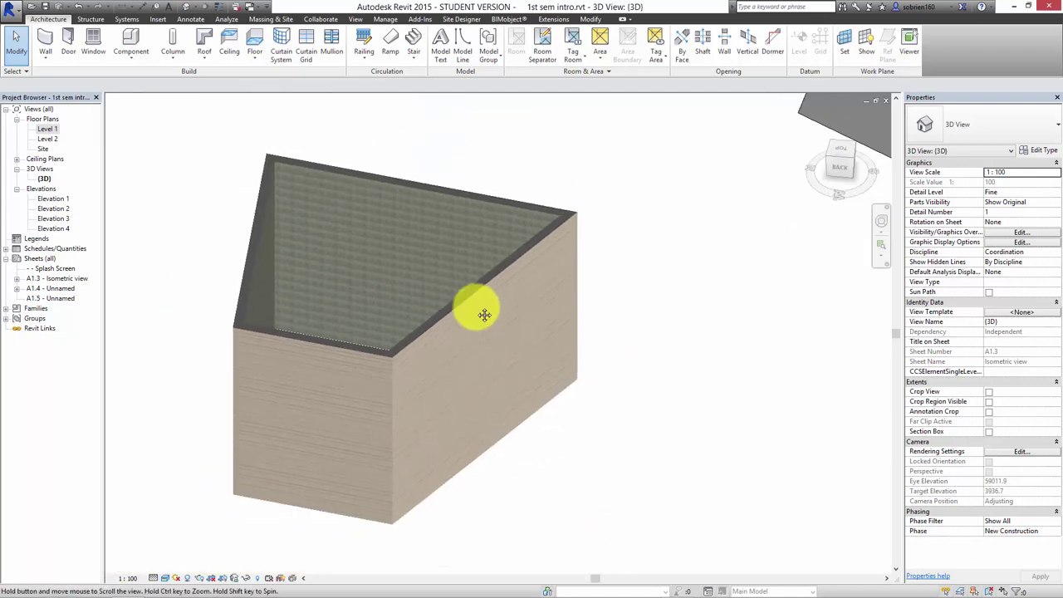
- Open Elevation 1 and check whether the new wall loop appears beside the existing house
{"action": "double_click", "coordinate": [53, 199]}
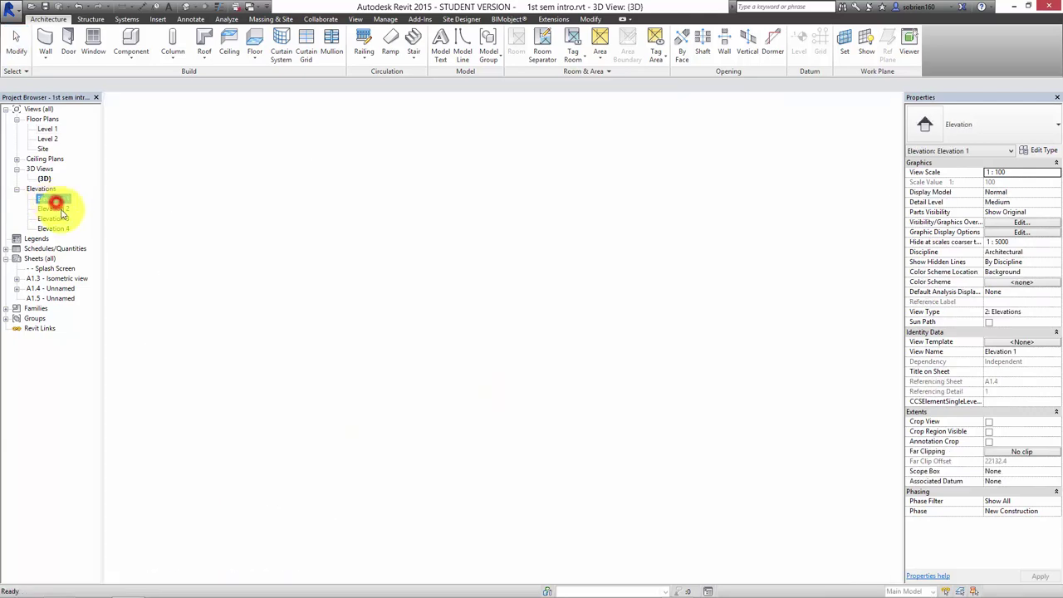
{"action": "scroll", "coordinate": [415, 324], "scroll_direction": "down", "scroll_amount": 4}
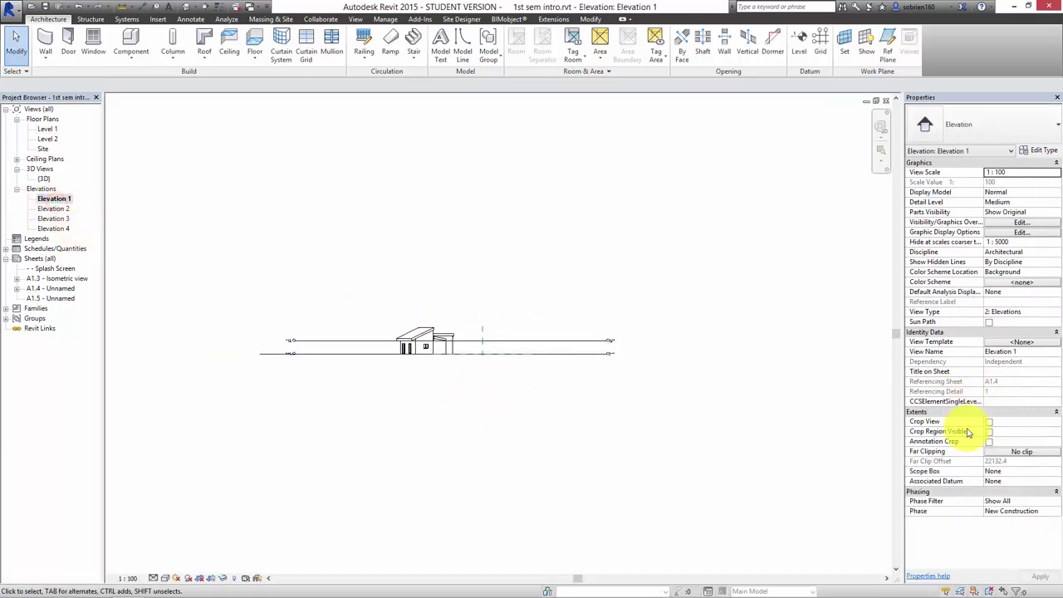
{"action": "scroll", "coordinate": [540, 398], "scroll_direction": "down", "scroll_amount": 2}
{"action": "scroll", "coordinate": [570, 407], "scroll_direction": "up", "scroll_amount": 2}
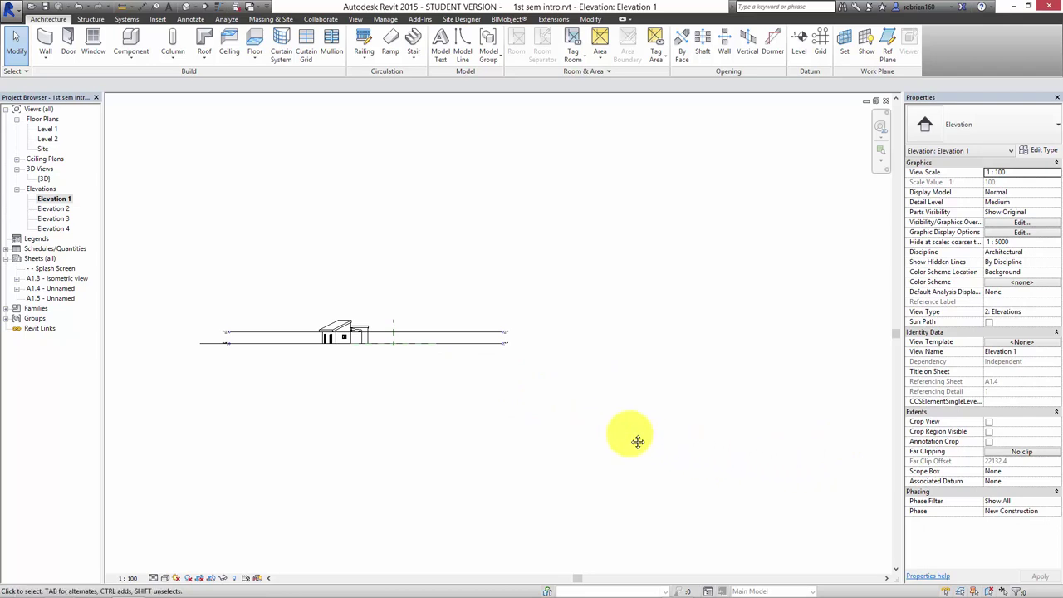
{"action": "scroll", "coordinate": [628, 439], "scroll_direction": "down", "scroll_amount": 2}
{"action": "scroll", "coordinate": [606, 431], "scroll_direction": "up", "scroll_amount": 2}
{"action": "key", "text": "a"}
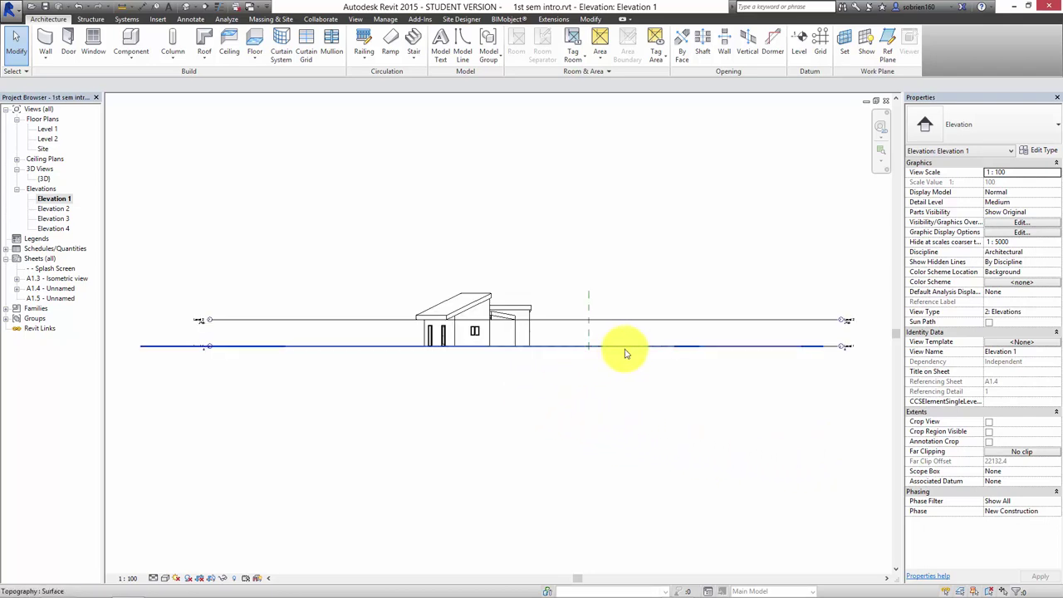
{"action": "scroll", "coordinate": [624, 357], "scroll_direction": "down", "scroll_amount": 1}
{"action": "scroll", "coordinate": [619, 365], "scroll_direction": "up", "scroll_amount": 1}
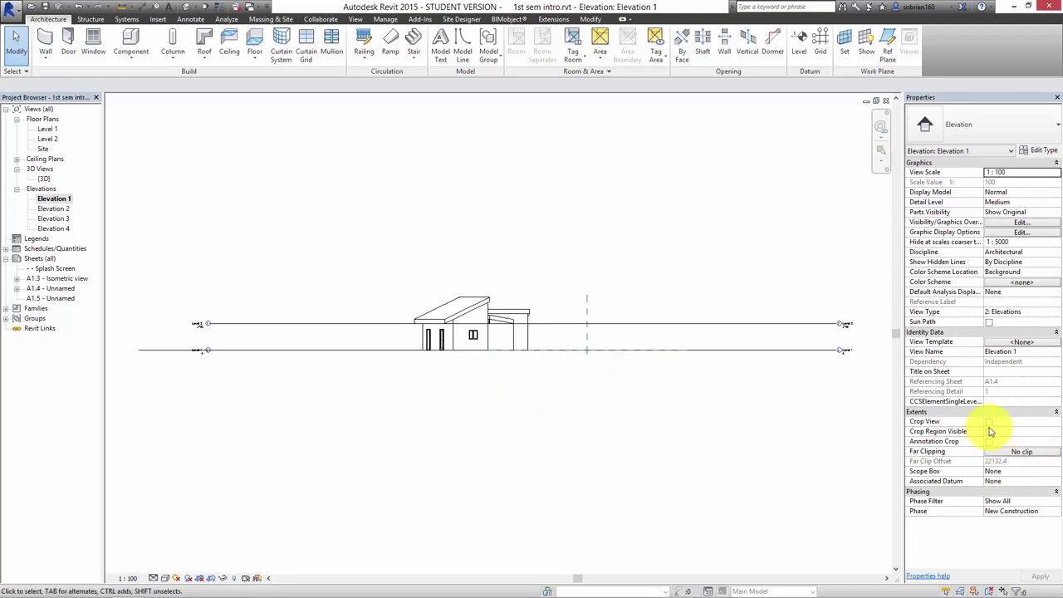
{"action": "left_click", "coordinate": [475, 430]}
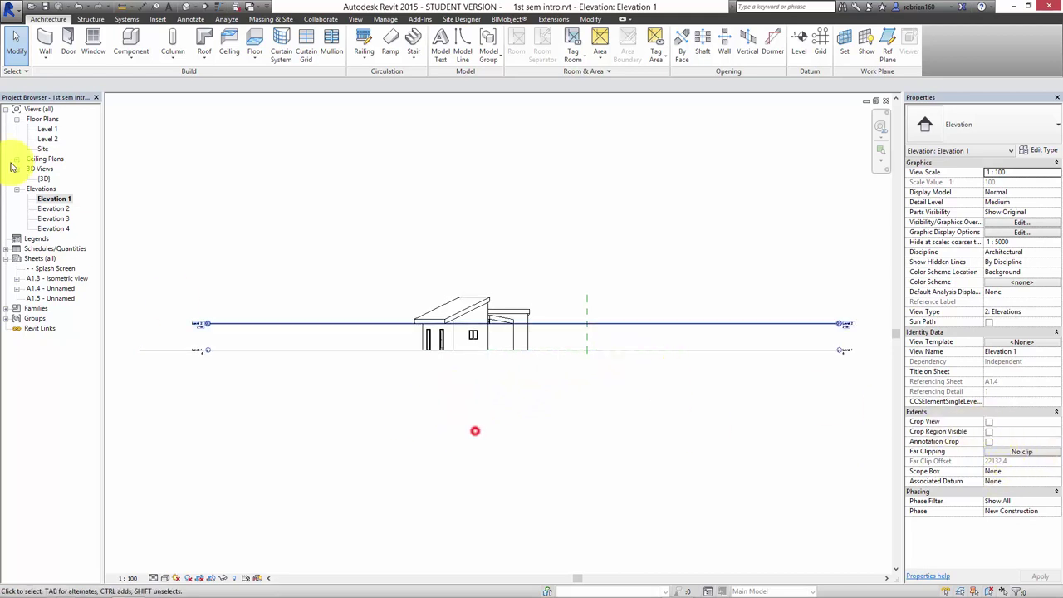
- Return to the Level 1 floor plan and place an elevation marker east of the wall loop, dismissing the save reminder without saving
{"action": "double_click", "coordinate": [48, 129]}
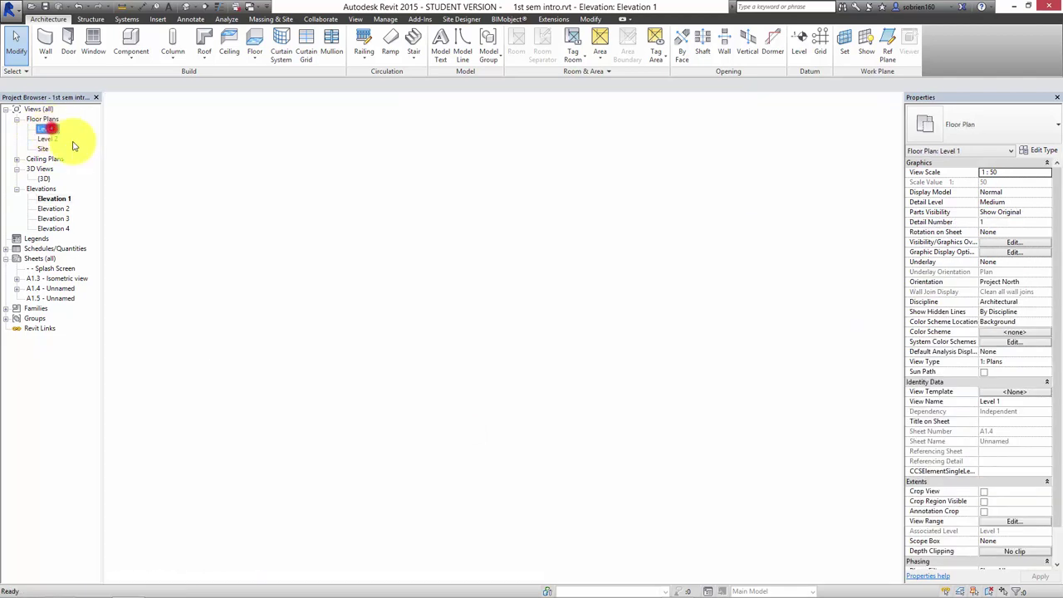
{"action": "scroll", "coordinate": [561, 271], "scroll_direction": "up", "scroll_amount": 2}
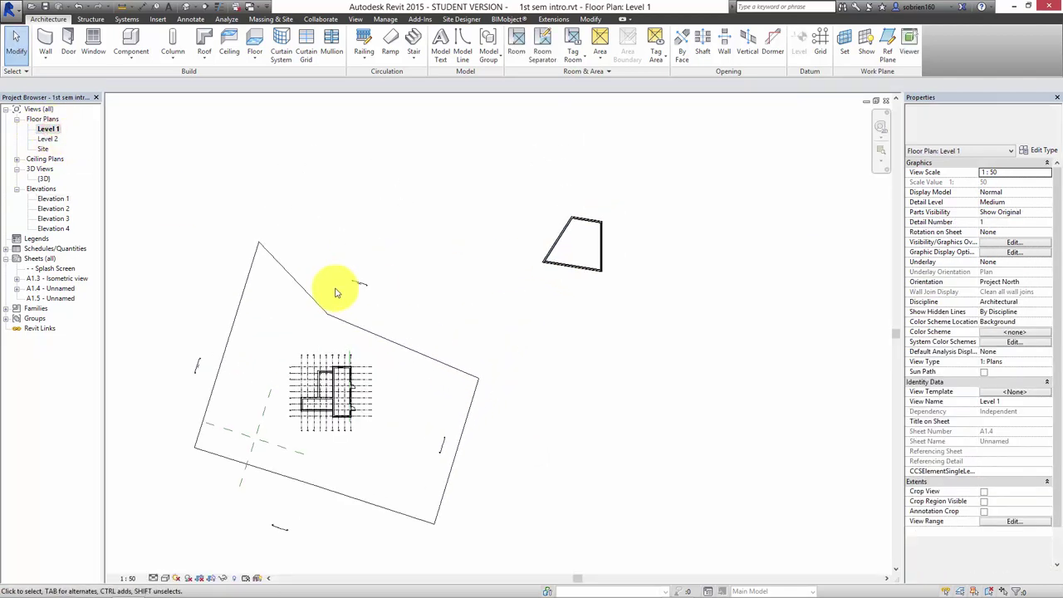
{"action": "scroll", "coordinate": [564, 280], "scroll_direction": "up", "scroll_amount": 2}
{"action": "middle_click_drag", "start_coordinate": [564, 280], "coordinate": [541, 351]}
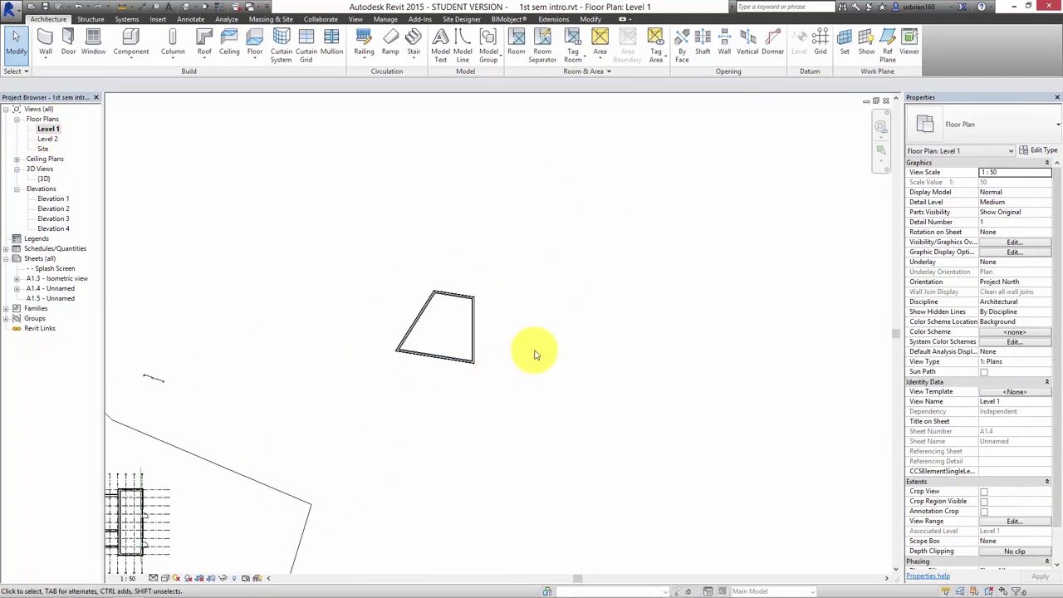
{"action": "left_click", "coordinate": [357, 18]}
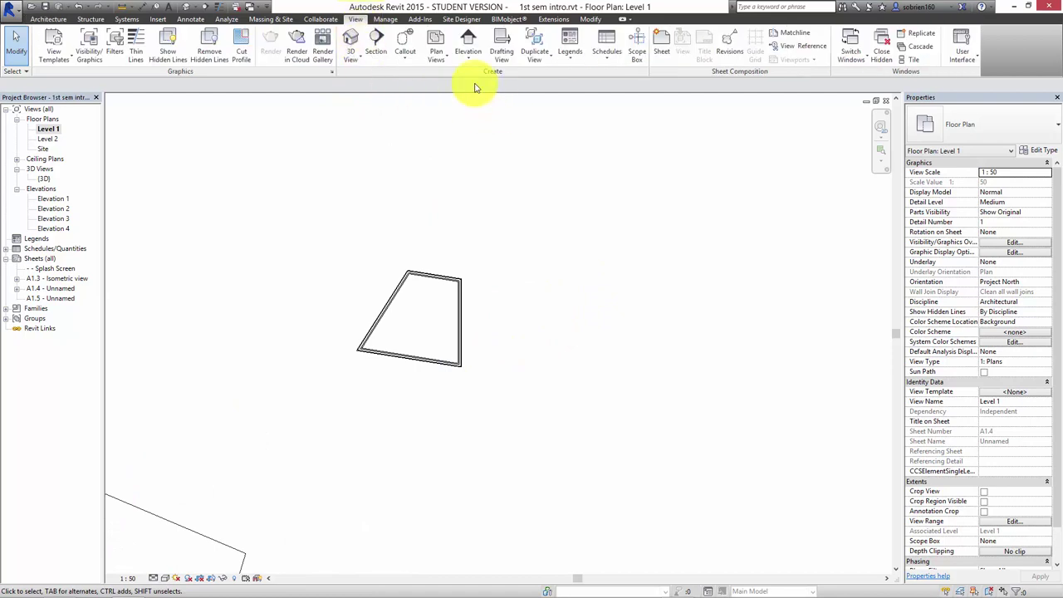
{"action": "left_click", "coordinate": [475, 58]}
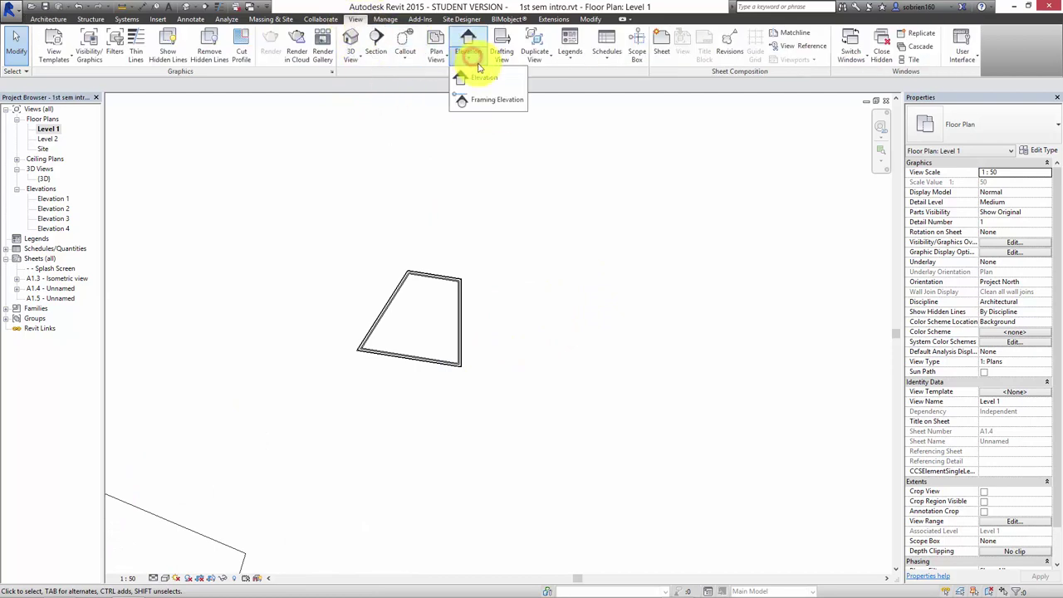
{"action": "left_click", "coordinate": [480, 77]}
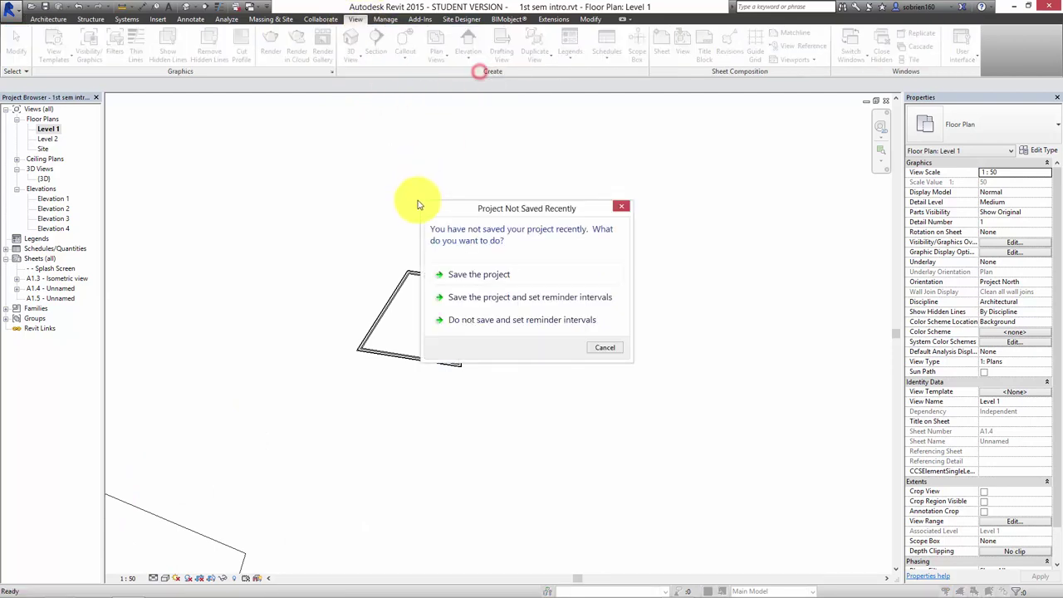
{"action": "left_click", "coordinate": [587, 352]}
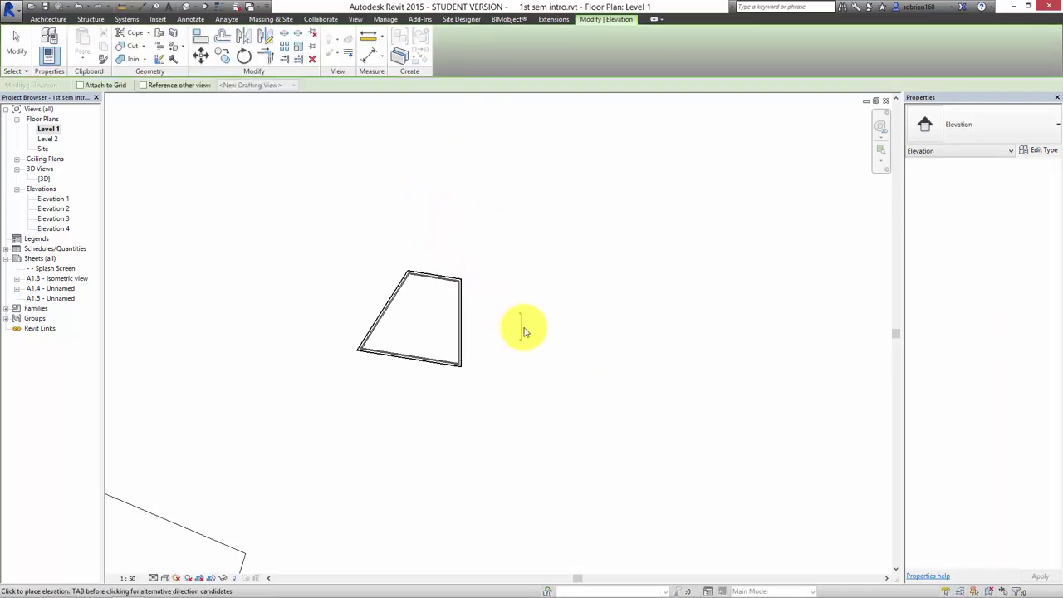
{"action": "left_click", "coordinate": [535, 324]}
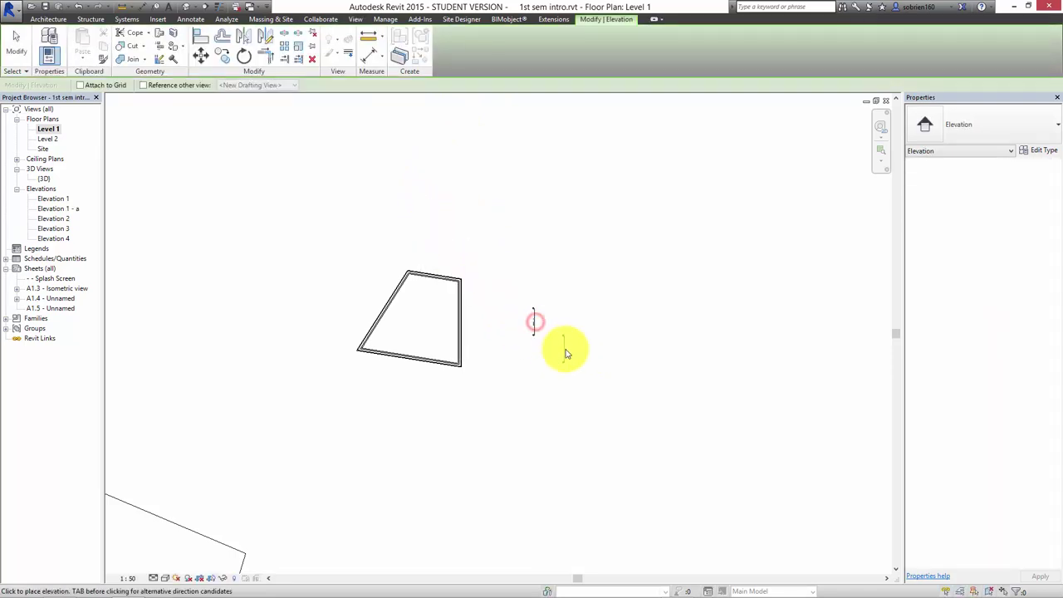
- Open Elevation 1 - a and extend its crop region above the tops of the walls and outward past their far end
{"action": "left_click", "coordinate": [73, 213]}
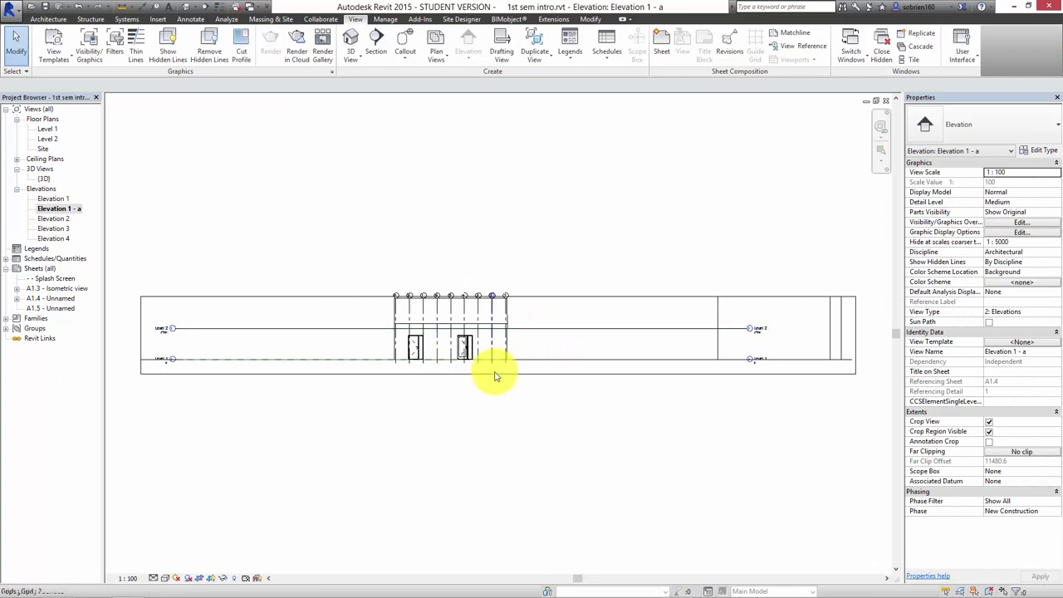
{"action": "left_click", "coordinate": [584, 296]}
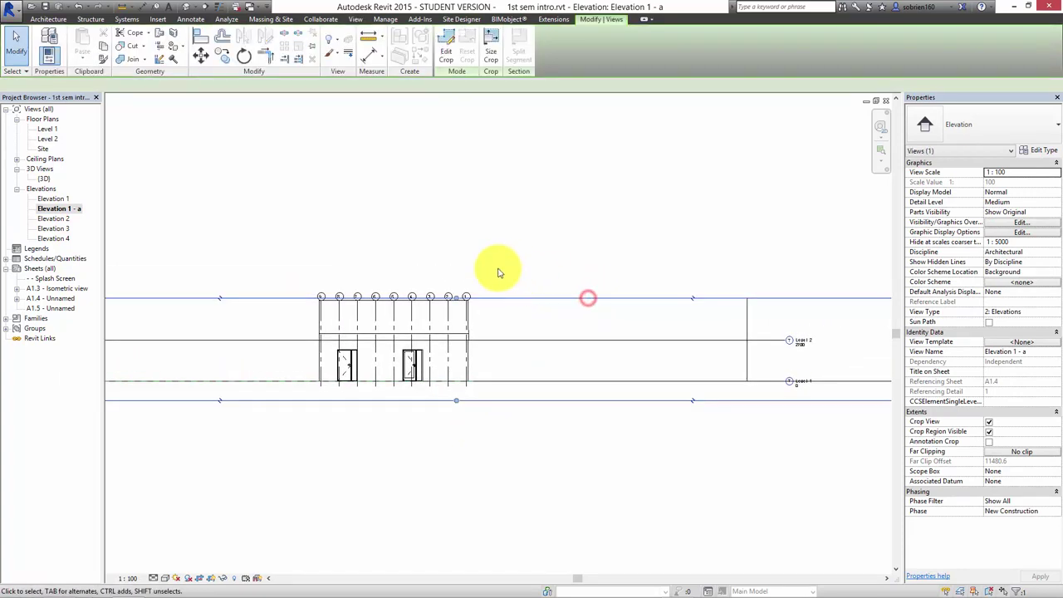
{"action": "left_click_drag", "start_coordinate": [457, 298], "coordinate": [450, 197]}
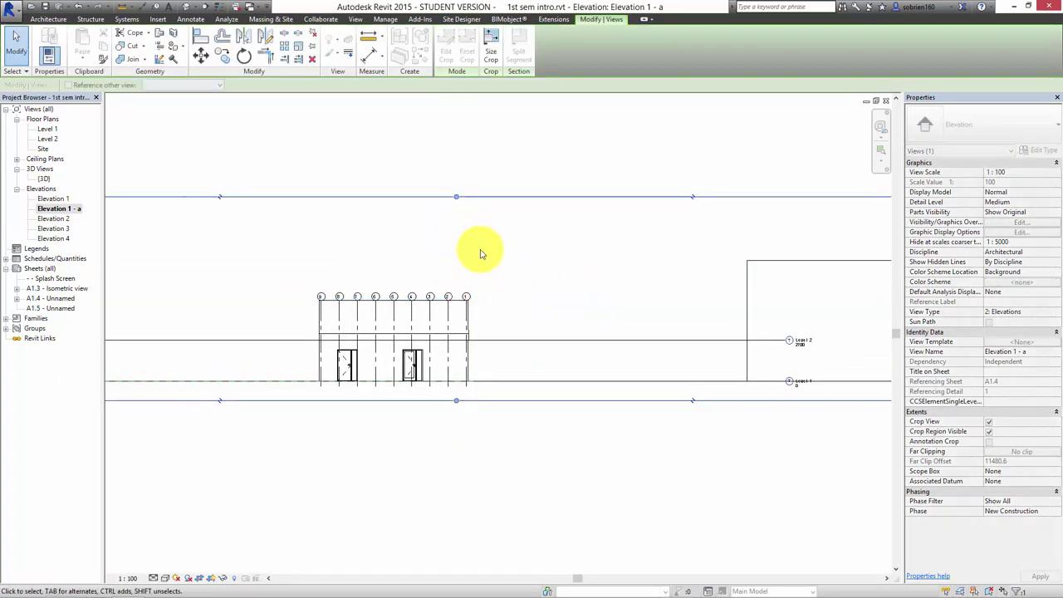
{"action": "scroll", "coordinate": [600, 332], "scroll_direction": "down", "scroll_amount": 2}
{"action": "left_click_drag", "start_coordinate": [631, 334], "coordinate": [743, 334]}
{"action": "left_click", "coordinate": [622, 484]}
{"action": "scroll", "coordinate": [586, 444], "scroll_direction": "up", "scroll_amount": 1}
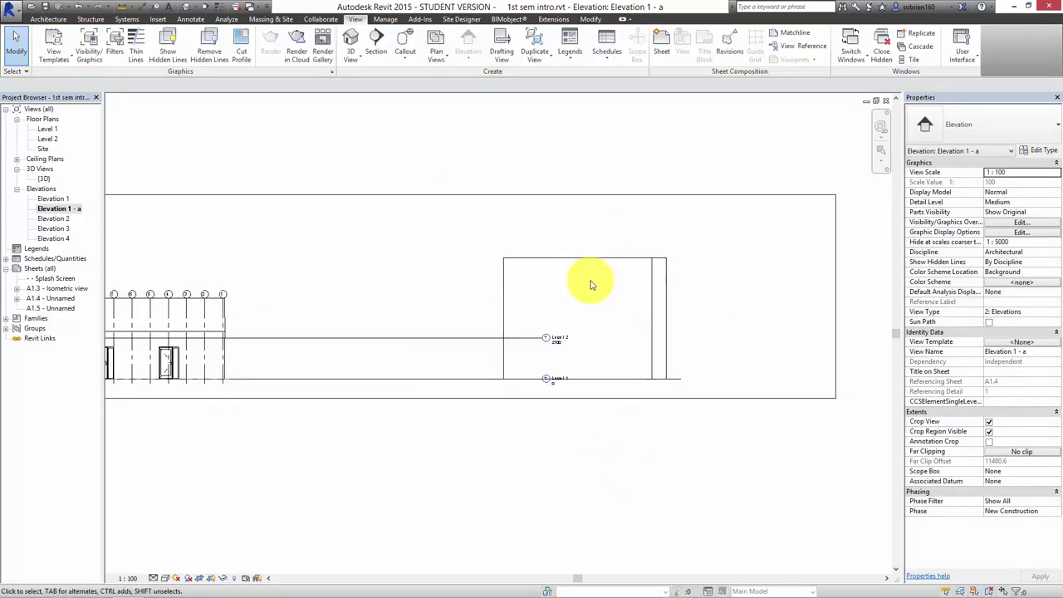
- Select the Level 2 line and compare its elevation with the height of the new walls
{"action": "middle_click_drag", "start_coordinate": [604, 314], "coordinate": [652, 277]}
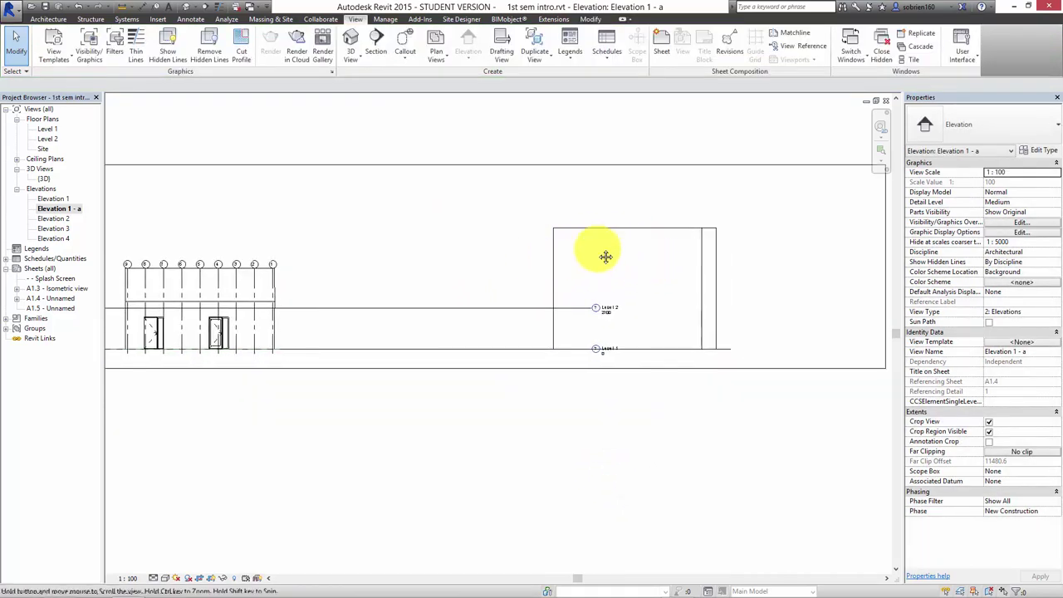
{"action": "middle_click_drag", "start_coordinate": [241, 285], "coordinate": [481, 352]}
{"action": "left_click", "coordinate": [537, 332]}
{"action": "scroll", "coordinate": [788, 352], "scroll_direction": "up", "scroll_amount": 1}
{"action": "scroll", "coordinate": [481, 352], "scroll_direction": "up", "scroll_amount": 2}
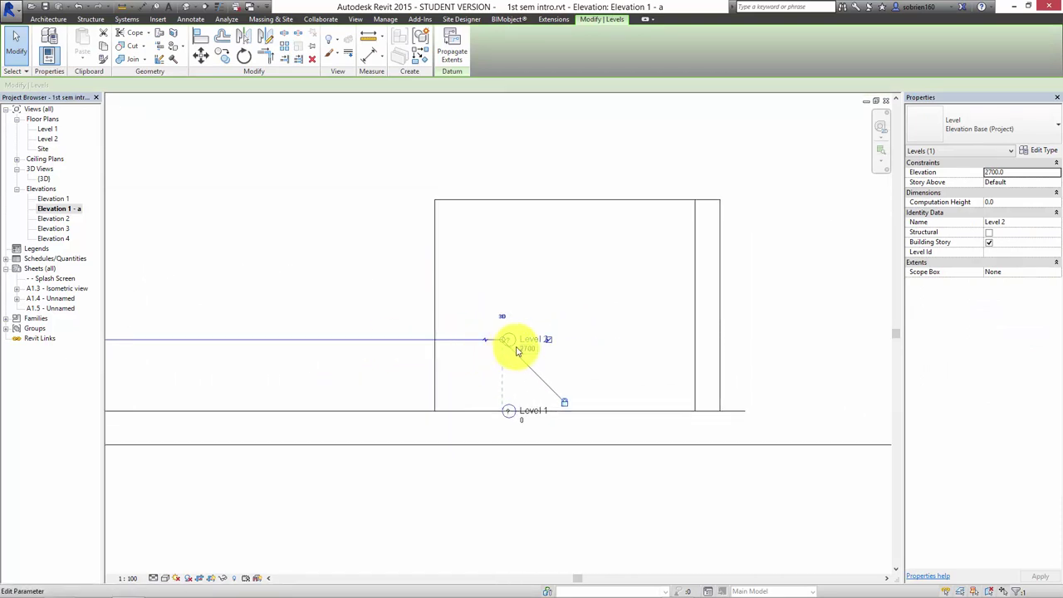
{"action": "scroll", "coordinate": [417, 277], "scroll_direction": "down", "scroll_amount": 1}
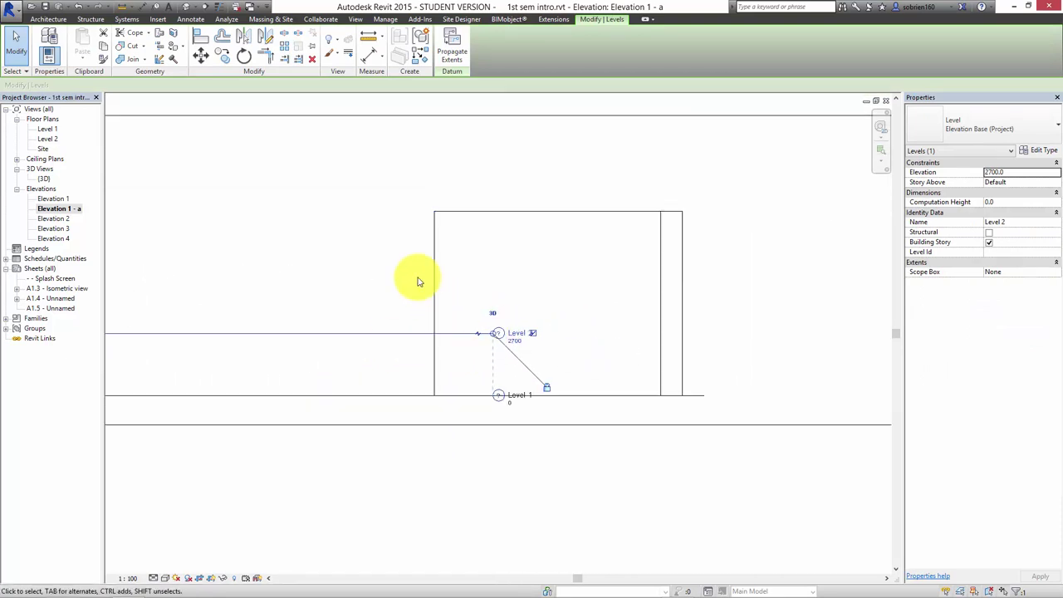
- Select the whole chain of four walls and set their top constraint to Up to level: Level 2
{"action": "left_click", "coordinate": [373, 284]}
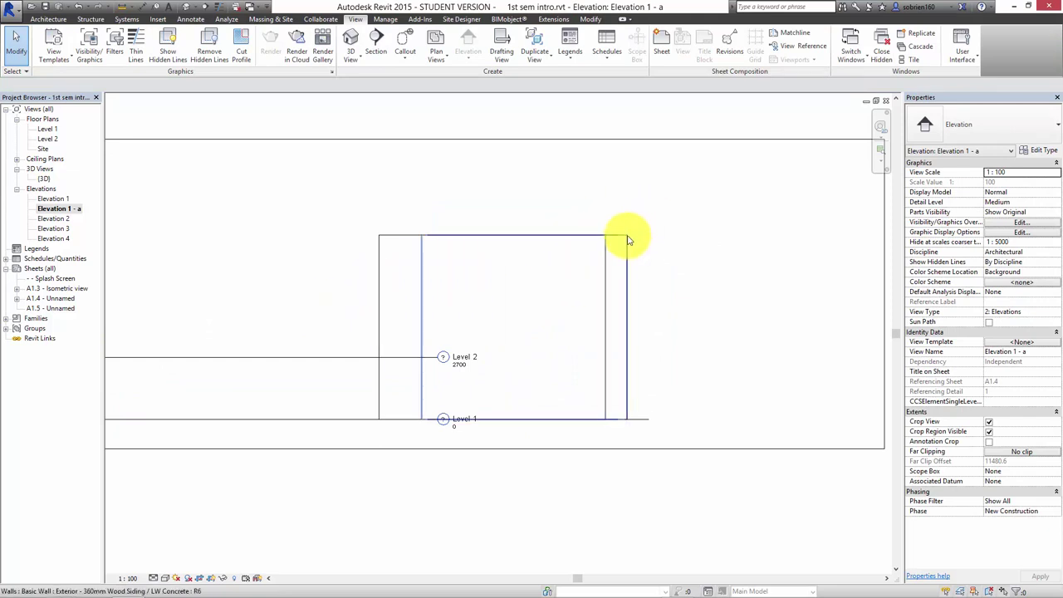
{"action": "key", "text": "Tab"}
{"action": "left_click", "coordinate": [431, 237]}
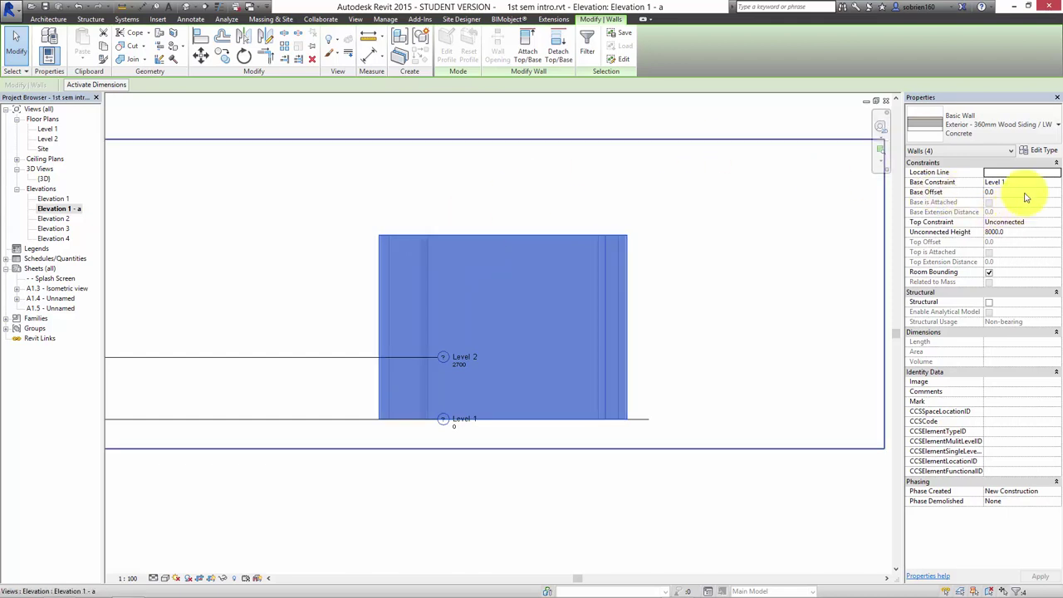
{"action": "left_click", "coordinate": [1057, 223]}
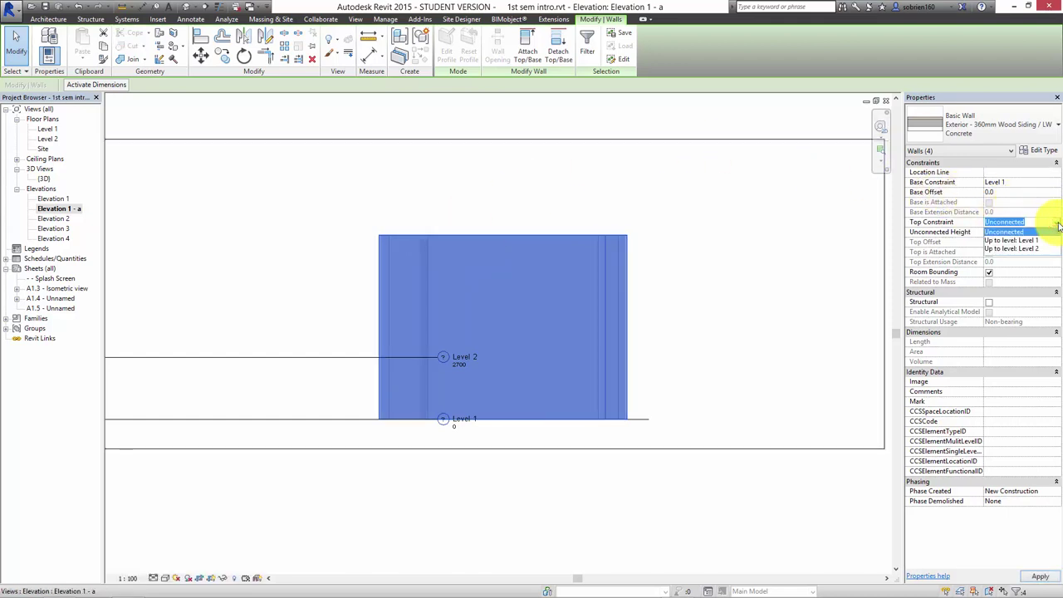
{"action": "left_click", "coordinate": [1033, 249]}
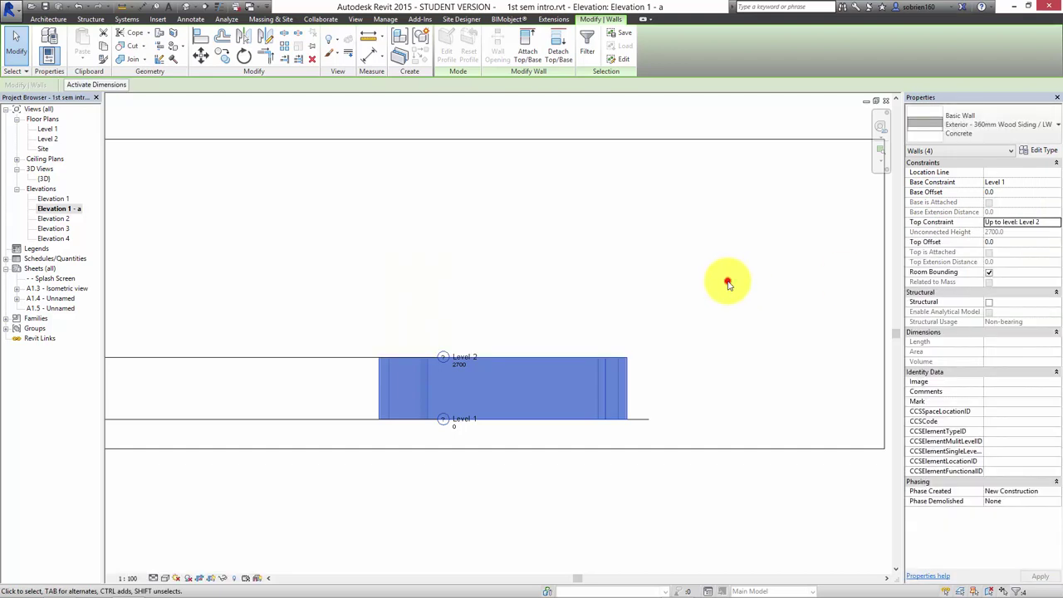
{"action": "left_click", "coordinate": [728, 284]}
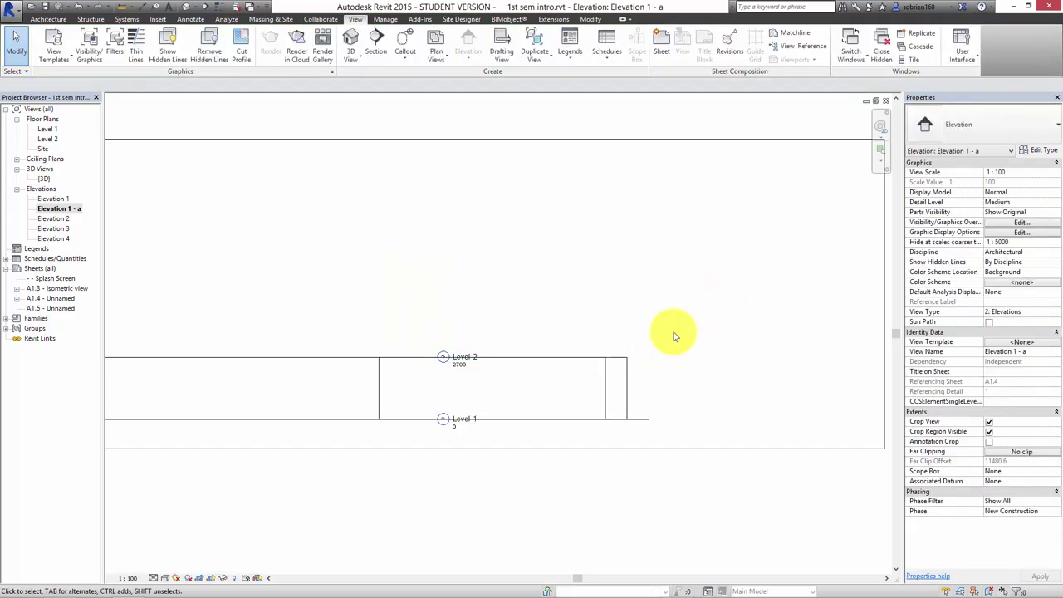
- Raise the Level 2 line to an elevation of 4900
{"action": "left_click", "coordinate": [328, 358]}
{"action": "scroll", "coordinate": [346, 370], "scroll_direction": "up", "scroll_amount": 1}
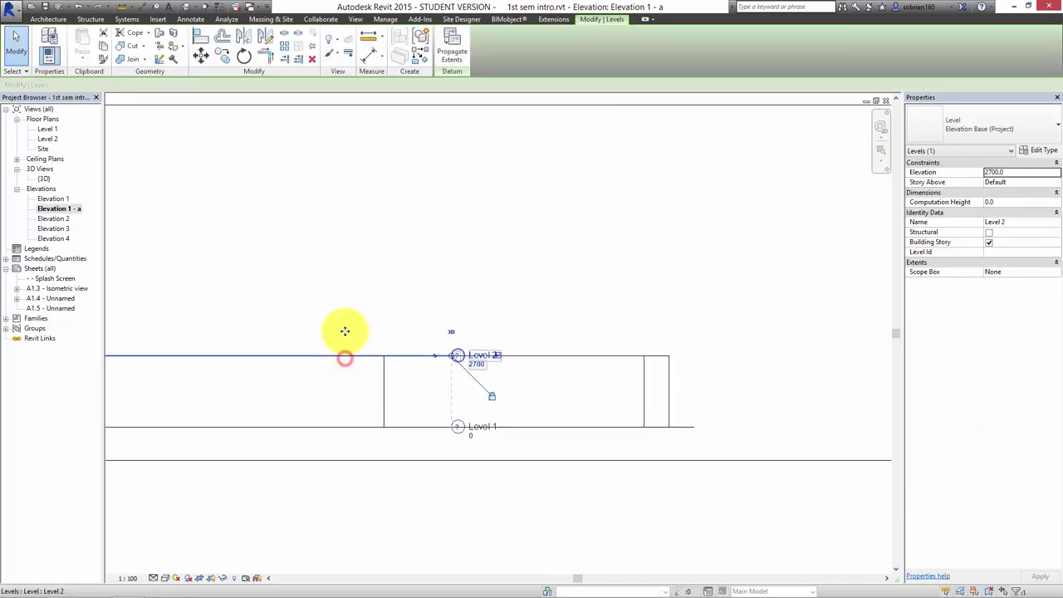
{"action": "left_click_drag", "start_coordinate": [345, 331], "coordinate": [349, 275]}
{"action": "left_click", "coordinate": [421, 498]}
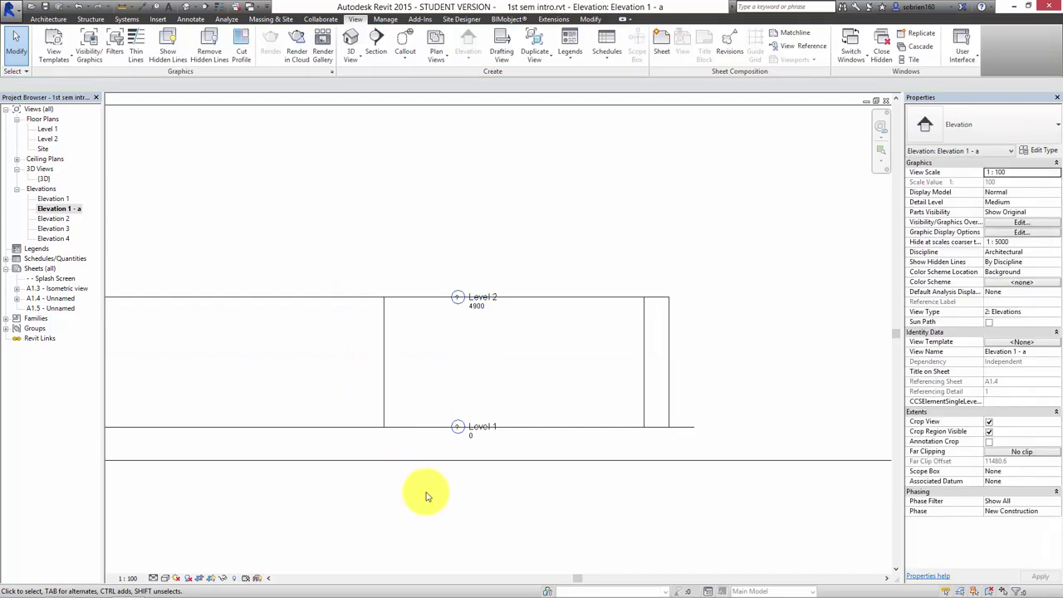
- Lower the Level 2 line to an elevation of 3100 and look over the constrained walls beside the house
{"action": "left_click", "coordinate": [352, 299]}
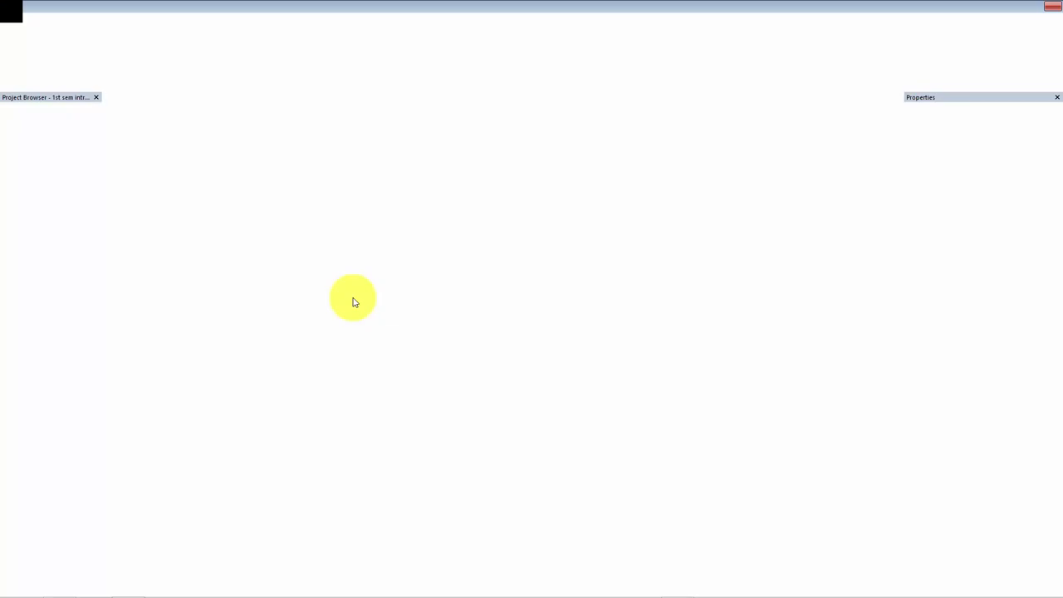
{"action": "left_click_drag", "start_coordinate": [349, 296], "coordinate": [349, 344]}
{"action": "left_click", "coordinate": [430, 530]}
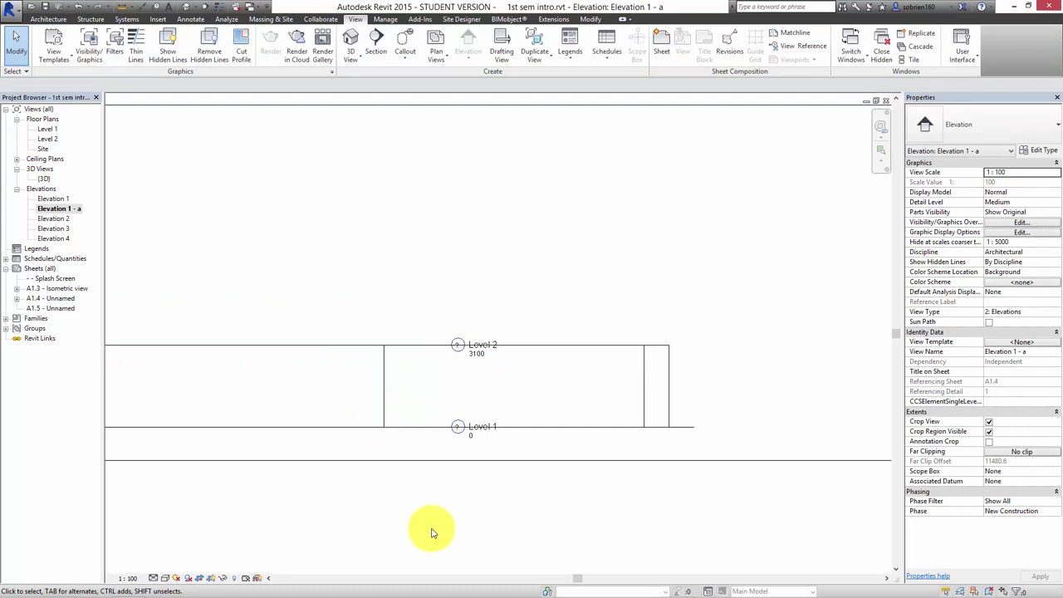
{"action": "scroll", "coordinate": [456, 490], "scroll_direction": "down", "scroll_amount": 3}
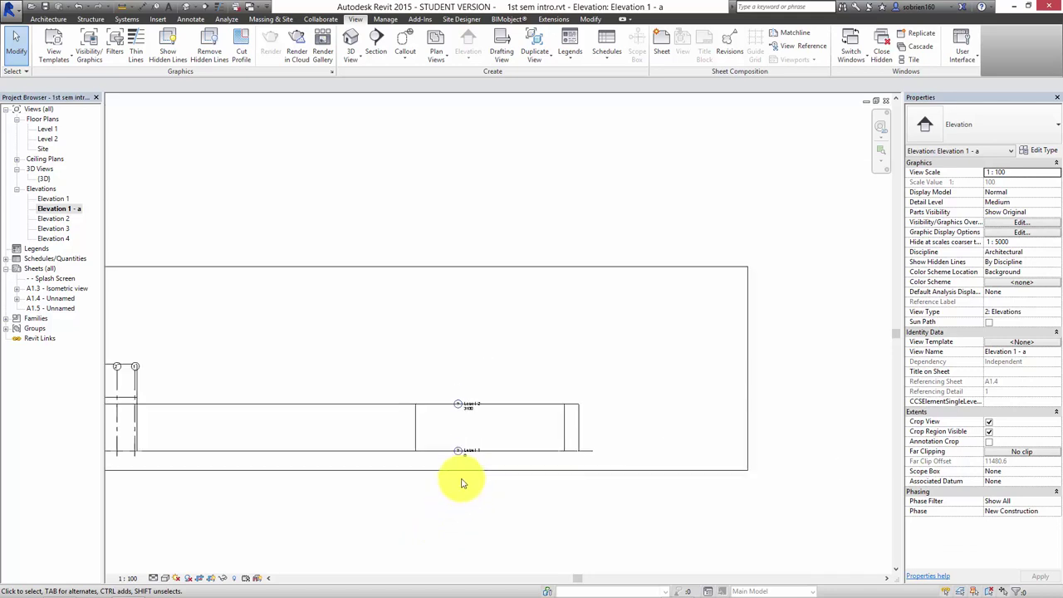
{"action": "middle_click_drag", "start_coordinate": [462, 482], "coordinate": [637, 447]}
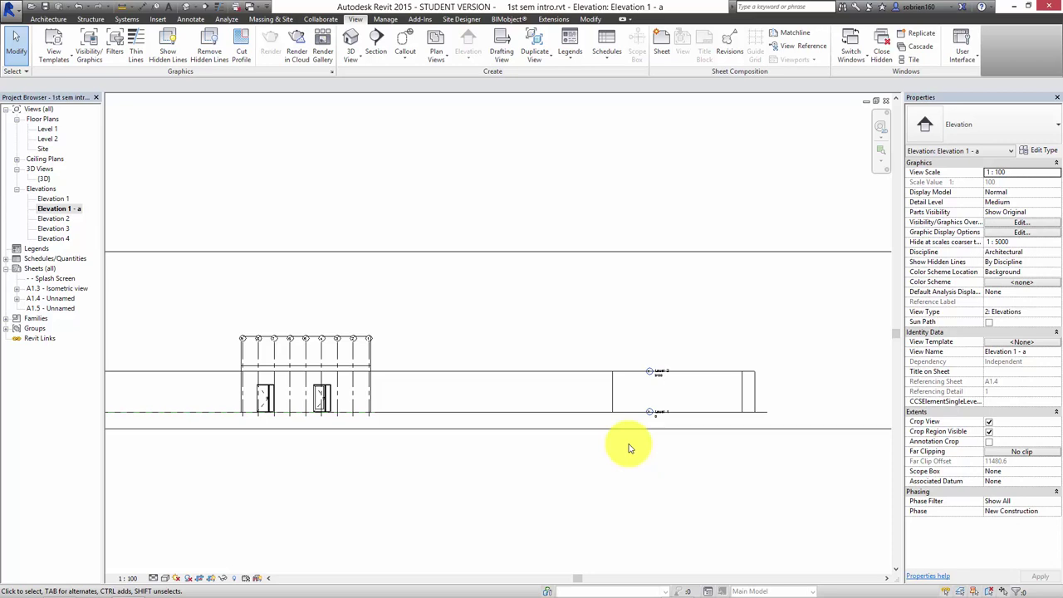
- Select one of the new walls in the elevation and check its top against the Level 2 line
{"action": "scroll", "coordinate": [708, 305], "scroll_direction": "up", "scroll_amount": 4}
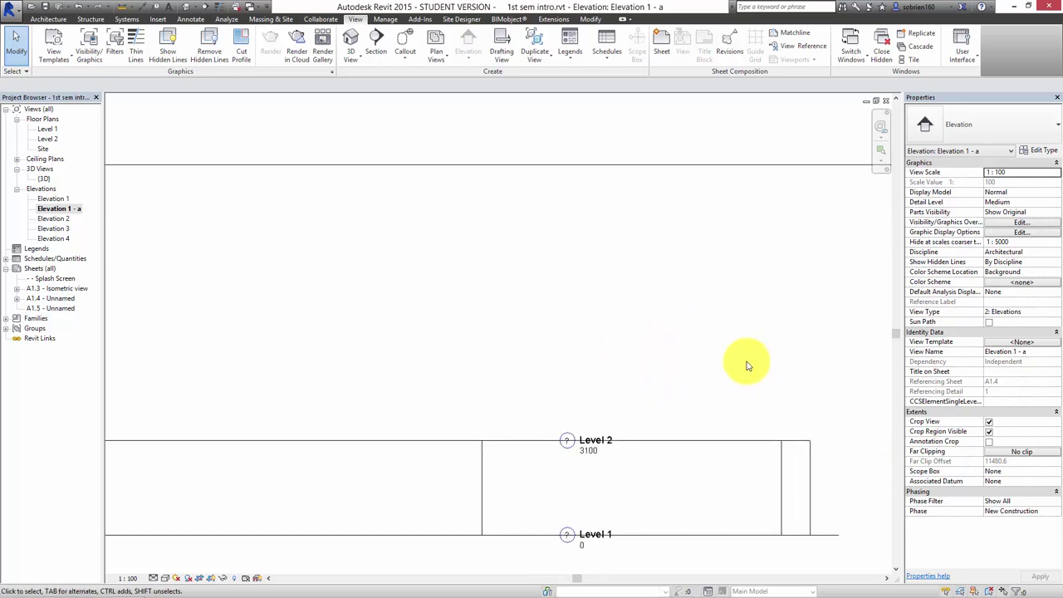
{"action": "left_click", "coordinate": [750, 441]}
{"action": "middle_click_drag", "start_coordinate": [702, 410], "coordinate": [620, 325]}
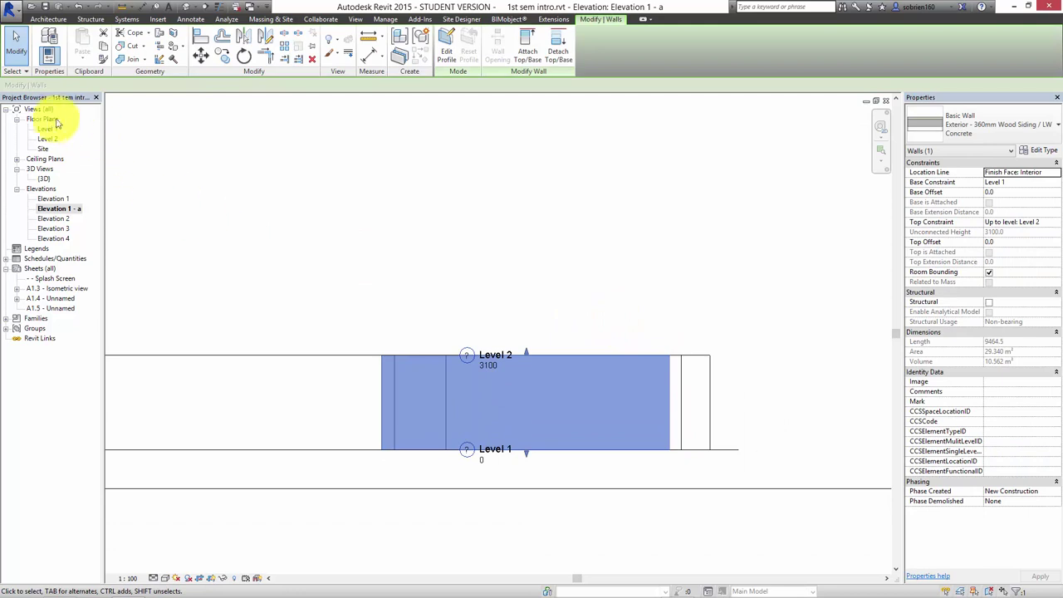
- Open the default 3D view and examine the loop of four walls beside the house from several angles
{"action": "left_click", "coordinate": [188, 9]}
{"action": "middle_click_drag", "start_coordinate": [142, 332], "coordinate": [309, 356], "text": "shift"}
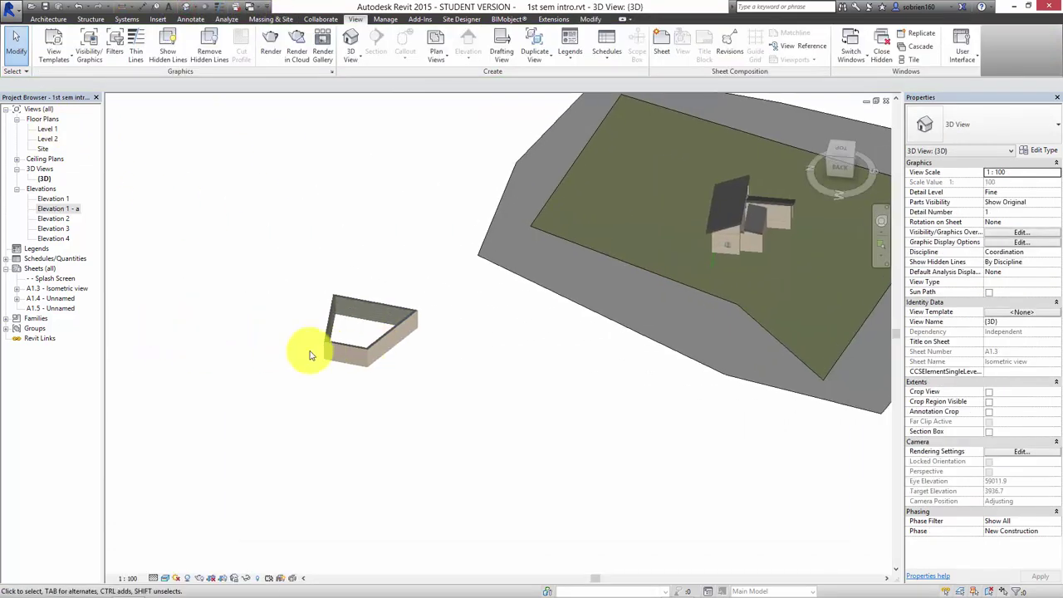
{"action": "scroll", "coordinate": [309, 355], "scroll_direction": "up", "scroll_amount": 10}
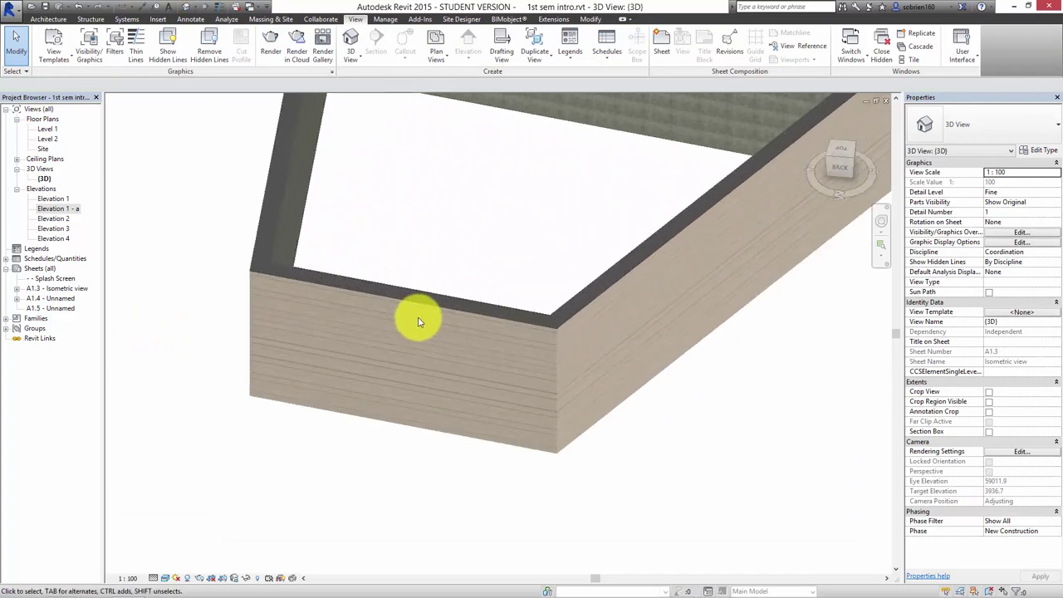
{"action": "scroll", "coordinate": [418, 320], "scroll_direction": "down", "scroll_amount": 2}
{"action": "scroll", "coordinate": [390, 348], "scroll_direction": "down", "scroll_amount": 4}
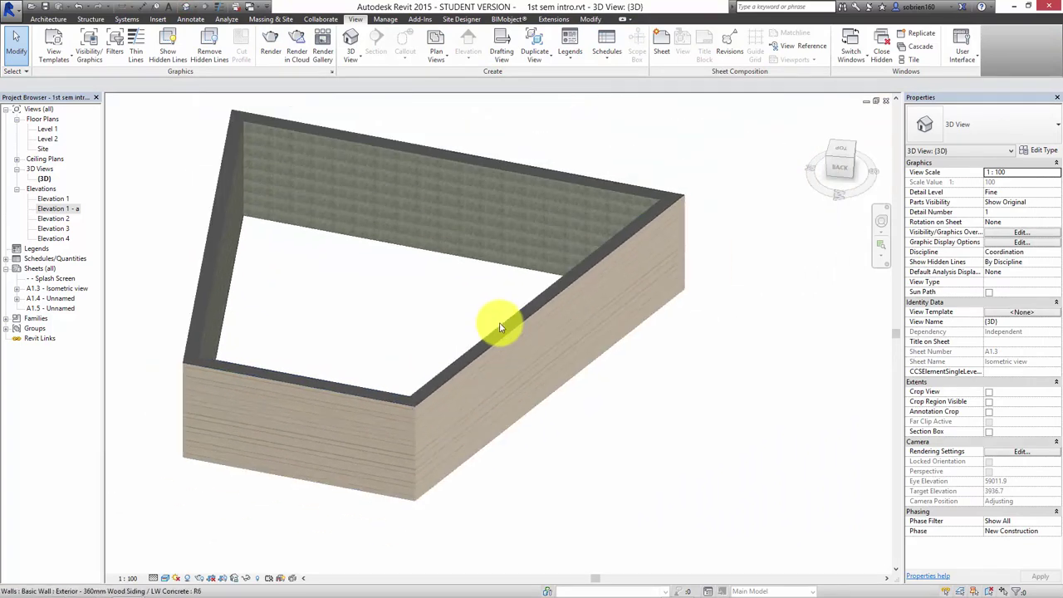
{"action": "left_click", "coordinate": [496, 346]}
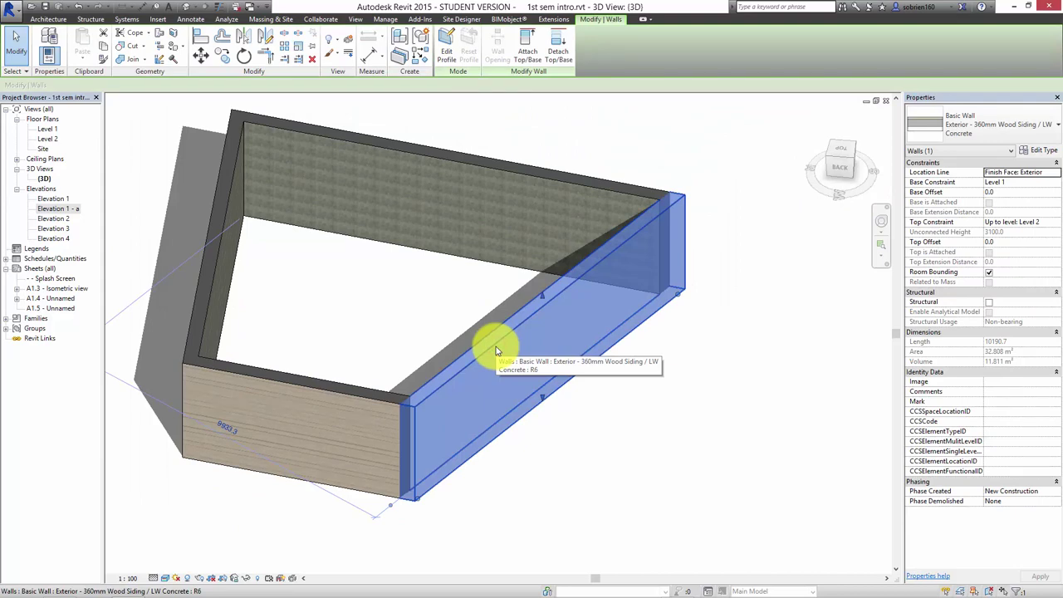
{"action": "left_click", "coordinate": [656, 459]}
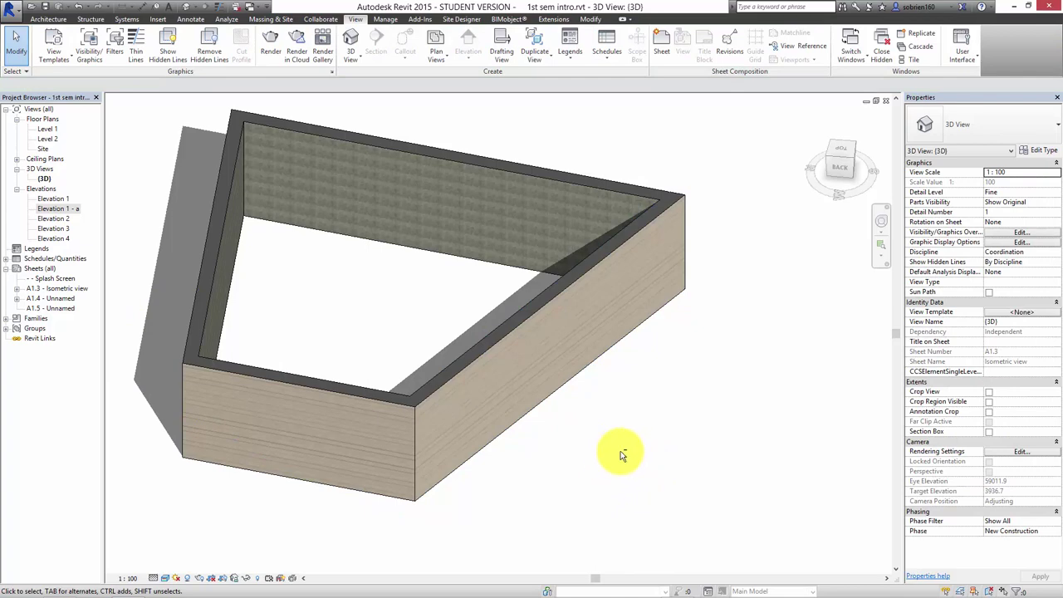
{"action": "middle_click_drag", "start_coordinate": [620, 454], "coordinate": [596, 481], "text": "shift"}
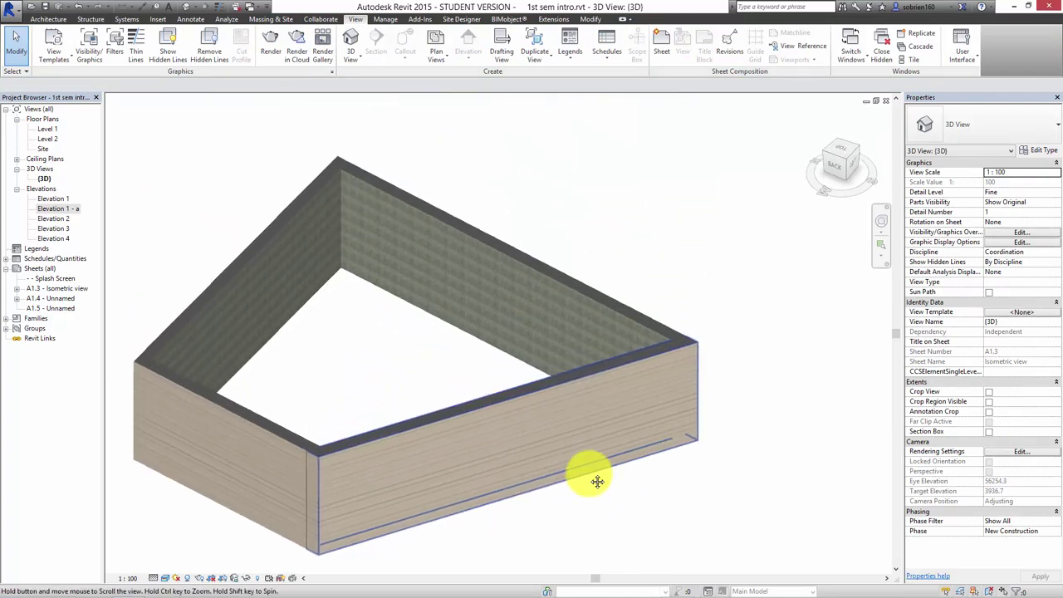
- Start editing the profile of the long front wall and switch the 3D view to the Shaded visual style
{"action": "left_click", "coordinate": [427, 427]}
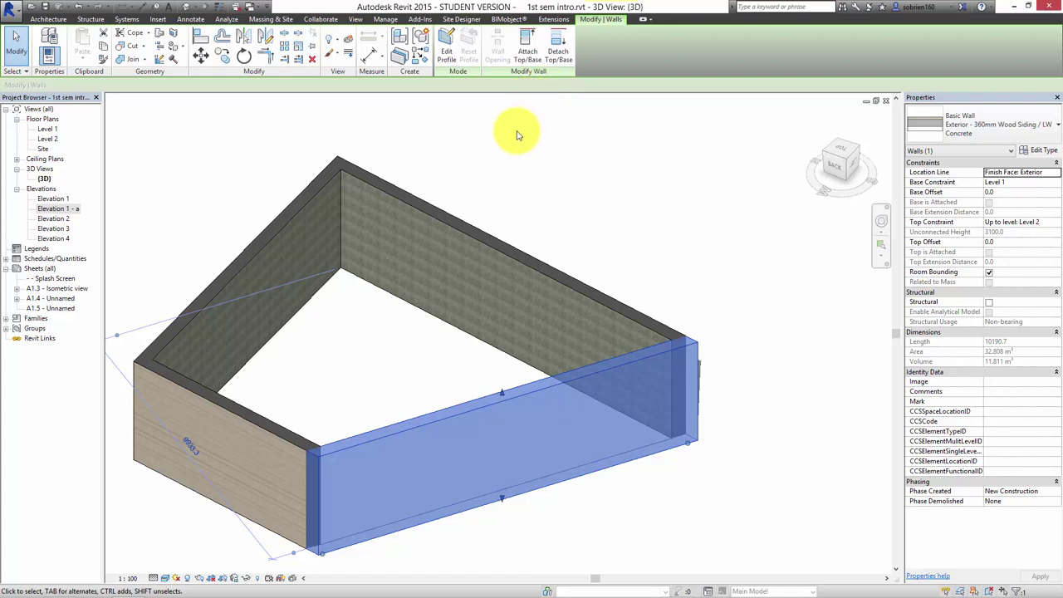
{"action": "left_click", "coordinate": [447, 58]}
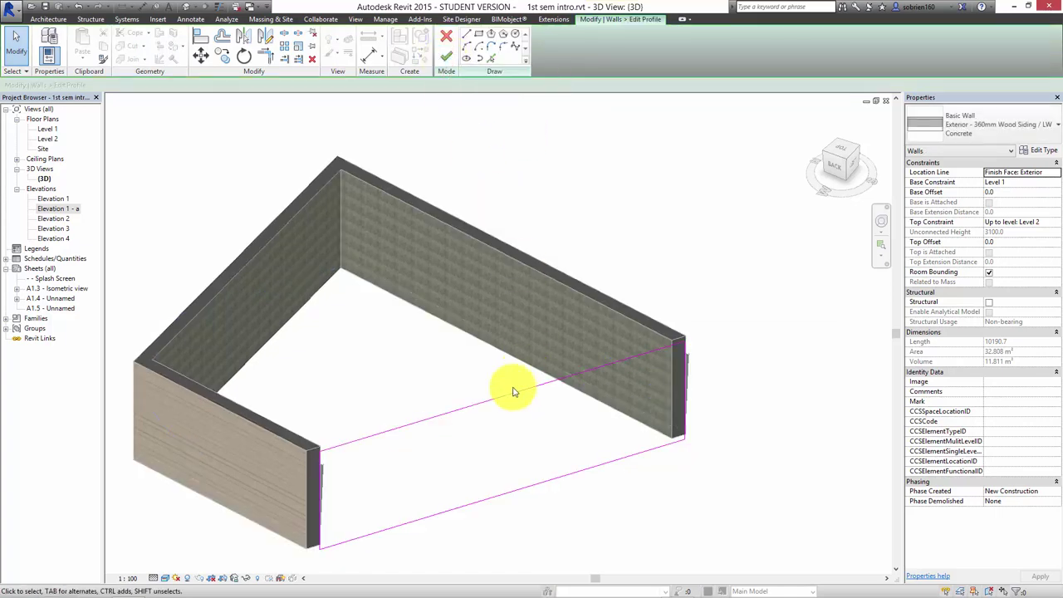
{"action": "middle_click_drag", "start_coordinate": [445, 432], "coordinate": [375, 443], "text": "shift"}
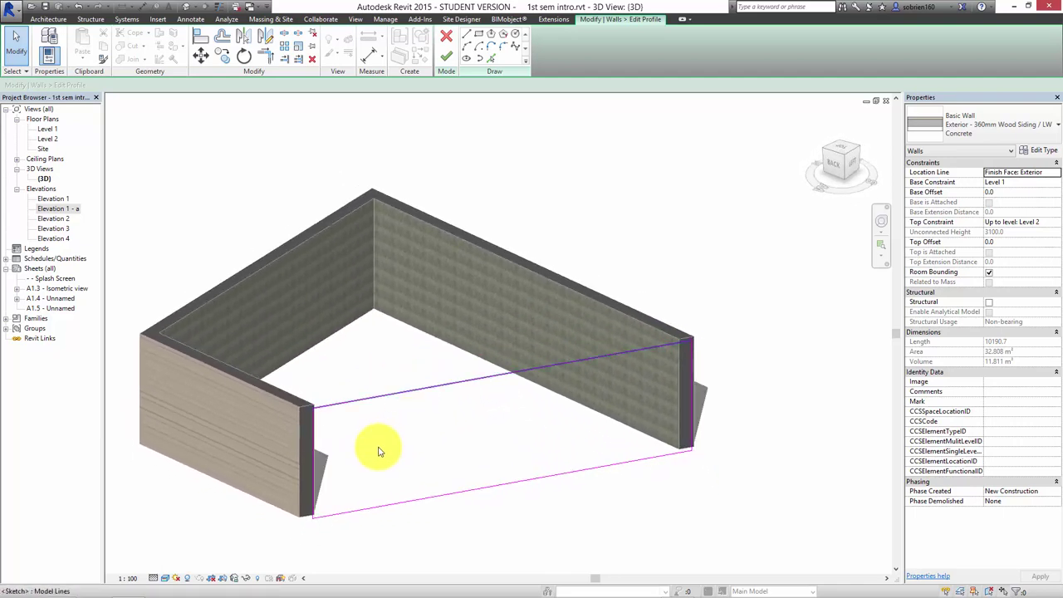
{"action": "left_click", "coordinate": [167, 580]}
{"action": "left_click", "coordinate": [187, 533]}
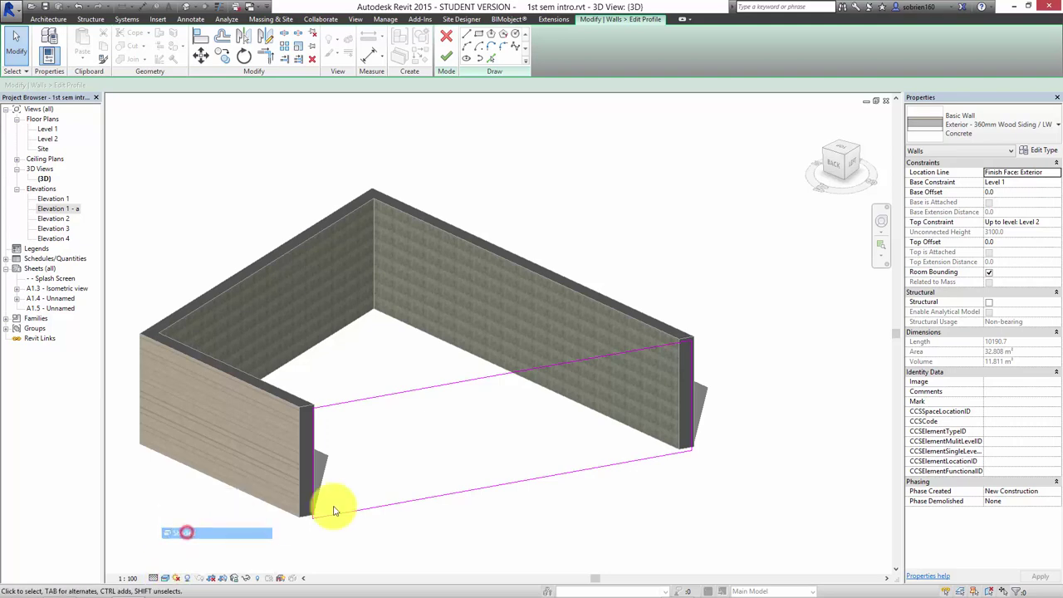
{"action": "scroll", "coordinate": [456, 418], "scroll_direction": "up", "scroll_amount": 3}
{"action": "scroll", "coordinate": [464, 415], "scroll_direction": "up", "scroll_amount": 2}
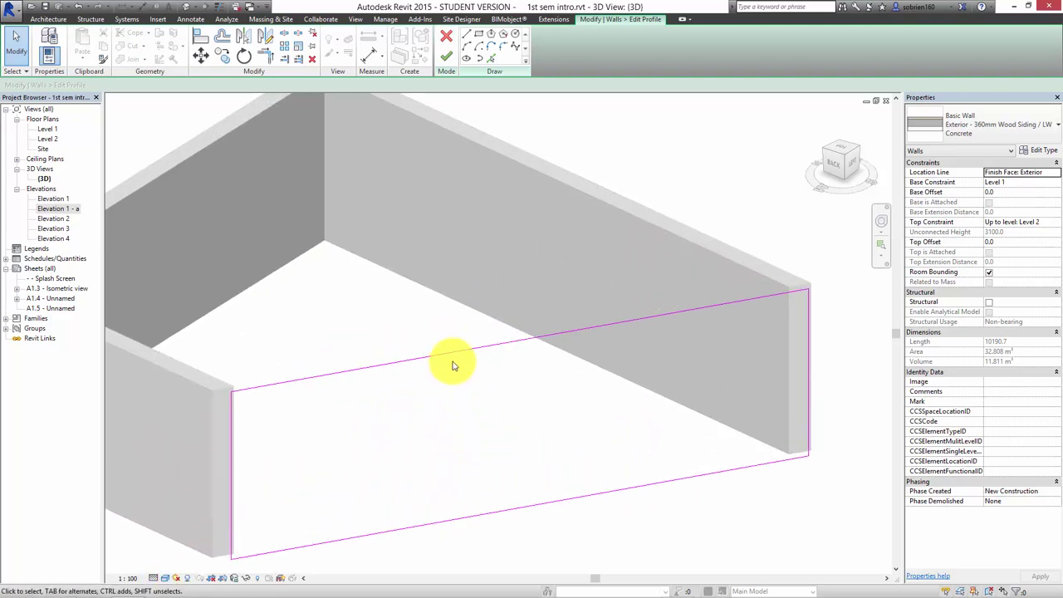
- Sketch a stepped line chain from the profile's top edge to its far end, dropping about 900 mm and another 600 mm
{"action": "left_click", "coordinate": [450, 354]}
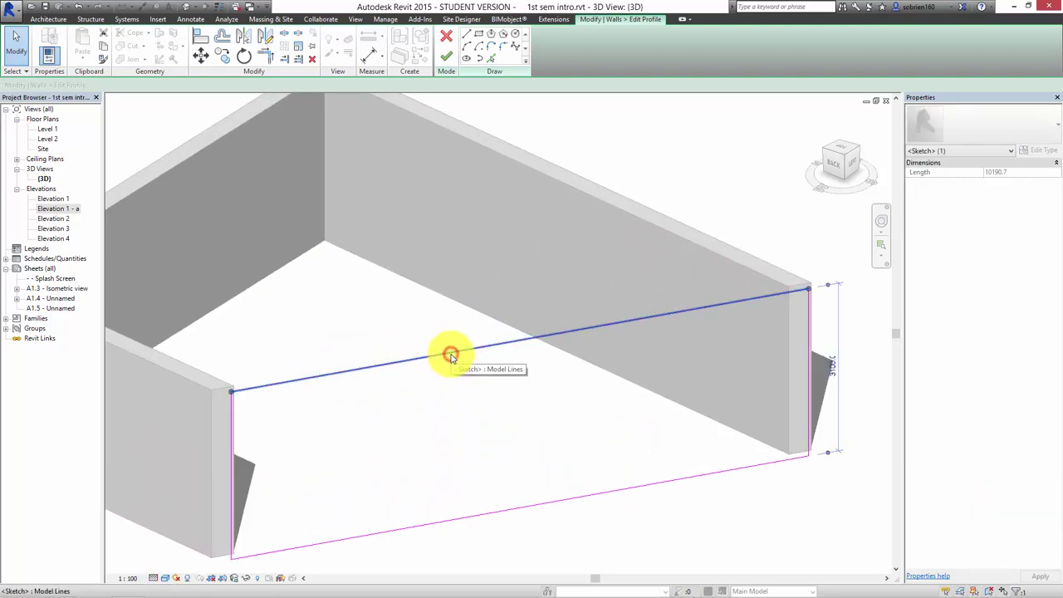
{"action": "left_click", "coordinate": [466, 34]}
{"action": "left_click", "coordinate": [405, 360]}
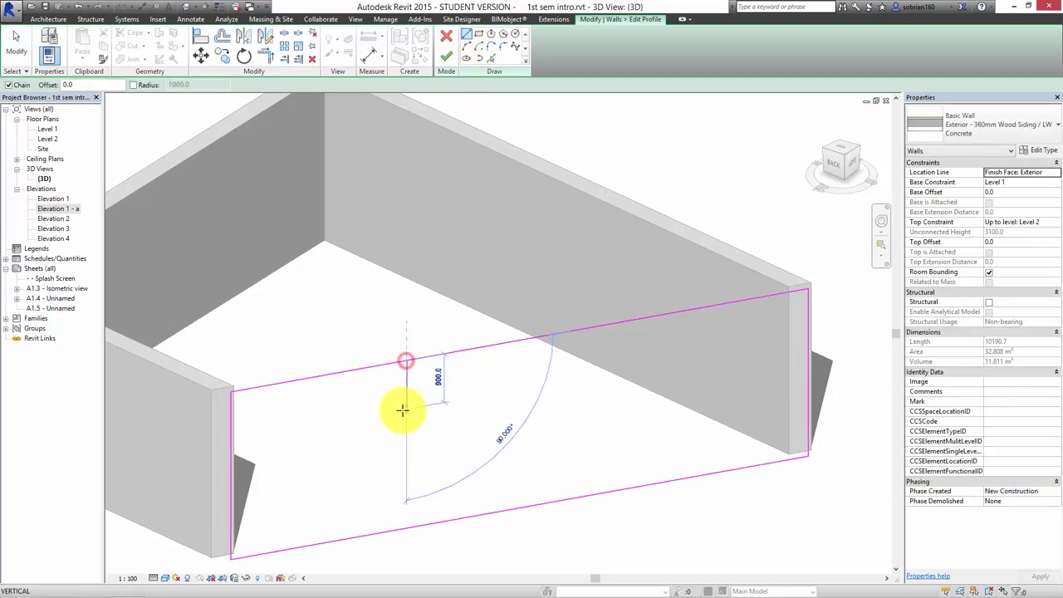
{"action": "left_click", "coordinate": [407, 407]}
{"action": "left_click", "coordinate": [533, 390]}
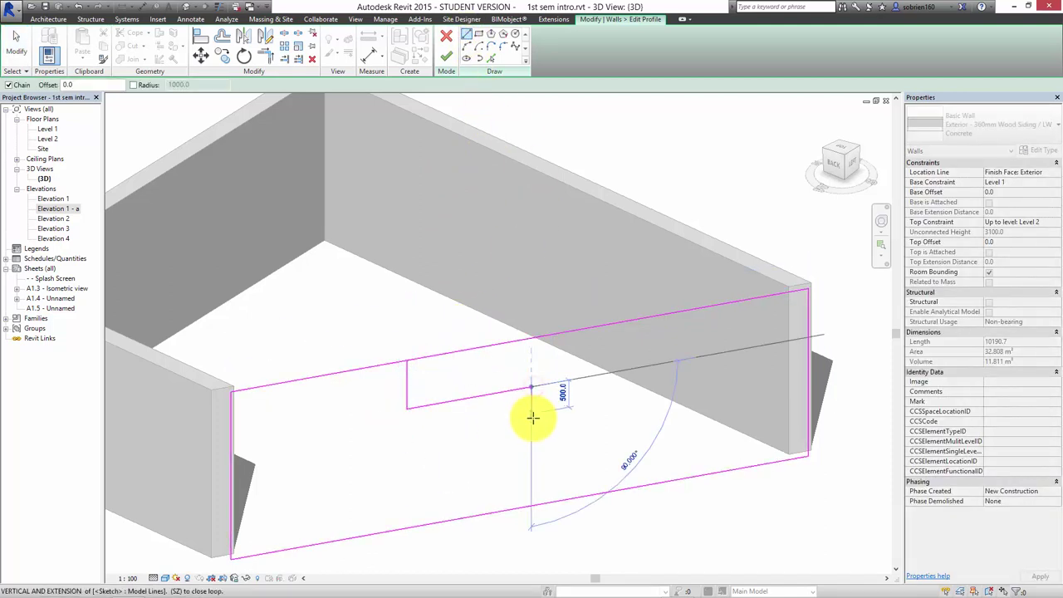
{"action": "left_click", "coordinate": [540, 418]}
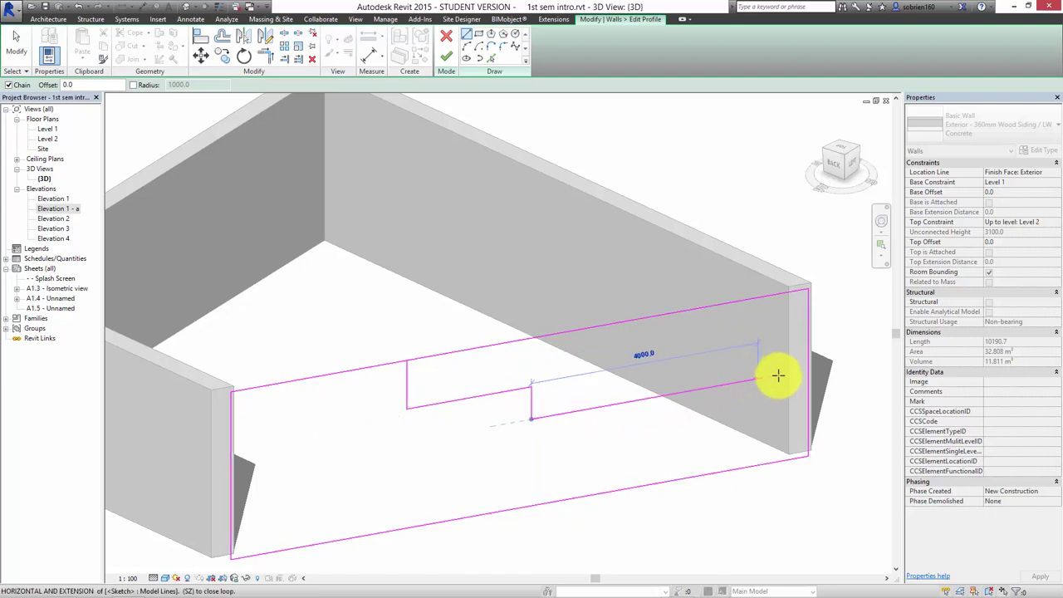
{"action": "left_click", "coordinate": [803, 366]}
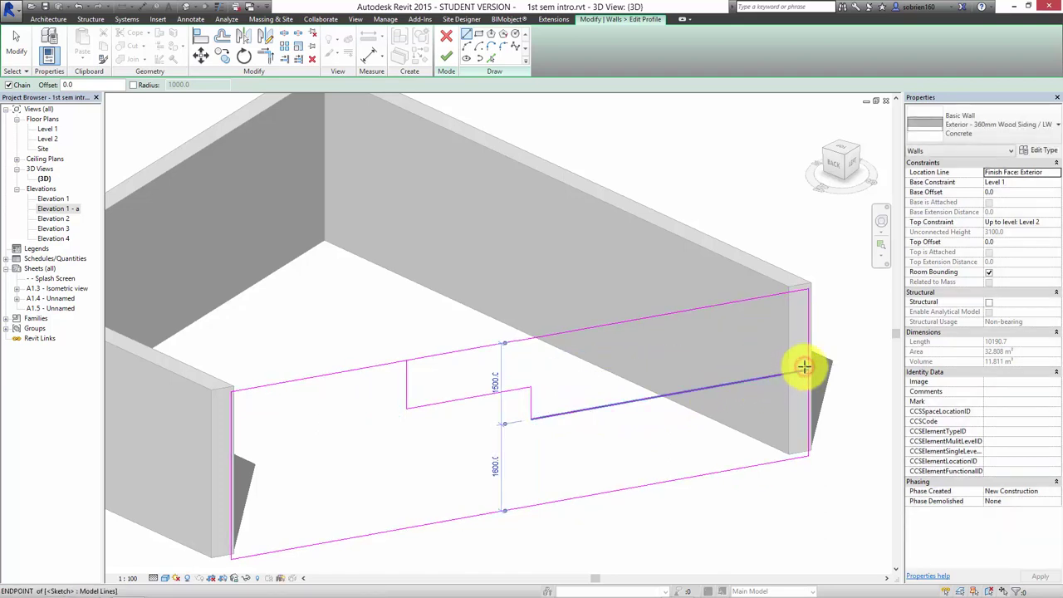
{"action": "key", "text": "Escape"}
{"action": "key", "text": "Escape"}
{"action": "middle_click_drag", "start_coordinate": [557, 517], "coordinate": [557, 493]}
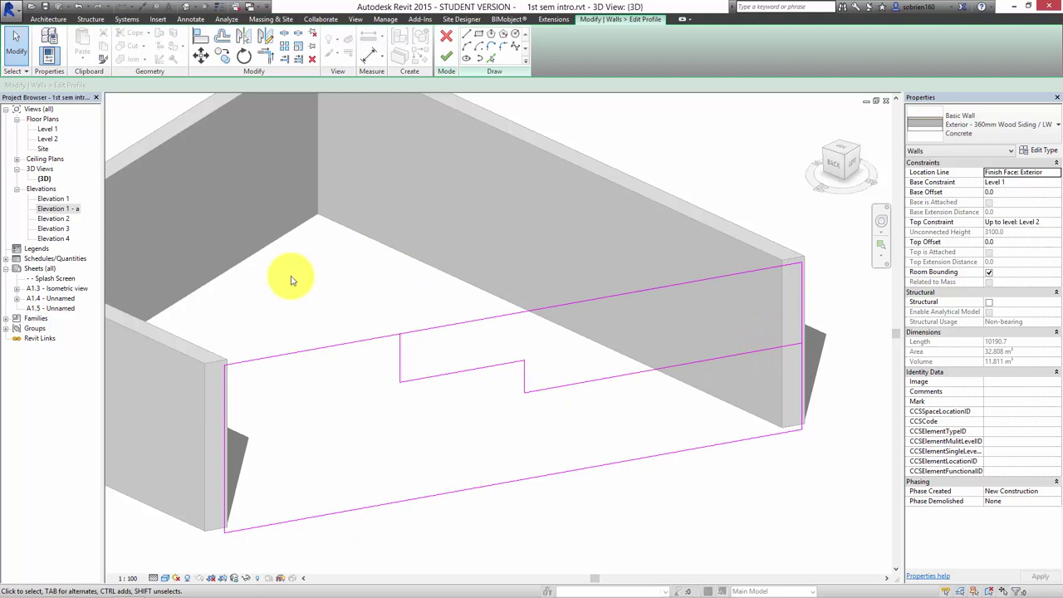
- Trim the top edge and far end line to the stepped chain to form one closed outline, and finish the wall profile
{"action": "left_click", "coordinate": [265, 59]}
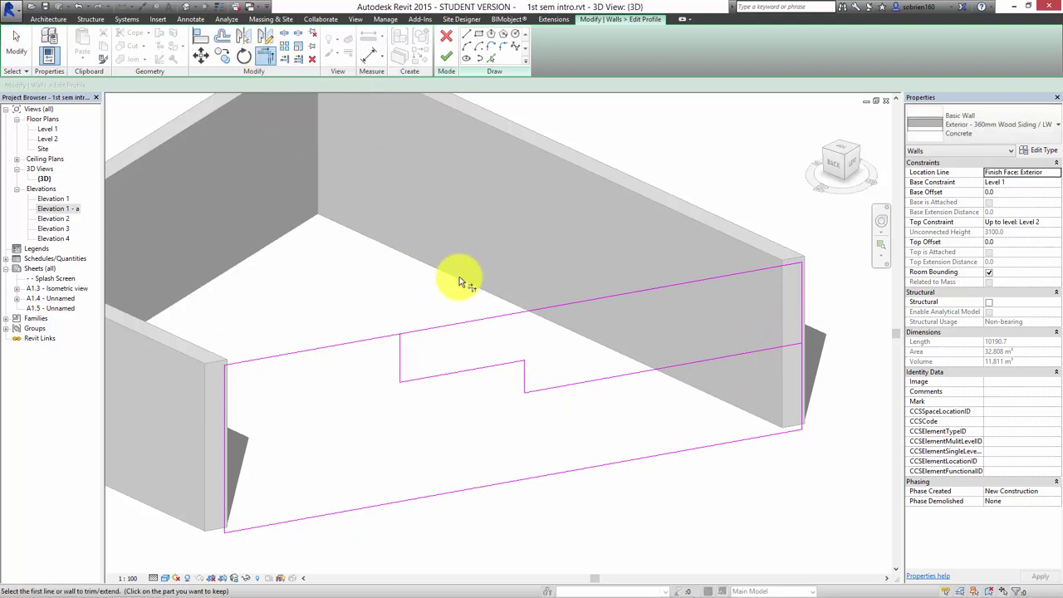
{"action": "left_click", "coordinate": [385, 335]}
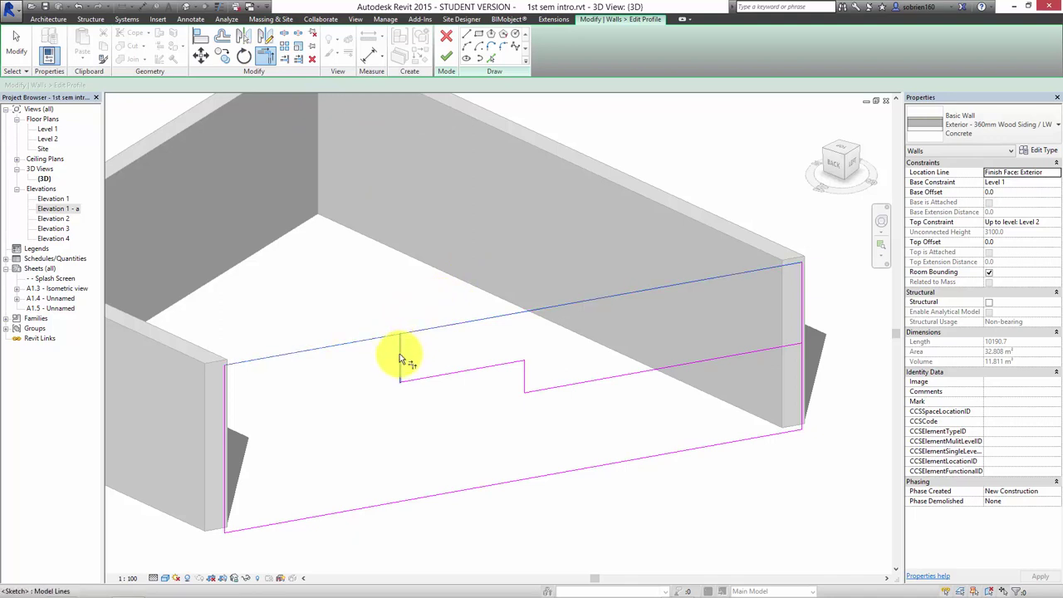
{"action": "left_click", "coordinate": [399, 358]}
{"action": "left_click", "coordinate": [735, 359]}
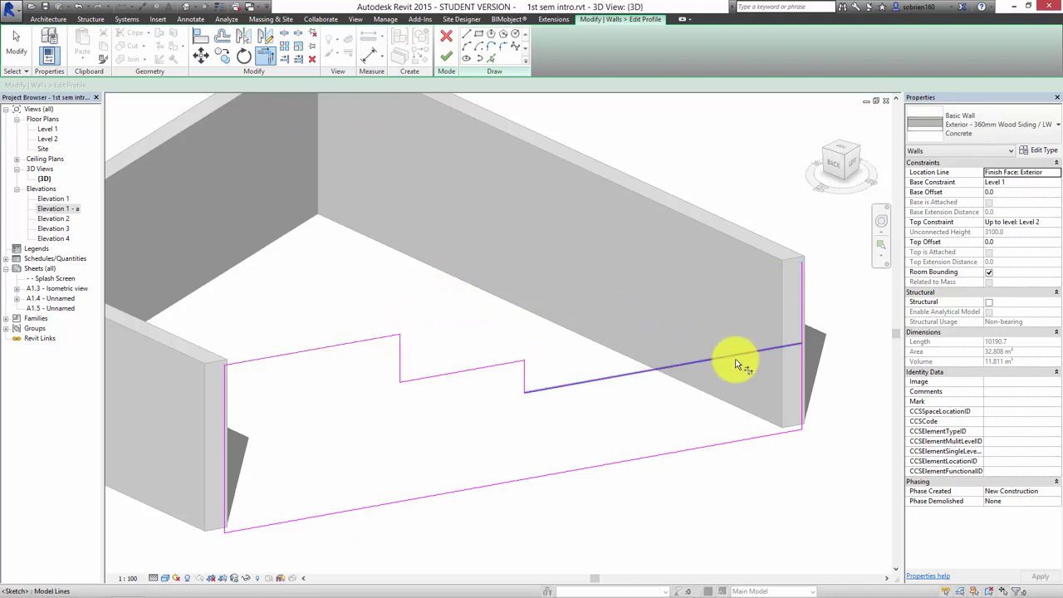
{"action": "left_click", "coordinate": [800, 364]}
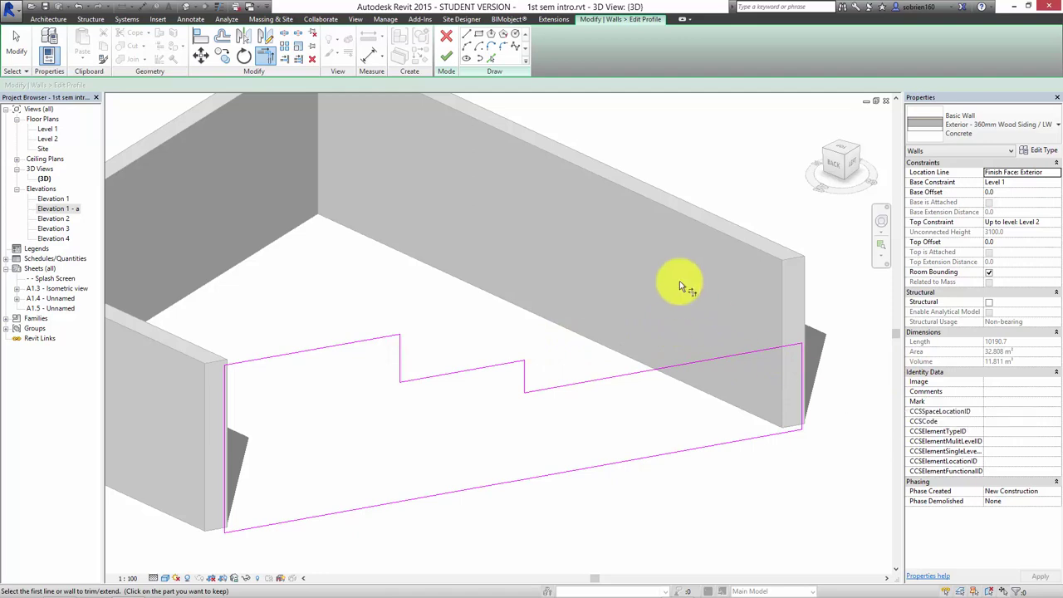
{"action": "left_click", "coordinate": [450, 65]}
{"action": "left_click", "coordinate": [648, 145]}
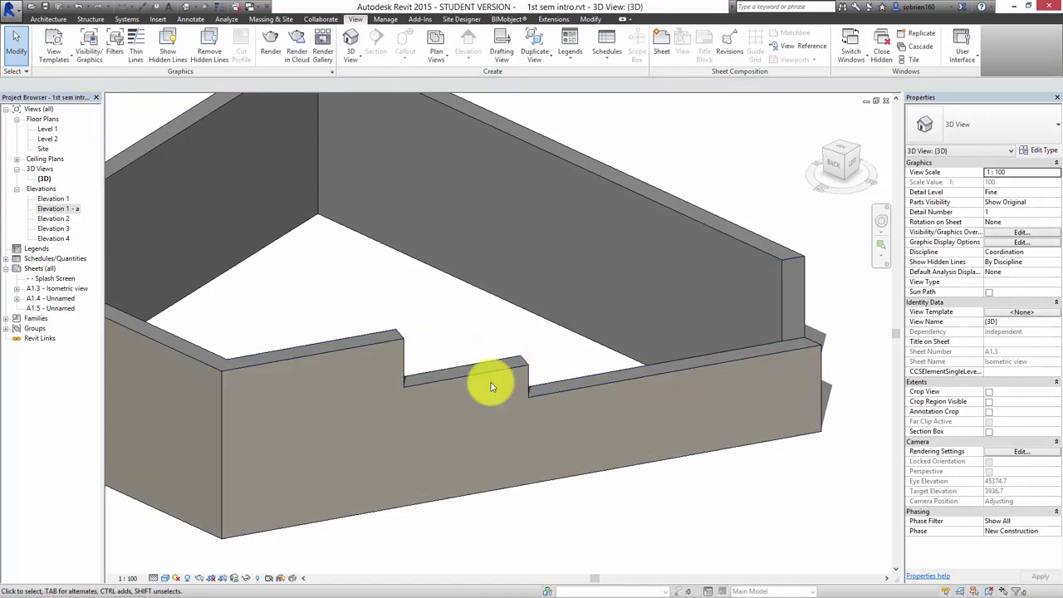
- Reopen the stepped wall's profile and sketch a circle with a radius of about 700 mm under its highest part
{"action": "middle_click_drag", "start_coordinate": [652, 551], "coordinate": [594, 527]}
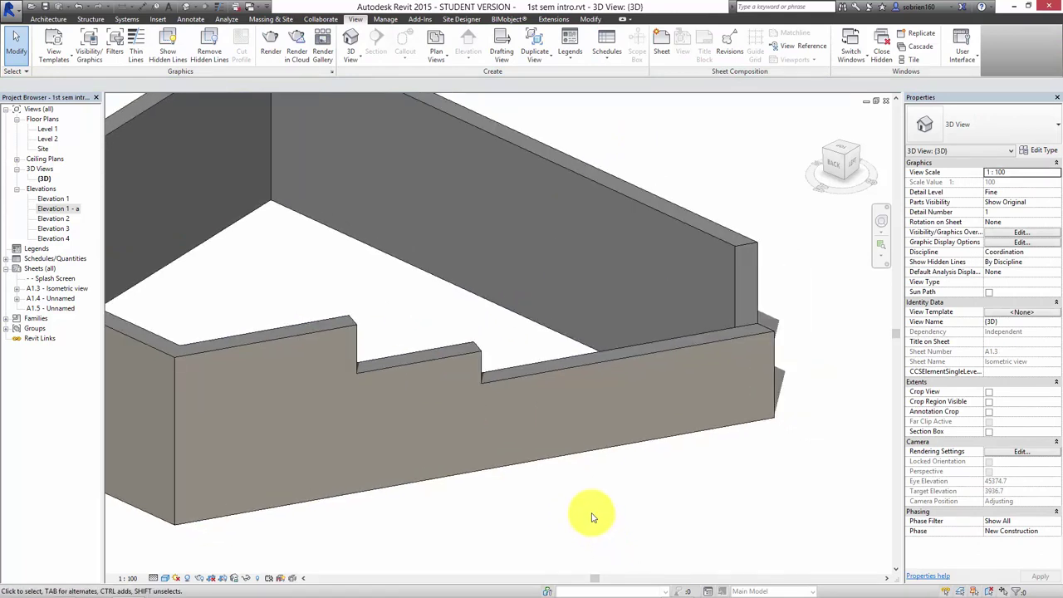
{"action": "left_click", "coordinate": [409, 360]}
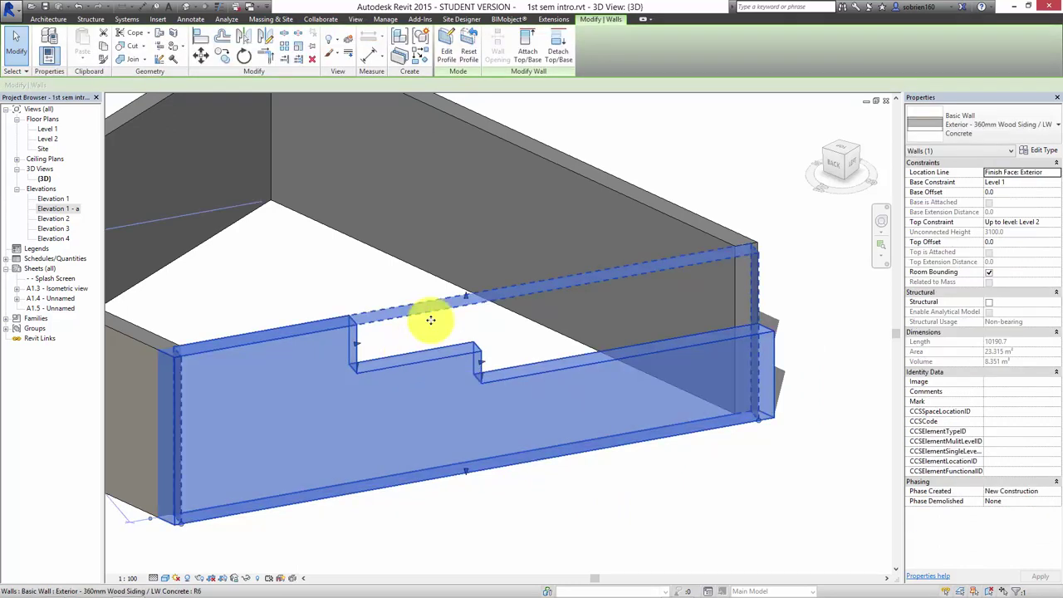
{"action": "left_click", "coordinate": [447, 49]}
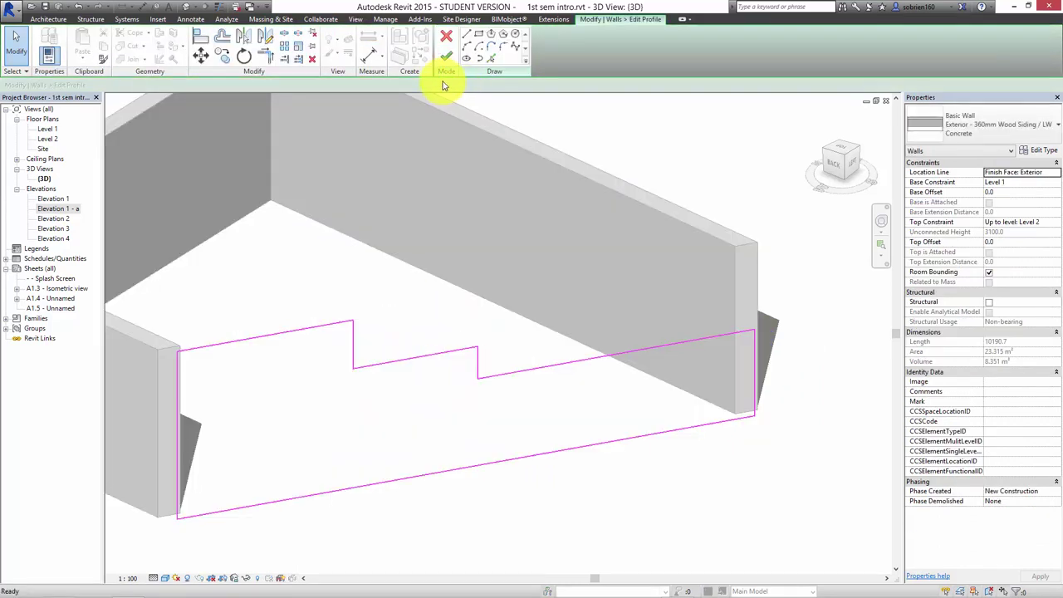
{"action": "left_click", "coordinate": [514, 33]}
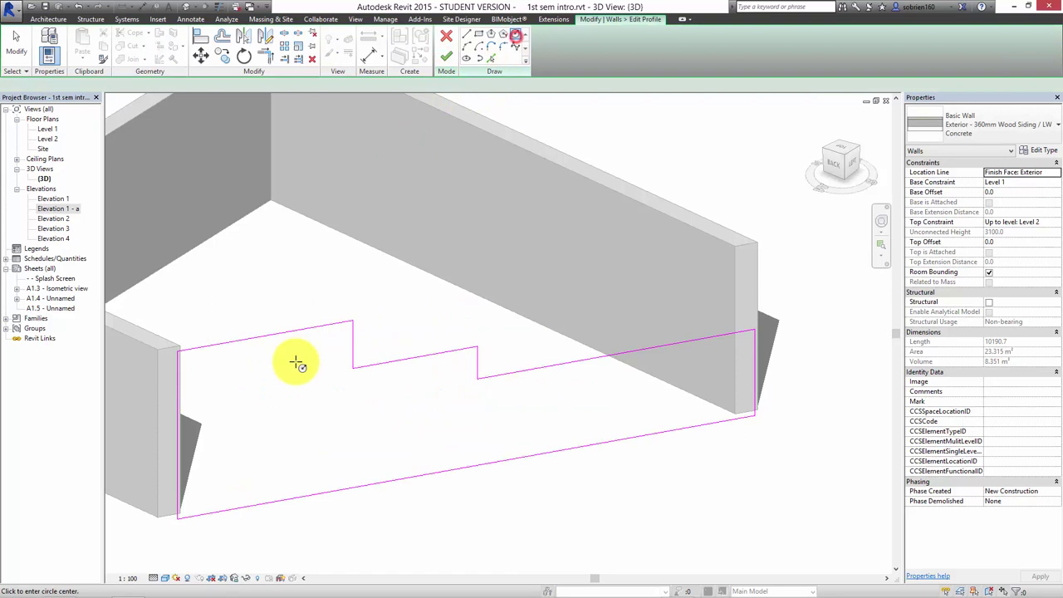
{"action": "left_click", "coordinate": [294, 410]}
{"action": "left_click", "coordinate": [259, 432]}
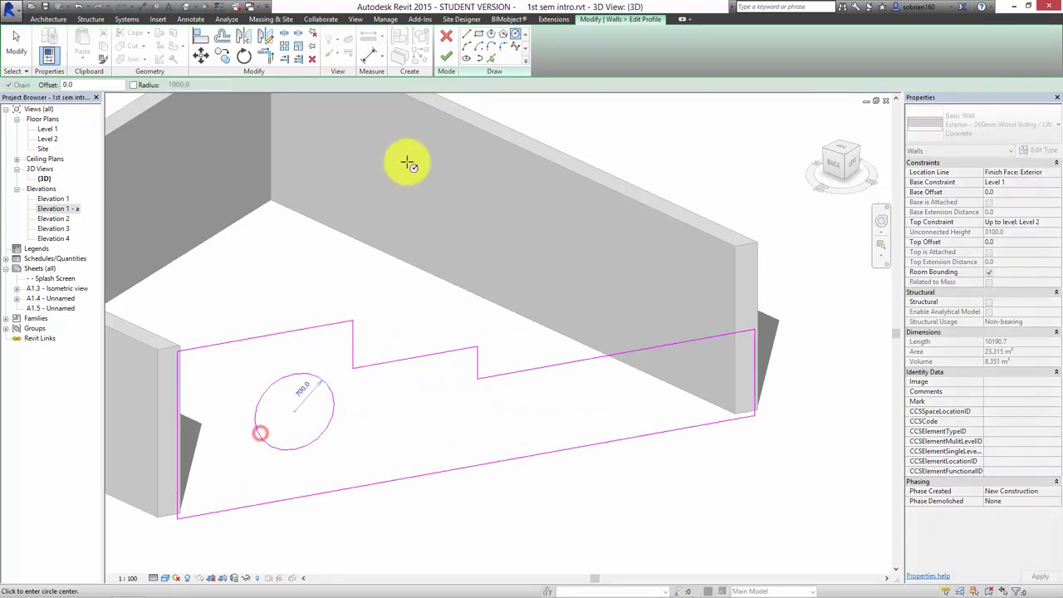
- Sketch an ellipse with half-axes of about 600 and 200 mm beside the circle and finish the wall profile
{"action": "left_click", "coordinate": [466, 57]}
{"action": "left_click", "coordinate": [451, 434]}
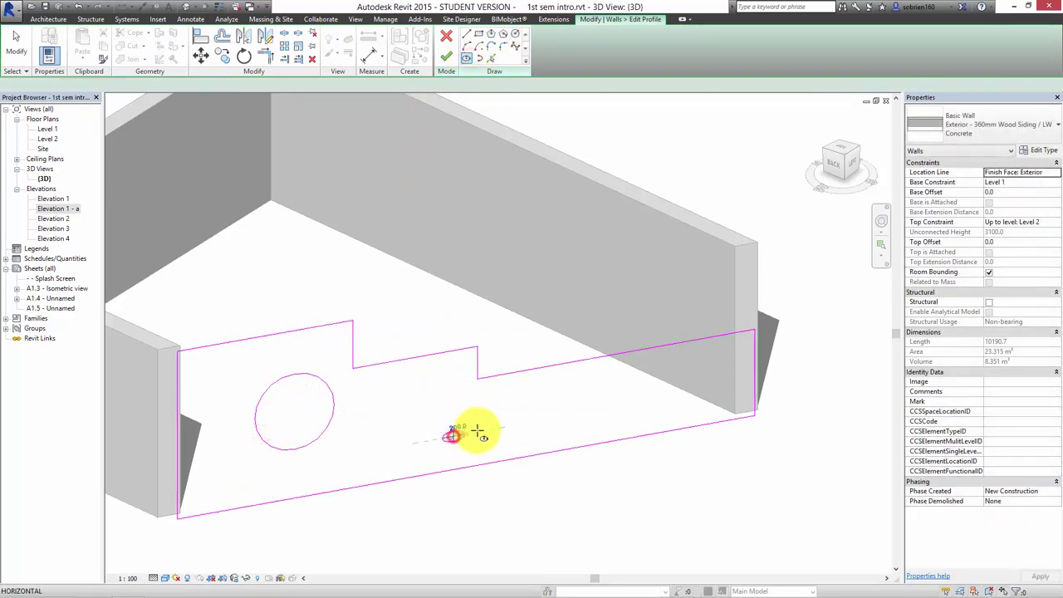
{"action": "left_click", "coordinate": [453, 296]}
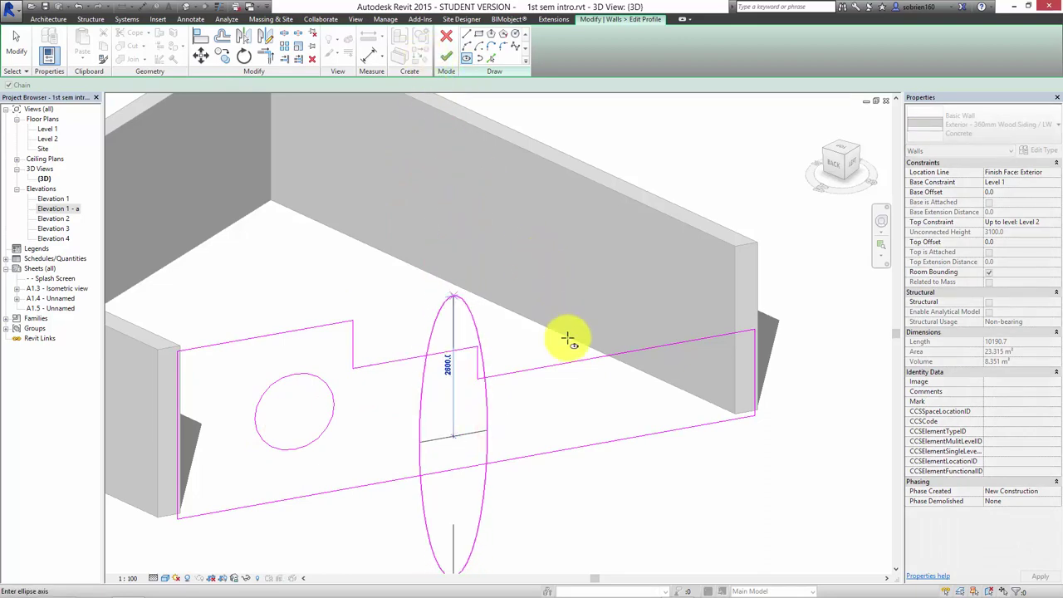
{"action": "left_click", "coordinate": [536, 409]}
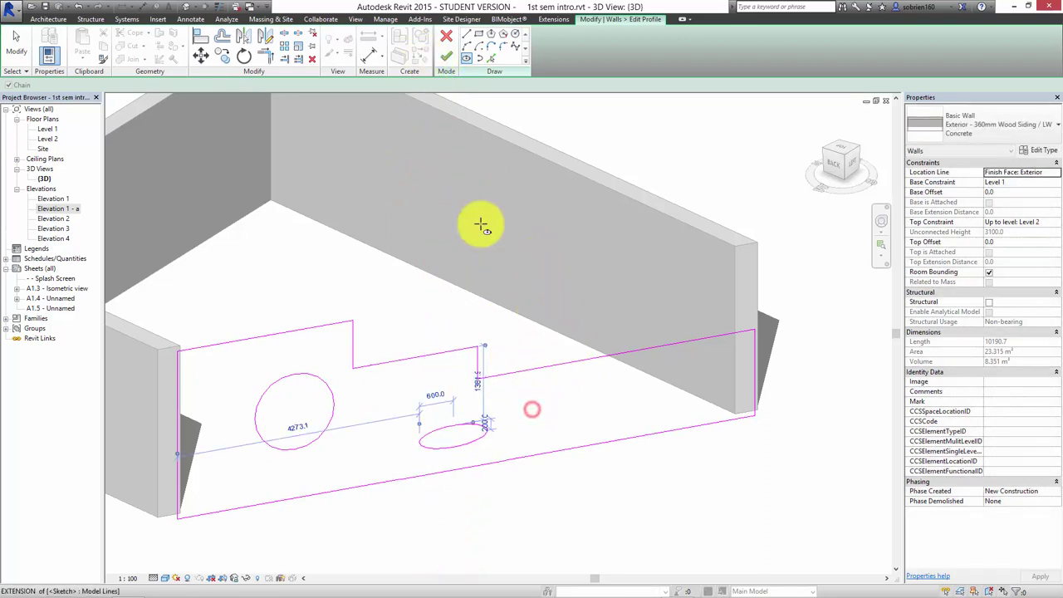
{"action": "left_click", "coordinate": [446, 55]}
{"action": "left_click", "coordinate": [680, 486]}
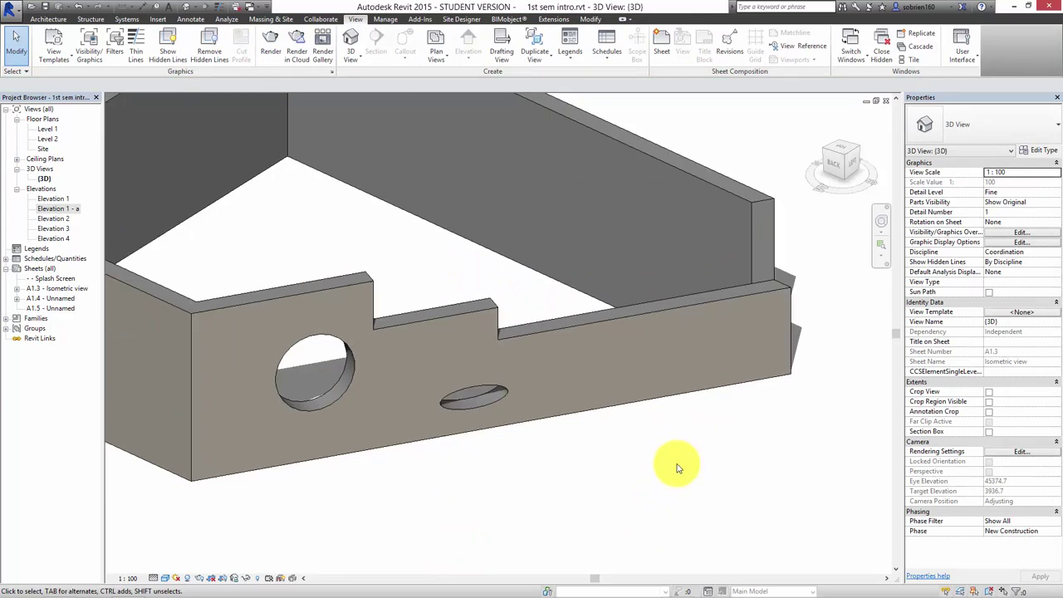
- Reopen the stepped wall's profile and round the lower step's corner with a 600 mm fillet arc, deleting the leftover too-short line
{"action": "middle_click_drag", "start_coordinate": [680, 462], "coordinate": [695, 420], "text": "shift"}
{"action": "scroll", "coordinate": [538, 398], "scroll_direction": "up", "scroll_amount": 3}
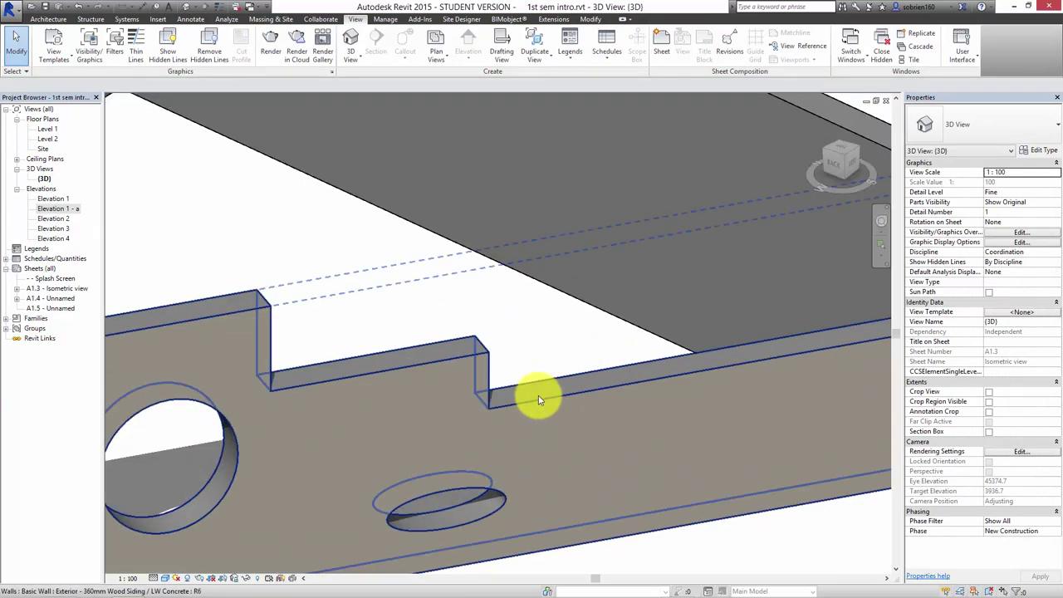
{"action": "left_click", "coordinate": [538, 400]}
{"action": "left_click", "coordinate": [449, 47]}
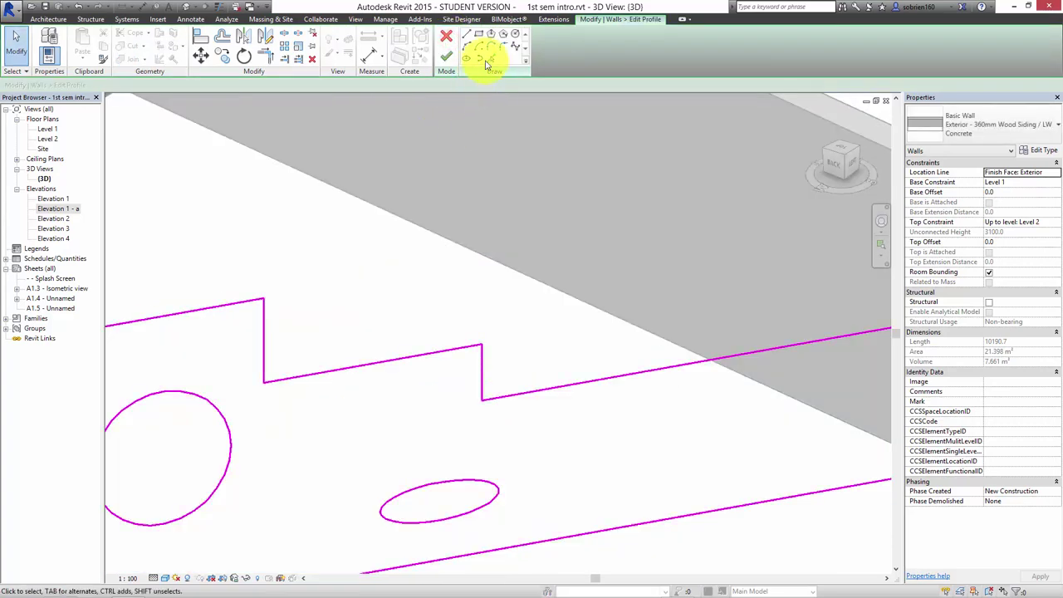
{"action": "left_click", "coordinate": [500, 48]}
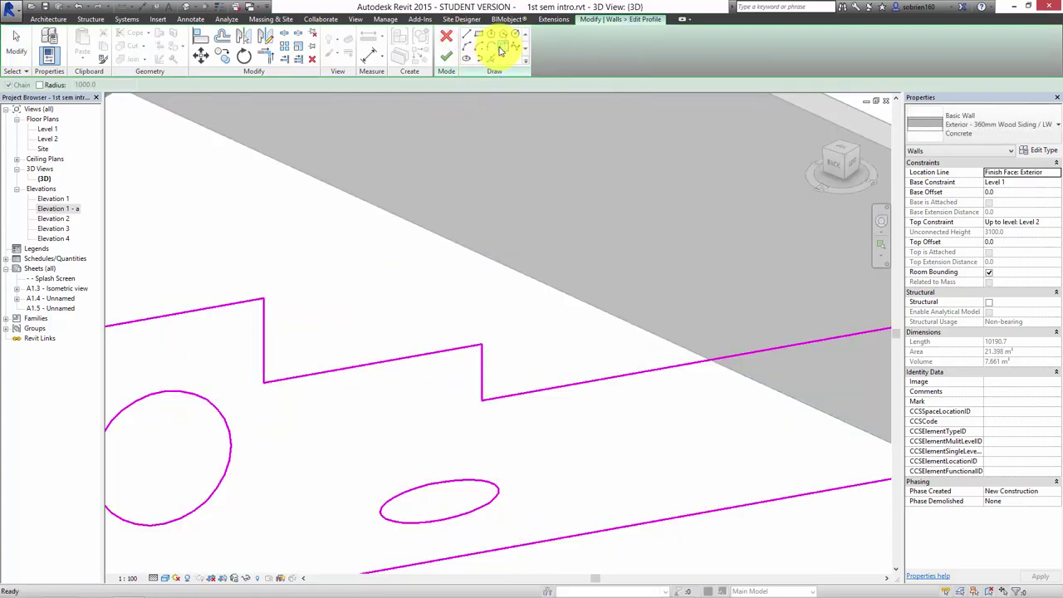
{"action": "left_click", "coordinate": [39, 86]}
{"action": "double_click", "coordinate": [70, 85]}
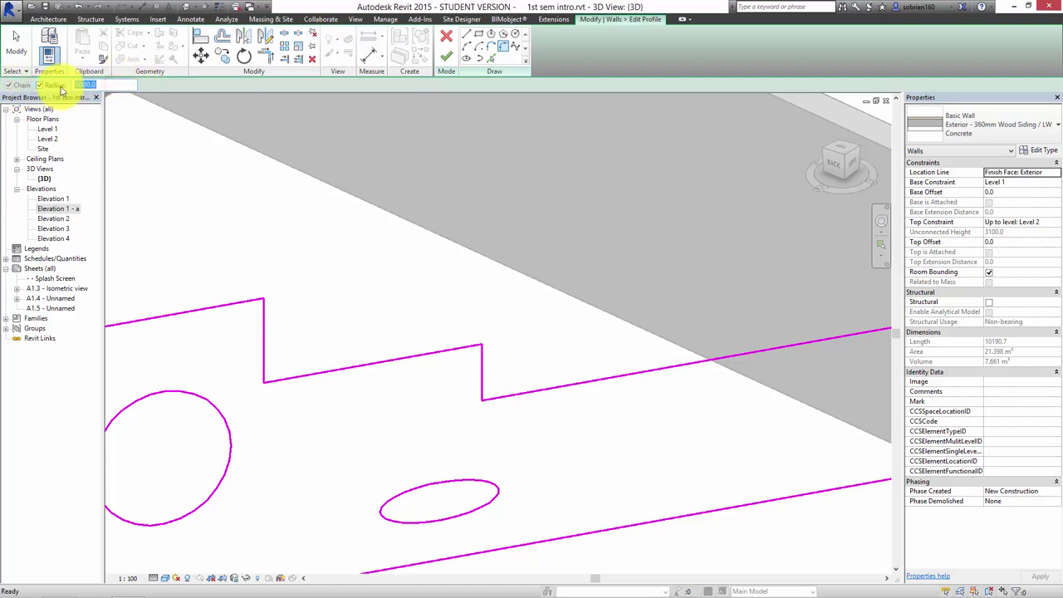
{"action": "left_click", "coordinate": [435, 349]}
{"action": "left_click", "coordinate": [482, 365]}
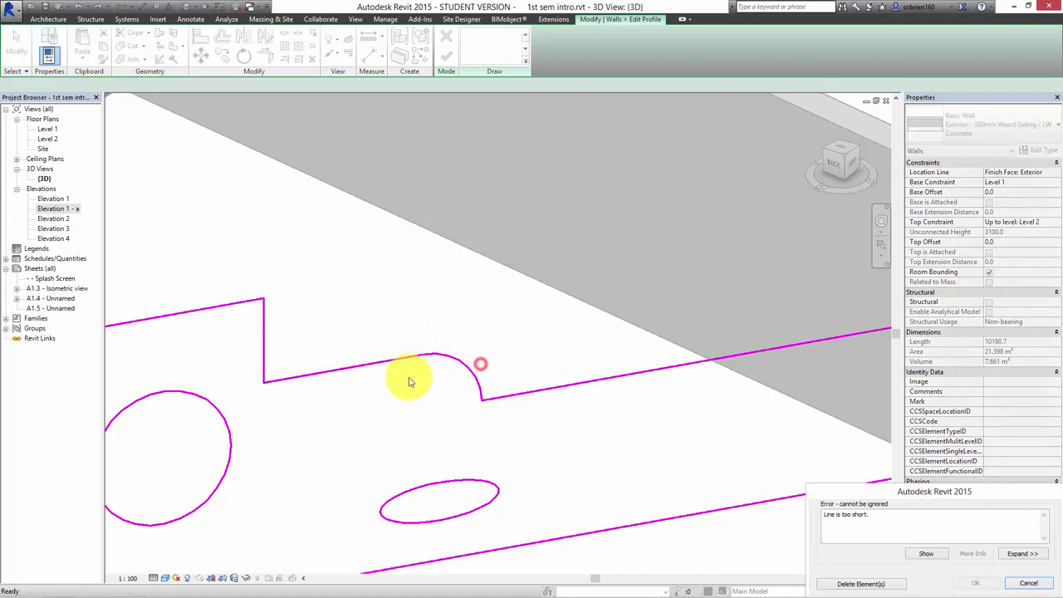
{"action": "left_click", "coordinate": [878, 585]}
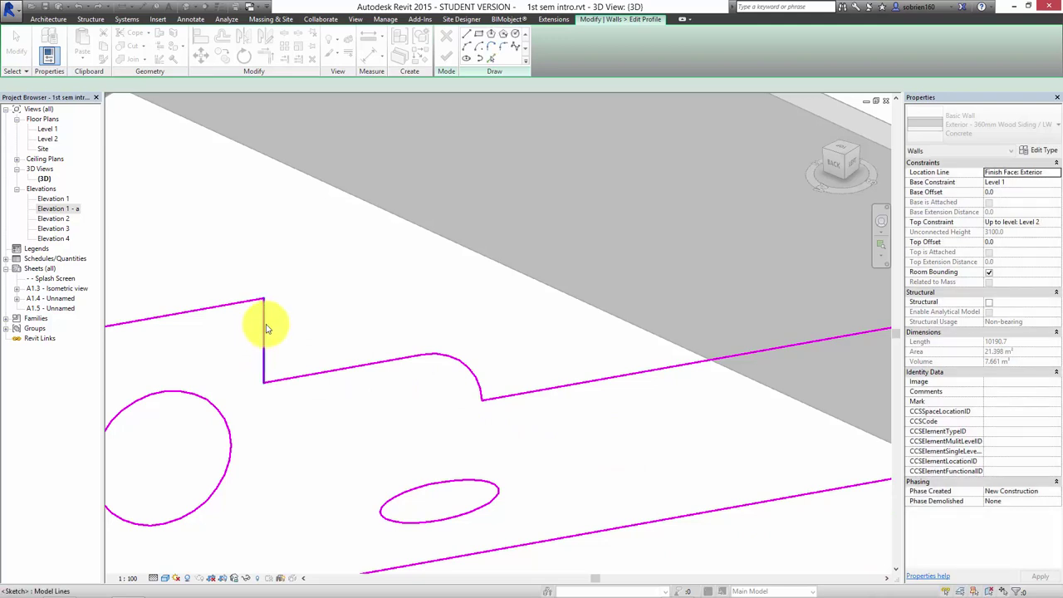
- Round the upper step's corner with a 600 mm fillet arc and finish the wall profile
{"action": "left_click", "coordinate": [502, 46]}
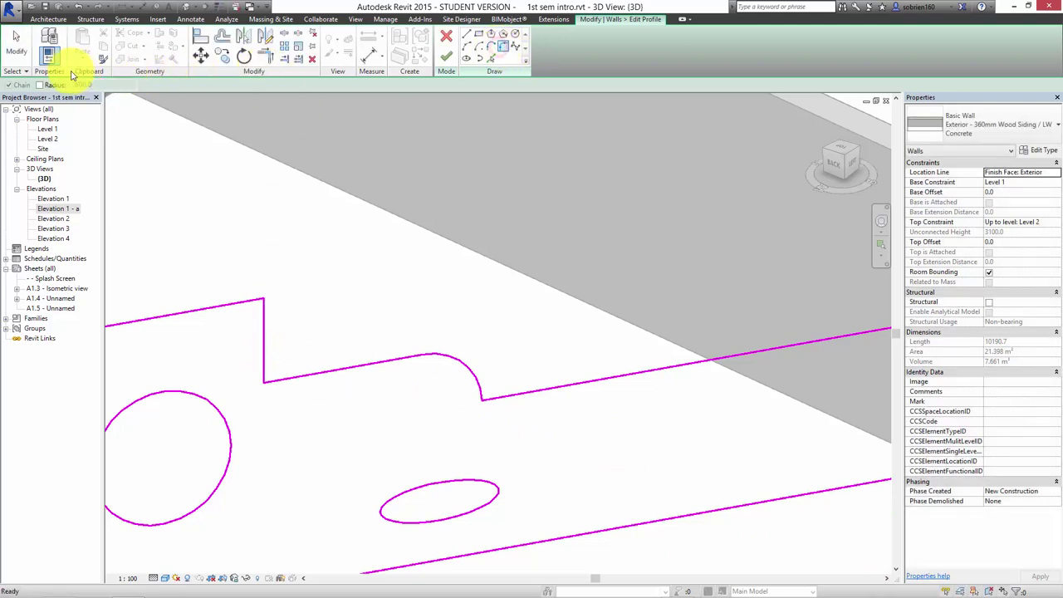
{"action": "left_click", "coordinate": [39, 84]}
{"action": "left_click", "coordinate": [220, 309]}
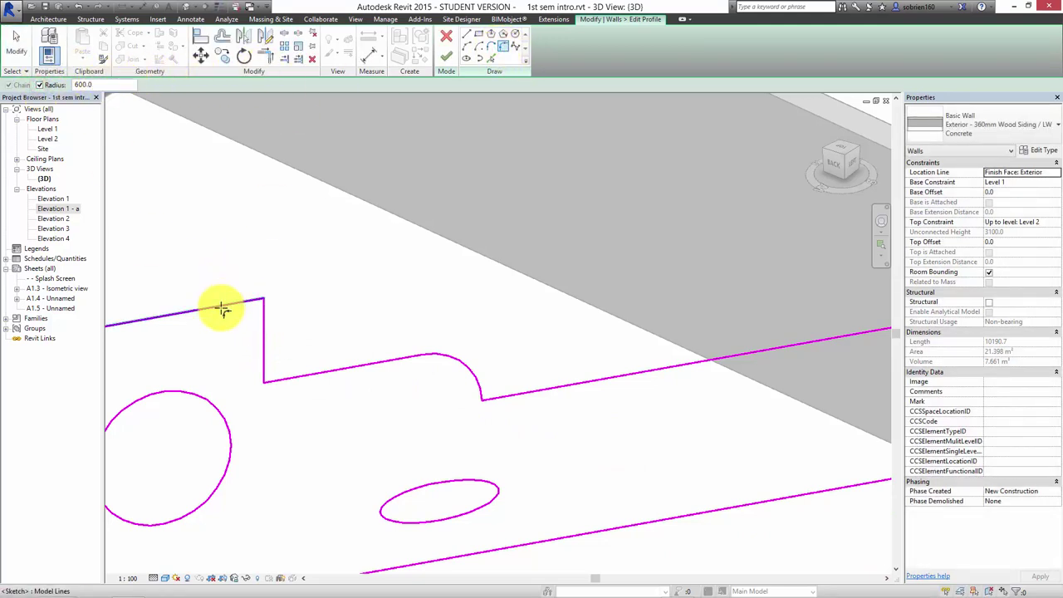
{"action": "left_click", "coordinate": [265, 324]}
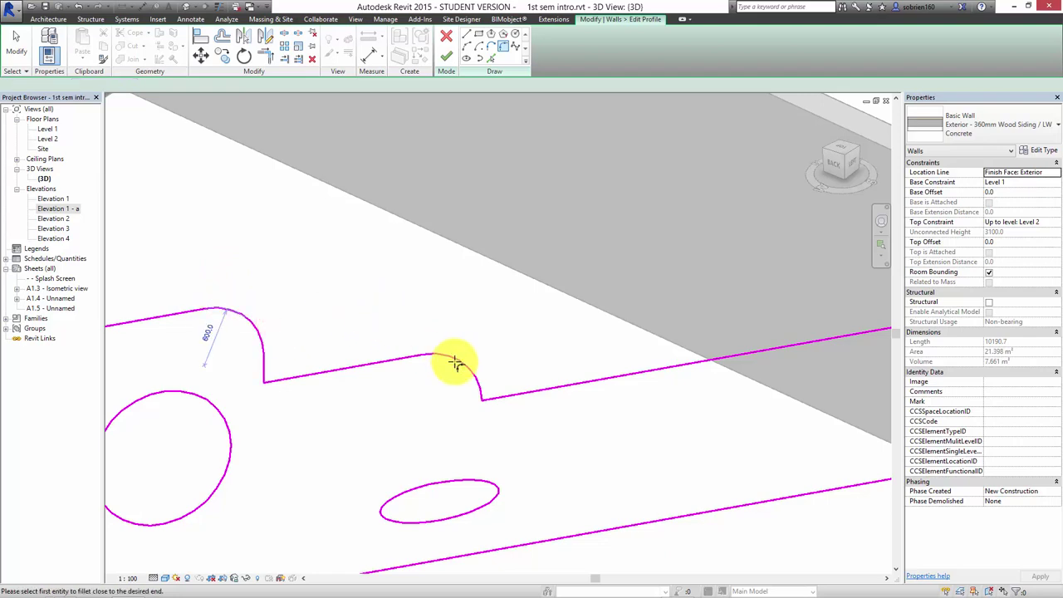
{"action": "scroll", "coordinate": [489, 411], "scroll_direction": "up", "scroll_amount": 3}
{"action": "key", "text": "Escape"}
{"action": "key", "text": "Escape"}
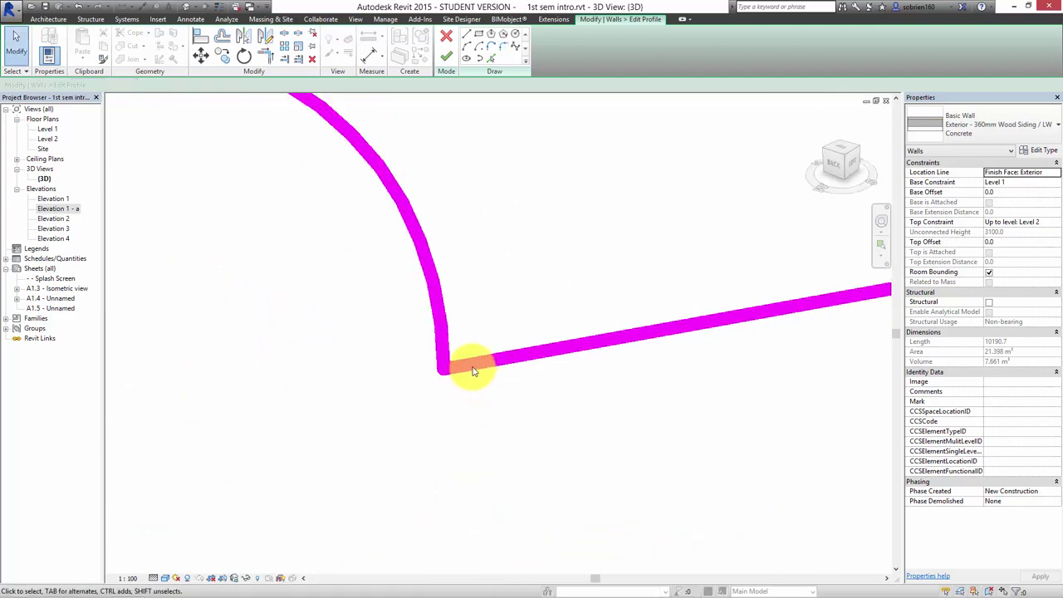
{"action": "scroll", "coordinate": [427, 182], "scroll_direction": "down", "scroll_amount": 1}
{"action": "scroll", "coordinate": [427, 182], "scroll_direction": "down", "scroll_amount": 2}
{"action": "left_click", "coordinate": [446, 56]}
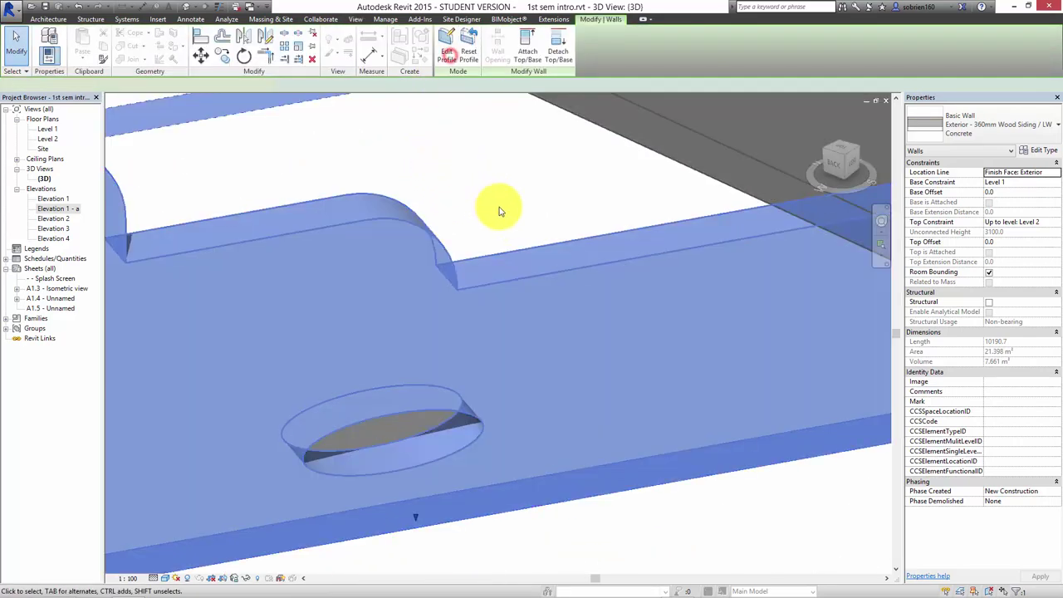
{"action": "left_click", "coordinate": [688, 515]}
{"action": "middle_click_drag", "start_coordinate": [688, 515], "coordinate": [683, 503], "text": "shift"}
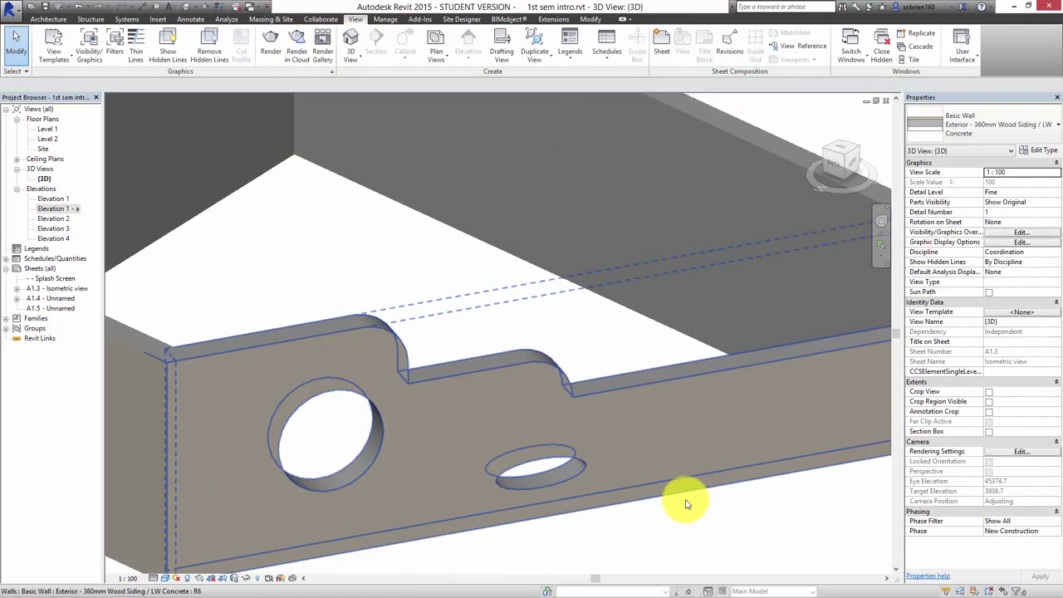
- Switch the 3D view's visual style to Realistic
{"action": "left_click", "coordinate": [166, 577]}
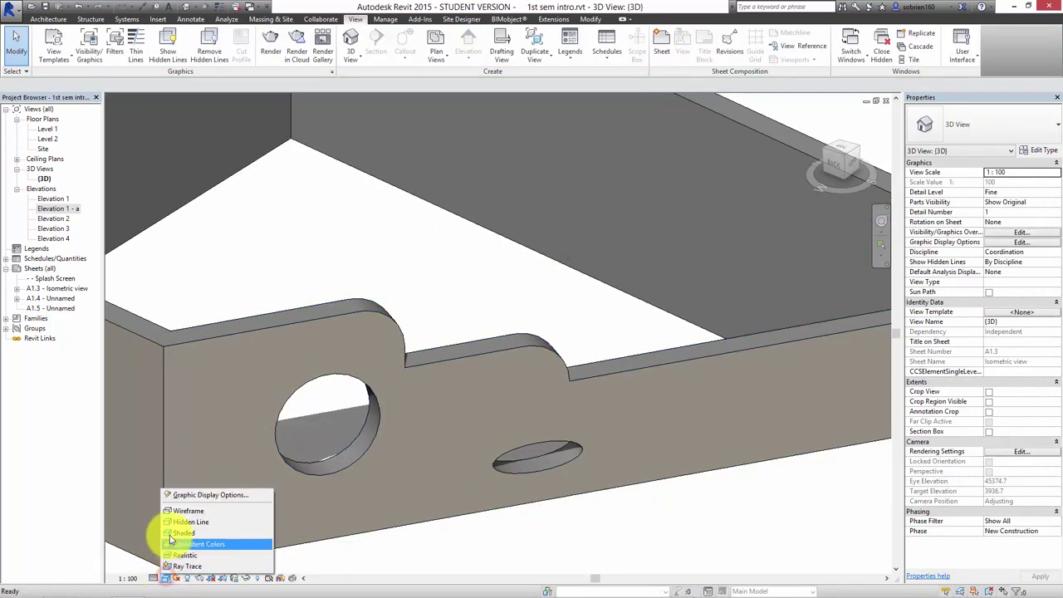
{"action": "left_click", "coordinate": [171, 554]}
{"action": "left_click", "coordinate": [664, 532]}
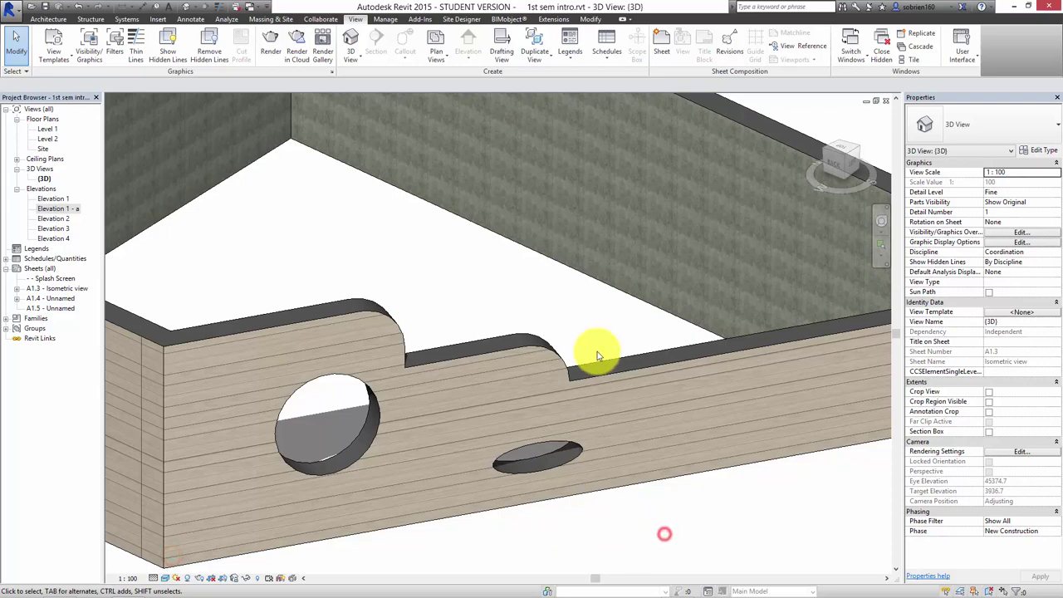
{"action": "scroll", "coordinate": [595, 341], "scroll_direction": "up", "scroll_amount": 3}
{"action": "scroll", "coordinate": [592, 328], "scroll_direction": "down", "scroll_amount": 4}
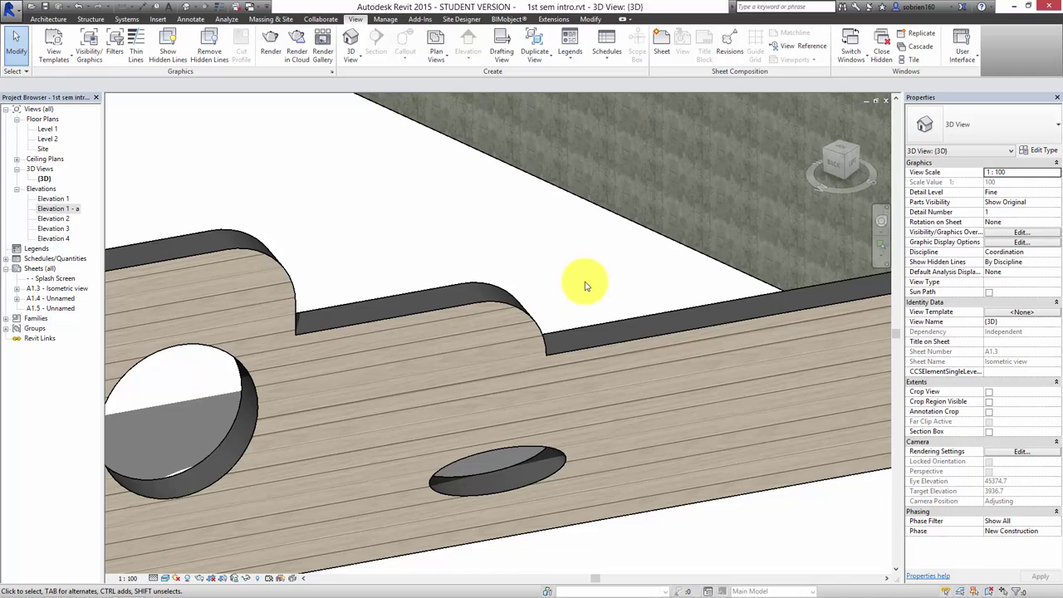
- Reset the profile of the wall with the rounded steps and openings
{"action": "scroll", "coordinate": [584, 285], "scroll_direction": "down", "scroll_amount": 3}
{"action": "left_click", "coordinate": [637, 435]}
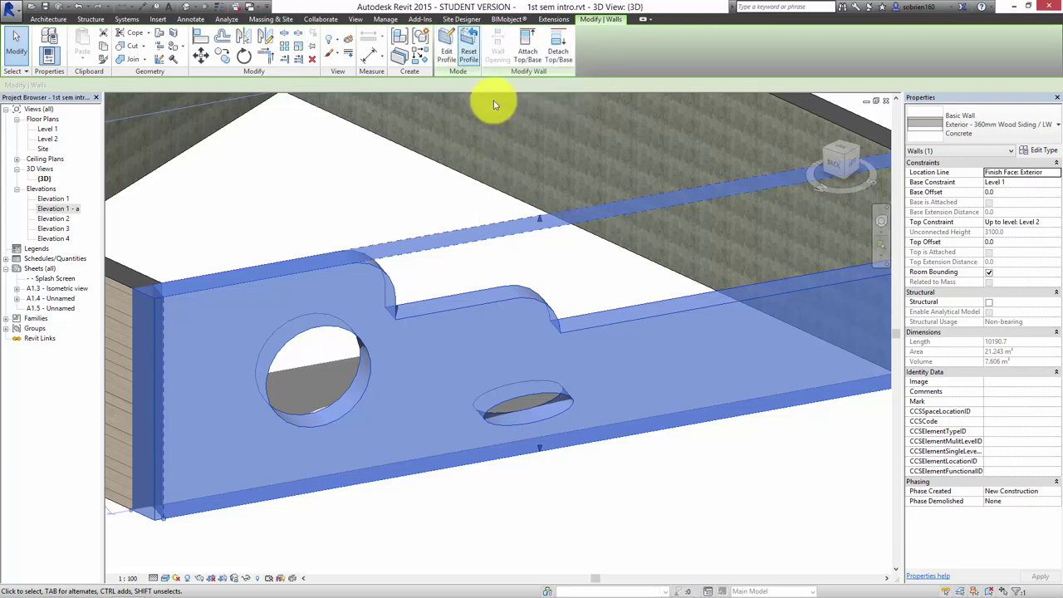
{"action": "left_click", "coordinate": [467, 50]}
{"action": "left_click", "coordinate": [671, 516]}
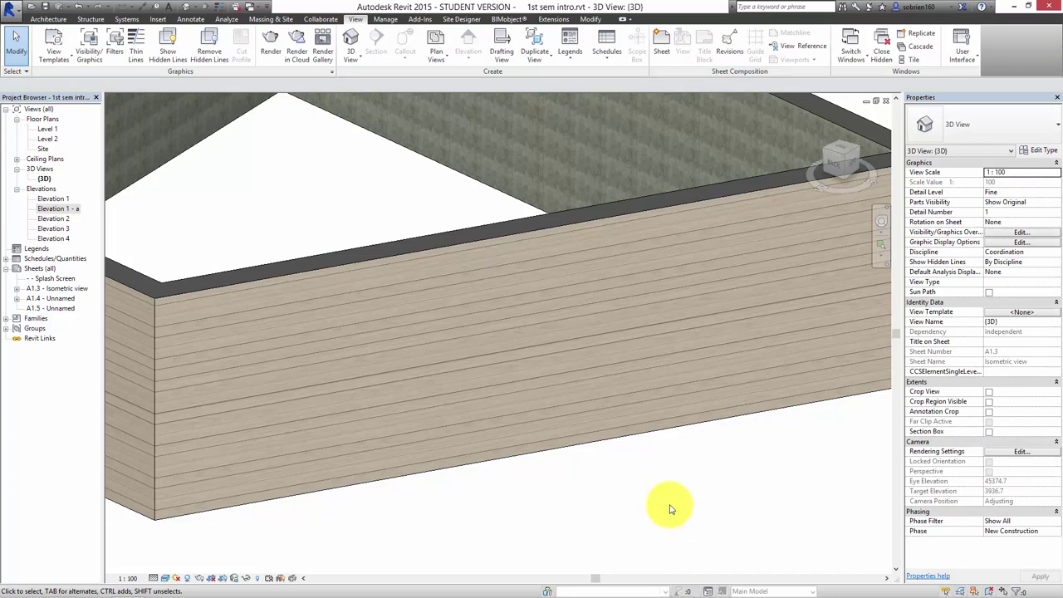
{"action": "mouse_move", "coordinate": [605, 591]}
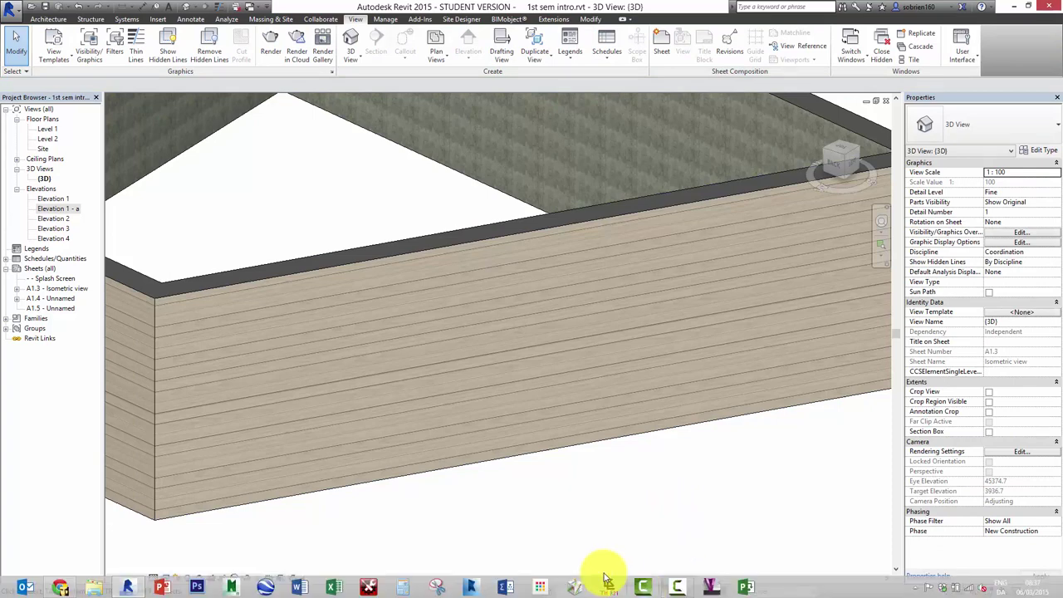
{"action": "left_click", "coordinate": [674, 588]}
{"action": "left_click", "coordinate": [913, 507]}
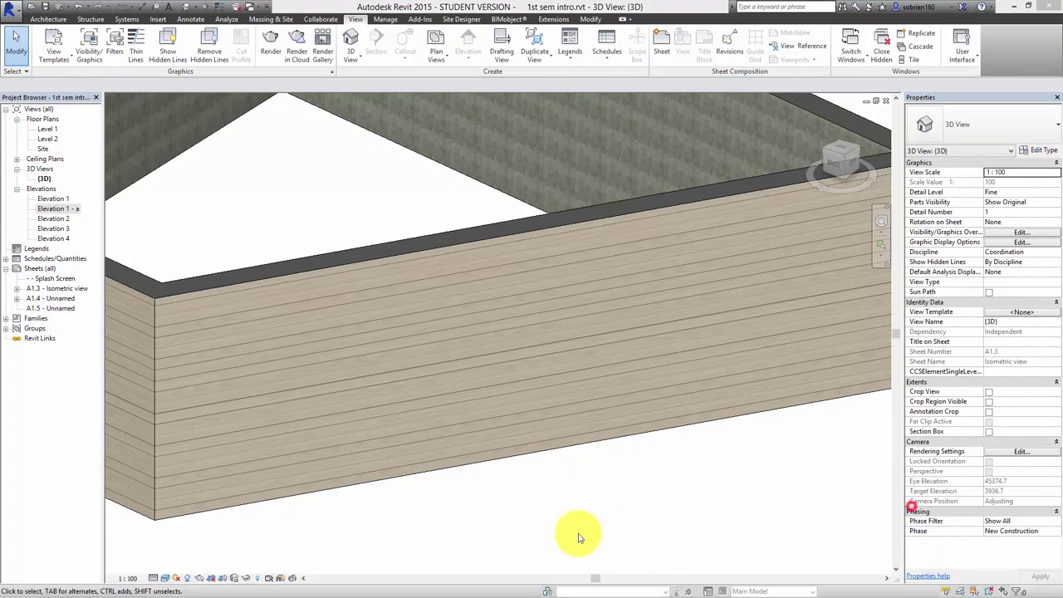
{"action": "left_click", "coordinate": [547, 521]}
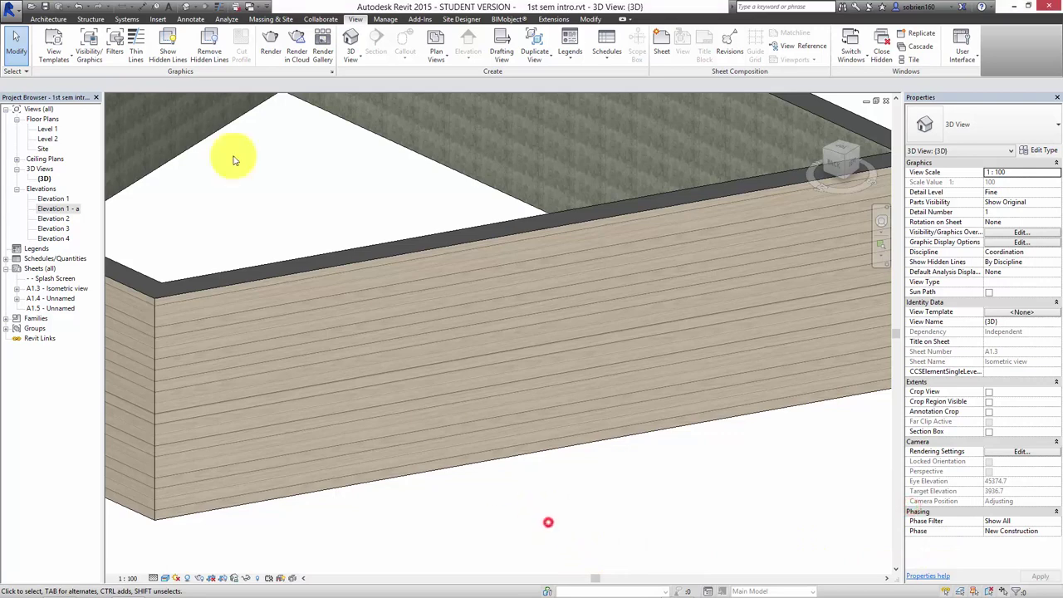
- Undo the wall's profile reset
{"action": "left_click", "coordinate": [73, 8]}
{"action": "left_click", "coordinate": [673, 502]}
{"action": "scroll", "coordinate": [589, 455], "scroll_direction": "up", "scroll_amount": 2}
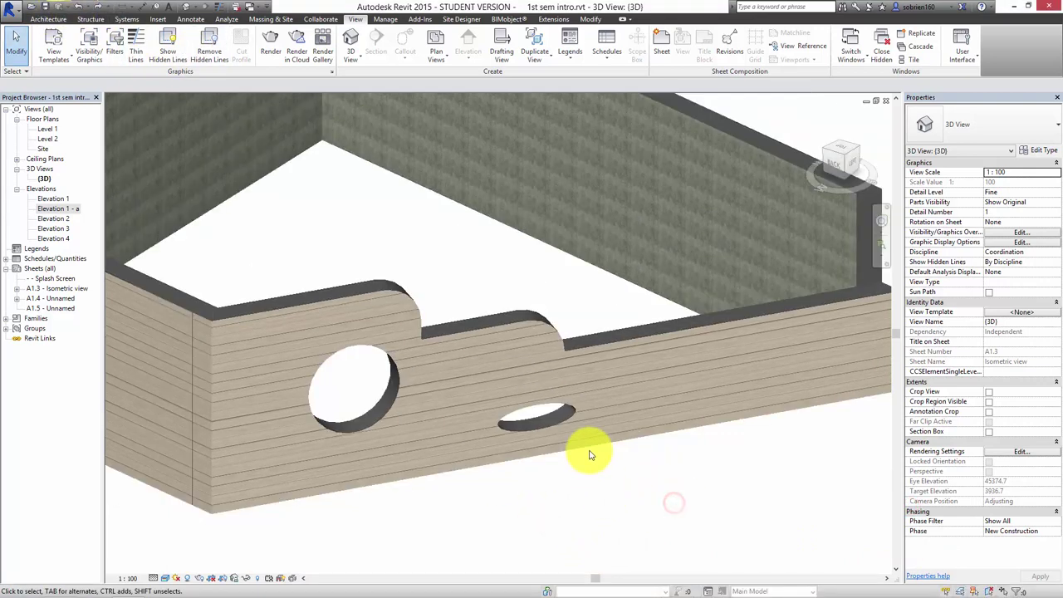
{"action": "scroll", "coordinate": [589, 455], "scroll_direction": "down", "scroll_amount": 3}
{"action": "middle_click_drag", "start_coordinate": [543, 427], "coordinate": [543, 496], "text": "shift"}
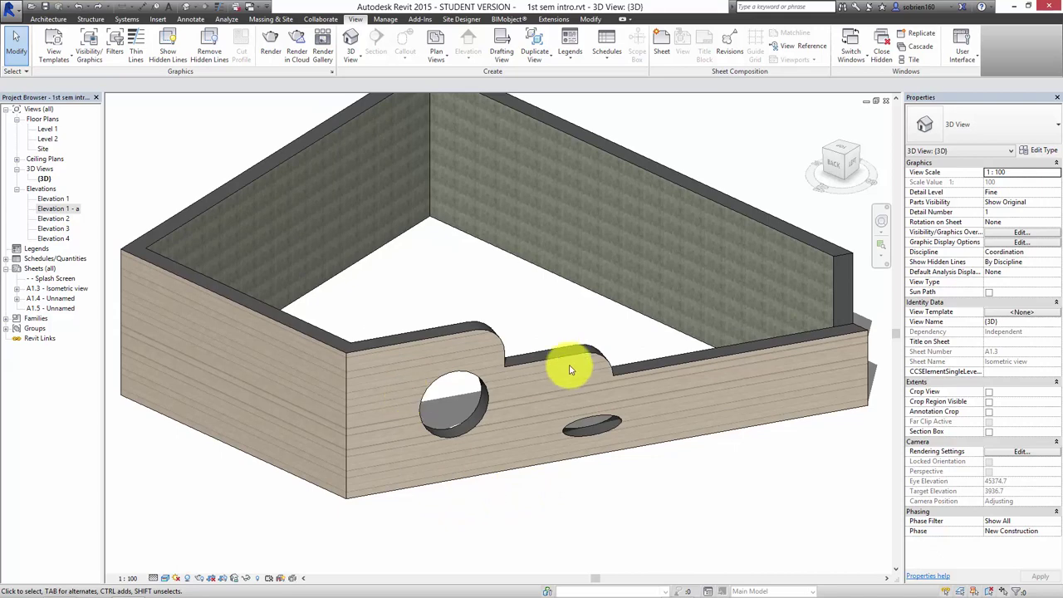
{"action": "middle_click_drag", "start_coordinate": [221, 501], "coordinate": [230, 518]}
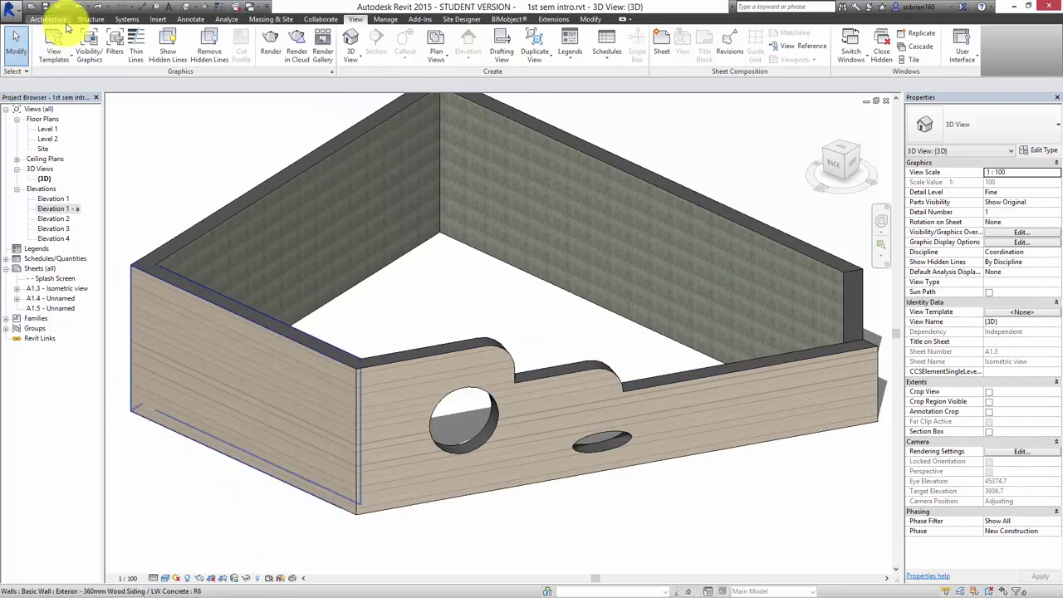
{"action": "left_click", "coordinate": [48, 18]}
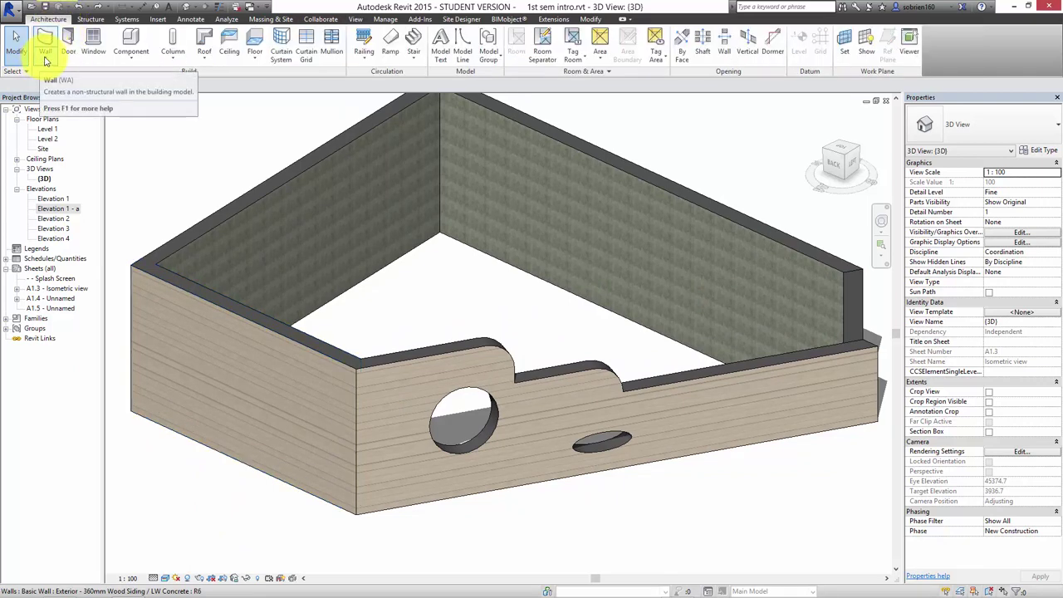
{"action": "left_click", "coordinate": [46, 60]}
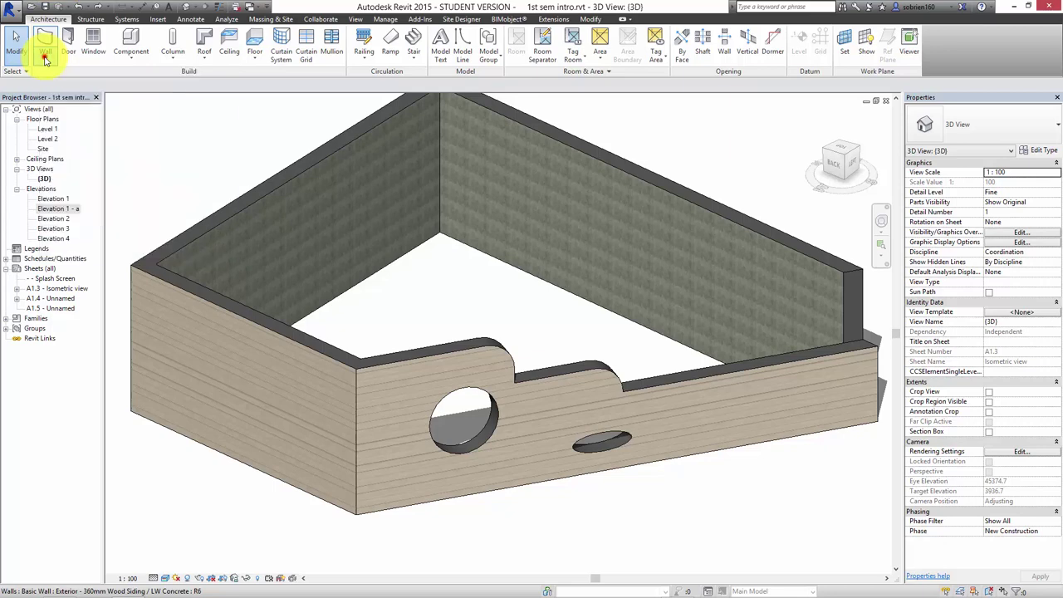
{"action": "mouse_move", "coordinate": [908, 581]}
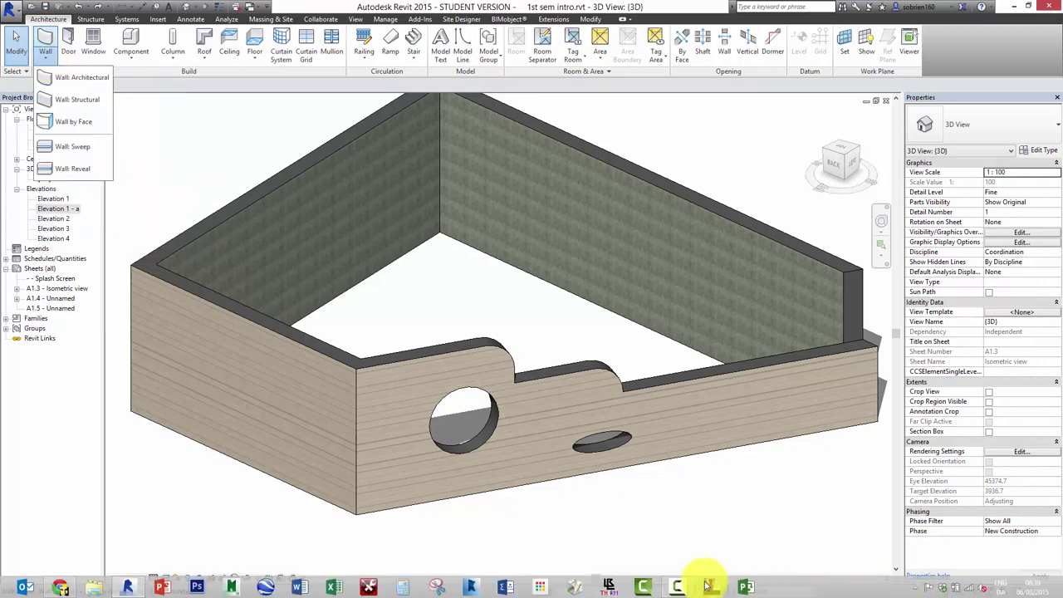
{"action": "left_click", "coordinate": [678, 587]}
{"action": "left_click", "coordinate": [678, 586]}
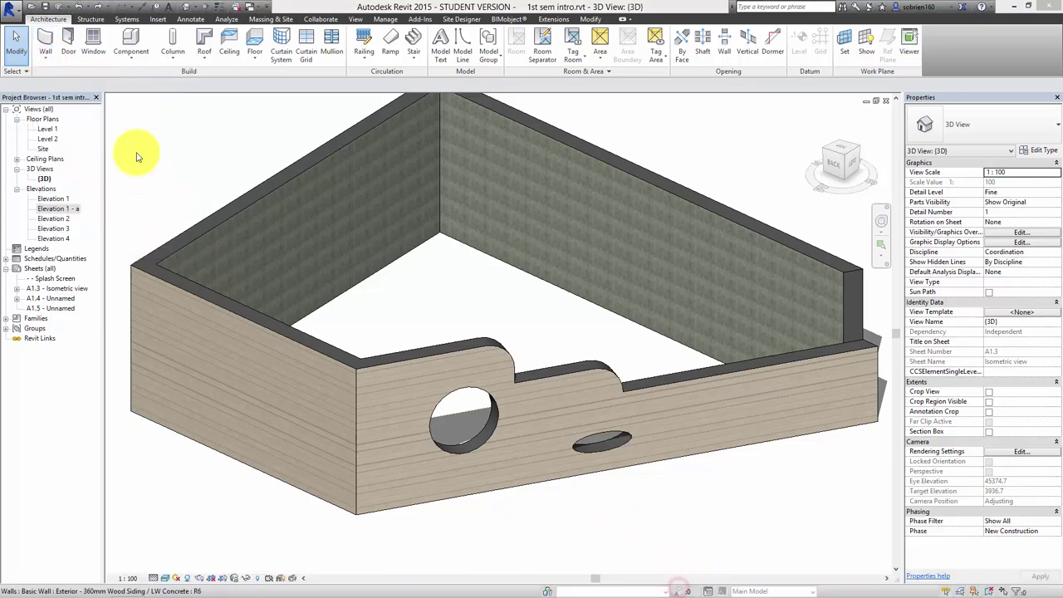
- Place a horizontal Concrete Block 120x200mm wall sweep on the adjoining unedited wall's outer face, about 1900 mm above Level 1
{"action": "left_click", "coordinate": [45, 57]}
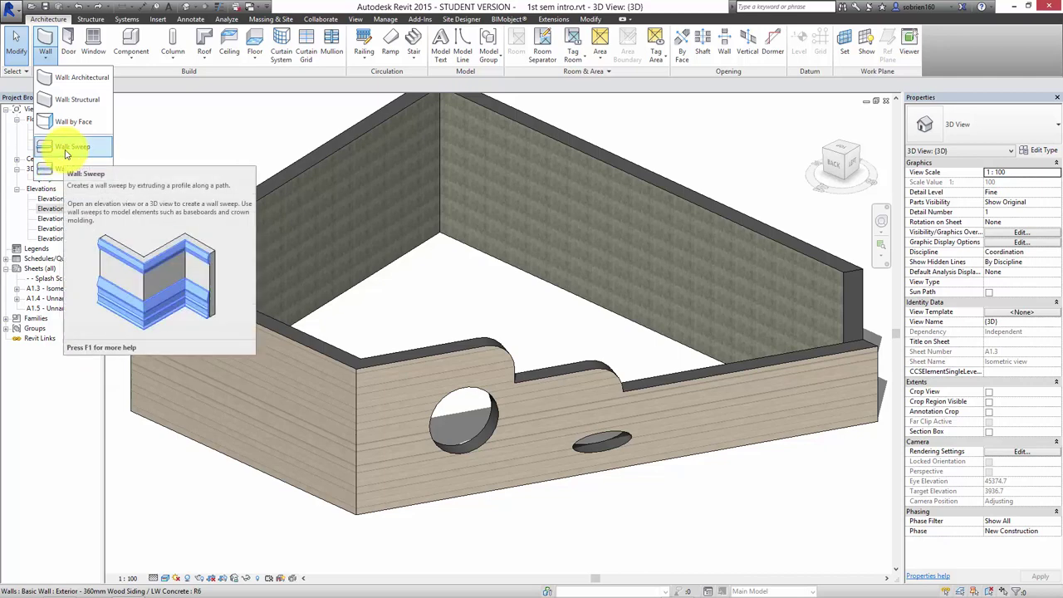
{"action": "left_click", "coordinate": [57, 153]}
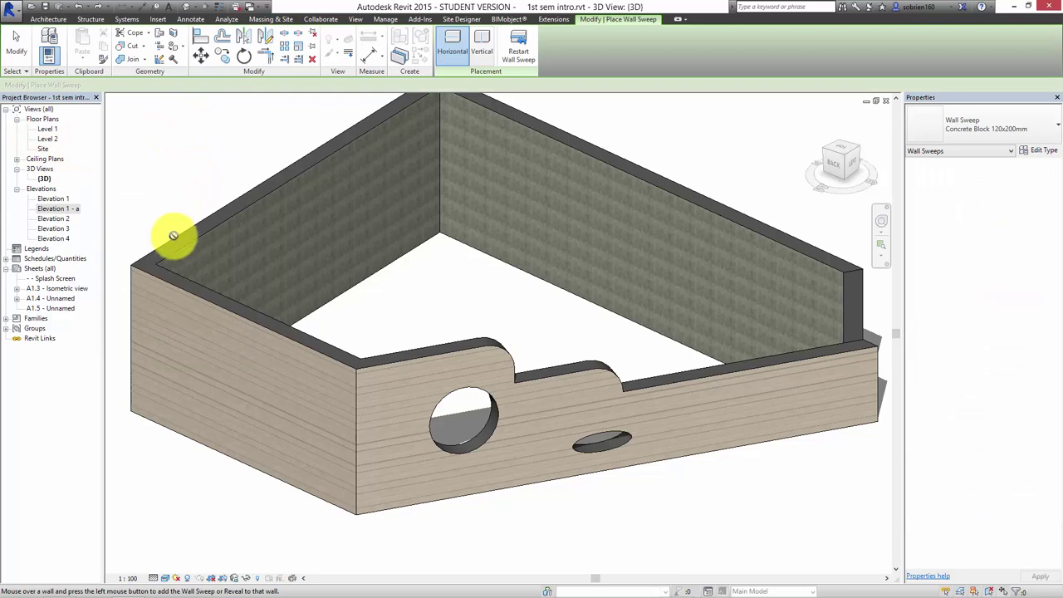
{"action": "left_click", "coordinate": [166, 338]}
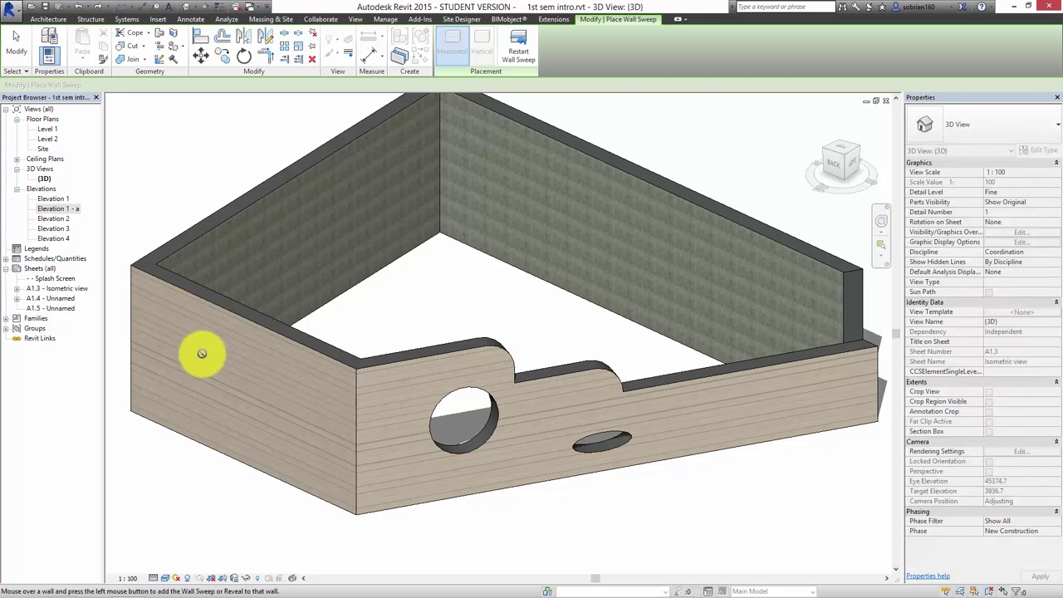
{"action": "key", "text": "Escape"}
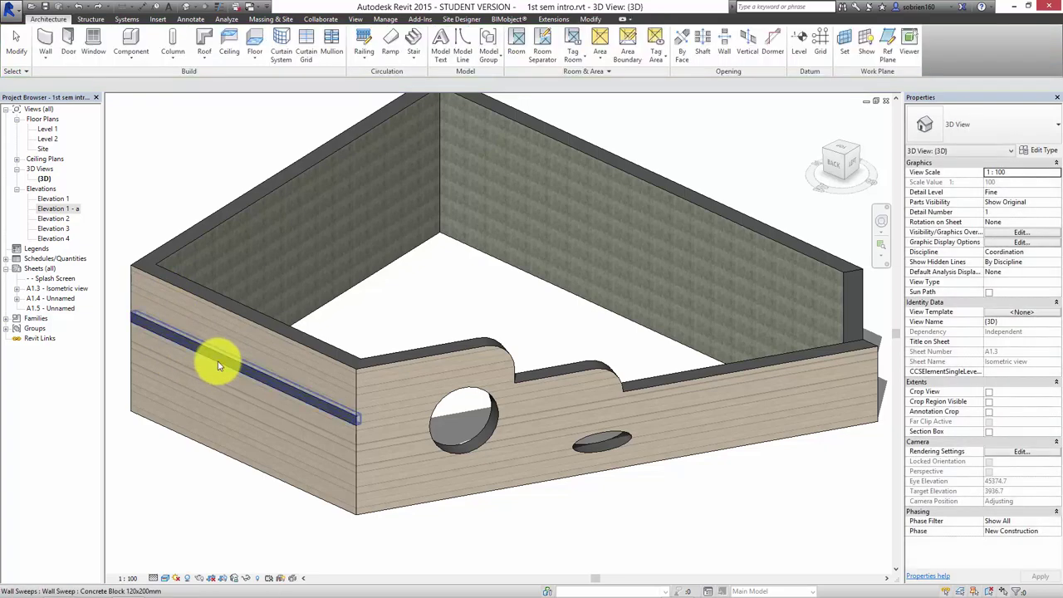
- Flip the concrete block wall sweep so that it sits recessed into the wall's outer face
{"action": "left_click", "coordinate": [213, 360]}
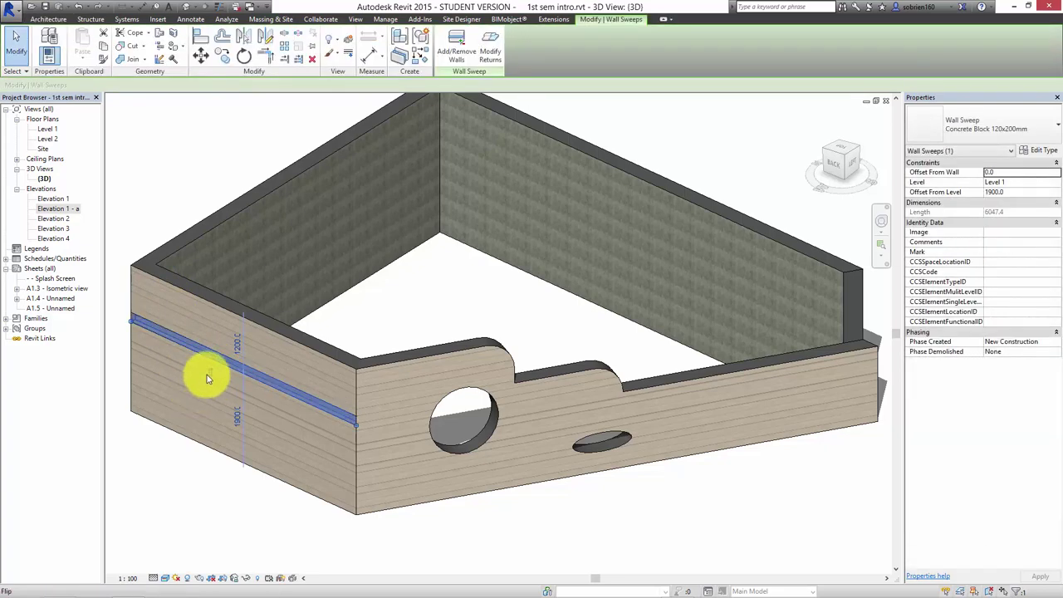
{"action": "left_click", "coordinate": [213, 361]}
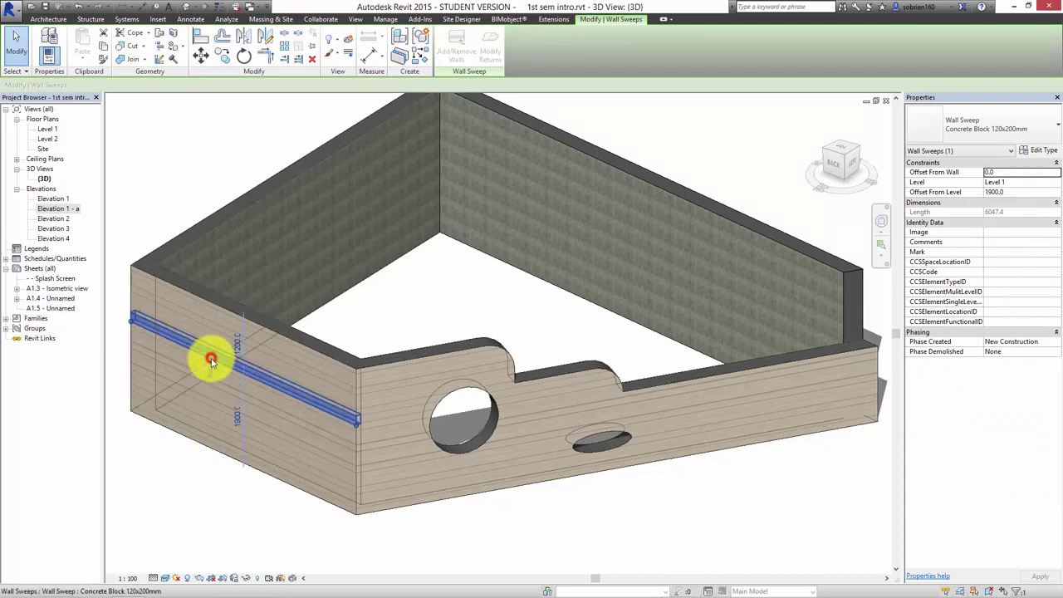
{"action": "scroll", "coordinate": [349, 425], "scroll_direction": "up", "scroll_amount": 3}
{"action": "left_click", "coordinate": [347, 427]}
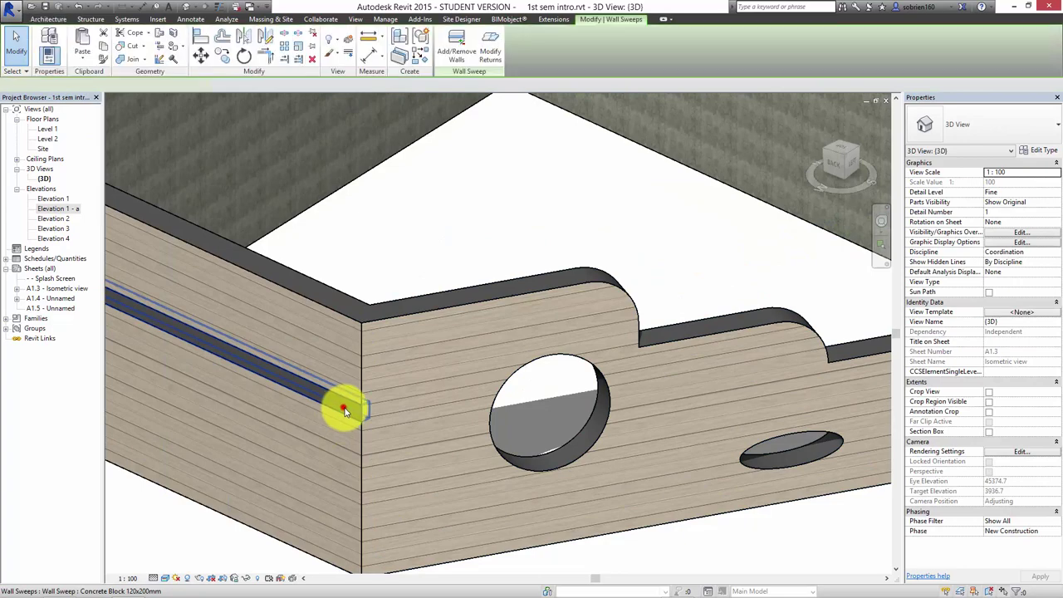
{"action": "middle_click_drag", "start_coordinate": [136, 333], "coordinate": [263, 332]}
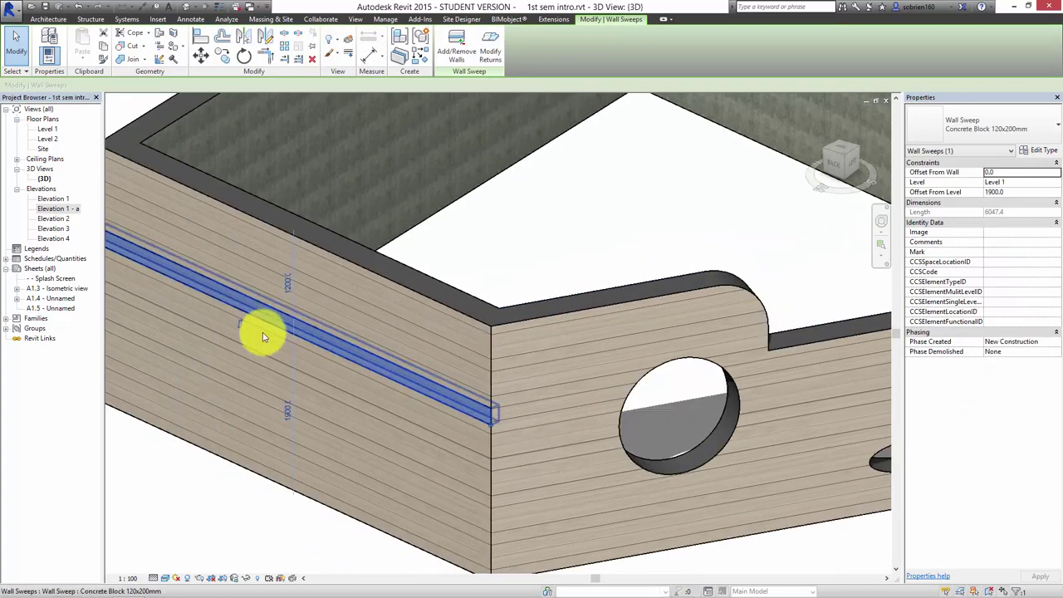
{"action": "left_click_drag", "start_coordinate": [237, 328], "coordinate": [241, 341]}
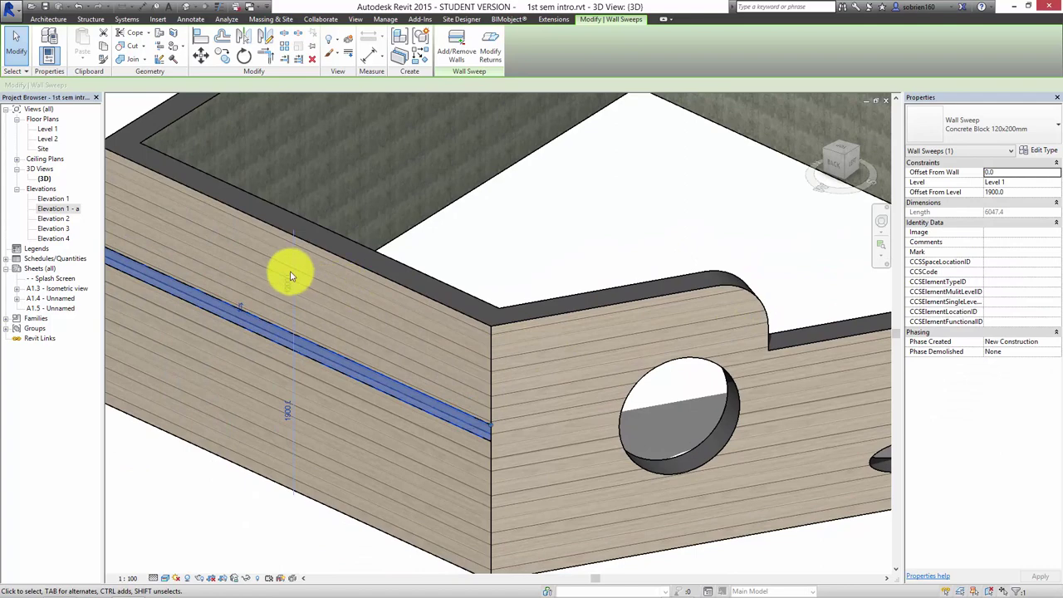
{"action": "left_click", "coordinate": [48, 18]}
{"action": "left_click", "coordinate": [44, 66]}
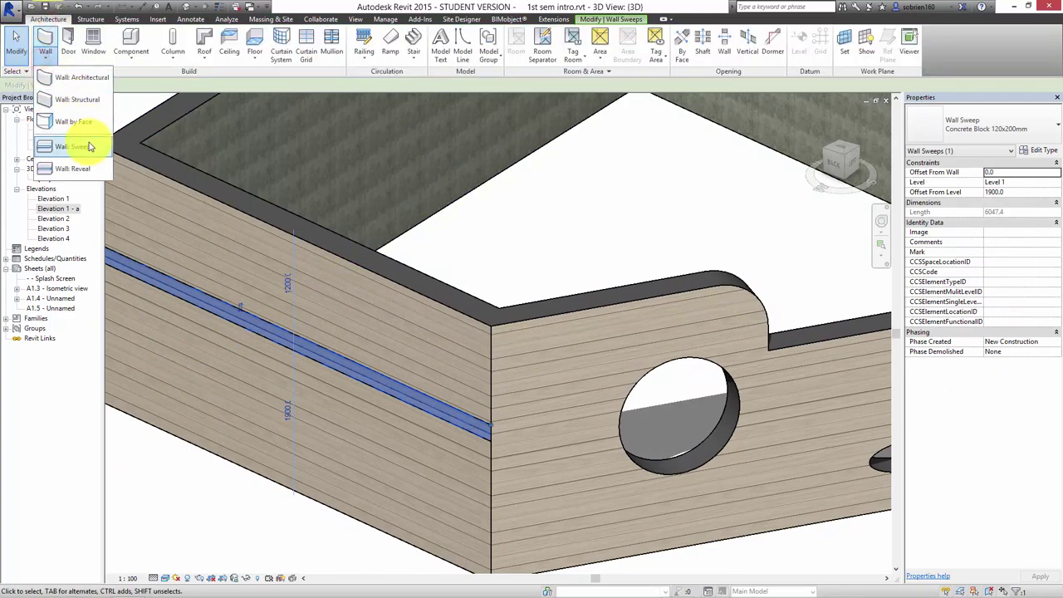
{"action": "left_click", "coordinate": [86, 142]}
{"action": "left_click", "coordinate": [213, 363]}
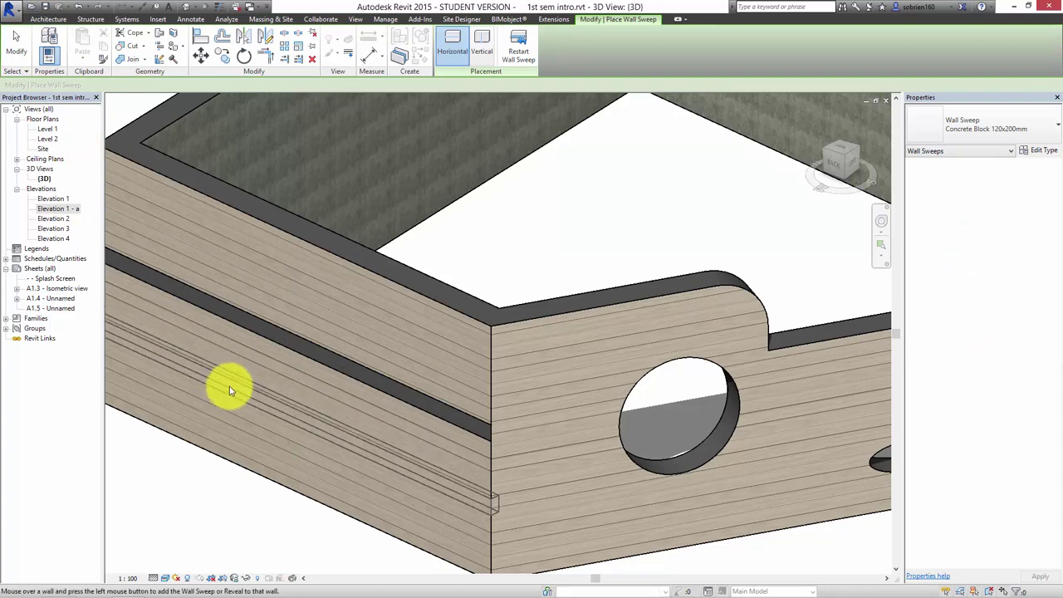
{"action": "key", "text": "Escape"}
- Review the type properties of the recessed concrete block wall sweep, including its profile, material and wall-cutting setting
{"action": "left_click", "coordinate": [289, 337]}
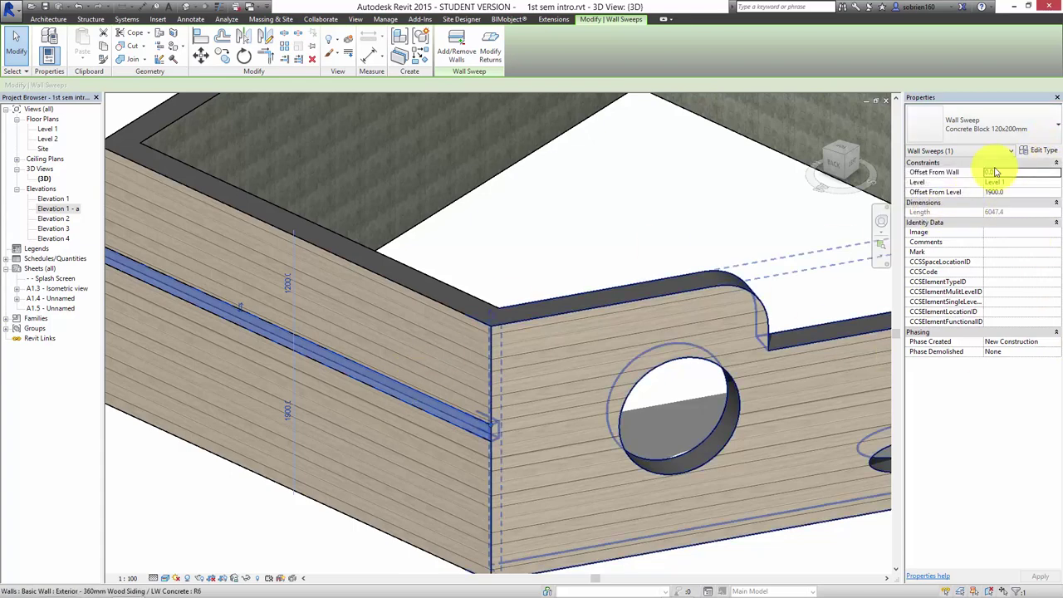
{"action": "left_click", "coordinate": [1041, 151]}
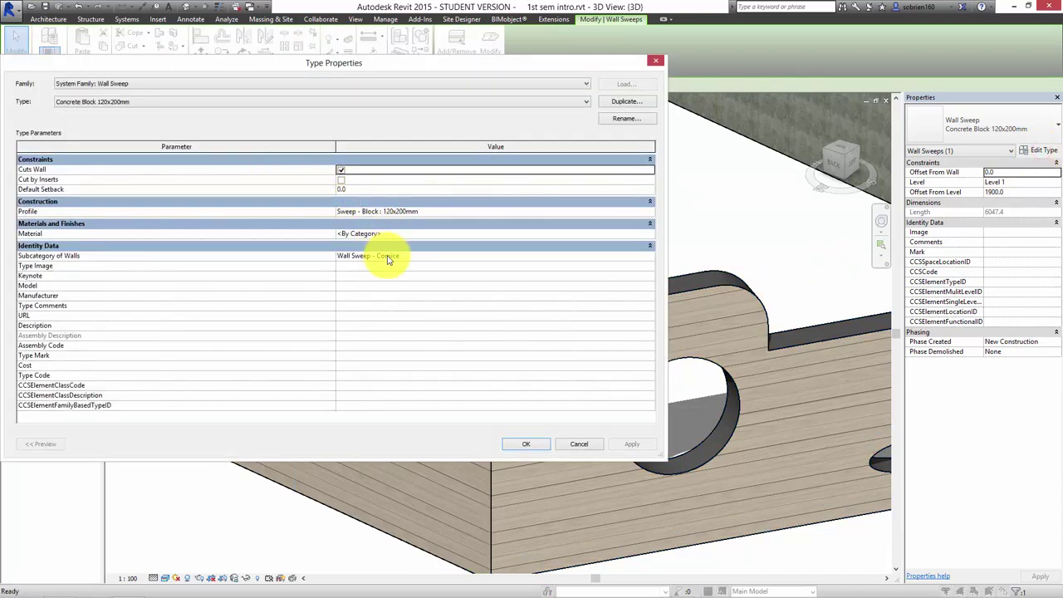
{"action": "left_click", "coordinate": [569, 446]}
- Set the wall sweep's offset from the wall to 100 mm
{"action": "left_click", "coordinate": [1006, 175]}
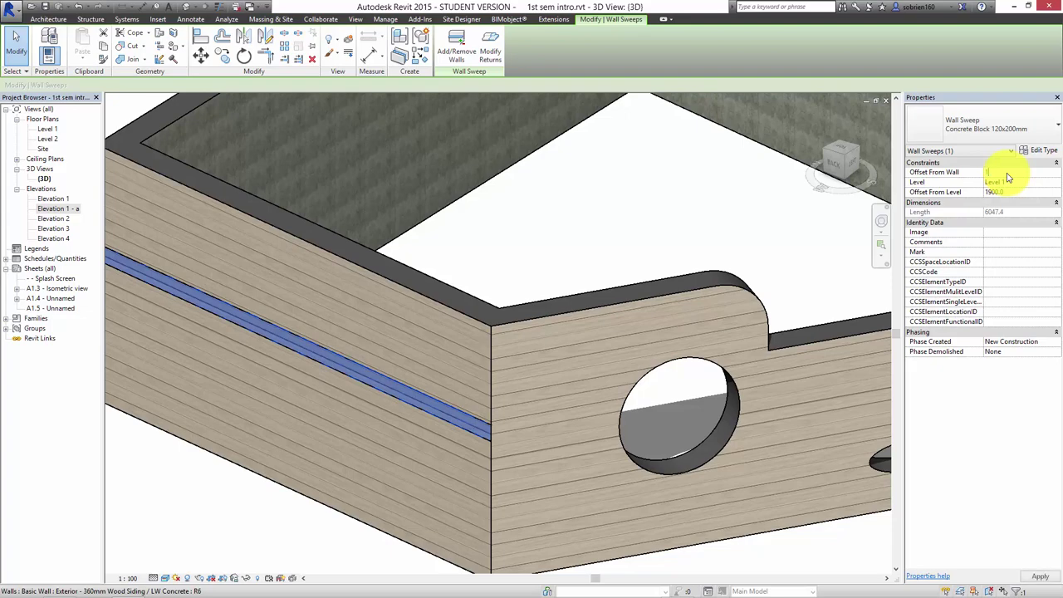
{"action": "left_click", "coordinate": [1038, 576]}
{"action": "left_click", "coordinate": [747, 564]}
{"action": "middle_click_drag", "start_coordinate": [403, 455], "coordinate": [470, 429]}
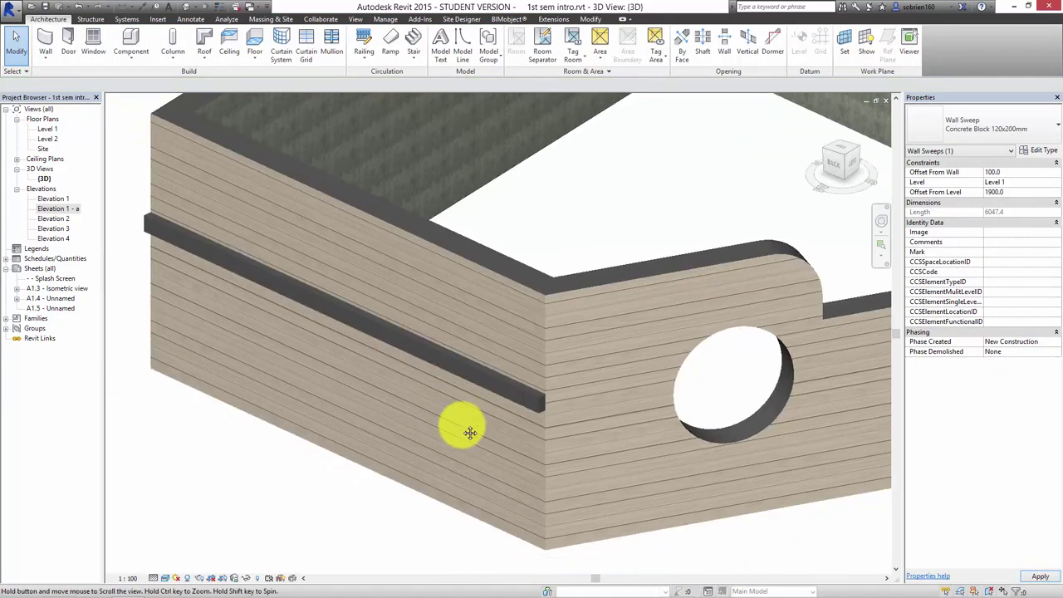
- Examine the material setting in the wall sweep's type properties and the materials available in the Material Browser
{"action": "left_click", "coordinate": [196, 230]}
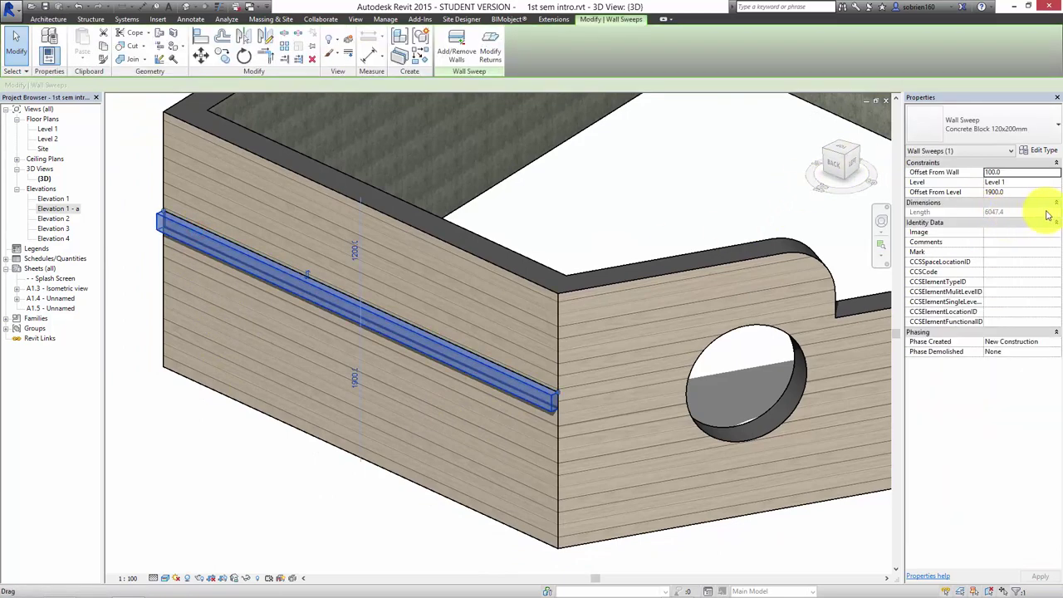
{"action": "left_click", "coordinate": [1040, 150]}
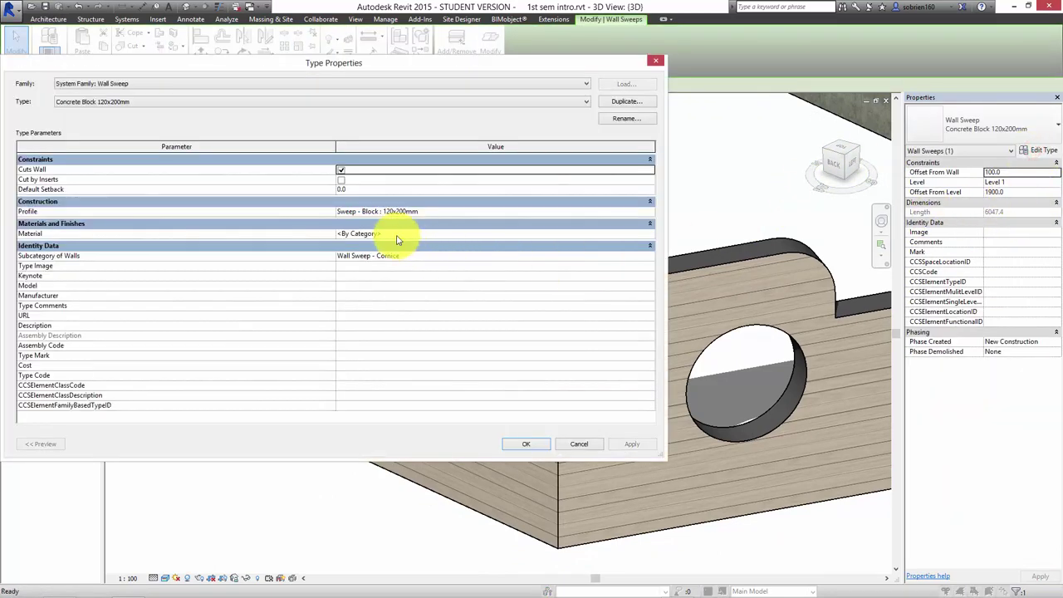
{"action": "left_click", "coordinate": [462, 233]}
{"action": "left_click", "coordinate": [652, 233]}
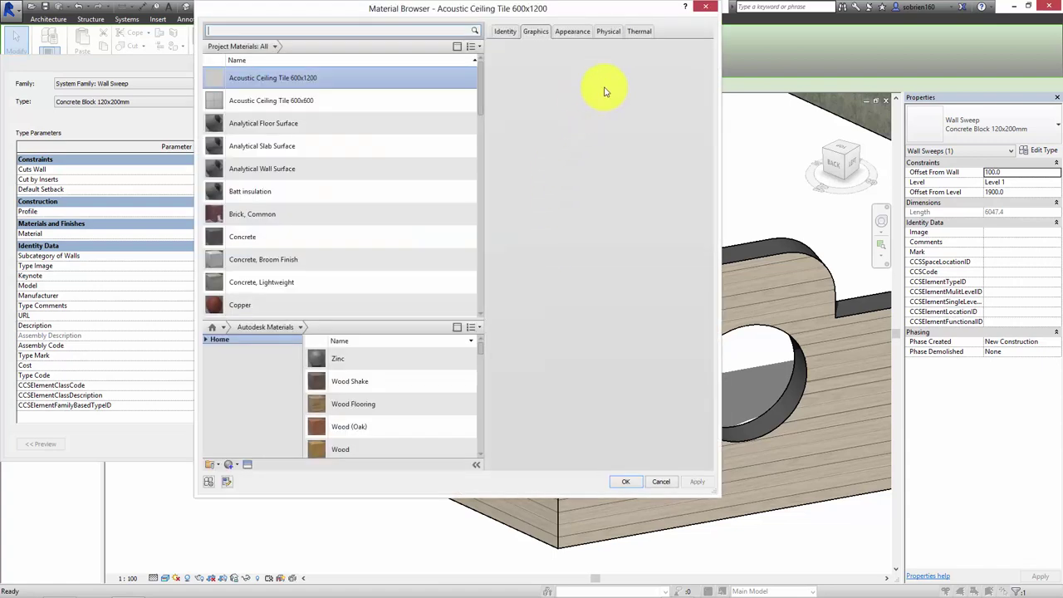
{"action": "left_click", "coordinate": [705, 7]}
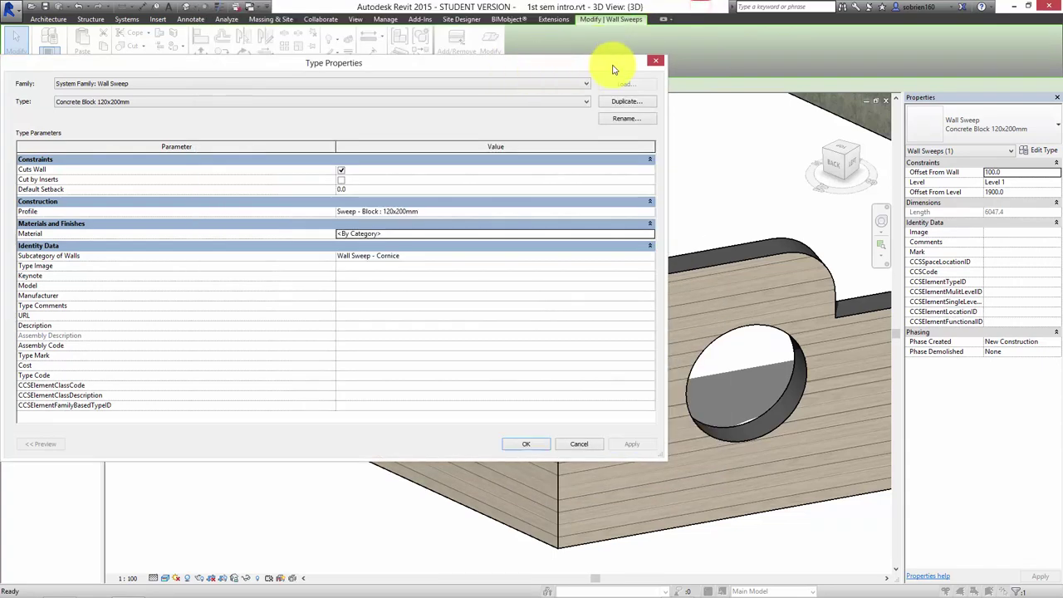
{"action": "left_click", "coordinate": [655, 65]}
{"action": "key", "text": "Escape"}
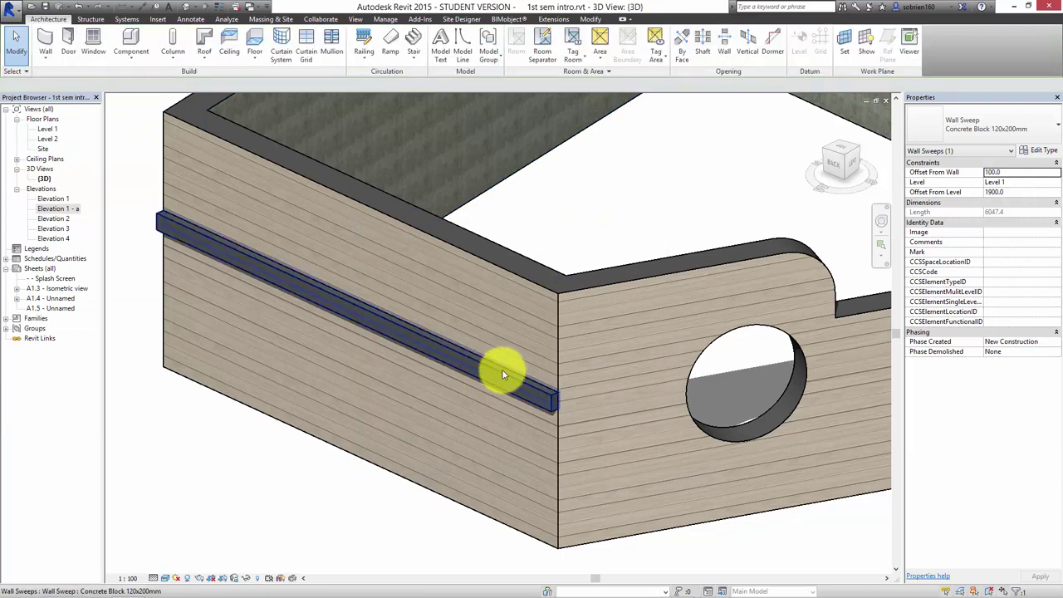
{"action": "left_click", "coordinate": [498, 368]}
{"action": "left_click", "coordinate": [1041, 150]}
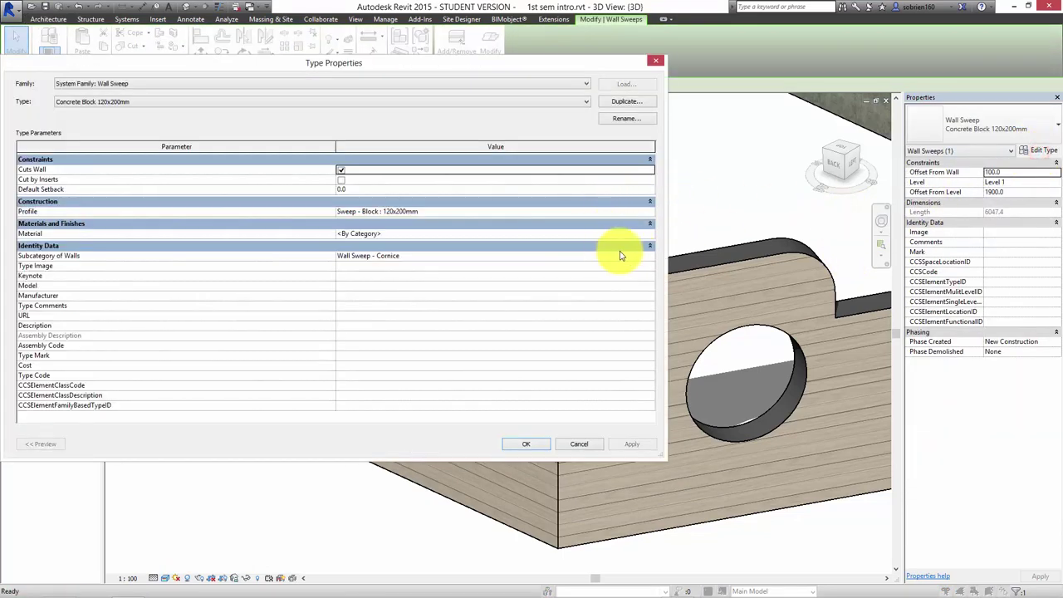
{"action": "left_click", "coordinate": [640, 232]}
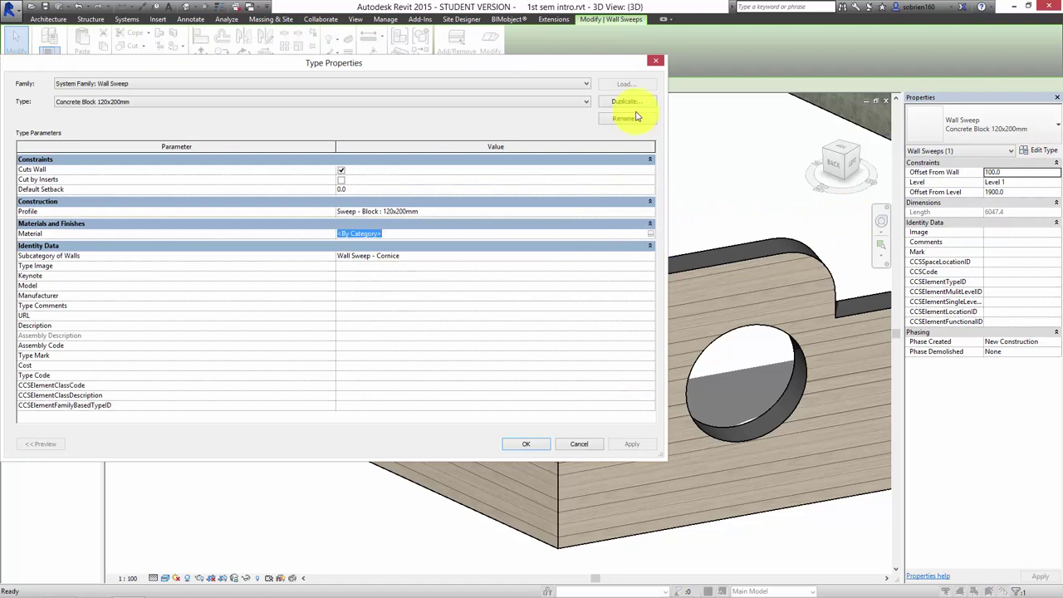
{"action": "left_click", "coordinate": [655, 64]}
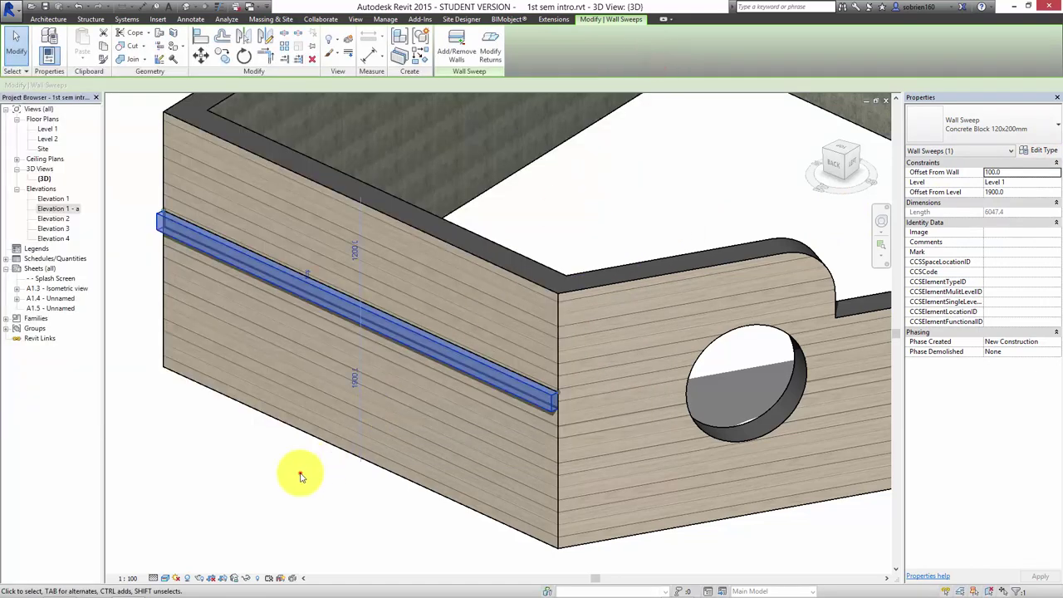
{"action": "left_click", "coordinate": [302, 474]}
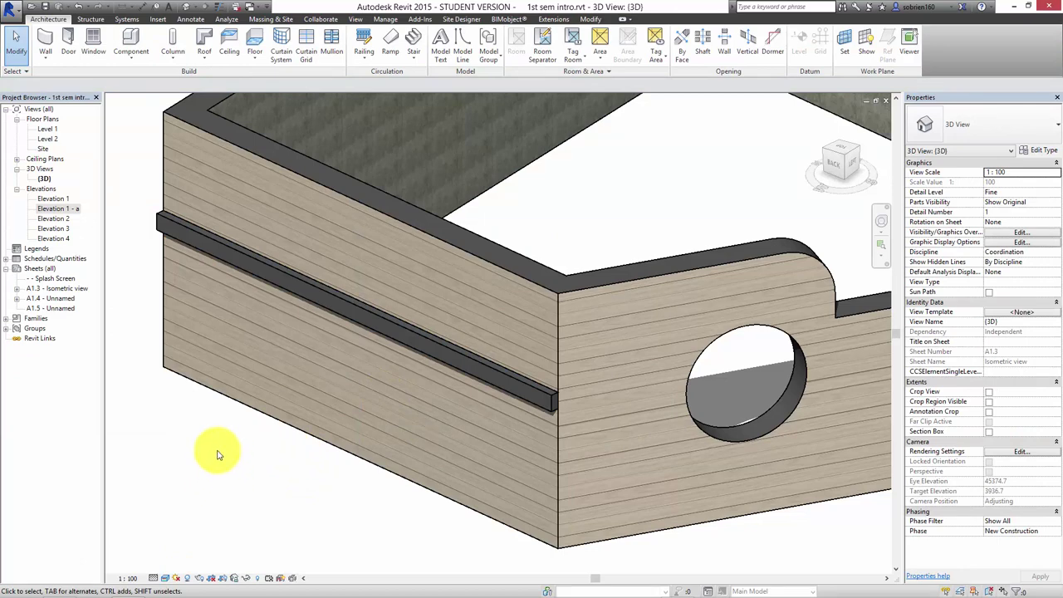
{"action": "middle_click_drag", "start_coordinate": [215, 454], "coordinate": [253, 438], "text": "shift"}
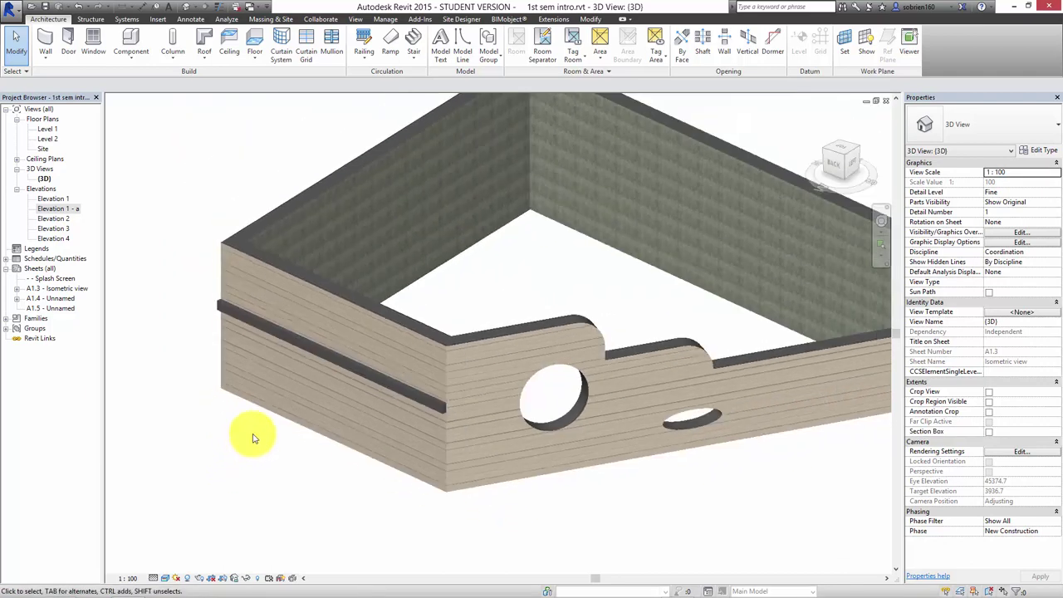
{"action": "middle_click_drag", "start_coordinate": [628, 477], "coordinate": [379, 469], "text": "shift"}
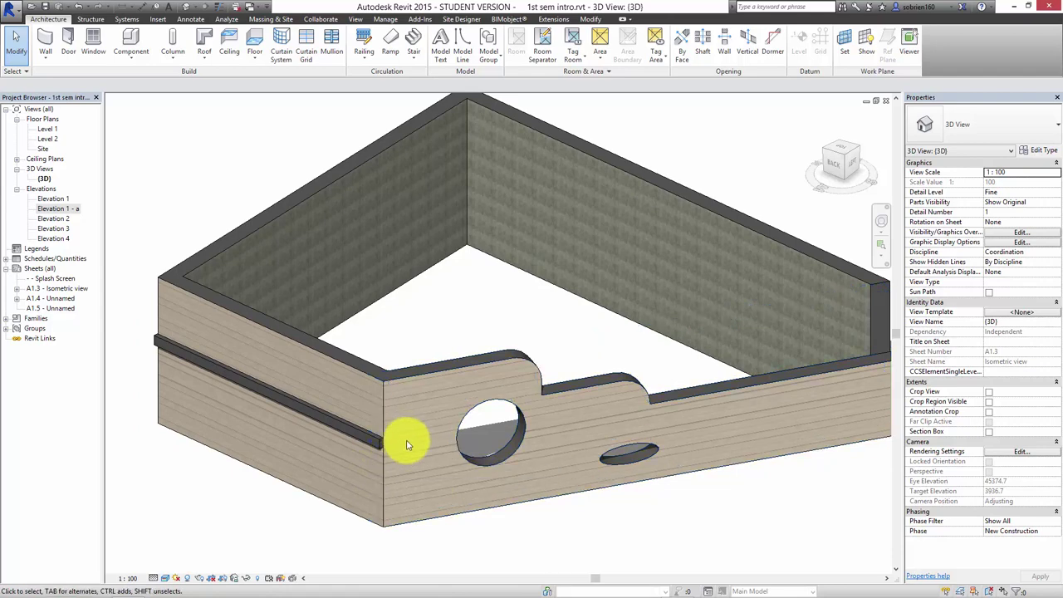
{"action": "middle_click_drag", "start_coordinate": [407, 435], "coordinate": [338, 497], "text": "shift"}
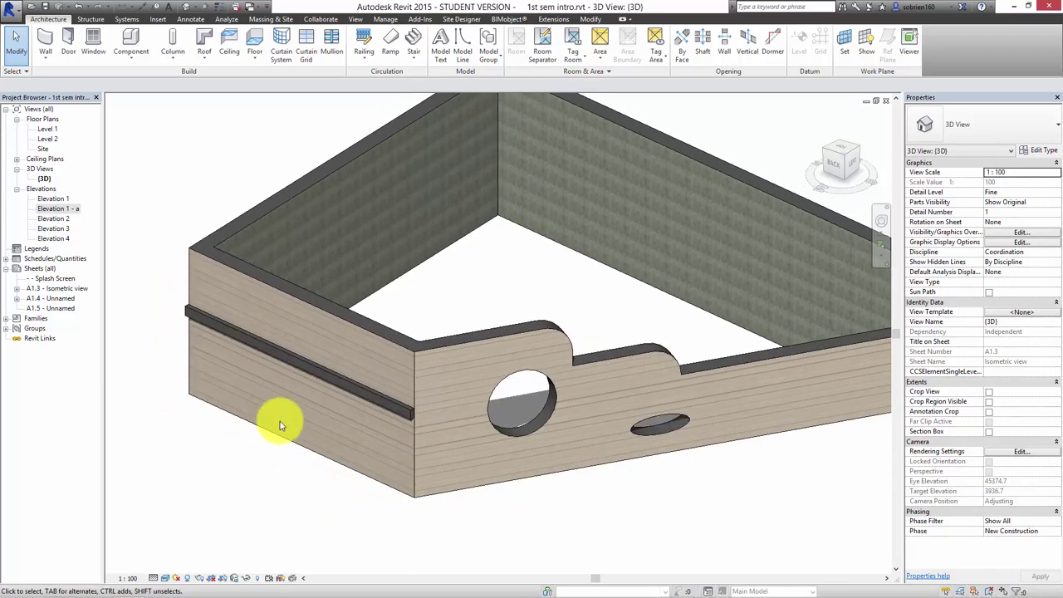
{"action": "middle_click_drag", "start_coordinate": [185, 324], "coordinate": [185, 358], "text": "shift"}
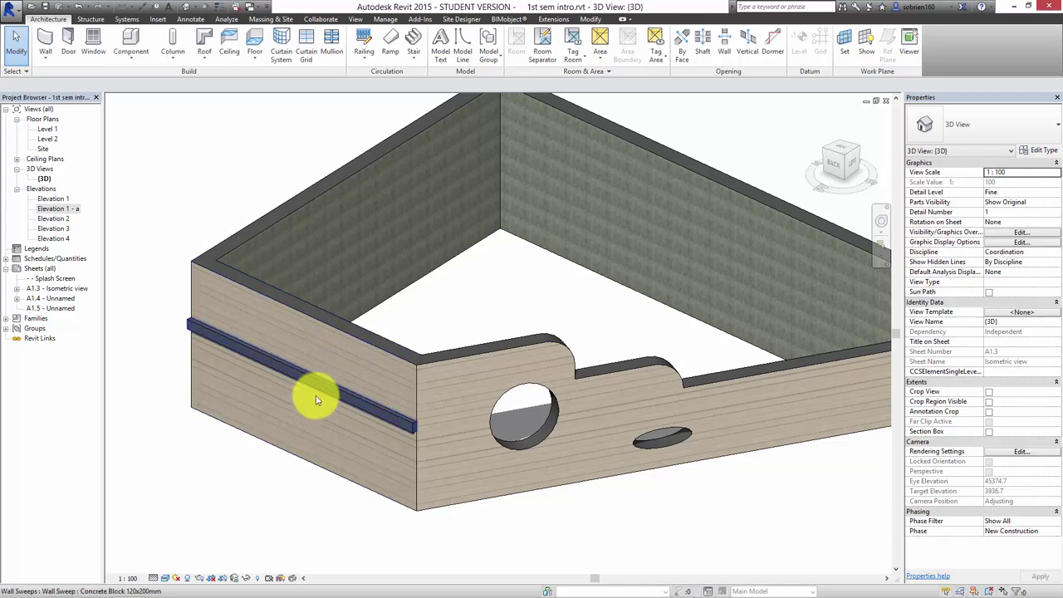
- Create a new family from the Metric Profile.rft template in the English family templates folder
{"action": "left_click", "coordinate": [20, 15]}
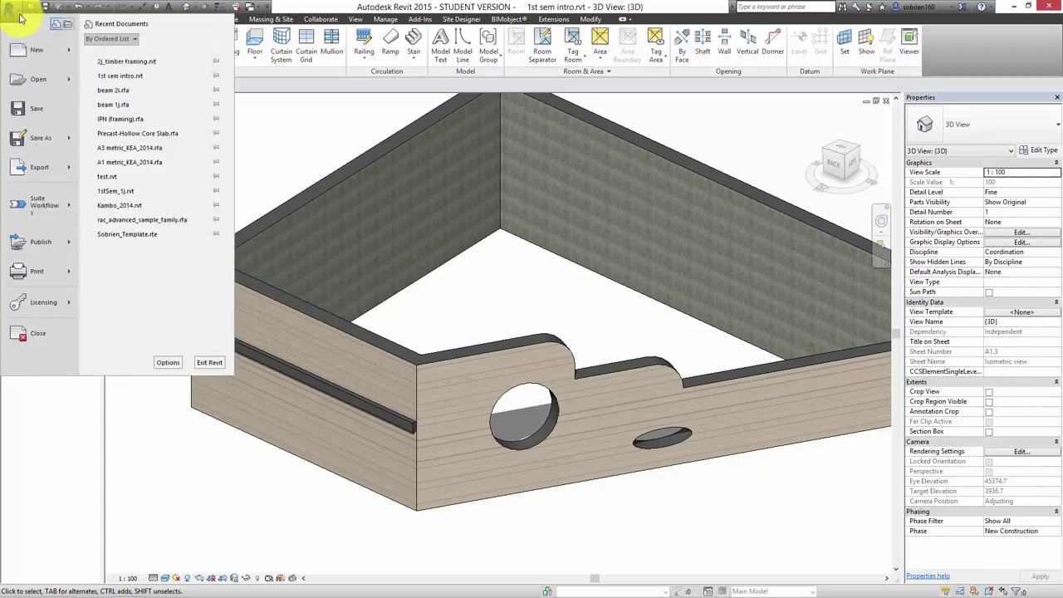
{"action": "mouse_move", "coordinate": [38, 49]}
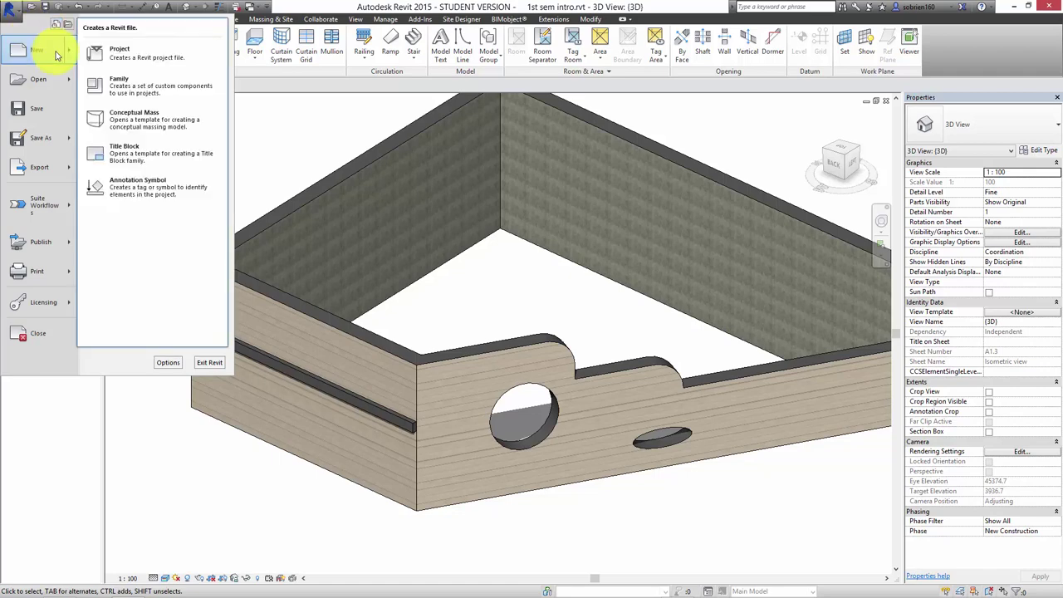
{"action": "left_click", "coordinate": [140, 88]}
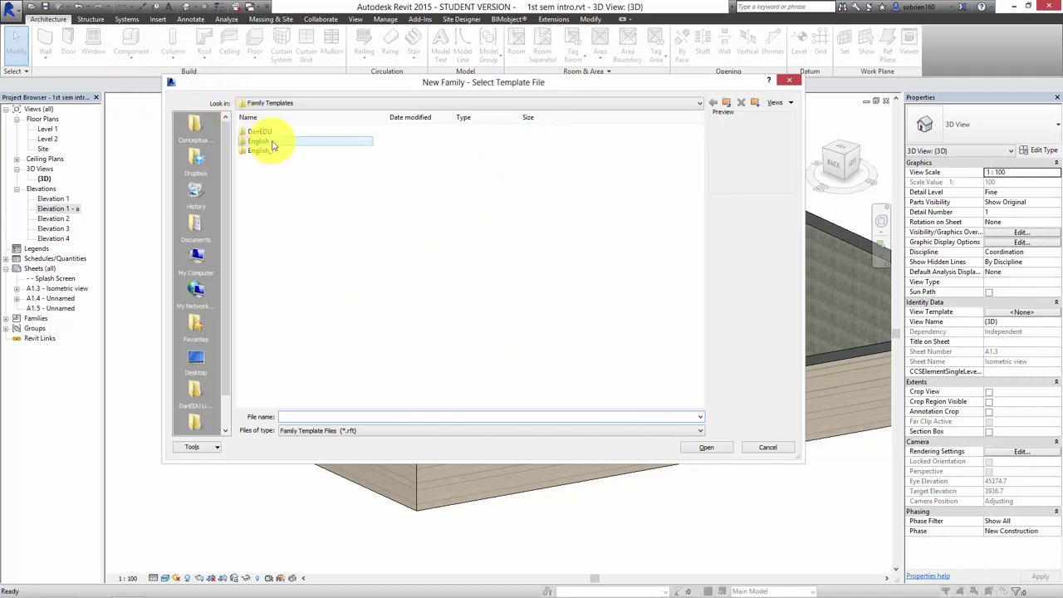
{"action": "left_click_drag", "start_coordinate": [262, 88], "coordinate": [252, 91]}
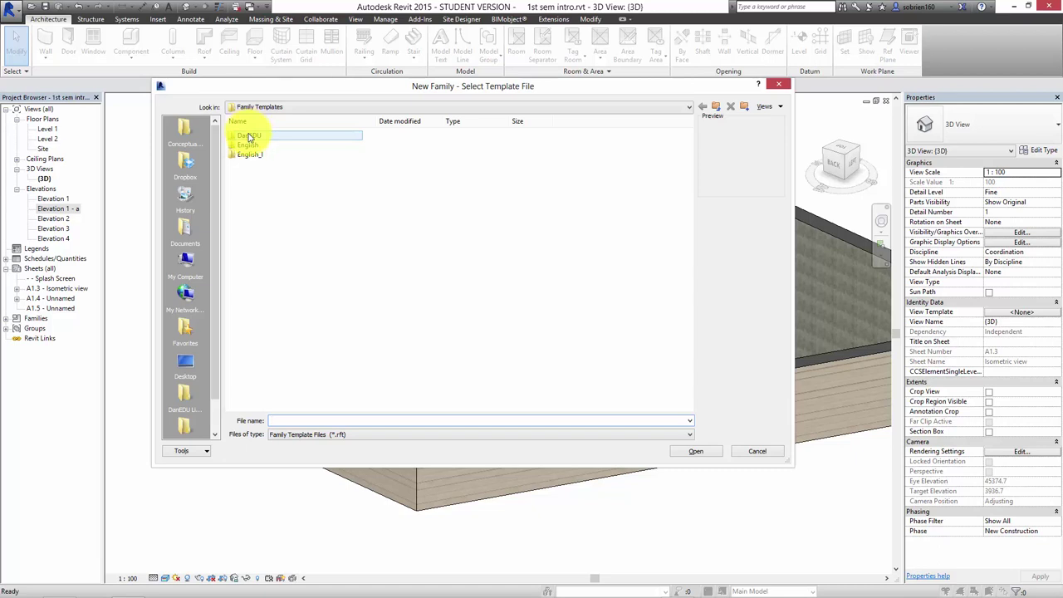
{"action": "double_click", "coordinate": [249, 136]}
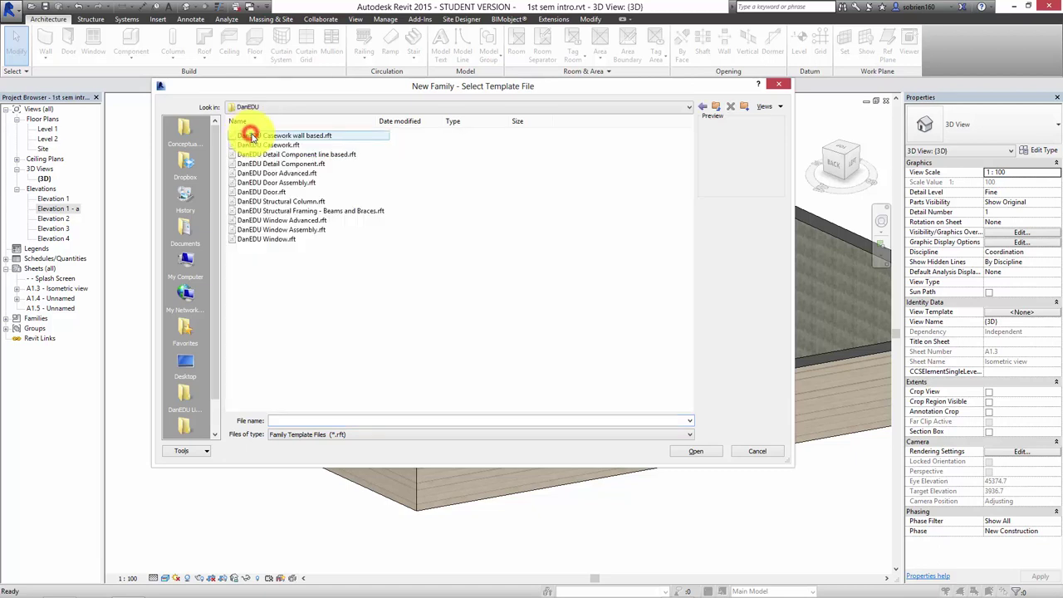
{"action": "left_click", "coordinate": [702, 106]}
{"action": "double_click", "coordinate": [264, 146]}
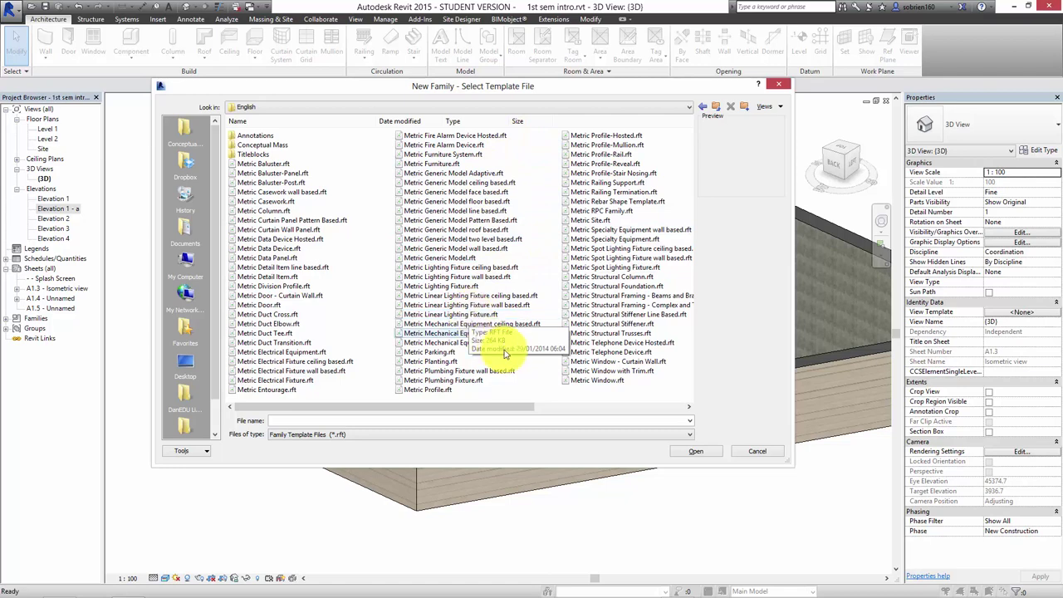
{"action": "left_click", "coordinate": [420, 390]}
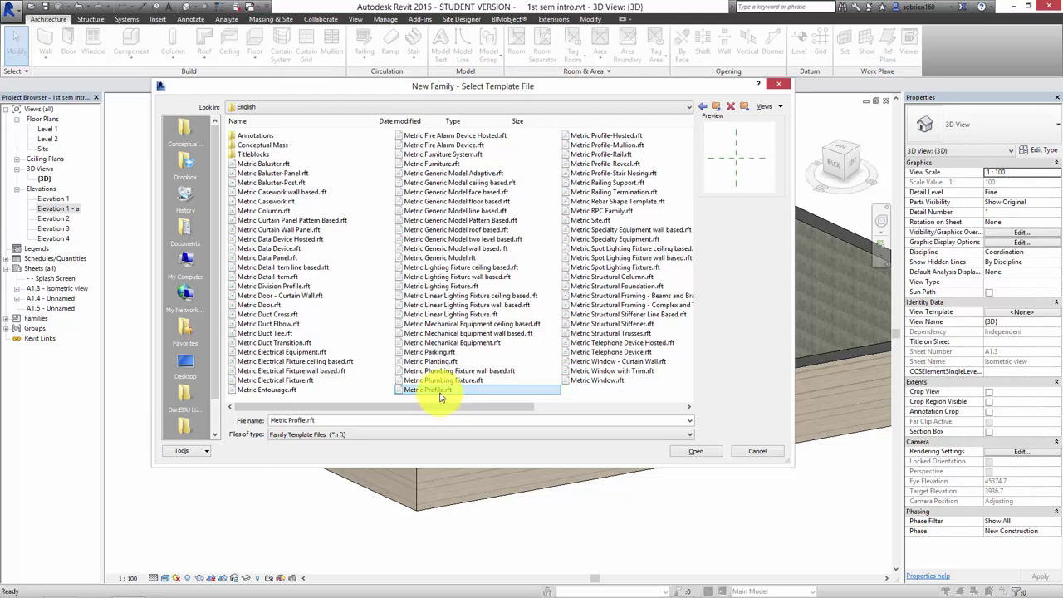
{"action": "double_click", "coordinate": [440, 391]}
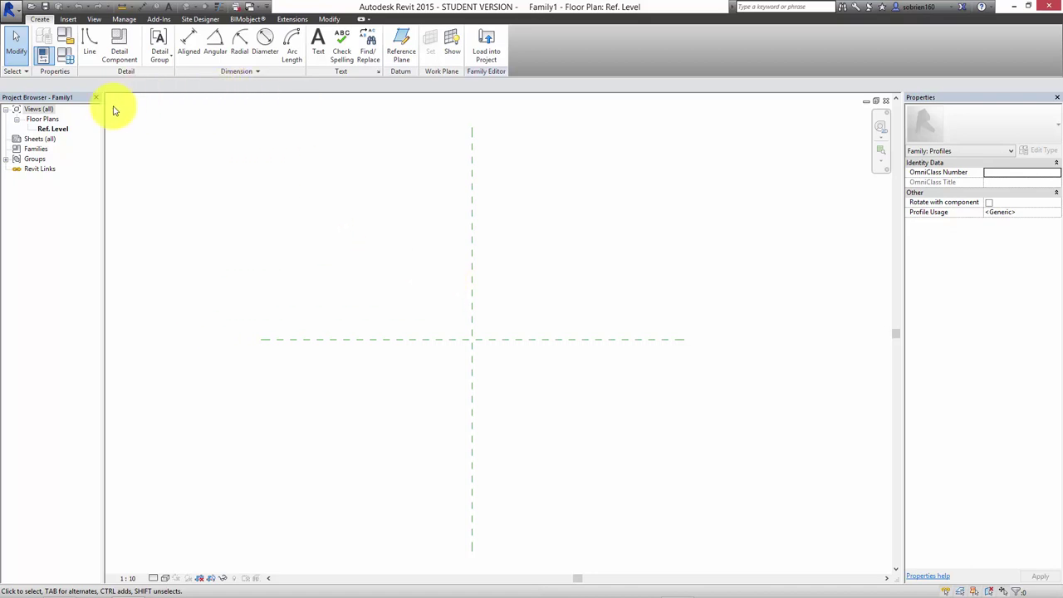
- Draw the profile's horizontal top edge with the Line tool, starting at the intersection of the two reference planes
{"action": "left_click", "coordinate": [90, 51]}
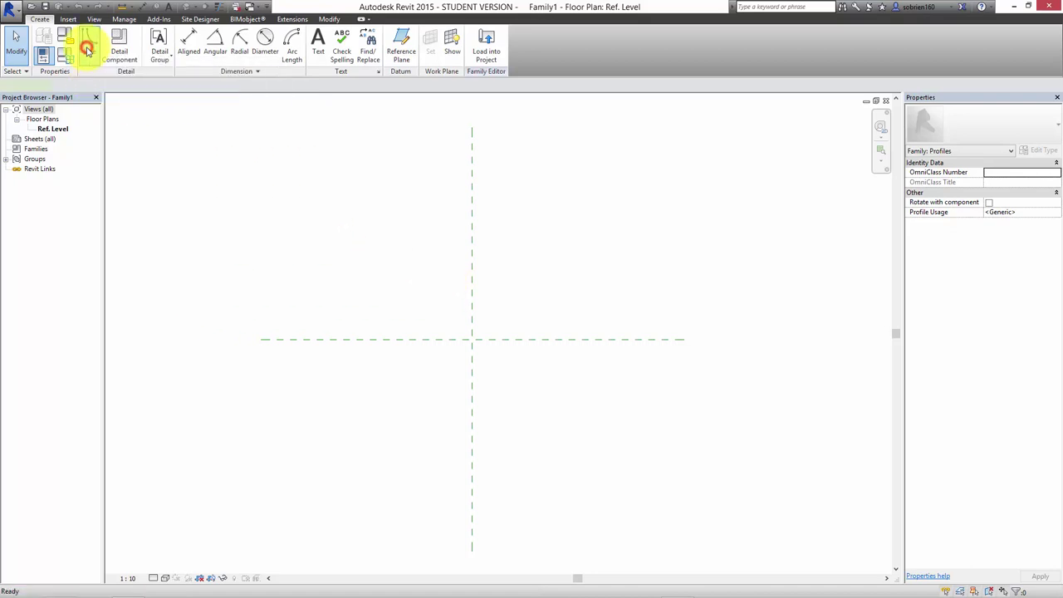
{"action": "left_click", "coordinate": [474, 338]}
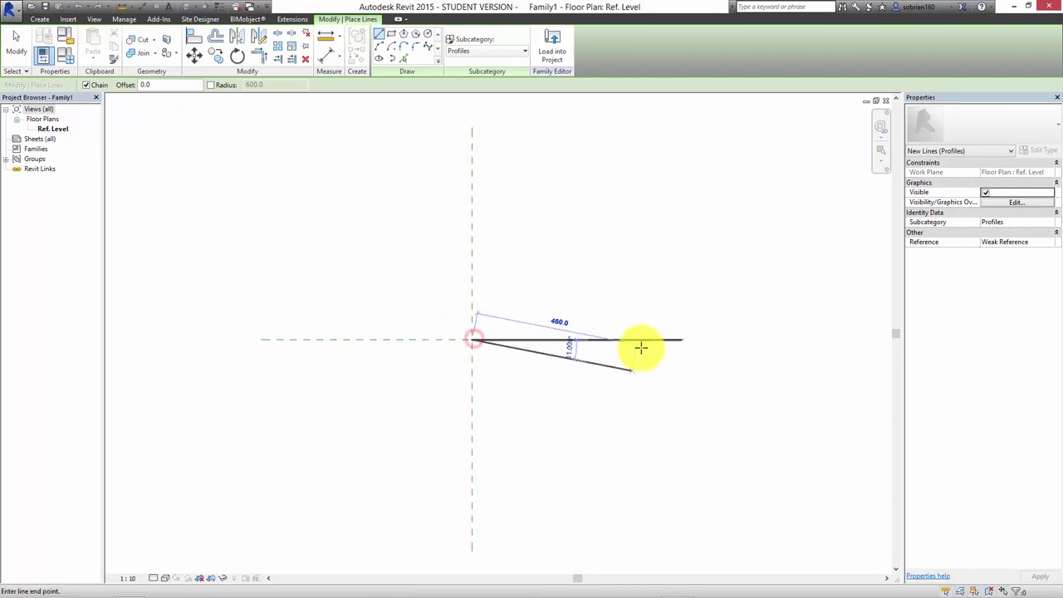
{"action": "left_click", "coordinate": [593, 337]}
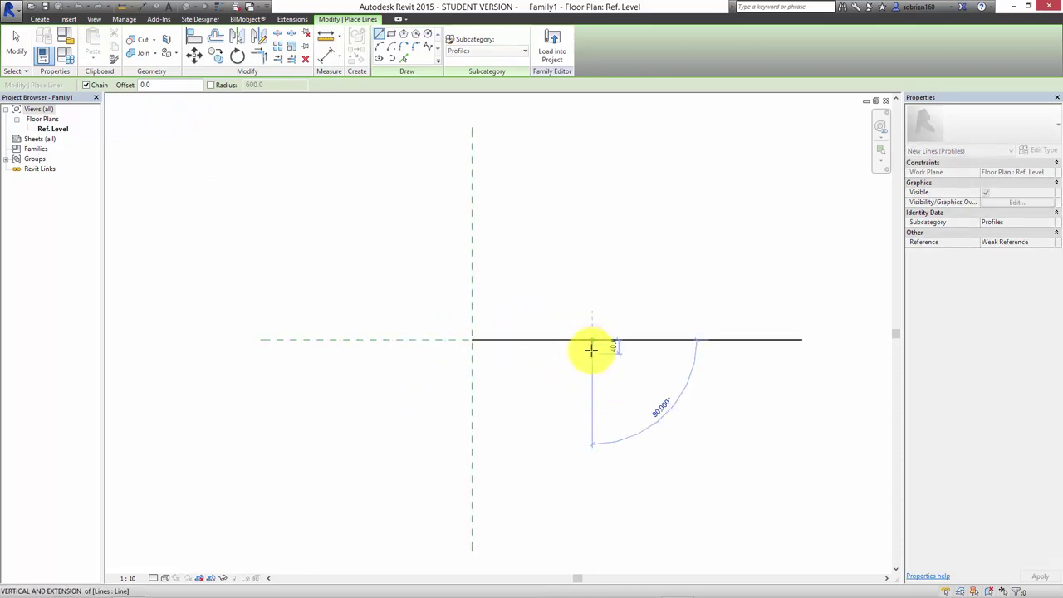
- Continue the profile outline down and inward from the top edge's outer end with two steps about 30 mm deep and one about 10 mm
{"action": "scroll", "coordinate": [590, 350], "scroll_direction": "up", "scroll_amount": 5}
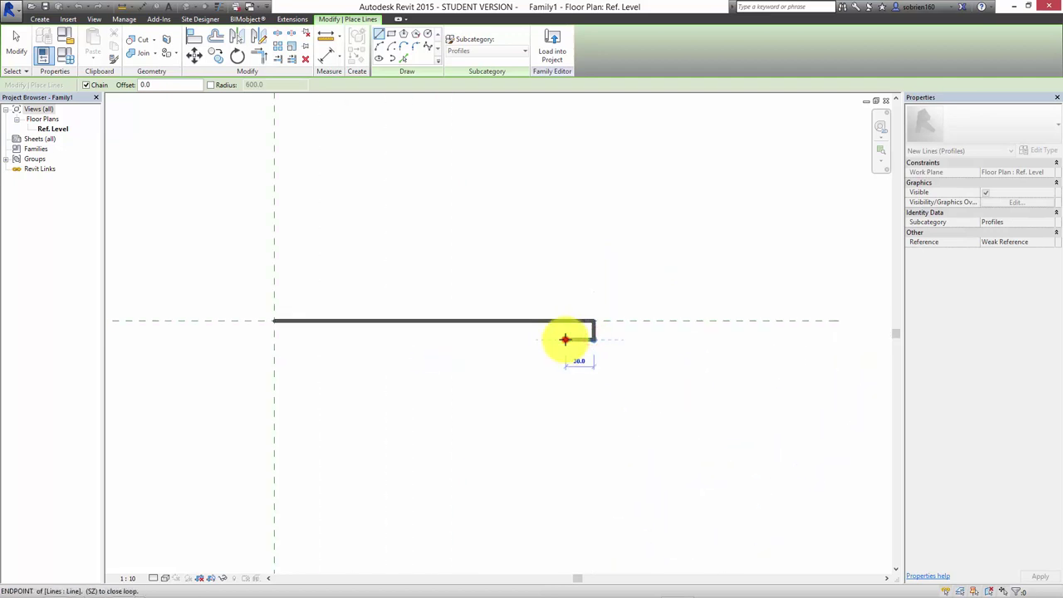
{"action": "left_click", "coordinate": [564, 340]}
{"action": "left_click", "coordinate": [563, 339]}
{"action": "left_click", "coordinate": [565, 355]}
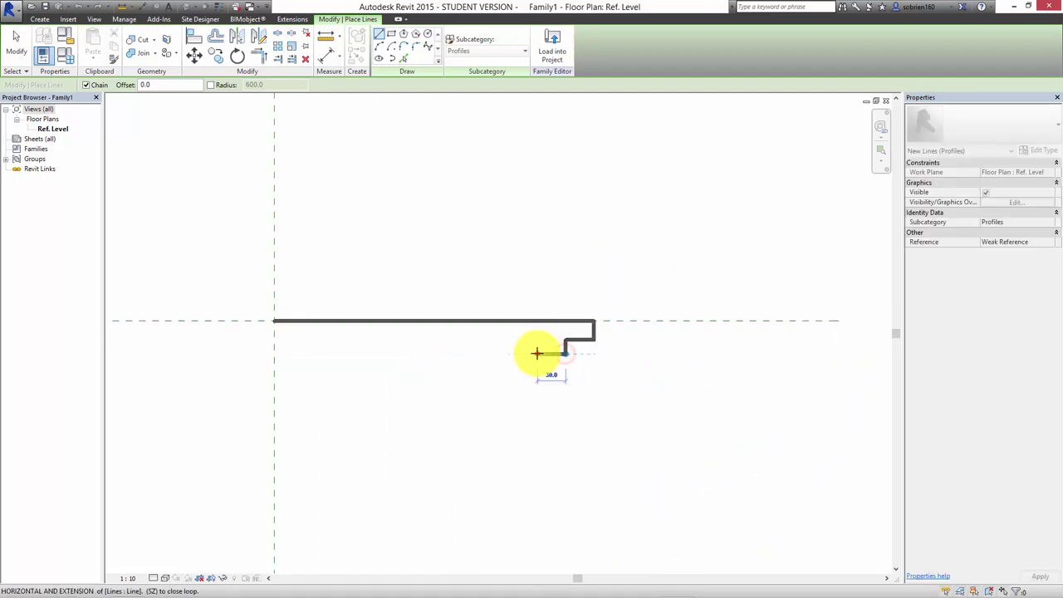
{"action": "left_click", "coordinate": [537, 356]}
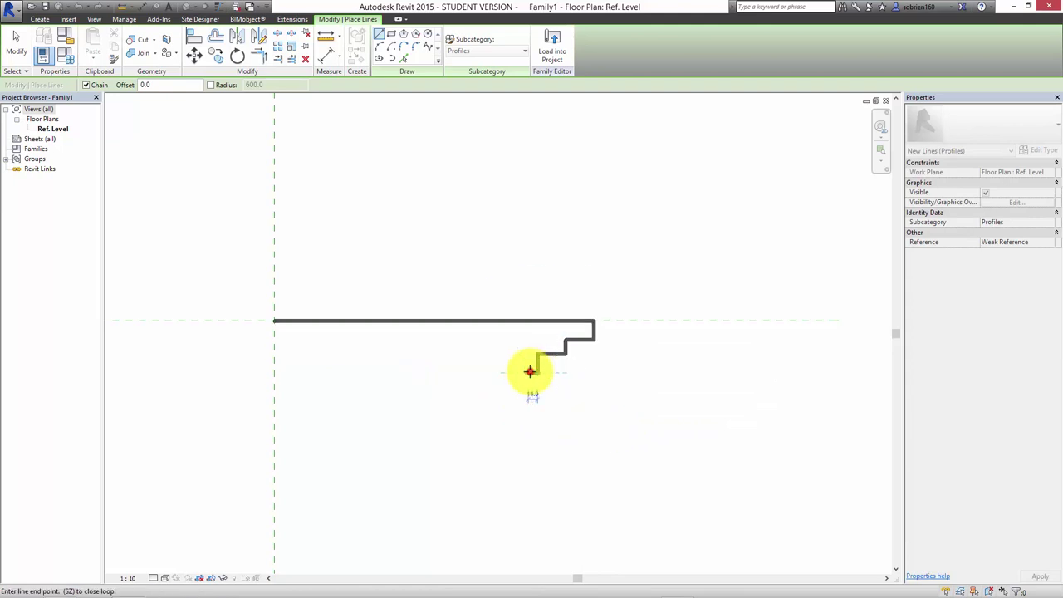
{"action": "left_click", "coordinate": [532, 371]}
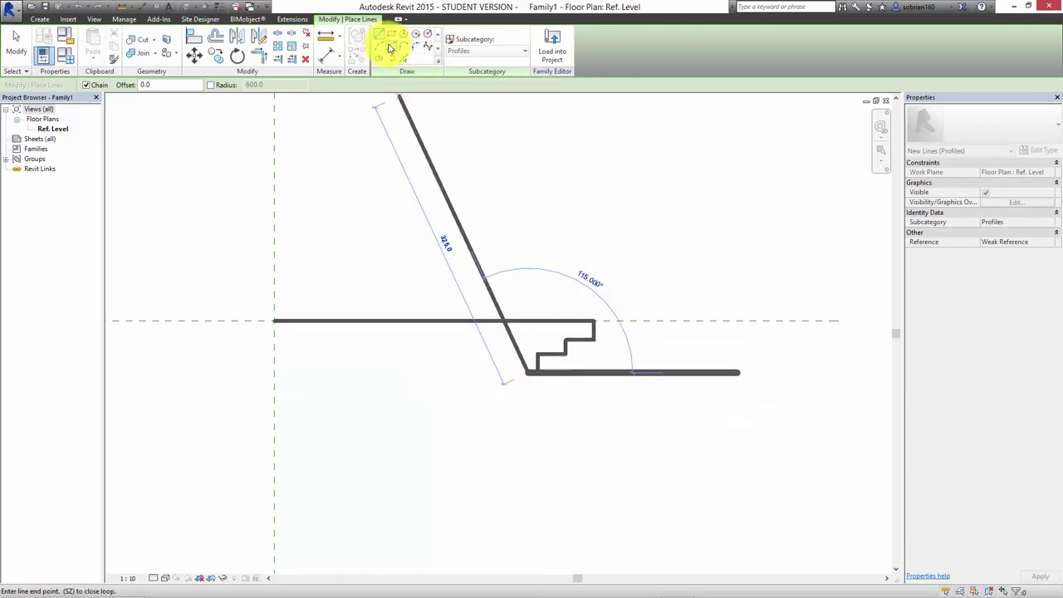
- Add an outward-bulging start-end-radius arc of about 46 mm radius below the last small step of the profile
{"action": "left_click", "coordinate": [379, 46]}
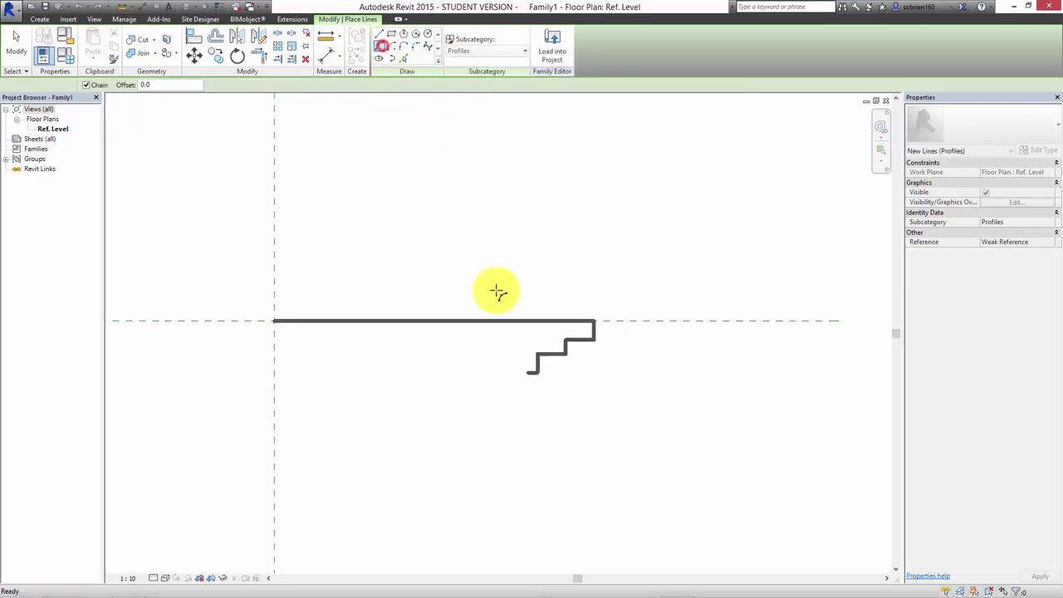
{"action": "left_click", "coordinate": [498, 417]}
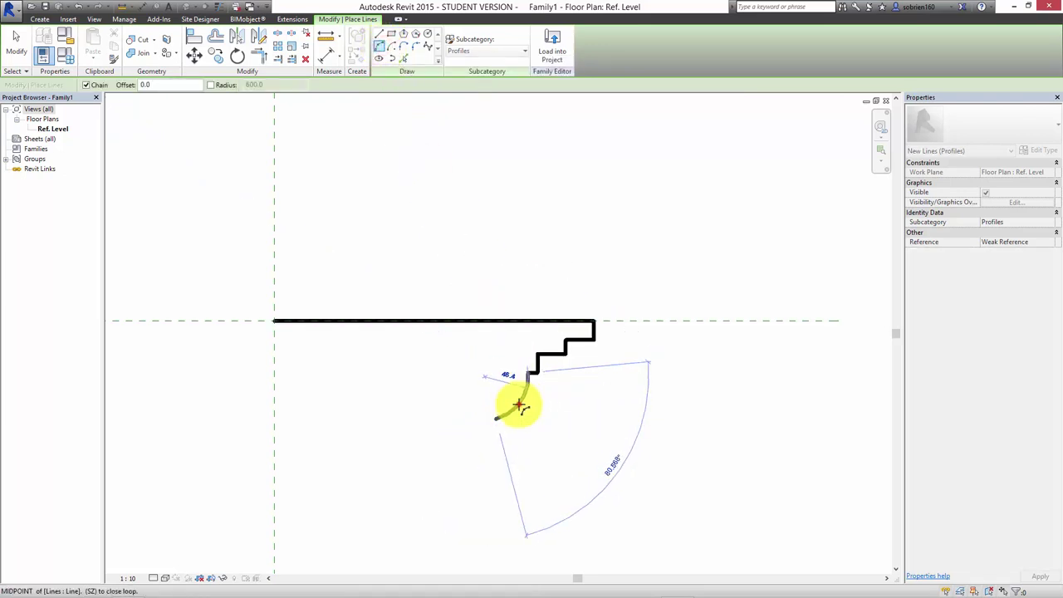
{"action": "left_click", "coordinate": [516, 404]}
- Draw a vertical line down from the arc's end, followed by two inward steps about 25 mm and 20 mm deep
{"action": "left_click", "coordinate": [381, 35]}
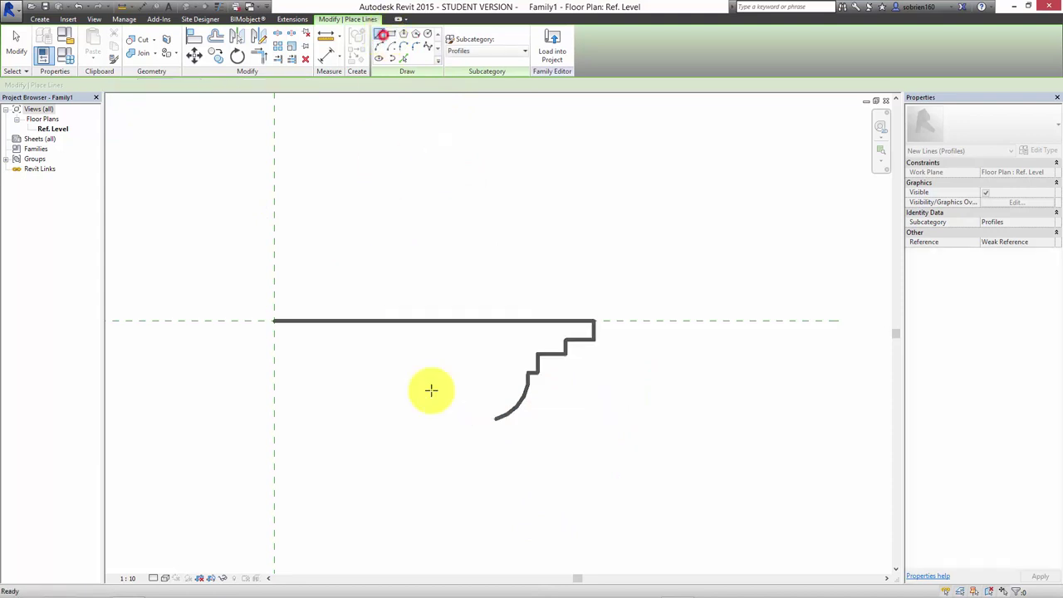
{"action": "left_click", "coordinate": [495, 468]}
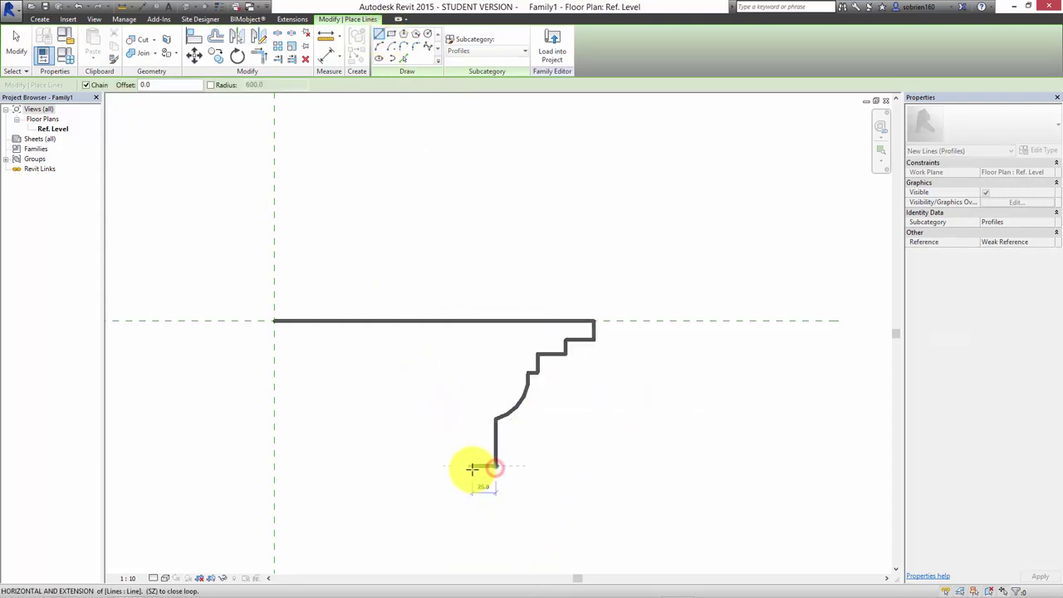
{"action": "left_click", "coordinate": [471, 468]}
{"action": "left_click", "coordinate": [470, 490]}
{"action": "left_click", "coordinate": [452, 488]}
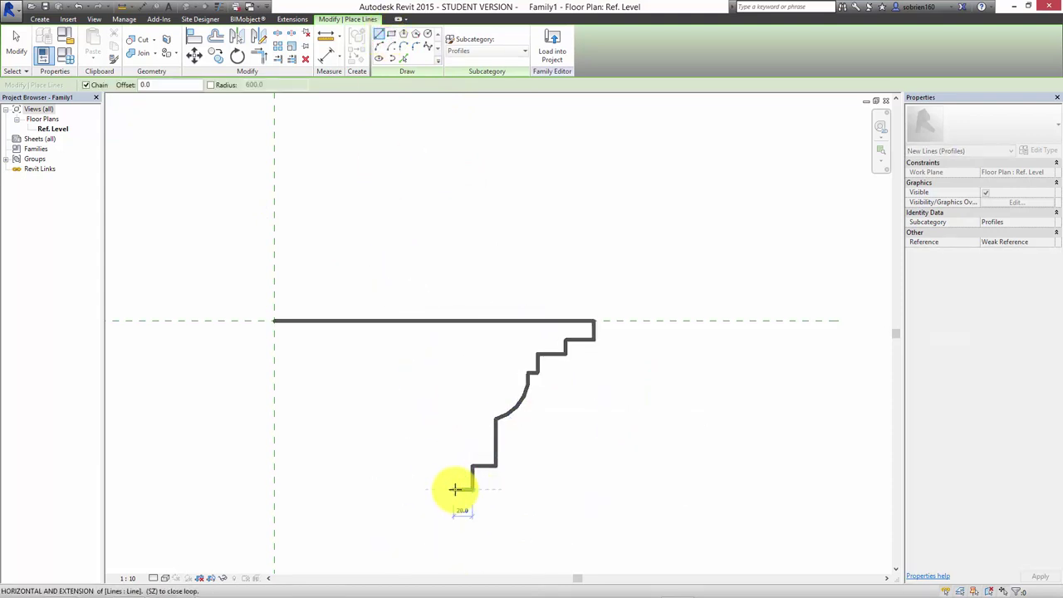
{"action": "left_click", "coordinate": [452, 508]}
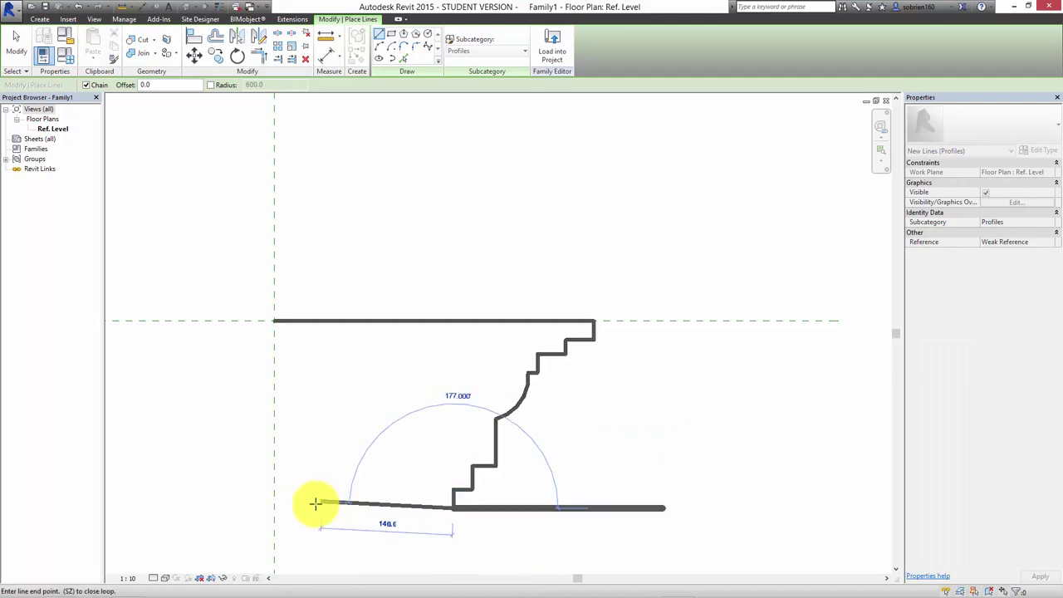
- Close the profile with a bottom edge about 191 mm long and a vertical edge about 199 mm long along the centre reference plane
{"action": "left_click", "coordinate": [275, 508]}
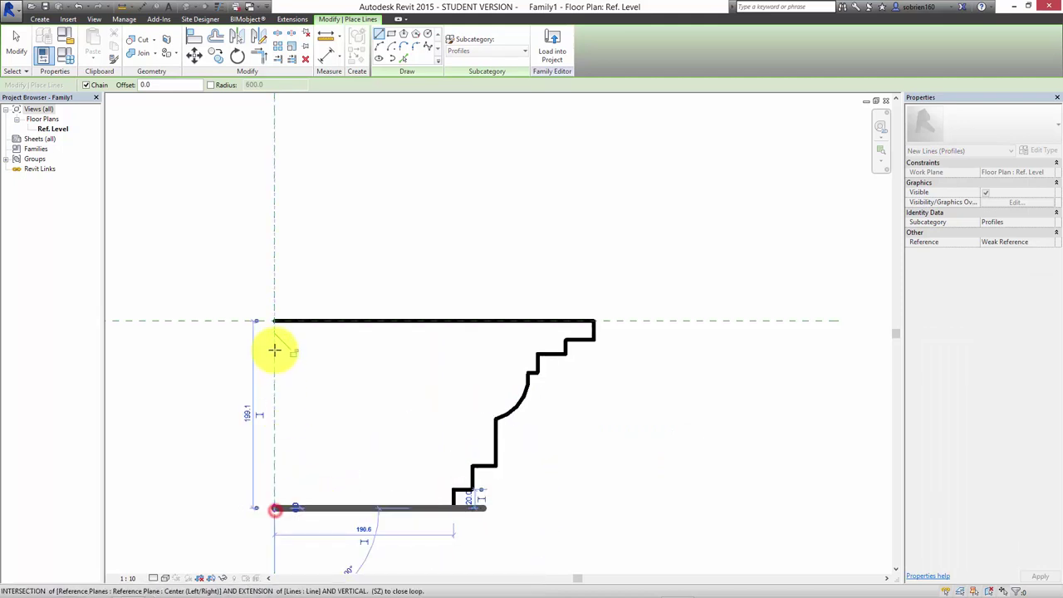
{"action": "left_click", "coordinate": [274, 321]}
{"action": "key", "text": "Escape"}
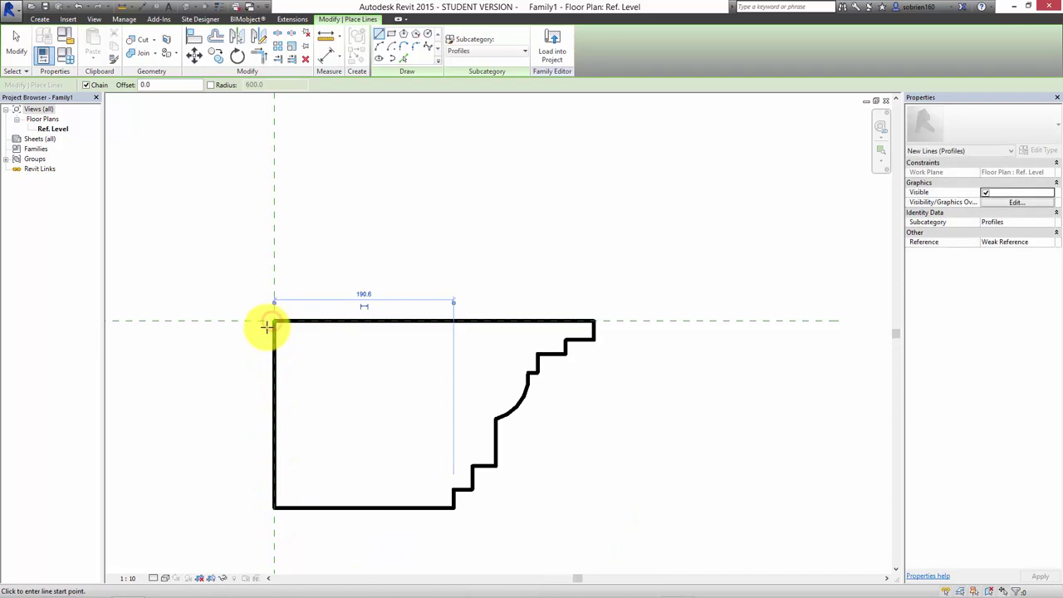
{"action": "key", "text": "Escape"}
{"action": "middle_click_drag", "start_coordinate": [307, 324], "coordinate": [307, 324]}
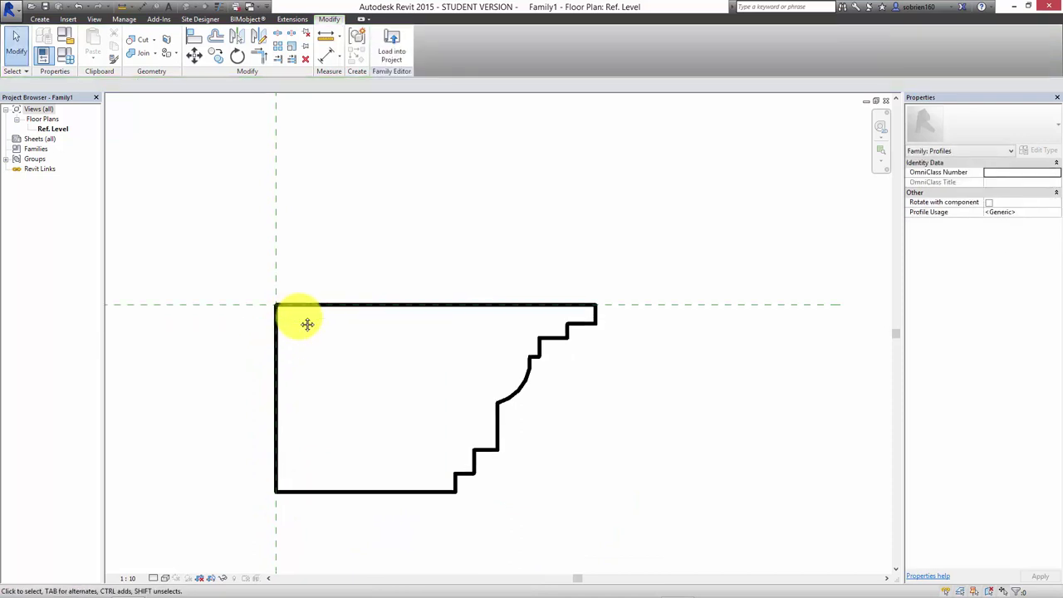
{"action": "scroll", "coordinate": [365, 263], "scroll_direction": "down", "scroll_amount": 3}
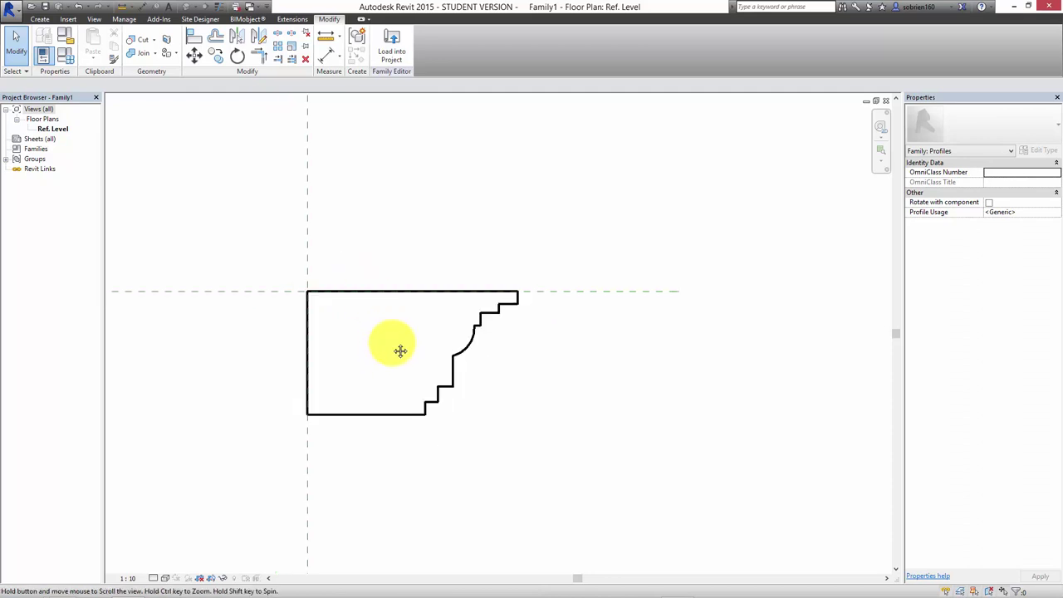
{"action": "middle_click_drag", "start_coordinate": [527, 385], "coordinate": [517, 407]}
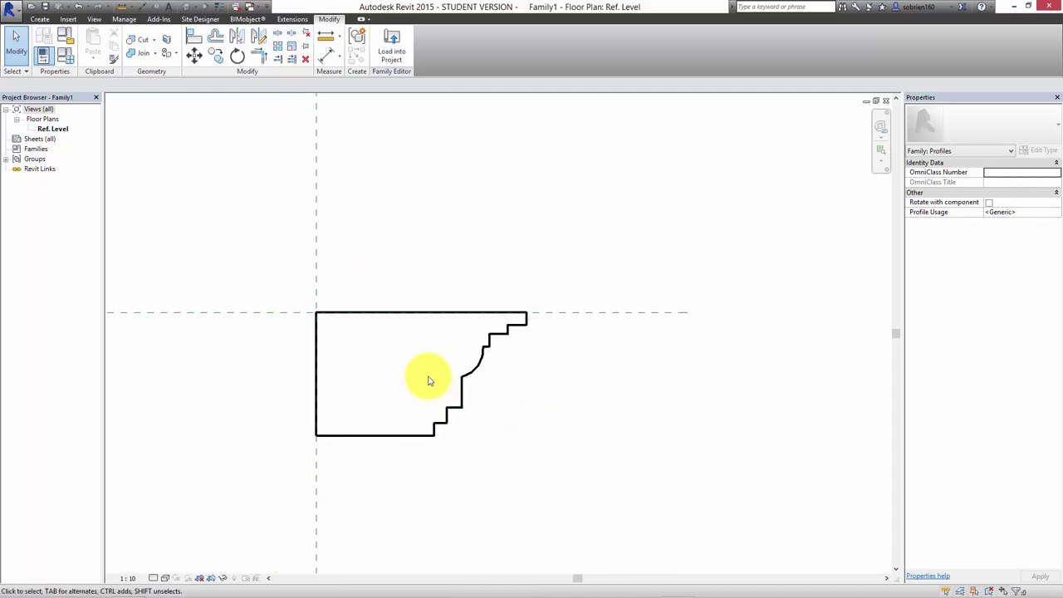
{"action": "middle_click_drag", "start_coordinate": [200, 228], "coordinate": [211, 243]}
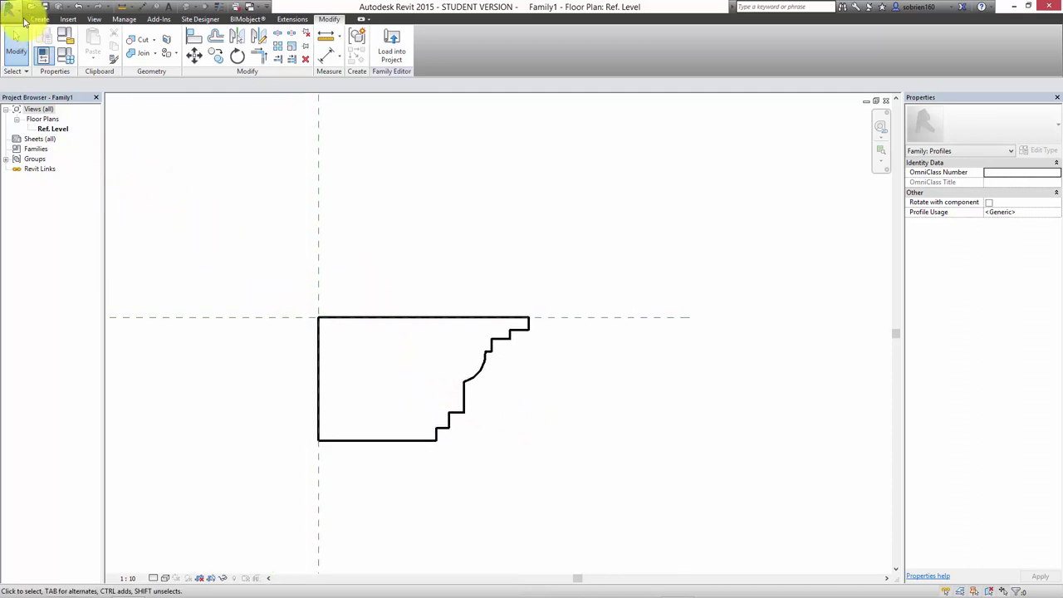
- Save the profile family to the Desktop as Cornice Profile
{"action": "left_click", "coordinate": [18, 15]}
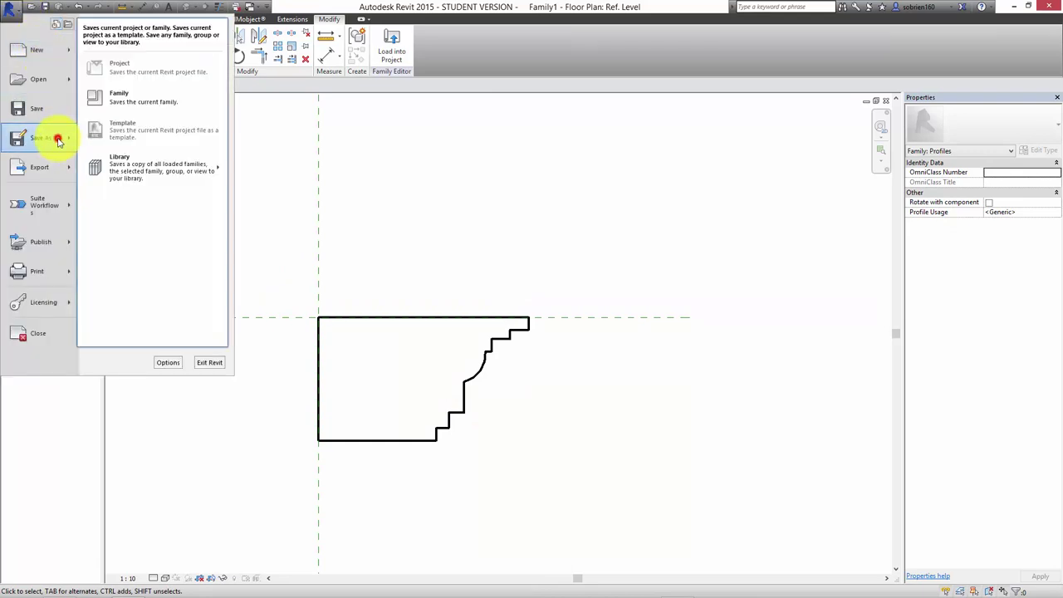
{"action": "left_click", "coordinate": [356, 213]}
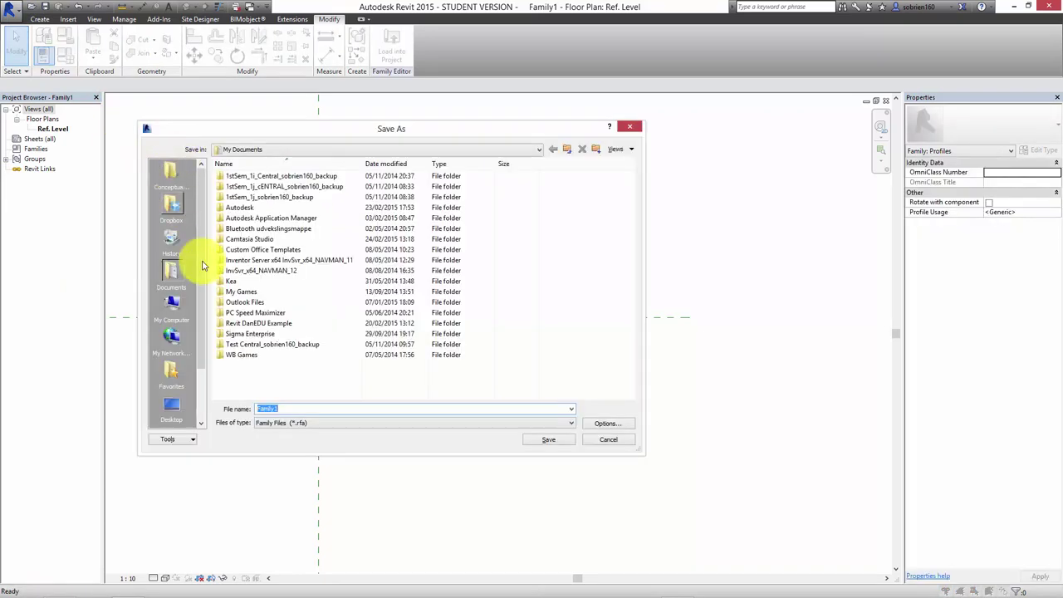
{"action": "left_click", "coordinate": [170, 404]}
{"action": "double_click", "coordinate": [277, 409]}
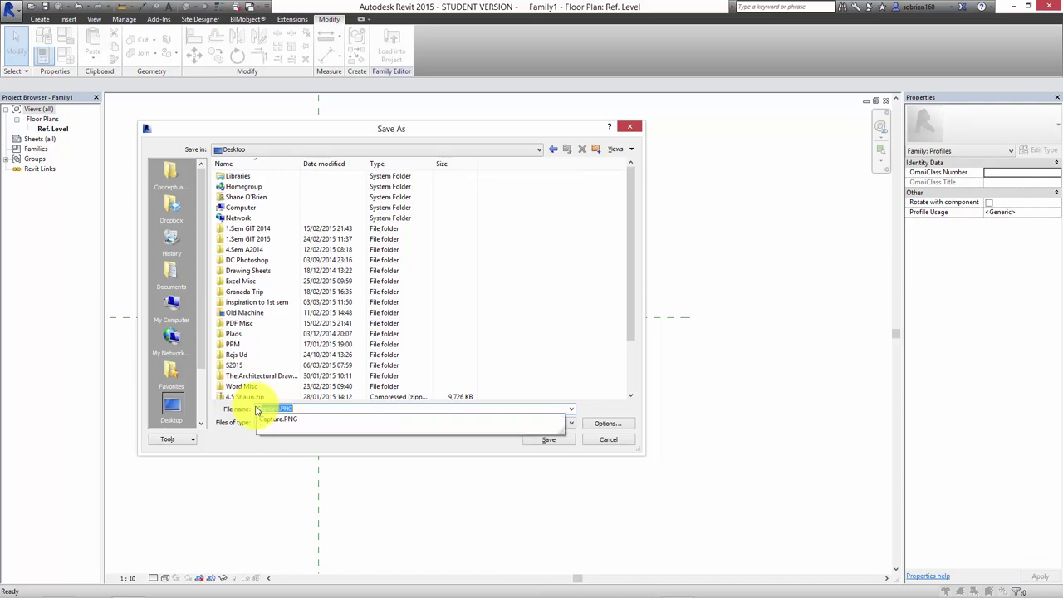
{"action": "type", "text": "Sk"}
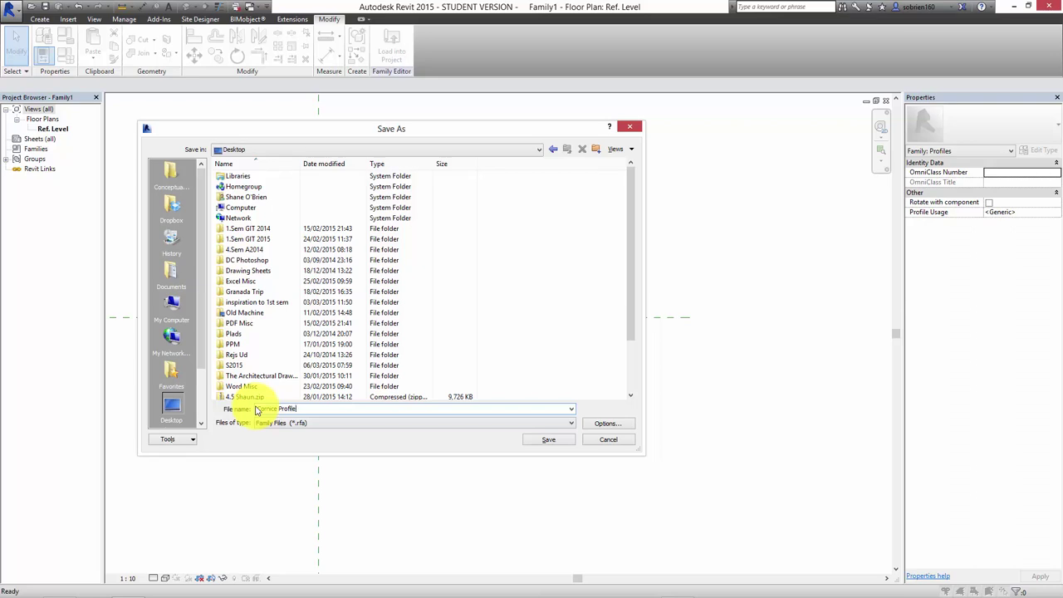
{"action": "left_click", "coordinate": [557, 439]}
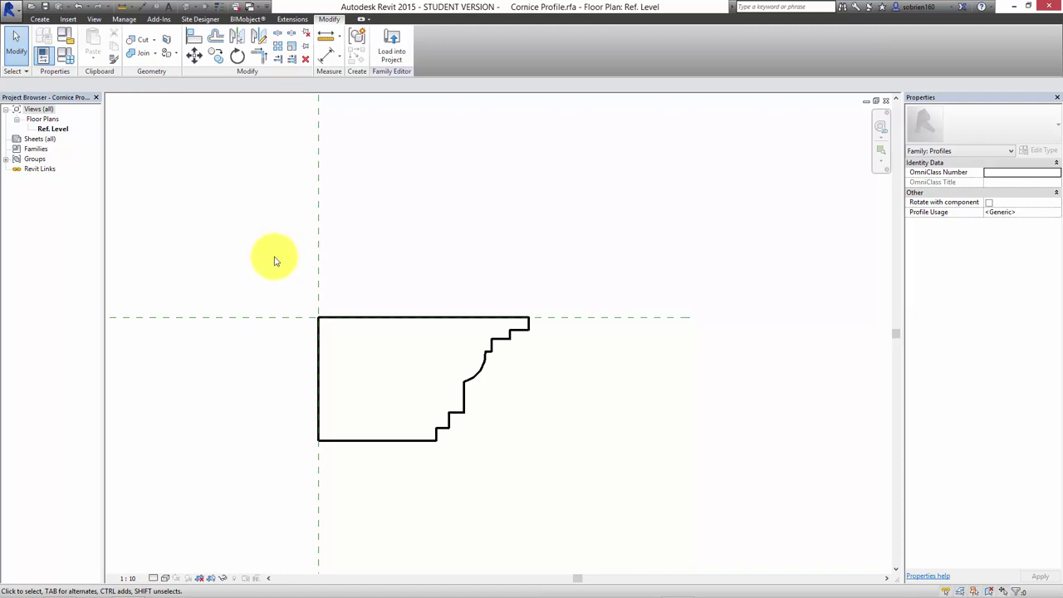
- Load the cornice profile family into the 1st sem intro.rvt project and open the project's default 3D view
{"action": "left_click", "coordinate": [394, 49]}
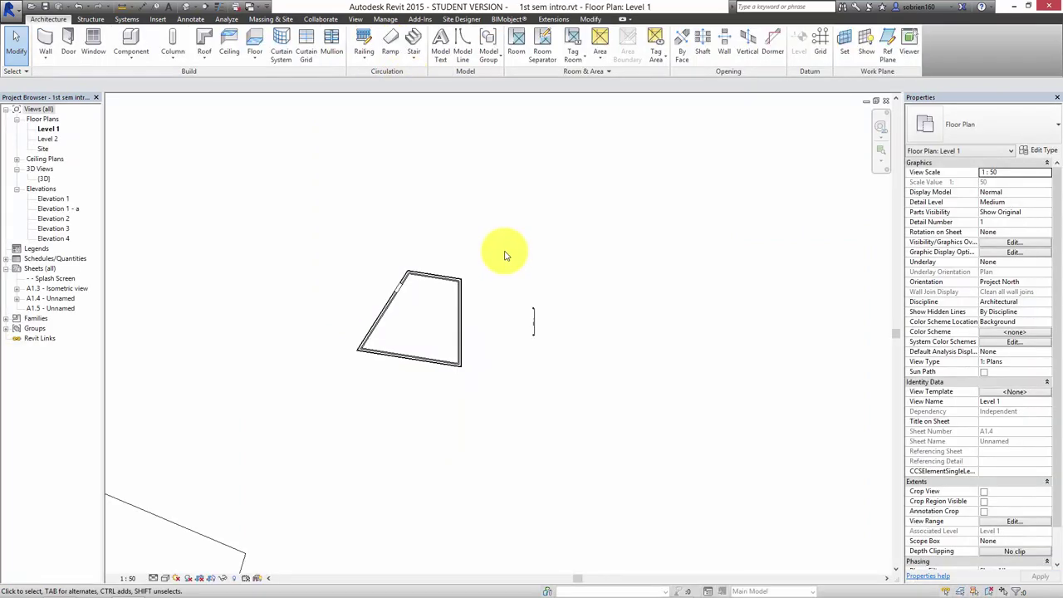
{"action": "middle_click_drag", "start_coordinate": [522, 268], "coordinate": [548, 280]}
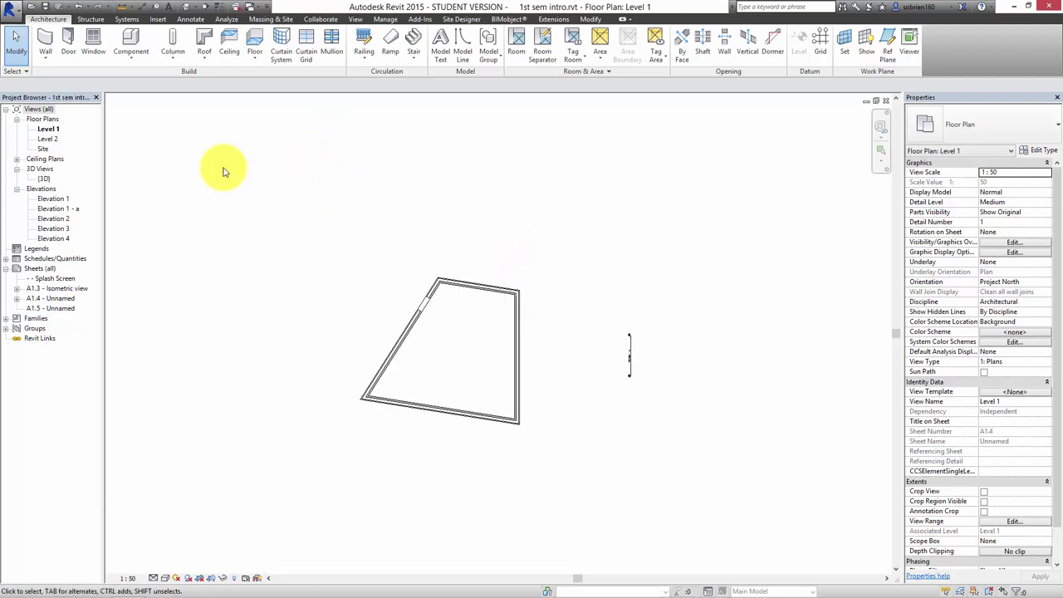
{"action": "left_click", "coordinate": [189, 6]}
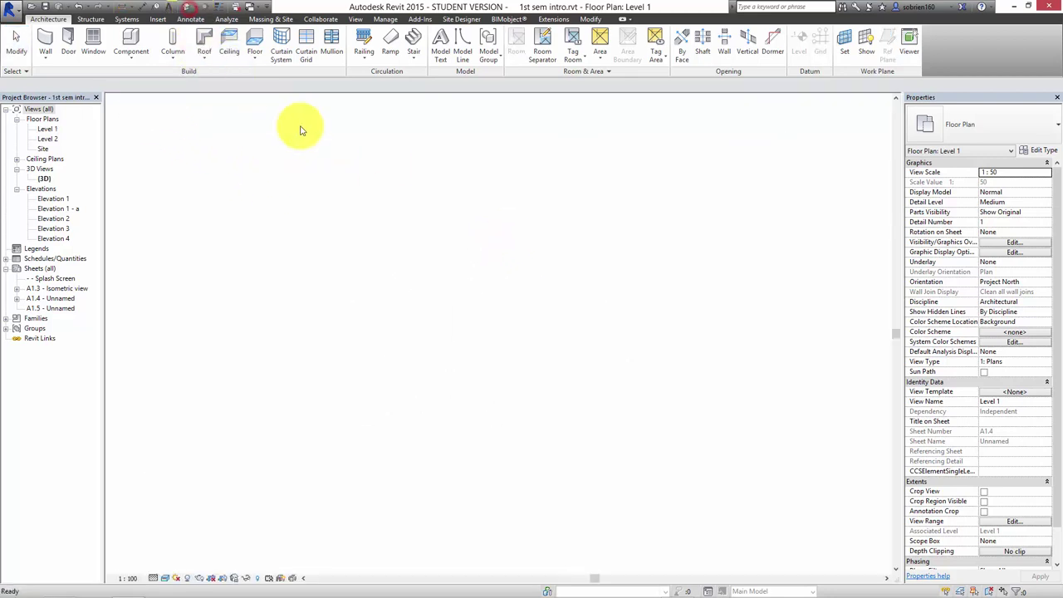
- Set the profile in the Concrete Block 120x200mm wall sweep's type properties to Cornice Profile : Cornice Profile
{"action": "scroll", "coordinate": [166, 241], "scroll_direction": "up", "scroll_amount": 3}
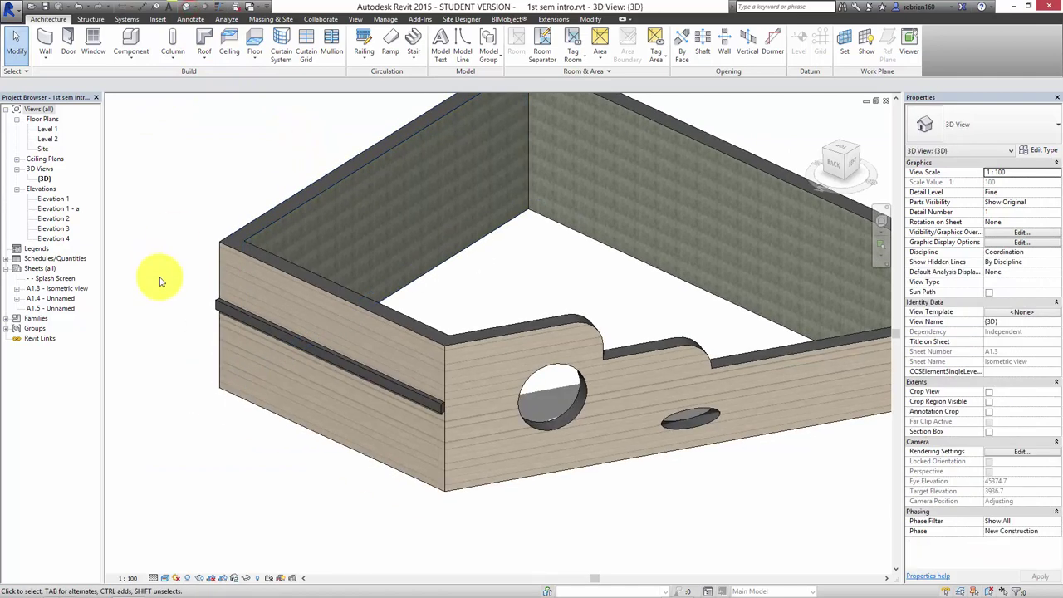
{"action": "scroll", "coordinate": [166, 281], "scroll_direction": "up", "scroll_amount": 2}
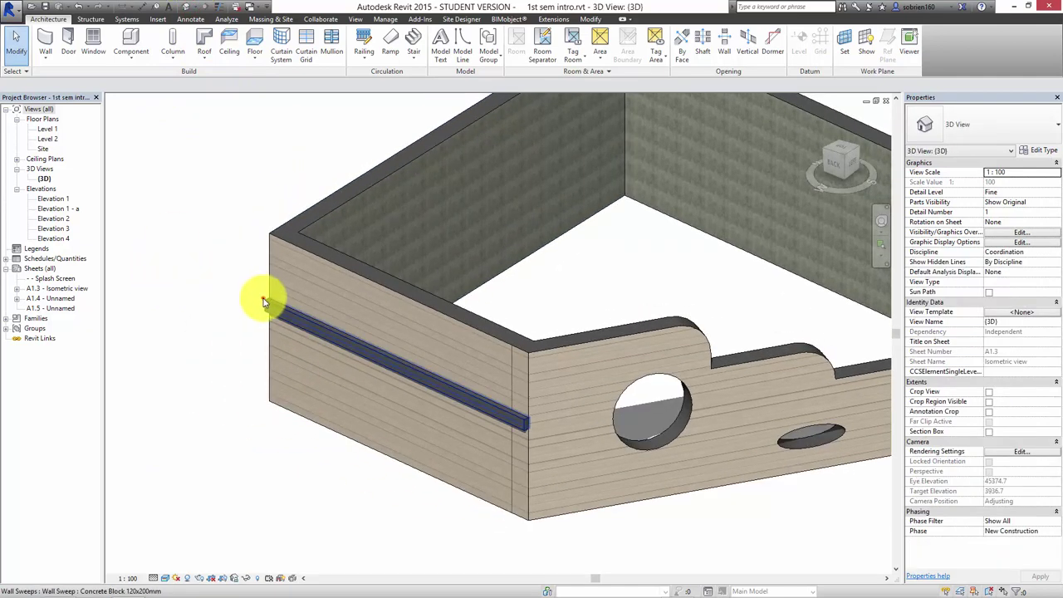
{"action": "left_click", "coordinate": [263, 298]}
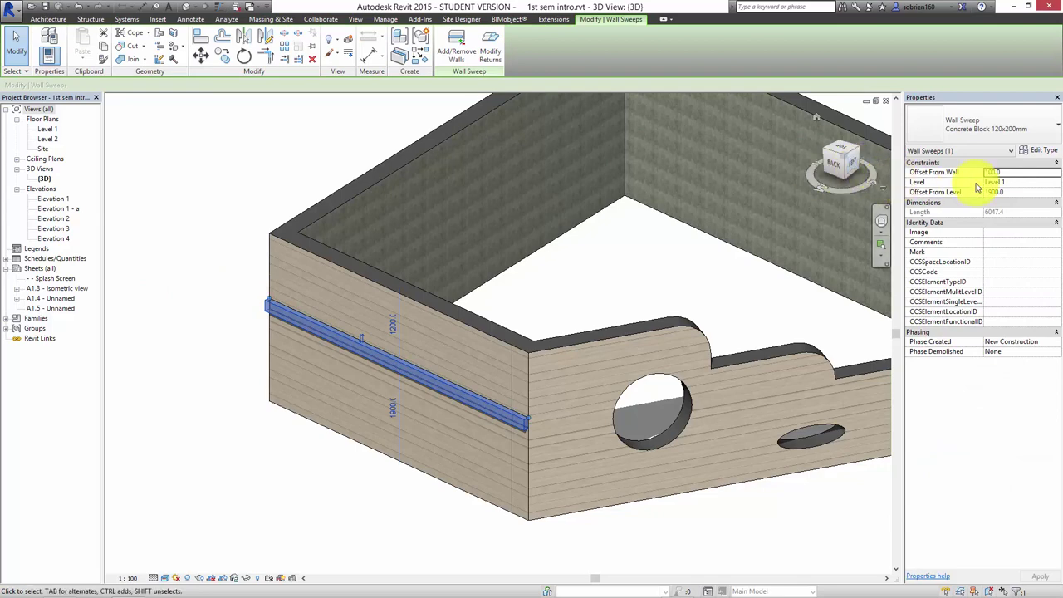
{"action": "left_click", "coordinate": [1039, 151]}
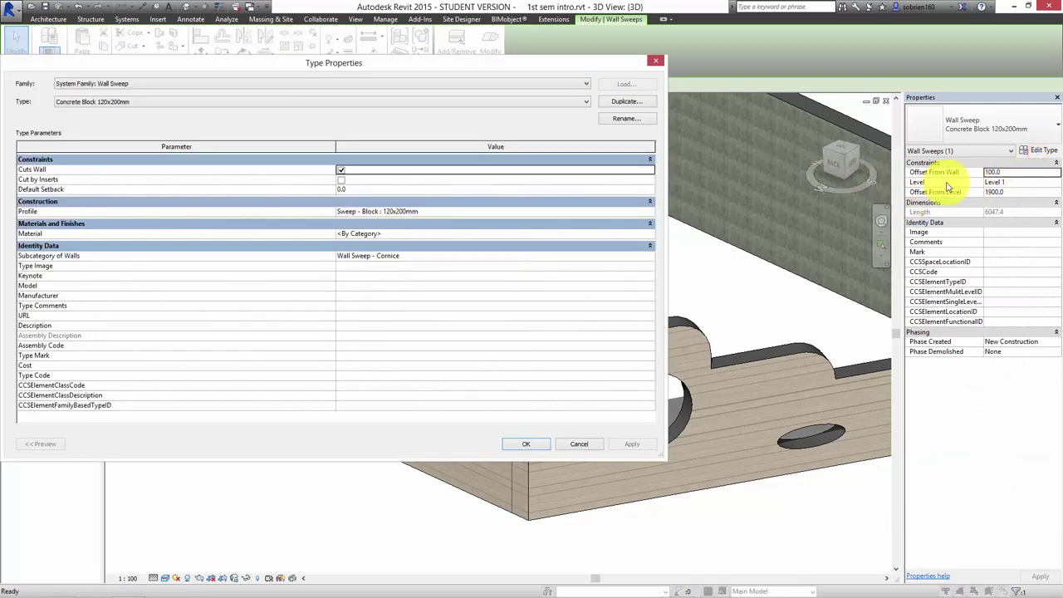
{"action": "left_click", "coordinate": [645, 212]}
{"action": "left_click", "coordinate": [649, 213]}
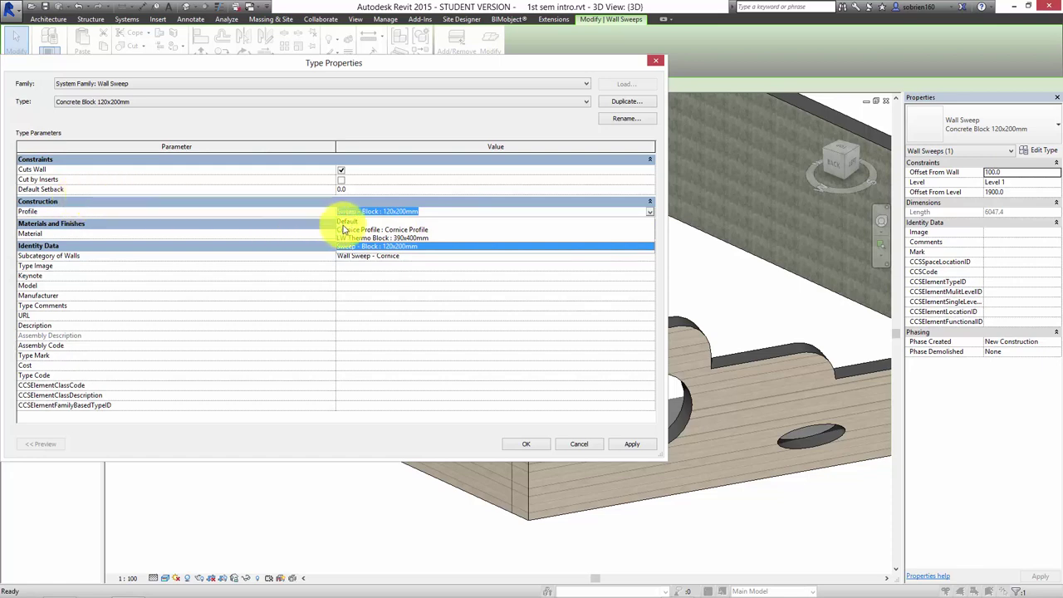
{"action": "left_click", "coordinate": [386, 230]}
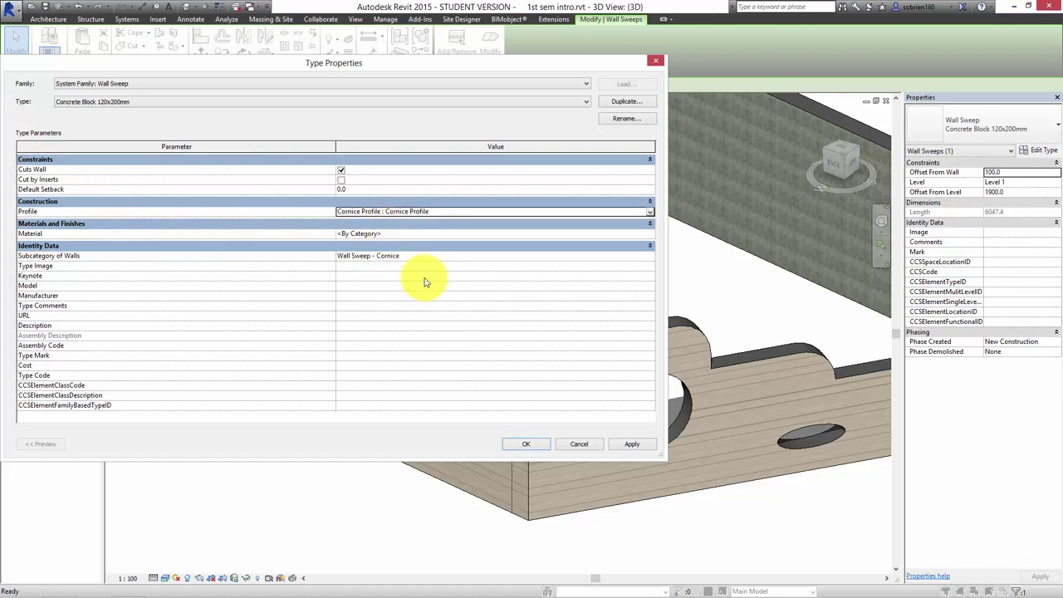
- Assign the Concrete, Lightweight material to the Concrete Block 120x200mm wall sweep type and apply the type changes
{"action": "left_click", "coordinate": [436, 235]}
{"action": "left_click", "coordinate": [651, 233]}
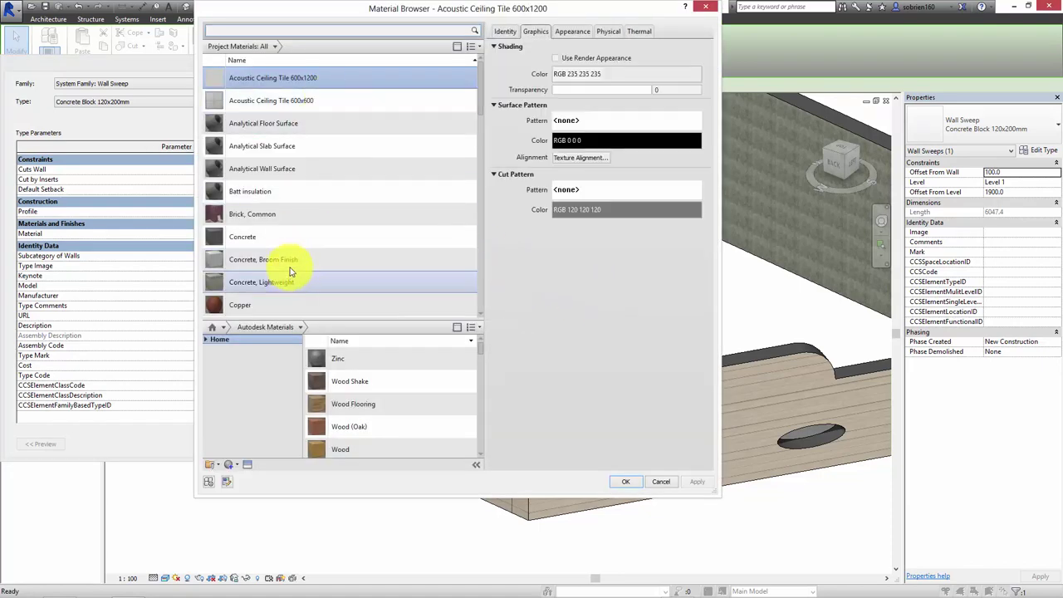
{"action": "left_click", "coordinate": [290, 281]}
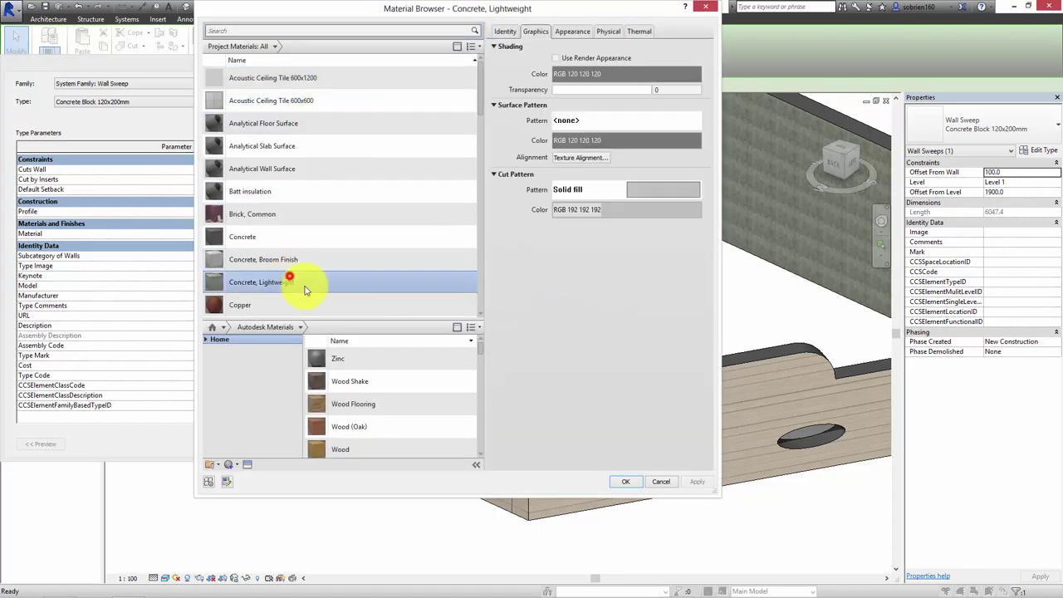
{"action": "left_click", "coordinate": [625, 481]}
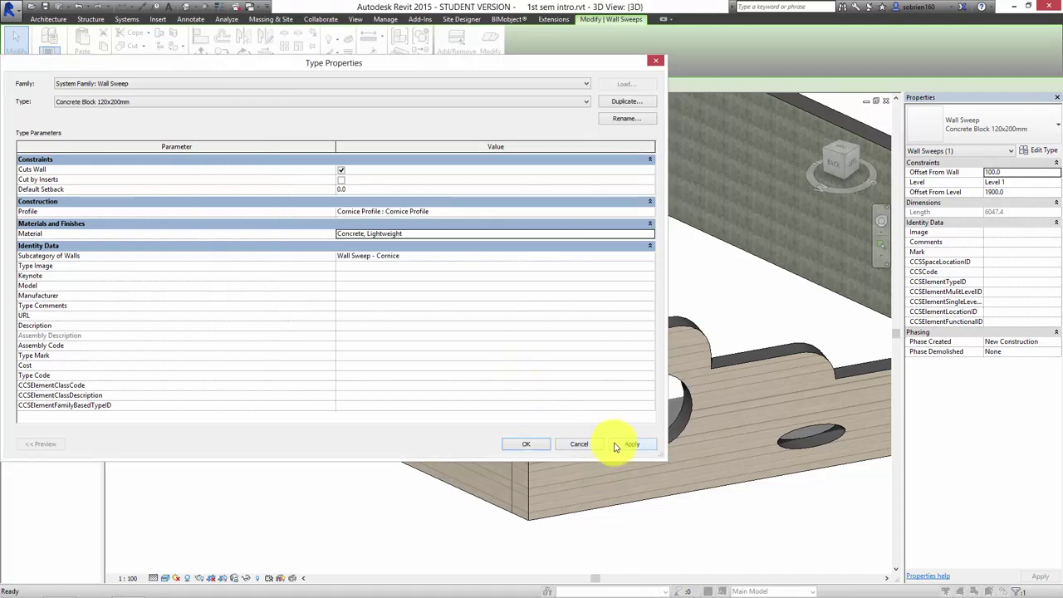
{"action": "left_click_drag", "start_coordinate": [542, 67], "coordinate": [637, 48]}
{"action": "left_click_drag", "start_coordinate": [836, 56], "coordinate": [780, 54]}
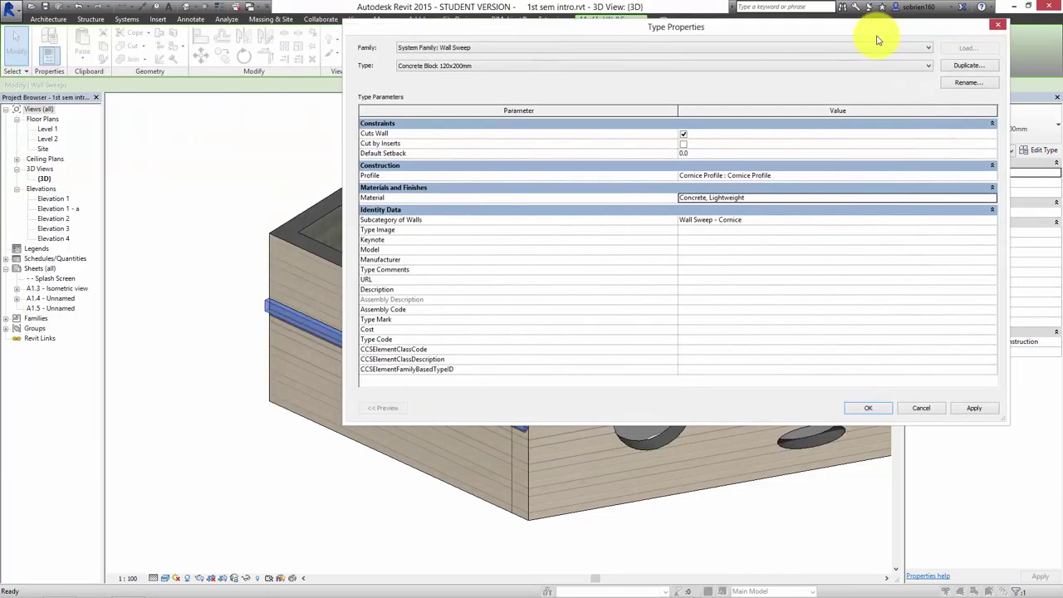
{"action": "left_click", "coordinate": [963, 412]}
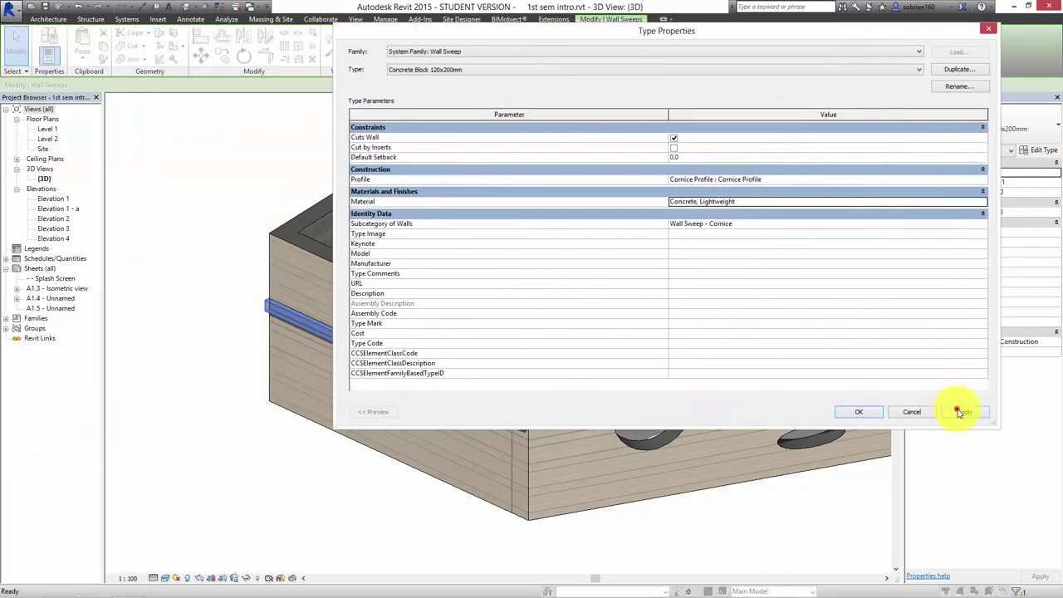
{"action": "left_click", "coordinate": [847, 413]}
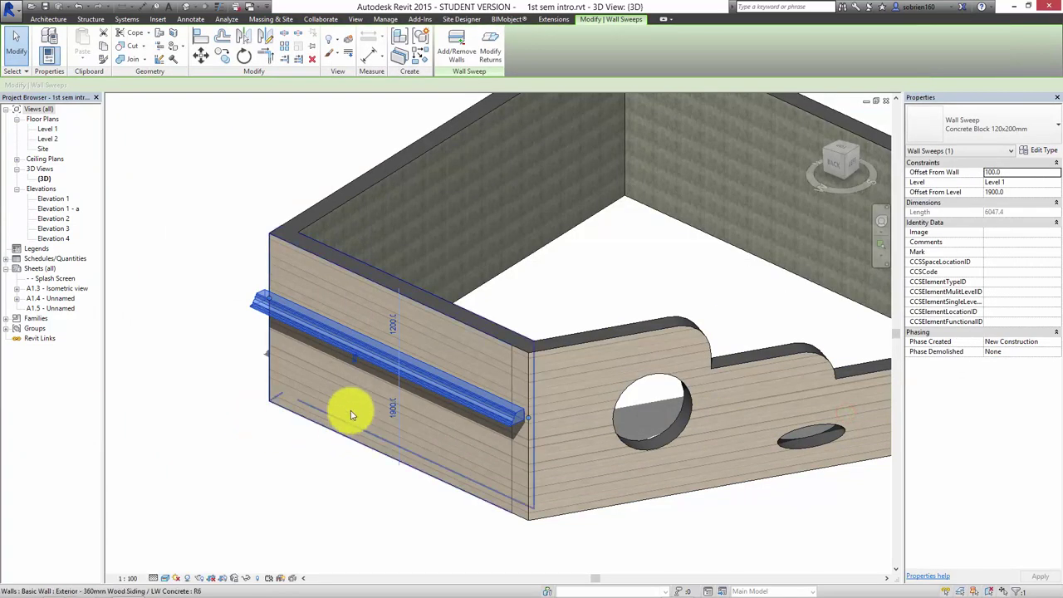
- Flip the cornice wall sweep vertically on the wall, deselect it, and inspect its moulded end and underside
{"action": "scroll", "coordinate": [351, 402], "scroll_direction": "up", "scroll_amount": 5}
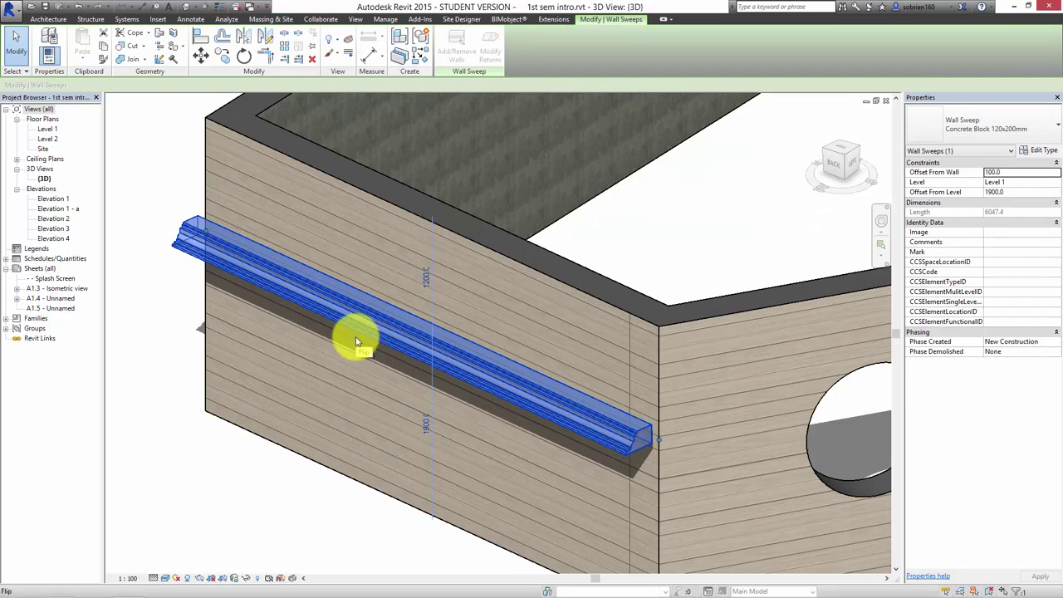
{"action": "left_click", "coordinate": [148, 334]}
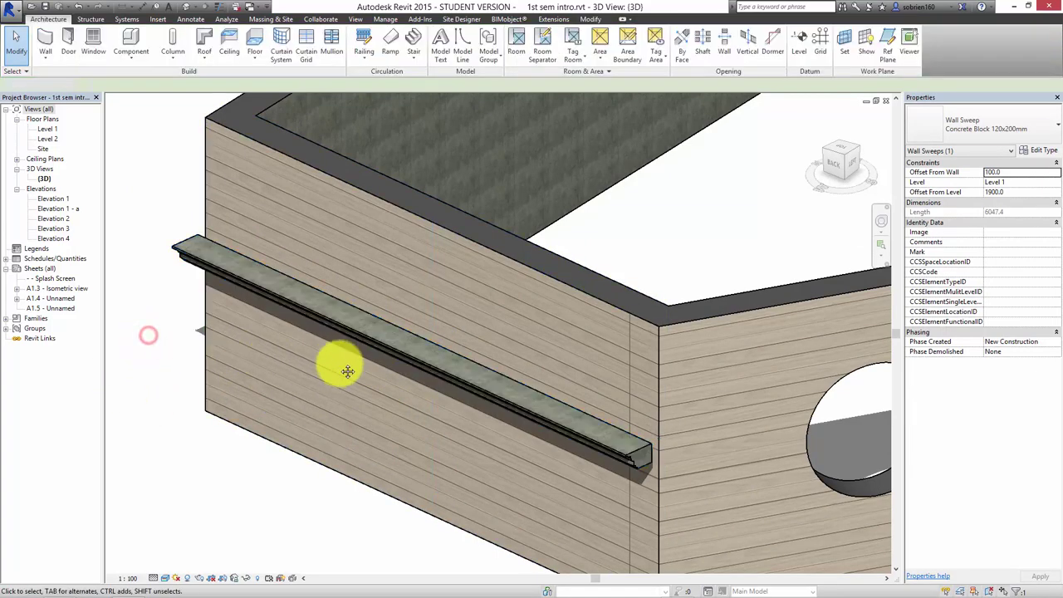
{"action": "scroll", "coordinate": [672, 463], "scroll_direction": "down", "scroll_amount": 1}
{"action": "middle_click_drag", "start_coordinate": [653, 427], "coordinate": [266, 321], "text": "shift"}
{"action": "scroll", "coordinate": [316, 356], "scroll_direction": "up", "scroll_amount": 5}
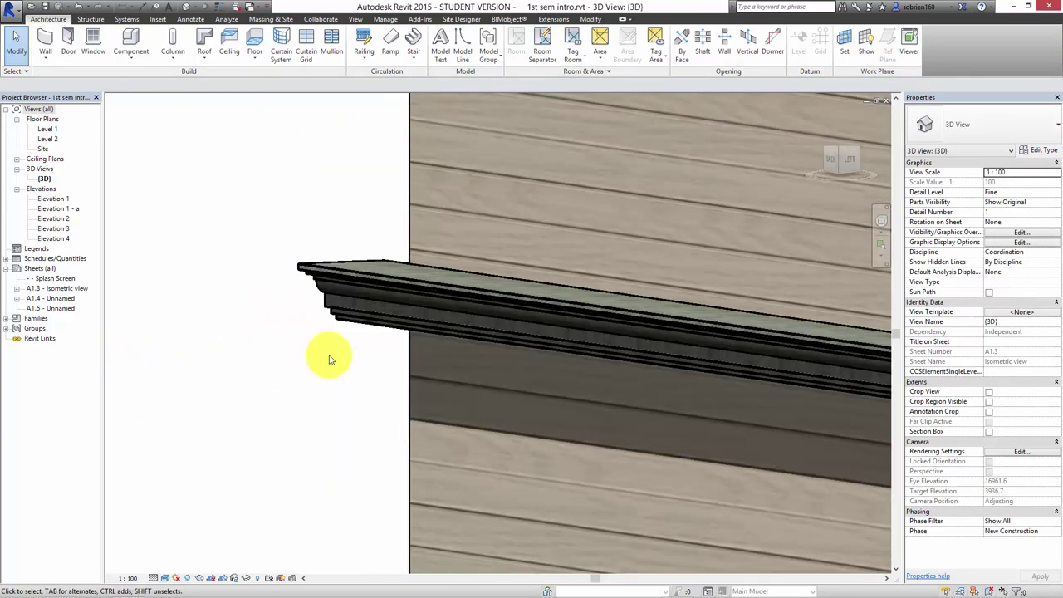
{"action": "scroll", "coordinate": [329, 358], "scroll_direction": "down", "scroll_amount": 4}
{"action": "middle_click_drag", "start_coordinate": [332, 356], "coordinate": [422, 374], "text": "shift"}
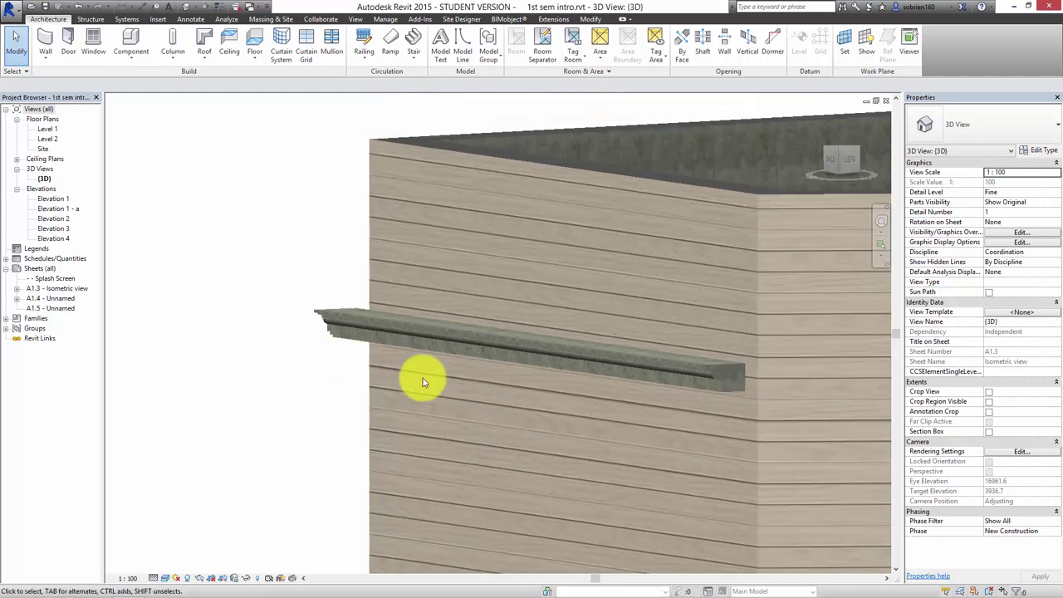
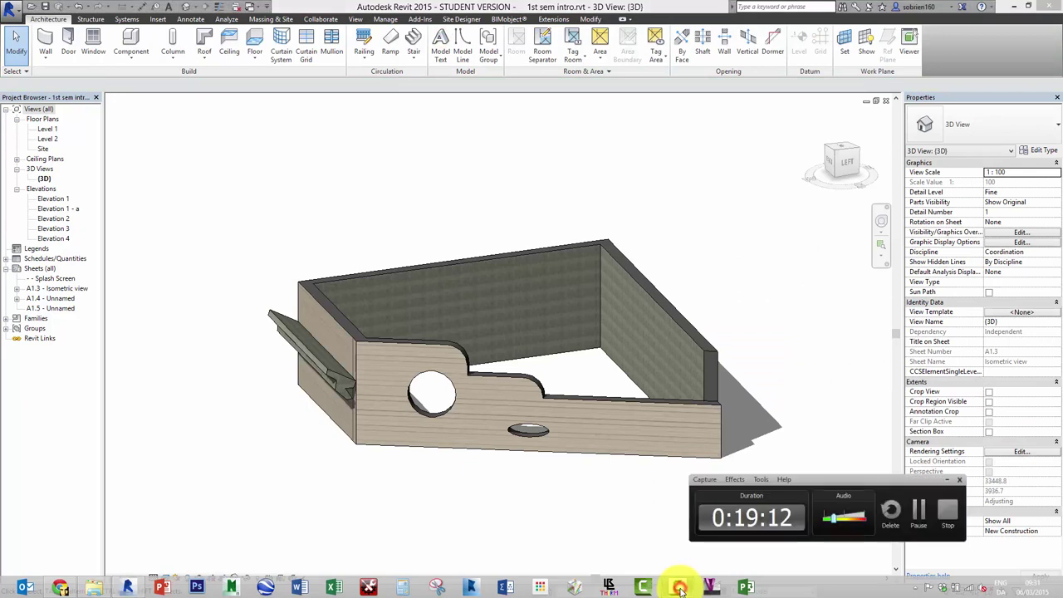
- Create a stair by sketch with one straight run about 5040 mm long beside the walls, from Level 1 to Level 2
{"action": "left_click", "coordinate": [679, 588]}
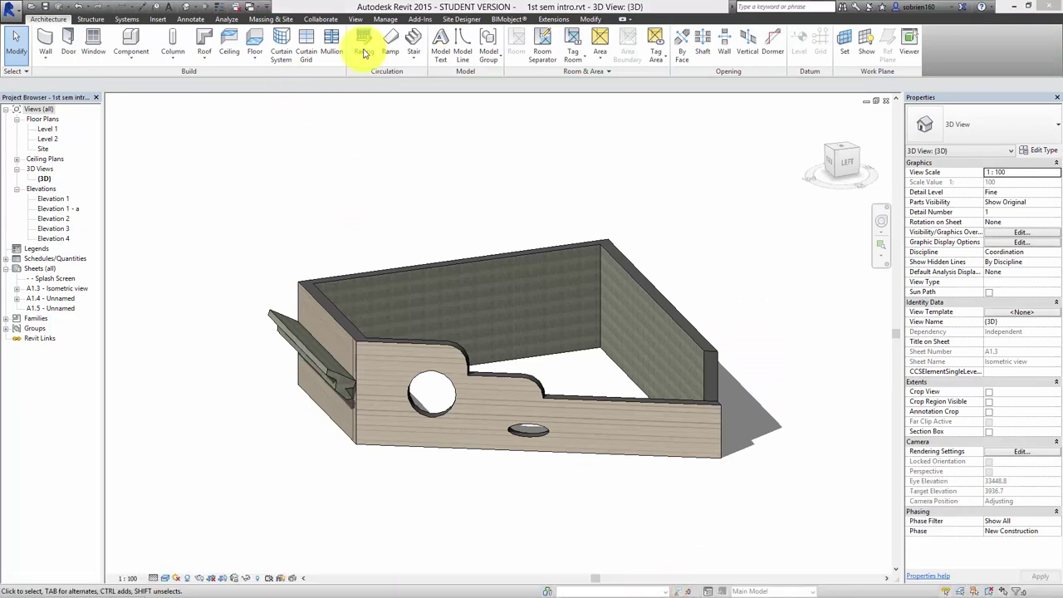
{"action": "left_click", "coordinate": [414, 60]}
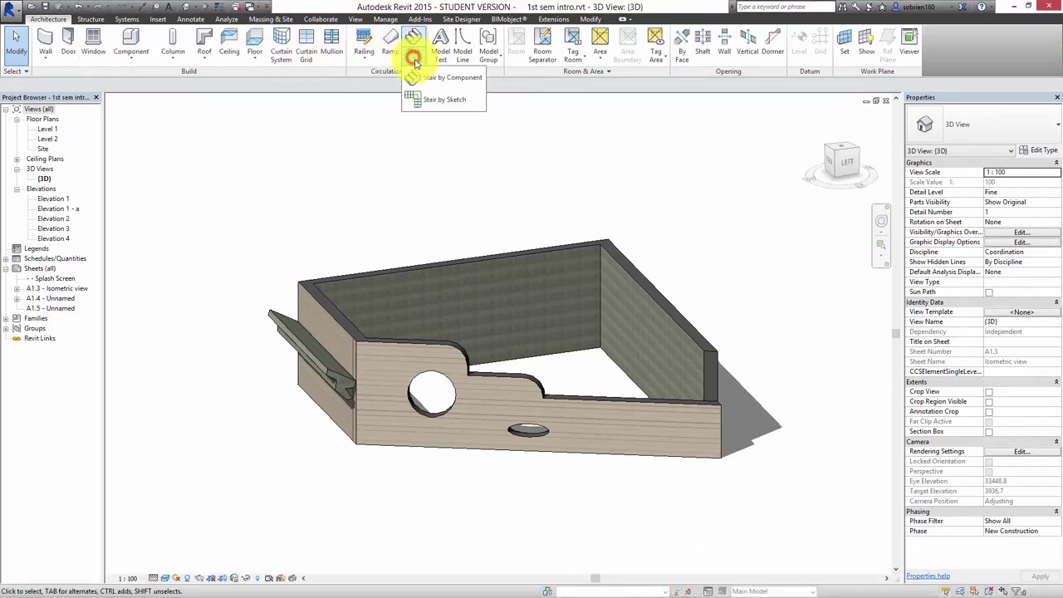
{"action": "left_click", "coordinate": [435, 99]}
{"action": "scroll", "coordinate": [379, 161], "scroll_direction": "down", "scroll_amount": 2}
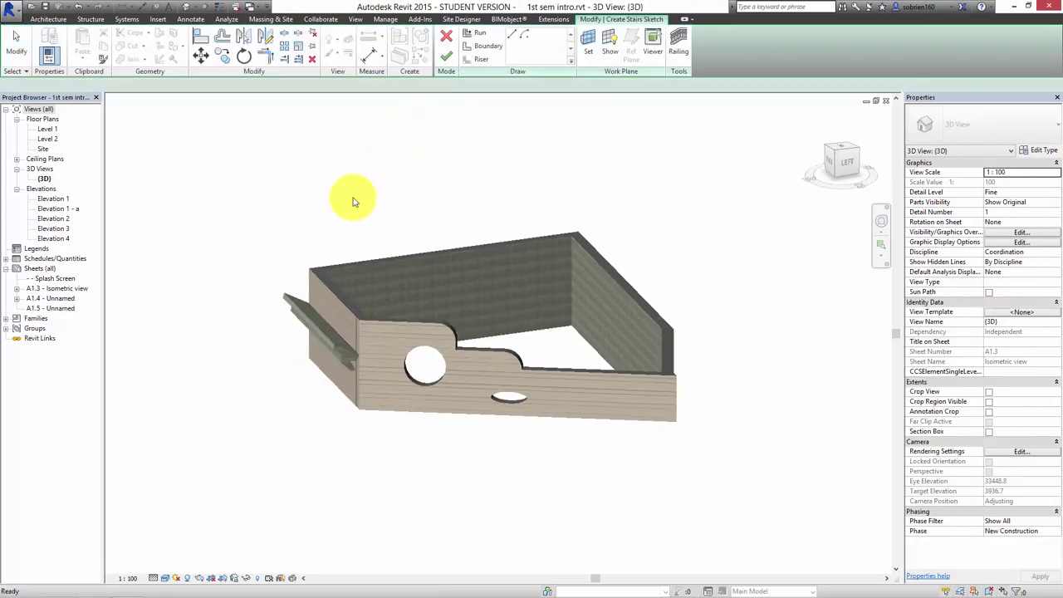
{"action": "middle_click_drag", "start_coordinate": [341, 206], "coordinate": [592, 171]}
{"action": "scroll", "coordinate": [587, 166], "scroll_direction": "down", "scroll_amount": 2}
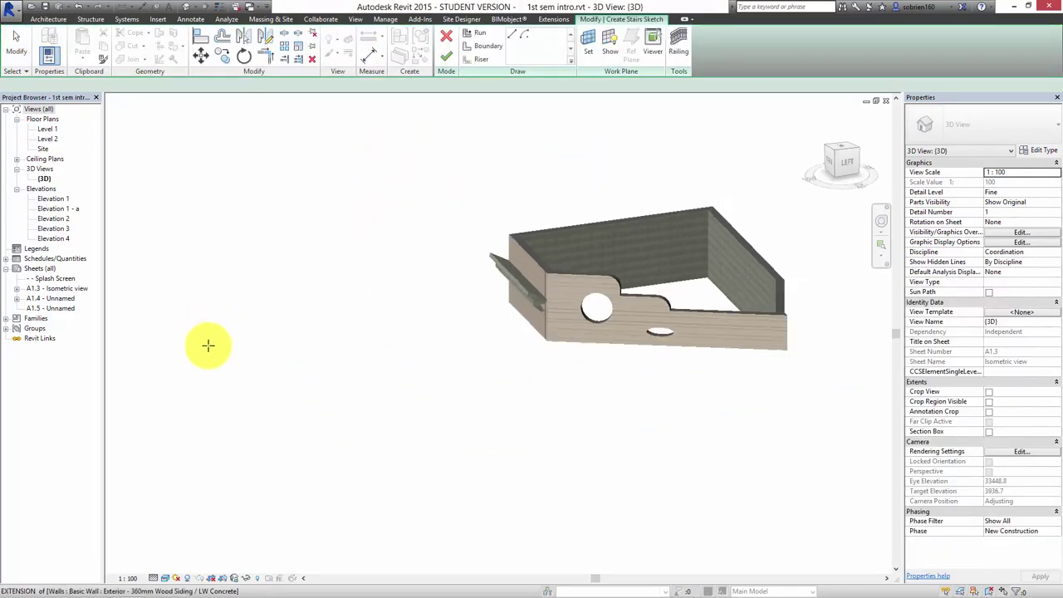
{"action": "left_click", "coordinate": [257, 327]}
{"action": "left_click", "coordinate": [303, 294]}
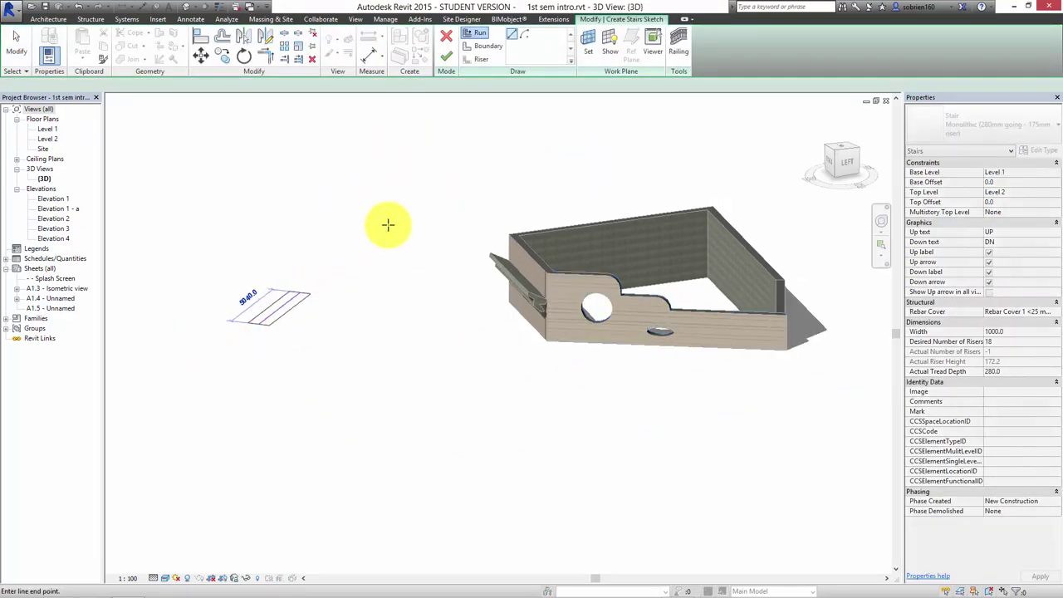
{"action": "key", "text": "Escape"}
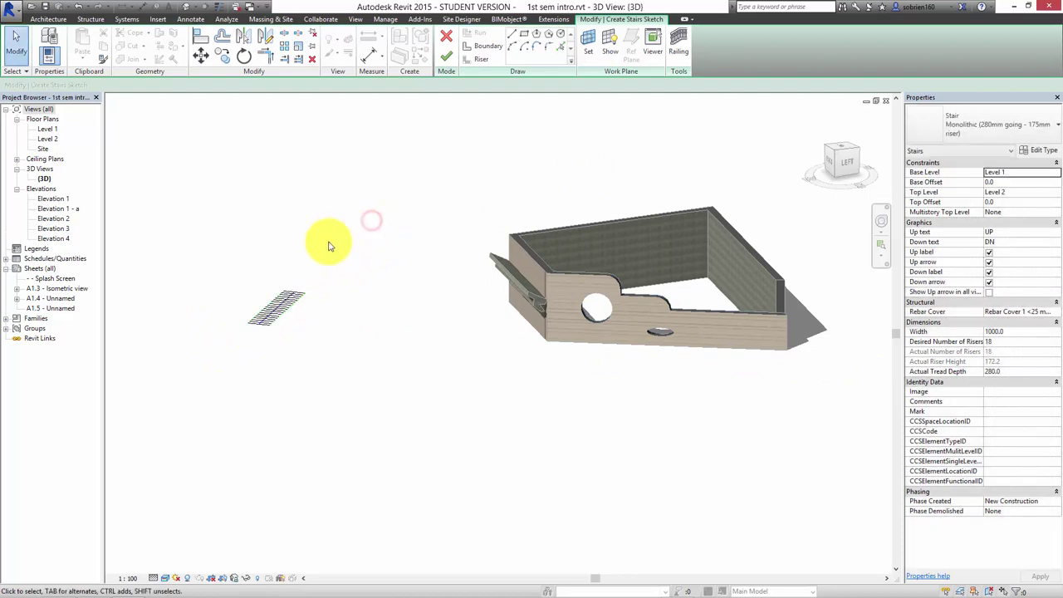
{"action": "left_click", "coordinate": [453, 61]}
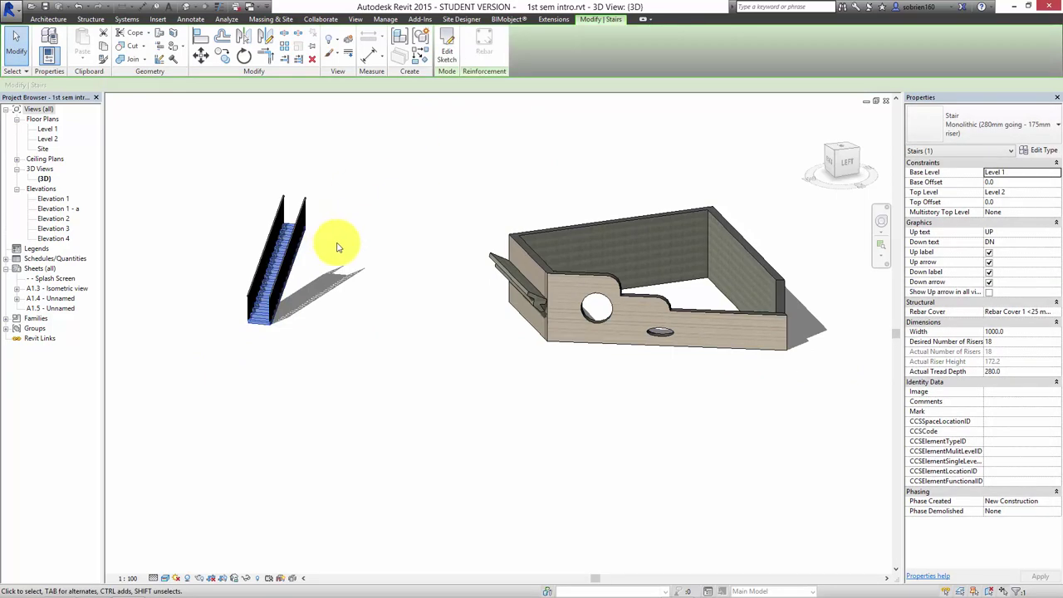
{"action": "middle_click_drag", "start_coordinate": [289, 280], "coordinate": [322, 381], "text": "shift"}
{"action": "key", "text": "Escape"}
- Change the profile of Rail 1 in the stair's 1100mm railing type to Cornice Profile : Cornice Profile
{"action": "scroll", "coordinate": [321, 381], "scroll_direction": "up", "scroll_amount": 8}
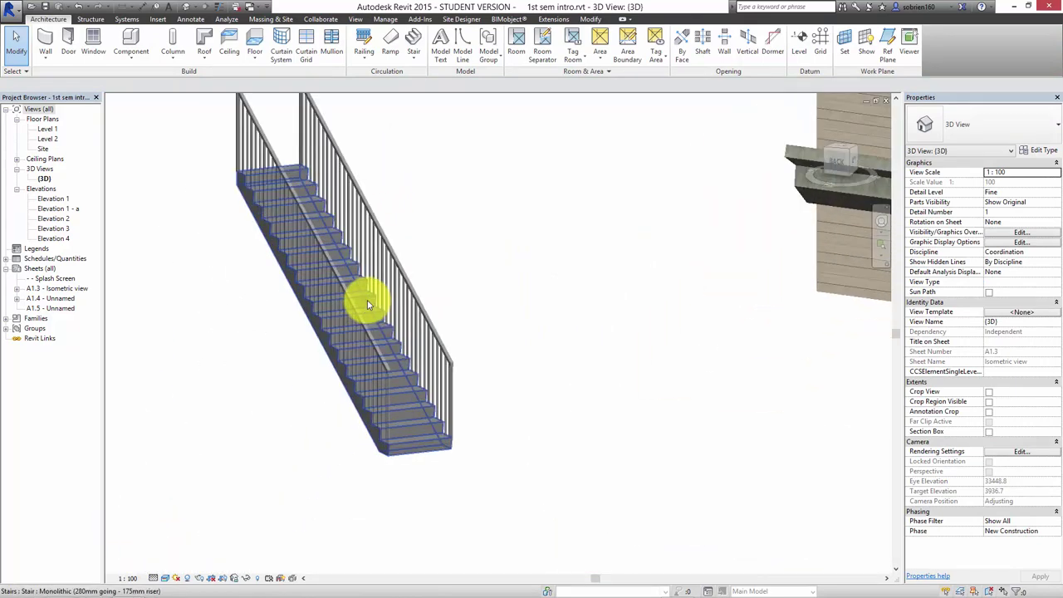
{"action": "scroll", "coordinate": [383, 342], "scroll_direction": "down", "scroll_amount": 5}
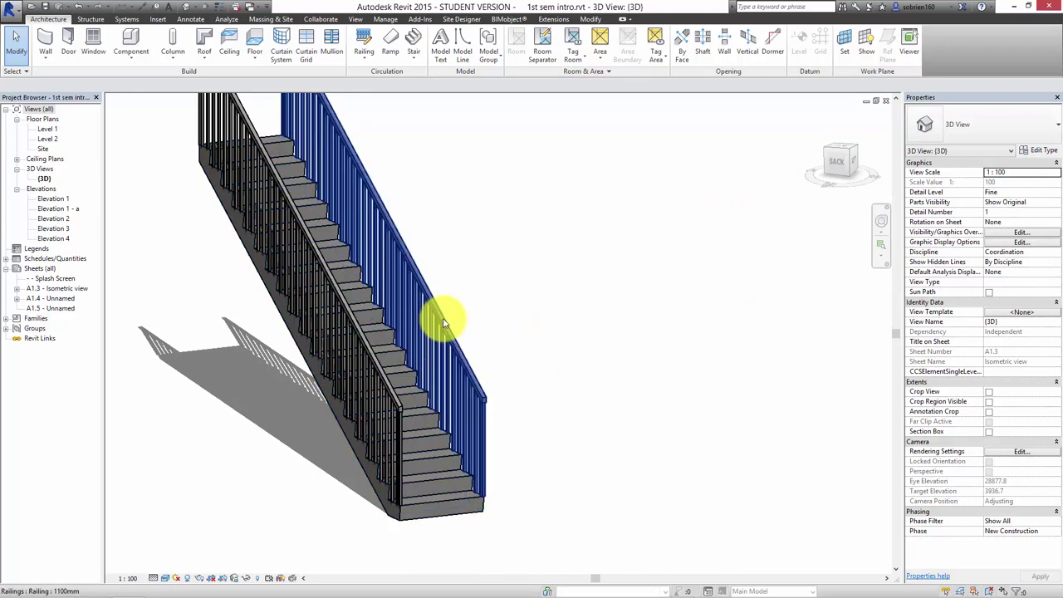
{"action": "scroll", "coordinate": [463, 363], "scroll_direction": "up", "scroll_amount": 6}
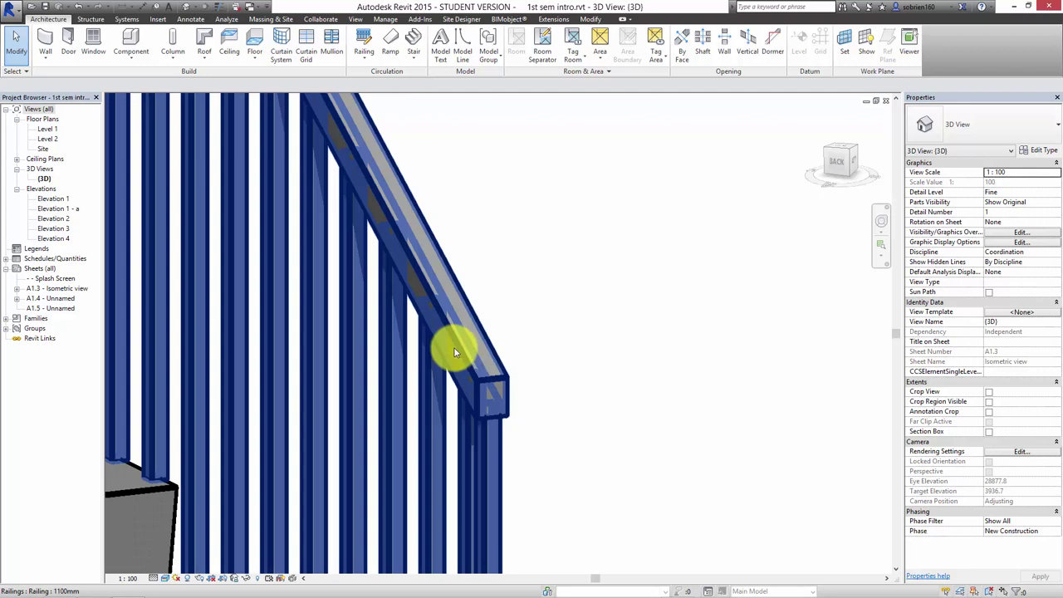
{"action": "left_click", "coordinate": [454, 351]}
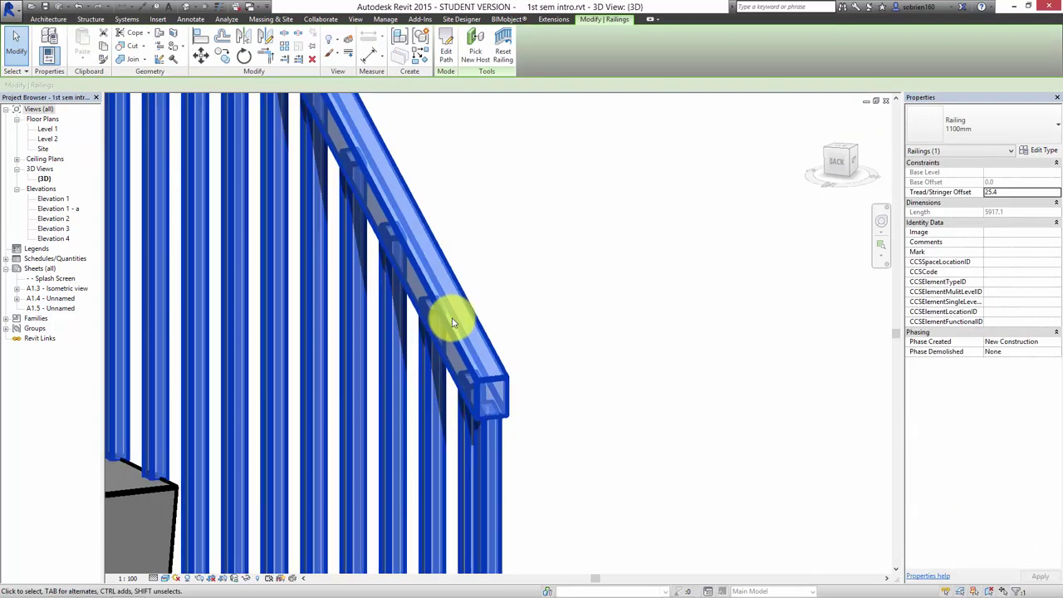
{"action": "scroll", "coordinate": [459, 316], "scroll_direction": "down", "scroll_amount": 3}
{"action": "middle_click_drag", "start_coordinate": [505, 315], "coordinate": [534, 277]}
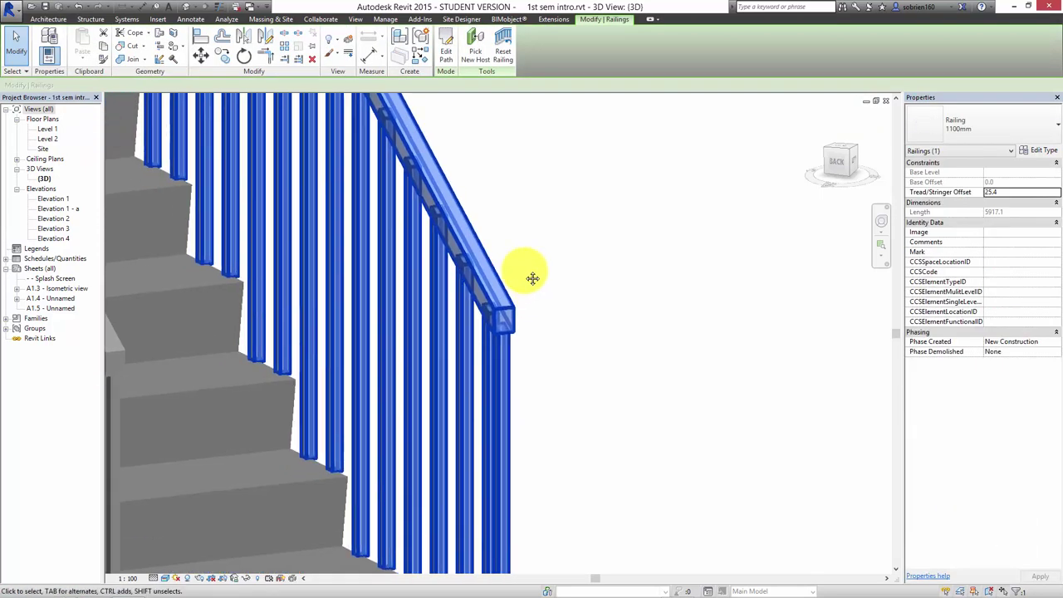
{"action": "left_click", "coordinate": [1037, 151]}
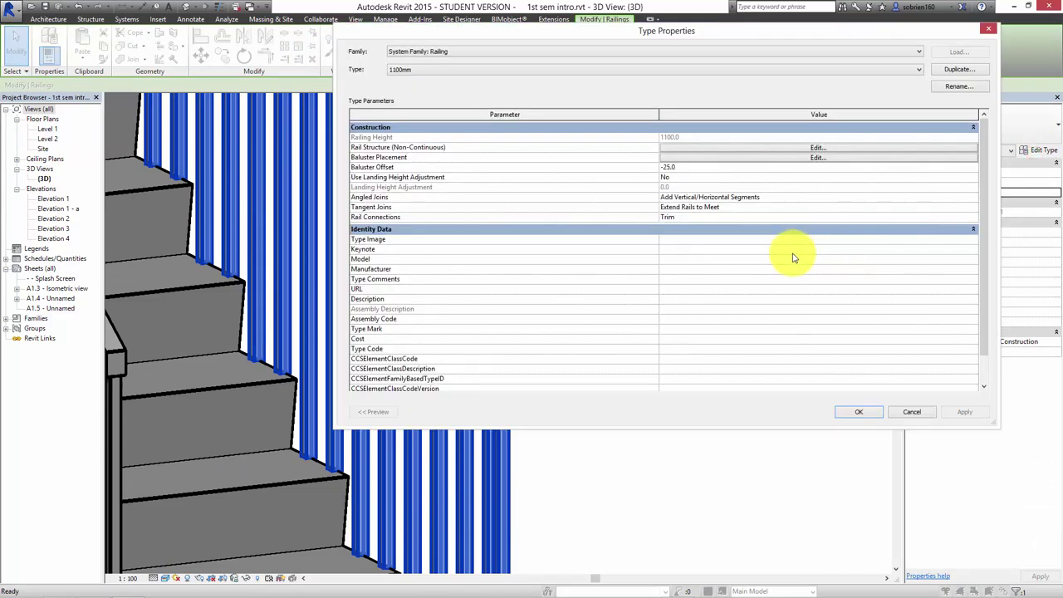
{"action": "left_click", "coordinate": [756, 149]}
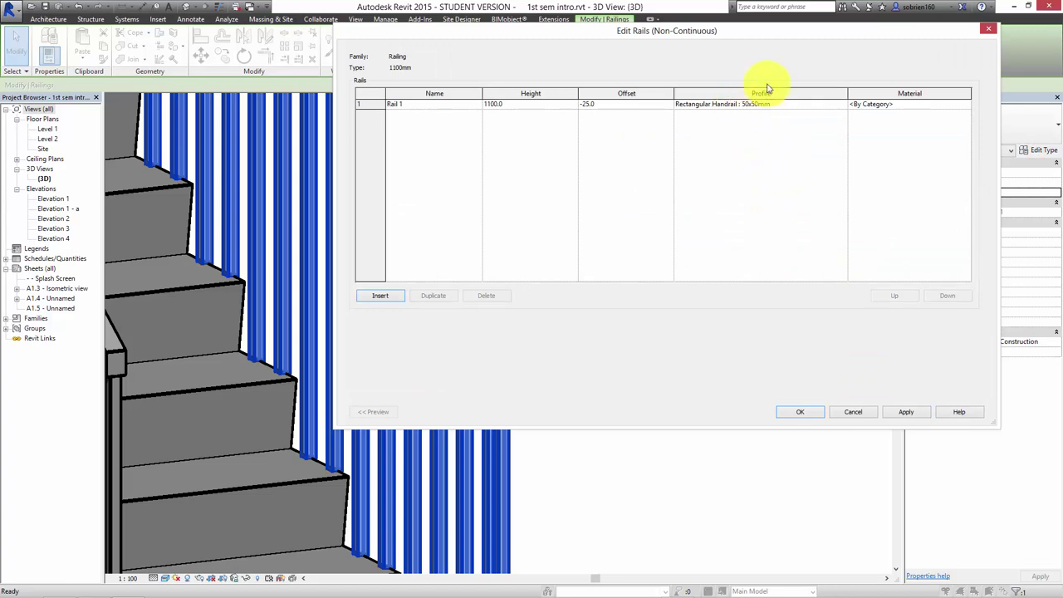
{"action": "left_click", "coordinate": [843, 108]}
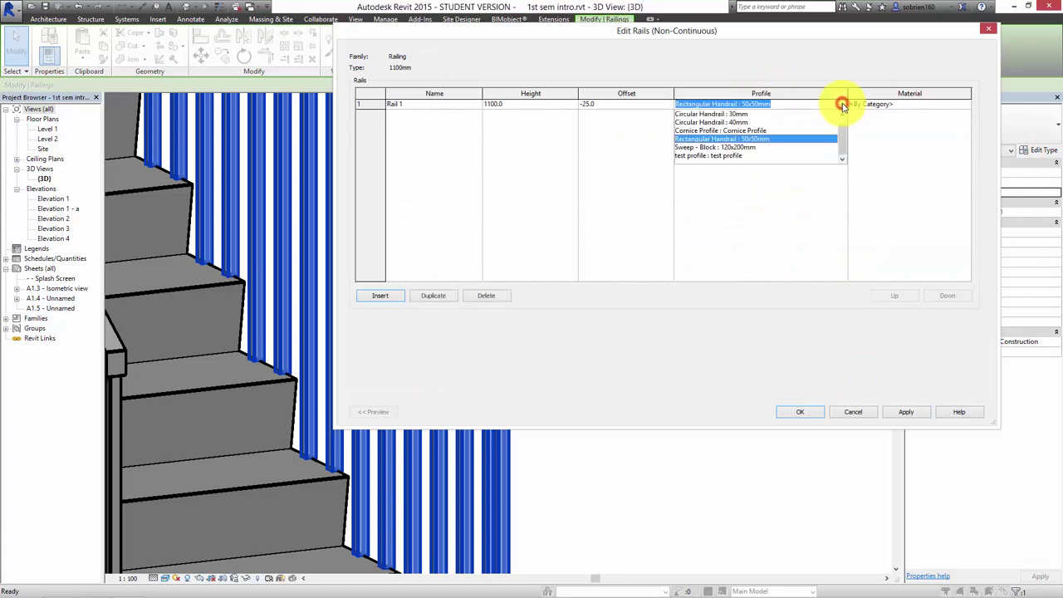
{"action": "left_click", "coordinate": [756, 130]}
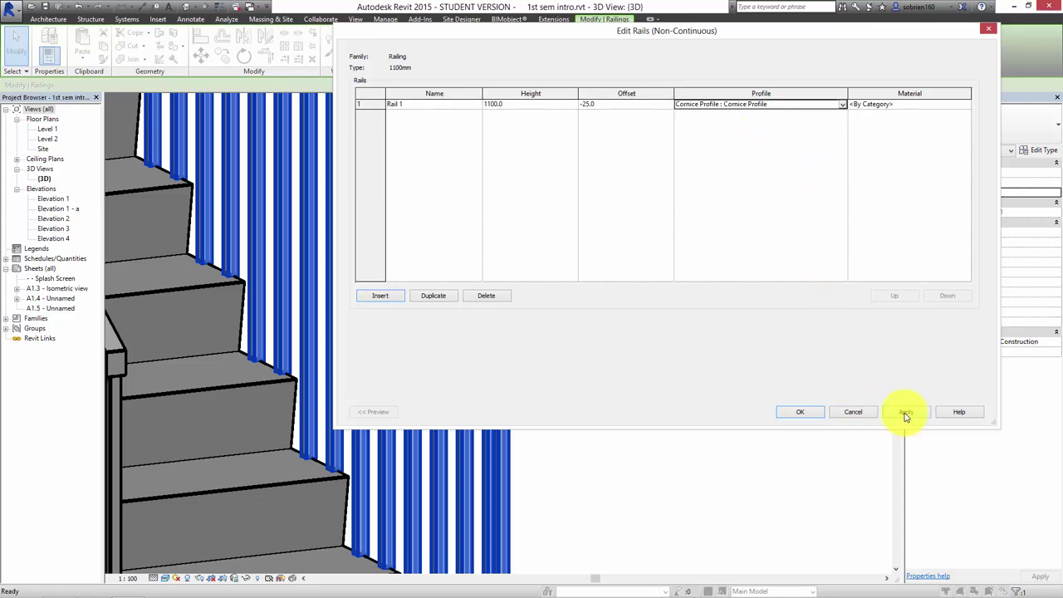
{"action": "left_click", "coordinate": [799, 412]}
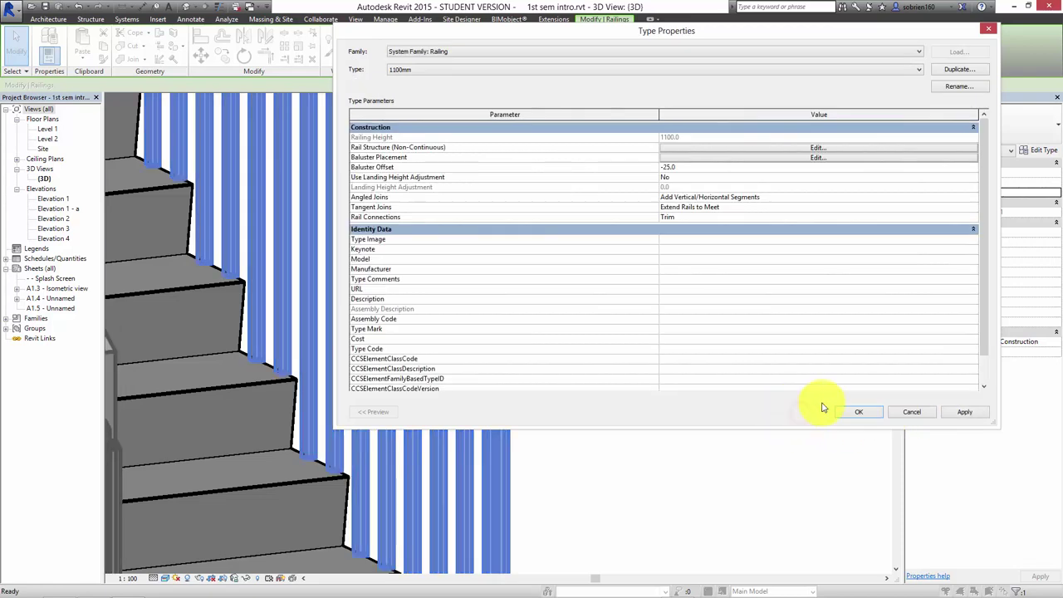
{"action": "left_click", "coordinate": [854, 413]}
- Examine the cornice-shaped handrails on both sides of the stair, including the handrail's end and its alignment with the balusters
{"action": "scroll", "coordinate": [736, 410], "scroll_direction": "down", "scroll_amount": 5}
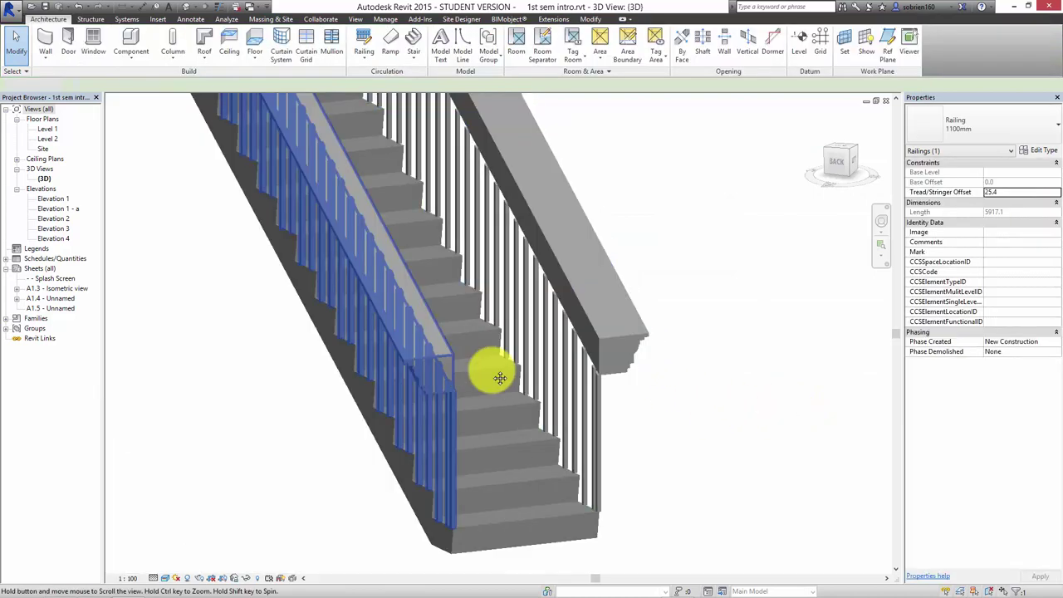
{"action": "scroll", "coordinate": [515, 370], "scroll_direction": "up", "scroll_amount": 2}
{"action": "key", "text": "Escape"}
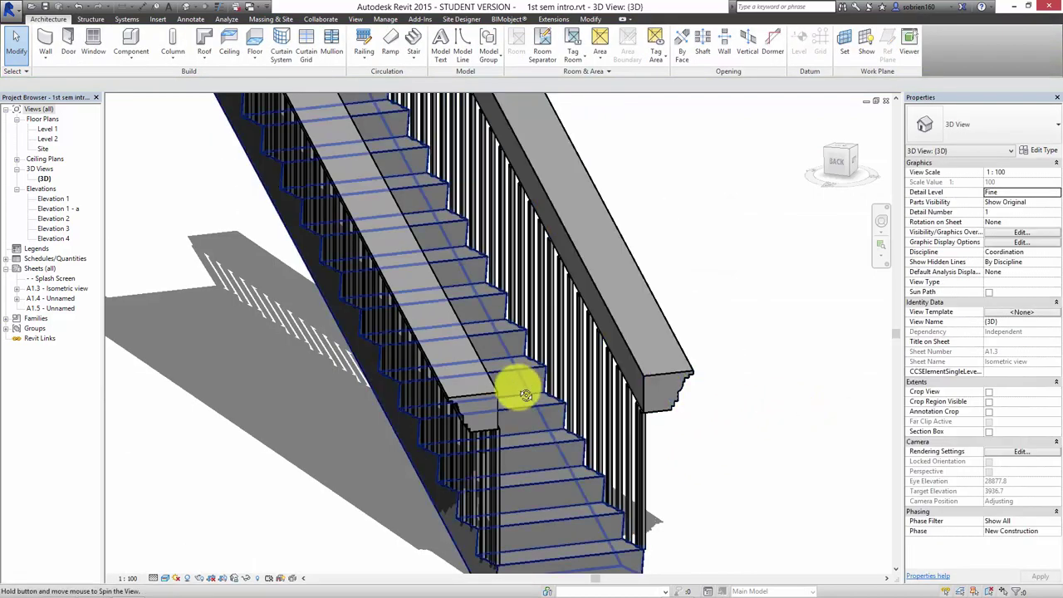
{"action": "middle_click_drag", "start_coordinate": [520, 384], "coordinate": [621, 408]}
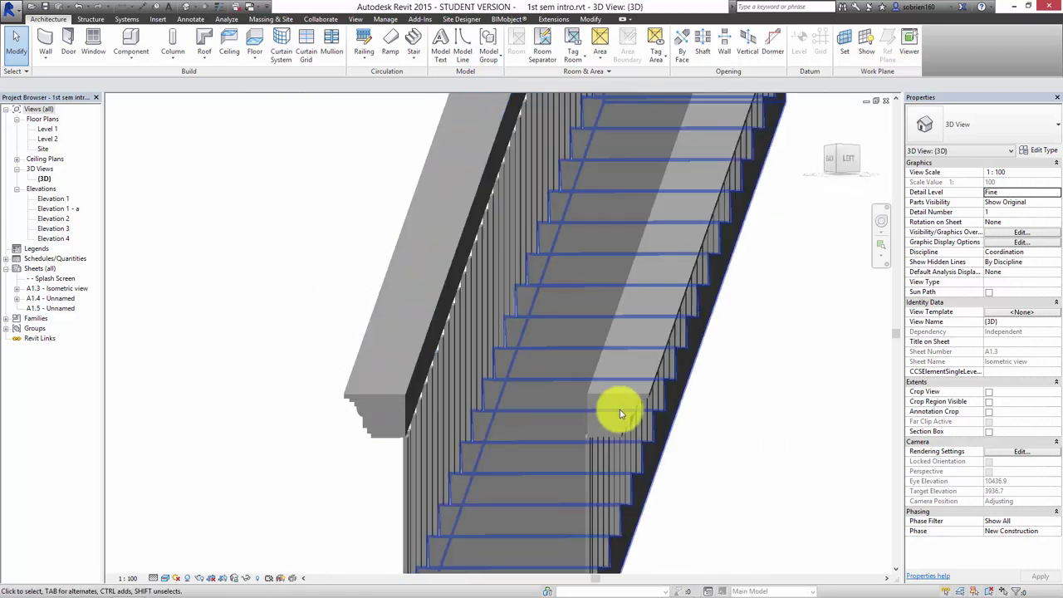
{"action": "middle_click_drag", "start_coordinate": [623, 362], "coordinate": [437, 391], "text": "shift"}
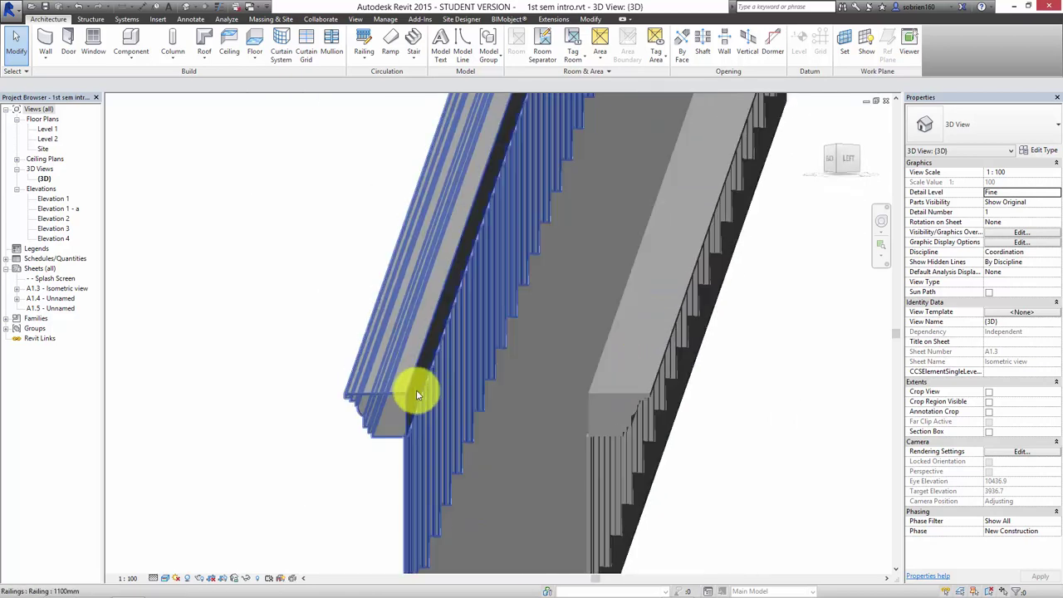
{"action": "scroll", "coordinate": [354, 405], "scroll_direction": "up", "scroll_amount": 3}
{"action": "scroll", "coordinate": [353, 405], "scroll_direction": "up", "scroll_amount": 2}
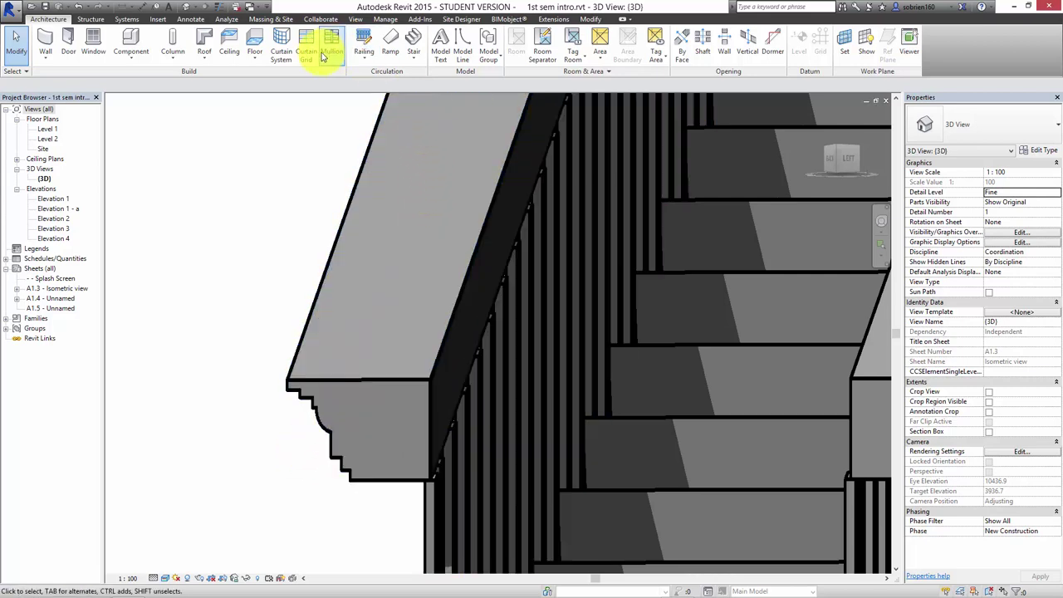
- Switch to the Ref. Level floor plan of Cornice Profile.rfa to view the profile outline
{"action": "left_click", "coordinate": [259, 13]}
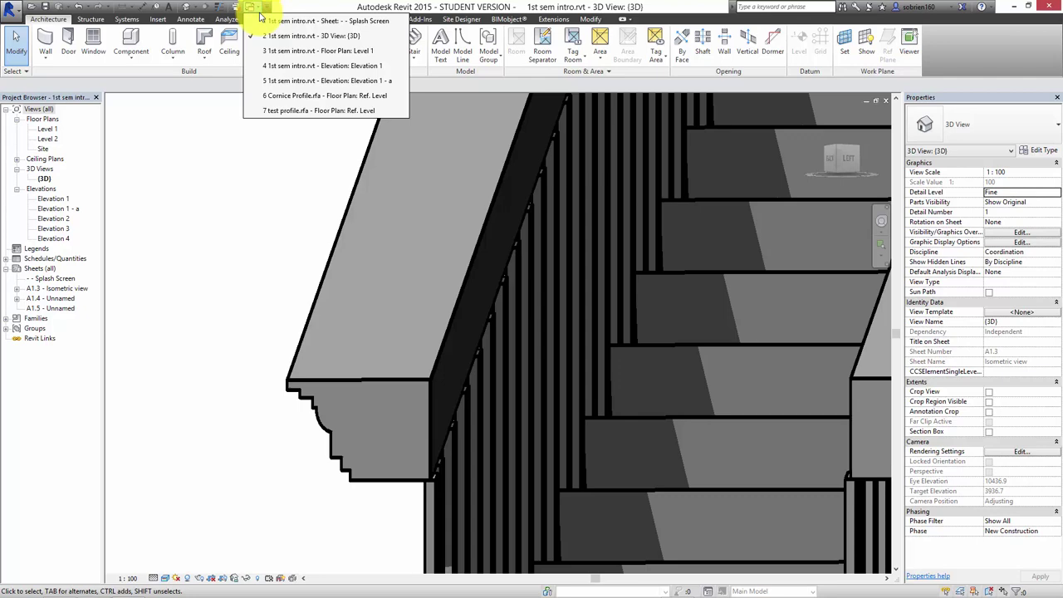
{"action": "left_click", "coordinate": [278, 94]}
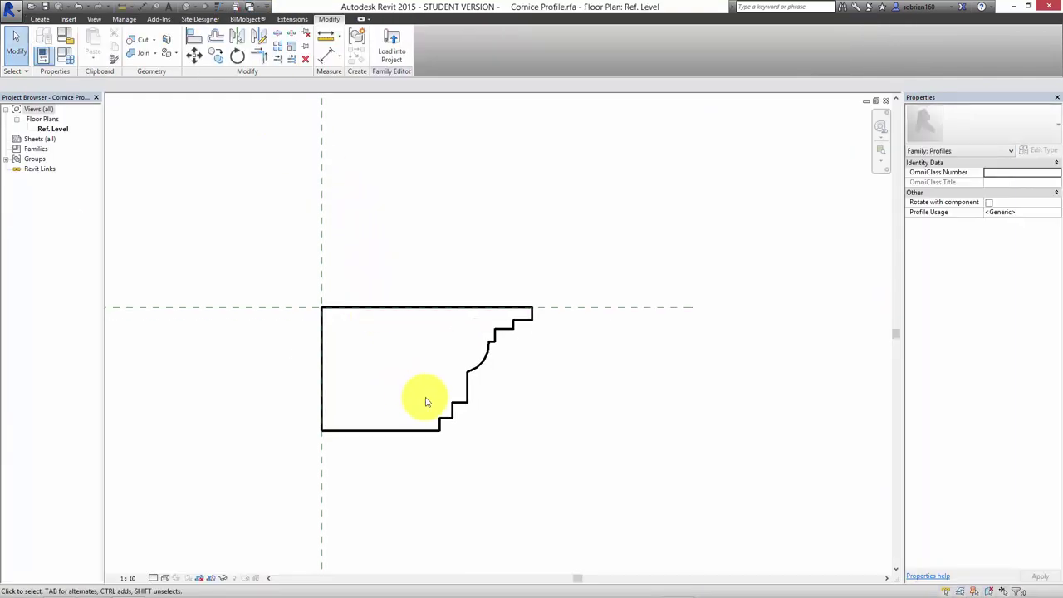
- Delete the cornice outline and draw a vertical line about 20 mm long upward from the intersection of the reference planes
{"action": "left_click_drag", "start_coordinate": [291, 465], "coordinate": [540, 268]}
{"action": "key", "text": "Delete"}
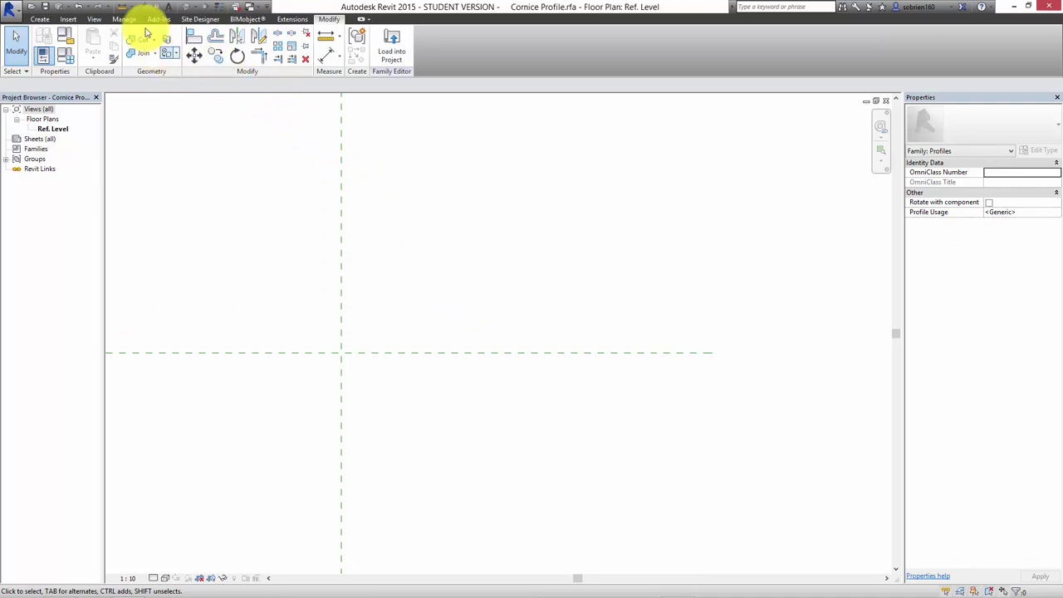
{"action": "left_click", "coordinate": [39, 19]}
{"action": "left_click", "coordinate": [93, 49]}
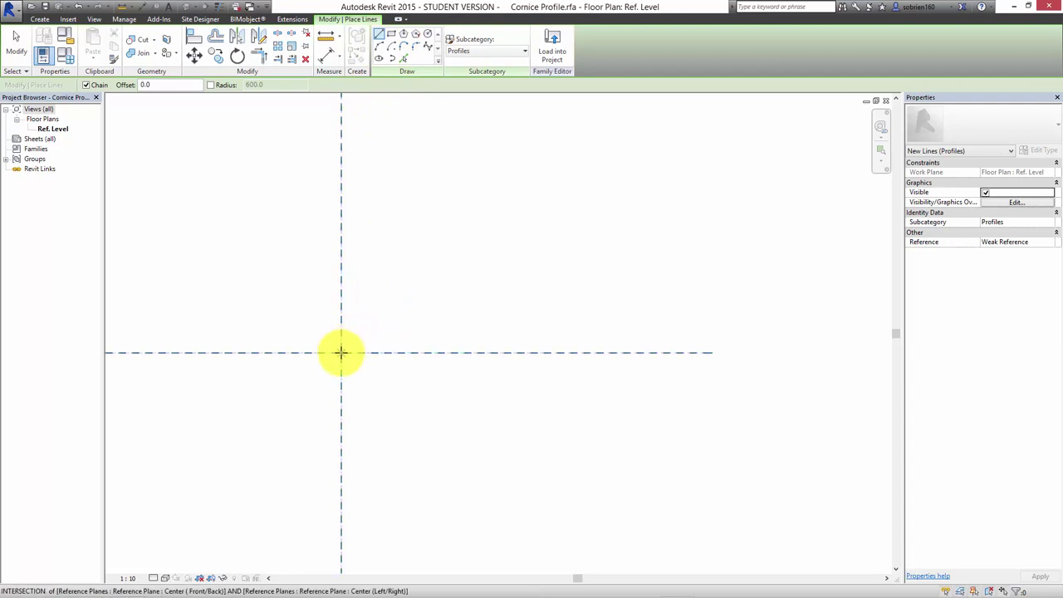
{"action": "left_click", "coordinate": [340, 352]}
{"action": "scroll", "coordinate": [344, 344], "scroll_direction": "up", "scroll_amount": 2}
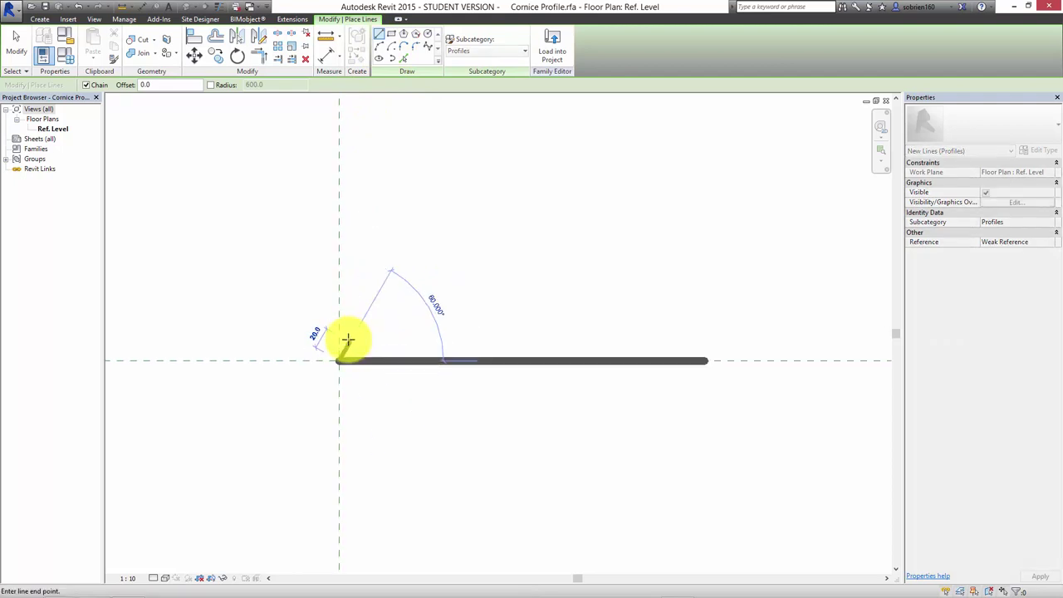
{"action": "scroll", "coordinate": [347, 338], "scroll_direction": "up", "scroll_amount": 1}
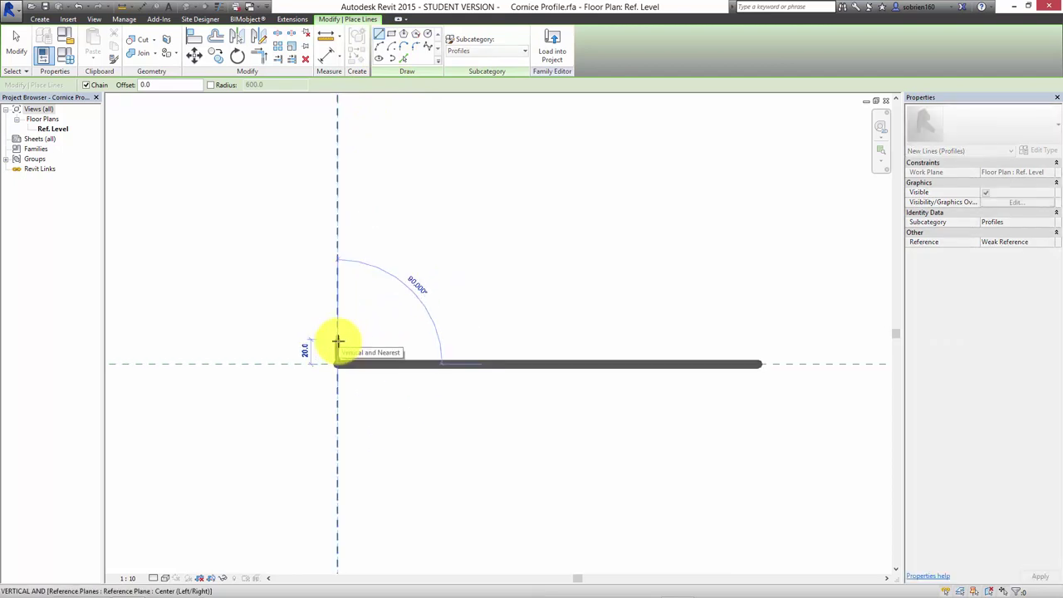
{"action": "left_click", "coordinate": [338, 341]}
{"action": "scroll", "coordinate": [339, 342], "scroll_direction": "down", "scroll_amount": 2}
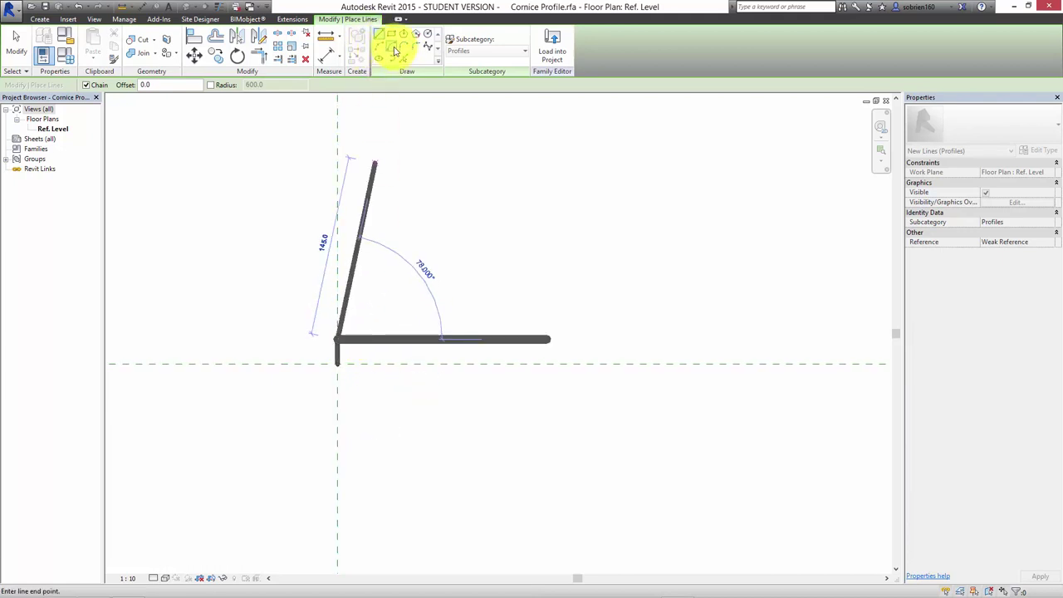
- Draw two connected arcs from the vertical line's upper end, forming a rounded head that curves back down just above the horizontal reference plane
{"action": "left_click", "coordinate": [379, 46]}
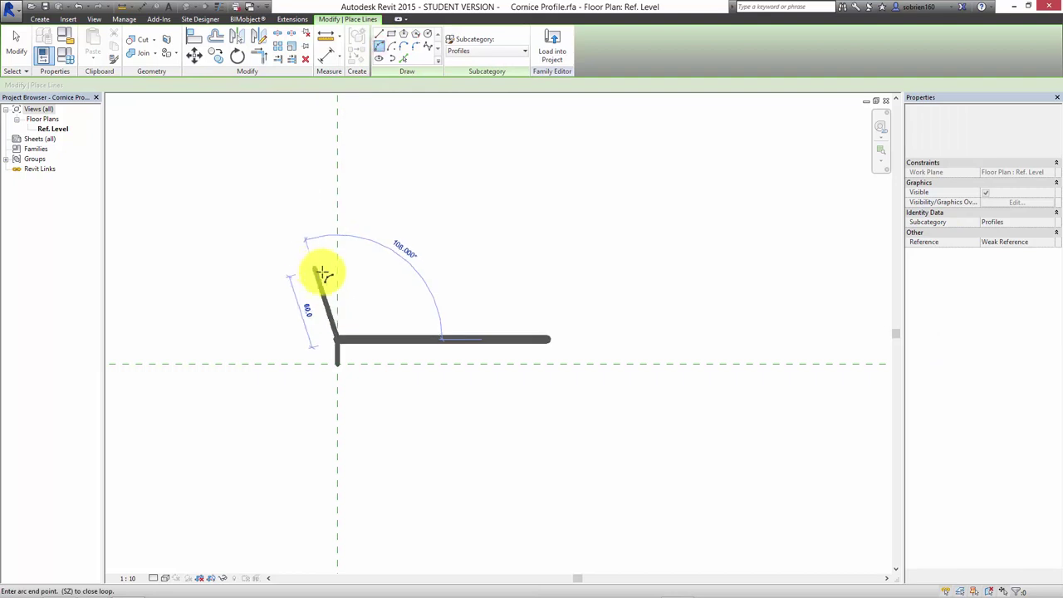
{"action": "left_click", "coordinate": [338, 301]}
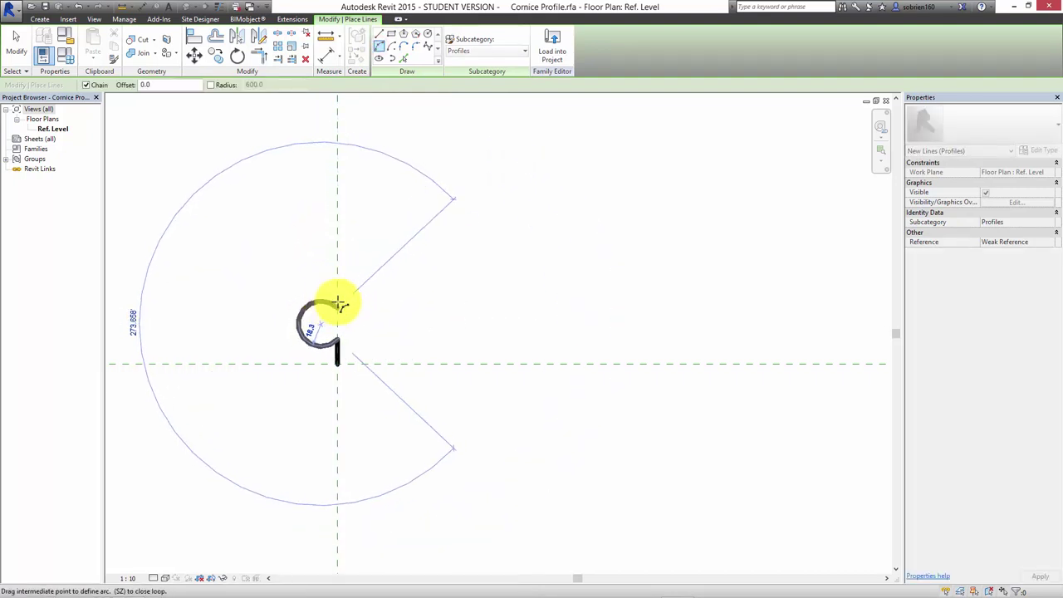
{"action": "key", "text": "Escape"}
{"action": "key", "text": "Escape"}
{"action": "left_click", "coordinate": [338, 339]}
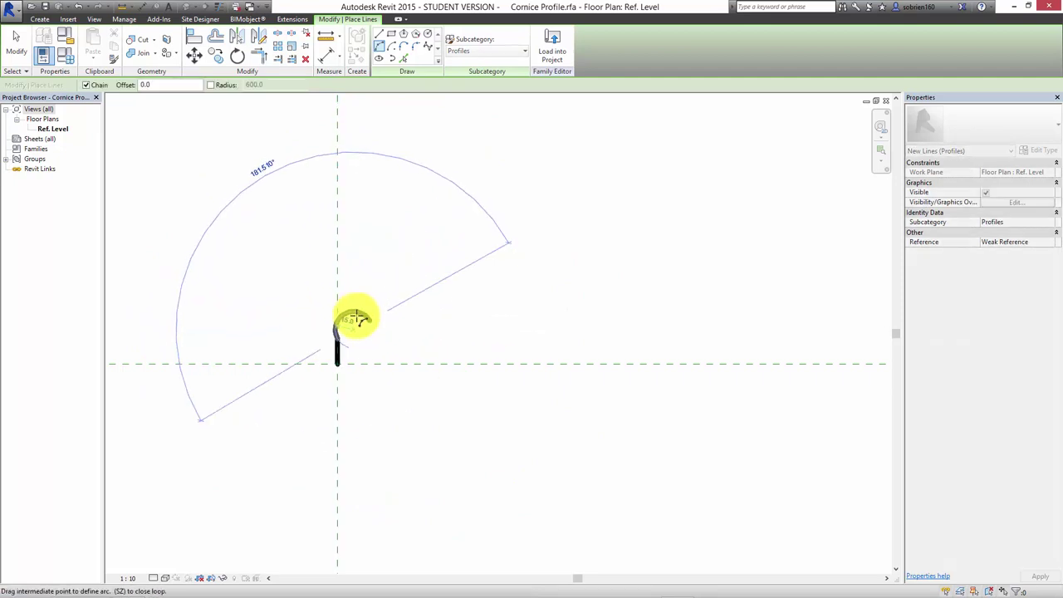
{"action": "left_click", "coordinate": [357, 319]}
{"action": "left_click", "coordinate": [383, 331]}
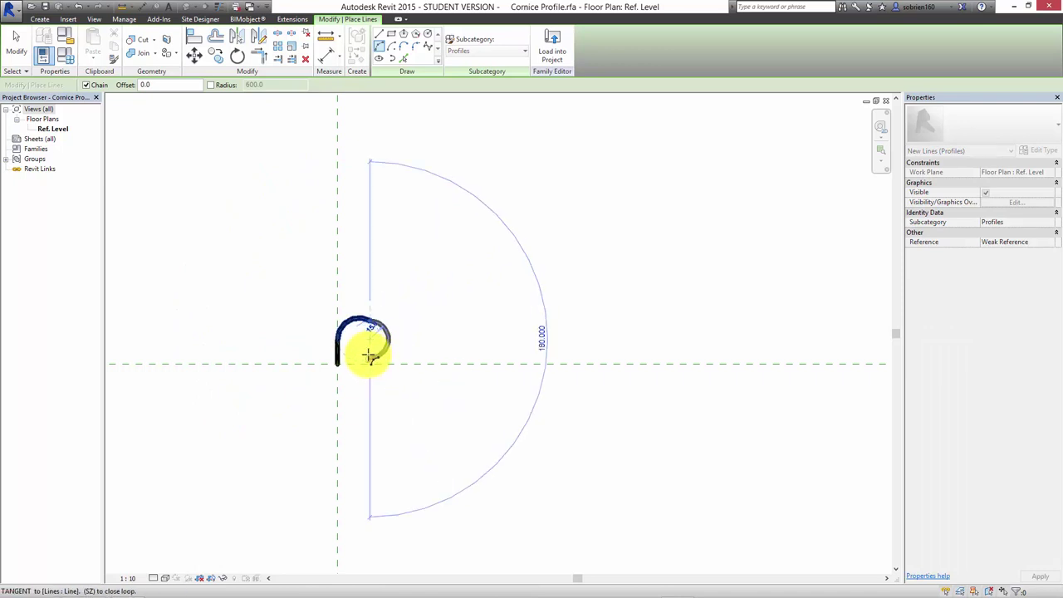
{"action": "left_click", "coordinate": [379, 354]}
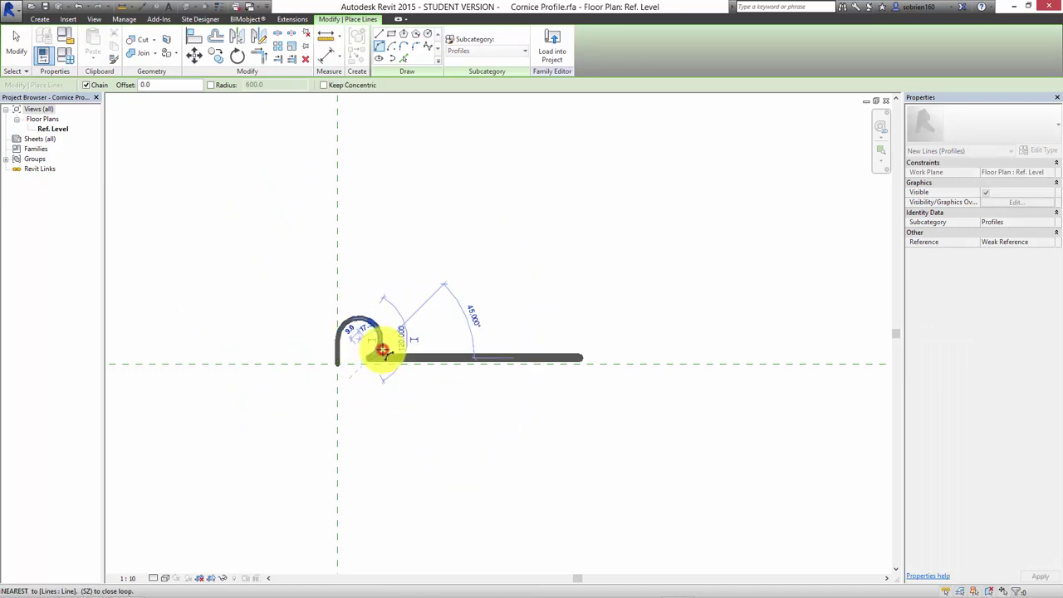
- Close the profile with straight lines: down to the horizontal reference plane, about 5 mm inward, a short drop, a base about 21 mm long, and up to the start
{"action": "left_click", "coordinate": [379, 36]}
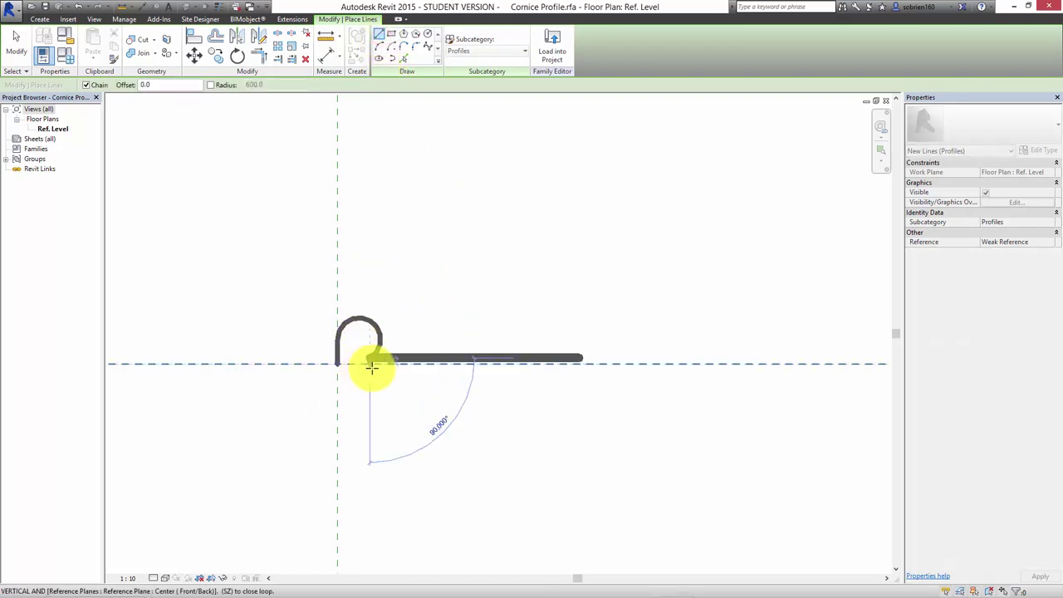
{"action": "scroll", "coordinate": [369, 365], "scroll_direction": "up", "scroll_amount": 3}
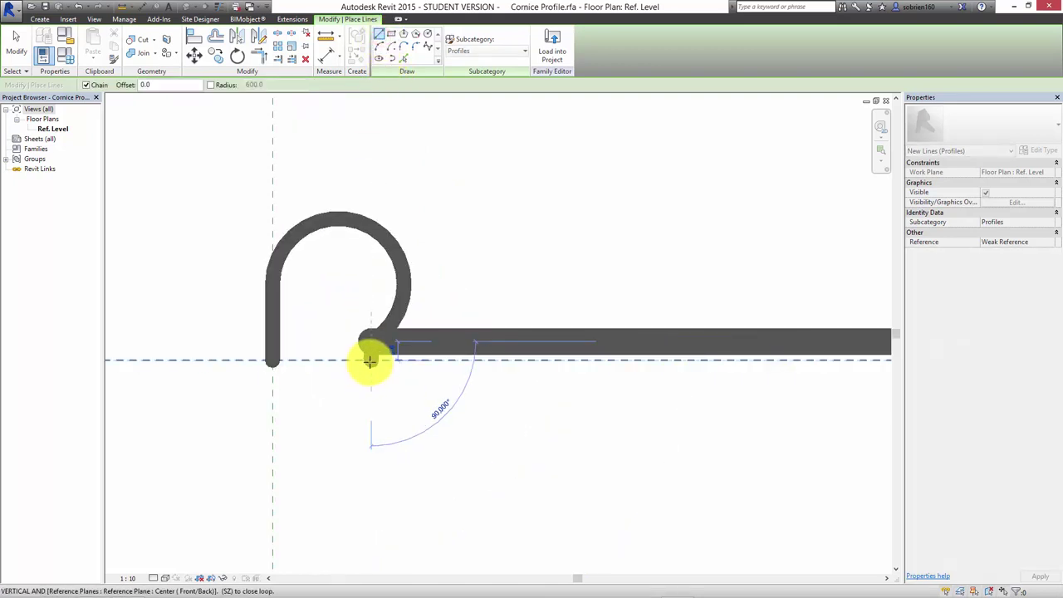
{"action": "left_click", "coordinate": [351, 384]}
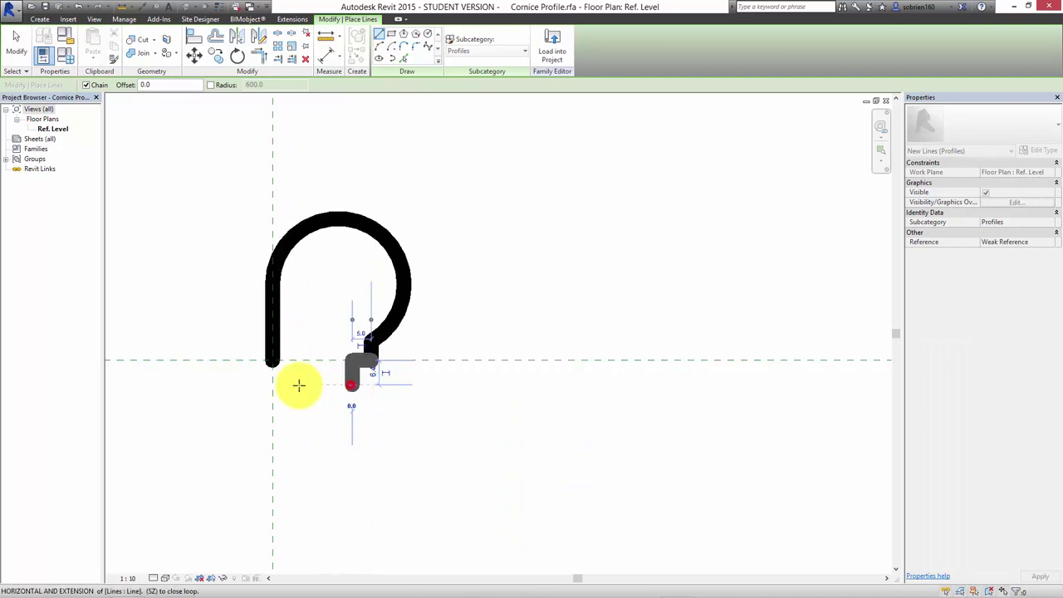
{"action": "left_click", "coordinate": [274, 384]}
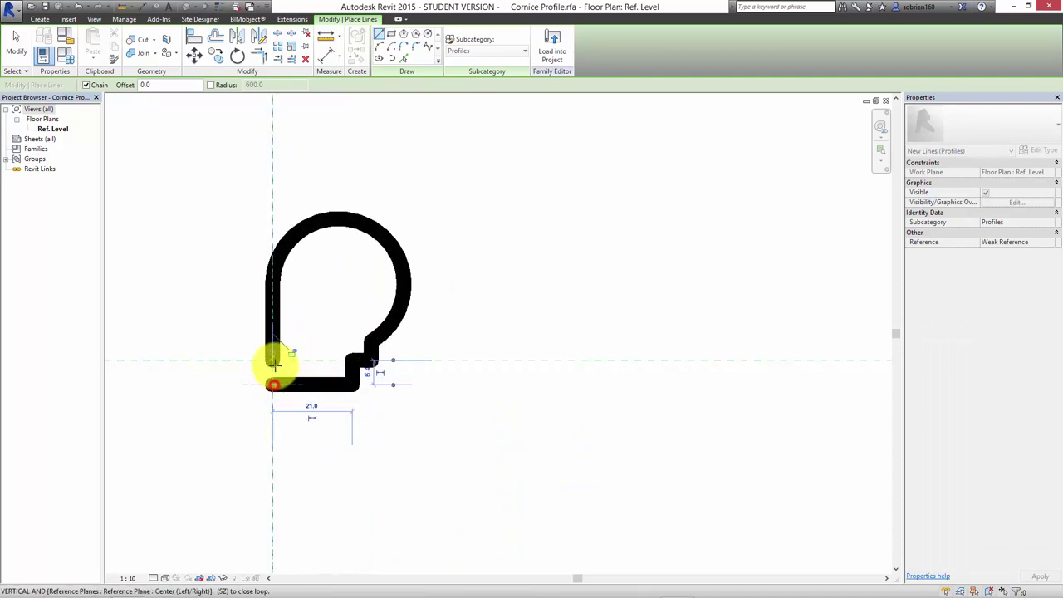
{"action": "left_click", "coordinate": [274, 360]}
{"action": "scroll", "coordinate": [396, 316], "scroll_direction": "down", "scroll_amount": 3}
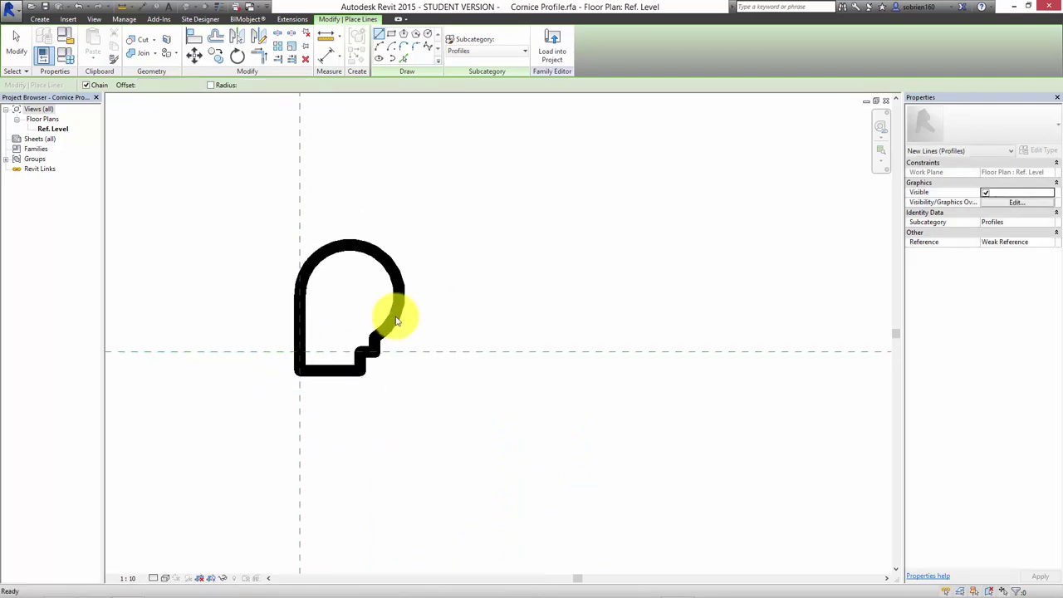
{"action": "key", "text": "Escape"}
{"action": "key", "text": "Escape"}
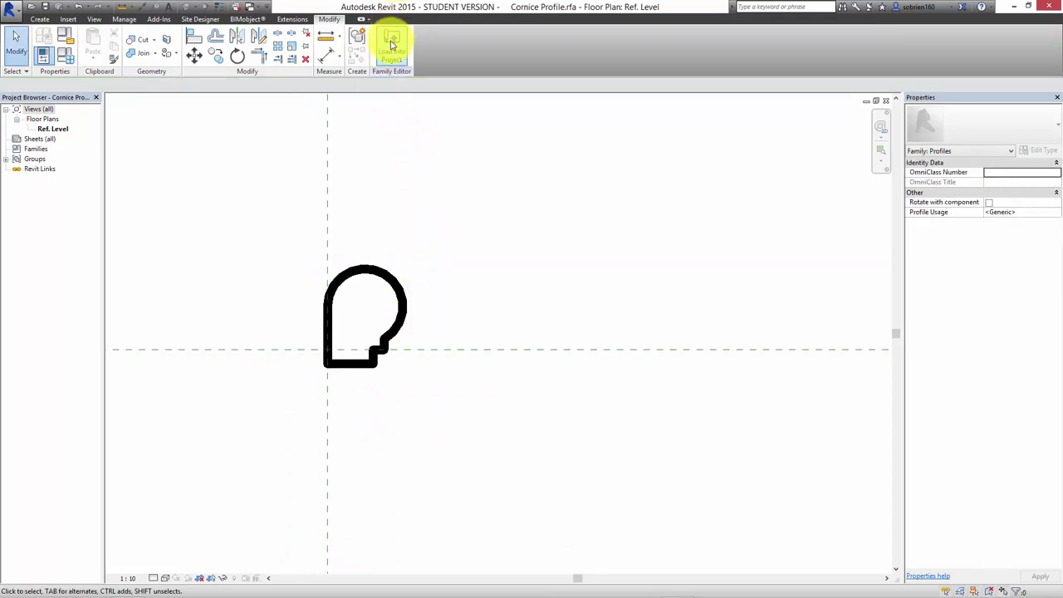
- Load the redrawn profile into the 1st sem intro.rvt project, overwriting the existing version of Cornice Profile
{"action": "left_click", "coordinate": [391, 43]}
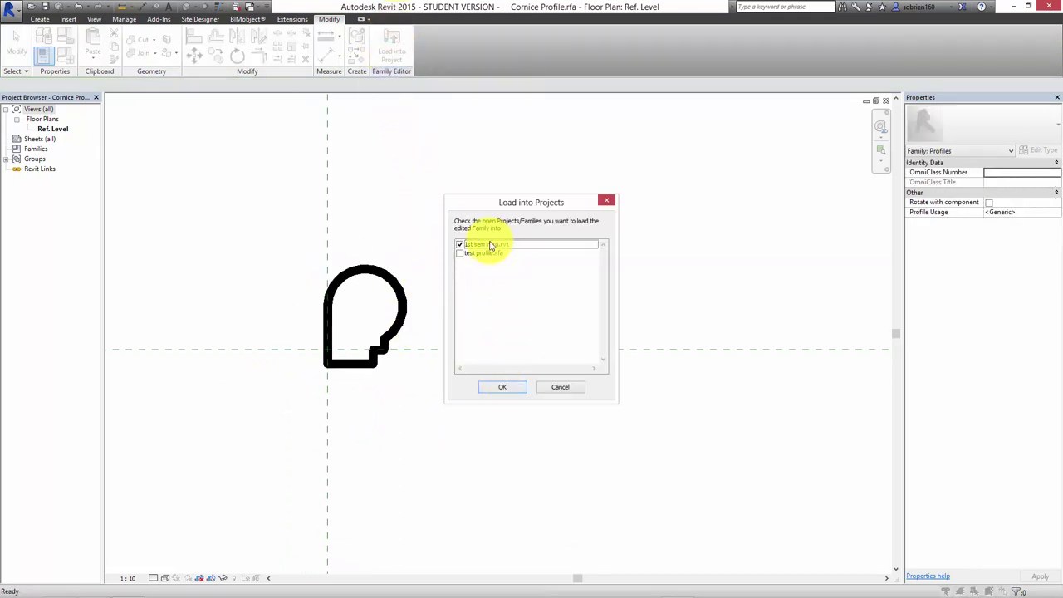
{"action": "left_click", "coordinate": [492, 391]}
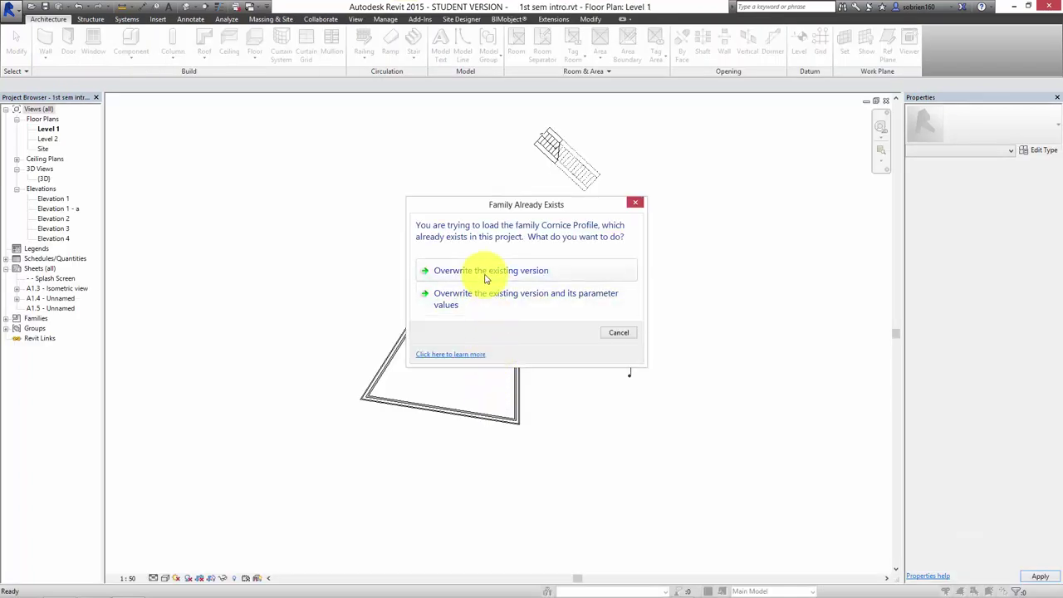
{"action": "left_click", "coordinate": [486, 274]}
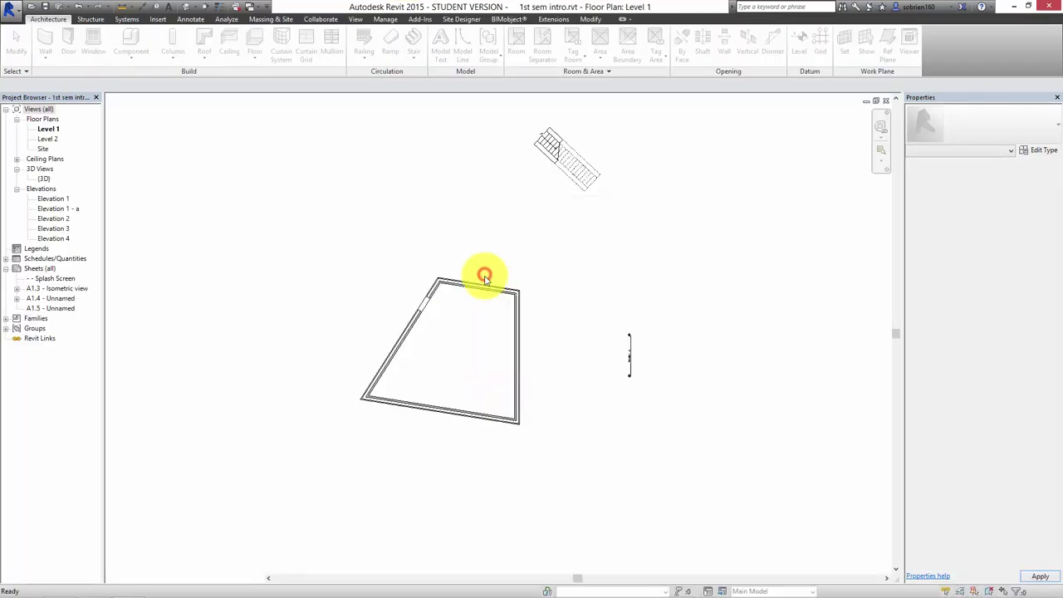
- Open the default 3D view and inspect the stair railing and its handrail profile up close
{"action": "left_click", "coordinate": [189, 6]}
{"action": "scroll", "coordinate": [402, 357], "scroll_direction": "up", "scroll_amount": 10}
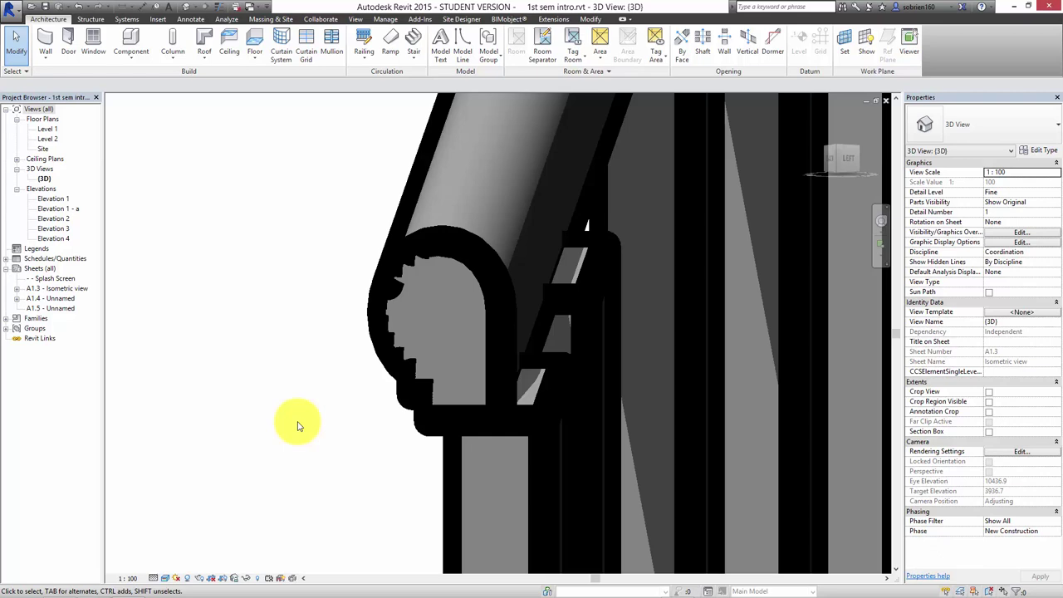
{"action": "scroll", "coordinate": [299, 425], "scroll_direction": "down", "scroll_amount": 8}
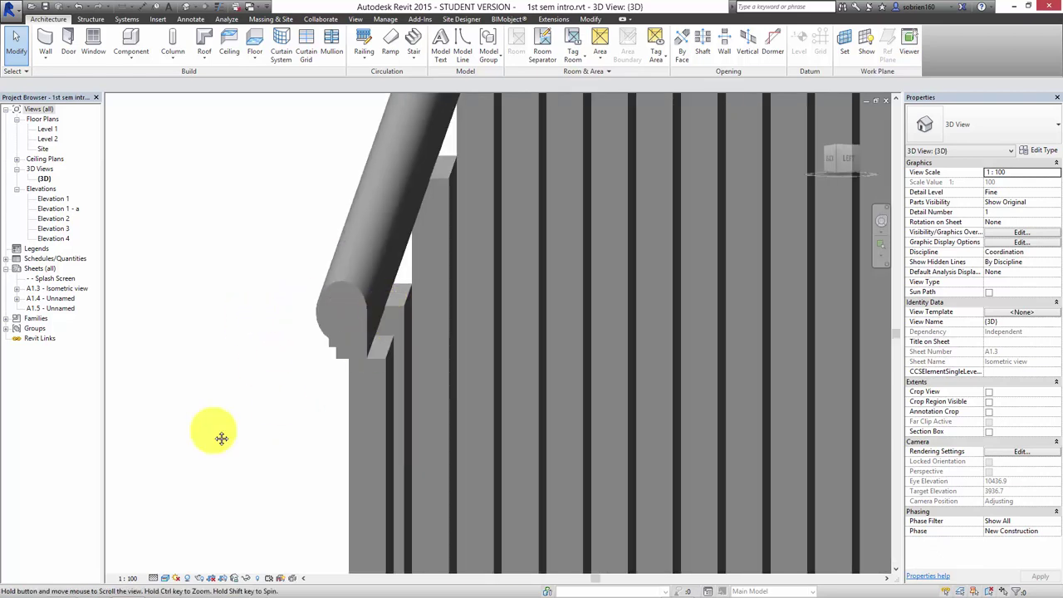
{"action": "scroll", "coordinate": [352, 365], "scroll_direction": "down", "scroll_amount": 8}
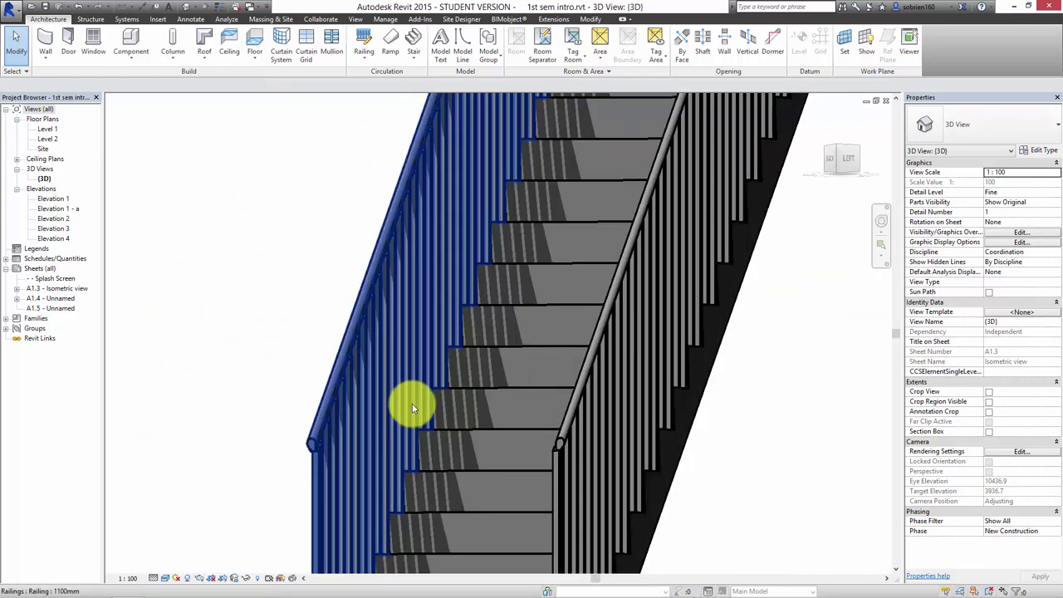
{"action": "scroll", "coordinate": [338, 379], "scroll_direction": "down", "scroll_amount": 10}
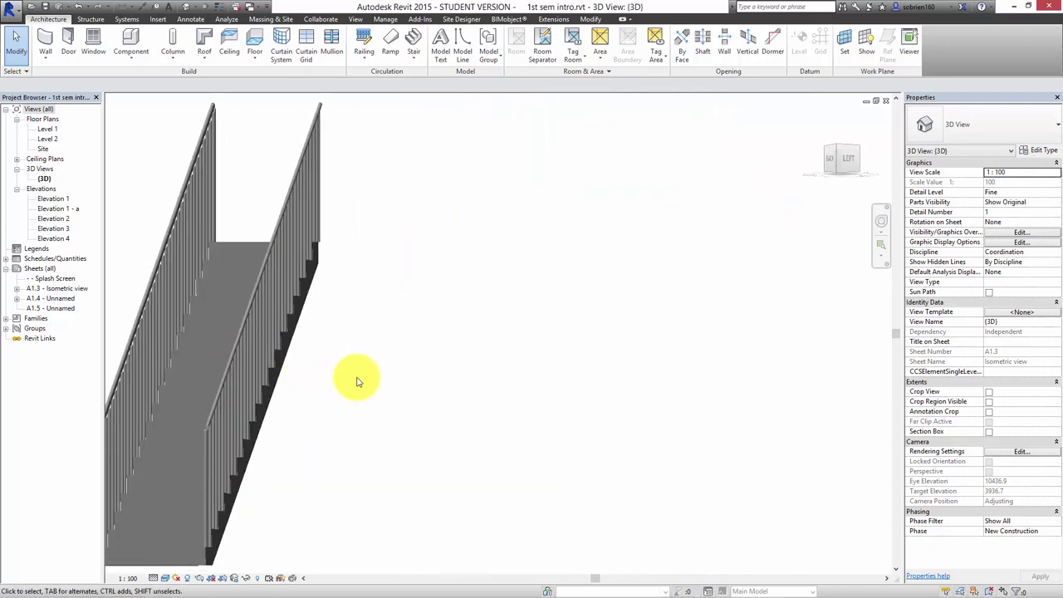
- Place a horizontal wall reveal on the wood-sided wall below the concrete sweep, about 580 mm above Level 1
{"action": "middle_click_drag", "start_coordinate": [455, 392], "coordinate": [495, 373], "text": "shift"}
{"action": "scroll", "coordinate": [495, 372], "scroll_direction": "up", "scroll_amount": 5}
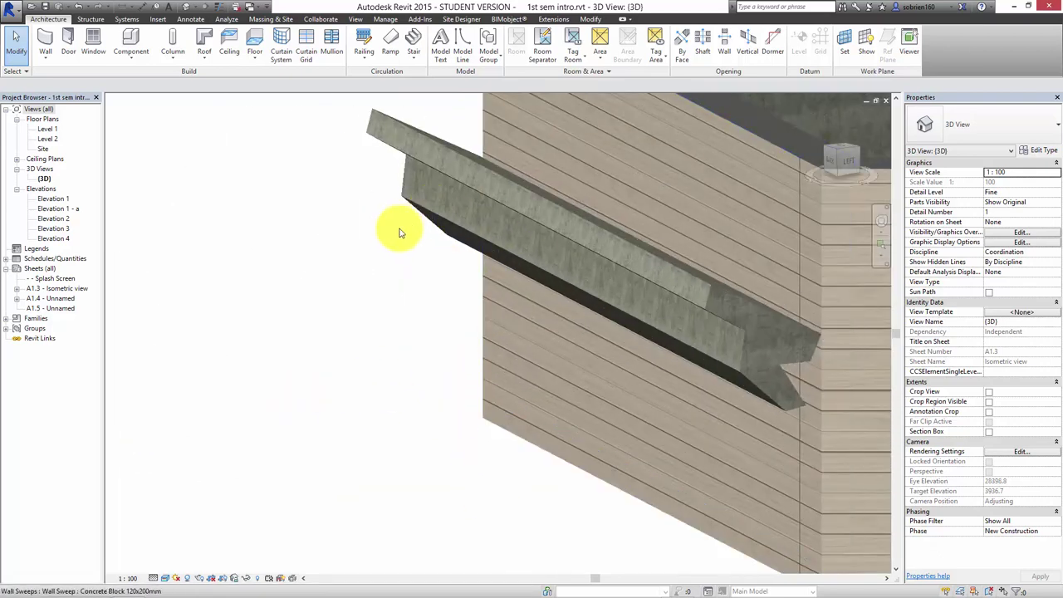
{"action": "left_click", "coordinate": [38, 55]}
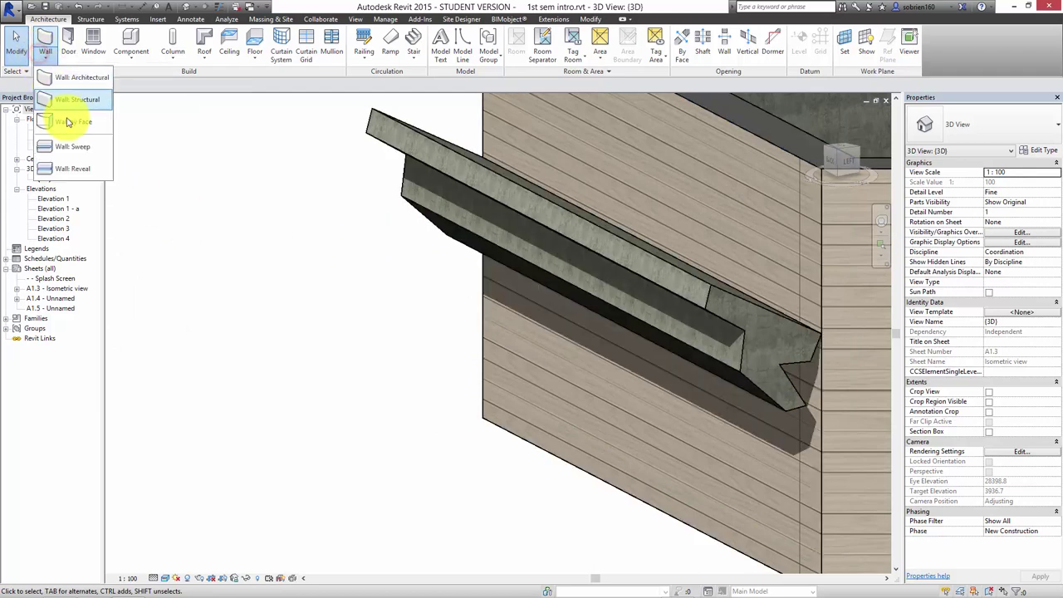
{"action": "left_click", "coordinate": [74, 165]}
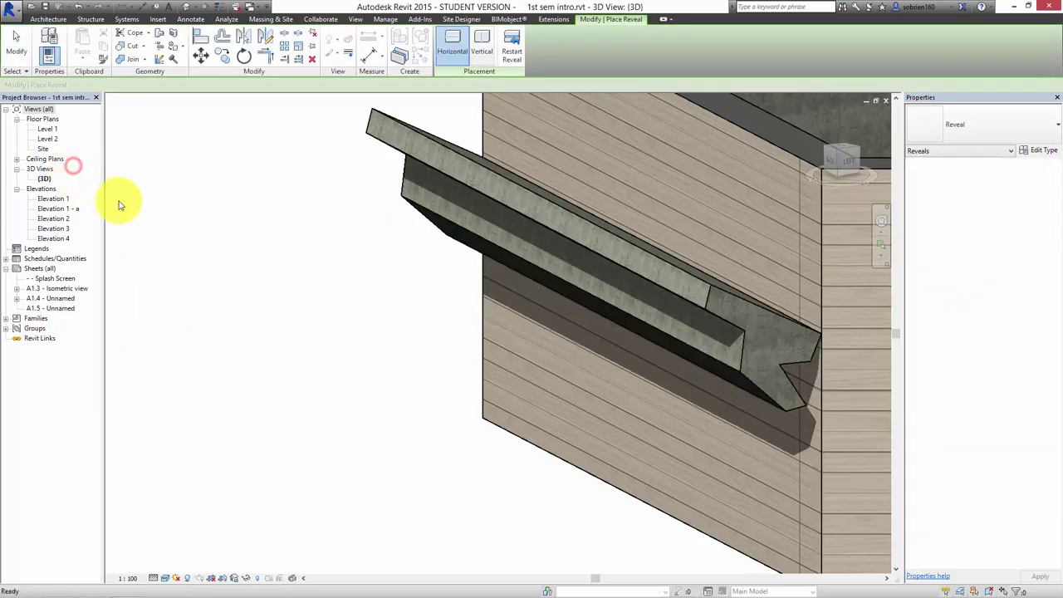
{"action": "left_click", "coordinate": [485, 338]}
{"action": "left_click", "coordinate": [285, 385]}
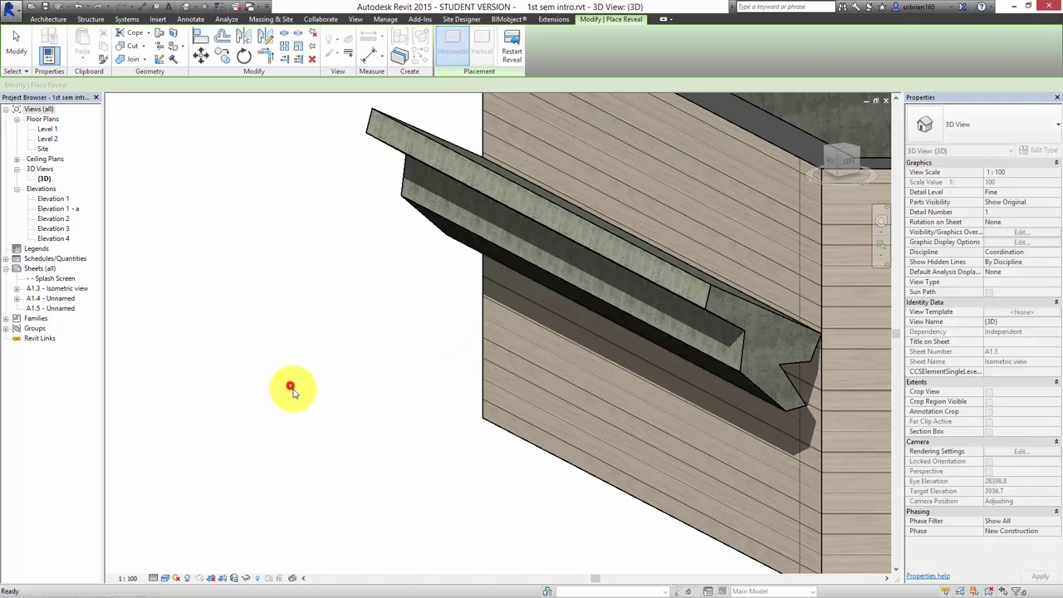
{"action": "key", "text": "Escape"}
{"action": "middle_click_drag", "start_coordinate": [250, 401], "coordinate": [221, 390]}
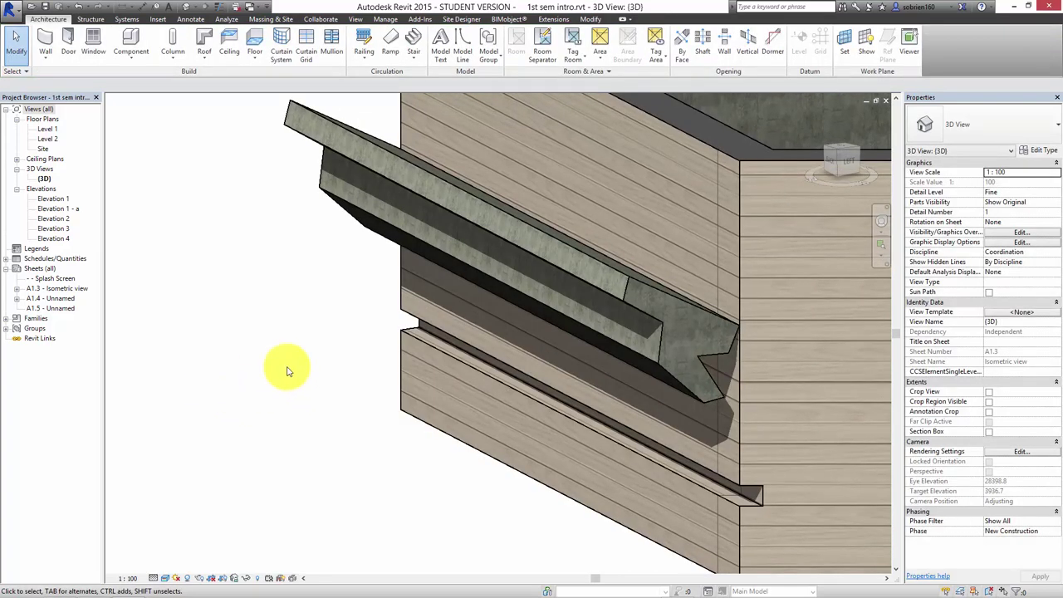
- Set the profile of the new reveal's type to Cornice Profile : Cornice Profile
{"action": "left_click", "coordinate": [412, 321]}
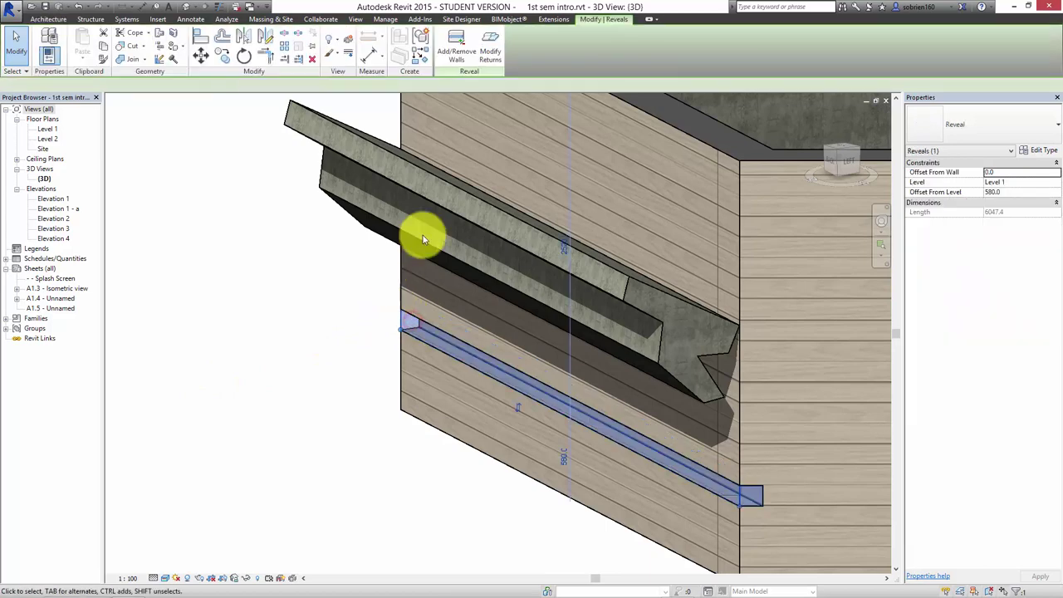
{"action": "left_click", "coordinate": [1049, 152]}
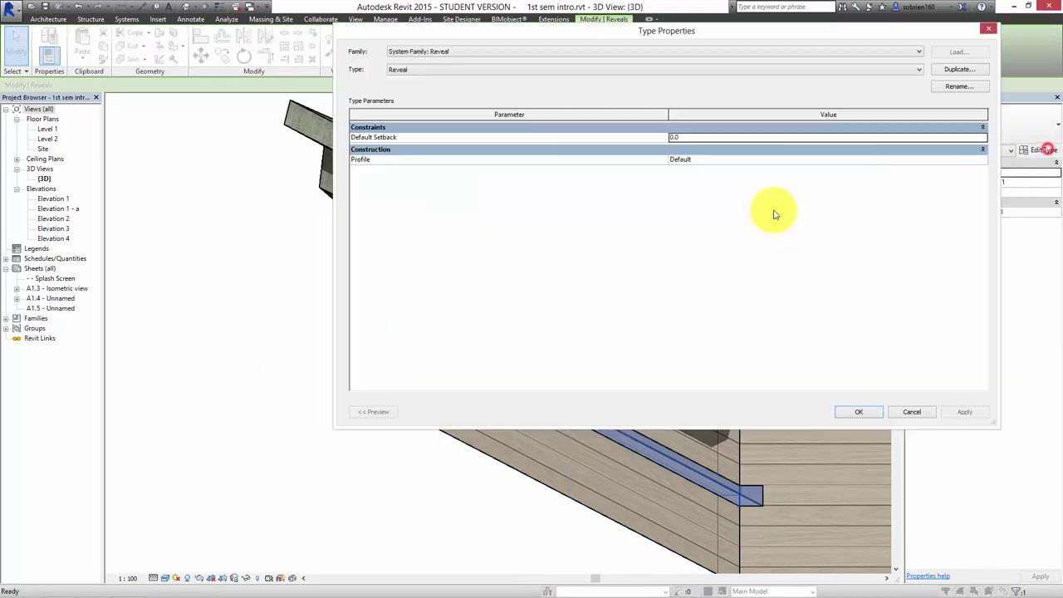
{"action": "left_click", "coordinate": [893, 159]}
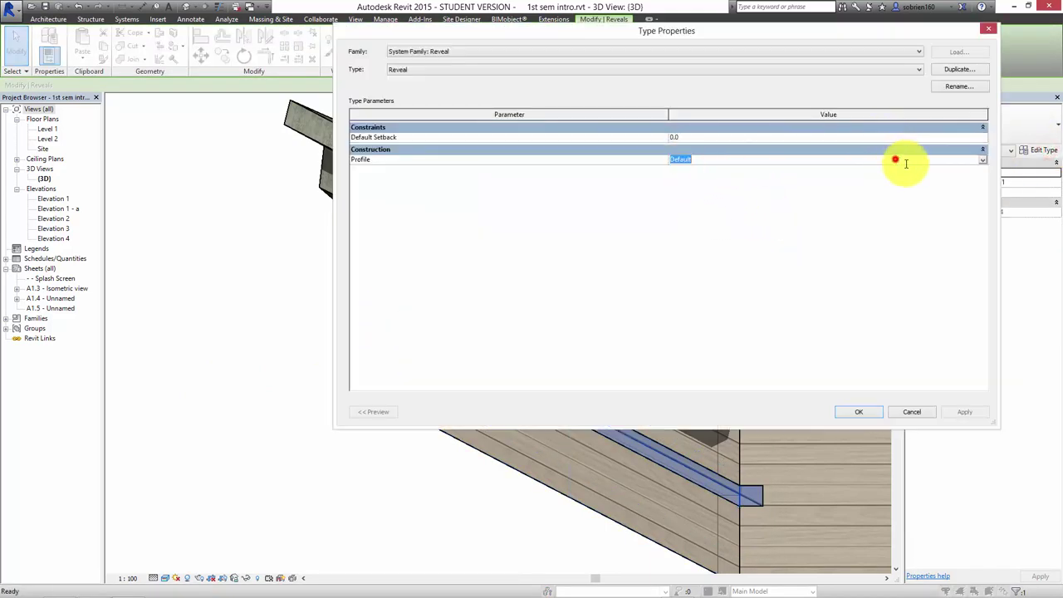
{"action": "left_click", "coordinate": [981, 159]}
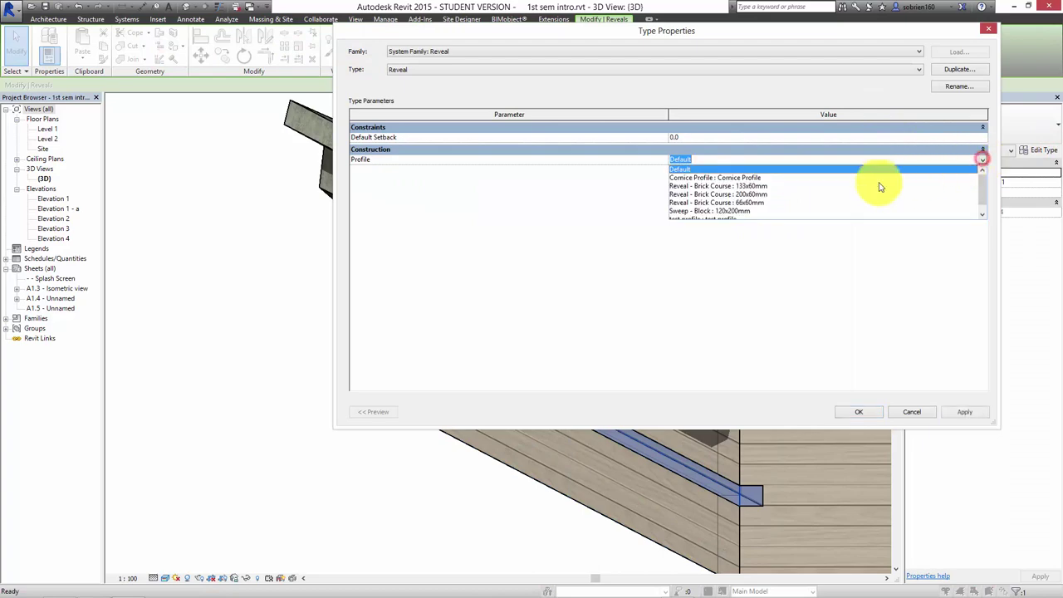
{"action": "left_click", "coordinate": [710, 178]}
{"action": "left_click", "coordinate": [872, 415]}
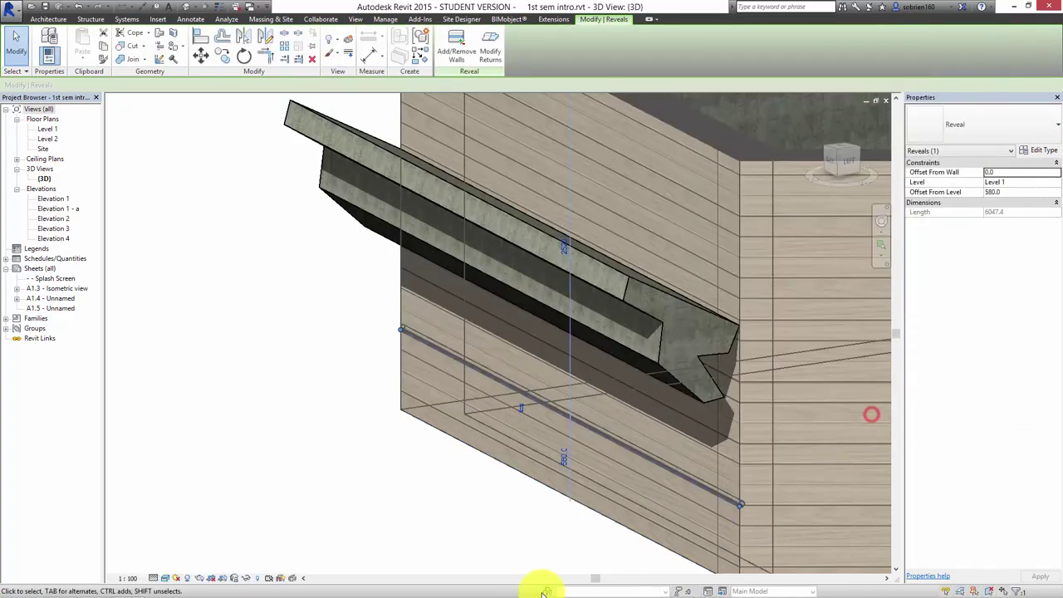
- Examine the shape the reveal cuts into the wood siding at the wall corner, up close and from a distance
{"action": "left_click", "coordinate": [391, 550]}
{"action": "scroll", "coordinate": [806, 545], "scroll_direction": "up", "scroll_amount": 5}
{"action": "scroll", "coordinate": [738, 506], "scroll_direction": "up", "scroll_amount": 4}
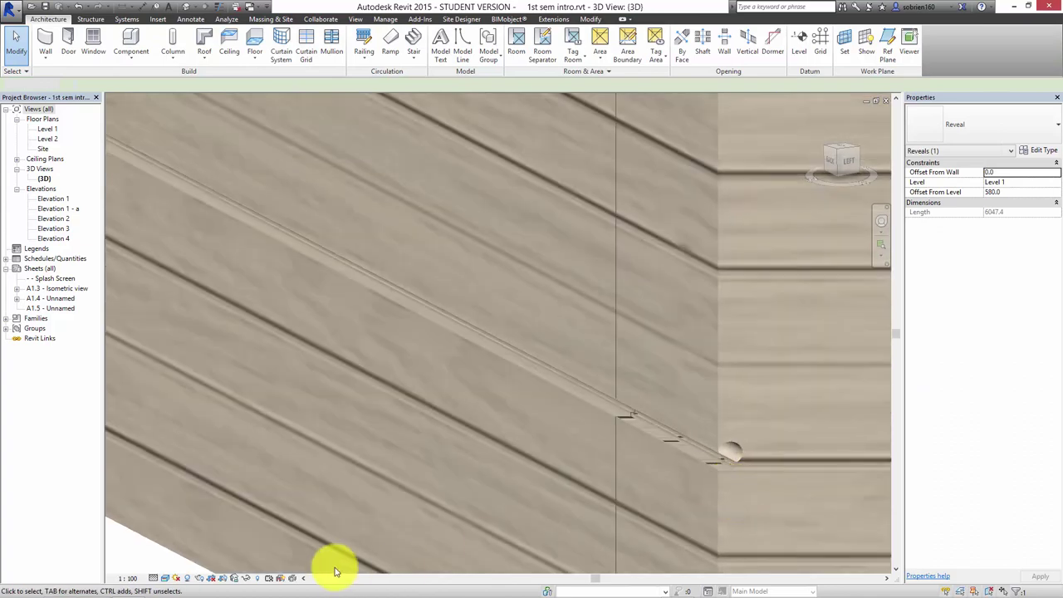
{"action": "key", "text": "Escape"}
{"action": "scroll", "coordinate": [348, 560], "scroll_direction": "down", "scroll_amount": 3}
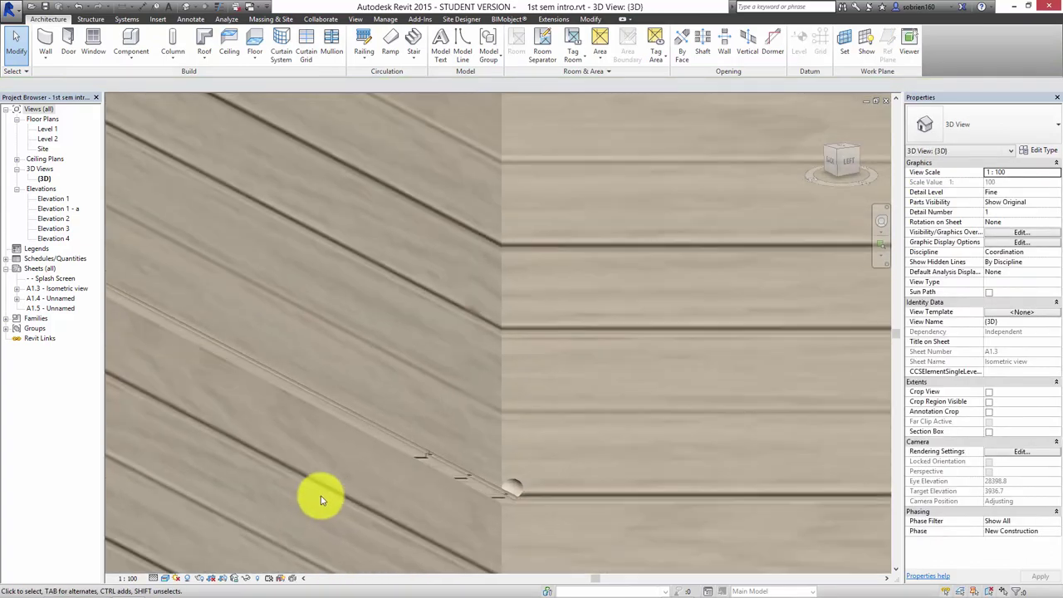
{"action": "scroll", "coordinate": [281, 464], "scroll_direction": "up", "scroll_amount": 3}
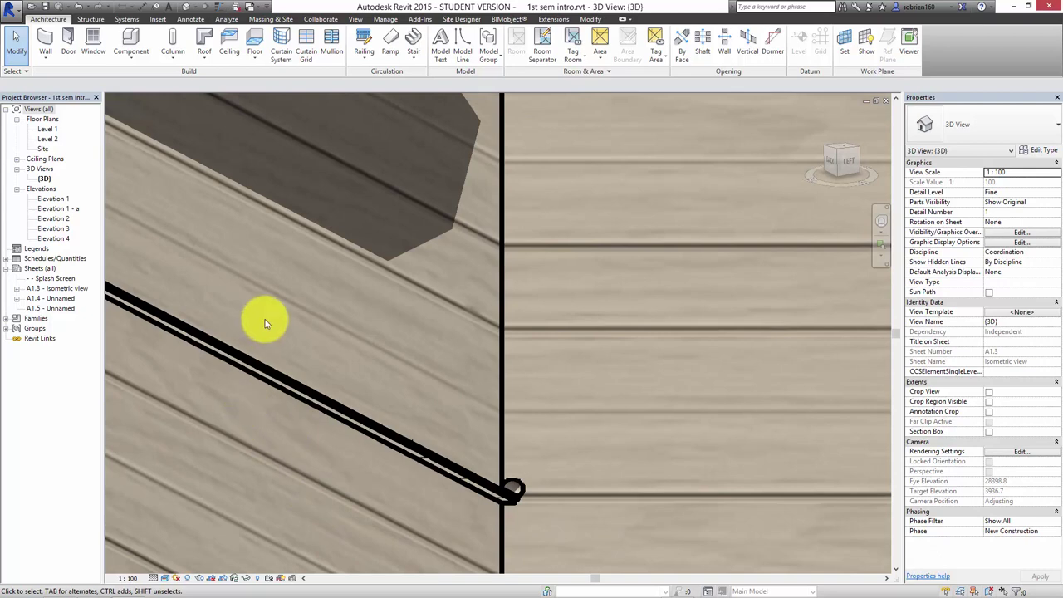
{"action": "scroll", "coordinate": [265, 324], "scroll_direction": "down", "scroll_amount": 8}
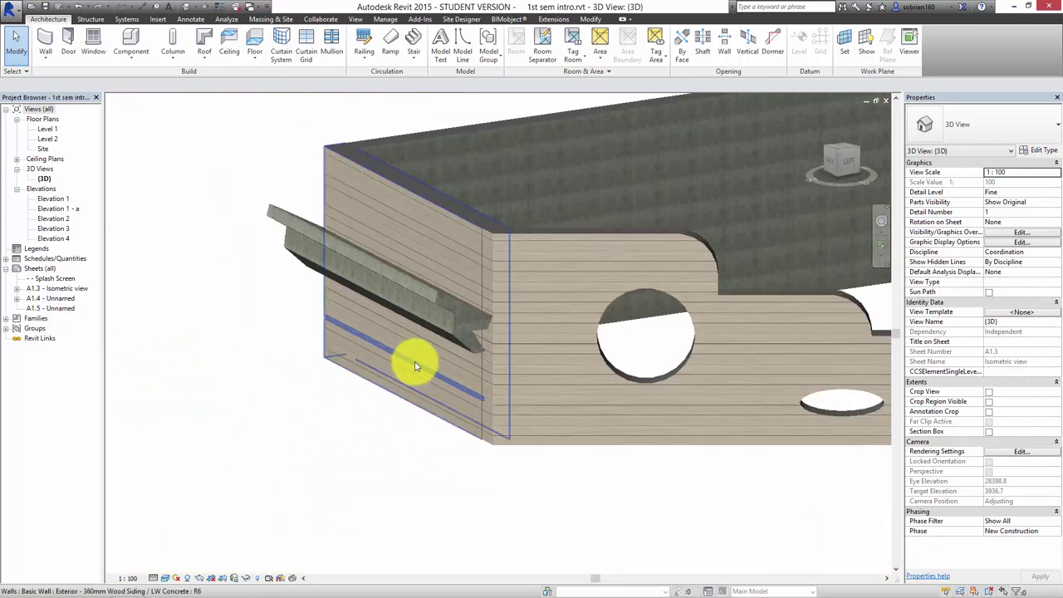
{"action": "middle_click_drag", "start_coordinate": [417, 366], "coordinate": [332, 439], "text": "shift"}
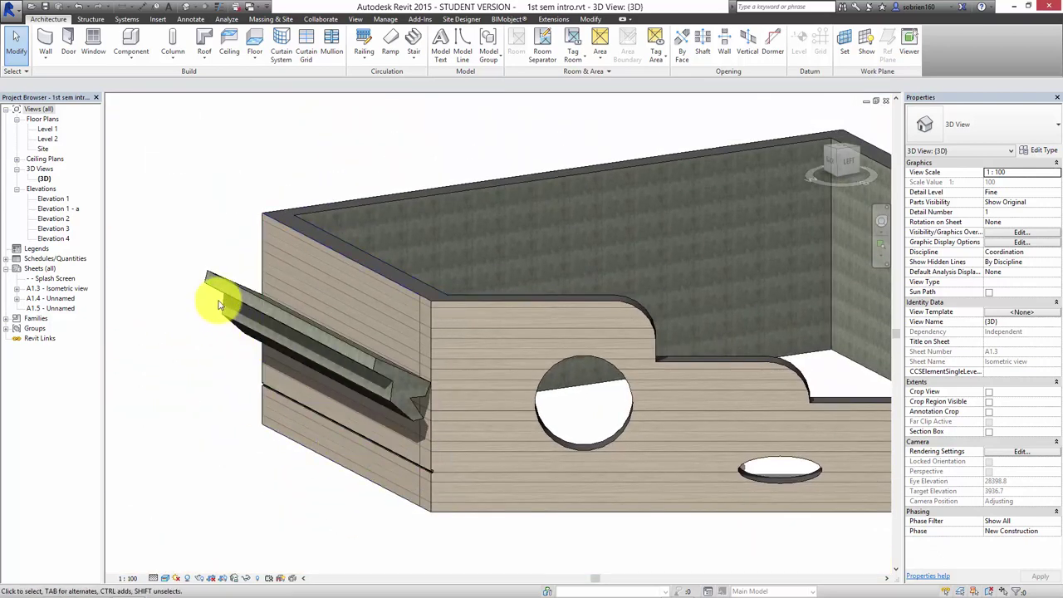
- Delete the concrete block wall sweep and the reveal below it from the wood-sided wall
{"action": "left_click", "coordinate": [218, 305]}
{"action": "left_click_drag", "start_coordinate": [221, 296], "coordinate": [291, 399]}
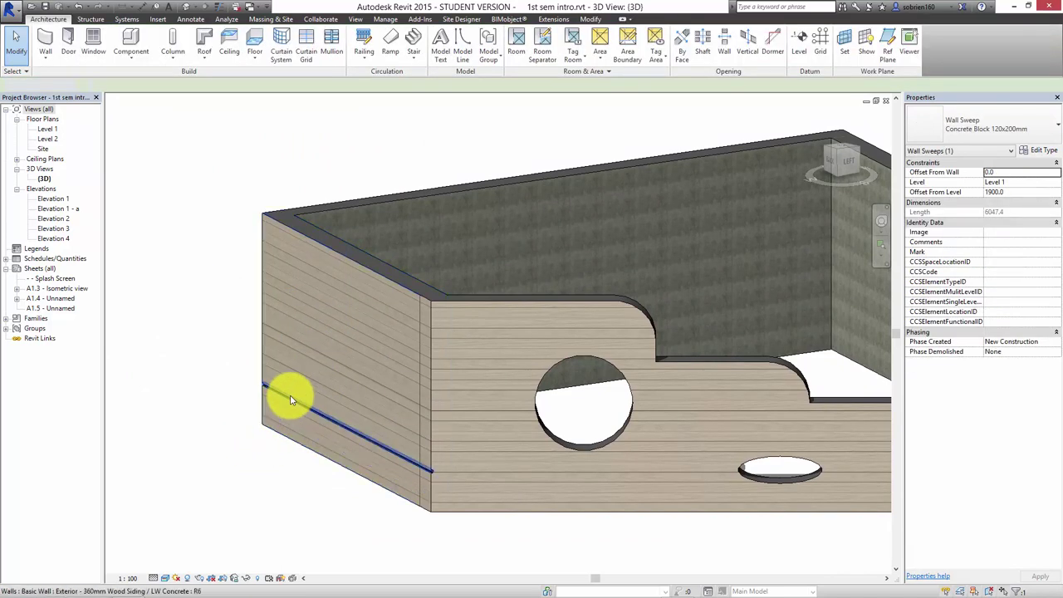
{"action": "key", "text": "Escape"}
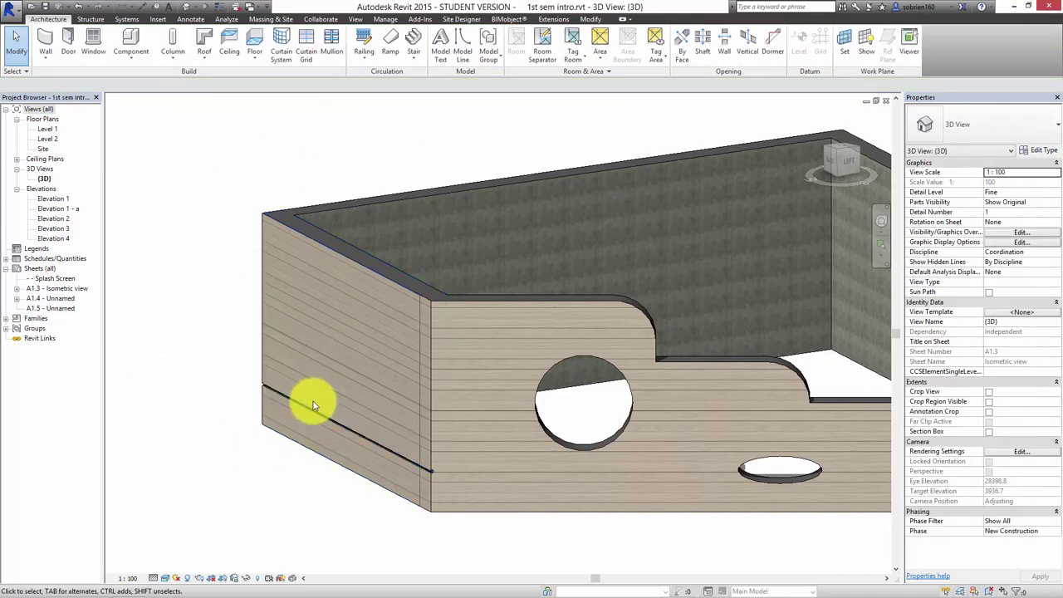
{"action": "left_click", "coordinate": [314, 412]}
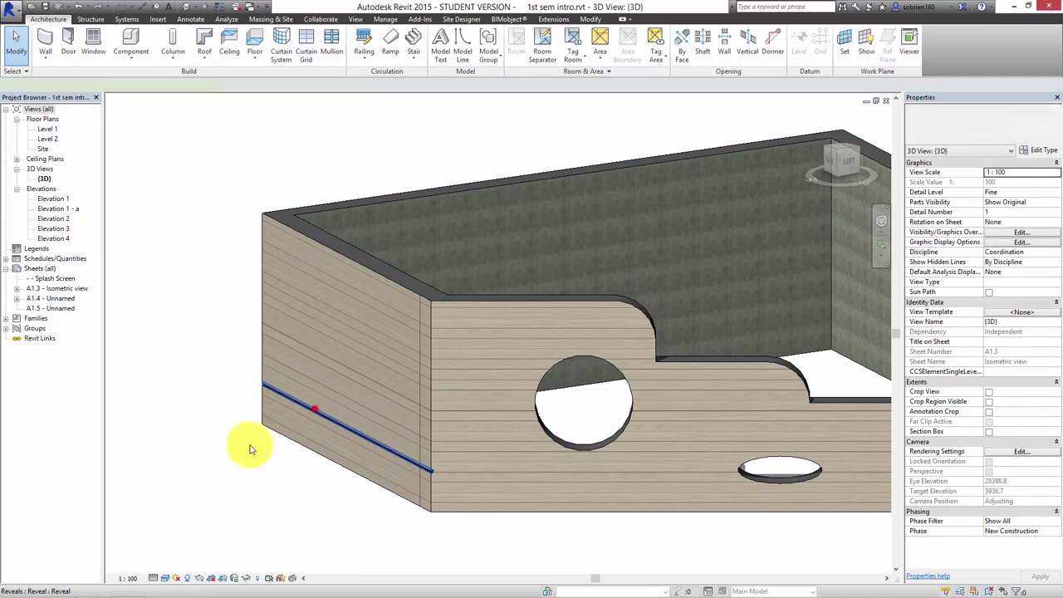
{"action": "left_click", "coordinate": [153, 427]}
- Open the layer structure of the end wall's 360mm Wood Siding / LW Concrete type and show its preview
{"action": "middle_click_drag", "start_coordinate": [231, 487], "coordinate": [223, 475]}
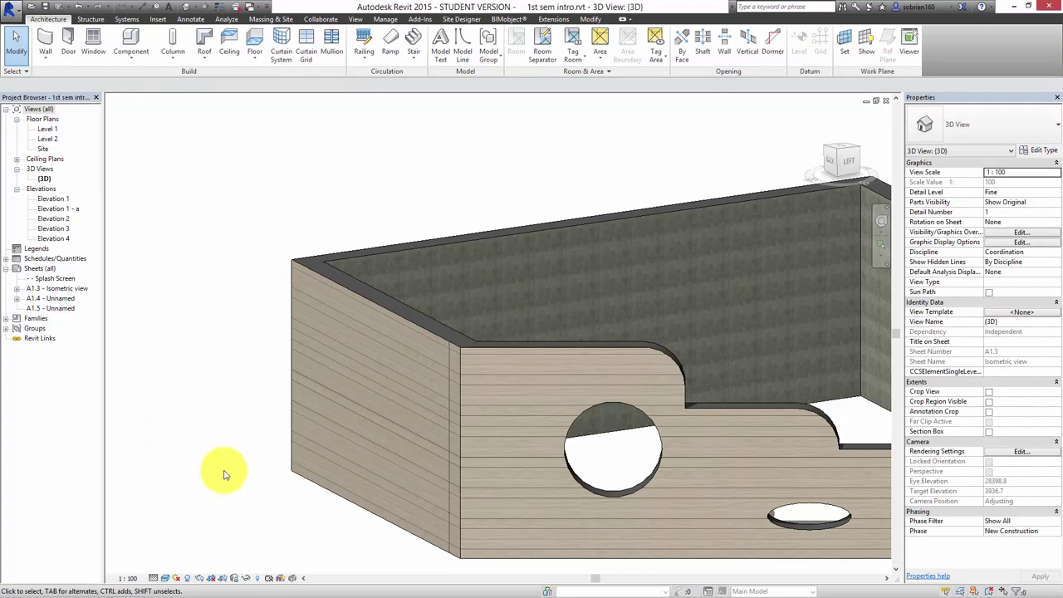
{"action": "middle_click_drag", "start_coordinate": [315, 517], "coordinate": [296, 448]}
{"action": "left_click", "coordinate": [301, 427]}
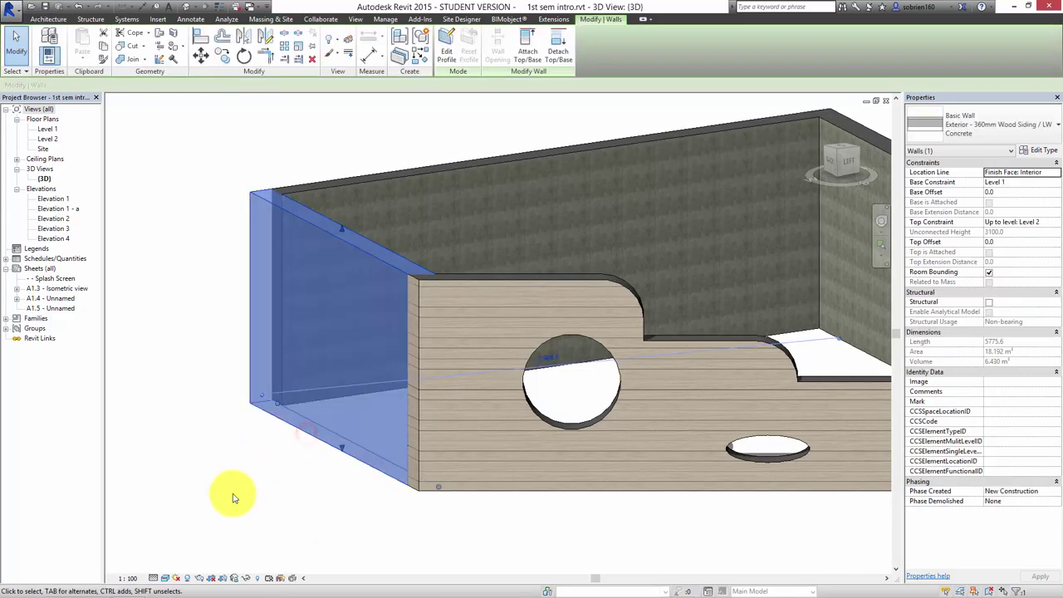
{"action": "left_click", "coordinate": [1041, 150]}
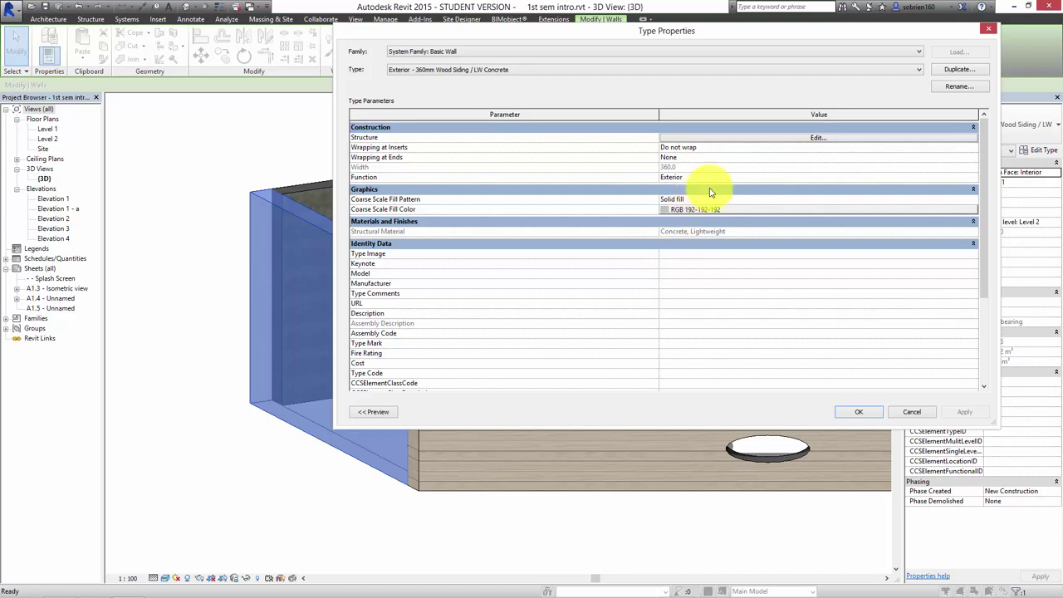
{"action": "left_click", "coordinate": [795, 141]}
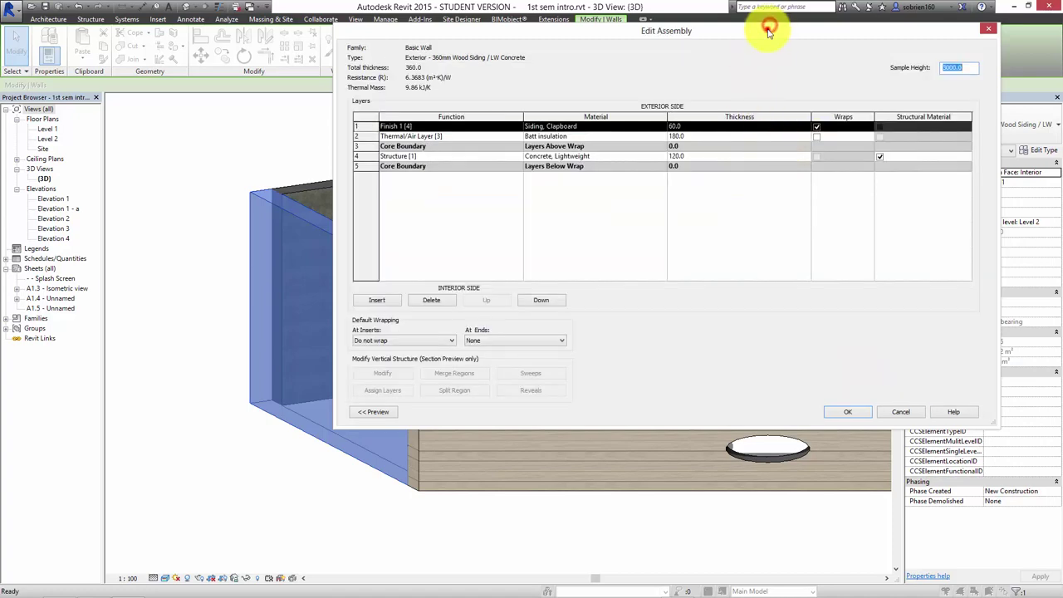
{"action": "left_click_drag", "start_coordinate": [768, 31], "coordinate": [631, 106]}
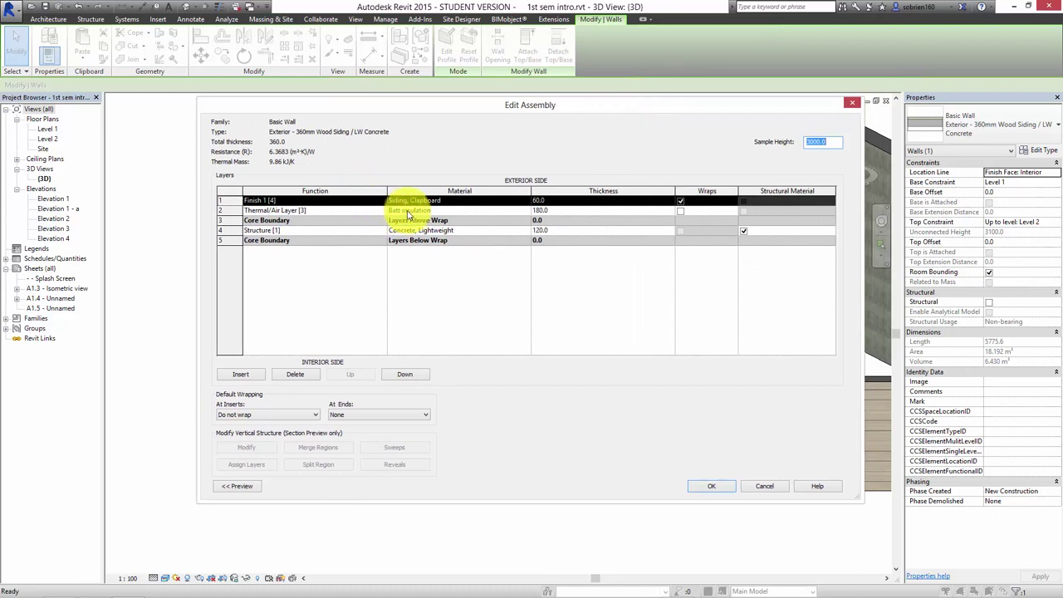
{"action": "left_click", "coordinate": [240, 487]}
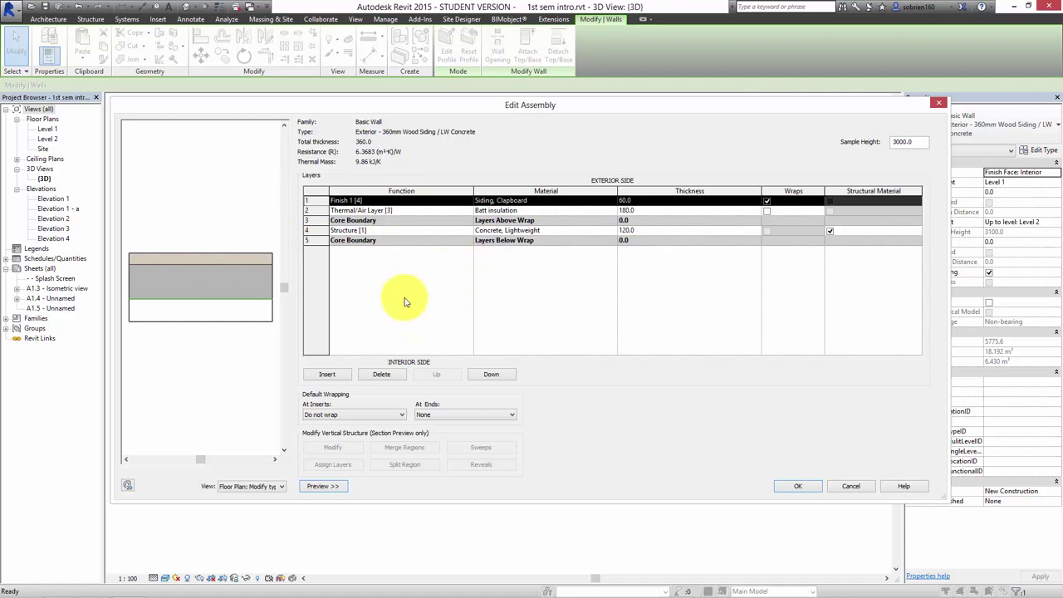
- Insert a 600 mm thick Structure layer as the outermost layer of the wall assembly, and delete it again
{"action": "left_click", "coordinate": [326, 375]}
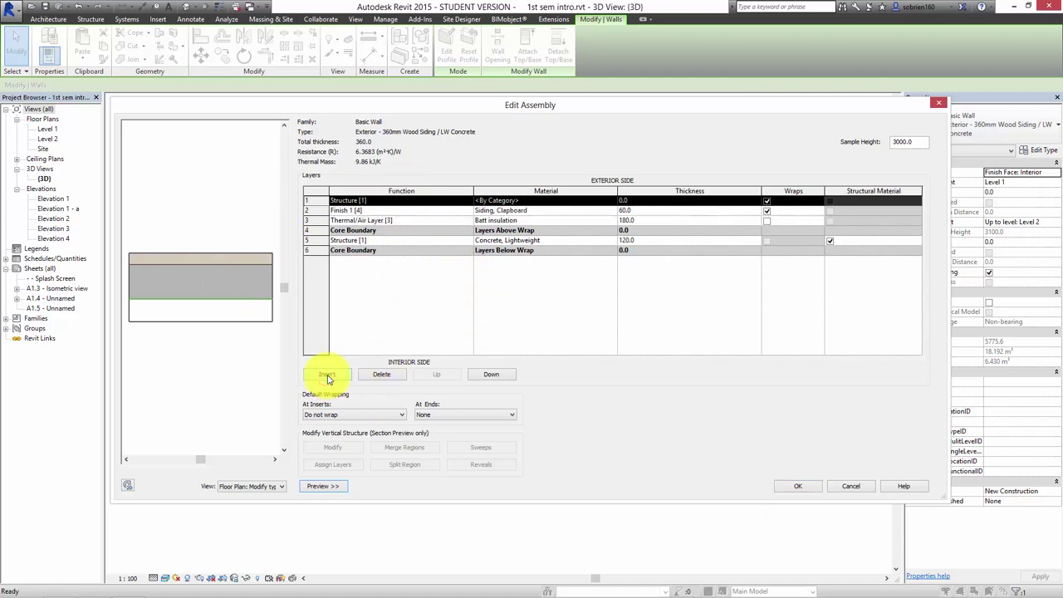
{"action": "left_click", "coordinate": [631, 200]}
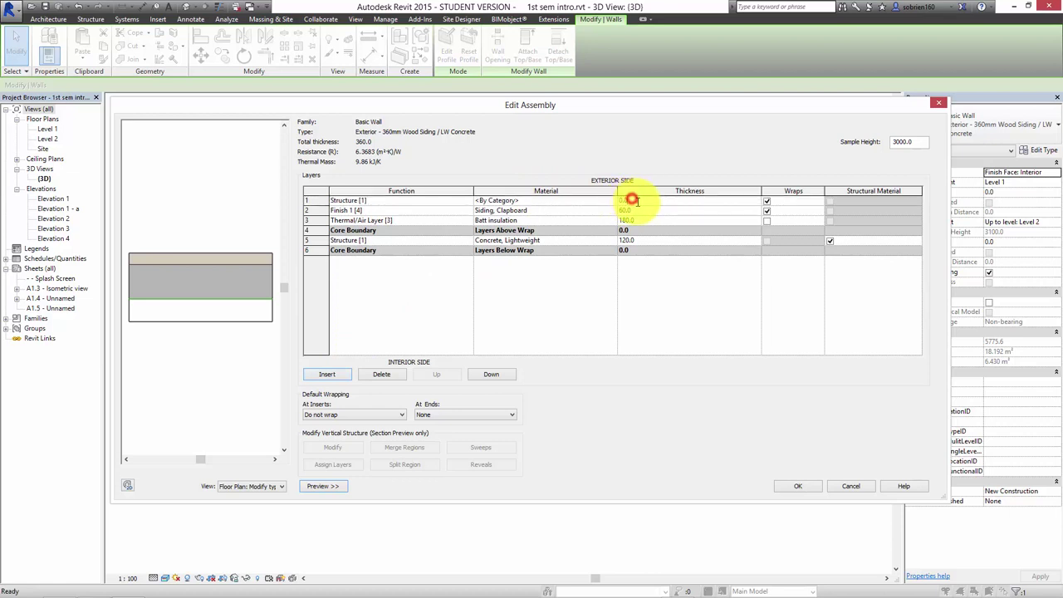
{"action": "type", "text": "600"}
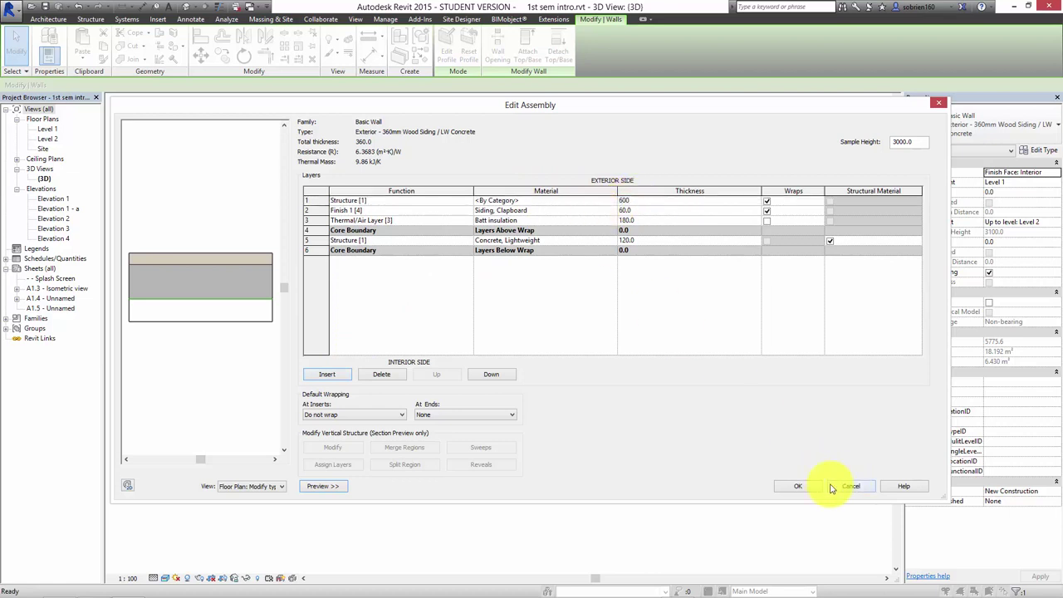
{"action": "left_click", "coordinate": [429, 239]}
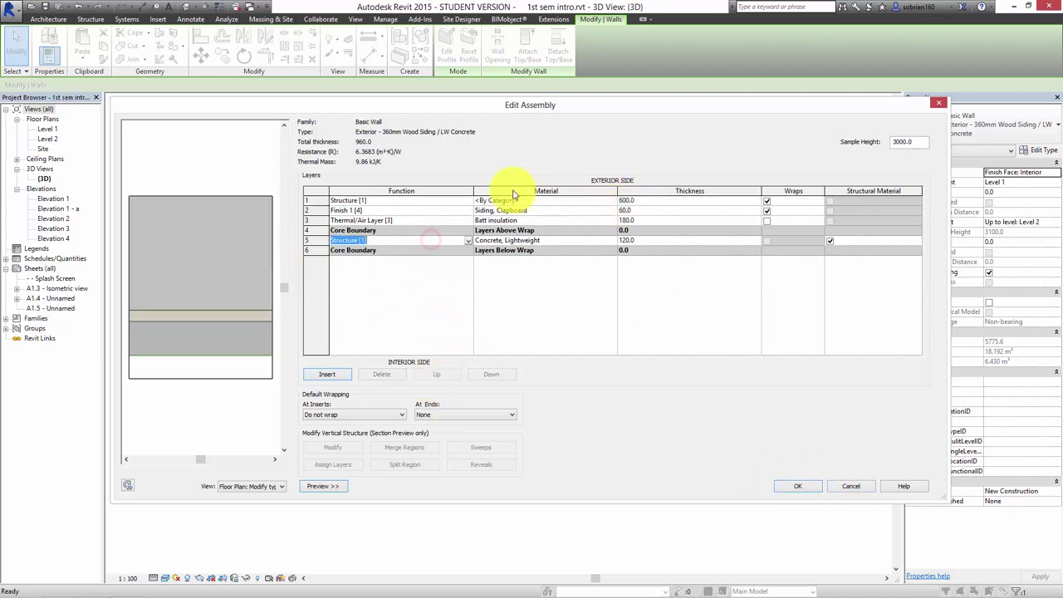
{"action": "left_click", "coordinate": [401, 202]}
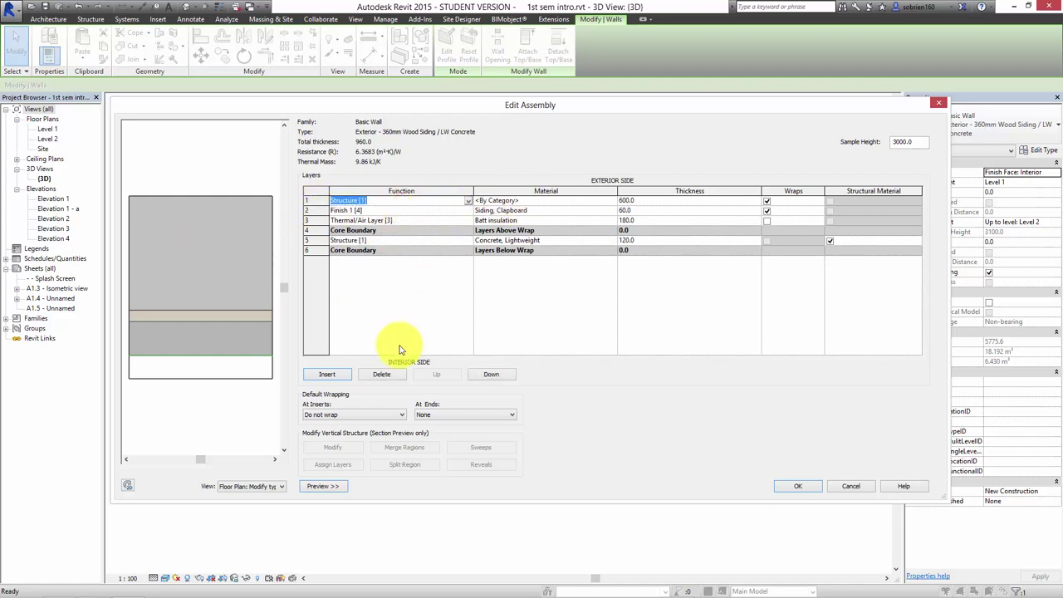
{"action": "left_click", "coordinate": [381, 373]}
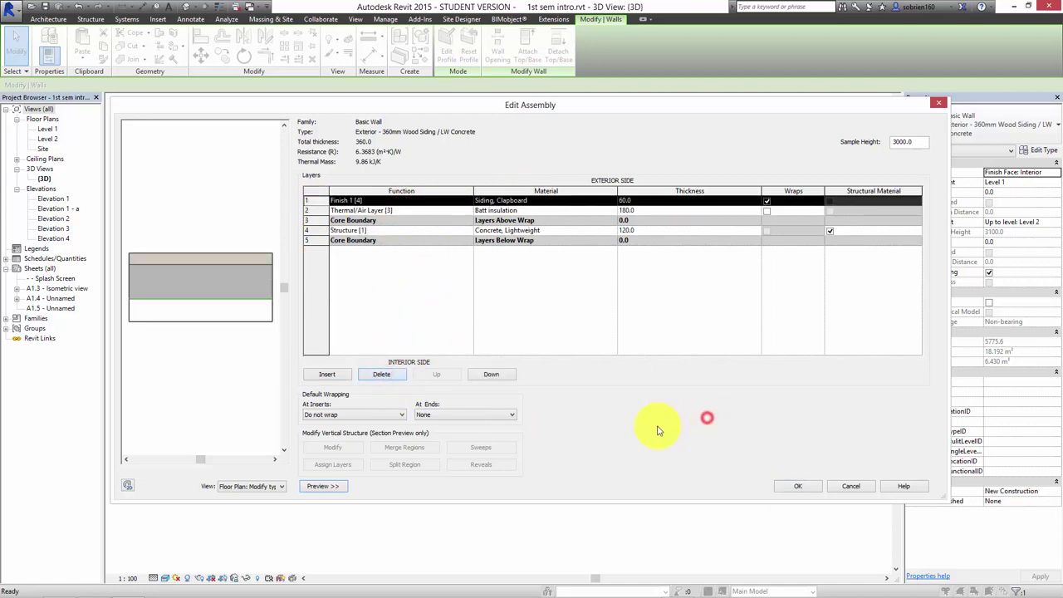
- Switch the wall assembly preview to the Section: Modify type view
{"action": "left_click", "coordinate": [279, 487]}
{"action": "left_click", "coordinate": [267, 504]}
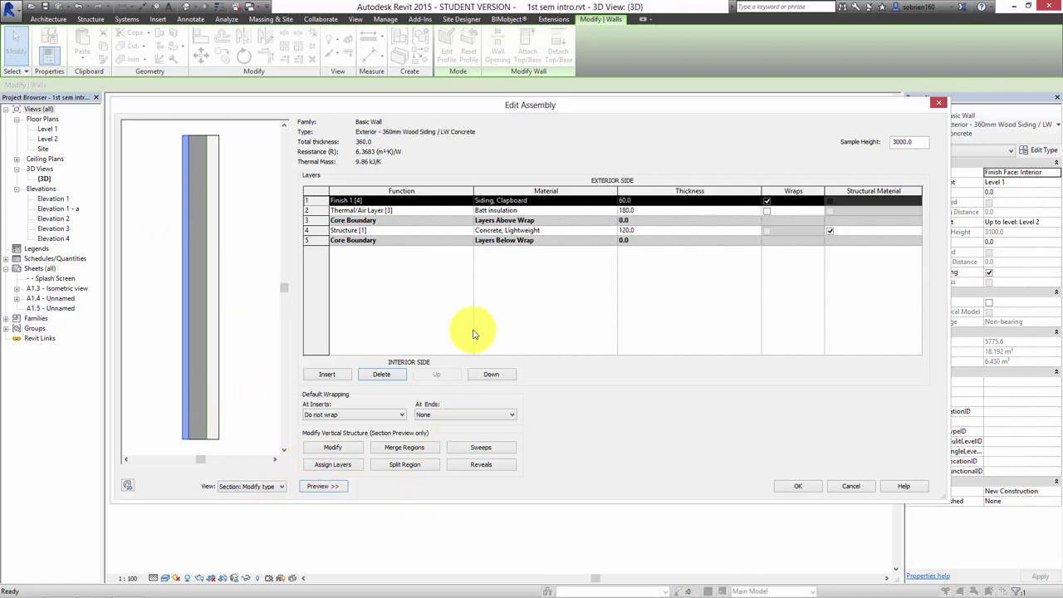
- Add a wall sweep with the Cornice Profile to the wall assembly and apply it
{"action": "left_click", "coordinate": [482, 449]}
{"action": "left_click", "coordinate": [733, 370]}
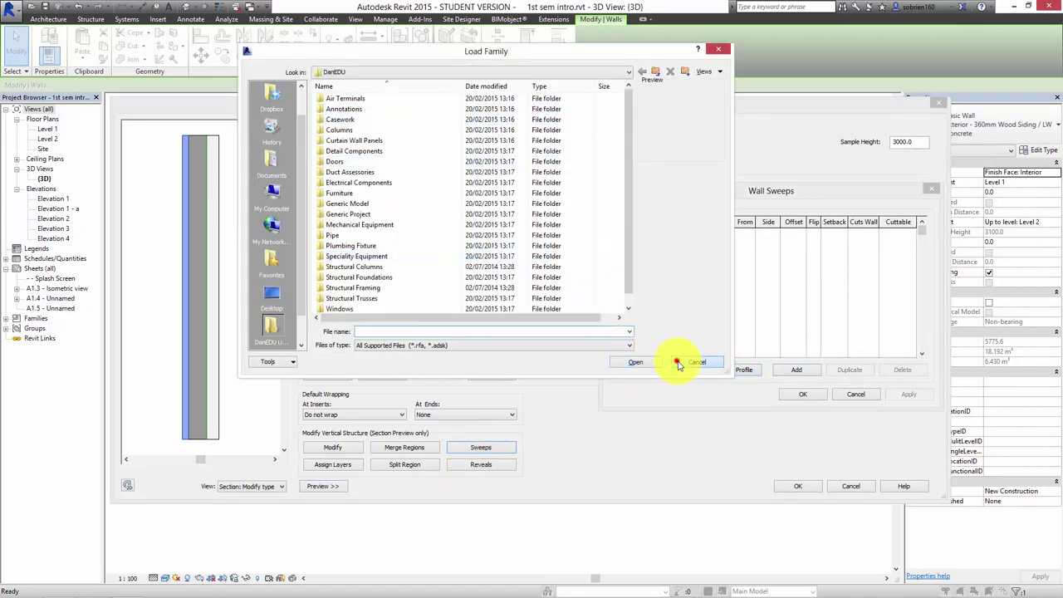
{"action": "left_click", "coordinate": [677, 362]}
{"action": "left_click", "coordinate": [796, 370]}
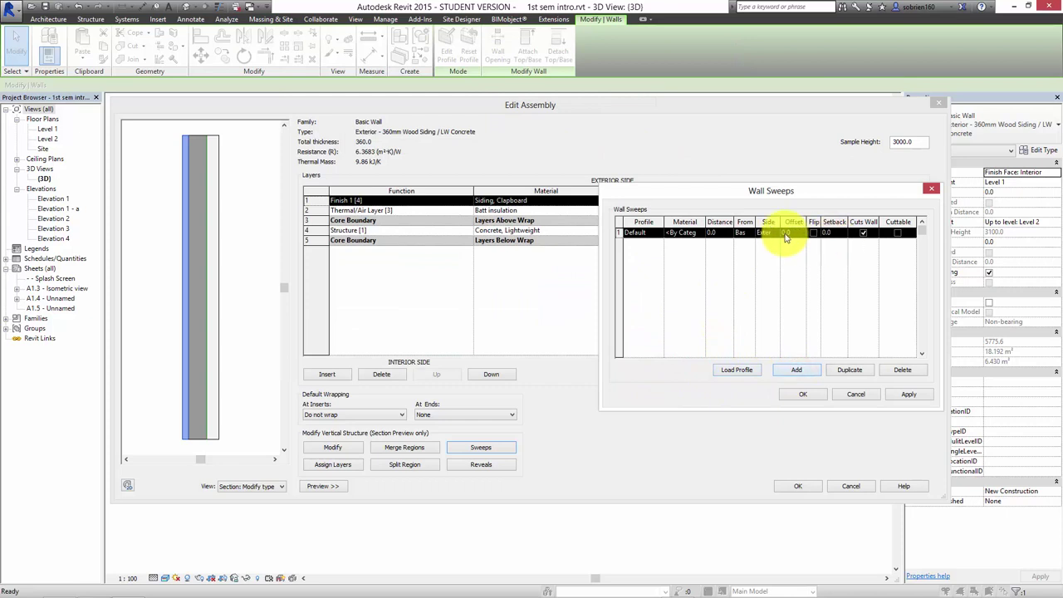
{"action": "left_click", "coordinate": [660, 236]}
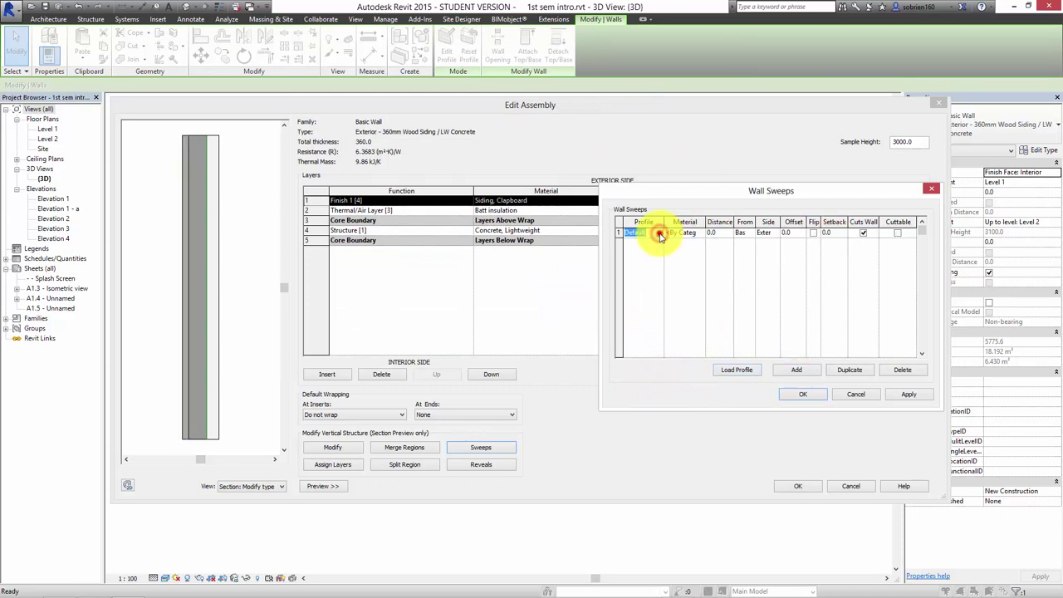
{"action": "left_click", "coordinate": [659, 236]}
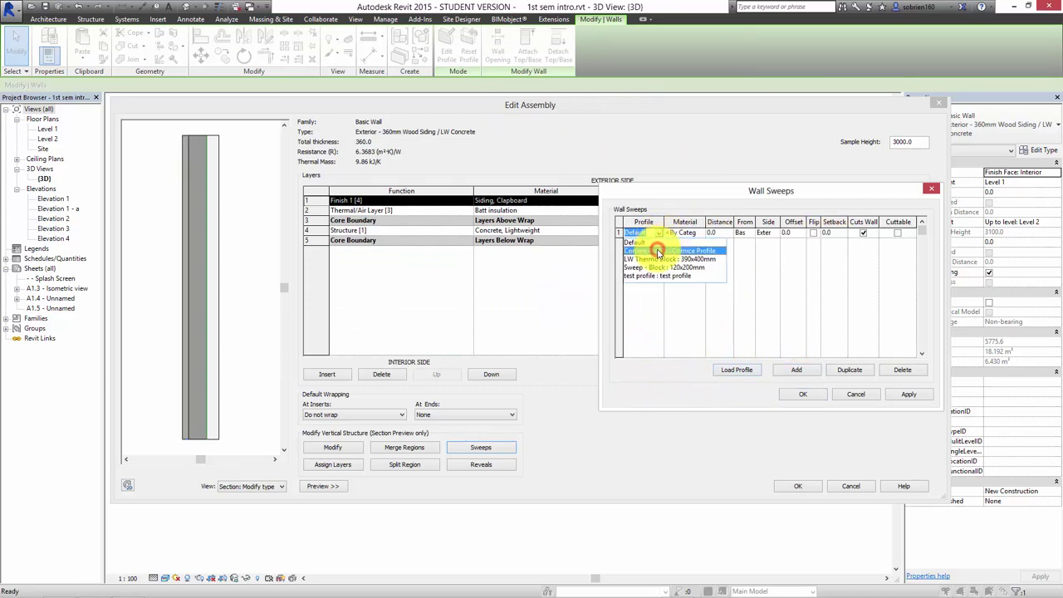
{"action": "left_click", "coordinate": [656, 250]}
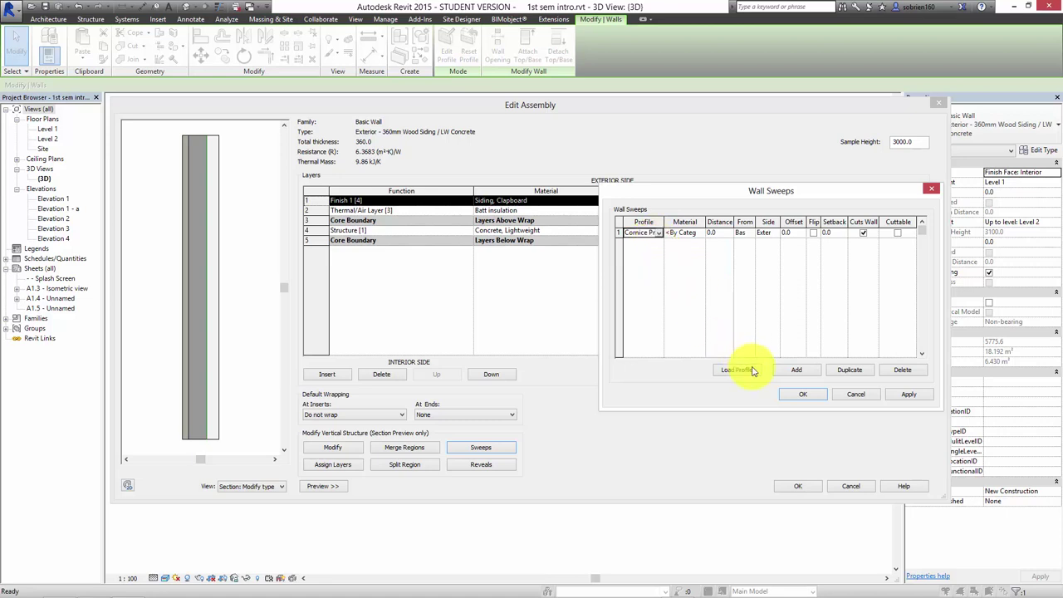
{"action": "left_click", "coordinate": [727, 235]}
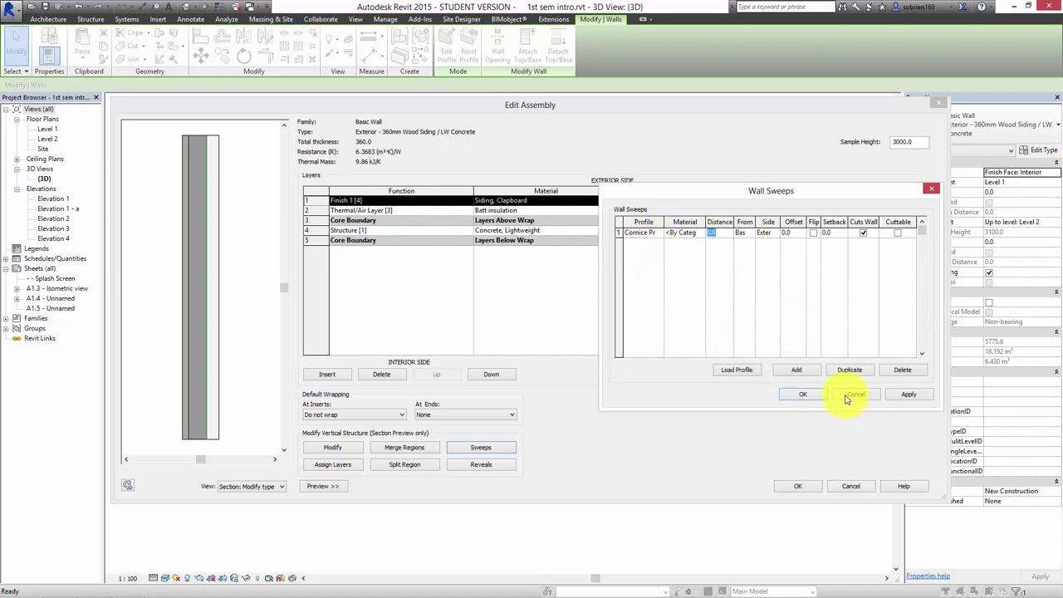
{"action": "left_click", "coordinate": [910, 396]}
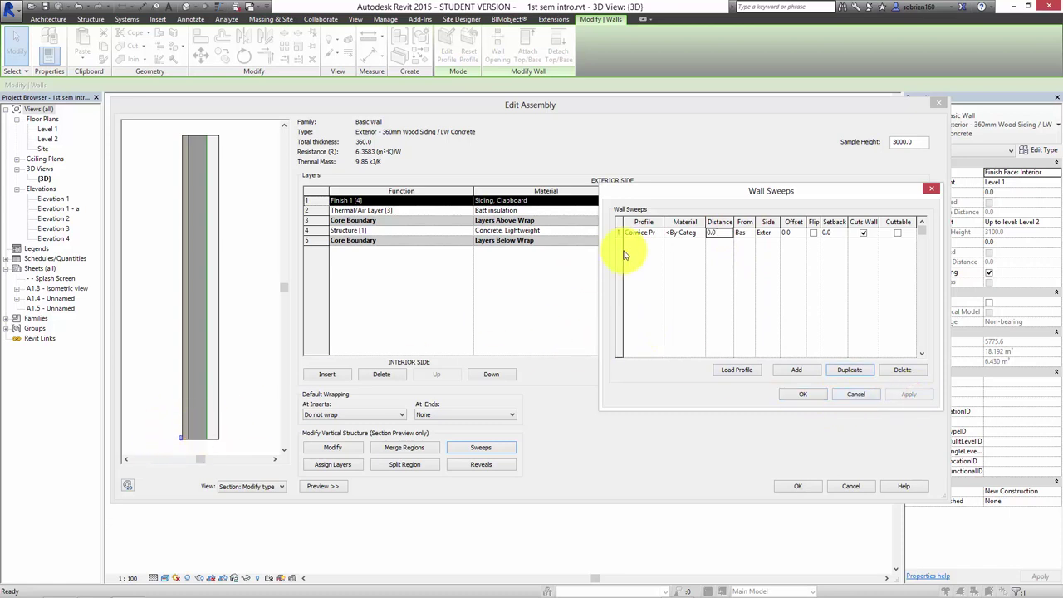
- Try the test profile on the wall sweep, applying it, and restore the Cornice Profile
{"action": "left_click", "coordinate": [658, 233]}
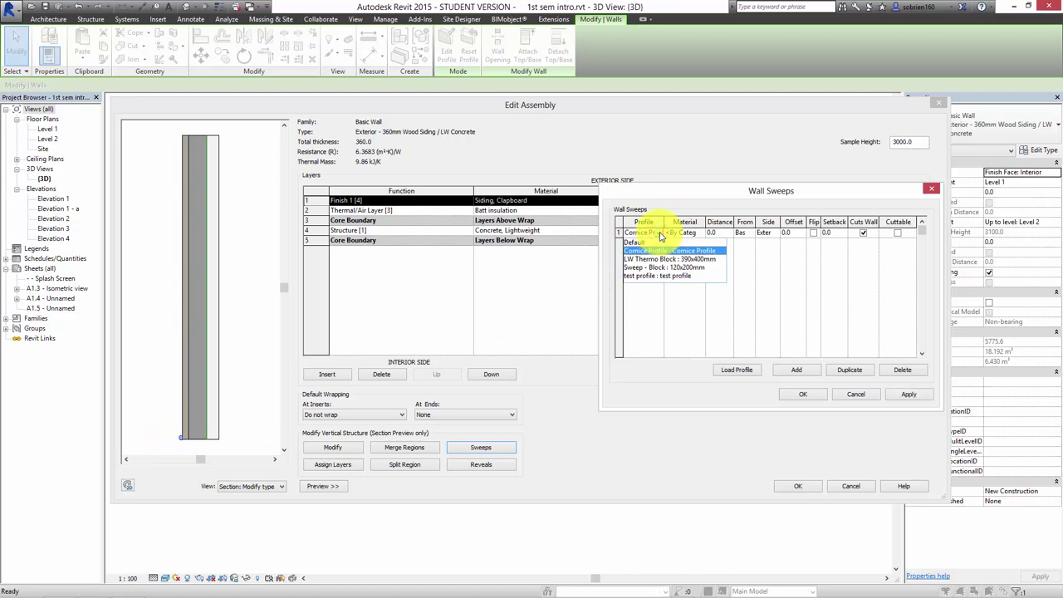
{"action": "left_click", "coordinate": [639, 276]}
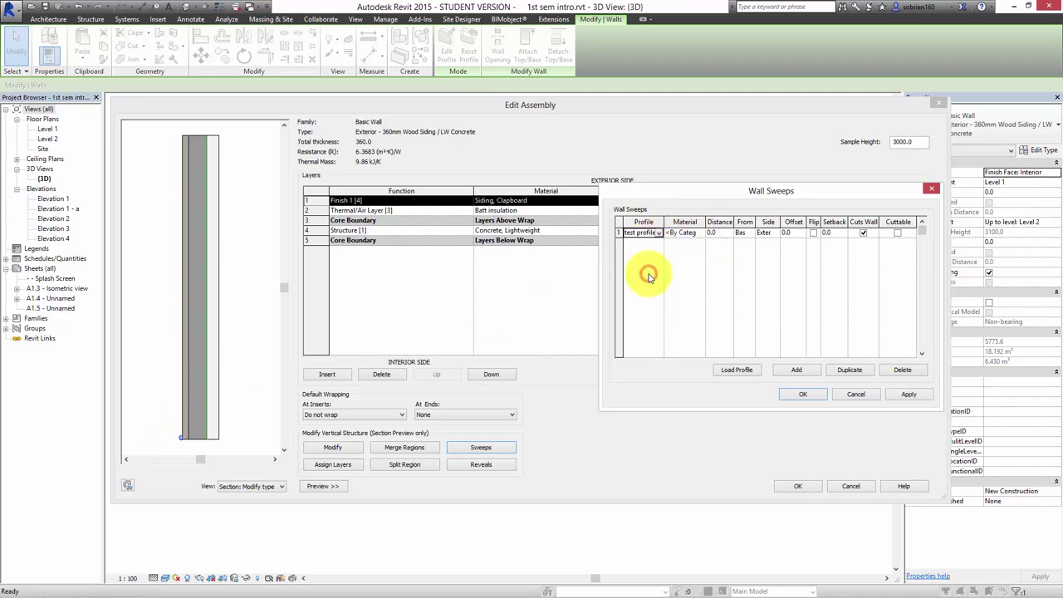
{"action": "left_click", "coordinate": [908, 393]}
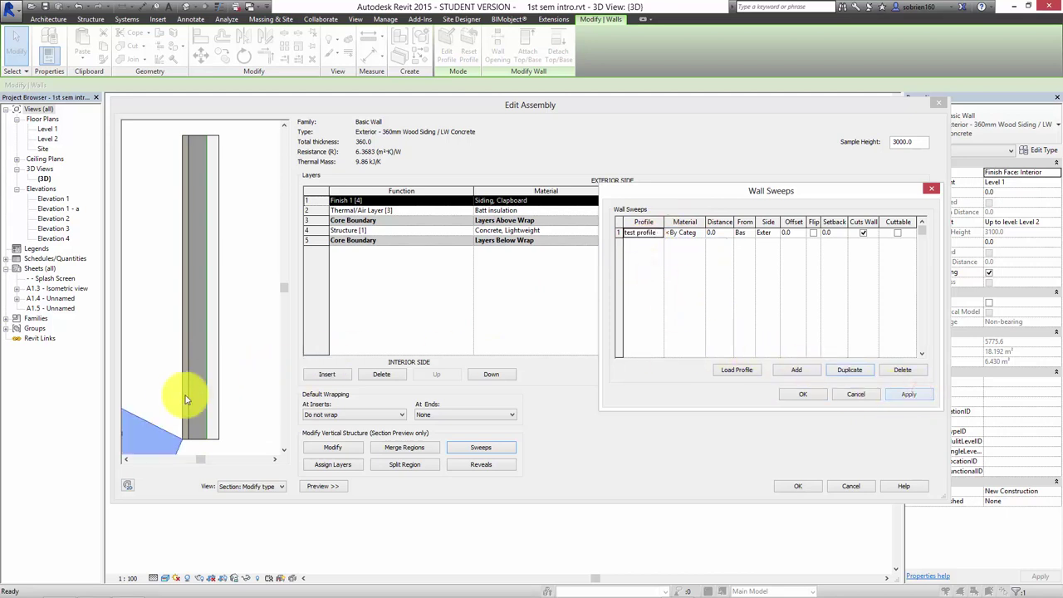
{"action": "left_click", "coordinate": [655, 232]}
{"action": "left_click", "coordinate": [662, 233]}
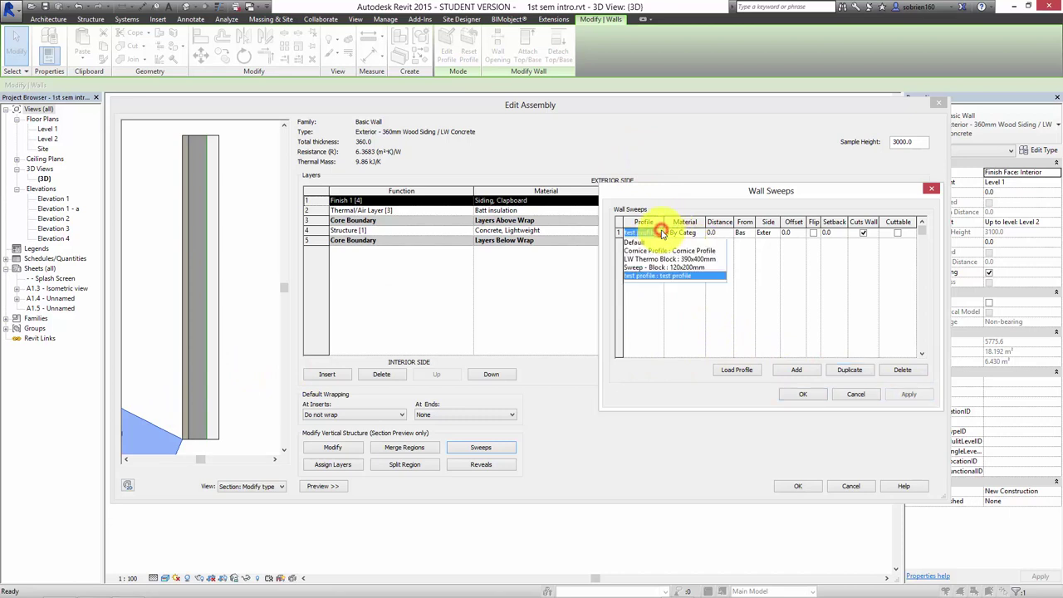
{"action": "left_click", "coordinate": [652, 250]}
{"action": "left_click", "coordinate": [908, 394]}
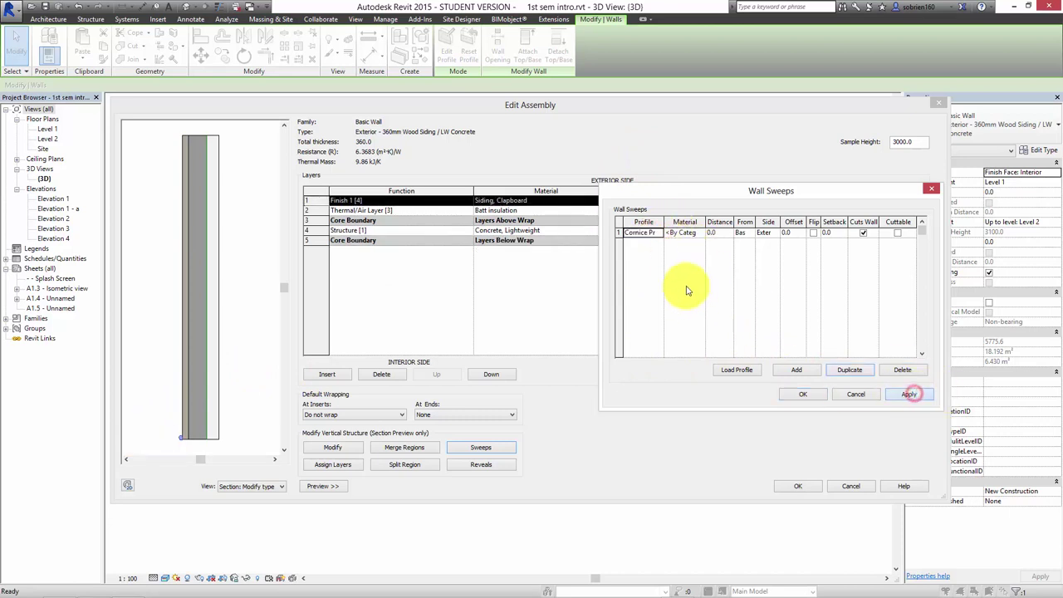
- Set the cornice sweep to be measured from the Top of the wall and apply the change
{"action": "left_click", "coordinate": [745, 232]}
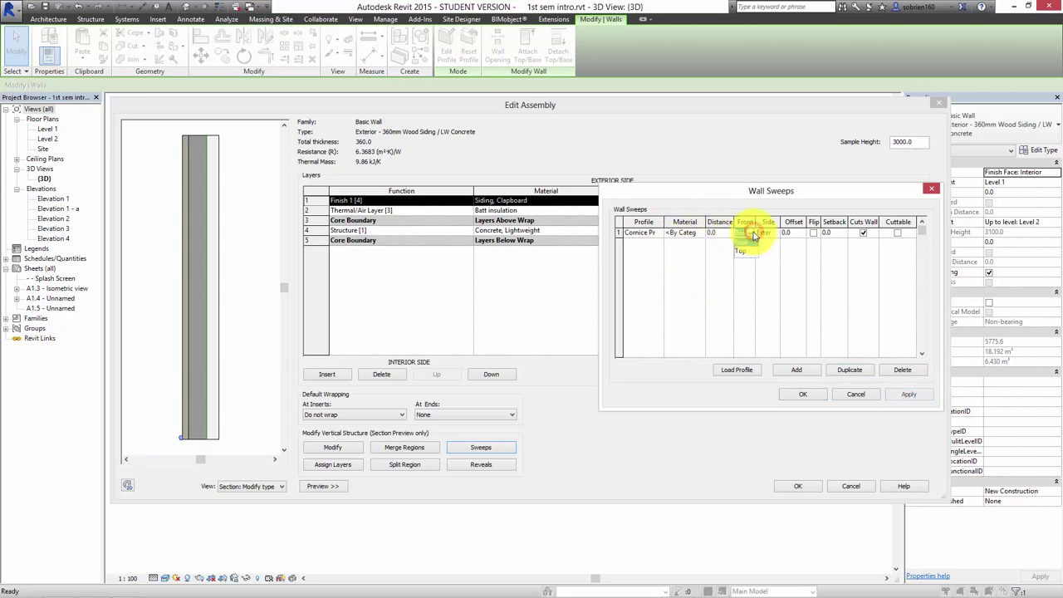
{"action": "left_click", "coordinate": [750, 232]}
{"action": "left_click", "coordinate": [741, 253]}
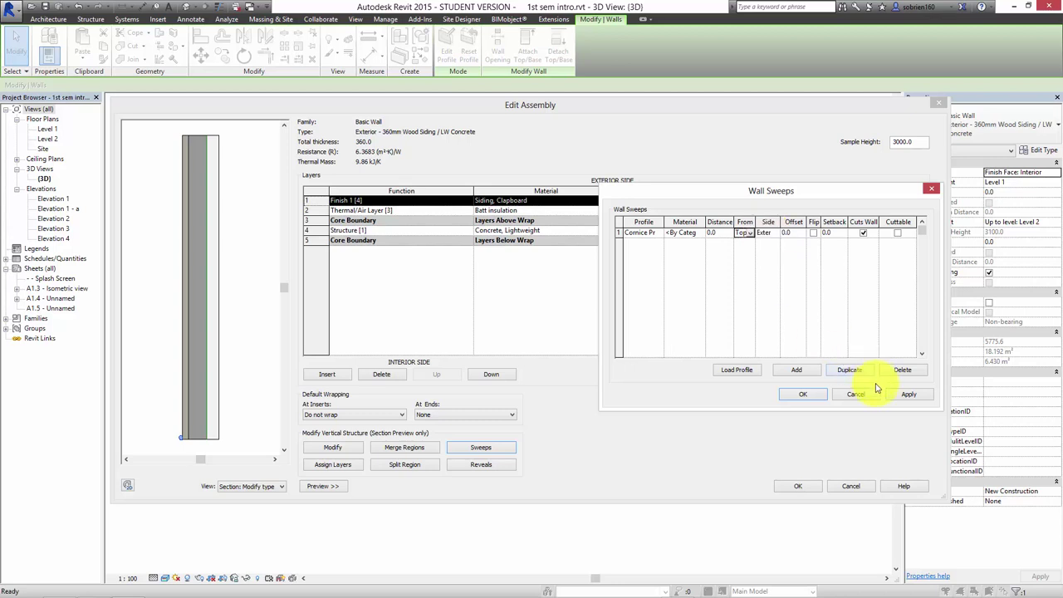
{"action": "left_click", "coordinate": [908, 396]}
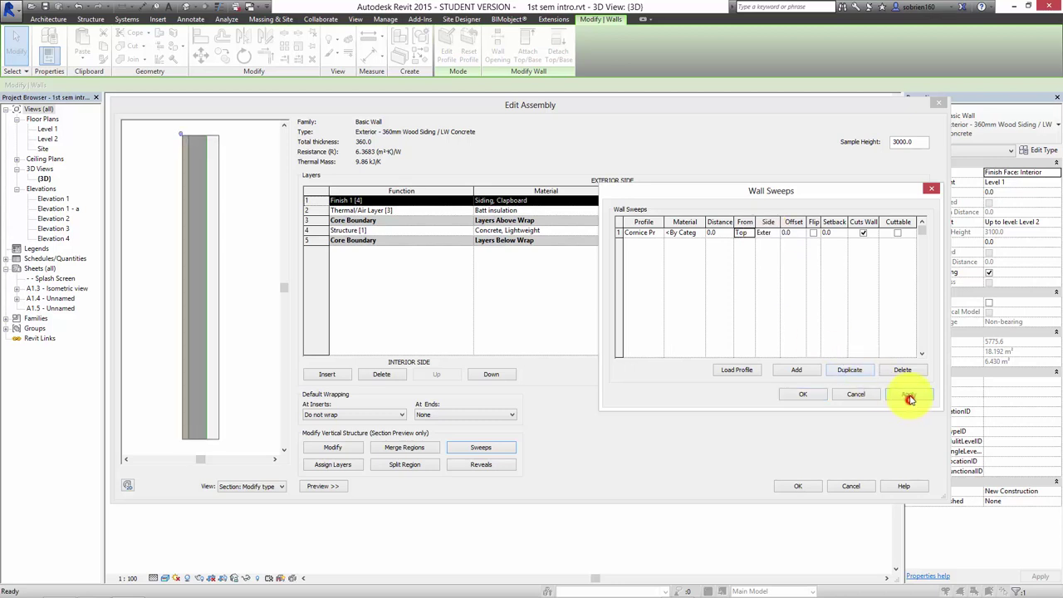
{"action": "left_click", "coordinate": [777, 233]}
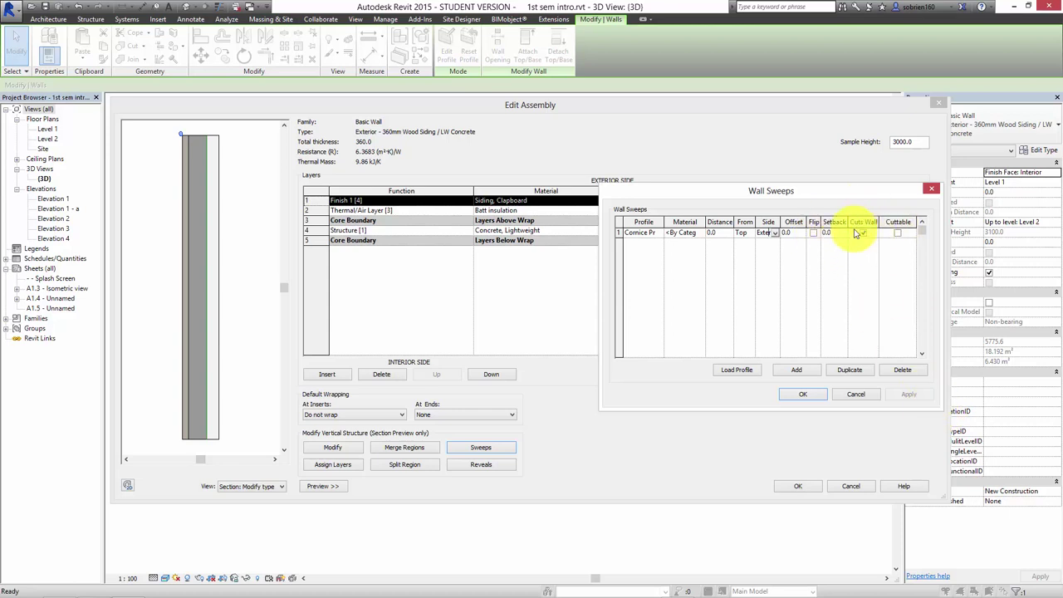
- Add a second wall sweep with the test profile at the exterior base of the wall and apply it
{"action": "left_click", "coordinate": [802, 372]}
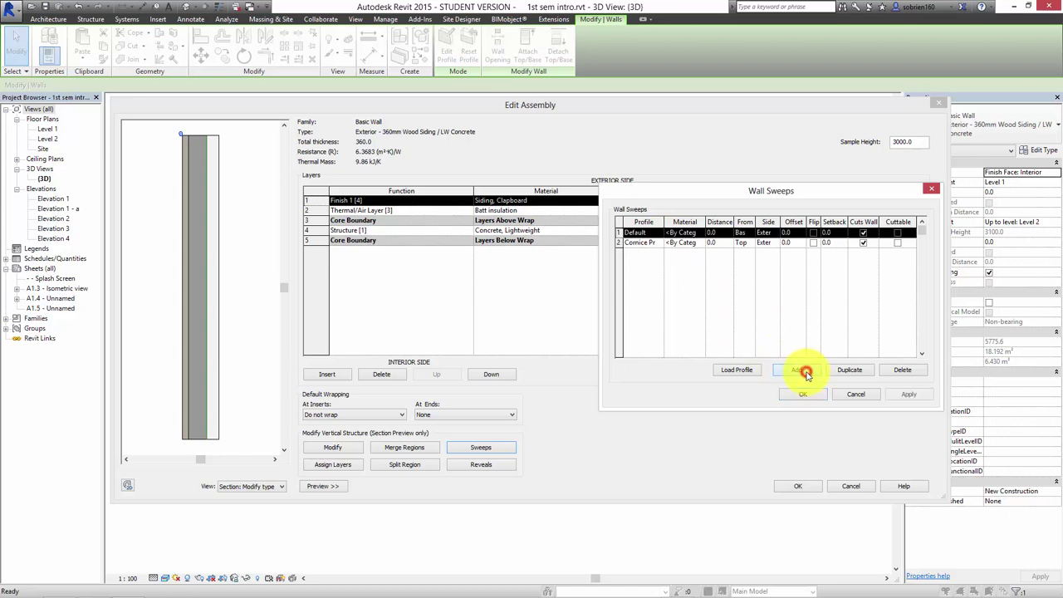
{"action": "left_click", "coordinate": [661, 236]}
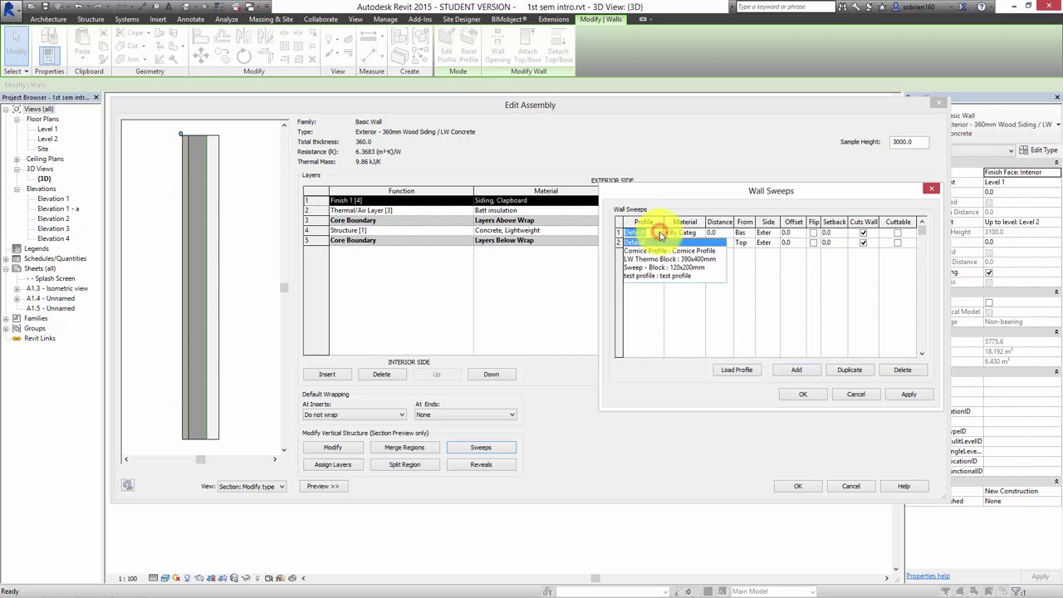
{"action": "left_click", "coordinate": [653, 277]}
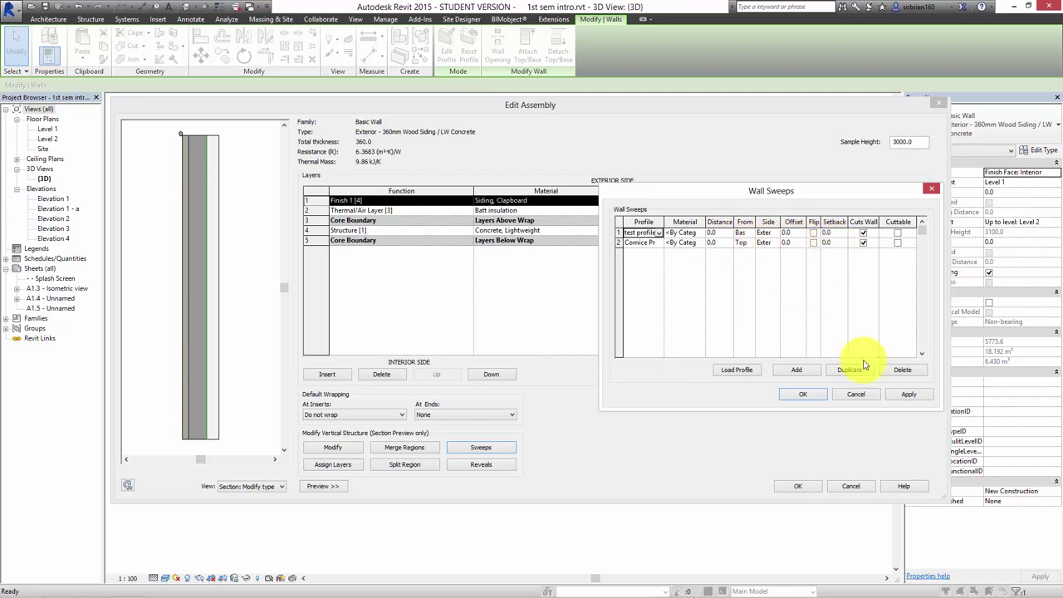
{"action": "left_click", "coordinate": [905, 396]}
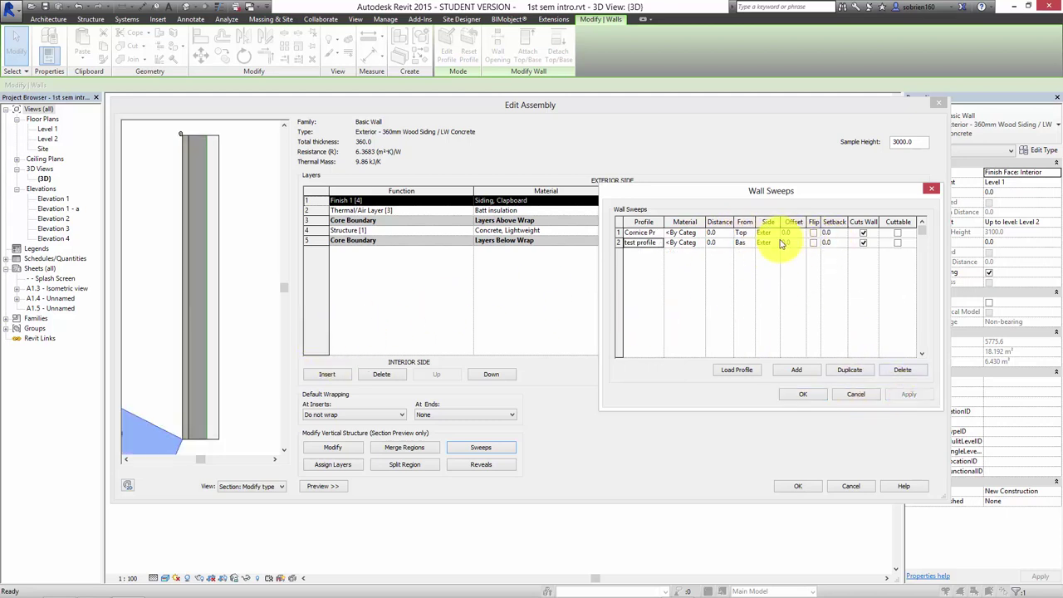
- Try a distance of 300 mm from the top for the cornice sweep, applying it to the preview
{"action": "left_click", "coordinate": [728, 236]}
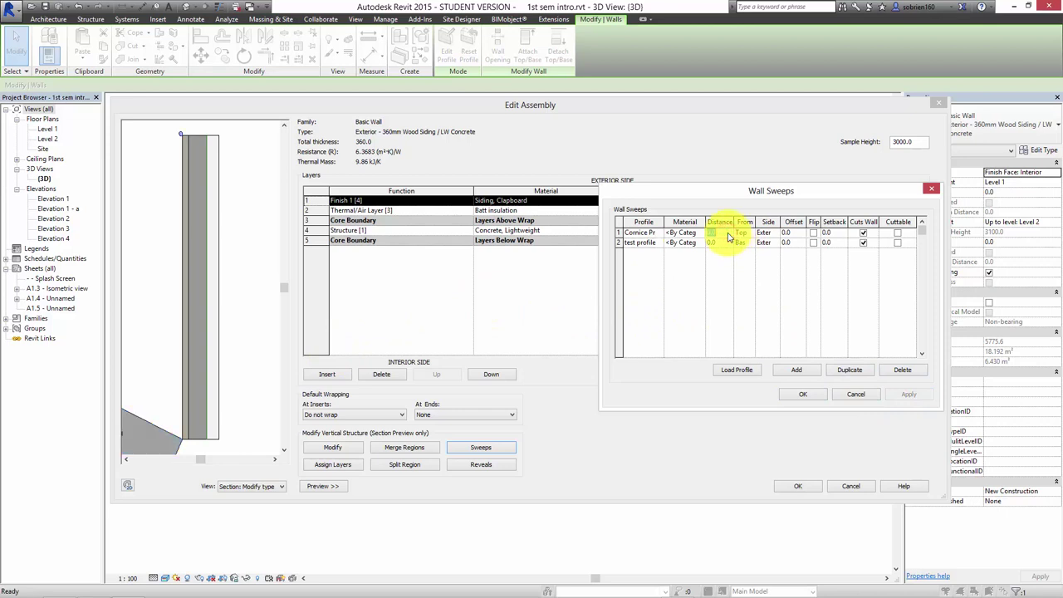
{"action": "left_click", "coordinate": [907, 394]}
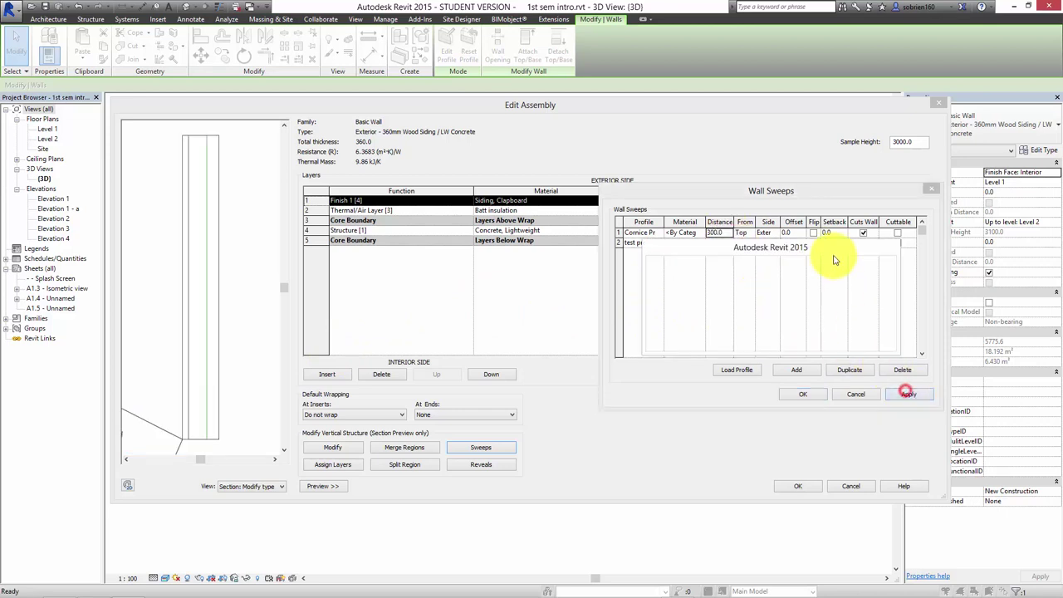
{"action": "left_click", "coordinate": [864, 341]}
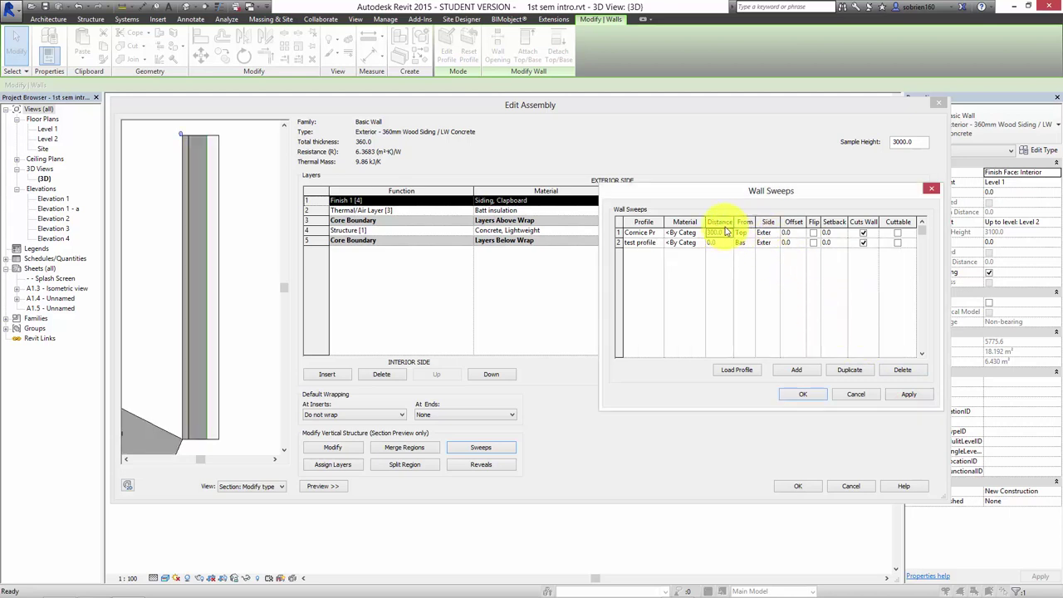
{"action": "left_click", "coordinate": [731, 234]}
{"action": "left_click", "coordinate": [753, 234]}
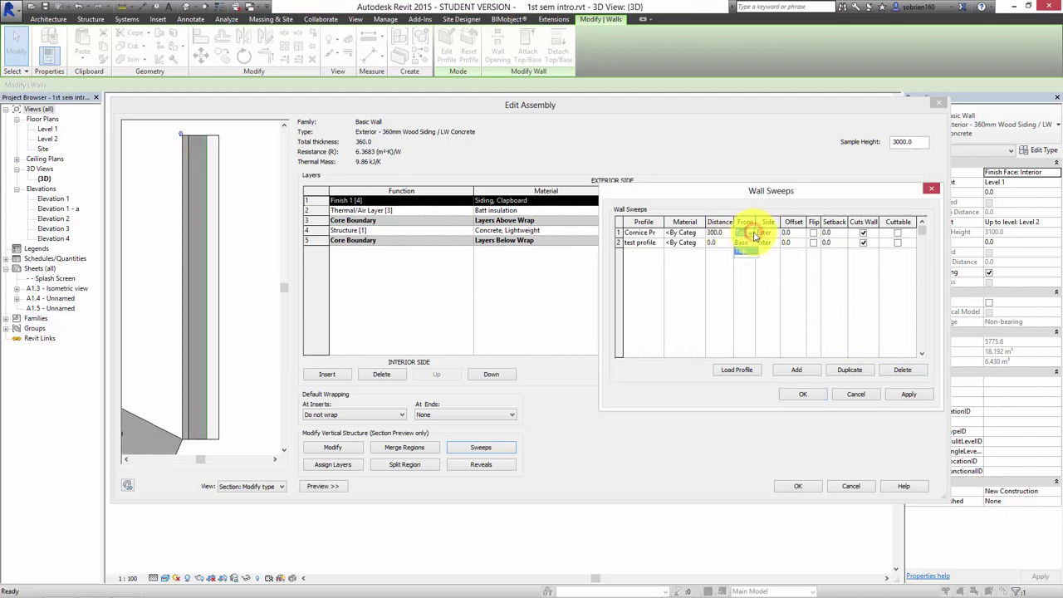
- Set the test profile sweep's distance from the base to 300 mm and confirm the sweeps and wall assembly
{"action": "left_click", "coordinate": [723, 242]}
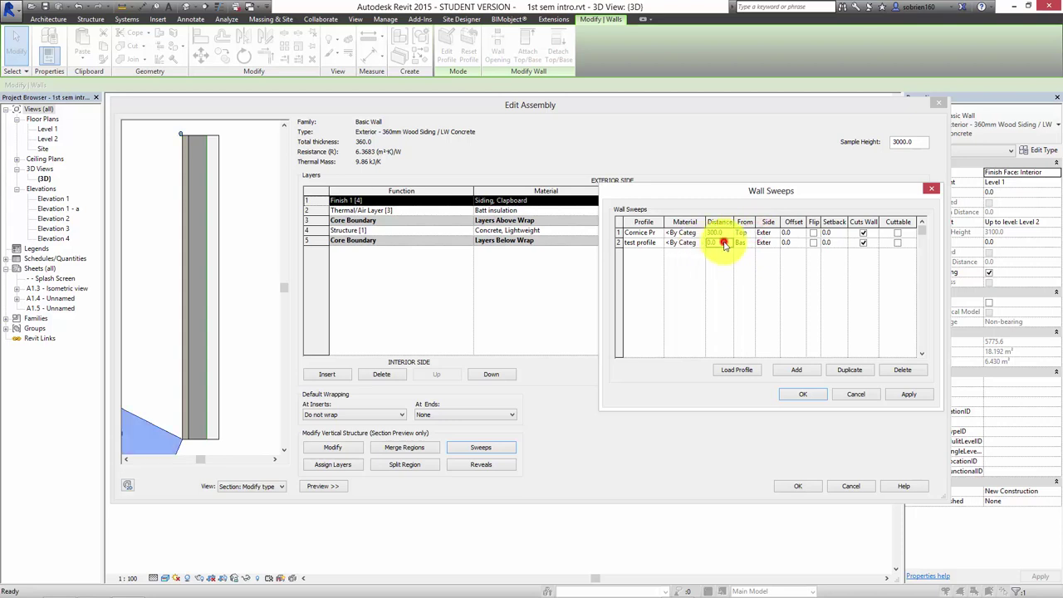
{"action": "type", "text": "300"}
{"action": "left_click", "coordinate": [765, 242]}
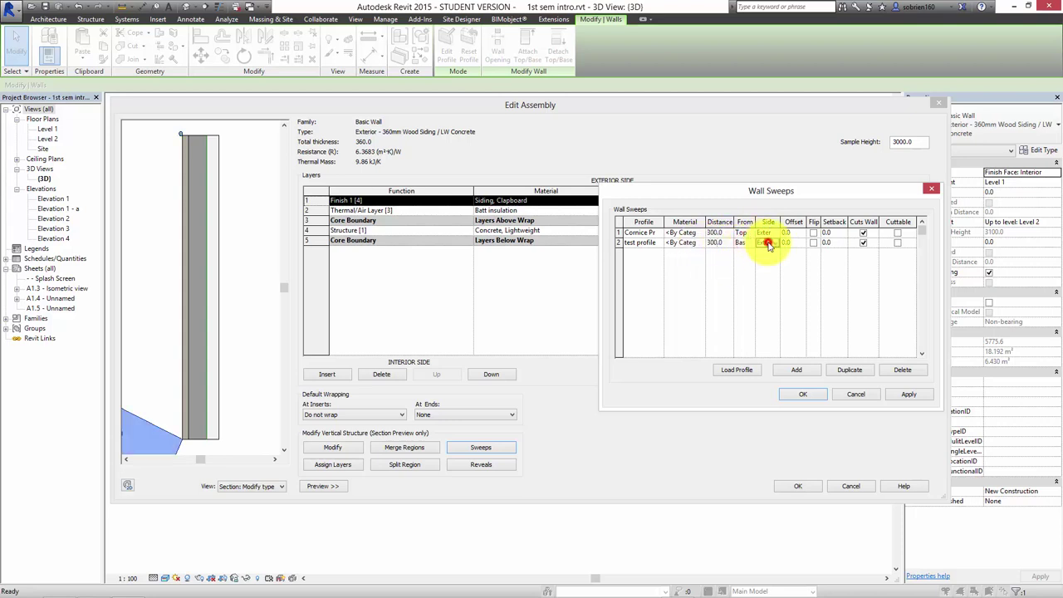
{"action": "left_click", "coordinate": [908, 395]}
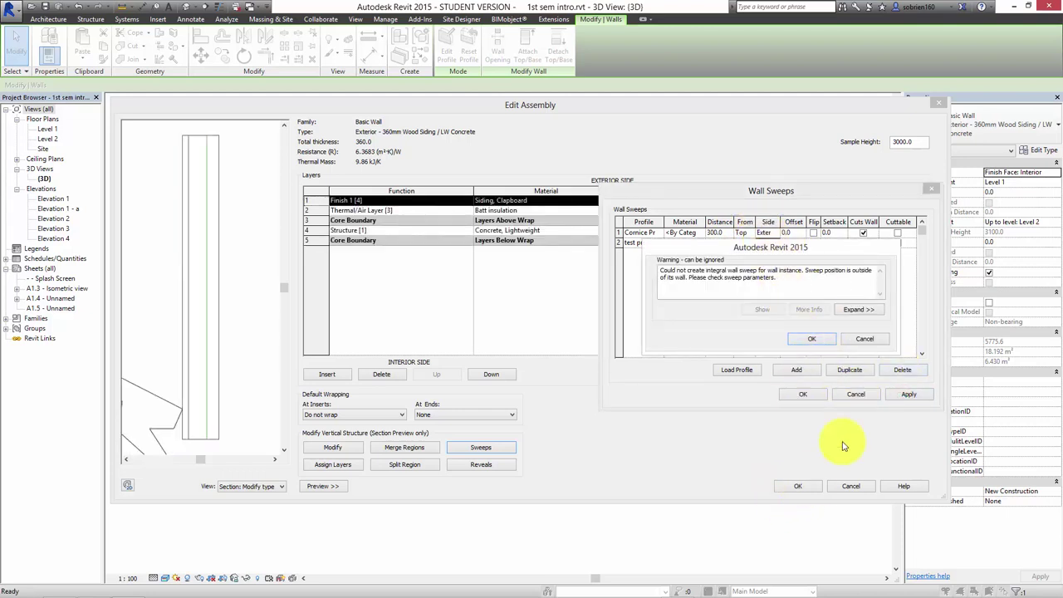
{"action": "left_click", "coordinate": [795, 334]}
{"action": "left_click", "coordinate": [799, 393]}
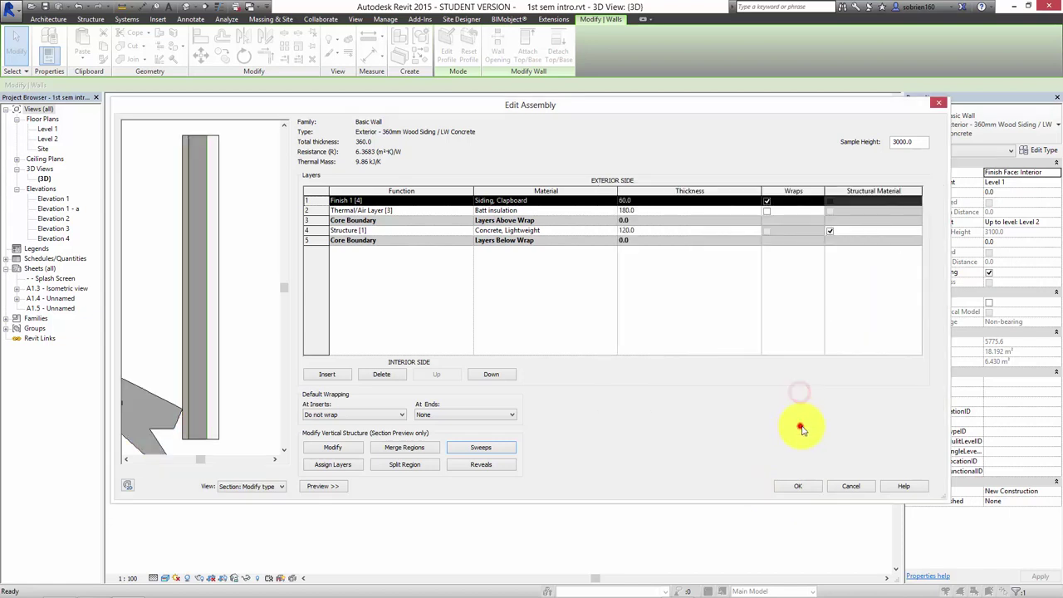
{"action": "left_click", "coordinate": [797, 486]}
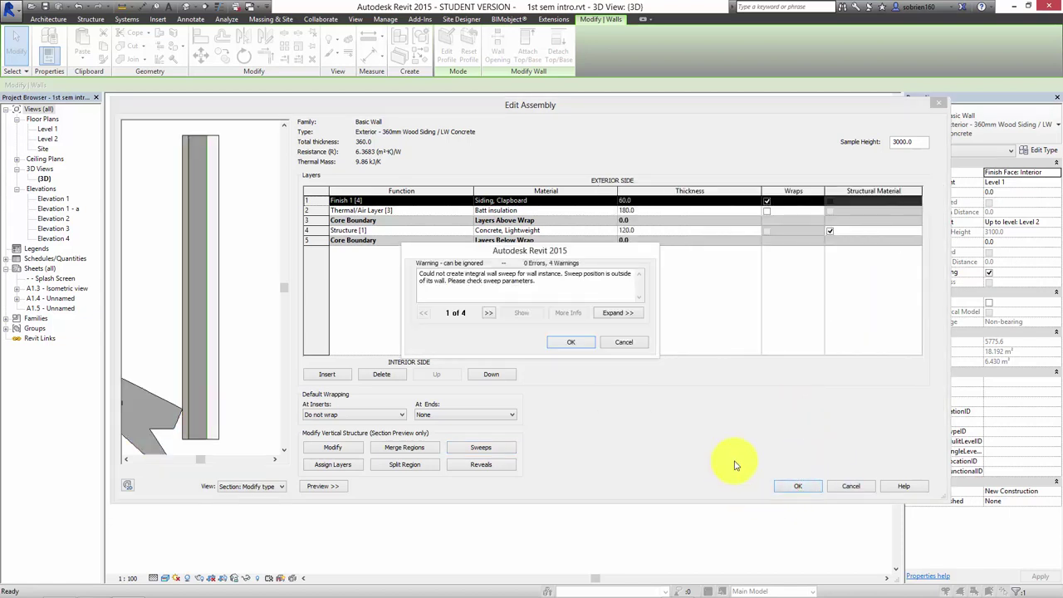
{"action": "left_click", "coordinate": [581, 345]}
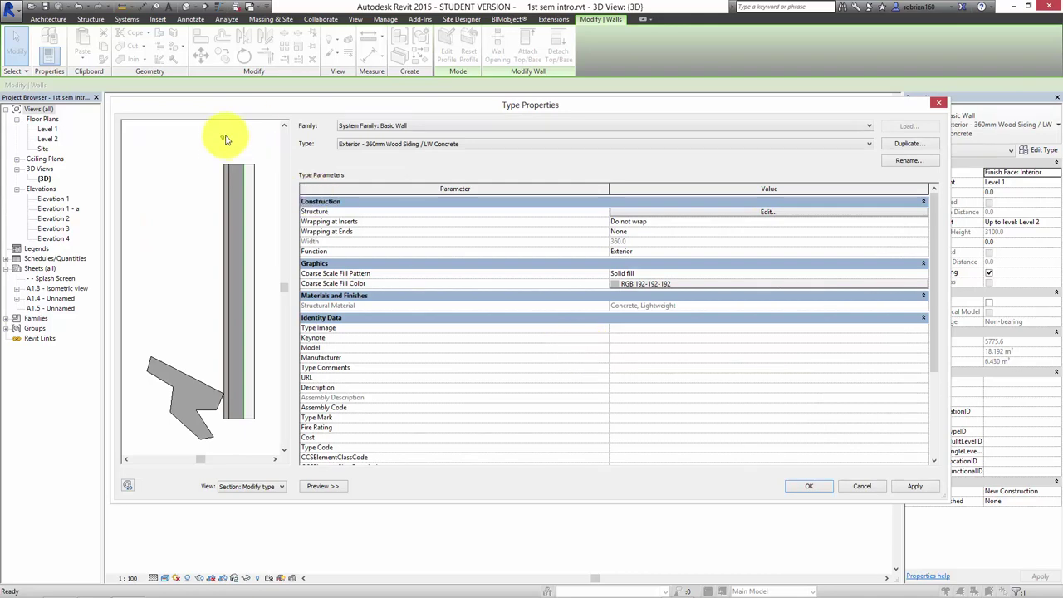
- Reopen the wall type's sweeps and set the cornice sweep's distance from the top to 0, confirming the sweeps
{"action": "left_click", "coordinate": [681, 212]}
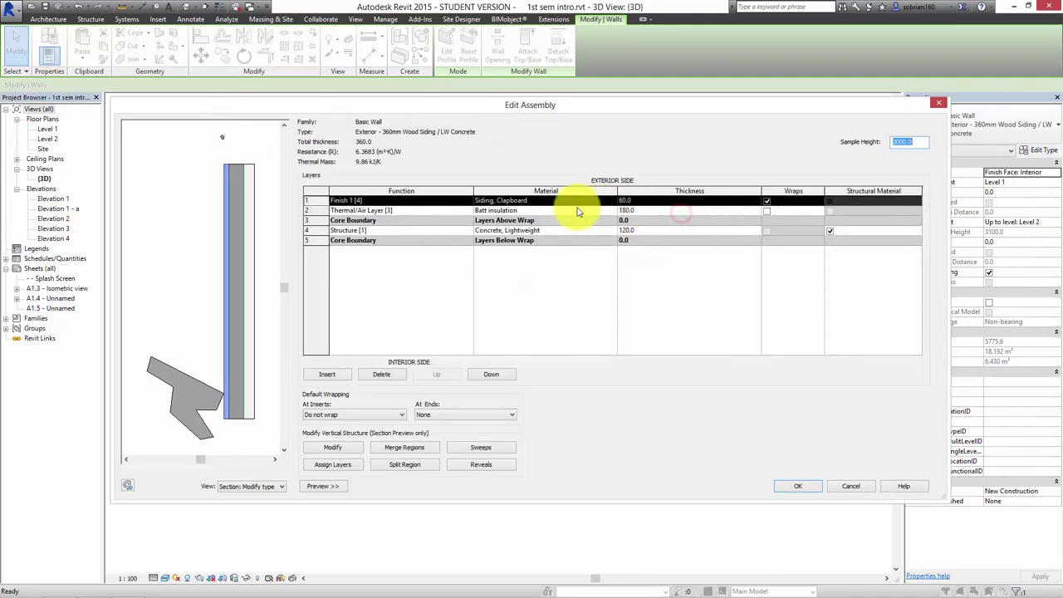
{"action": "left_click", "coordinate": [475, 449]}
{"action": "left_click", "coordinate": [718, 234]}
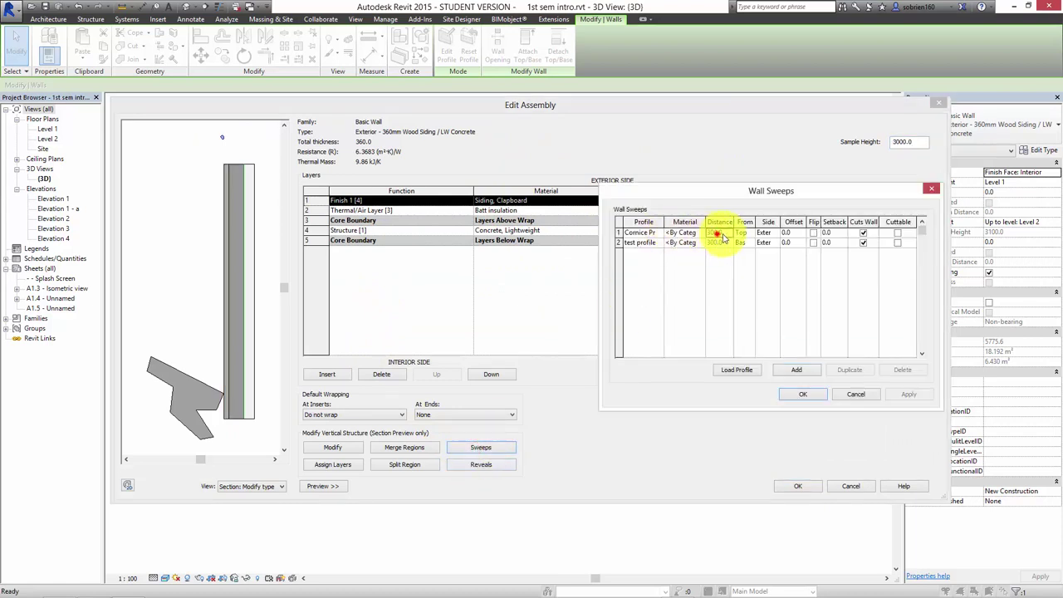
{"action": "left_click", "coordinate": [723, 233]}
{"action": "type", "text": "0"}
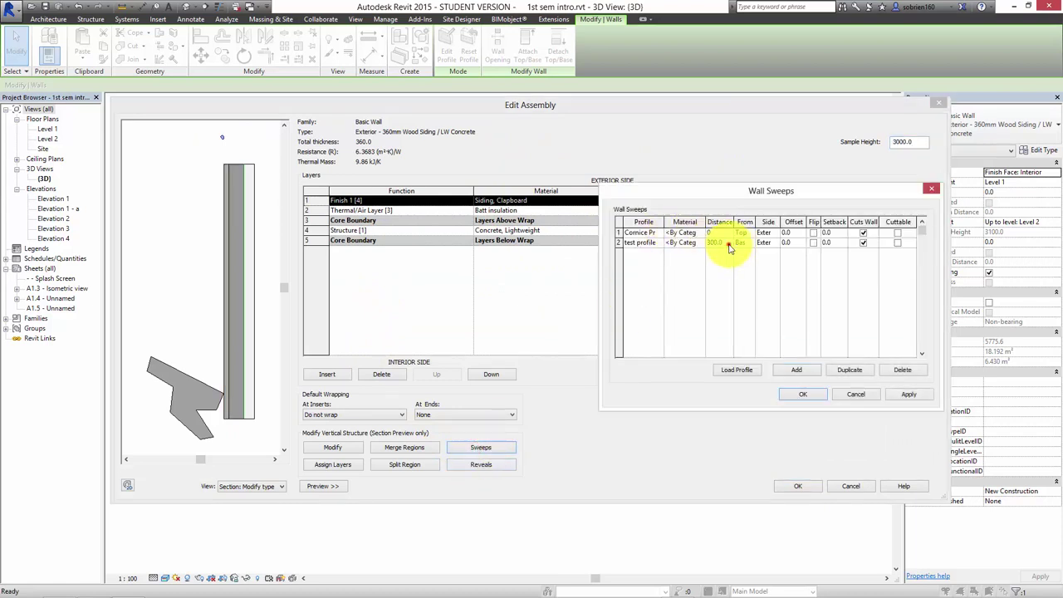
{"action": "left_click", "coordinate": [728, 243]}
{"action": "left_click", "coordinate": [908, 393]}
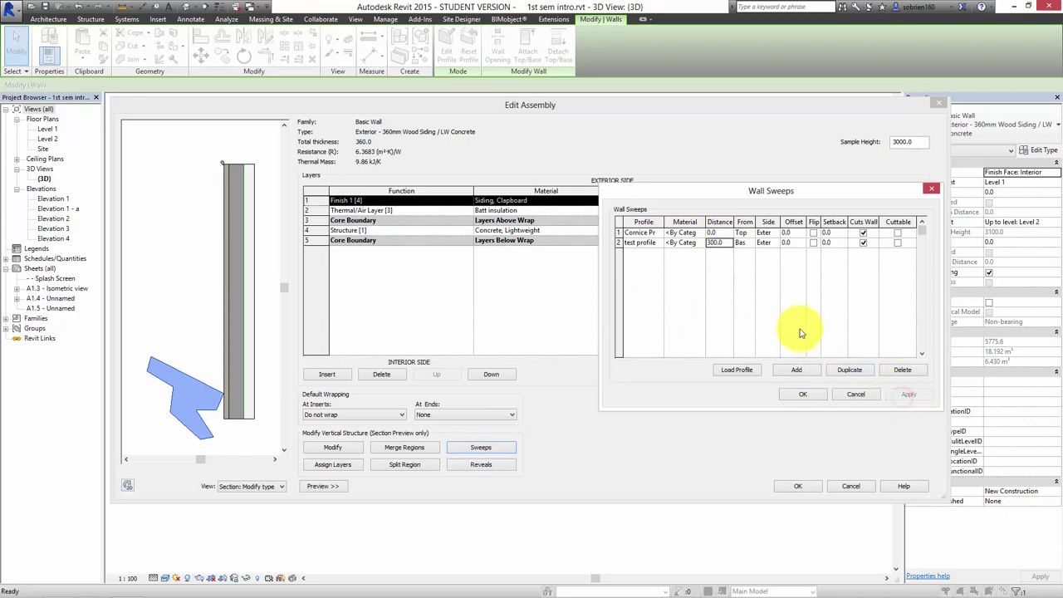
{"action": "left_click", "coordinate": [798, 395]}
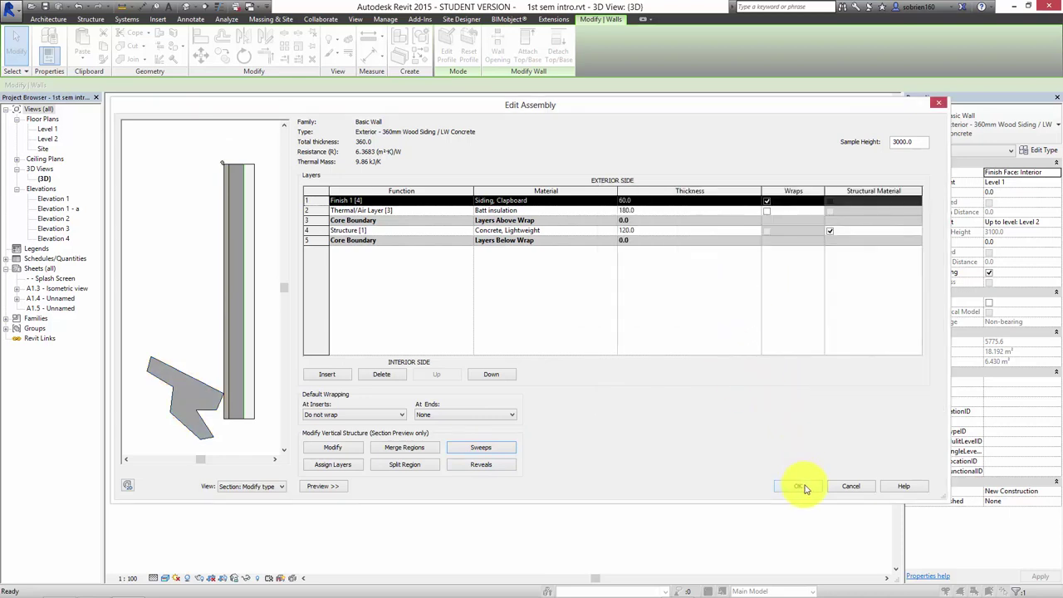
- Confirm the wall assembly and type properties so the integral sweeps are applied to the walls, and deselect the wall
{"action": "left_click", "coordinate": [802, 487]}
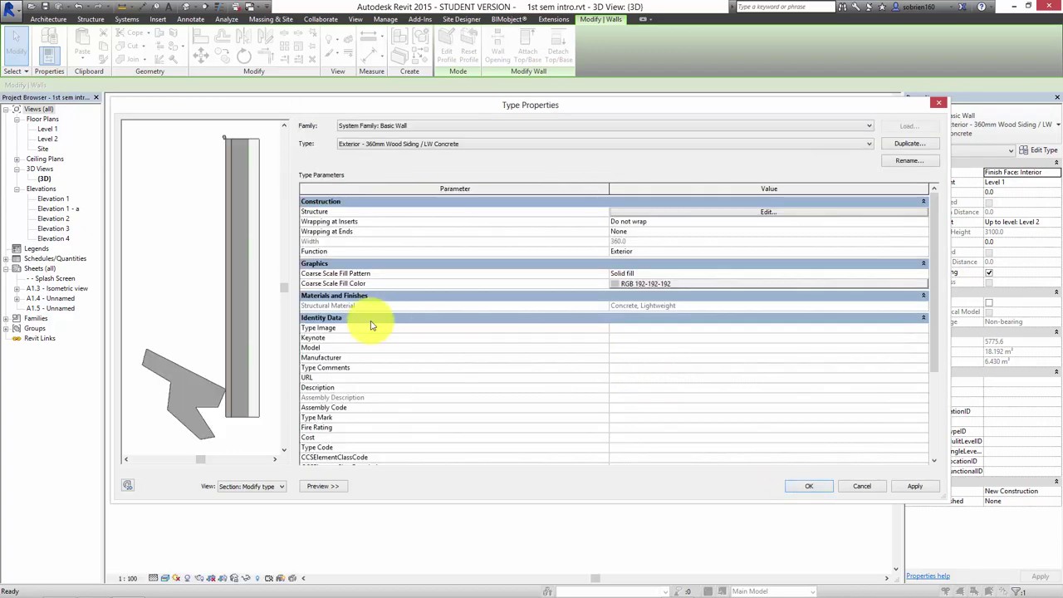
{"action": "left_click", "coordinate": [798, 487]}
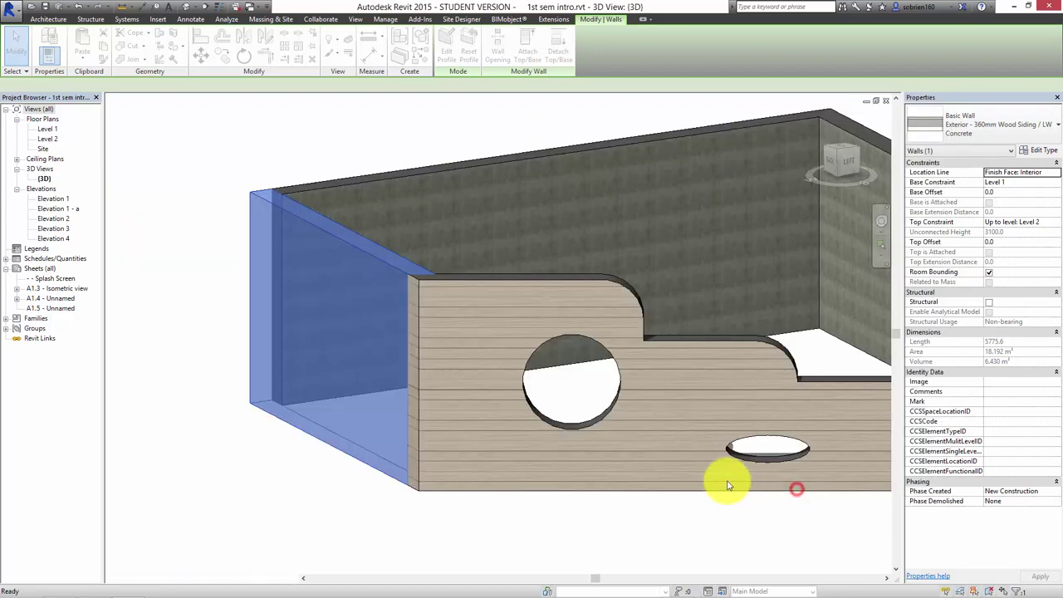
{"action": "left_click", "coordinate": [498, 526]}
- Examine the cornice and base sweeps around the end wall and its corners, selecting the wall to check the sweeps belong to it
{"action": "middle_click_drag", "start_coordinate": [479, 521], "coordinate": [352, 276], "text": "shift"}
{"action": "scroll", "coordinate": [429, 323], "scroll_direction": "up", "scroll_amount": 6}
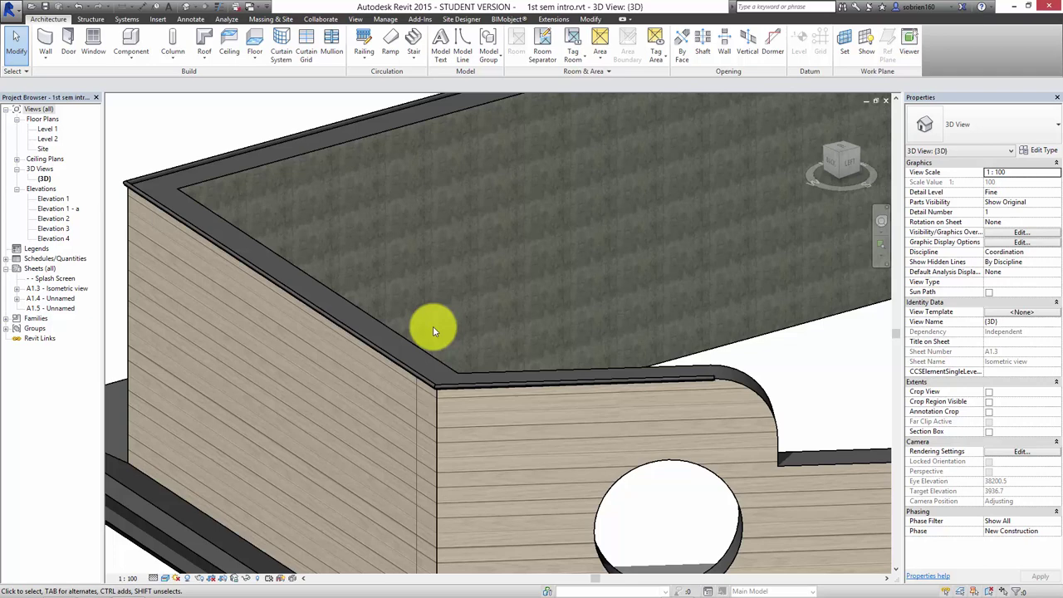
{"action": "scroll", "coordinate": [432, 325], "scroll_direction": "down", "scroll_amount": 3}
{"action": "middle_click_drag", "start_coordinate": [487, 268], "coordinate": [291, 349], "text": "shift"}
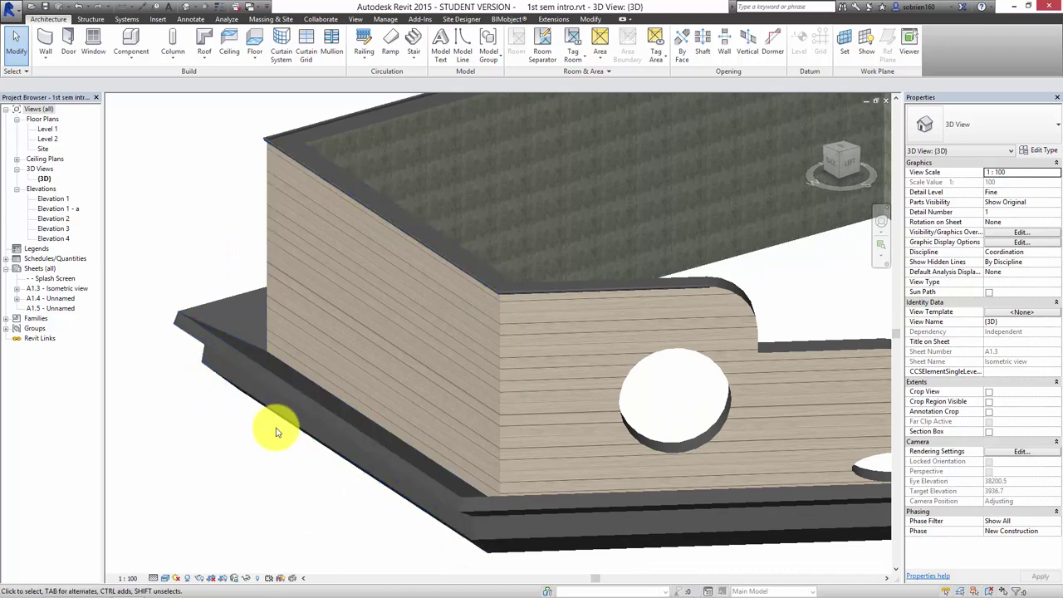
{"action": "left_click", "coordinate": [199, 335]}
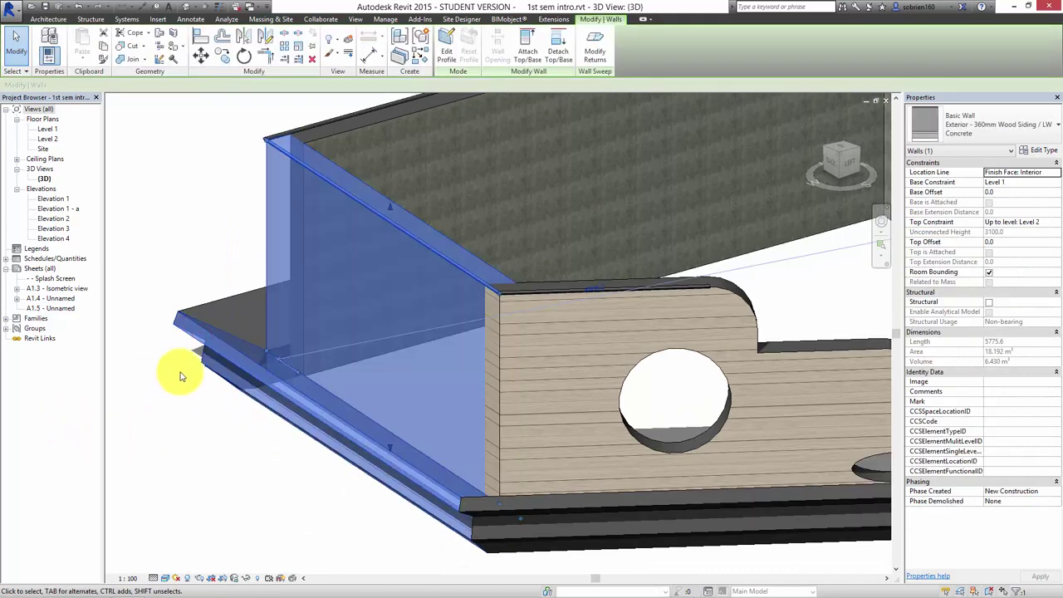
{"action": "left_click", "coordinate": [191, 459]}
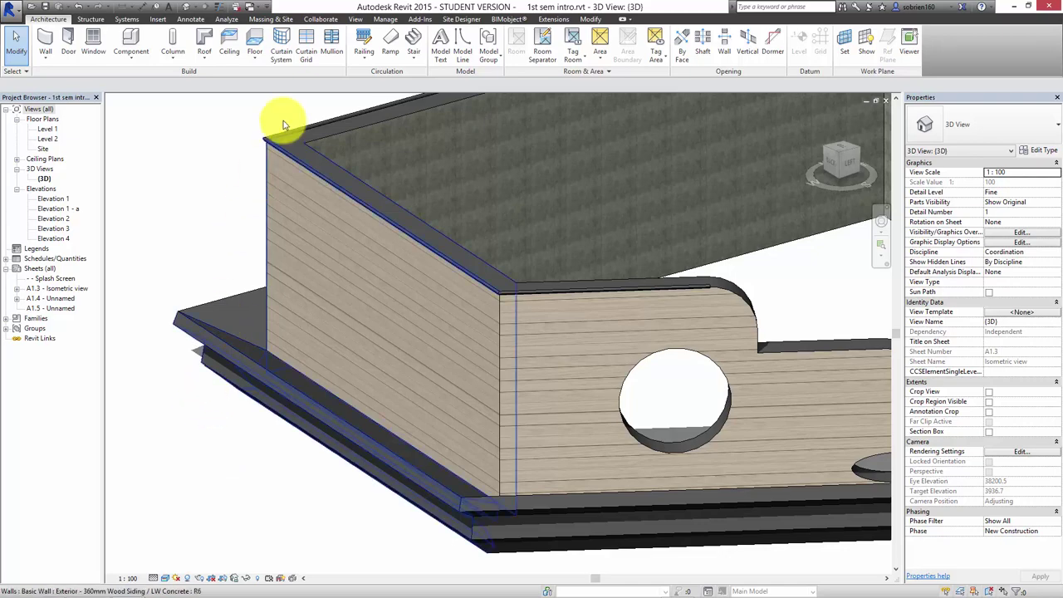
{"action": "scroll", "coordinate": [249, 120], "scroll_direction": "up", "scroll_amount": 5}
{"action": "scroll", "coordinate": [271, 146], "scroll_direction": "up", "scroll_amount": 3}
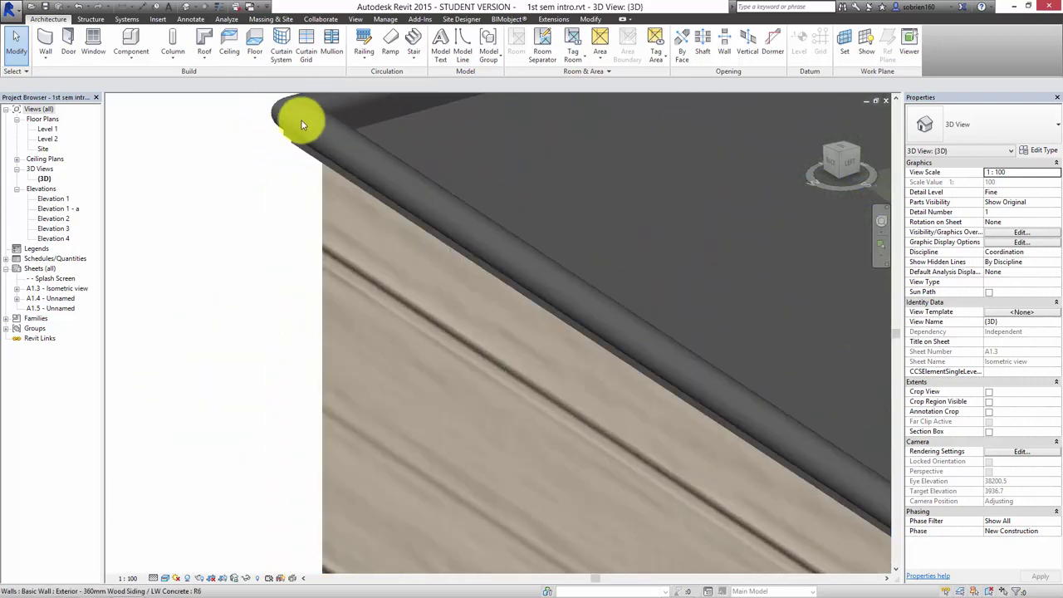
{"action": "scroll", "coordinate": [280, 209], "scroll_direction": "down", "scroll_amount": 5}
{"action": "scroll", "coordinate": [406, 362], "scroll_direction": "up", "scroll_amount": 3}
{"action": "middle_click_drag", "start_coordinate": [406, 362], "coordinate": [427, 403]}
{"action": "scroll", "coordinate": [476, 322], "scroll_direction": "up", "scroll_amount": 2}
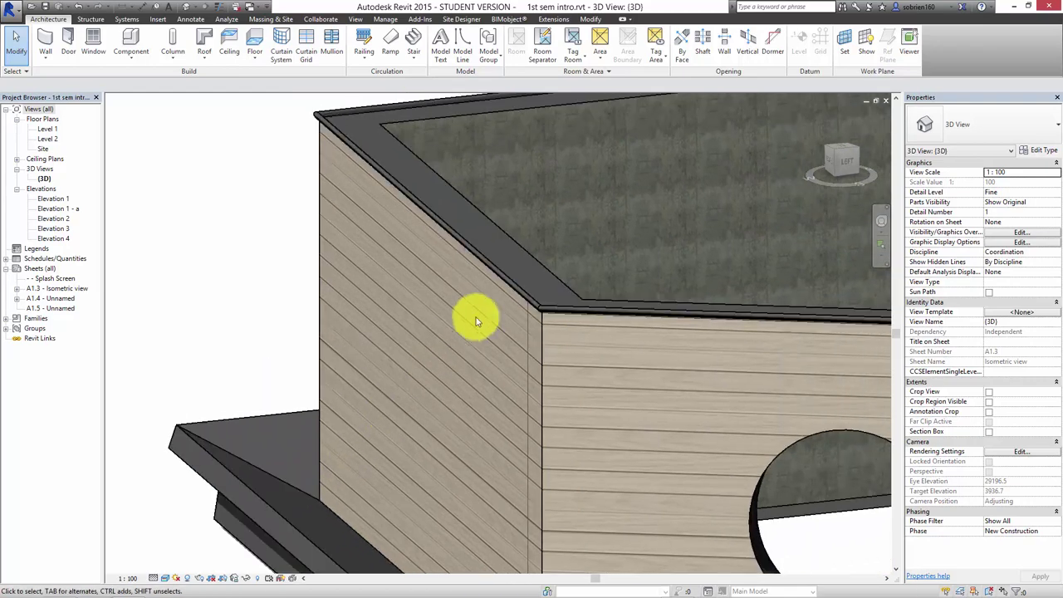
{"action": "scroll", "coordinate": [478, 319], "scroll_direction": "up", "scroll_amount": 3}
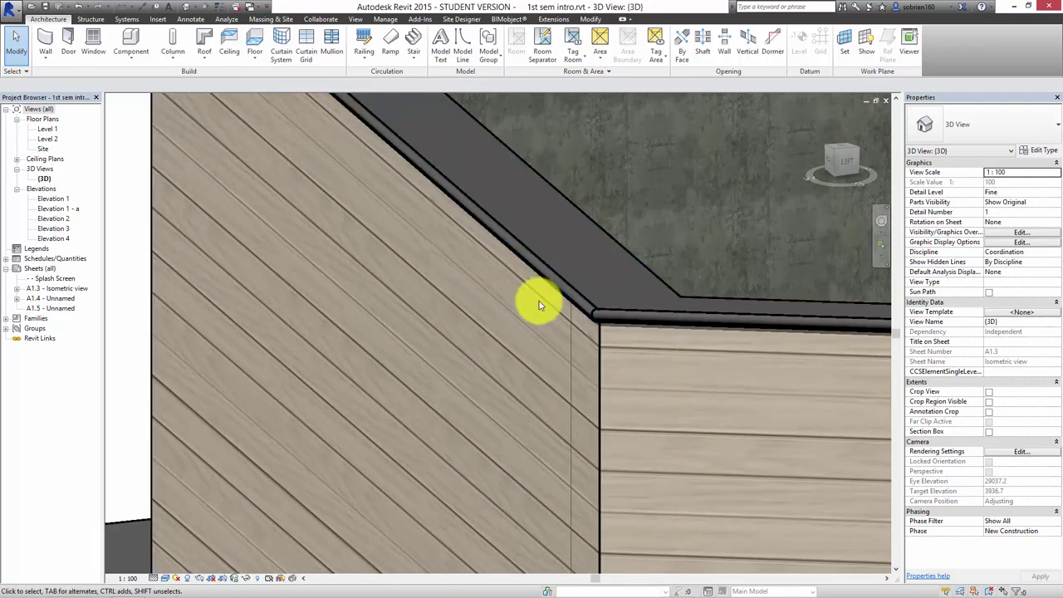
- Examine how the integral sweeps run along the wall with the edited profile and circular openings, checking its base sweep by selection
{"action": "scroll", "coordinate": [539, 303], "scroll_direction": "down", "scroll_amount": 2}
{"action": "middle_click_drag", "start_coordinate": [539, 302], "coordinate": [622, 339], "text": "shift"}
{"action": "middle_click_drag", "start_coordinate": [526, 285], "coordinate": [607, 261], "text": "shift"}
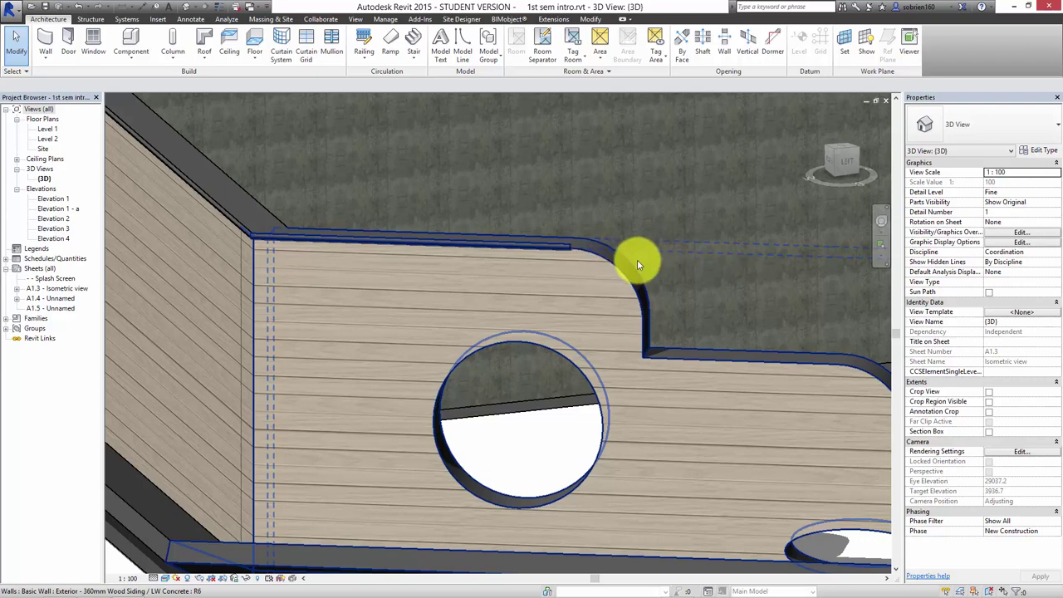
{"action": "middle_click_drag", "start_coordinate": [634, 261], "coordinate": [214, 398]}
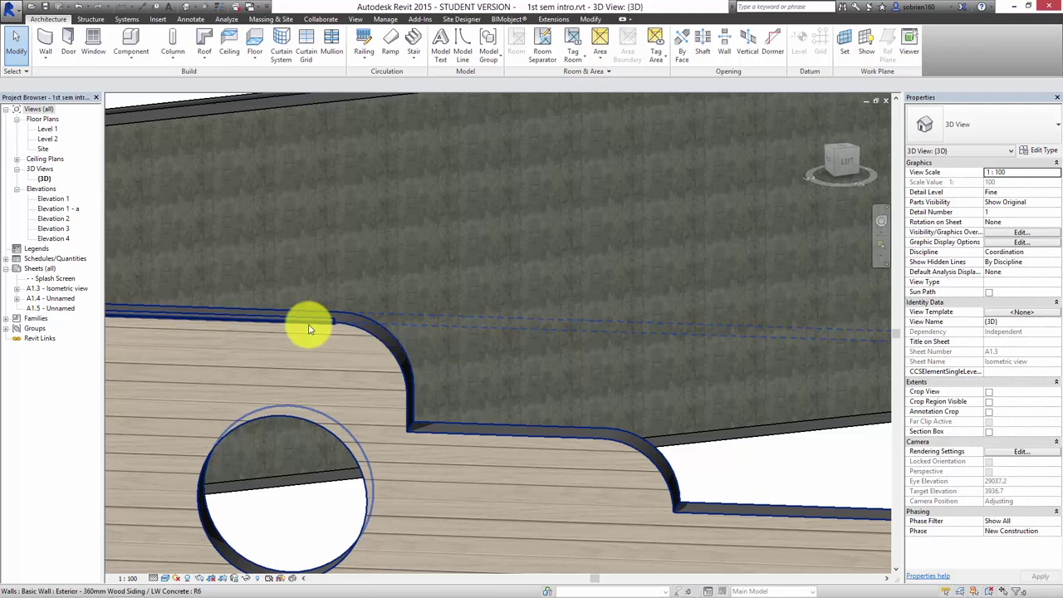
{"action": "scroll", "coordinate": [303, 322], "scroll_direction": "down", "scroll_amount": 3}
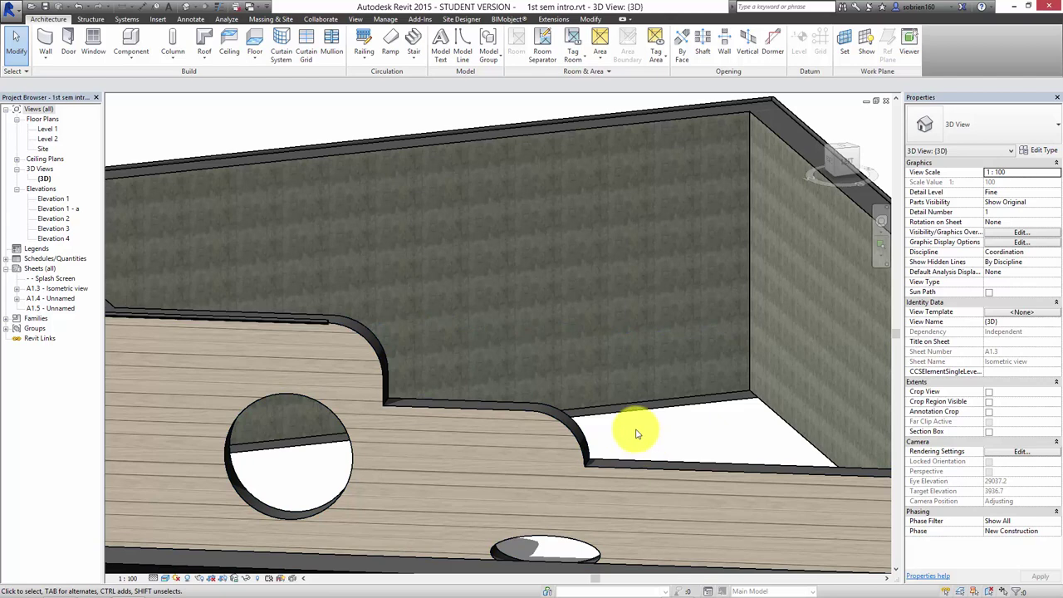
{"action": "middle_click_drag", "start_coordinate": [607, 439], "coordinate": [505, 440], "text": "shift"}
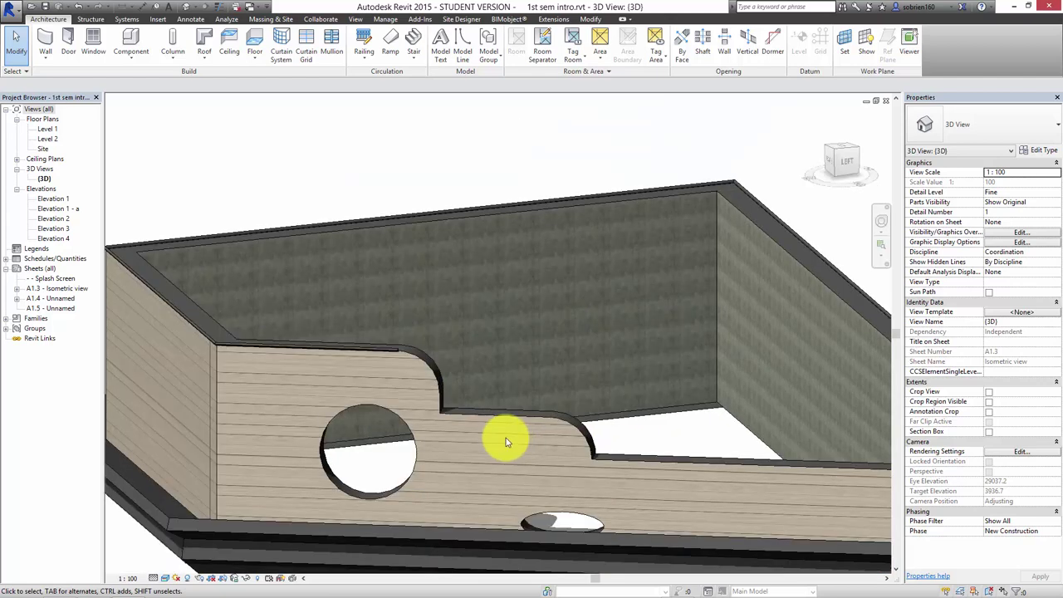
{"action": "middle_click_drag", "start_coordinate": [506, 440], "coordinate": [524, 396]}
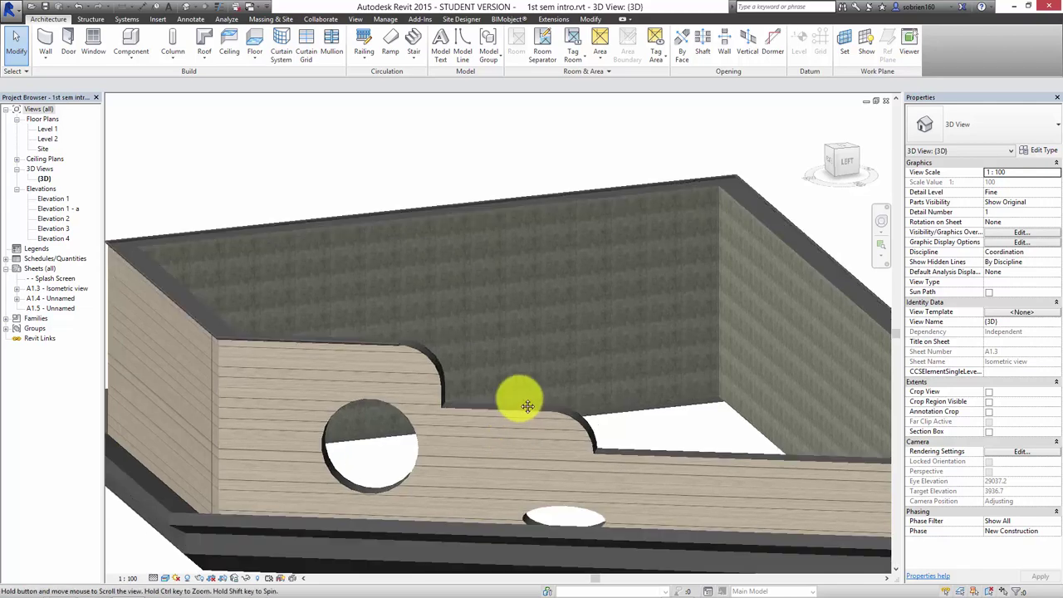
{"action": "scroll", "coordinate": [593, 432], "scroll_direction": "down", "scroll_amount": 2}
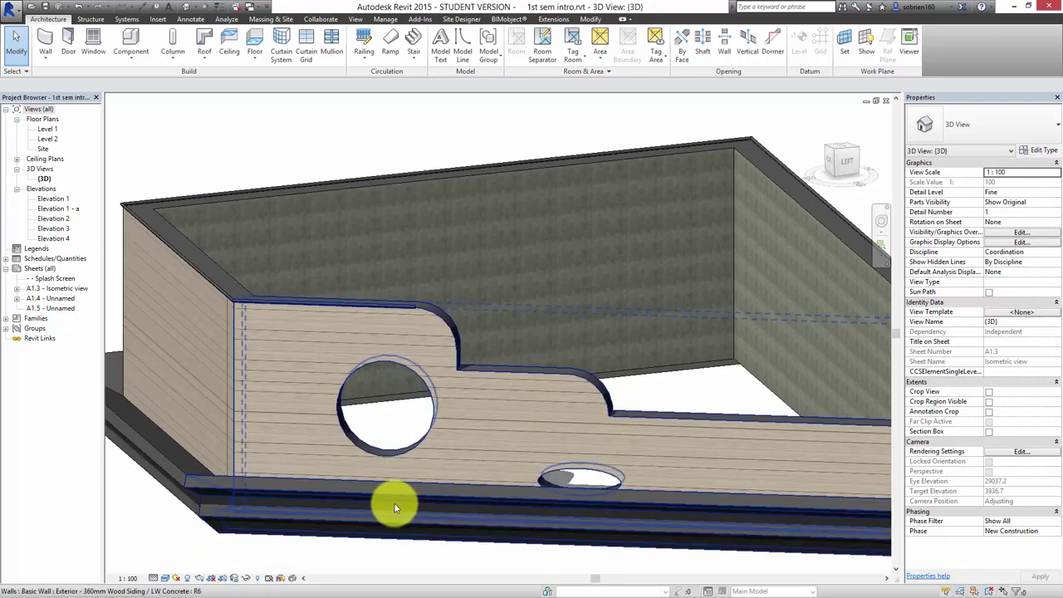
{"action": "scroll", "coordinate": [193, 488], "scroll_direction": "up", "scroll_amount": 3}
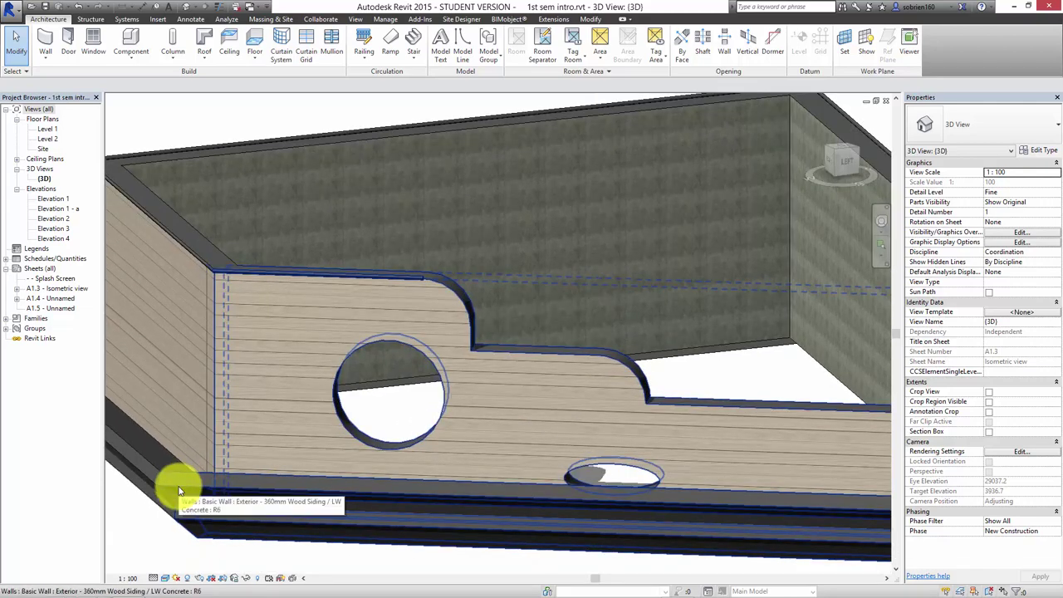
{"action": "left_click", "coordinate": [178, 486]}
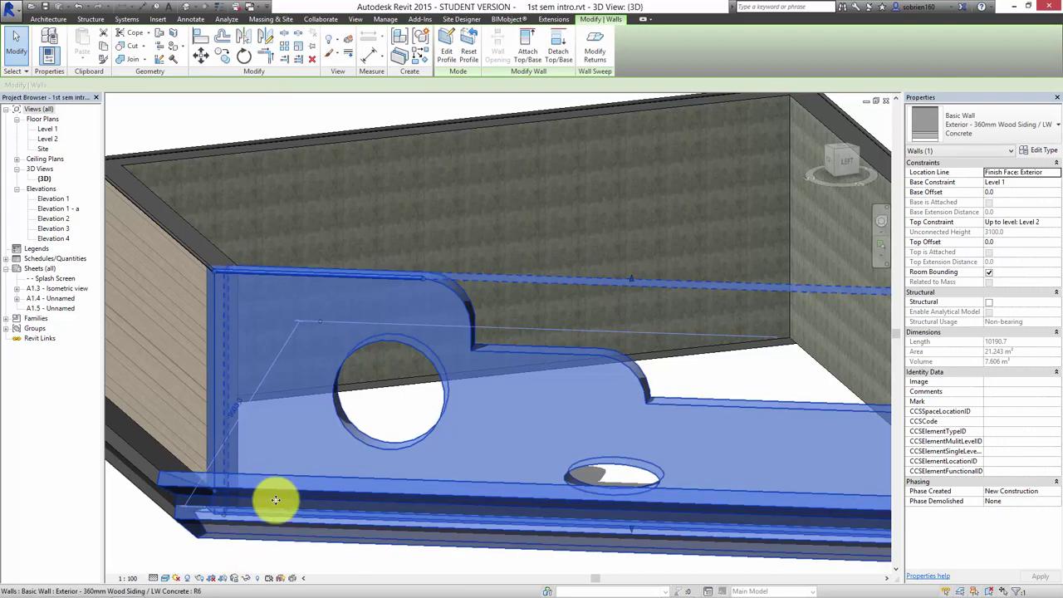
{"action": "key", "text": "Escape"}
{"action": "middle_click_drag", "start_coordinate": [286, 466], "coordinate": [443, 287], "text": "shift"}
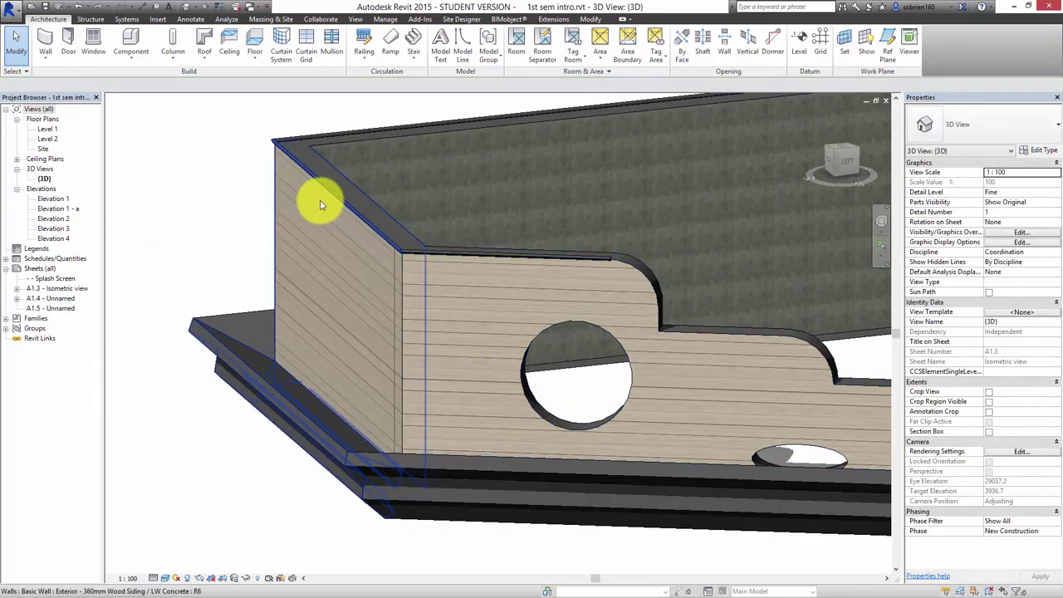
- Place an individual horizontal wall sweep of type Concrete Block 120x200mm on the exterior face of the end wall
{"action": "left_click", "coordinate": [44, 59]}
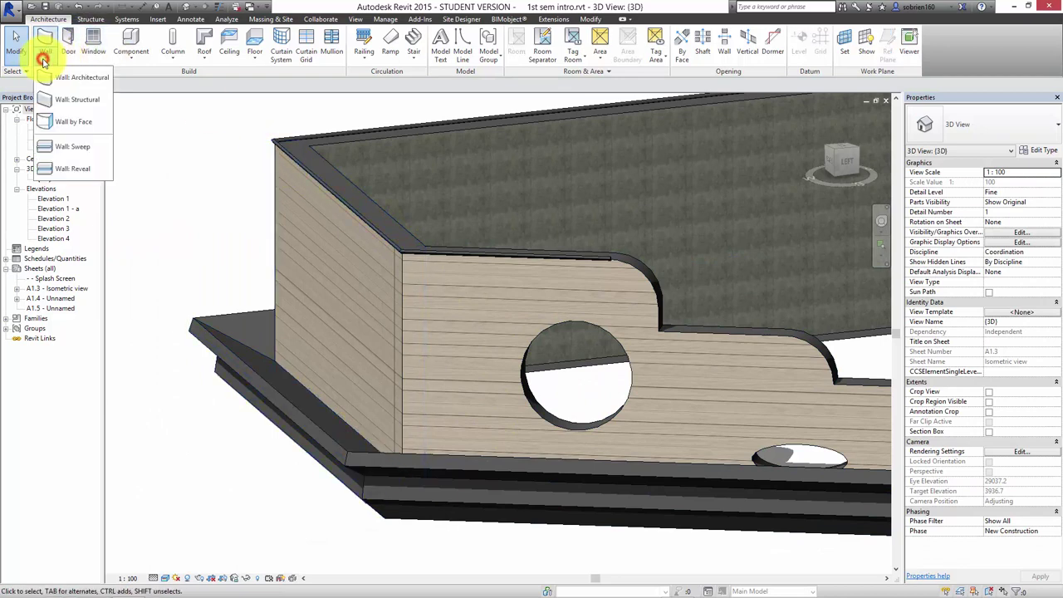
{"action": "left_click", "coordinate": [81, 147]}
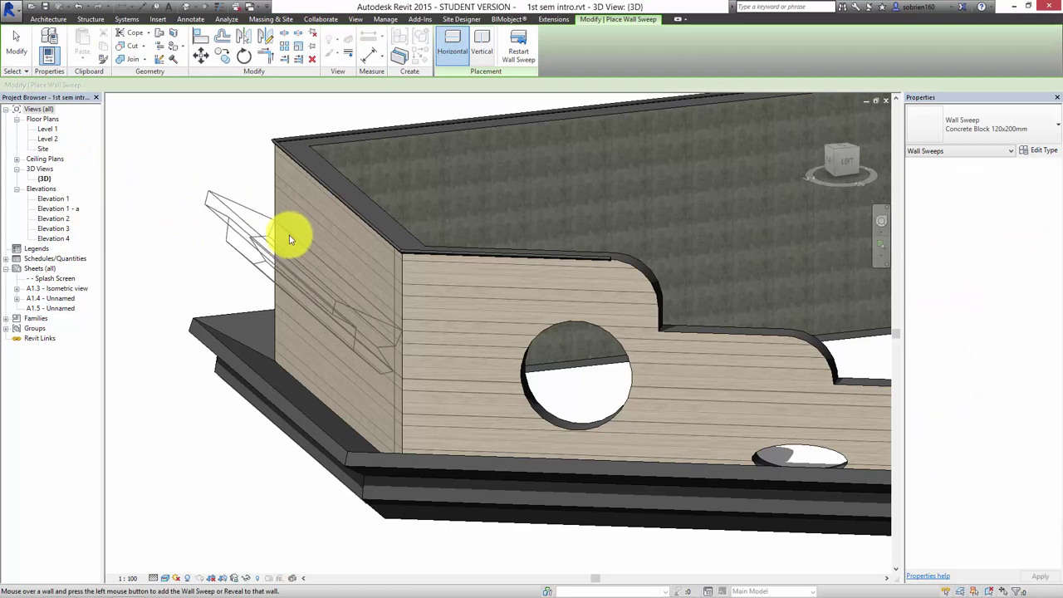
{"action": "key", "text": "Escape"}
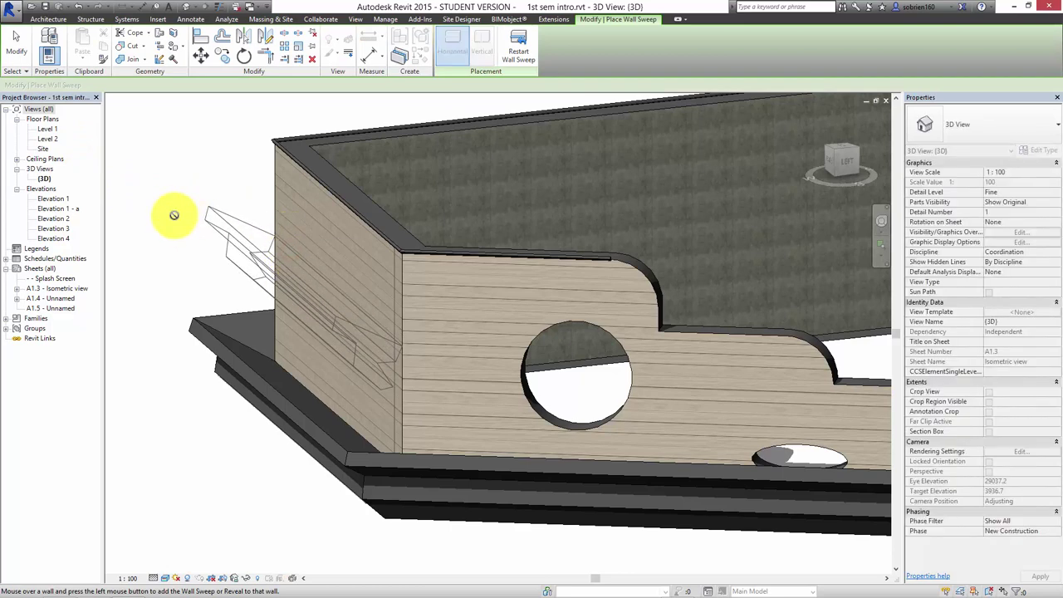
{"action": "key", "text": "Escape"}
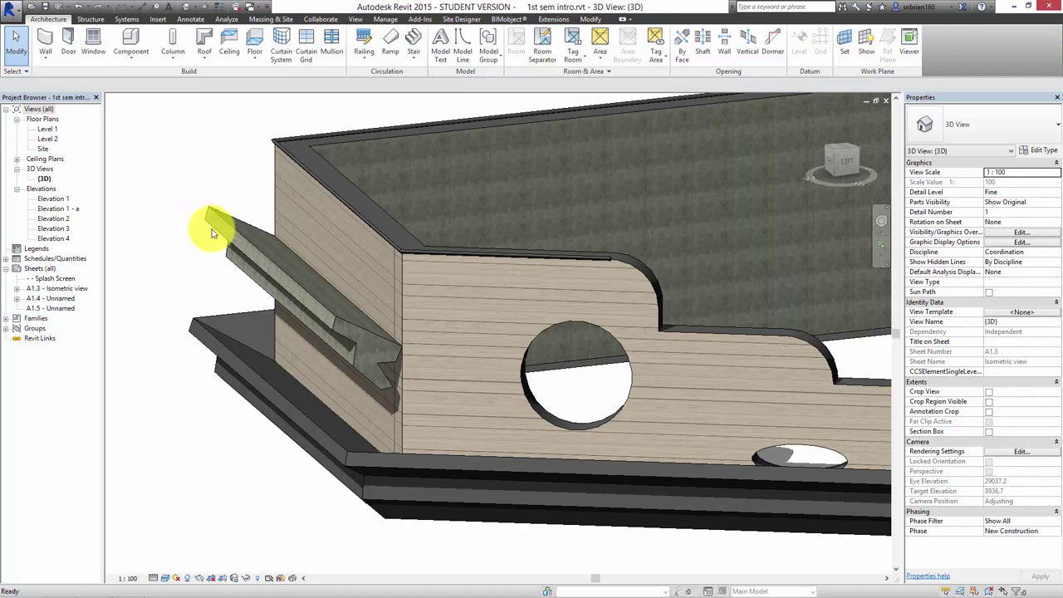
- Select the individually placed sweep on the end wall and remove it
{"action": "left_click", "coordinate": [213, 226]}
{"action": "left_click_drag", "start_coordinate": [213, 226], "coordinate": [258, 149]}
{"action": "key", "text": "Escape"}
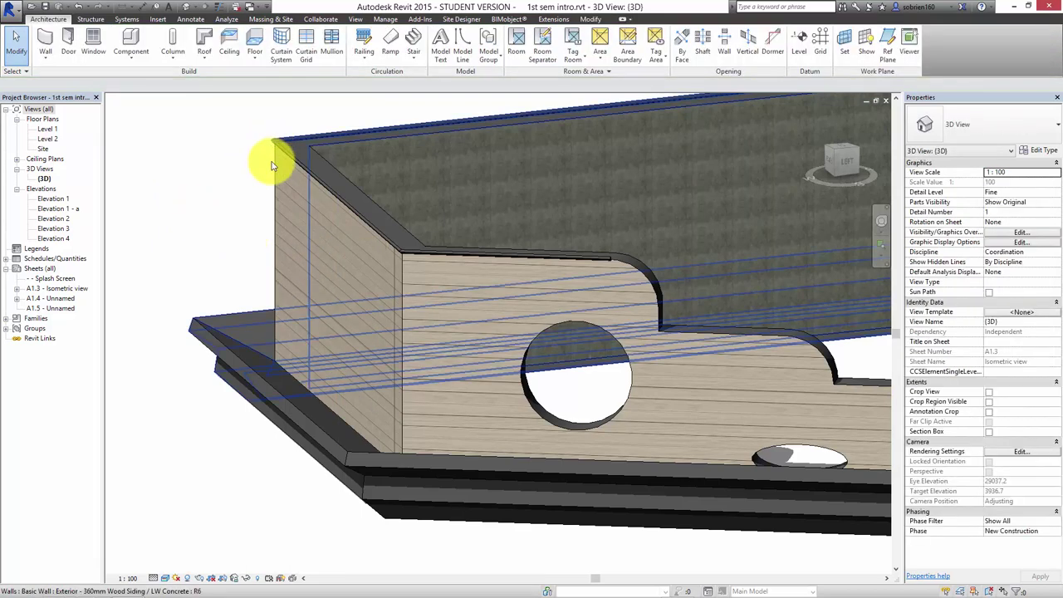
- Open the sweeps in the end wall type's structure and add a third sweep with the Cornice Profile
{"action": "left_click", "coordinate": [281, 210]}
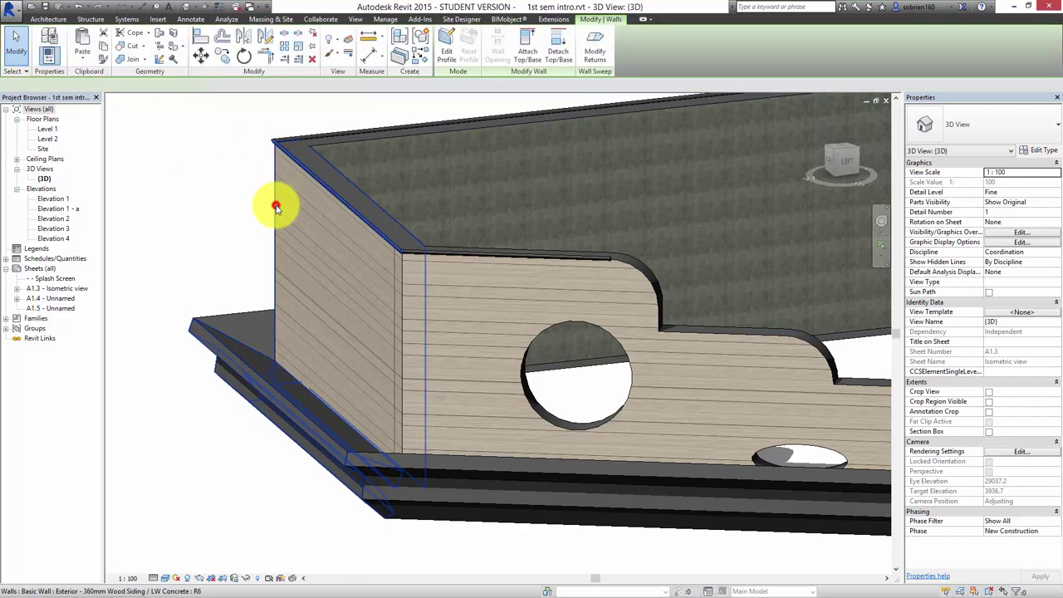
{"action": "left_click", "coordinate": [1047, 151]}
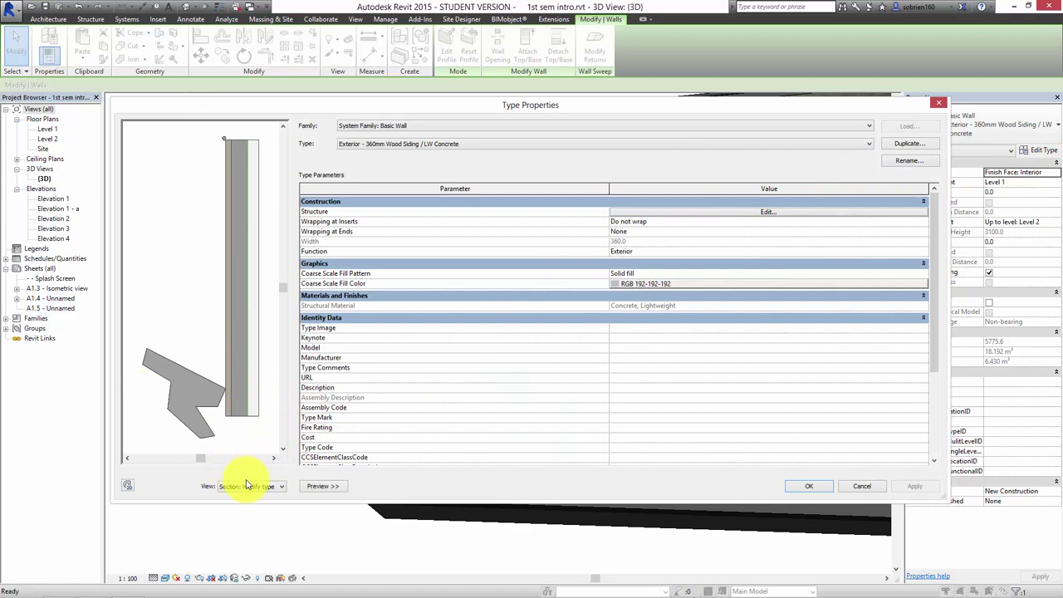
{"action": "left_click", "coordinate": [727, 214]}
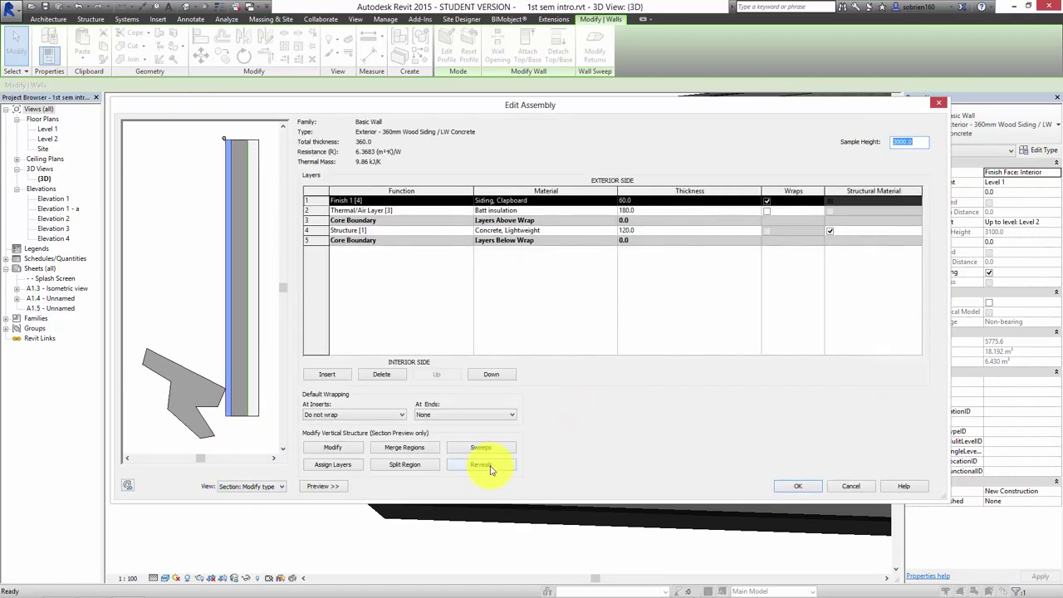
{"action": "left_click", "coordinate": [484, 449]}
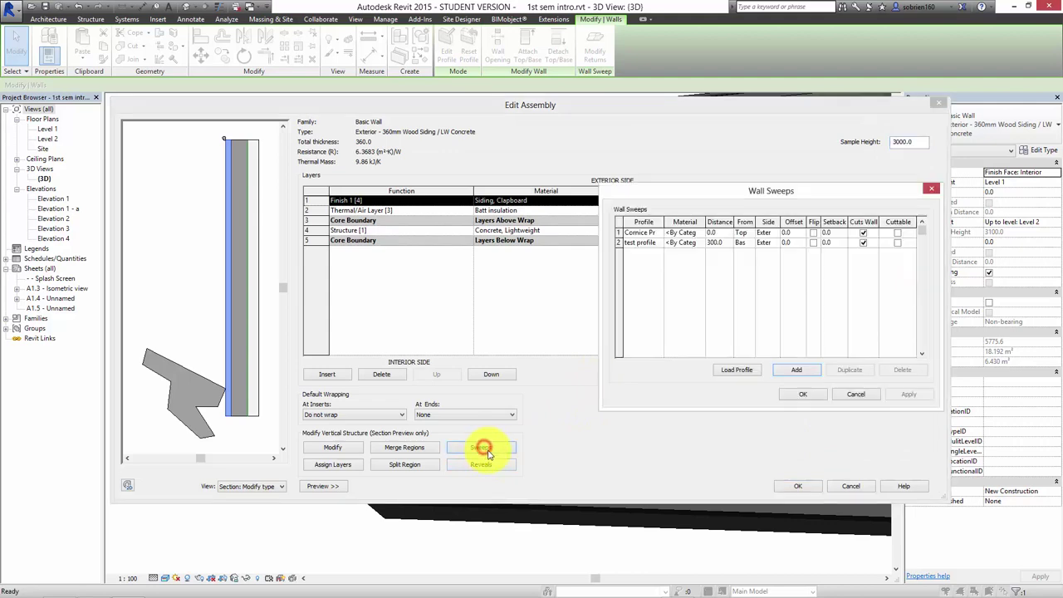
{"action": "left_click", "coordinate": [795, 370]}
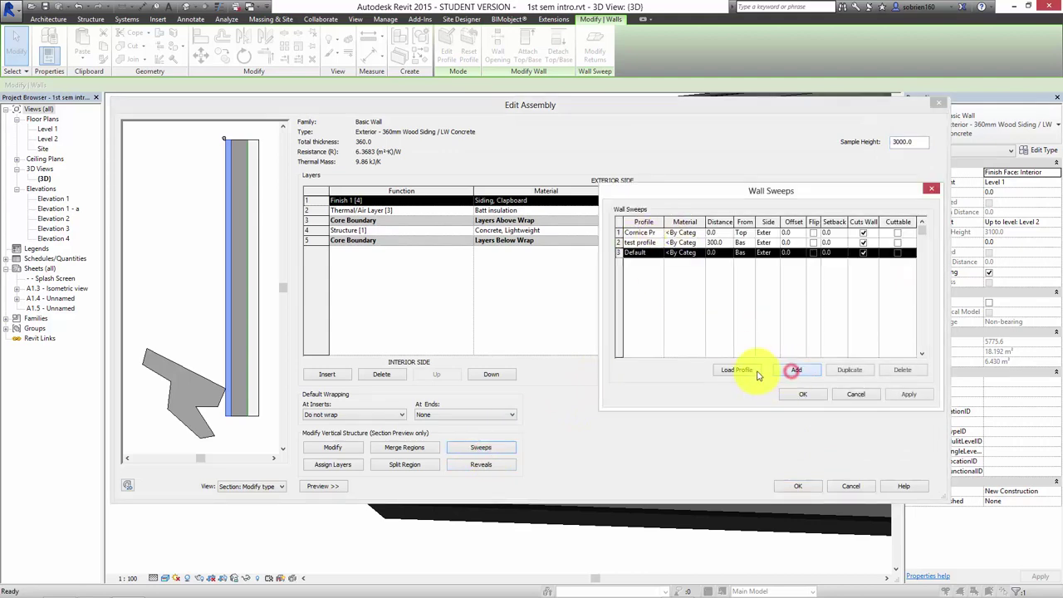
{"action": "left_click", "coordinate": [654, 251]}
{"action": "left_click", "coordinate": [658, 254]}
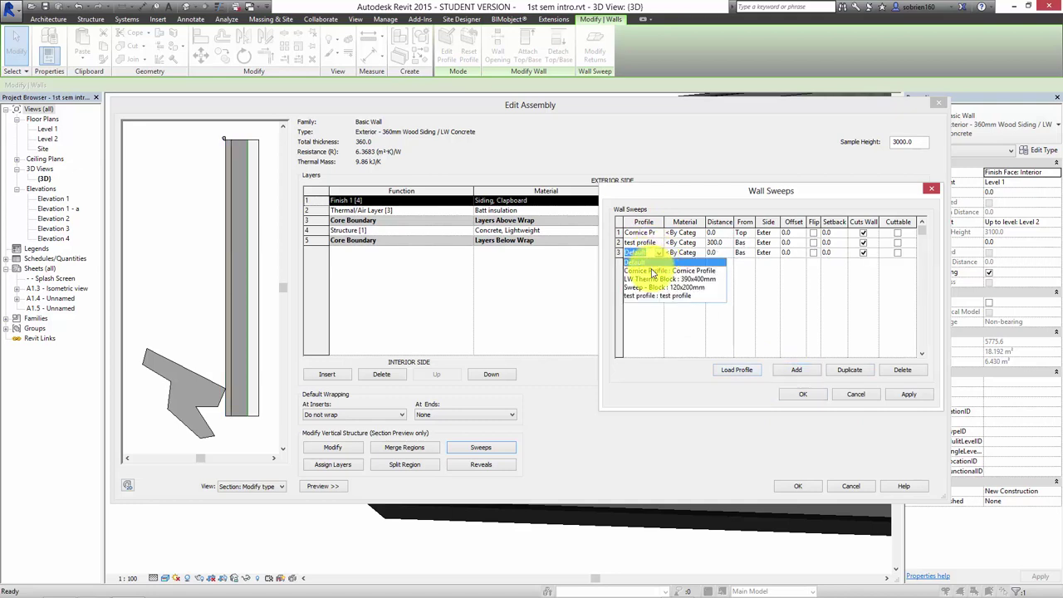
{"action": "left_click", "coordinate": [641, 268]}
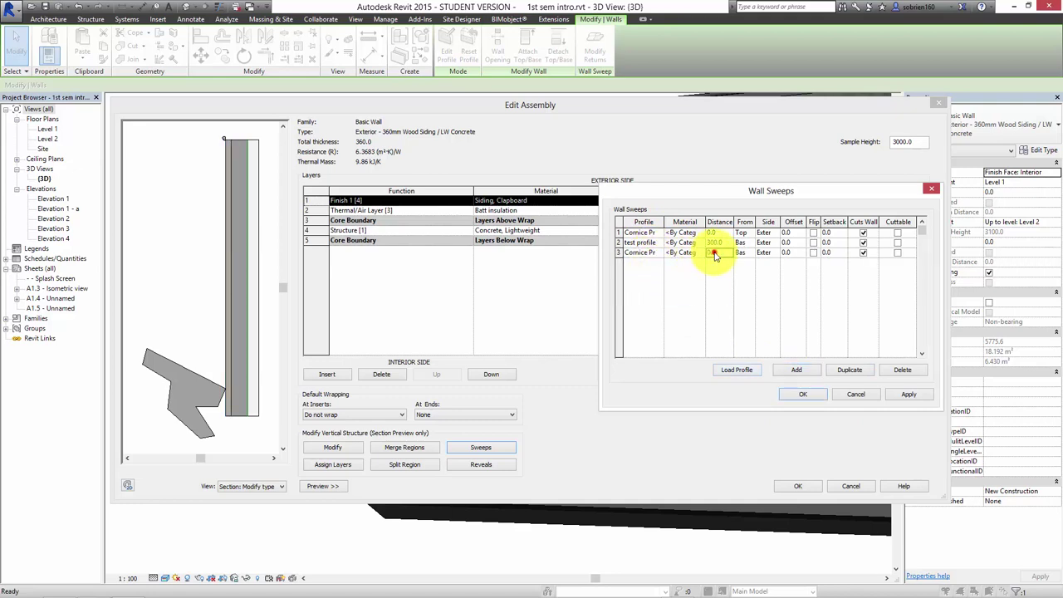
- Set the new cornice sweep's distance to -600 mm measured from the top and apply it
{"action": "left_click", "coordinate": [716, 253]}
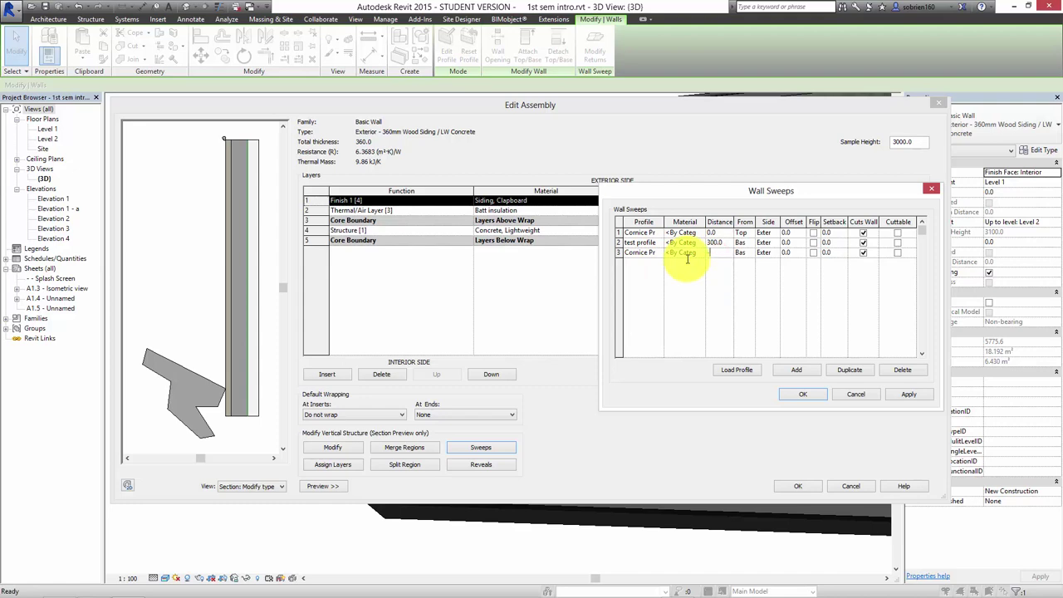
{"action": "type", "text": "-600"}
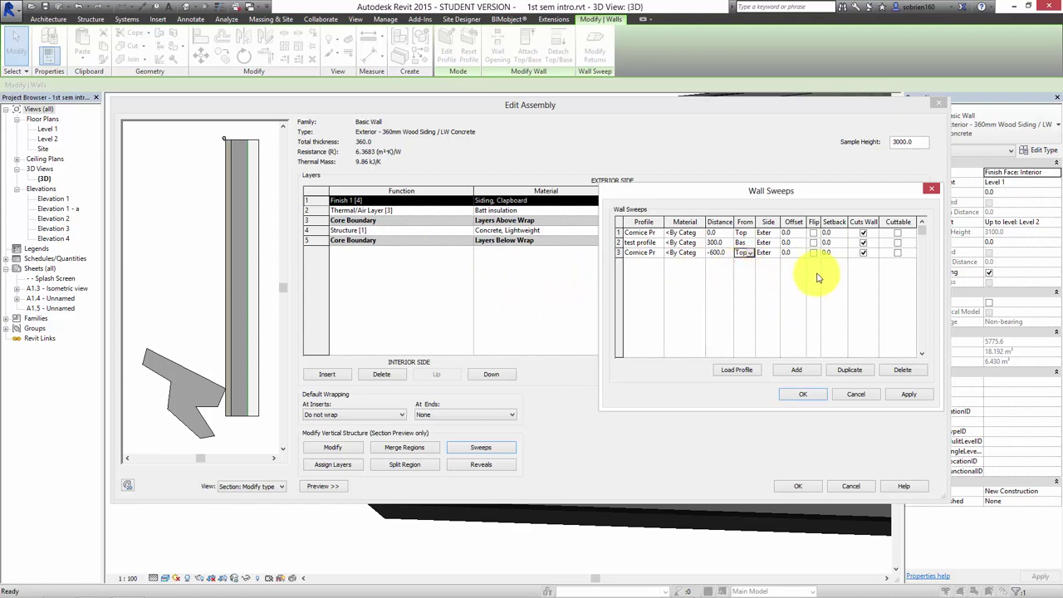
{"action": "left_click", "coordinate": [791, 242]}
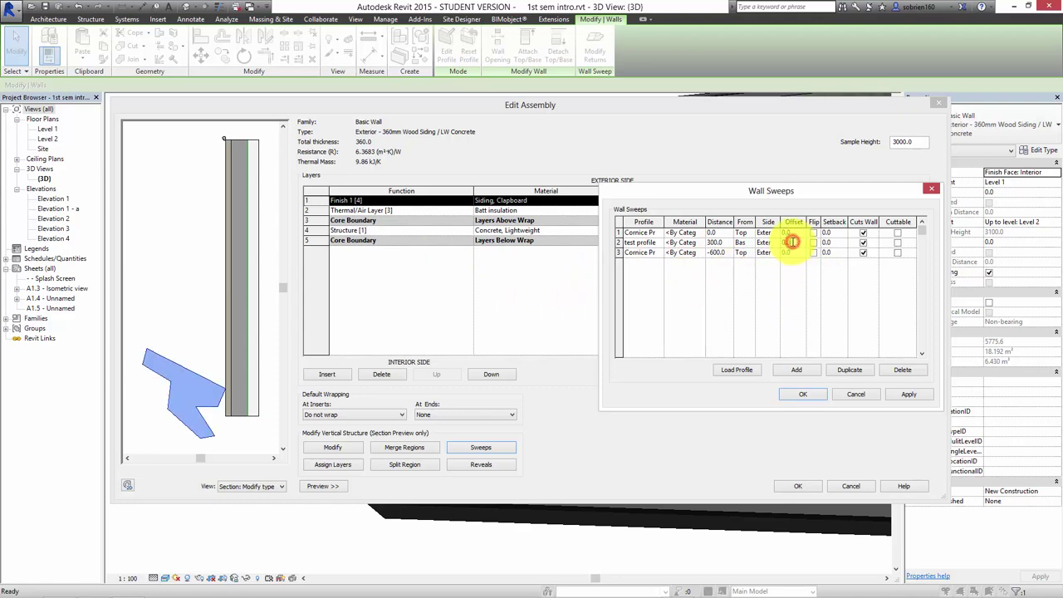
{"action": "left_click", "coordinate": [834, 255]}
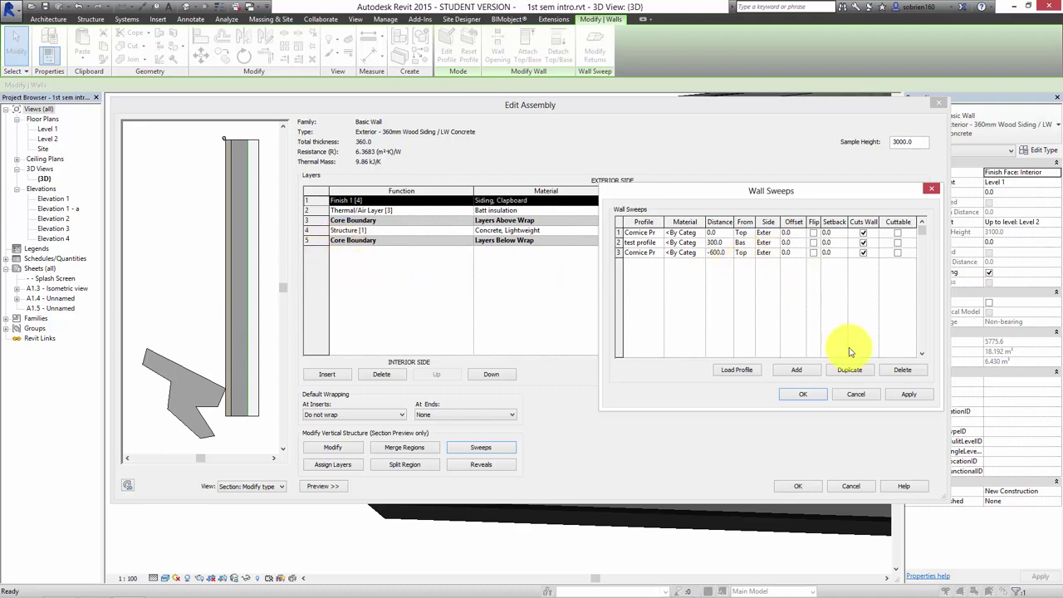
{"action": "left_click", "coordinate": [908, 393]}
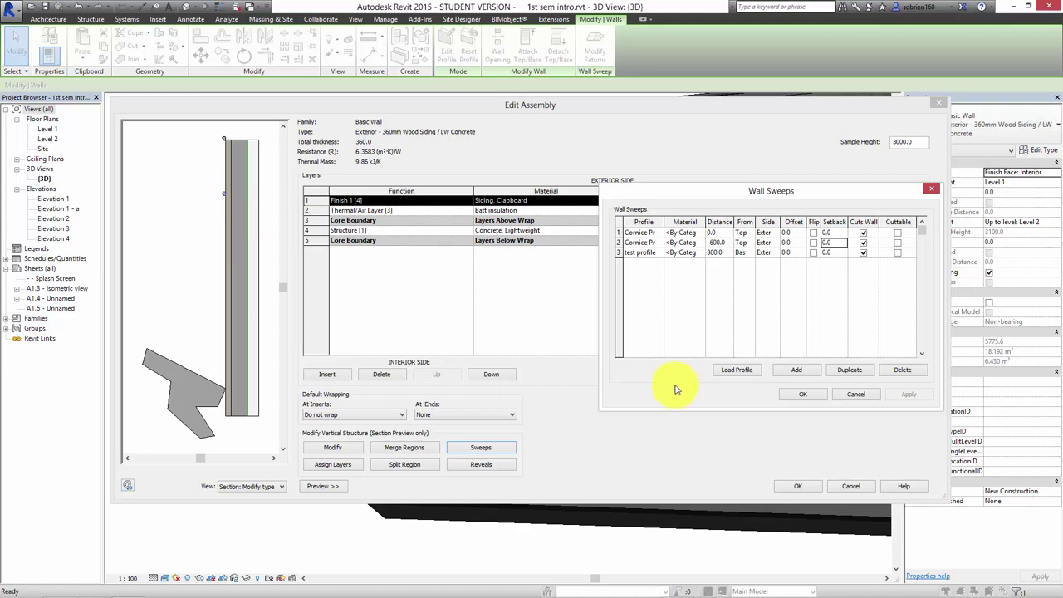
- Accept the added sweep in the wall type's structure and check the end wall's sweeps in the 3D view
{"action": "left_click", "coordinate": [799, 395]}
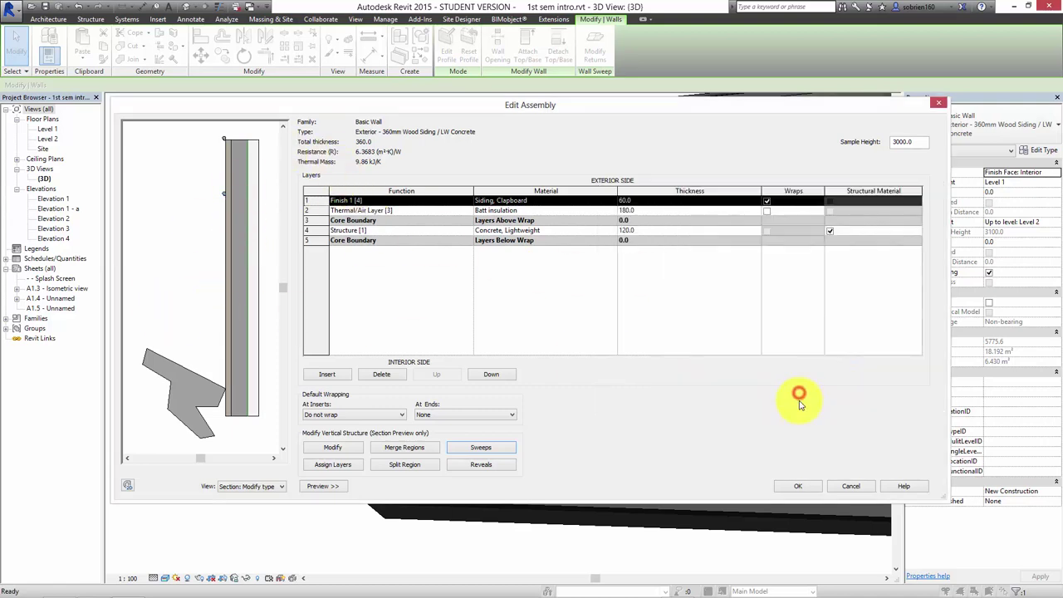
{"action": "left_click", "coordinate": [799, 487]}
{"action": "left_click", "coordinate": [805, 486]}
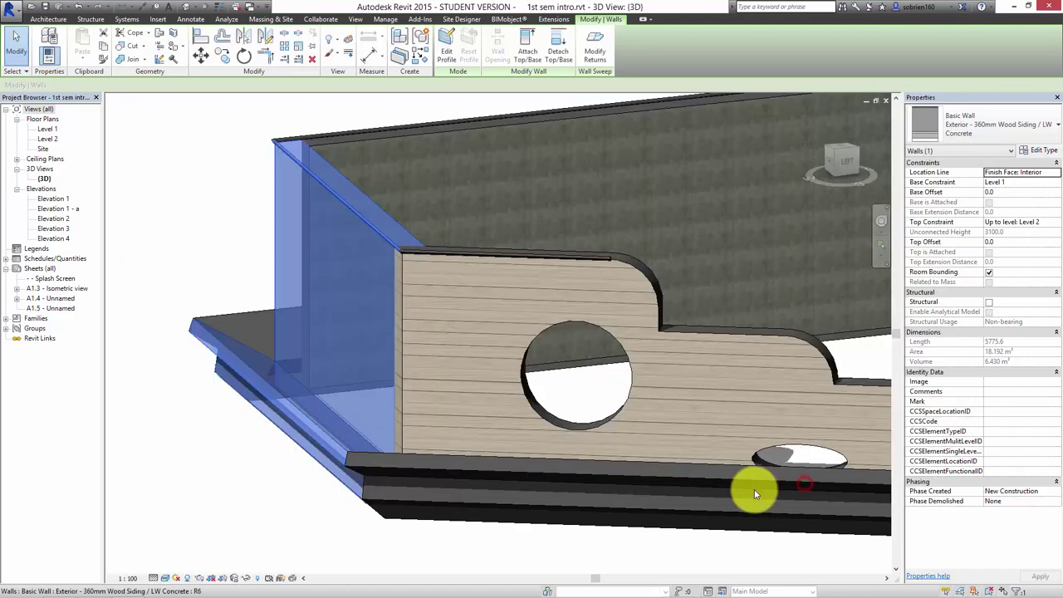
{"action": "left_click", "coordinate": [219, 209]}
{"action": "middle_click_drag", "start_coordinate": [477, 317], "coordinate": [360, 399], "text": "shift"}
{"action": "scroll", "coordinate": [390, 426], "scroll_direction": "down", "scroll_amount": 5}
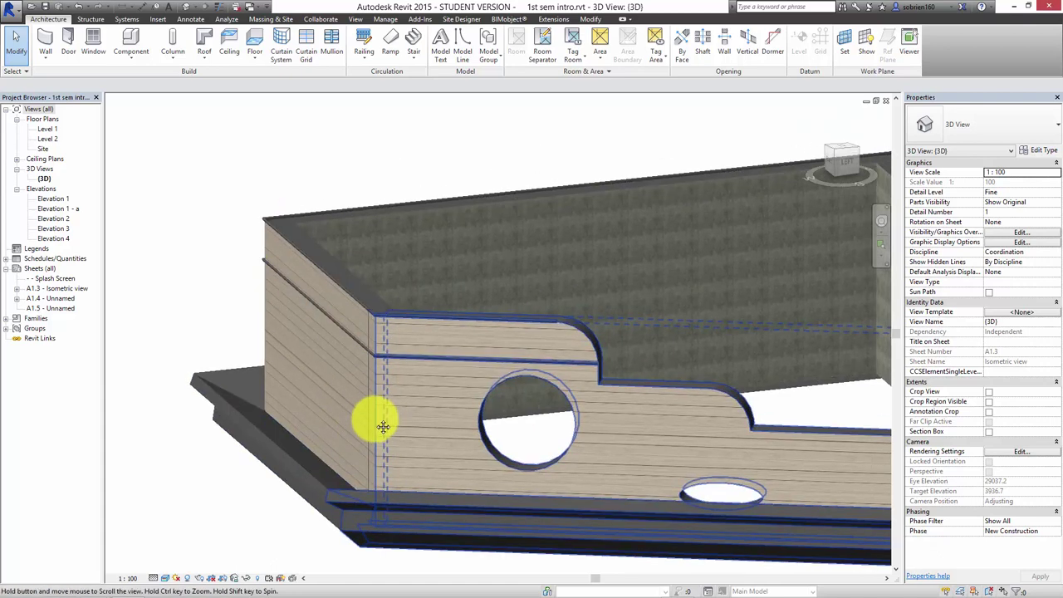
{"action": "middle_click_drag", "start_coordinate": [394, 399], "coordinate": [344, 367], "text": "shift"}
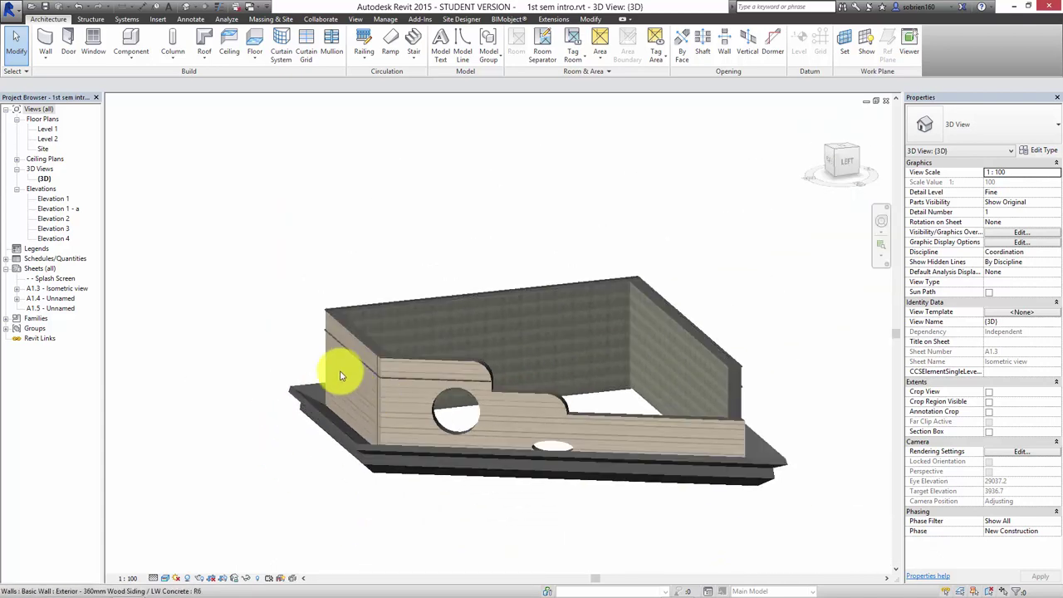
- Stretch the top of the end wall upward to a top offset of about 4588 mm
{"action": "left_click", "coordinate": [323, 361]}
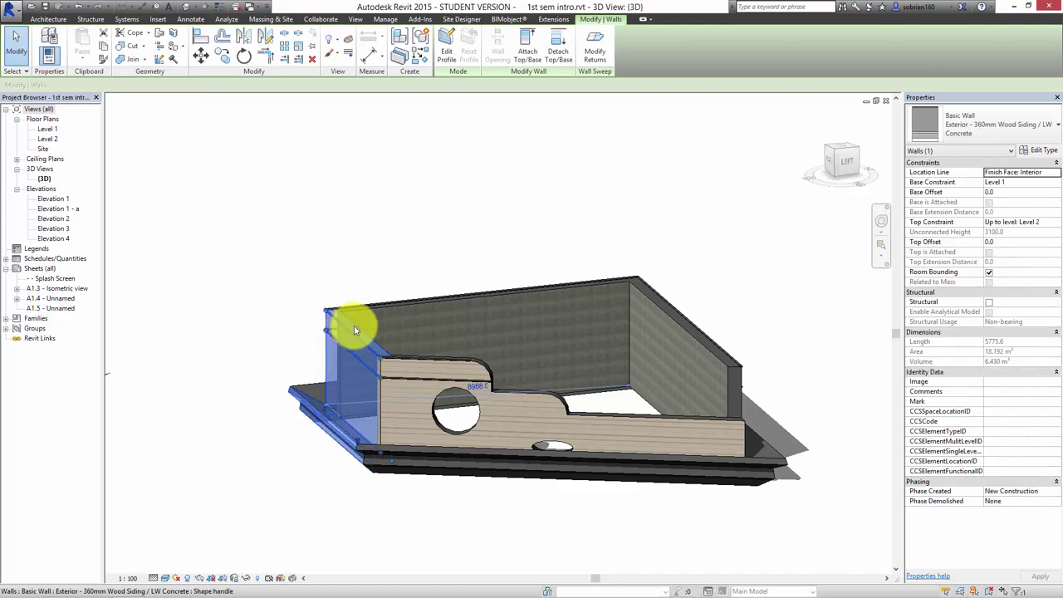
{"action": "left_click_drag", "start_coordinate": [355, 326], "coordinate": [374, 199]}
{"action": "left_click", "coordinate": [275, 285]}
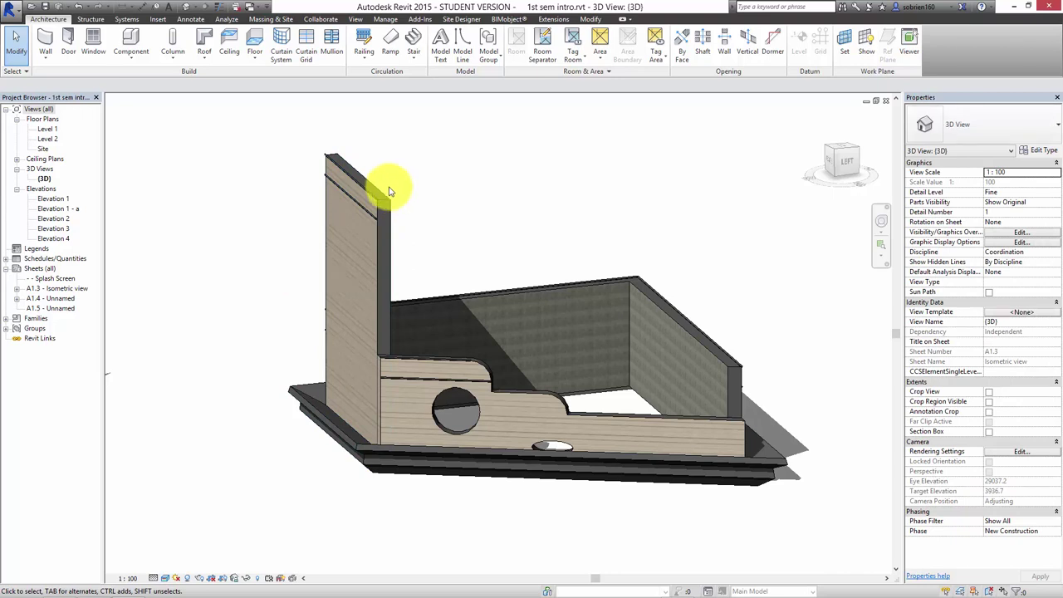
- Lower the top of the end wall to a top offset of about 151.5 mm above Level 2
{"action": "left_click", "coordinate": [386, 192]}
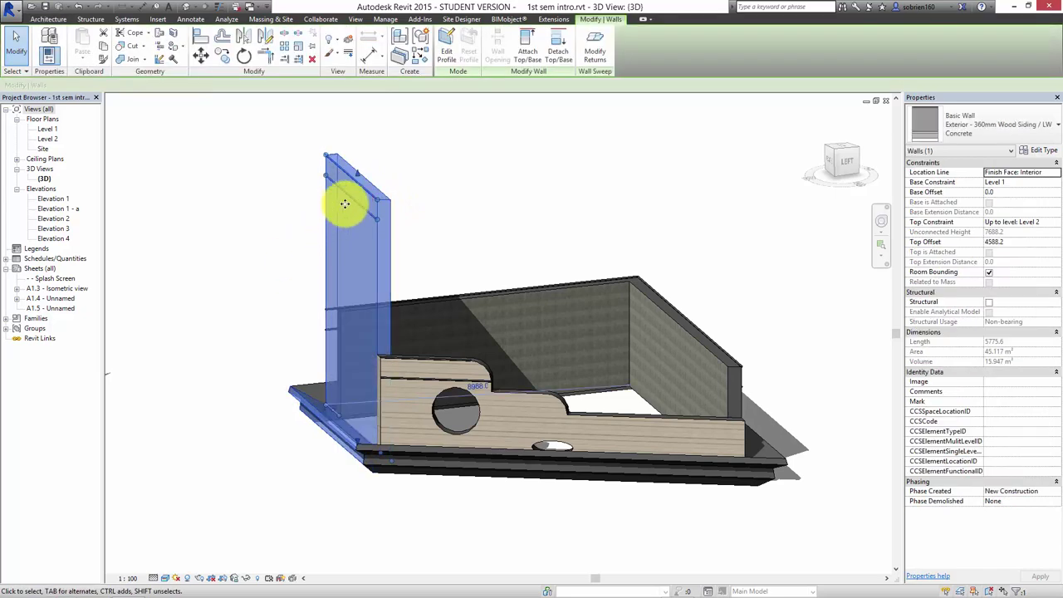
{"action": "left_click_drag", "start_coordinate": [357, 175], "coordinate": [346, 324]}
{"action": "left_click", "coordinate": [245, 332]}
{"action": "scroll", "coordinate": [249, 336], "scroll_direction": "up", "scroll_amount": 5}
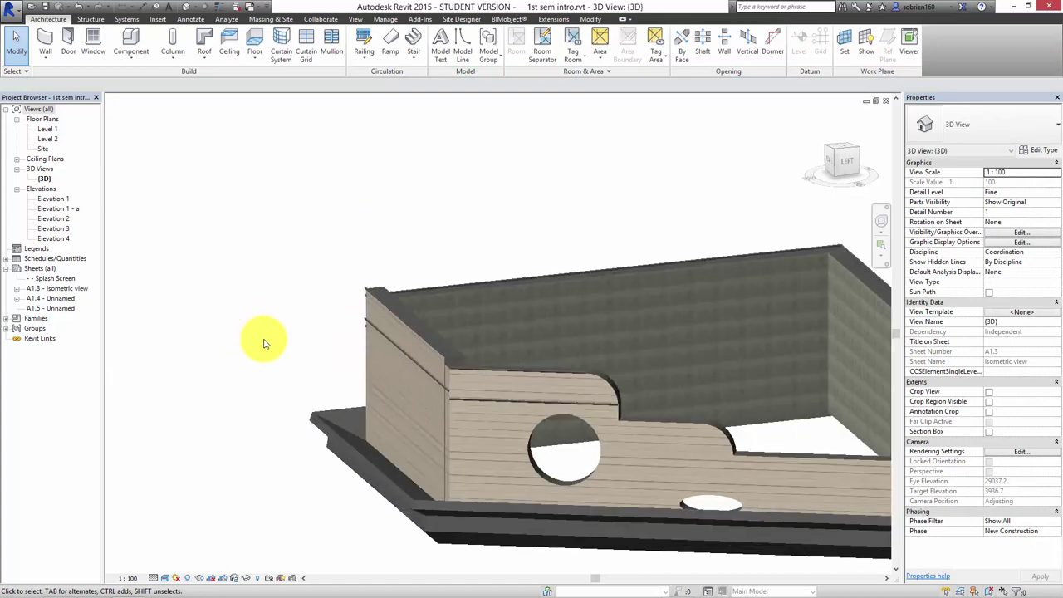
{"action": "scroll", "coordinate": [260, 345], "scroll_direction": "down", "scroll_amount": 3}
{"action": "middle_click_drag", "start_coordinate": [285, 356], "coordinate": [432, 384], "text": "shift"}
{"action": "scroll", "coordinate": [433, 384], "scroll_direction": "down", "scroll_amount": 2}
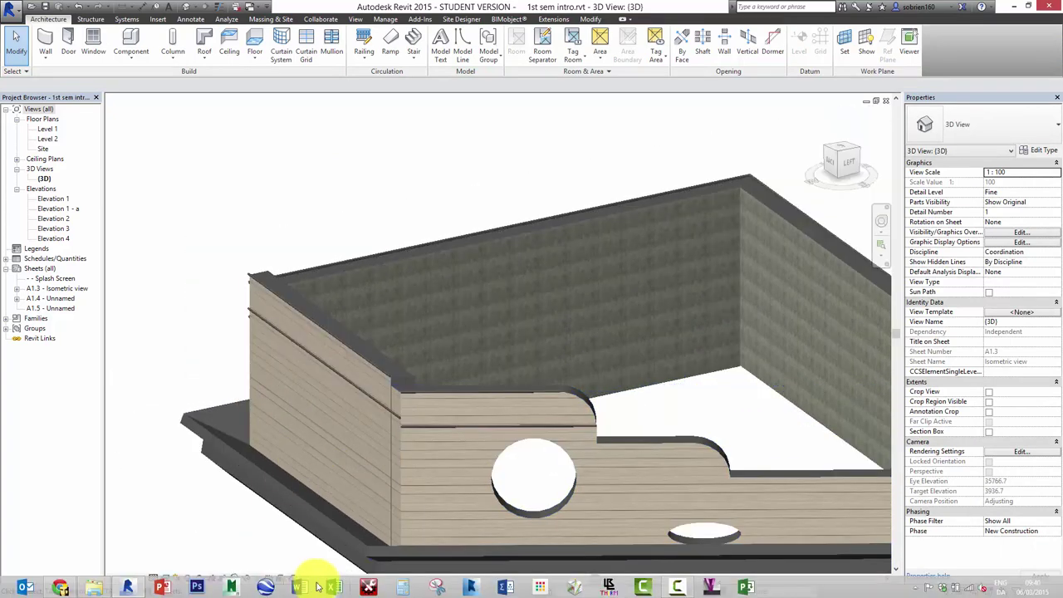
- Switch to the browser to consult the GIT lecture plan for spring 2015 and return to Revit
{"action": "left_click", "coordinate": [150, 510]}
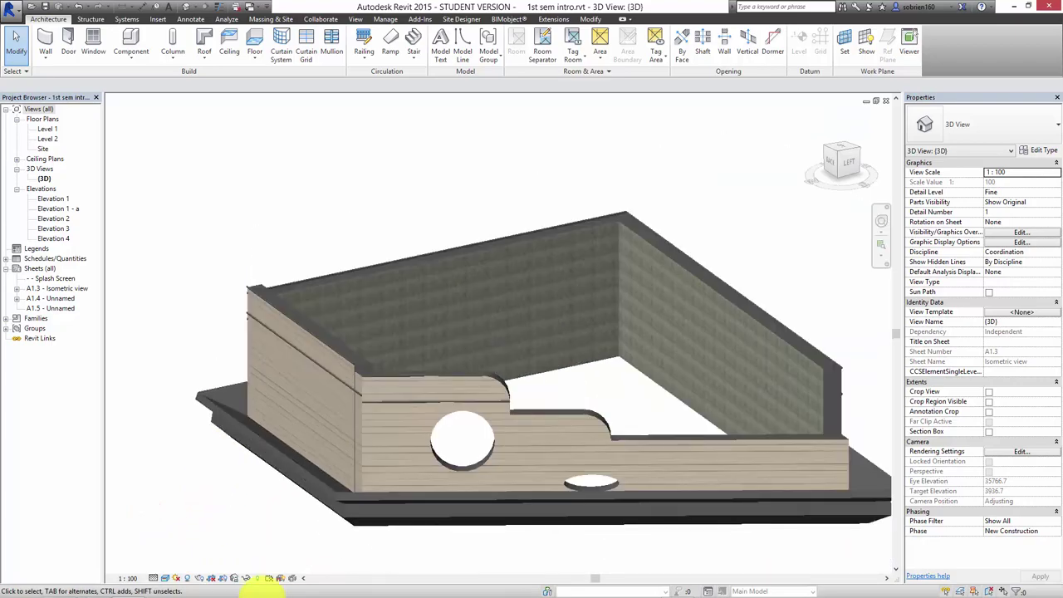
{"action": "left_click", "coordinate": [60, 588]}
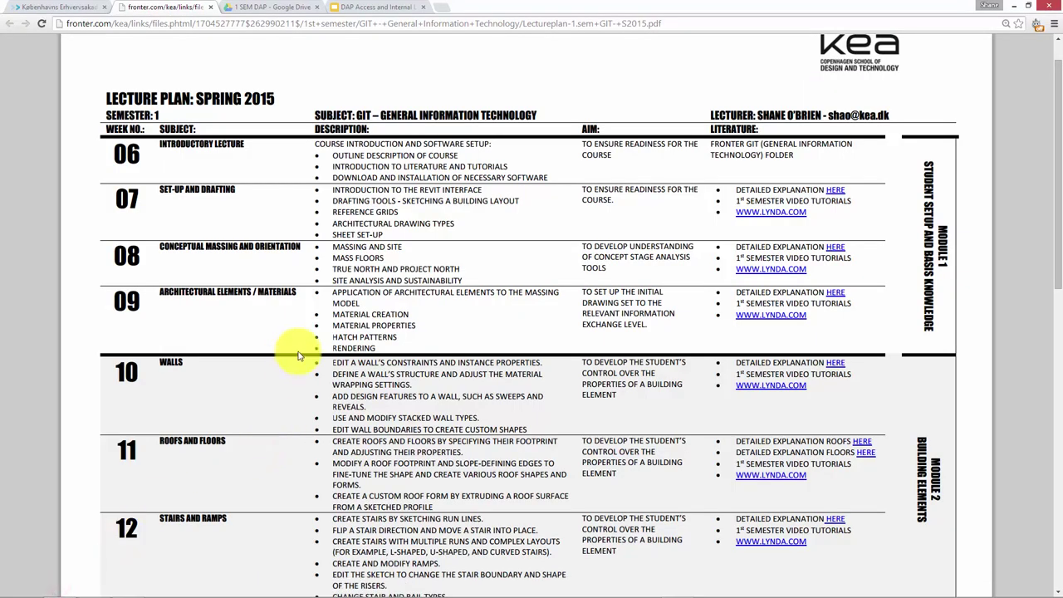
{"action": "left_click", "coordinate": [371, 327]}
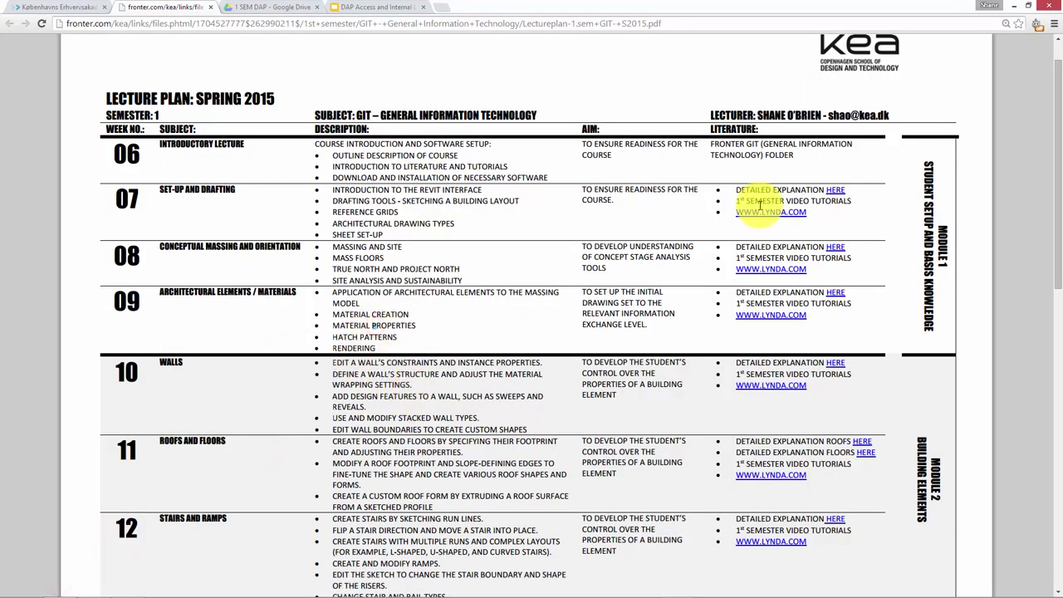
{"action": "left_click", "coordinate": [1017, 8]}
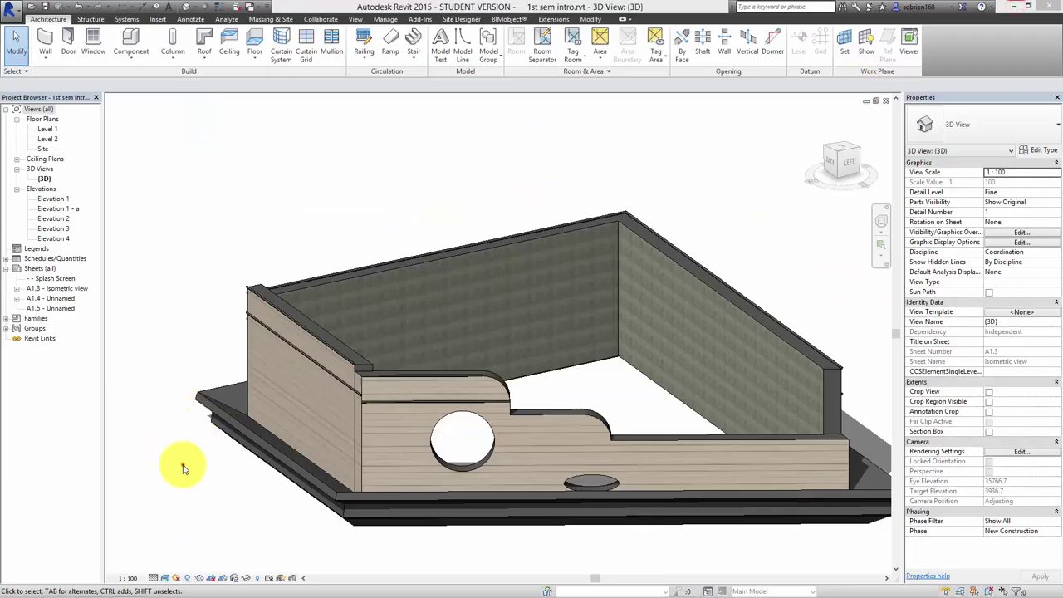
- Open the structure of the end wall's type and examine its layers
{"action": "scroll", "coordinate": [240, 398], "scroll_direction": "down", "scroll_amount": 2}
{"action": "scroll", "coordinate": [472, 332], "scroll_direction": "up", "scroll_amount": 5}
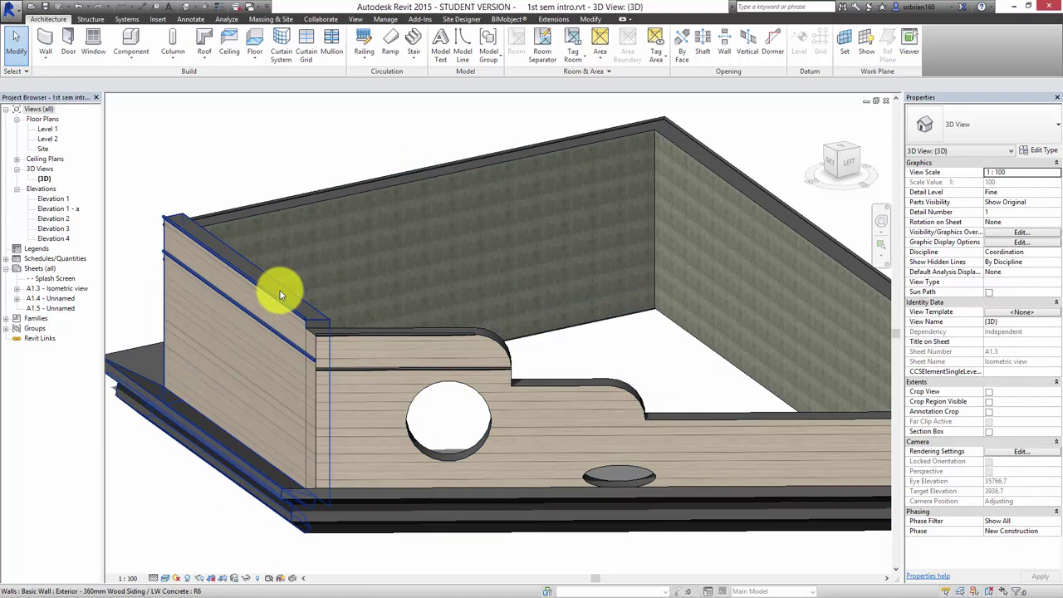
{"action": "left_click", "coordinate": [281, 295]}
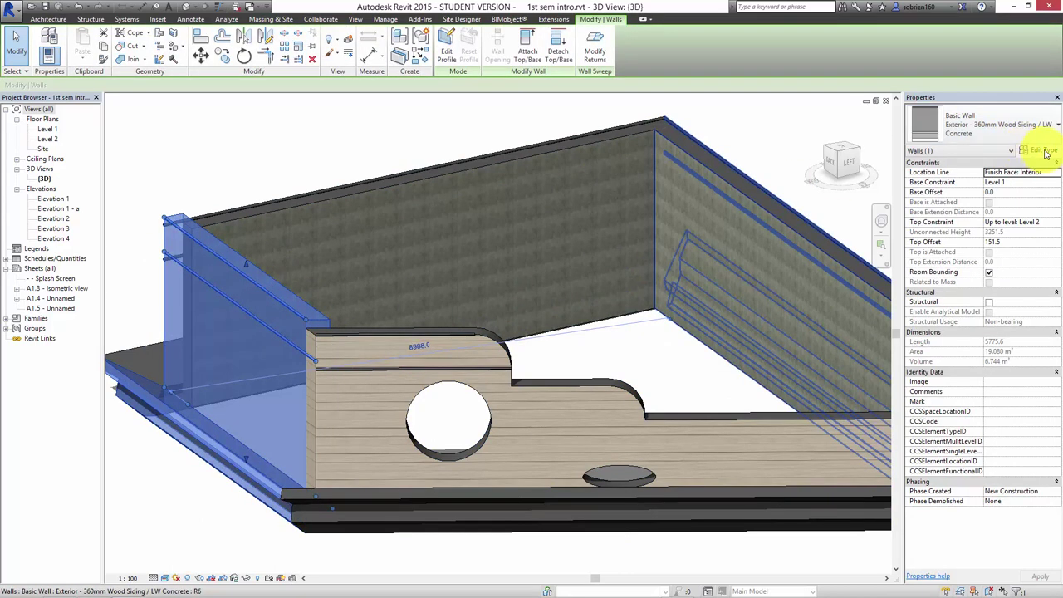
{"action": "left_click", "coordinate": [1045, 151]}
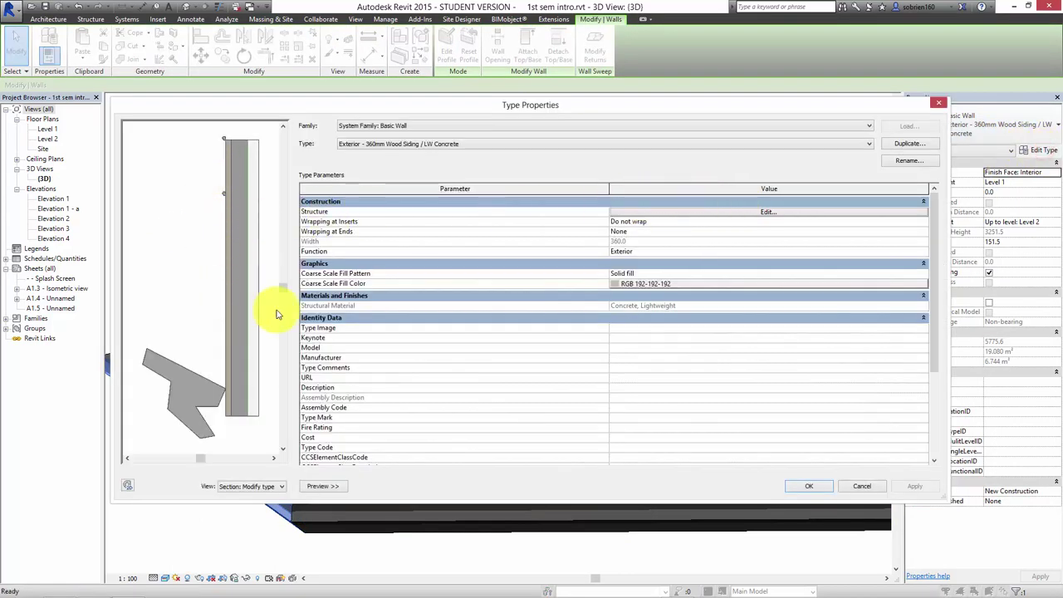
{"action": "left_click", "coordinate": [693, 213]}
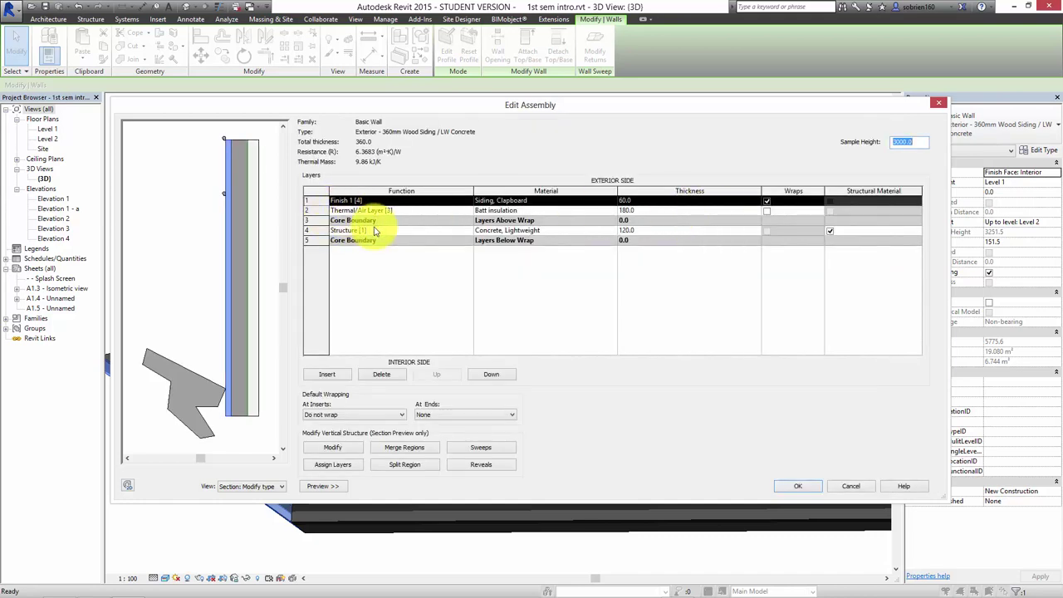
{"action": "left_click_drag", "start_coordinate": [606, 109], "coordinate": [568, 94]}
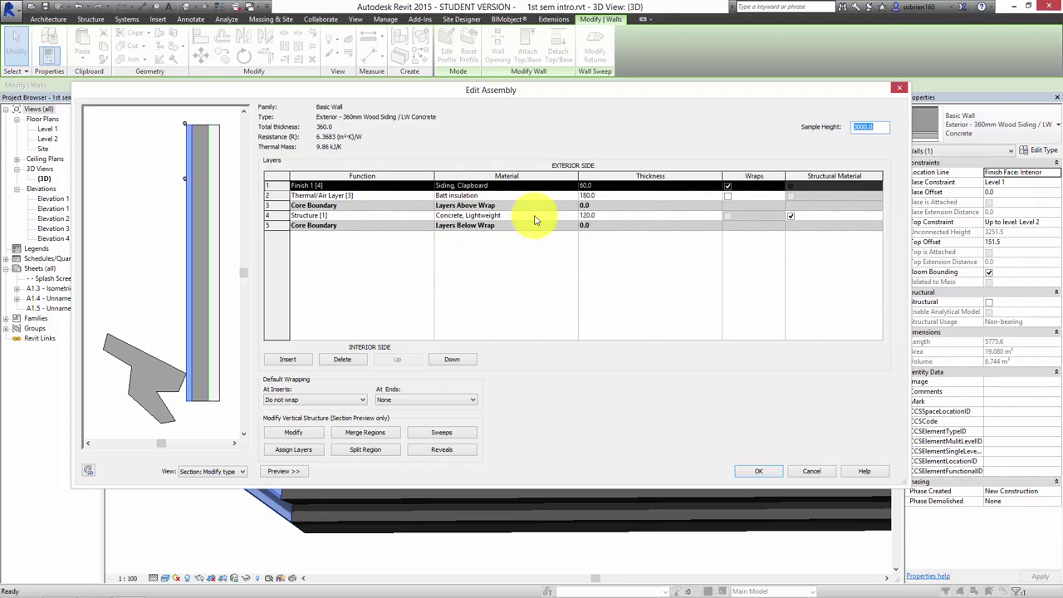
{"action": "left_click_drag", "start_coordinate": [473, 96], "coordinate": [498, 111]}
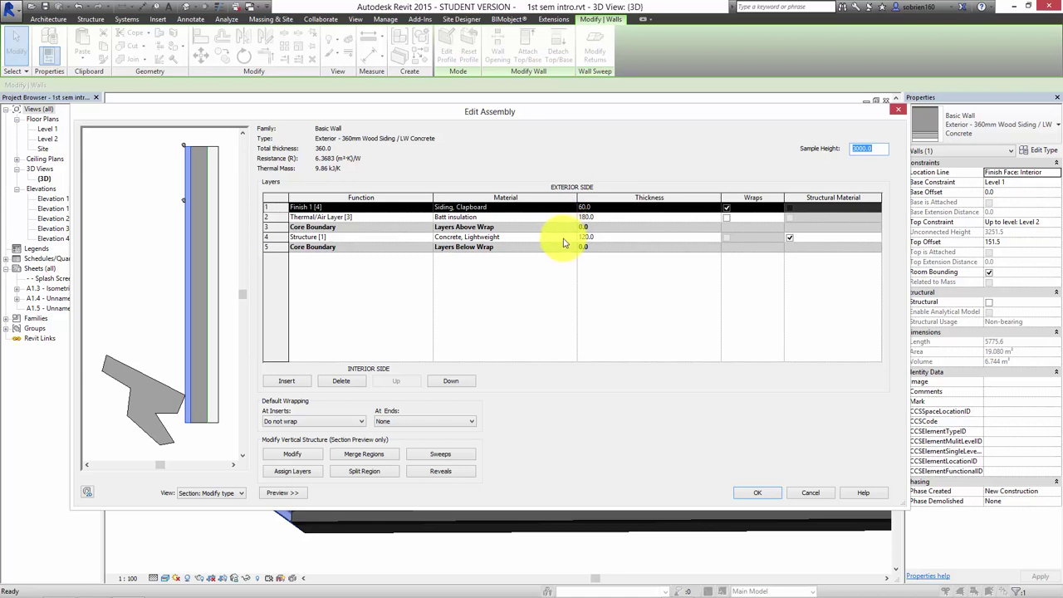
- Examine the graphics settings of the structure layer's Concrete, Lightweight material and close the wall type's settings
{"action": "left_click", "coordinate": [563, 241]}
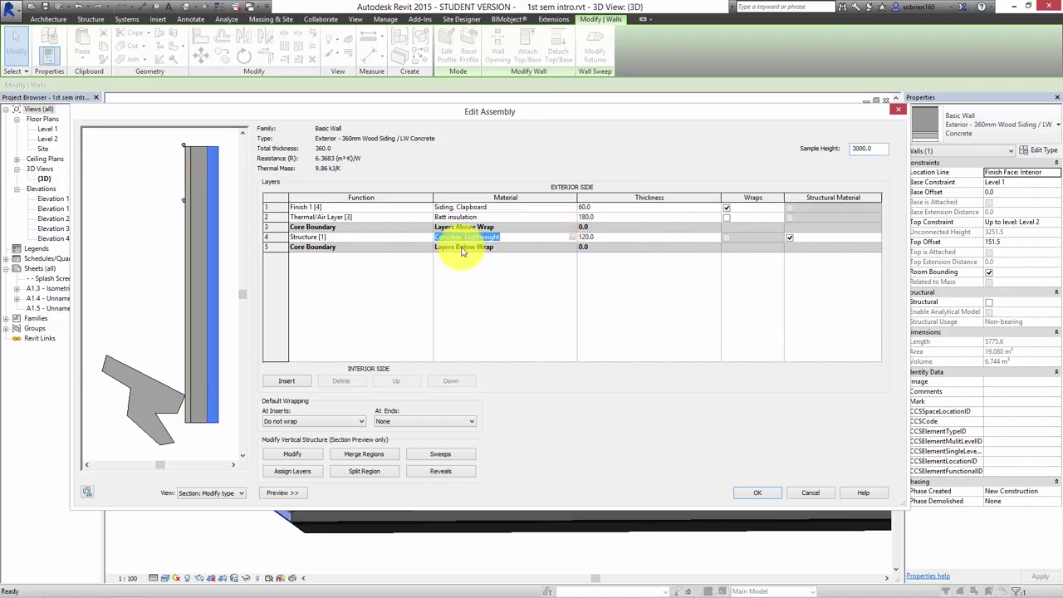
{"action": "left_click", "coordinate": [572, 240]}
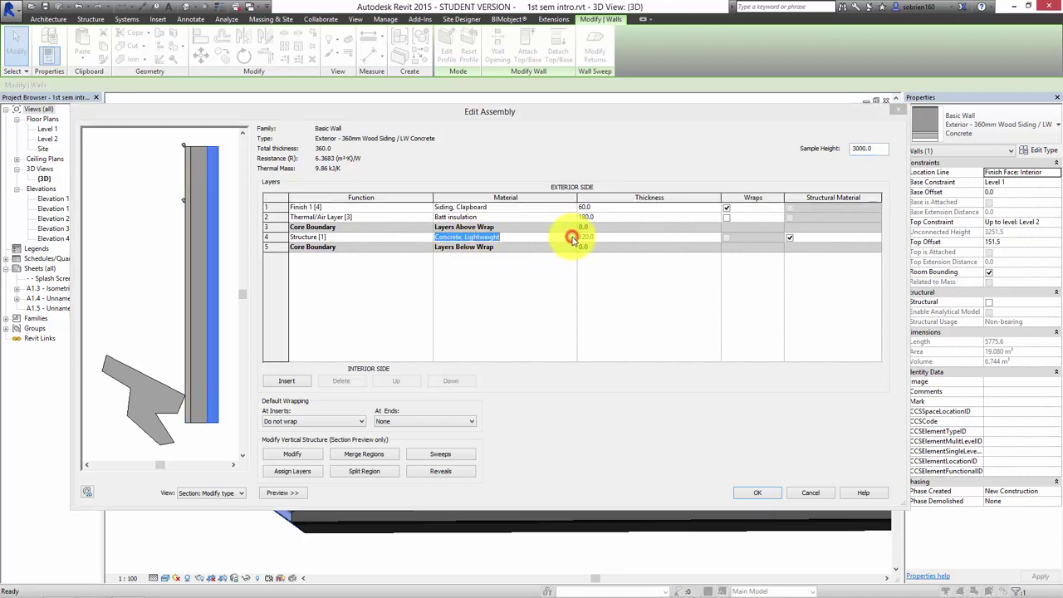
{"action": "left_click", "coordinate": [562, 243]}
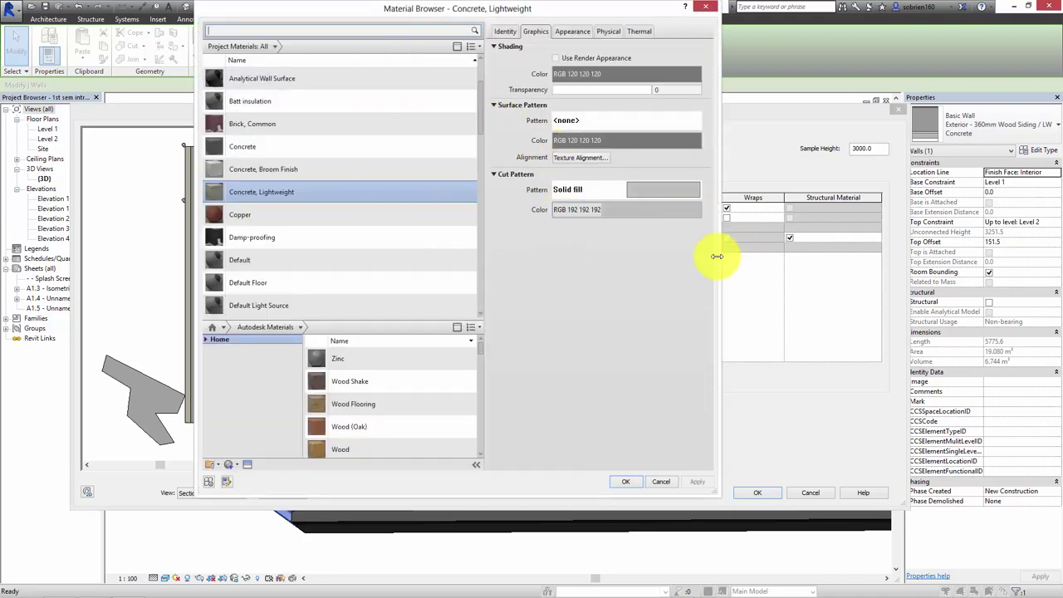
{"action": "left_click_drag", "start_coordinate": [718, 255], "coordinate": [802, 232]}
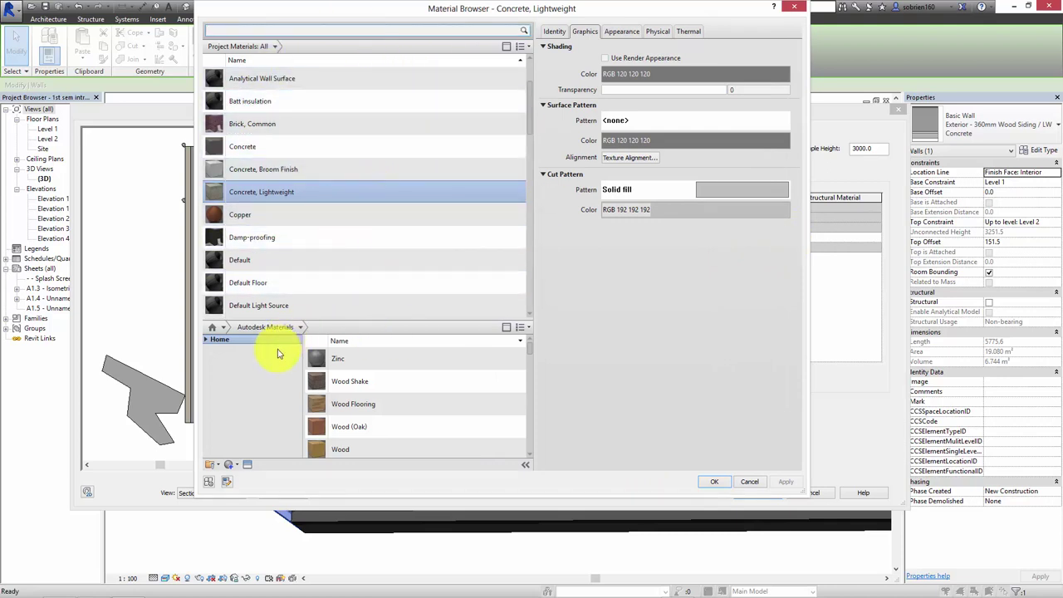
{"action": "mouse_move", "coordinate": [467, 378]}
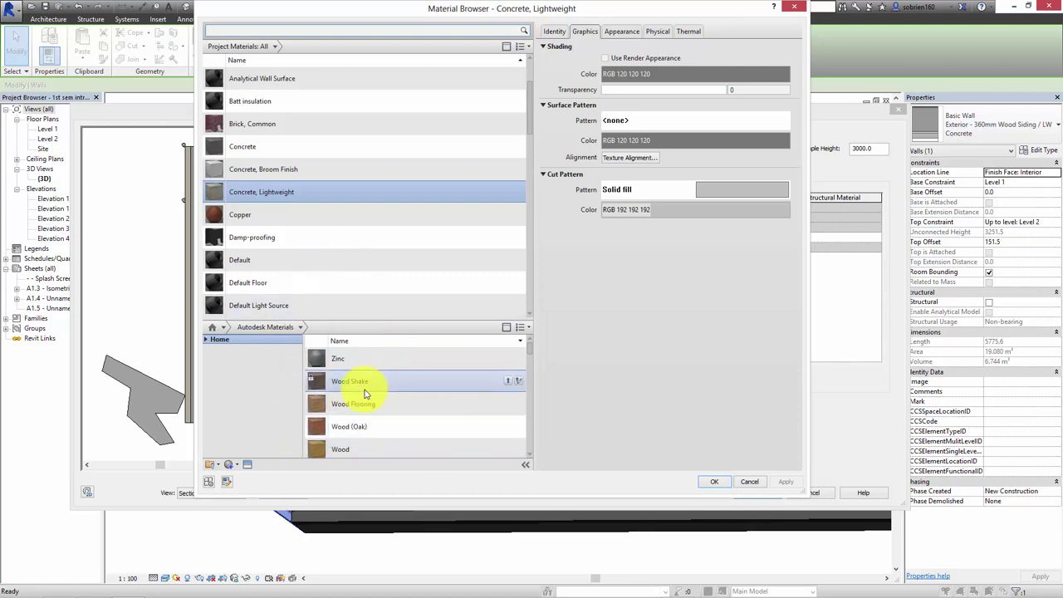
{"action": "scroll", "coordinate": [379, 309], "scroll_direction": "down", "scroll_amount": 1}
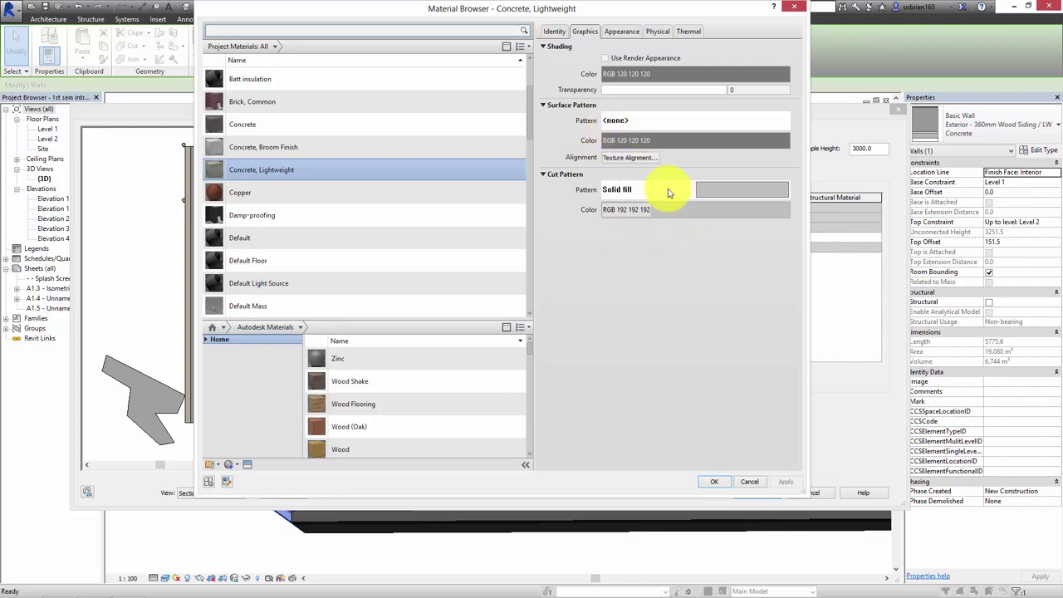
{"action": "left_click", "coordinate": [725, 484]}
{"action": "left_click", "coordinate": [752, 491]}
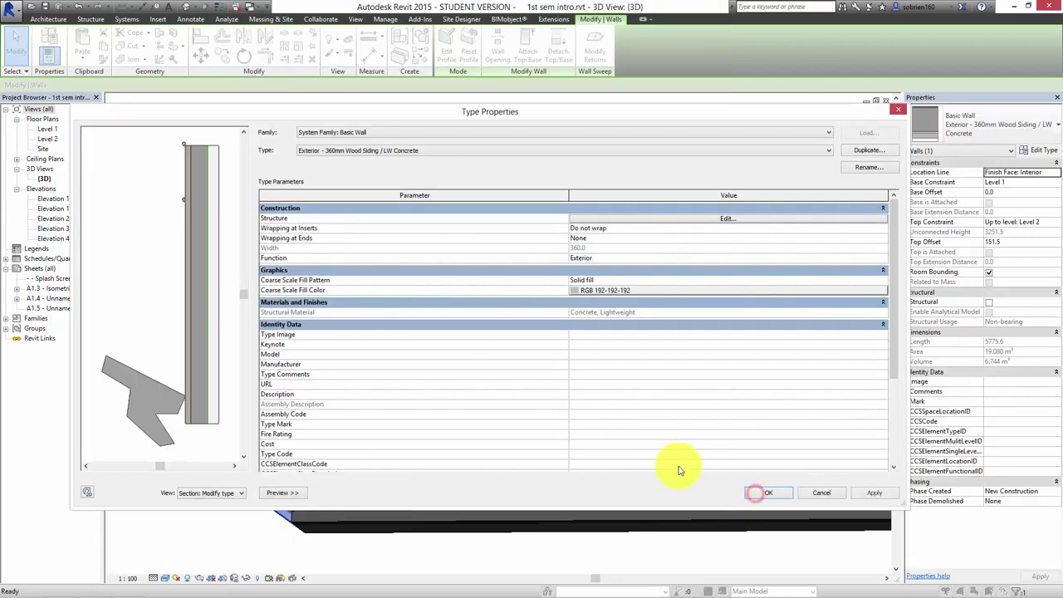
{"action": "left_click", "coordinate": [776, 494]}
{"action": "left_click", "coordinate": [135, 493]}
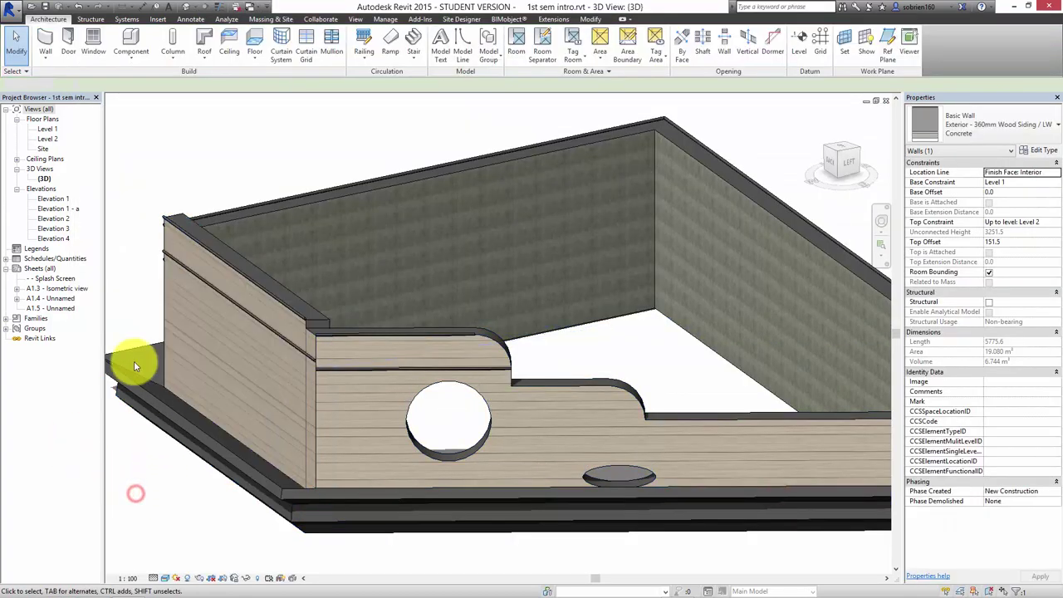
- Draw a section line across the whole building in the Level 1 floor plan, crossing its two opposite side walls
{"action": "double_click", "coordinate": [48, 129]}
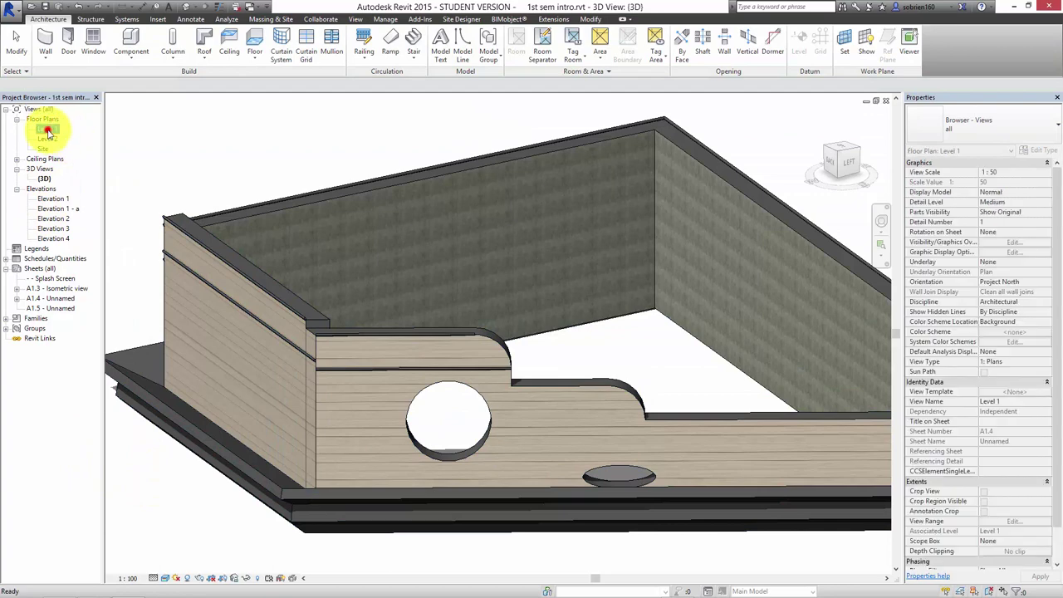
{"action": "middle_click_drag", "start_coordinate": [282, 264], "coordinate": [308, 301]}
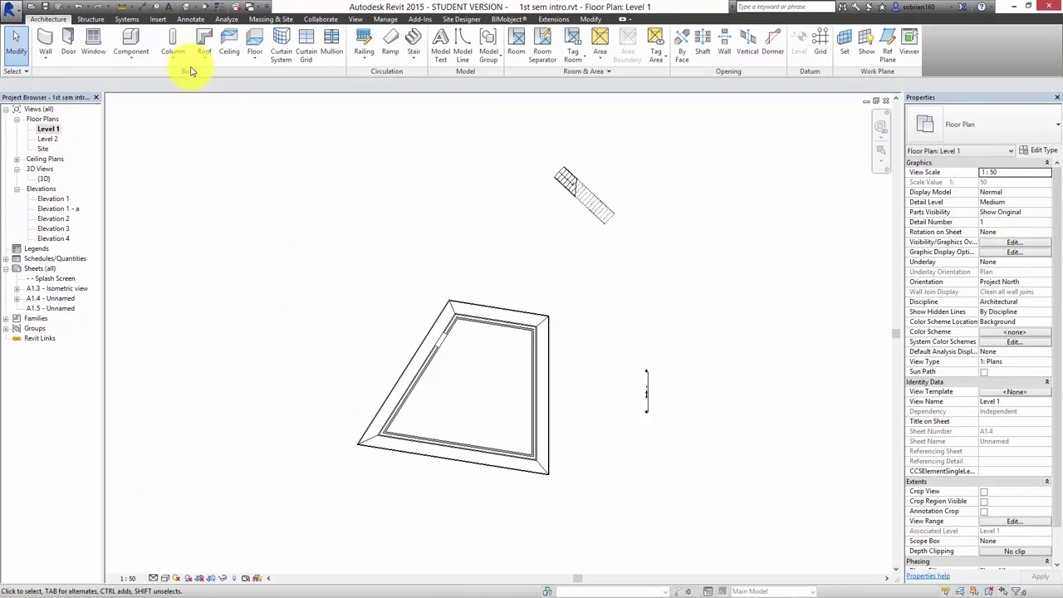
{"action": "left_click", "coordinate": [207, 8]}
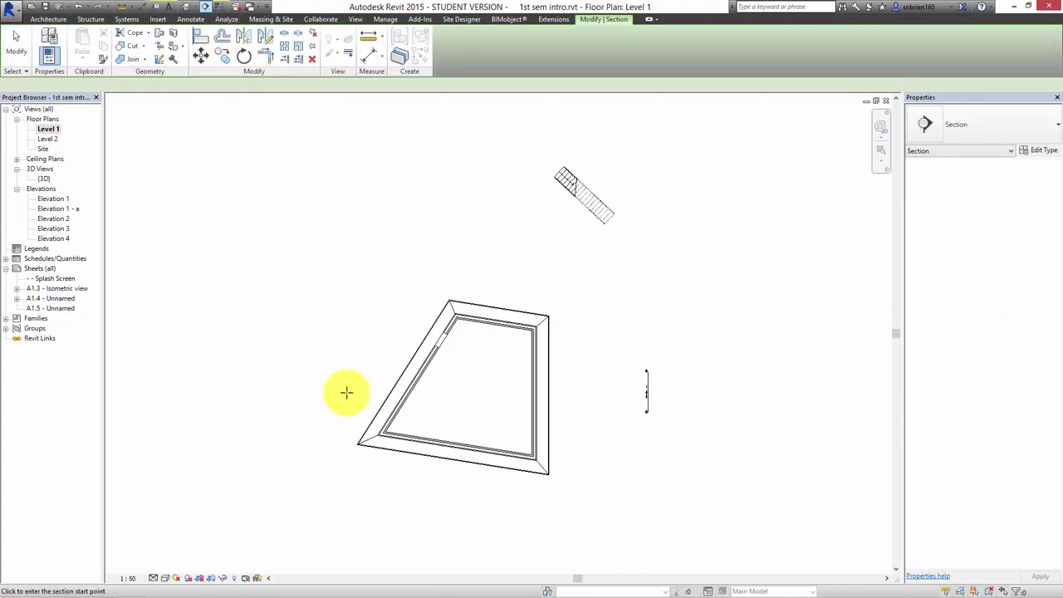
{"action": "left_click", "coordinate": [352, 355]}
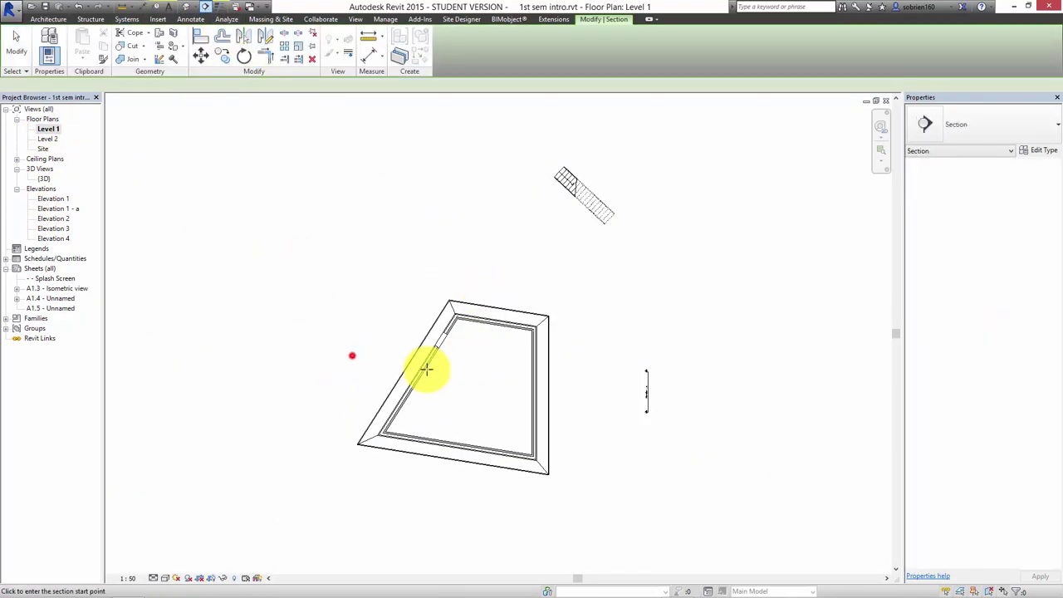
{"action": "left_click", "coordinate": [599, 396]}
{"action": "key", "text": "Escape"}
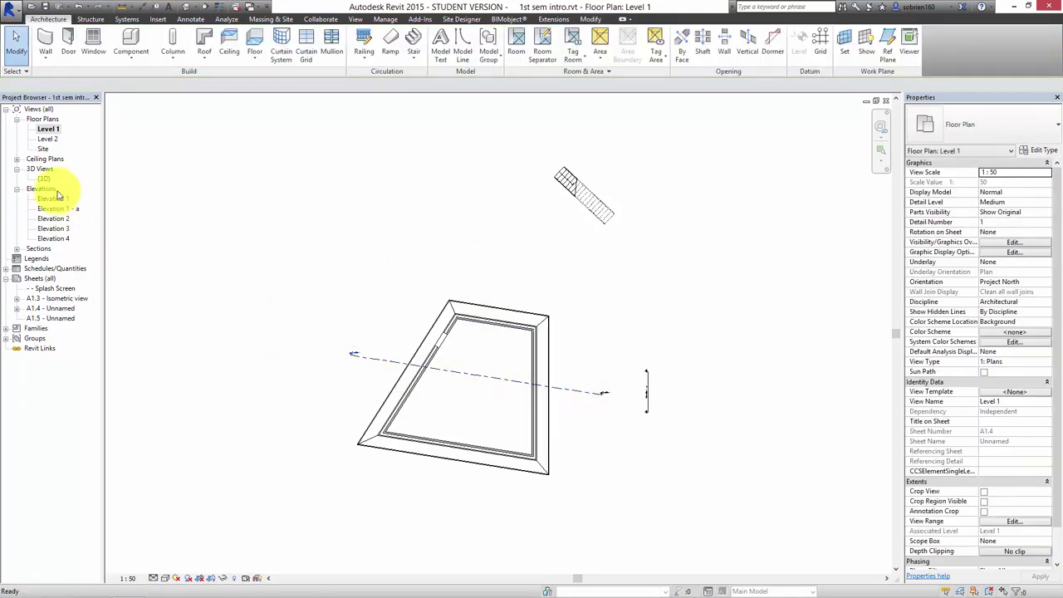
- Open the new section view and examine the layers of the cut wall beside the round opening
{"action": "left_click", "coordinate": [17, 248]}
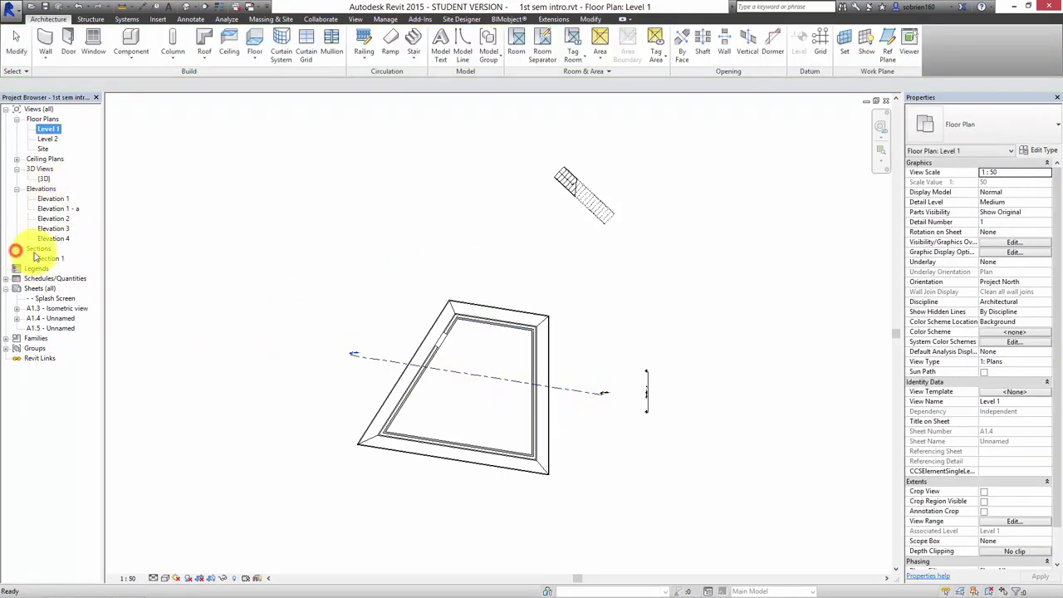
{"action": "double_click", "coordinate": [50, 258]}
{"action": "scroll", "coordinate": [451, 337], "scroll_direction": "up", "scroll_amount": 2}
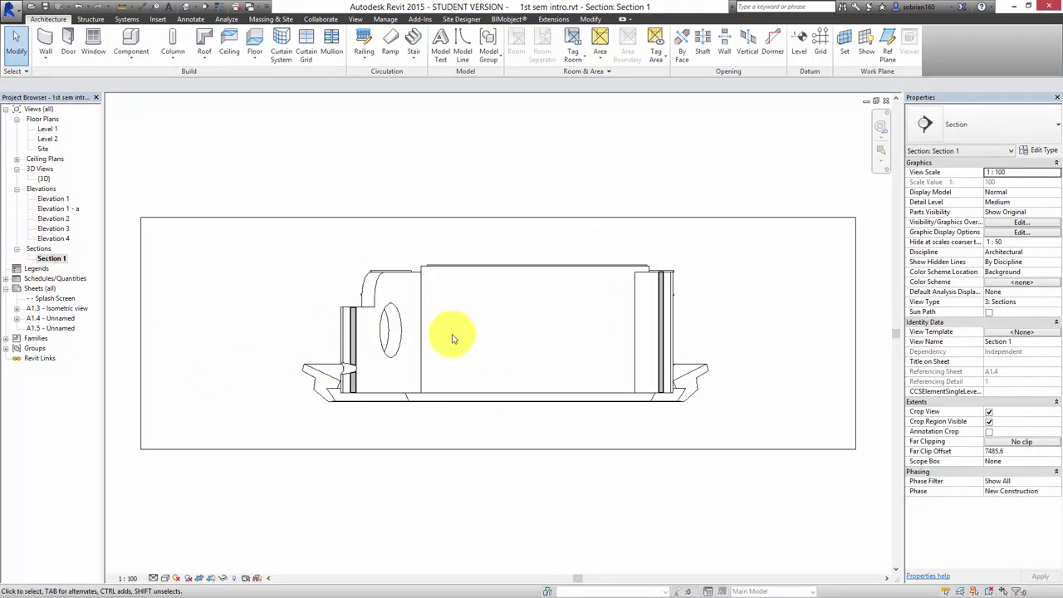
{"action": "scroll", "coordinate": [586, 346], "scroll_direction": "up", "scroll_amount": 2}
{"action": "scroll", "coordinate": [723, 361], "scroll_direction": "up", "scroll_amount": 1}
{"action": "scroll", "coordinate": [697, 382], "scroll_direction": "up", "scroll_amount": 2}
{"action": "middle_click_drag", "start_coordinate": [698, 382], "coordinate": [241, 304]}
{"action": "scroll", "coordinate": [241, 304], "scroll_direction": "up", "scroll_amount": 3}
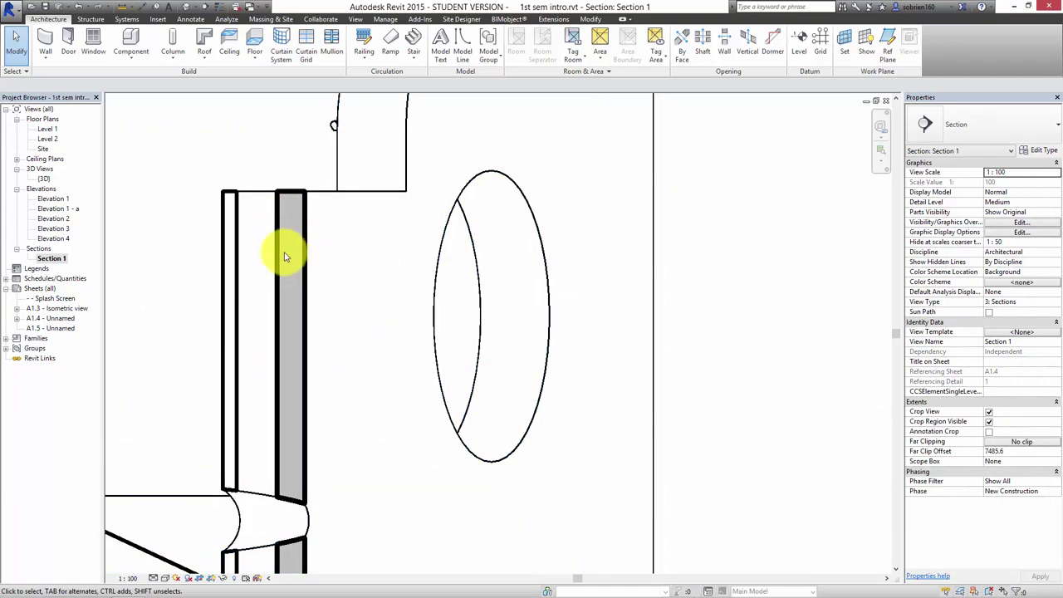
- Open the Concrete, Lightweight material of the structure layer in the cut wall's type
{"action": "middle_click_drag", "start_coordinate": [284, 256], "coordinate": [240, 257]}
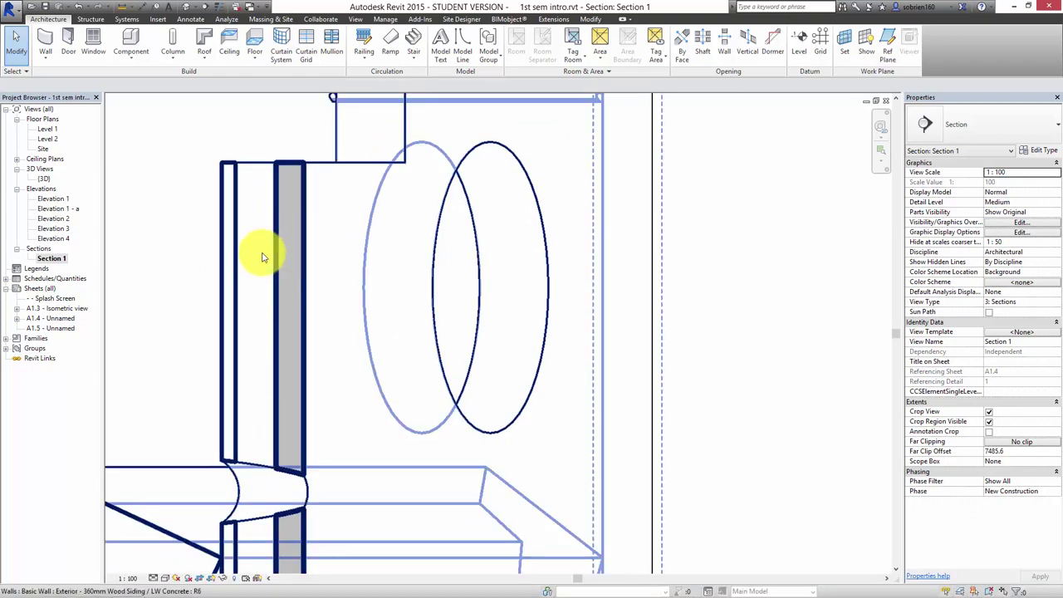
{"action": "scroll", "coordinate": [245, 249], "scroll_direction": "down", "scroll_amount": 1}
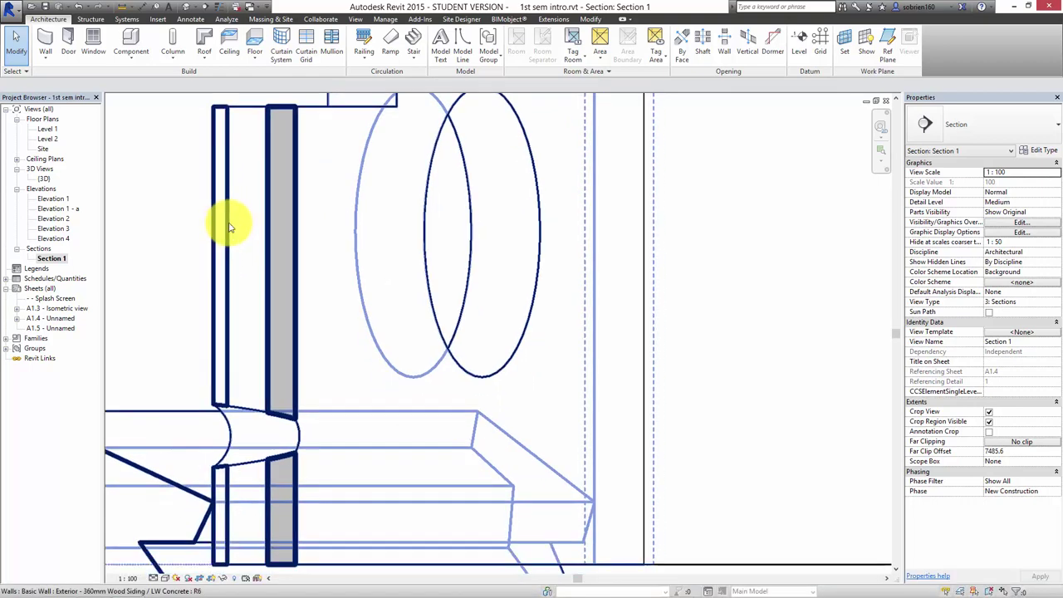
{"action": "scroll", "coordinate": [257, 285], "scroll_direction": "down", "scroll_amount": 1}
{"action": "middle_click_drag", "start_coordinate": [268, 290], "coordinate": [340, 373]}
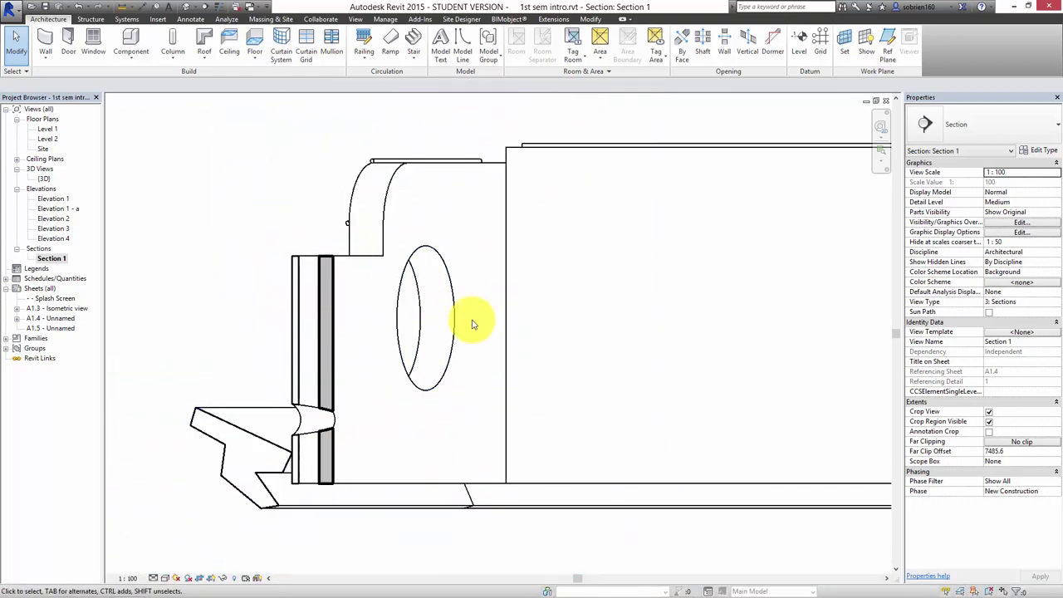
{"action": "middle_click_drag", "start_coordinate": [600, 318], "coordinate": [562, 304]}
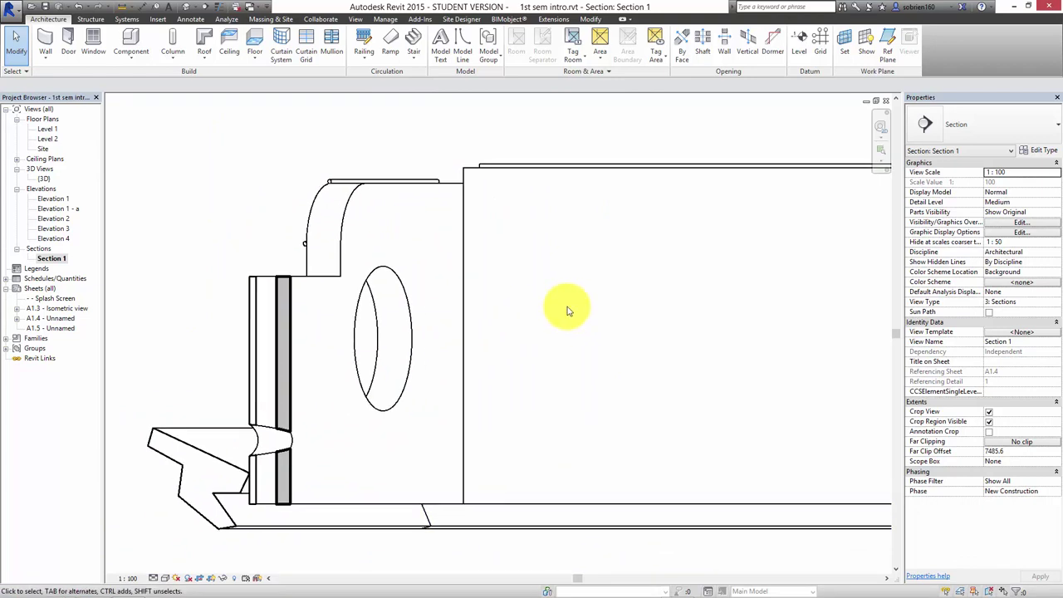
{"action": "left_click", "coordinate": [347, 232]}
{"action": "left_click", "coordinate": [1019, 171]}
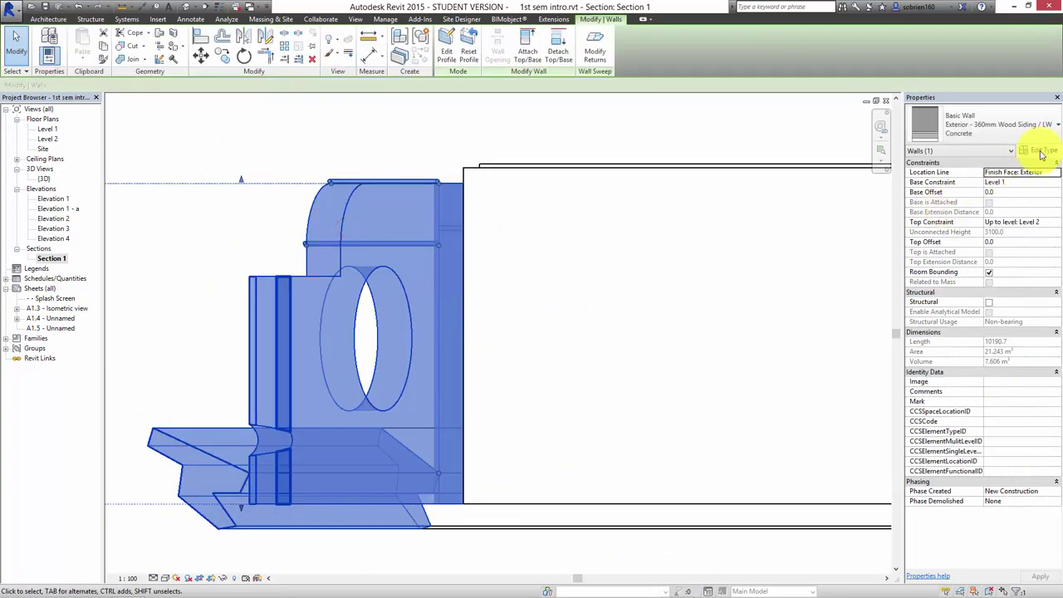
{"action": "left_click", "coordinate": [1041, 150]}
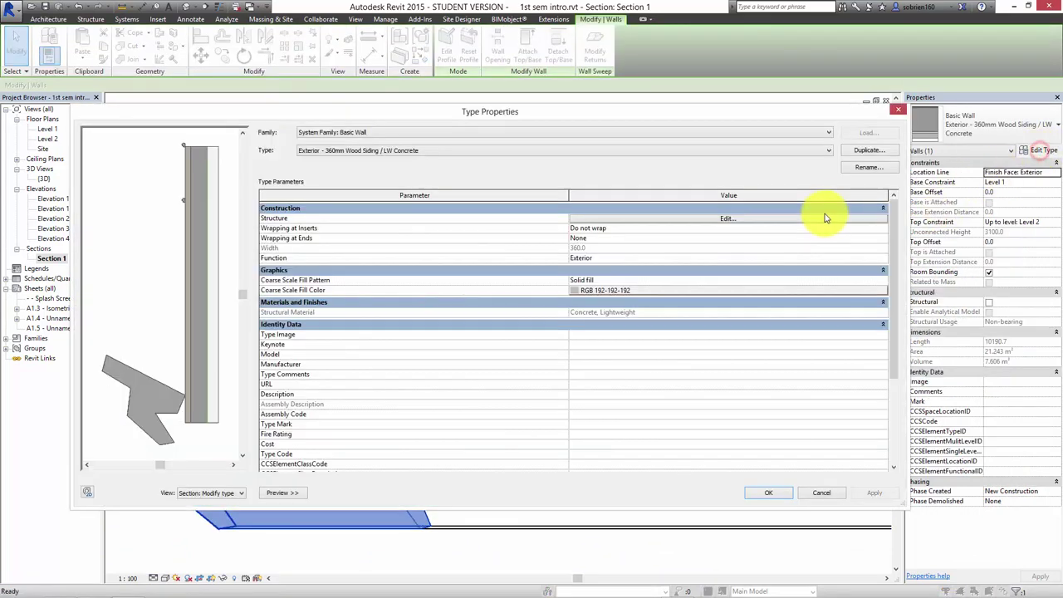
{"action": "left_click", "coordinate": [716, 221]}
{"action": "left_click", "coordinate": [552, 237]}
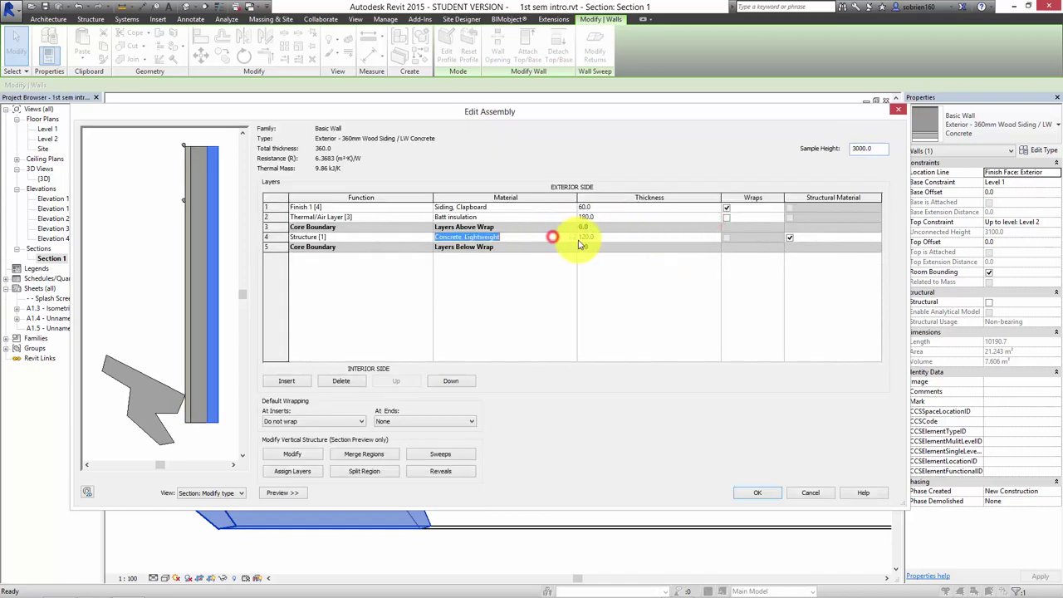
{"action": "left_click", "coordinate": [572, 238]}
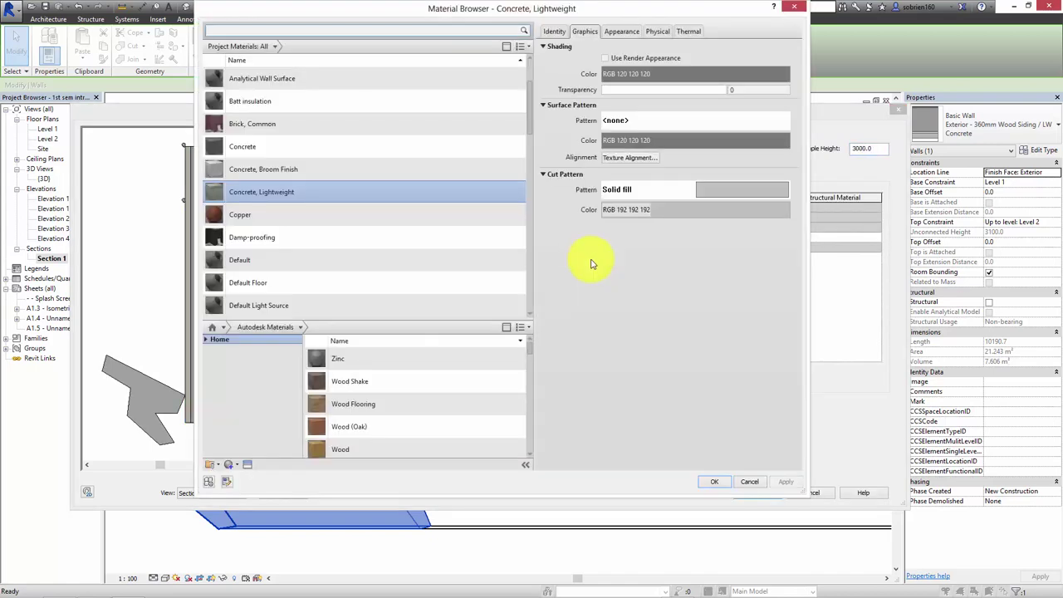
{"action": "left_click_drag", "start_coordinate": [609, 14], "coordinate": [714, 60]}
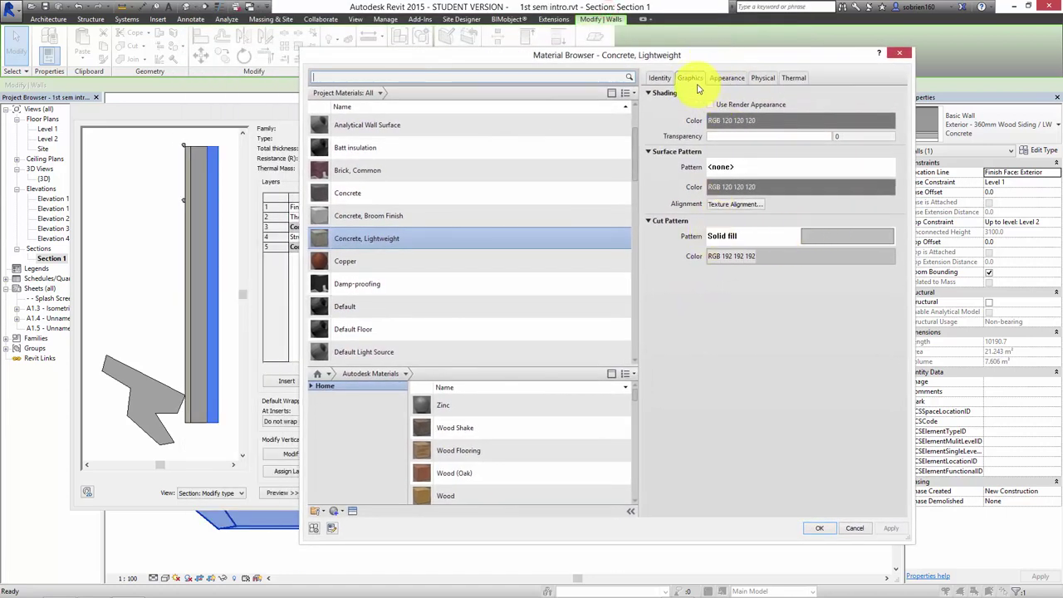
- Set the cut pattern of the Concrete, Lightweight material to the Concrete drafting pattern
{"action": "left_click", "coordinate": [815, 241]}
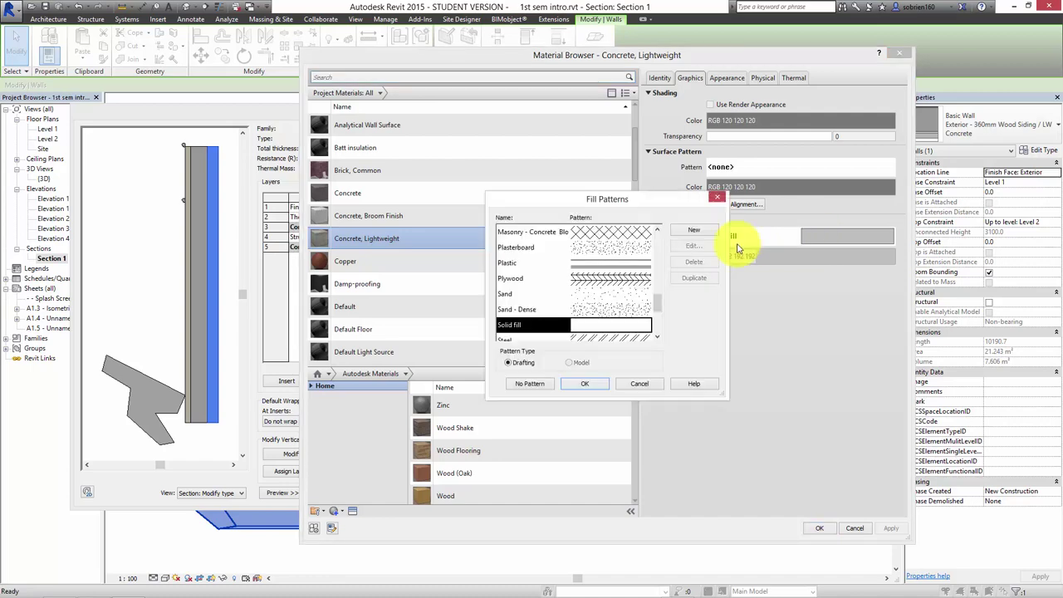
{"action": "left_click_drag", "start_coordinate": [659, 304], "coordinate": [659, 244]}
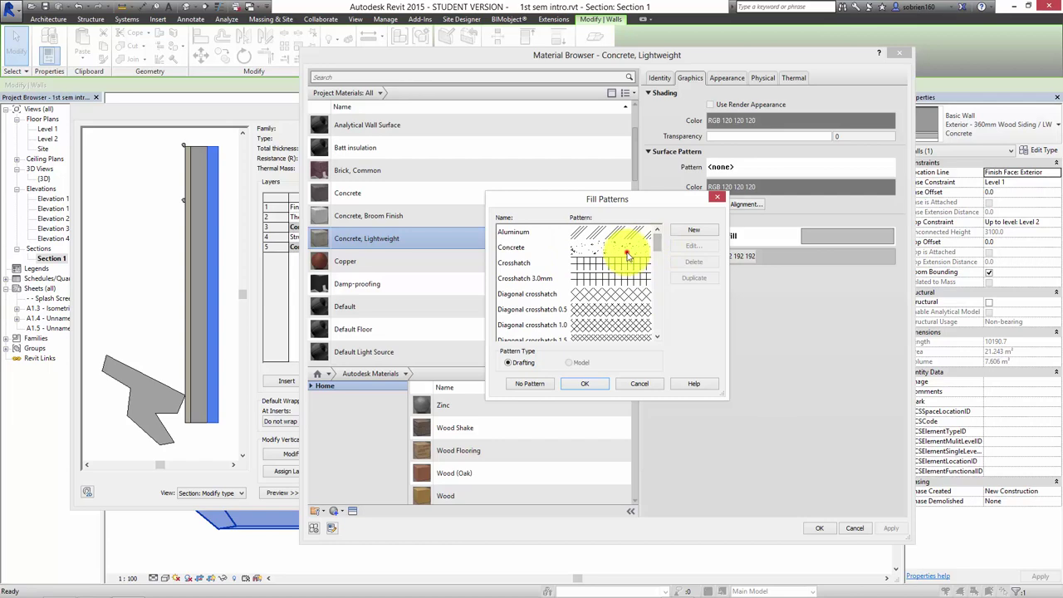
{"action": "left_click", "coordinate": [627, 253]}
{"action": "left_click", "coordinate": [591, 384]}
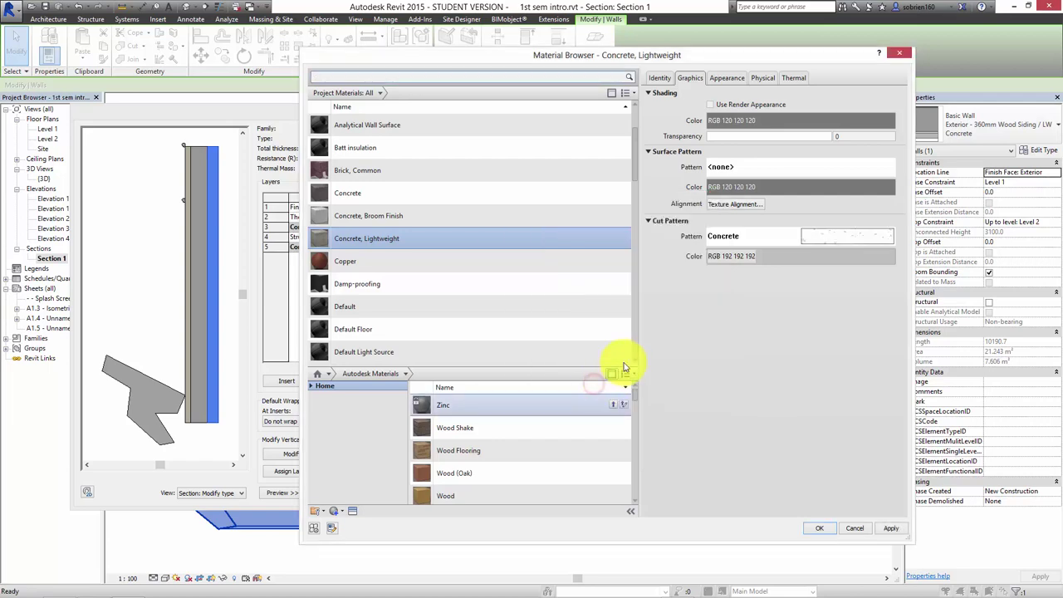
- Examine the appearance and physical settings of the Concrete, Lightweight material and return to its graphics settings
{"action": "left_click", "coordinate": [734, 138]}
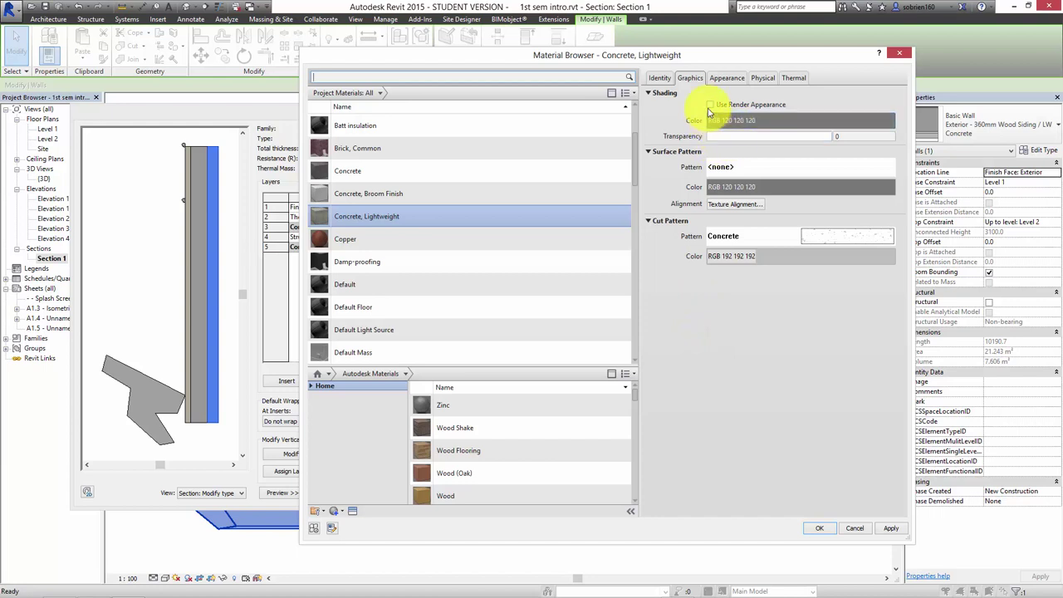
{"action": "left_click", "coordinate": [722, 79]}
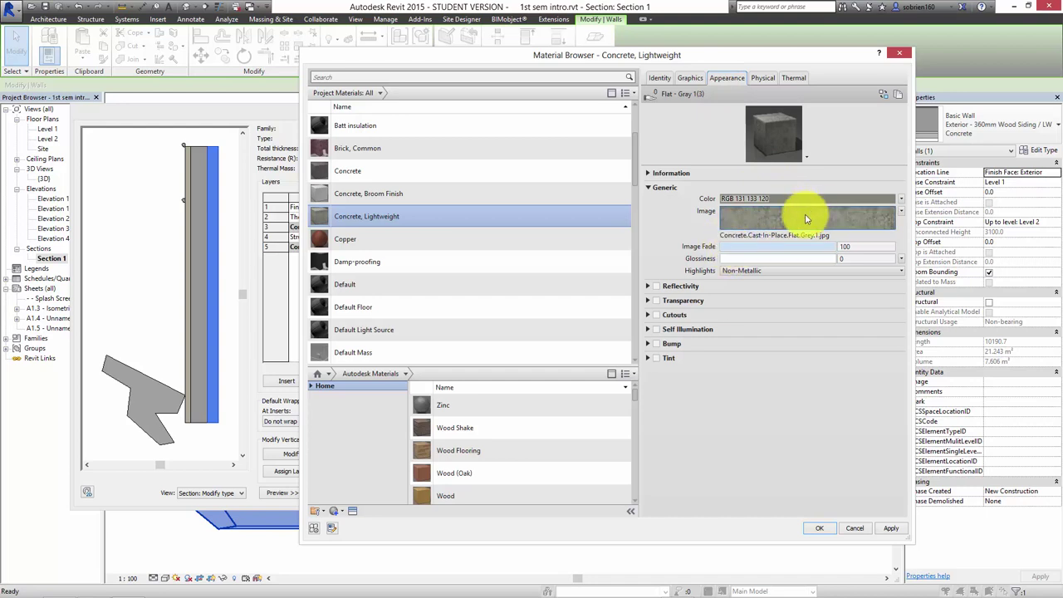
{"action": "mouse_move", "coordinate": [767, 215]}
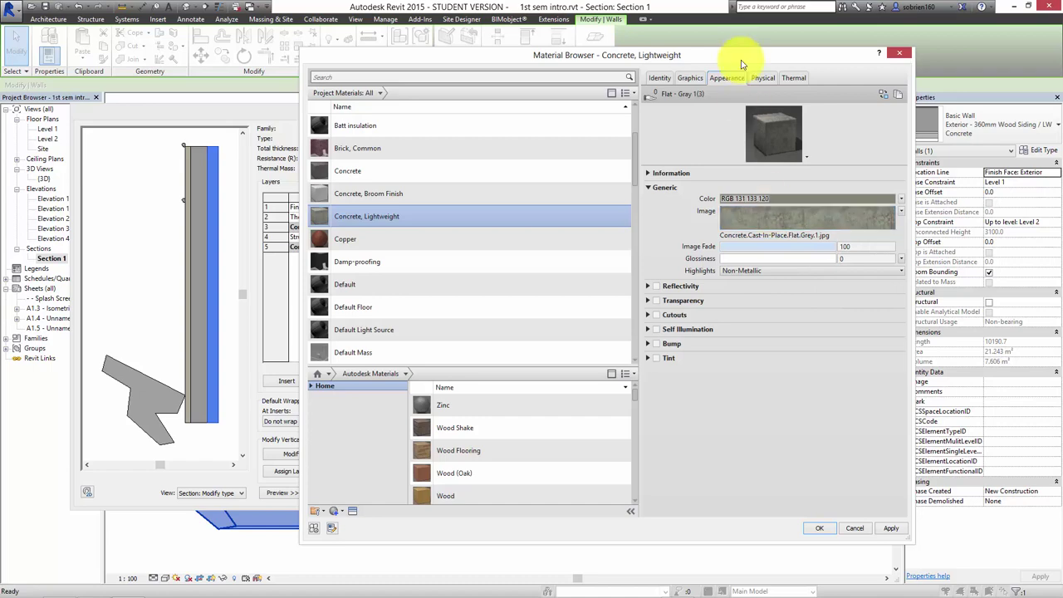
{"action": "left_click", "coordinate": [762, 80]}
{"action": "left_click", "coordinate": [687, 78]}
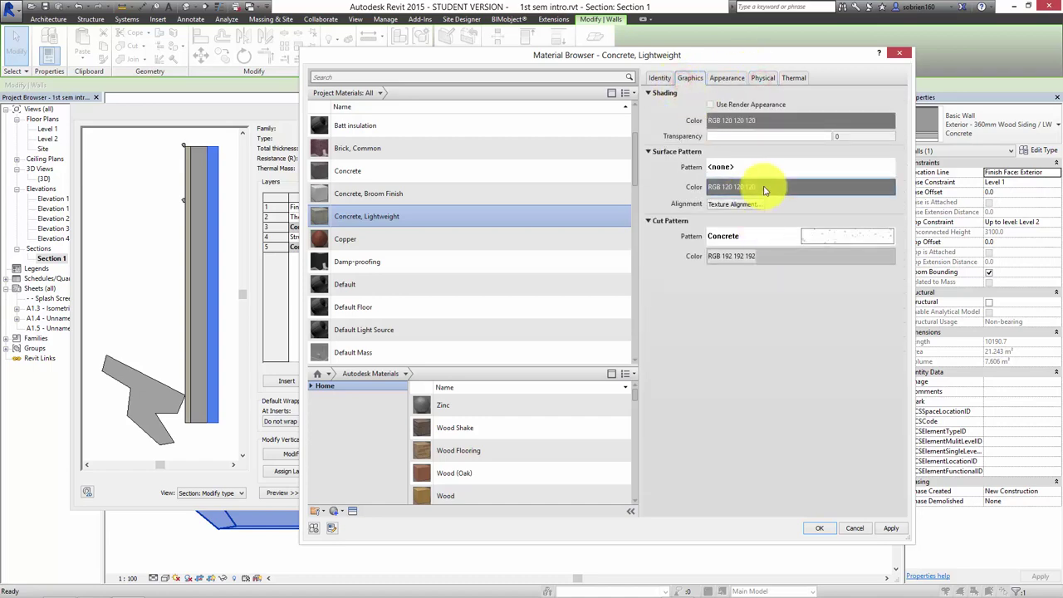
- Apply the material change, accept the wall type's settings and deselect the wall
{"action": "left_click", "coordinate": [899, 532]}
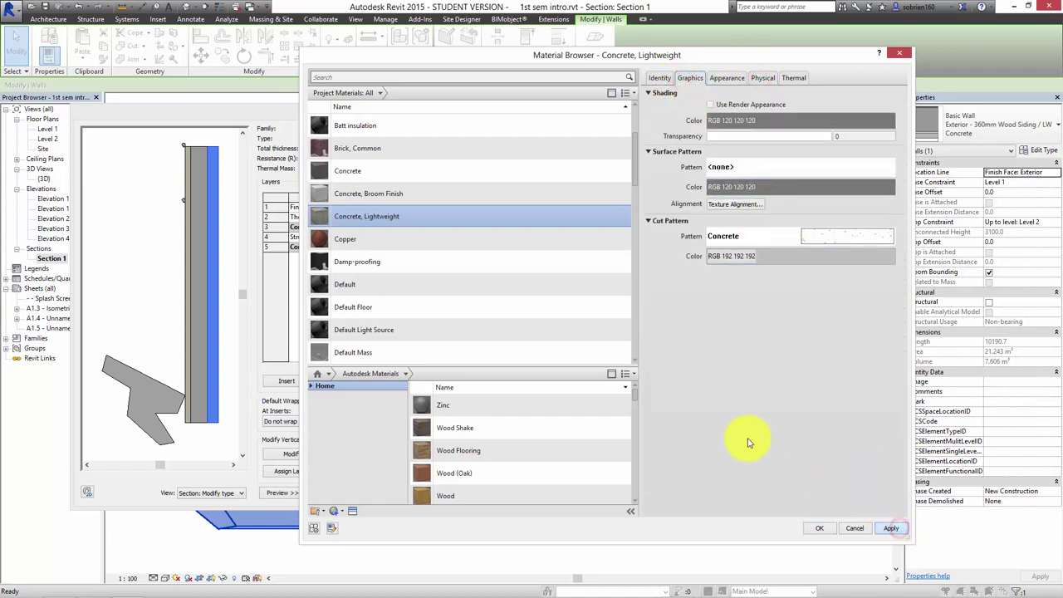
{"action": "left_click", "coordinate": [818, 532]}
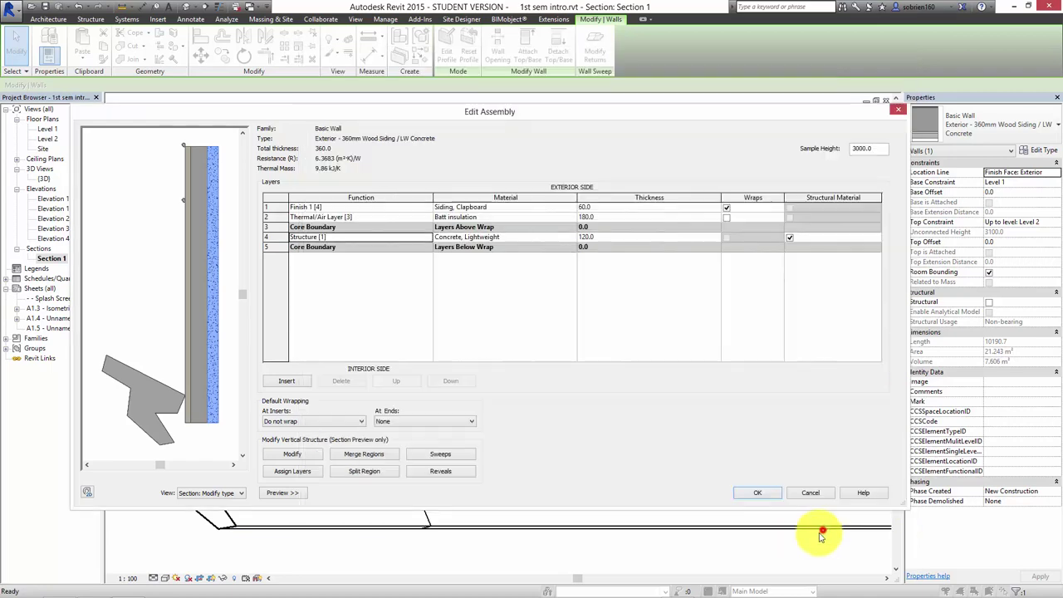
{"action": "left_click", "coordinate": [759, 492]}
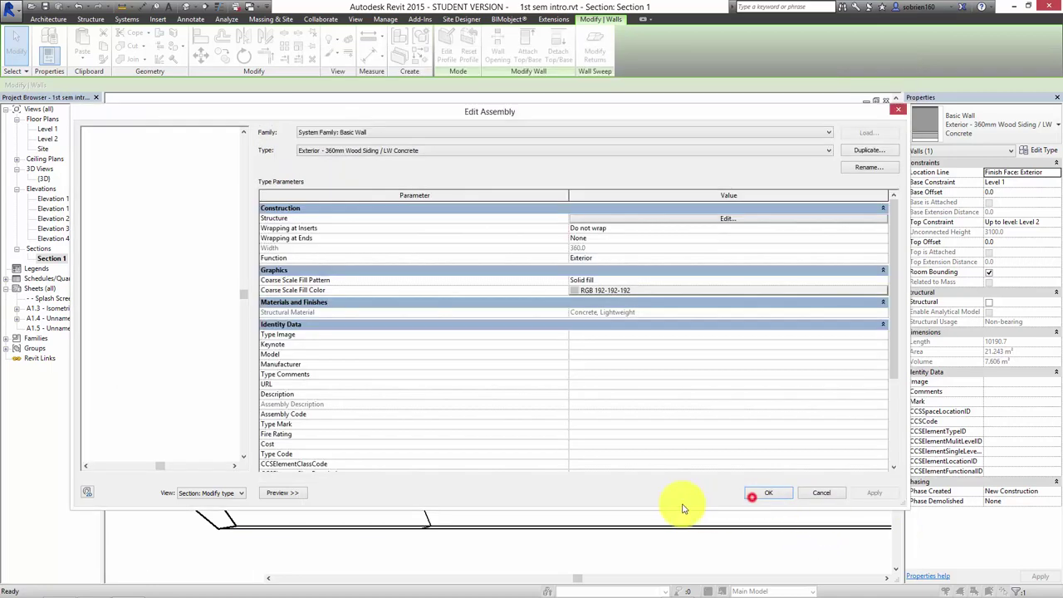
{"action": "left_click", "coordinate": [755, 493]}
{"action": "left_click", "coordinate": [163, 319]}
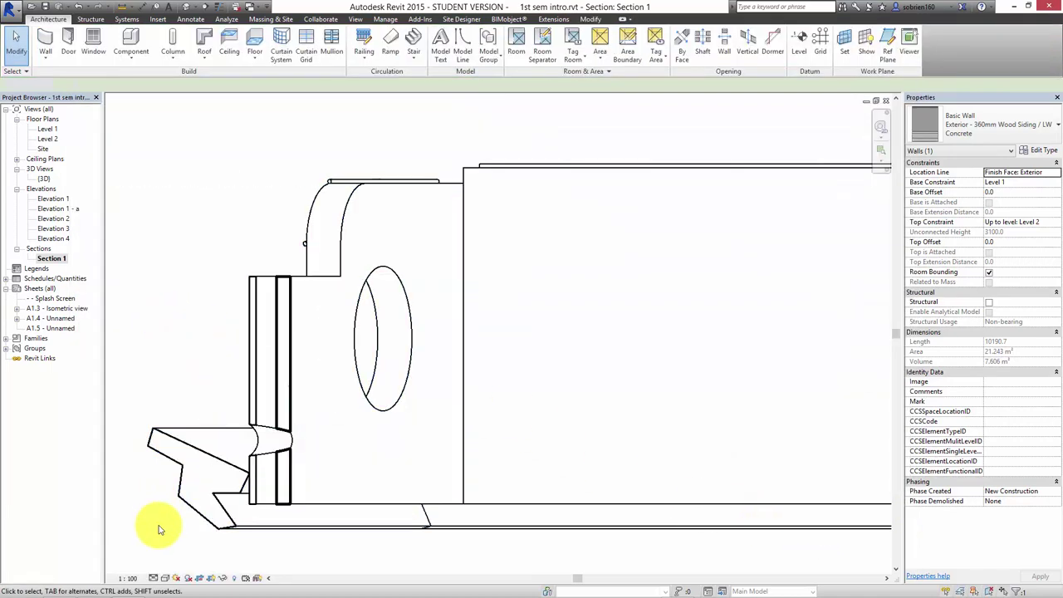
- Set the section view's scale to 1:50 and examine the concrete hatch in the cut wall
{"action": "left_click", "coordinate": [130, 578]}
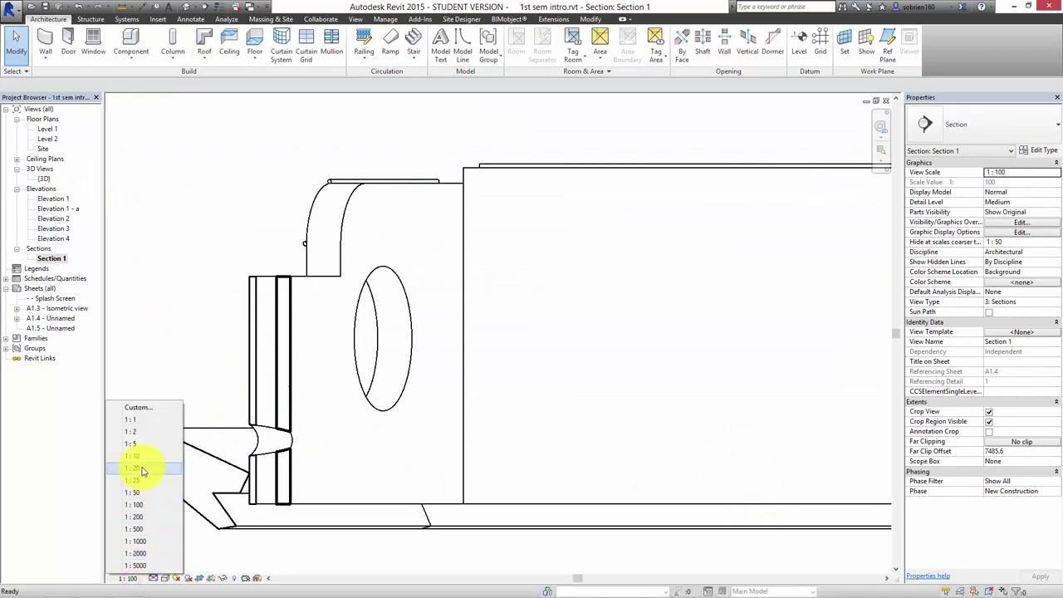
{"action": "left_click", "coordinate": [138, 495]}
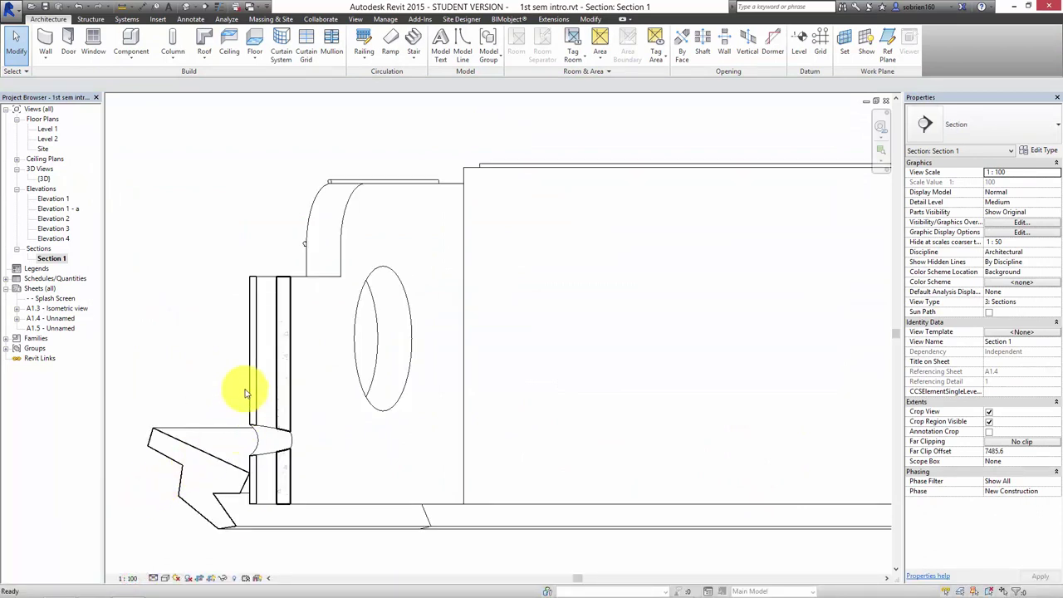
{"action": "scroll", "coordinate": [318, 333], "scroll_direction": "up", "scroll_amount": 2}
{"action": "scroll", "coordinate": [318, 334], "scroll_direction": "up", "scroll_amount": 2}
{"action": "middle_click_drag", "start_coordinate": [313, 325], "coordinate": [331, 292]}
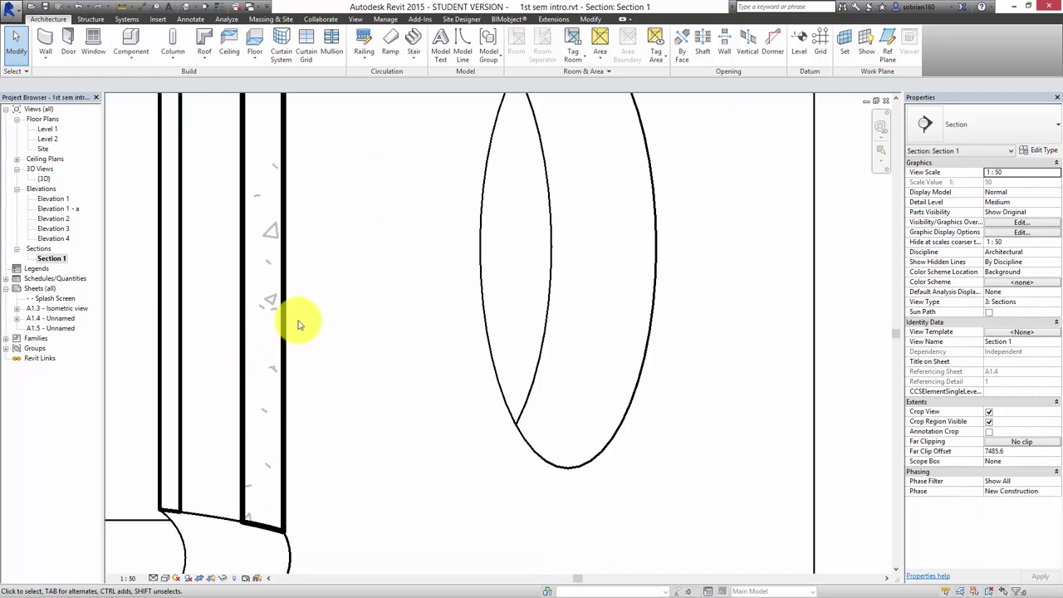
{"action": "scroll", "coordinate": [329, 325], "scroll_direction": "down", "scroll_amount": 1}
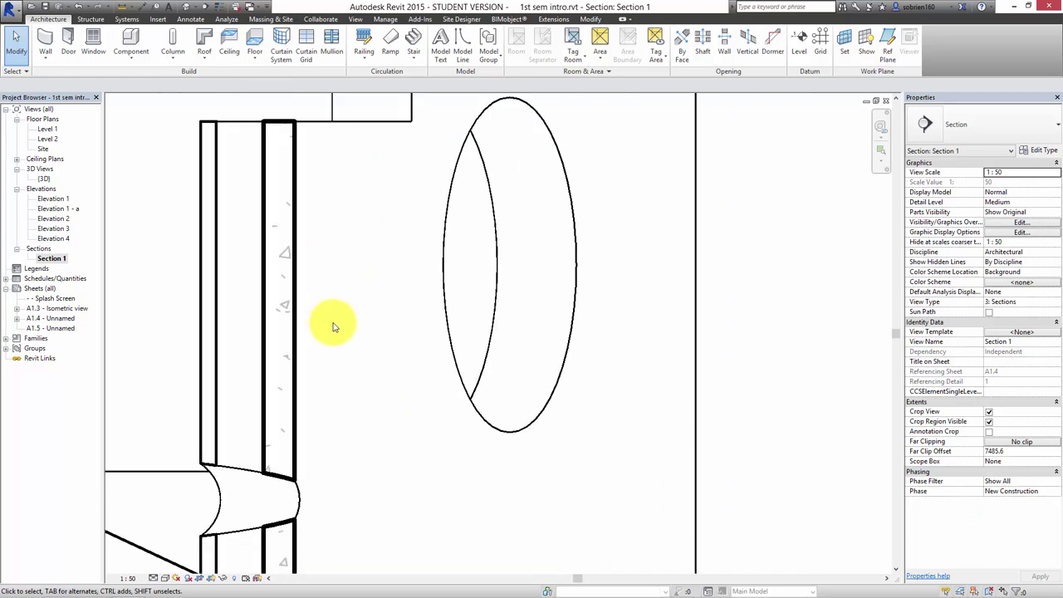
{"action": "middle_click_drag", "start_coordinate": [304, 328], "coordinate": [356, 379]}
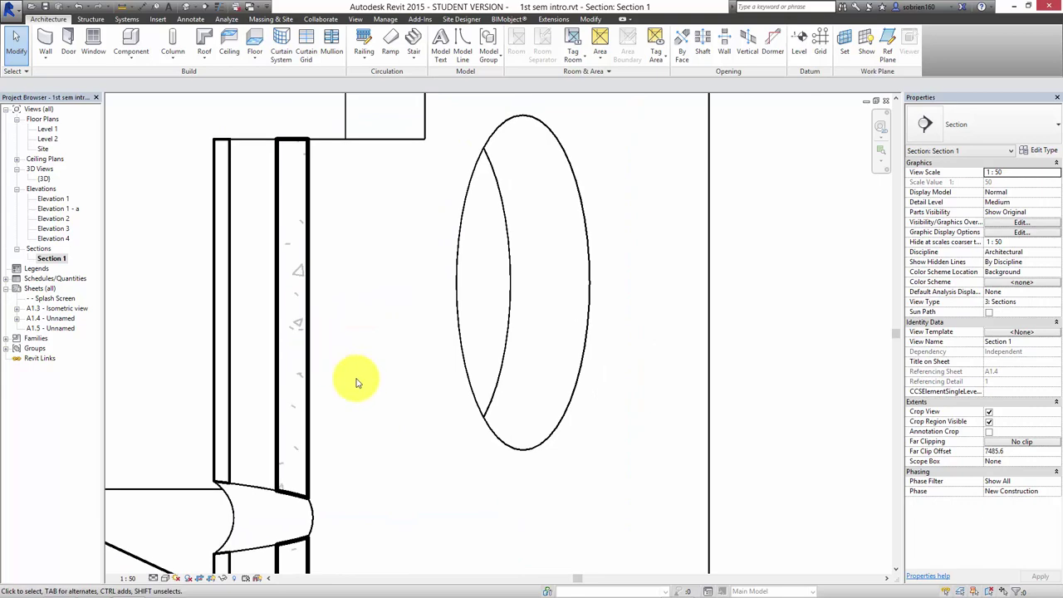
- Open the Siding, Clapboard material of the Finish 1 layer in the cut wall's type structure
{"action": "left_click", "coordinate": [308, 287]}
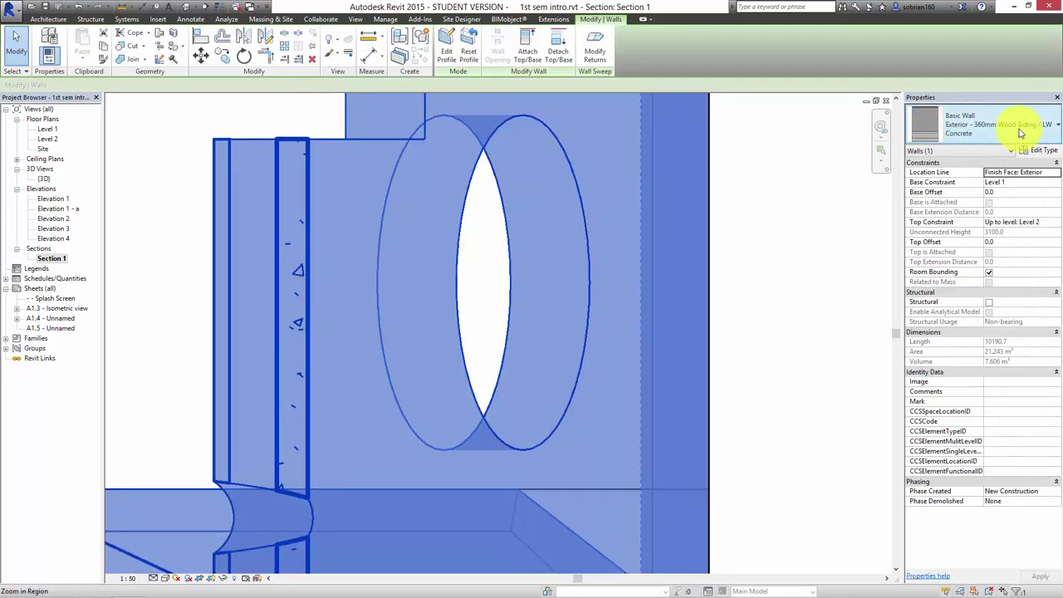
{"action": "left_click", "coordinate": [1033, 153]}
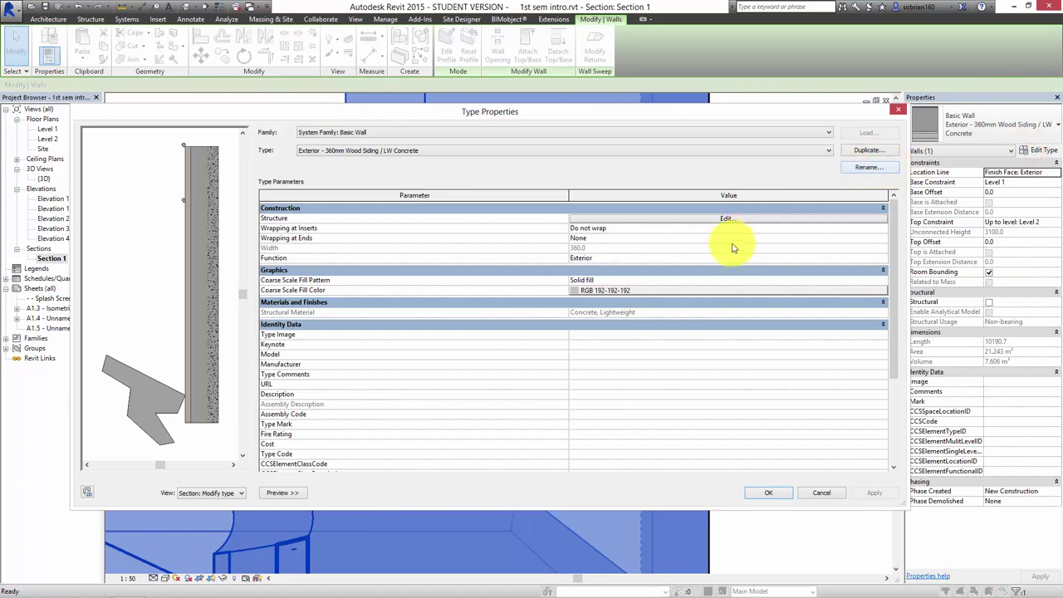
{"action": "left_click", "coordinate": [737, 217]}
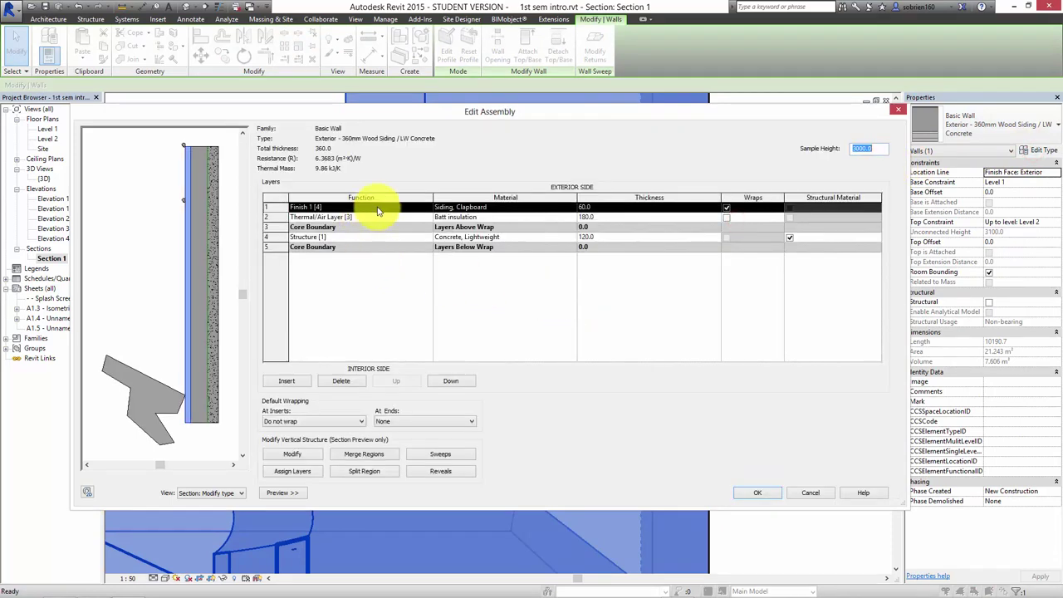
{"action": "left_click", "coordinate": [534, 205]}
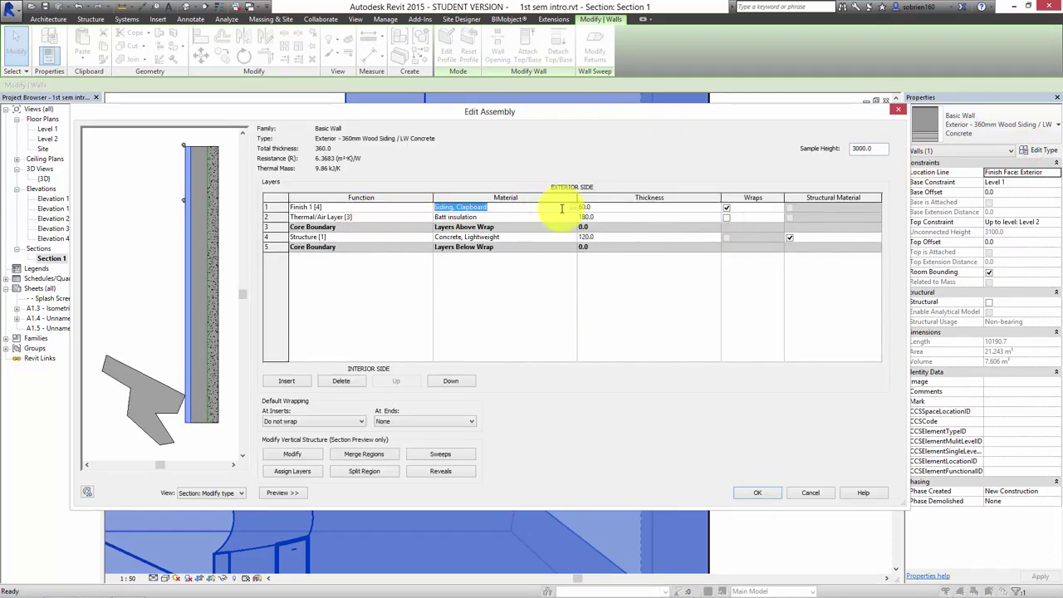
{"action": "left_click", "coordinate": [574, 207]}
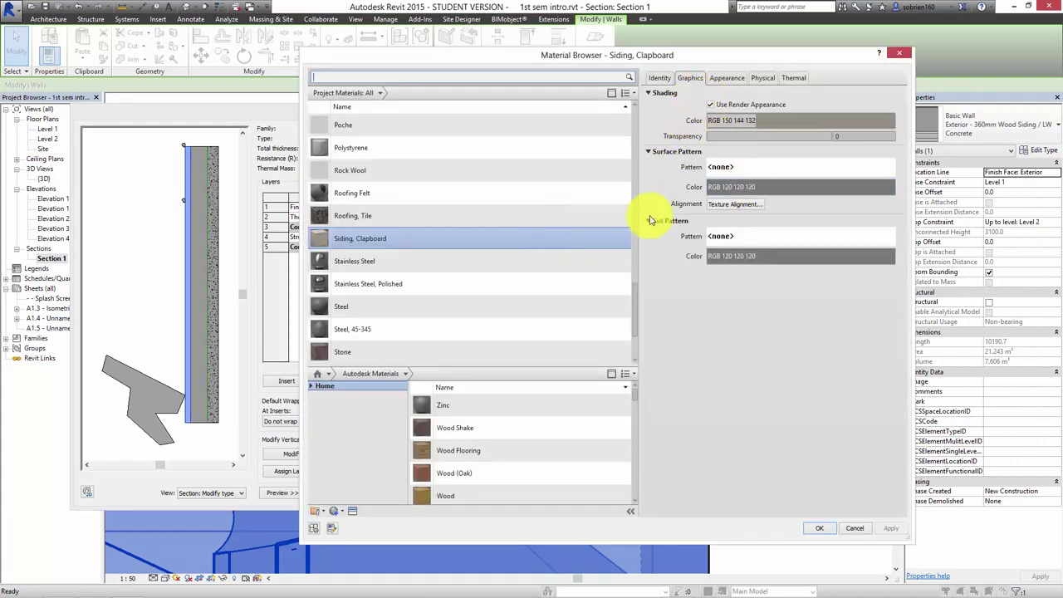
- Set the Siding, Clapboard material's cut pattern to Wood 1 and apply the change
{"action": "left_click", "coordinate": [734, 238]}
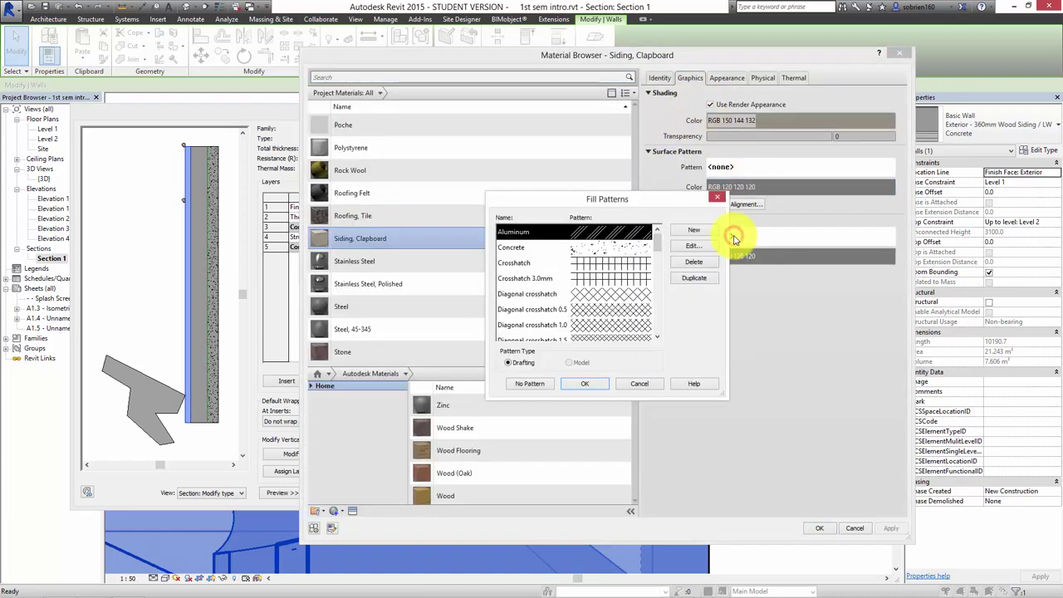
{"action": "left_click_drag", "start_coordinate": [659, 249], "coordinate": [657, 332]}
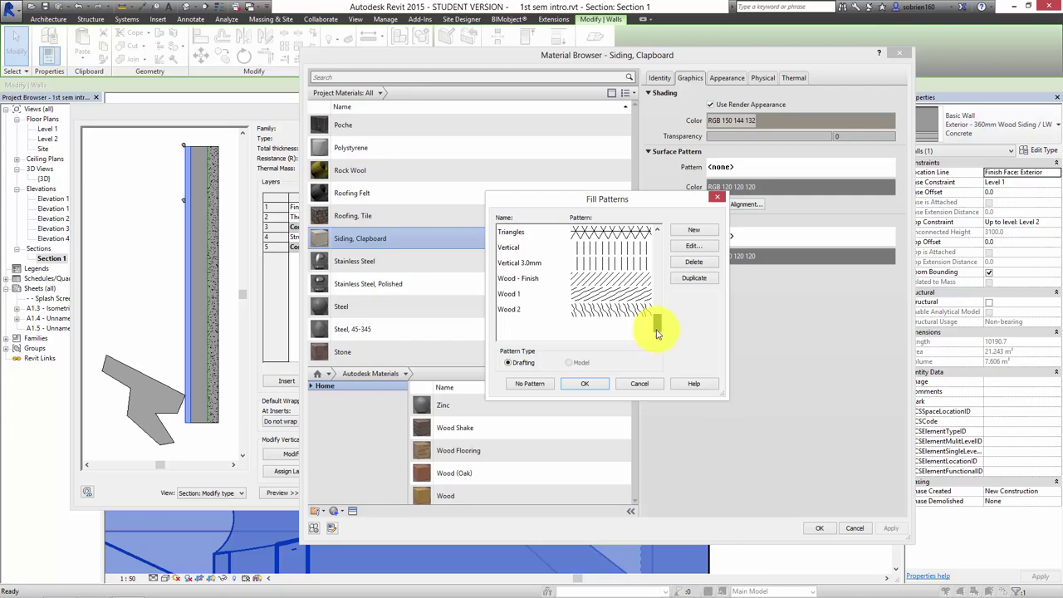
{"action": "left_click", "coordinate": [608, 296]}
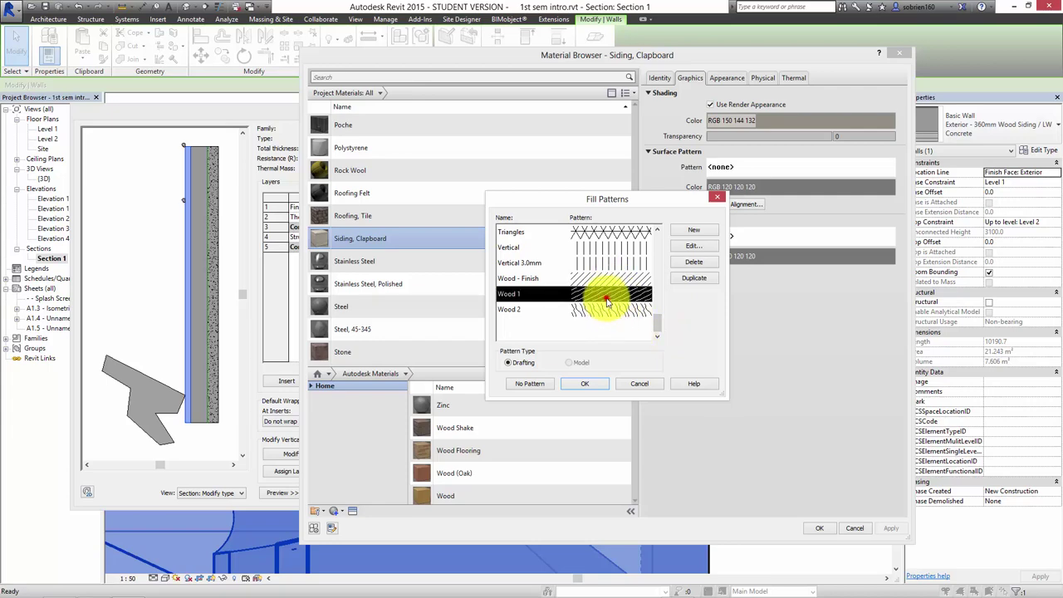
{"action": "left_click", "coordinate": [596, 386]}
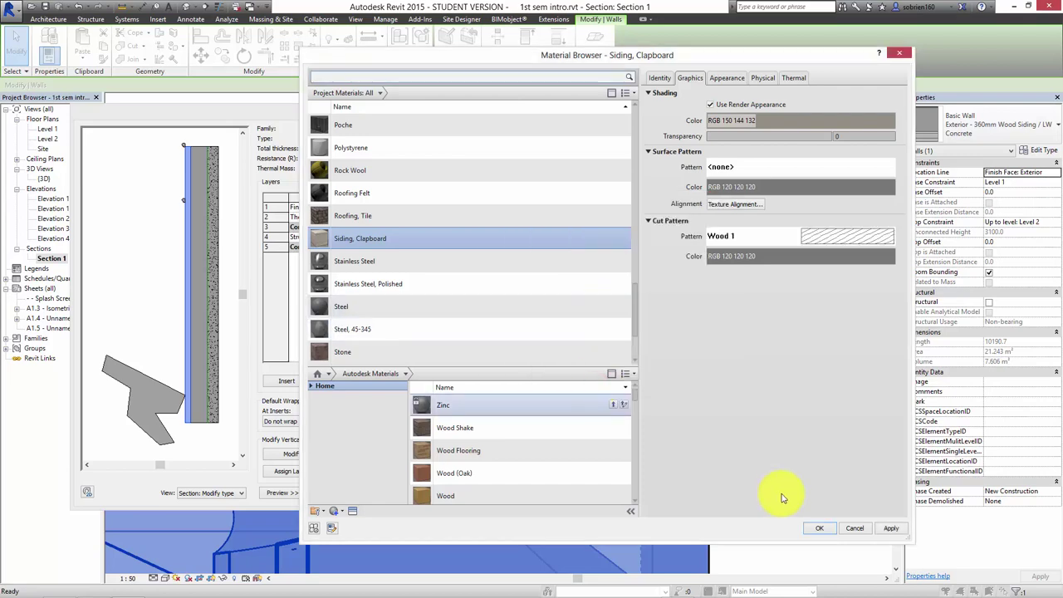
{"action": "left_click", "coordinate": [890, 528]}
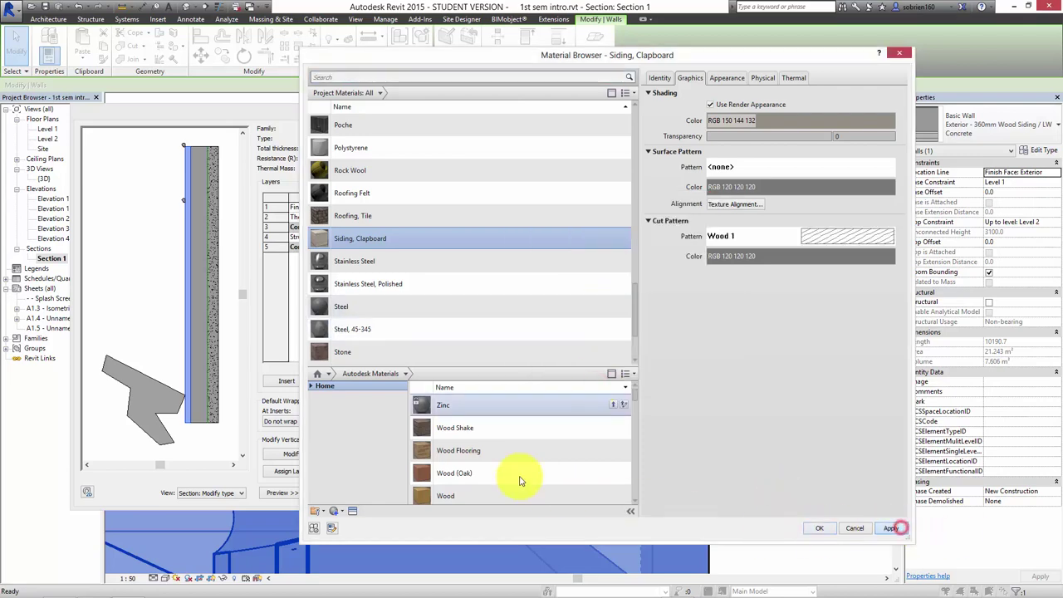
- Accept the Siding, Clapboard material and the wall type's structure and properties, and deselect the wall
{"action": "left_click", "coordinate": [819, 528]}
{"action": "left_click", "coordinate": [761, 496]}
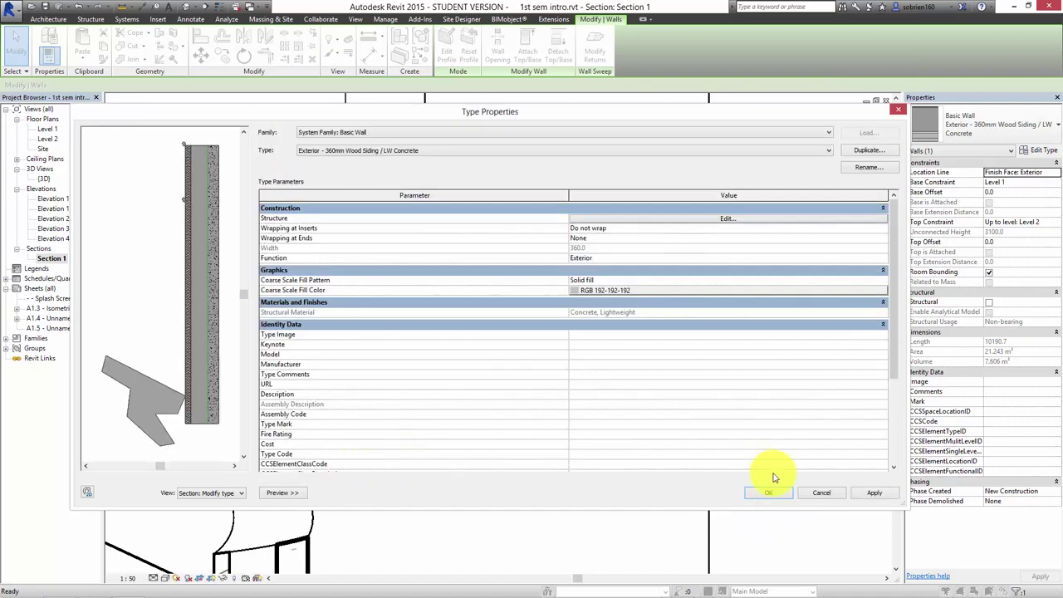
{"action": "left_click", "coordinate": [773, 491]}
{"action": "scroll", "coordinate": [456, 190], "scroll_direction": "down", "scroll_amount": 3}
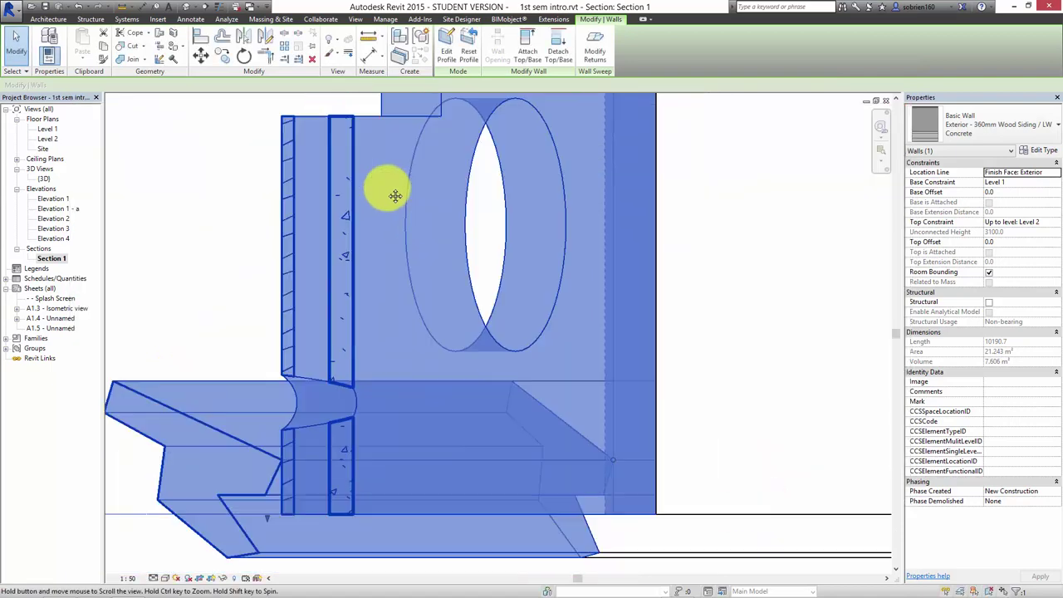
{"action": "left_click", "coordinate": [479, 504]}
- Examine the wood and concrete cut patterns in the cut walls at both ends of the section
{"action": "middle_click_drag", "start_coordinate": [642, 343], "coordinate": [463, 446]}
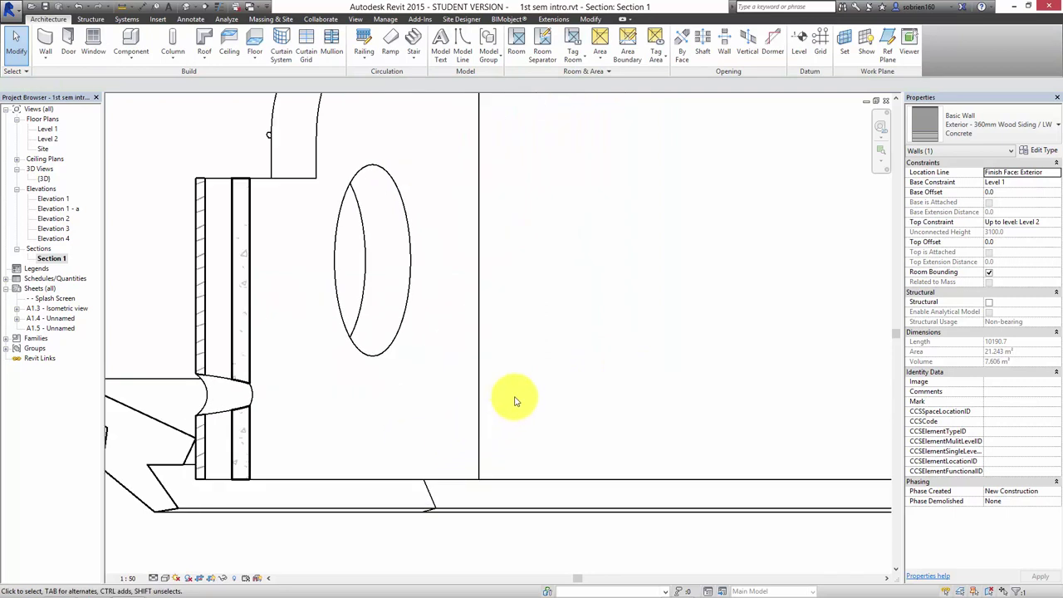
{"action": "middle_click_drag", "start_coordinate": [514, 360], "coordinate": [612, 360]}
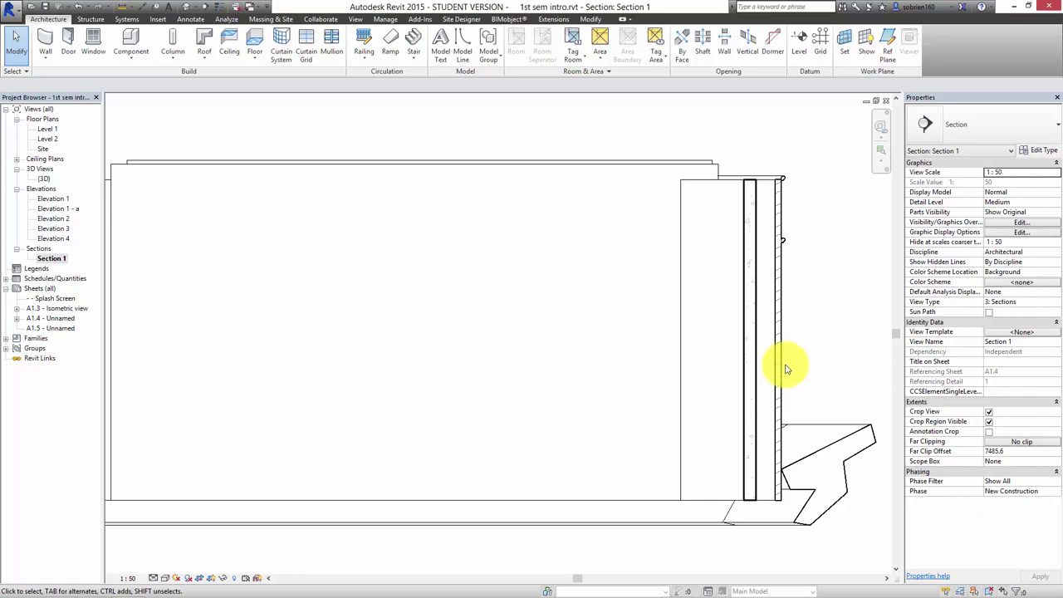
{"action": "middle_click_drag", "start_coordinate": [781, 363], "coordinate": [648, 340]}
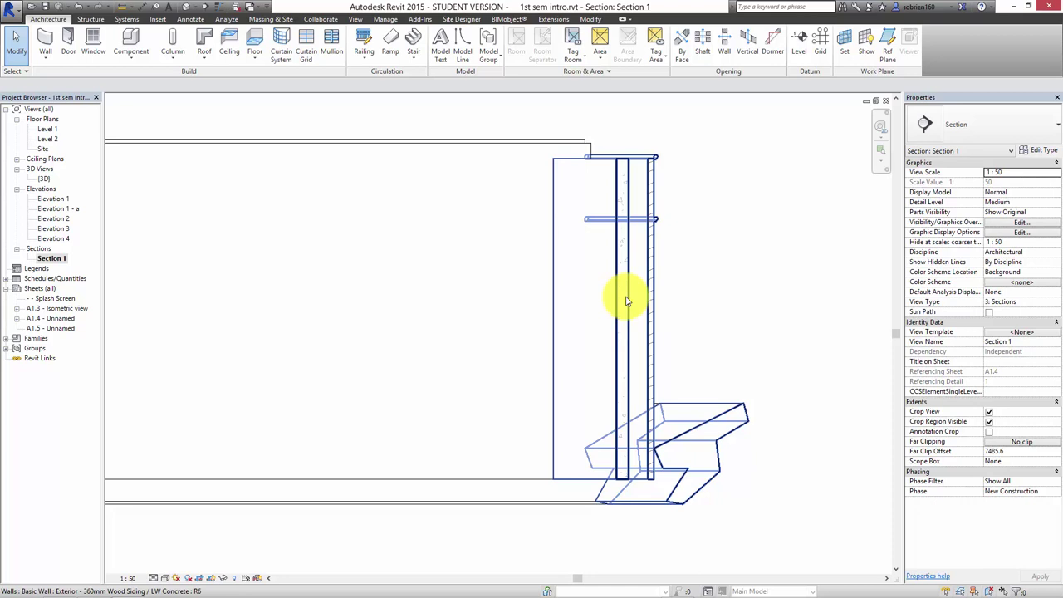
{"action": "left_click", "coordinate": [627, 302]}
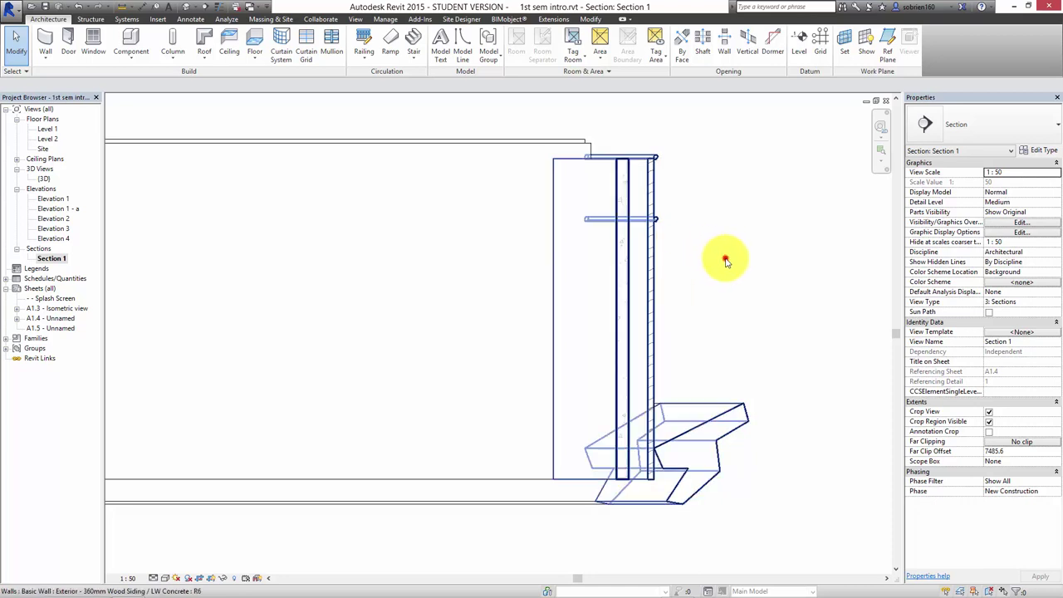
{"action": "left_click", "coordinate": [848, 369]}
{"action": "middle_click_drag", "start_coordinate": [814, 386], "coordinate": [801, 359]}
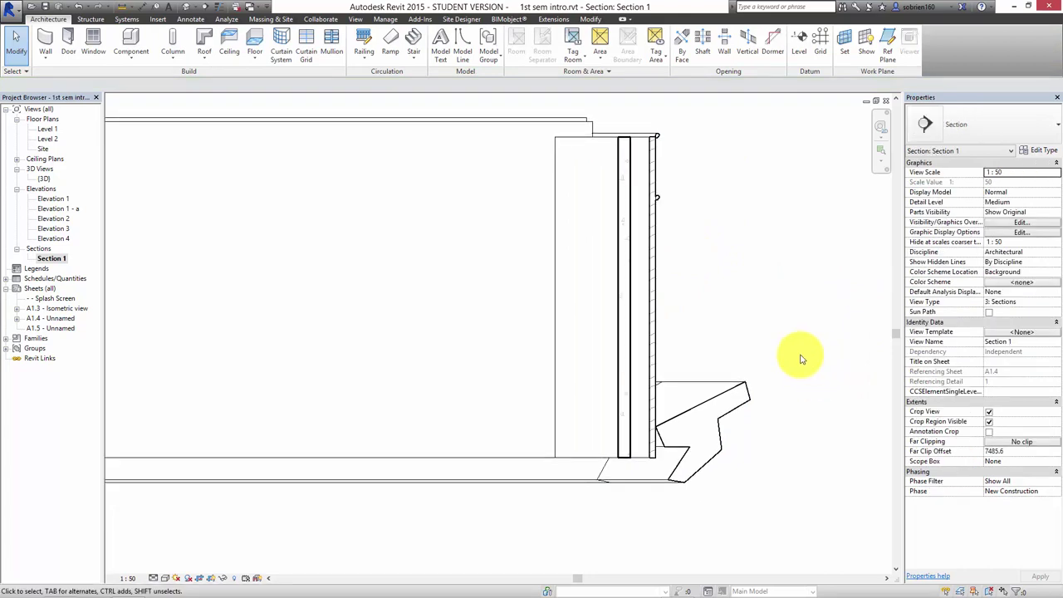
{"action": "left_click", "coordinate": [689, 586]}
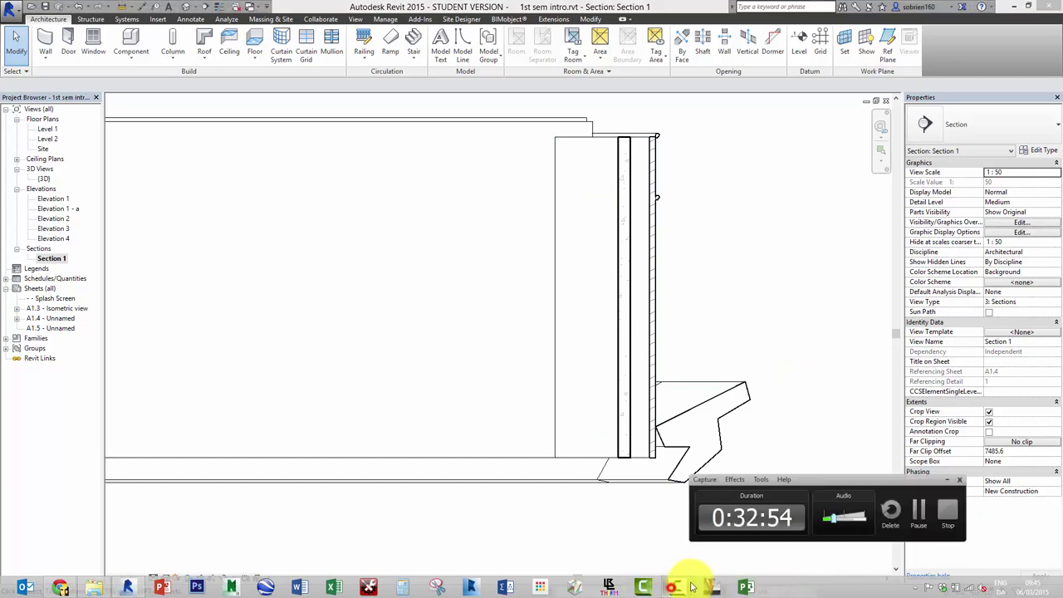
{"action": "left_click", "coordinate": [684, 331]}
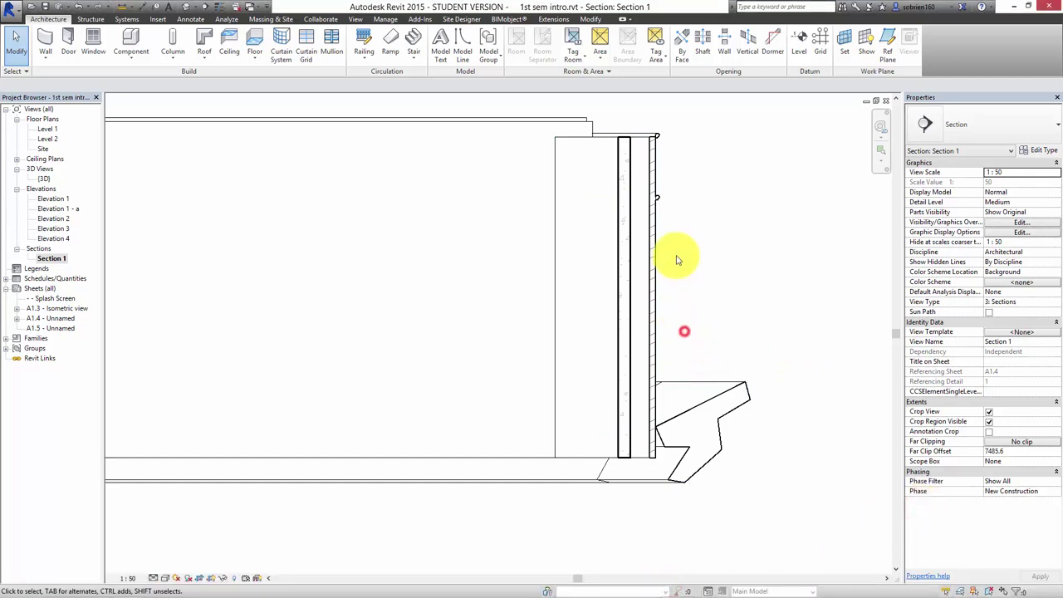
- Set the thickness of the cut wall type's Structure [1] layer, Concrete, Lightweight, to 200
{"action": "left_click", "coordinate": [634, 275]}
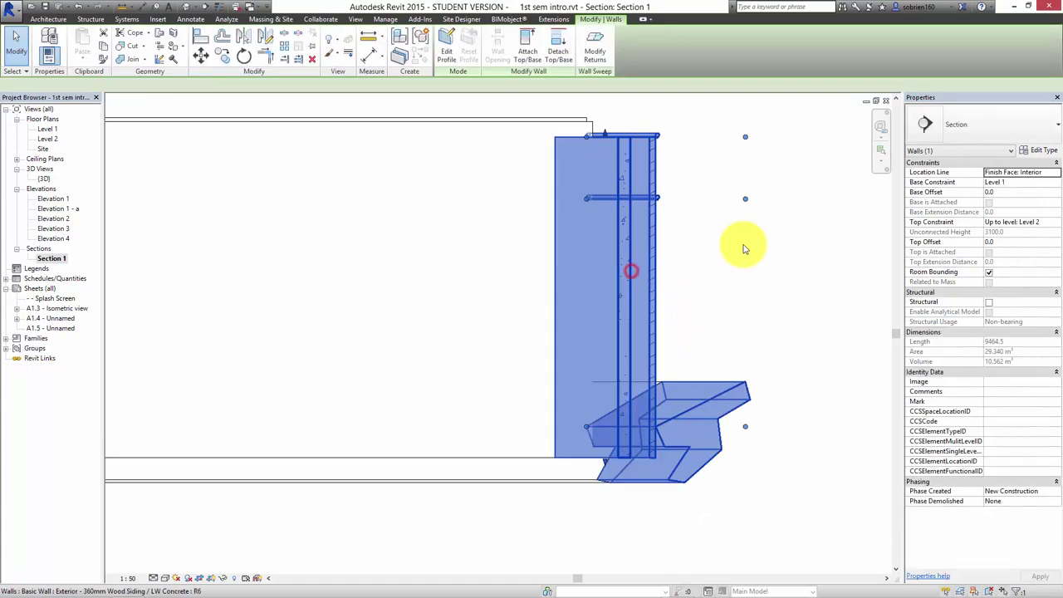
{"action": "left_click", "coordinate": [1041, 150]}
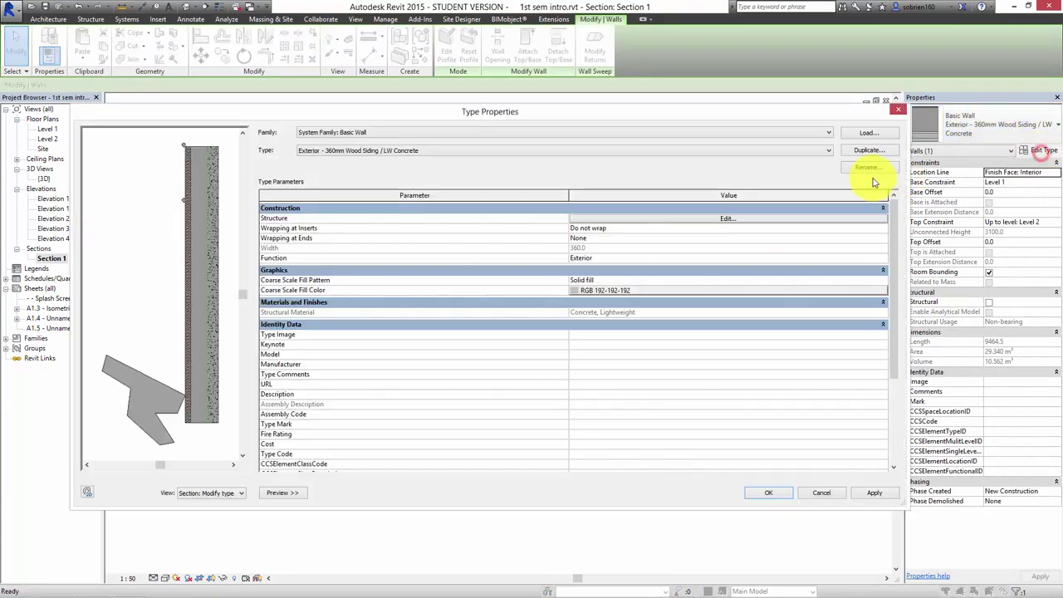
{"action": "left_click", "coordinate": [644, 218]}
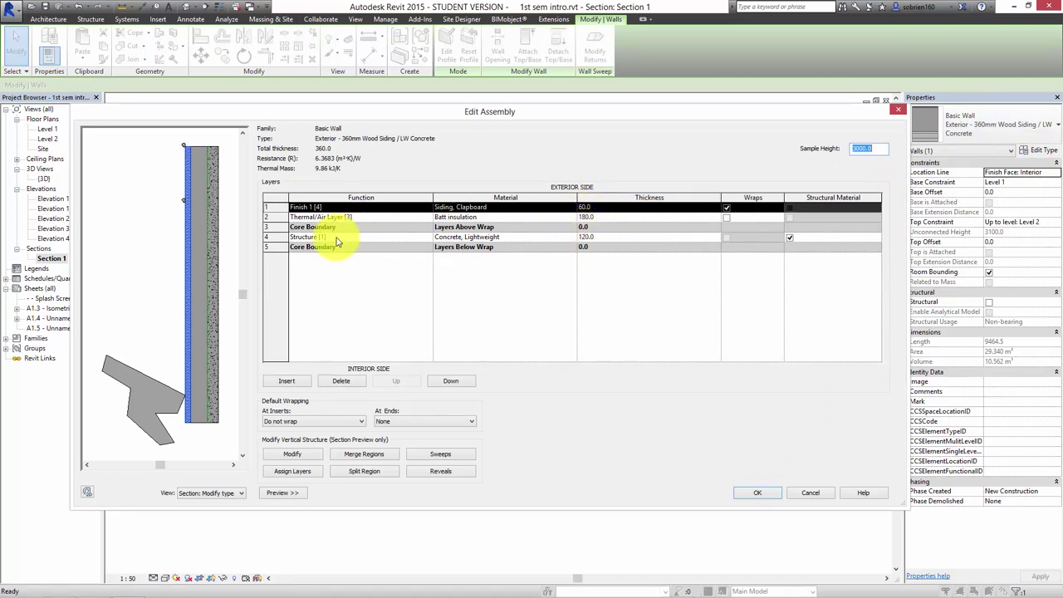
{"action": "left_click", "coordinate": [601, 236]}
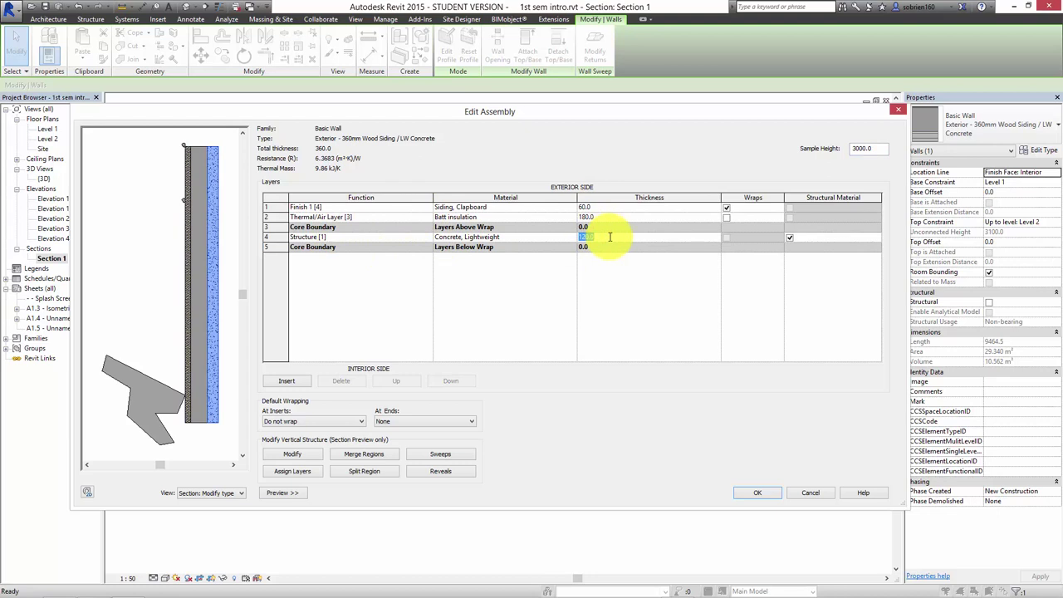
{"action": "type", "text": "2"}
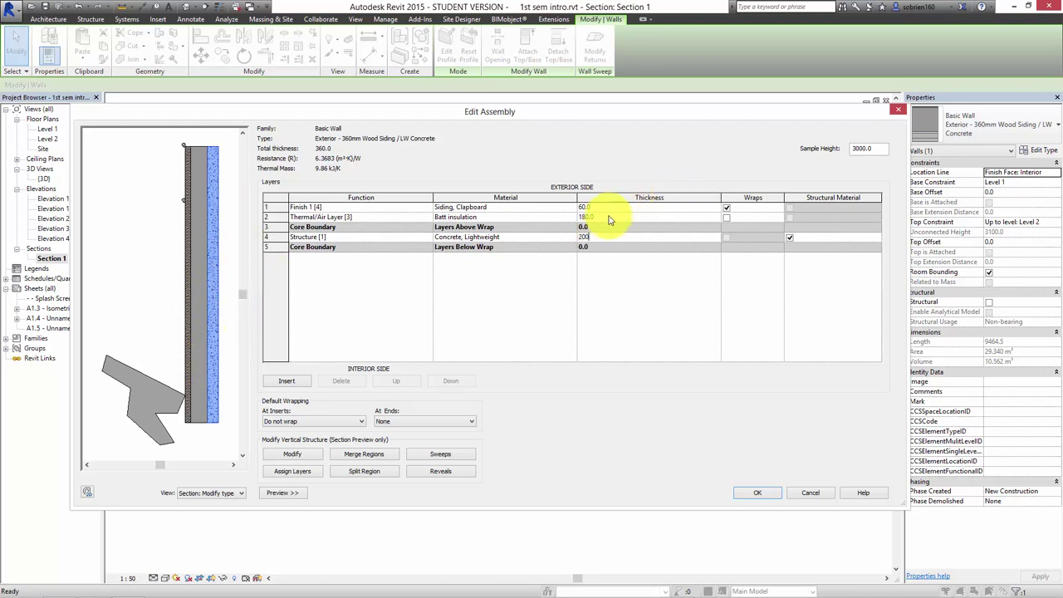
{"action": "left_click", "coordinate": [609, 219]}
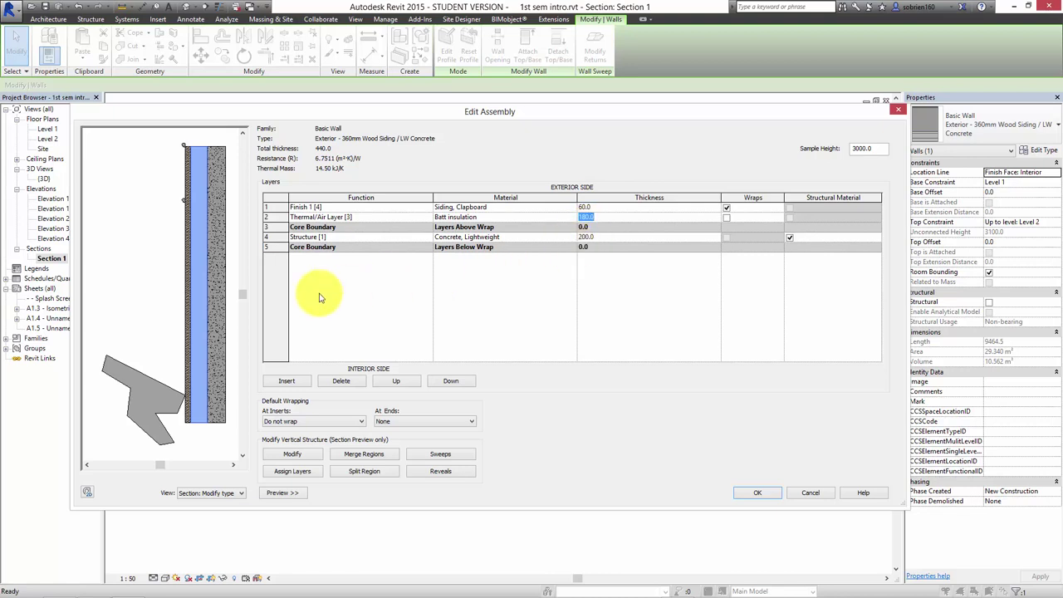
- Accept the edited layer structure, apply the change to the wall type and deselect the wall
{"action": "left_click", "coordinate": [759, 492]}
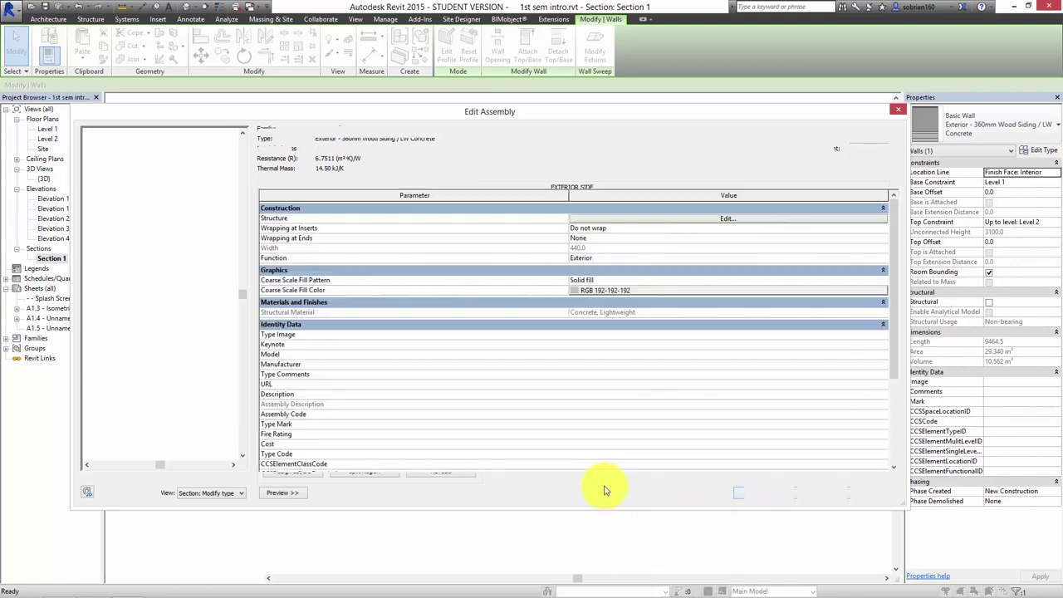
{"action": "left_click_drag", "start_coordinate": [627, 122], "coordinate": [199, 114]}
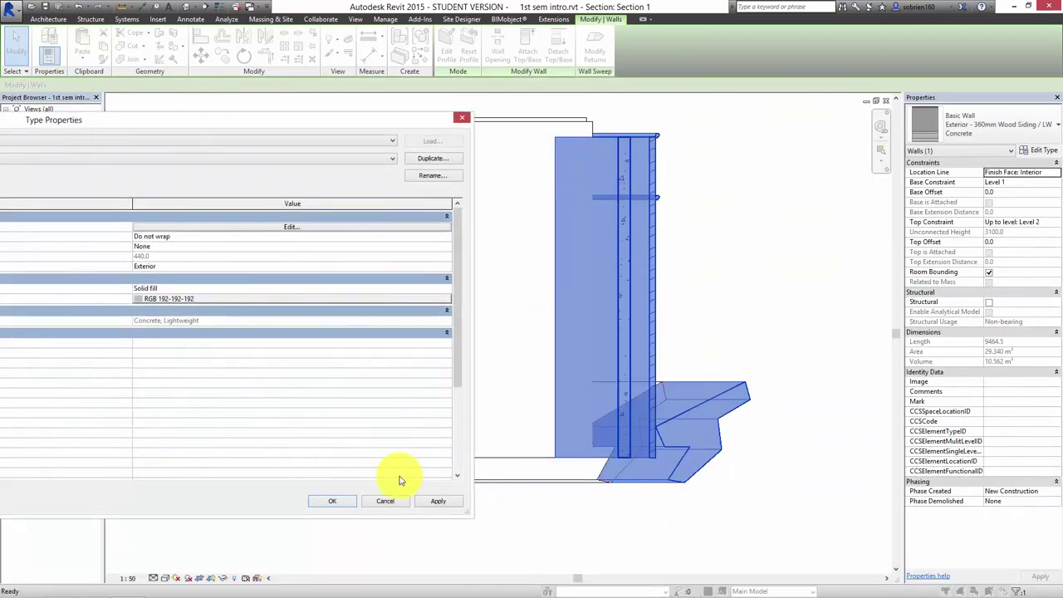
{"action": "left_click", "coordinate": [438, 501]}
{"action": "left_click", "coordinate": [332, 500]}
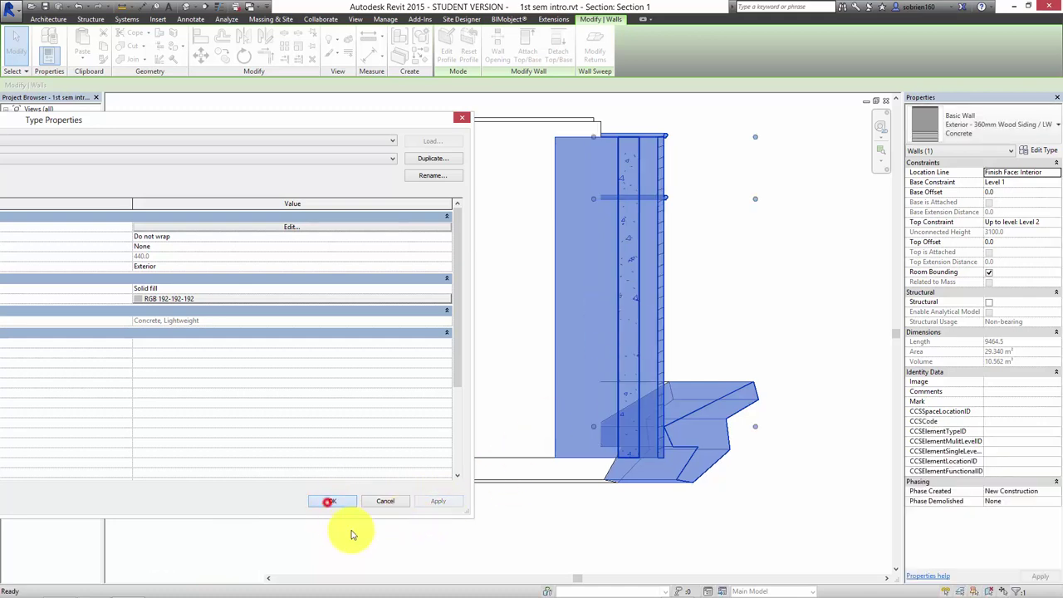
{"action": "left_click", "coordinate": [380, 536]}
- Check the changed wall thickness across the whole section and in the Level 1 floor plan
{"action": "middle_click_drag", "start_coordinate": [380, 536], "coordinate": [618, 495]}
{"action": "scroll", "coordinate": [618, 494], "scroll_direction": "up", "scroll_amount": 3}
{"action": "scroll", "coordinate": [618, 495], "scroll_direction": "down", "scroll_amount": 3}
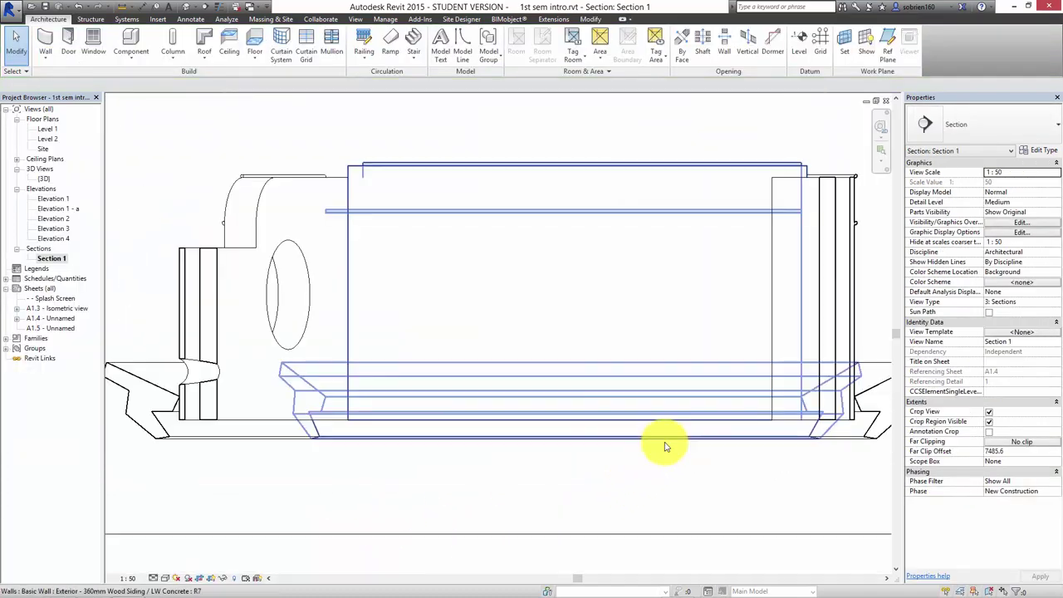
{"action": "scroll", "coordinate": [297, 332], "scroll_direction": "up", "scroll_amount": 2}
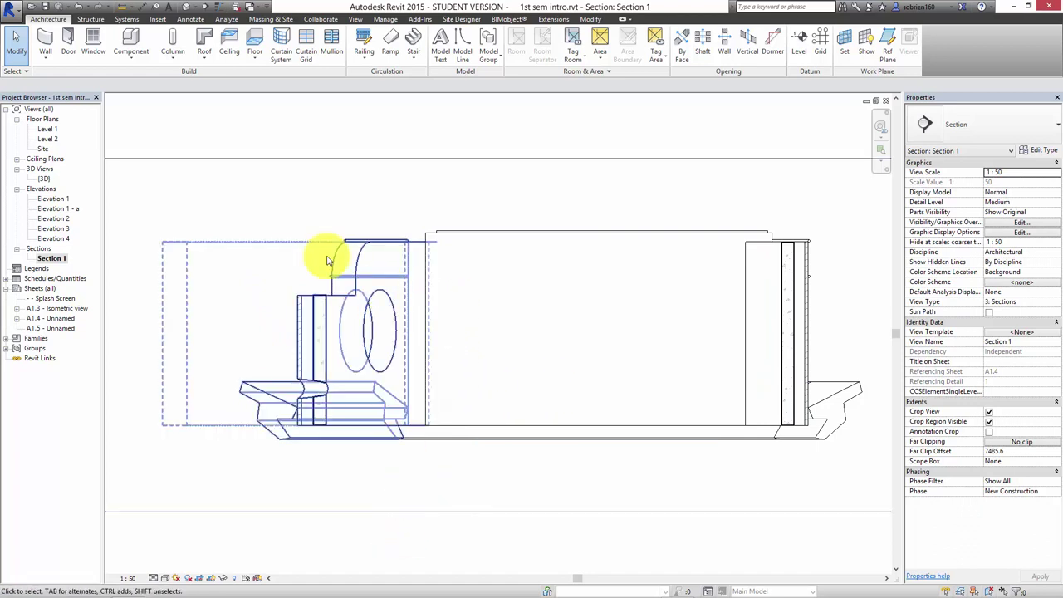
{"action": "double_click", "coordinate": [48, 129]}
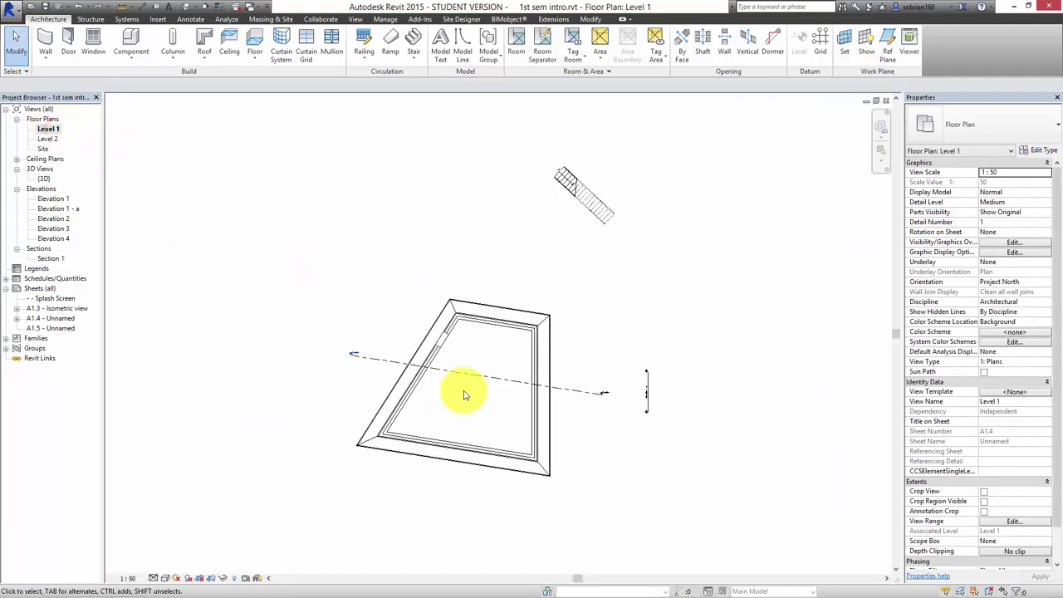
{"action": "scroll", "coordinate": [448, 382], "scroll_direction": "up", "scroll_amount": 5}
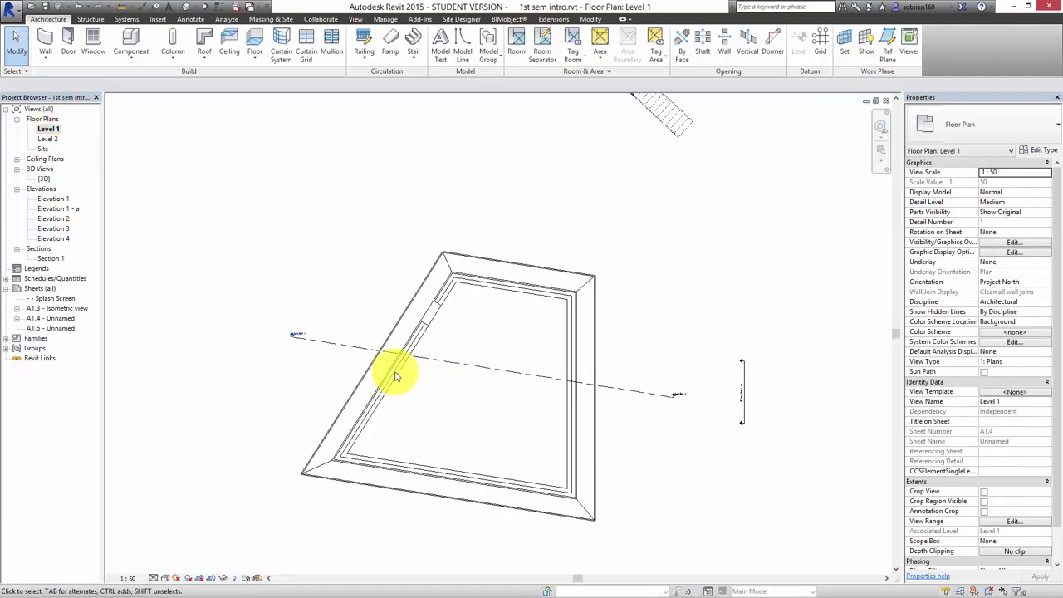
- Open the default 3D view and examine the walls from several angles
{"action": "left_click", "coordinate": [187, 7]}
{"action": "middle_click_drag", "start_coordinate": [442, 259], "coordinate": [640, 320], "text": "shift"}
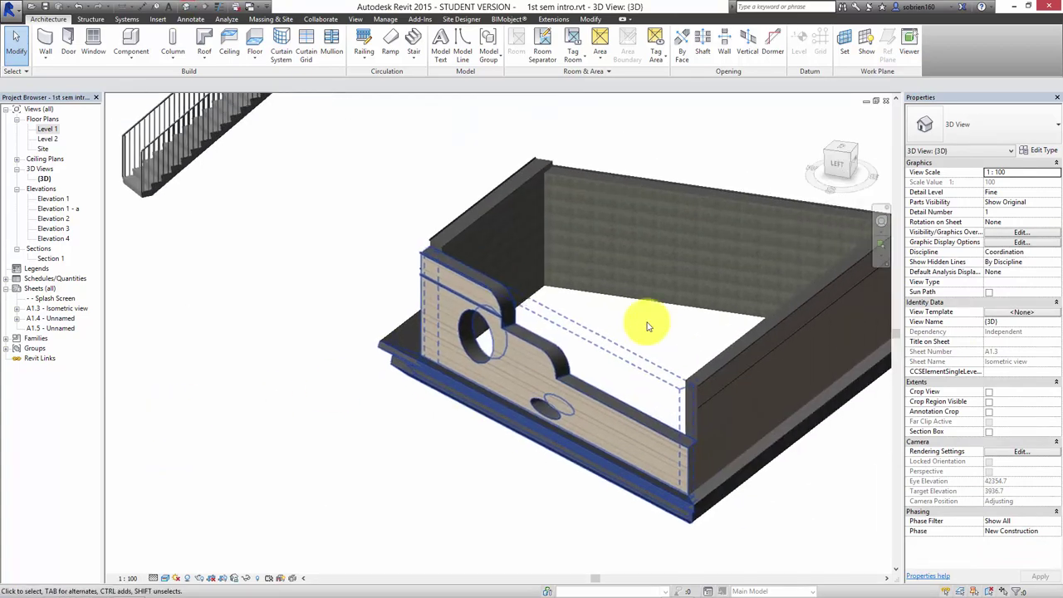
{"action": "scroll", "coordinate": [671, 355], "scroll_direction": "up", "scroll_amount": 5}
{"action": "scroll", "coordinate": [668, 356], "scroll_direction": "down", "scroll_amount": 5}
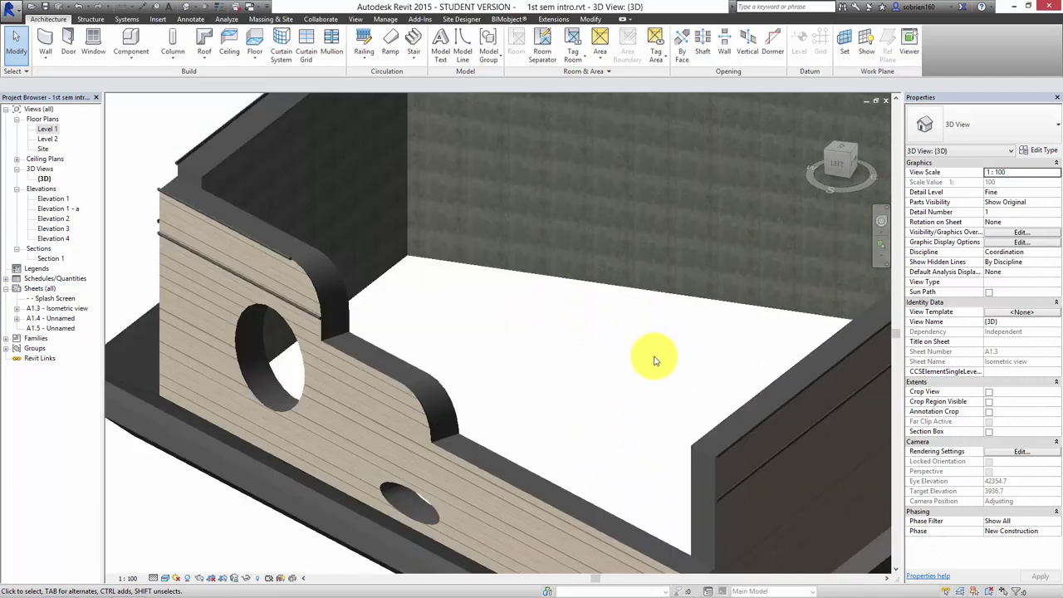
{"action": "middle_click_drag", "start_coordinate": [657, 356], "coordinate": [173, 245], "text": "shift"}
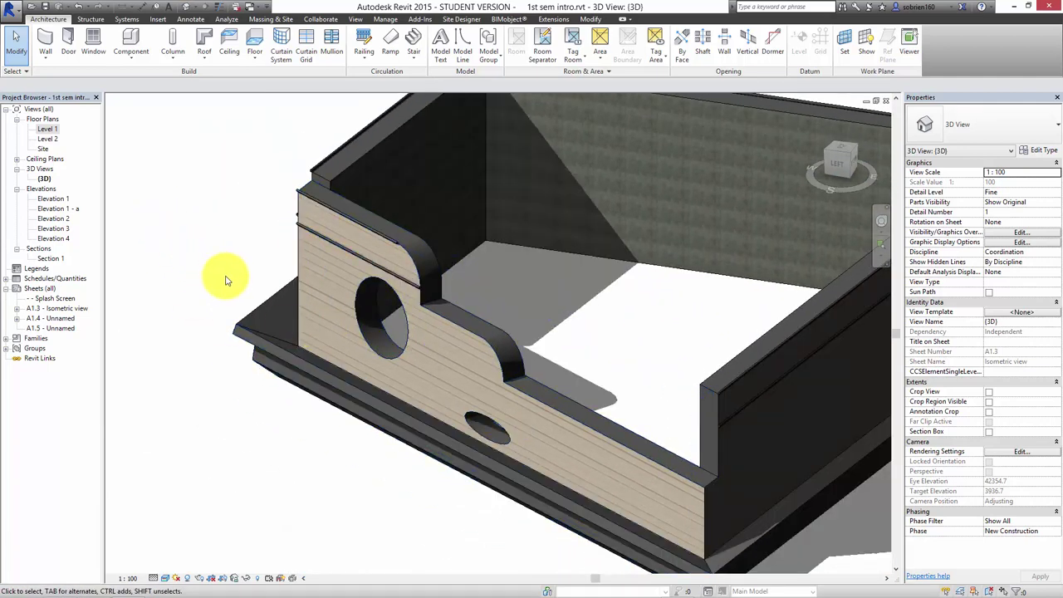
{"action": "scroll", "coordinate": [404, 325], "scroll_direction": "up", "scroll_amount": 6}
{"action": "scroll", "coordinate": [446, 343], "scroll_direction": "down", "scroll_amount": 2}
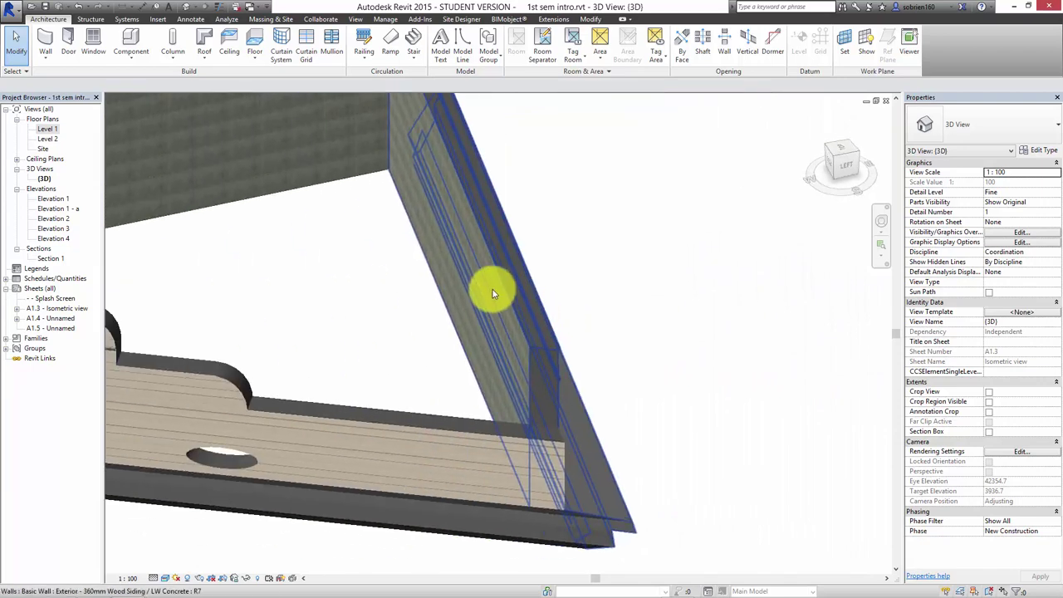
- Review the type properties of the long side wall in the 3D view, close them and deselect the wall
{"action": "left_click", "coordinate": [525, 262]}
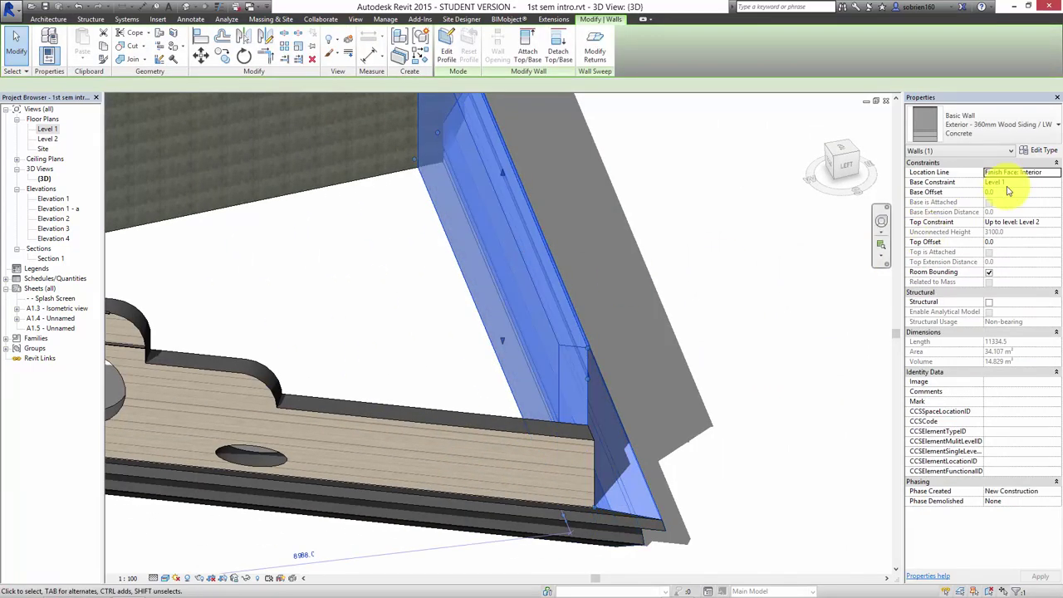
{"action": "left_click", "coordinate": [1038, 150]}
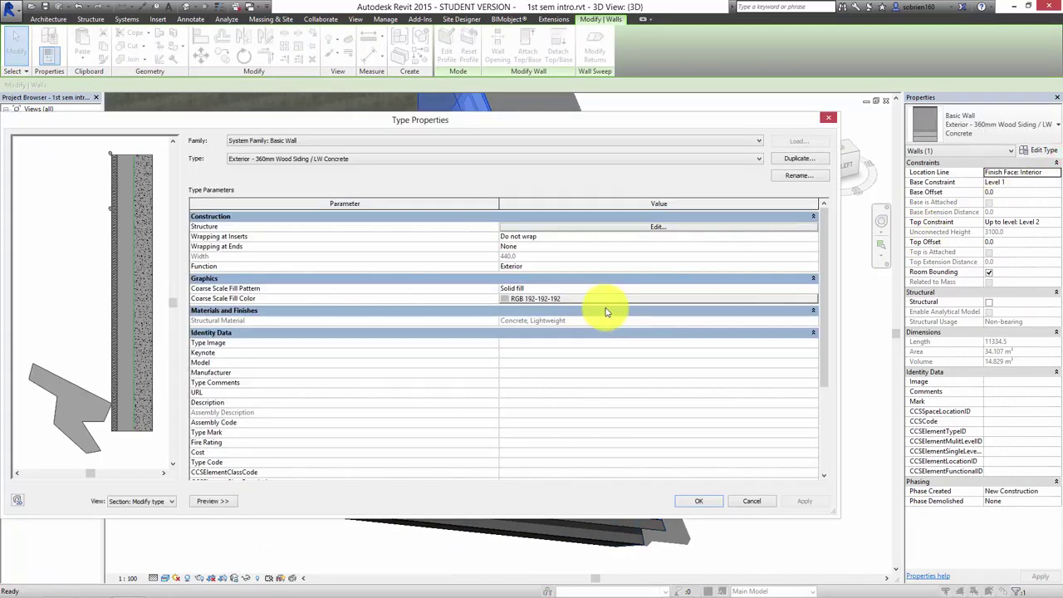
{"action": "left_click", "coordinate": [701, 585]}
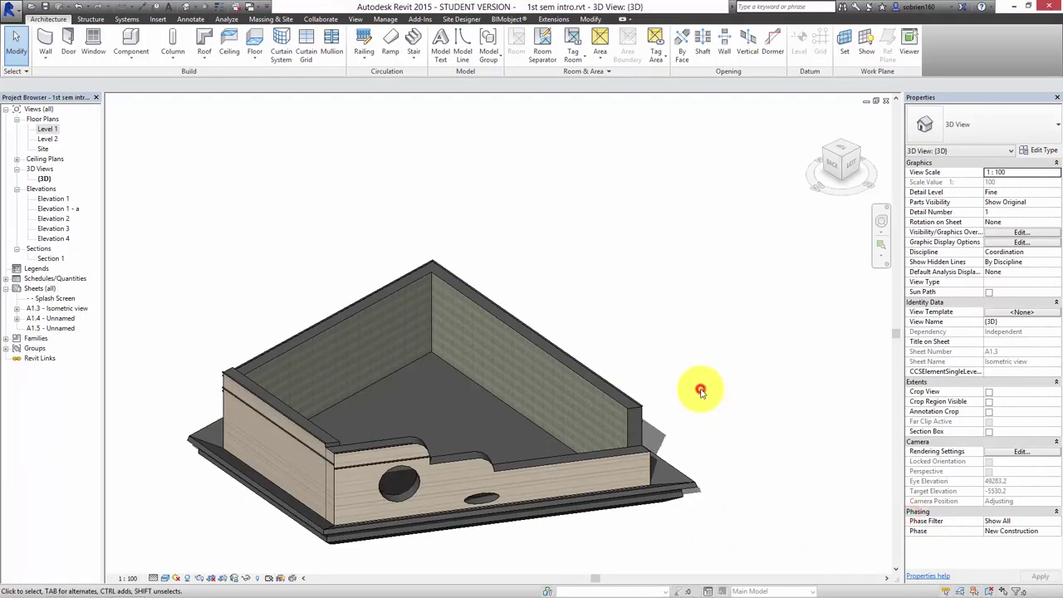
{"action": "left_click", "coordinate": [700, 391]}
{"action": "scroll", "coordinate": [706, 265], "scroll_direction": "down", "scroll_amount": 2}
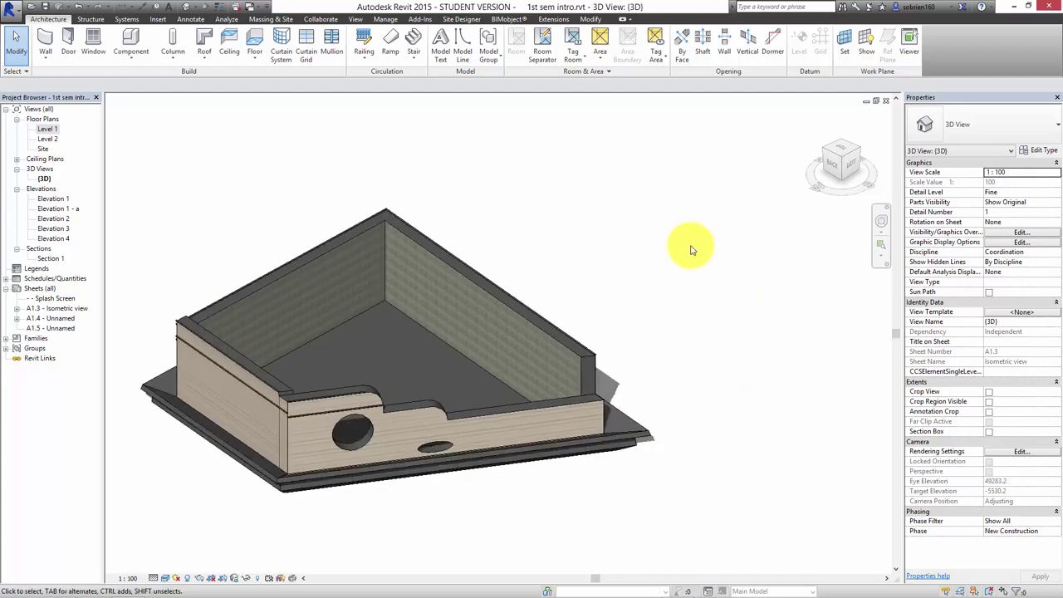
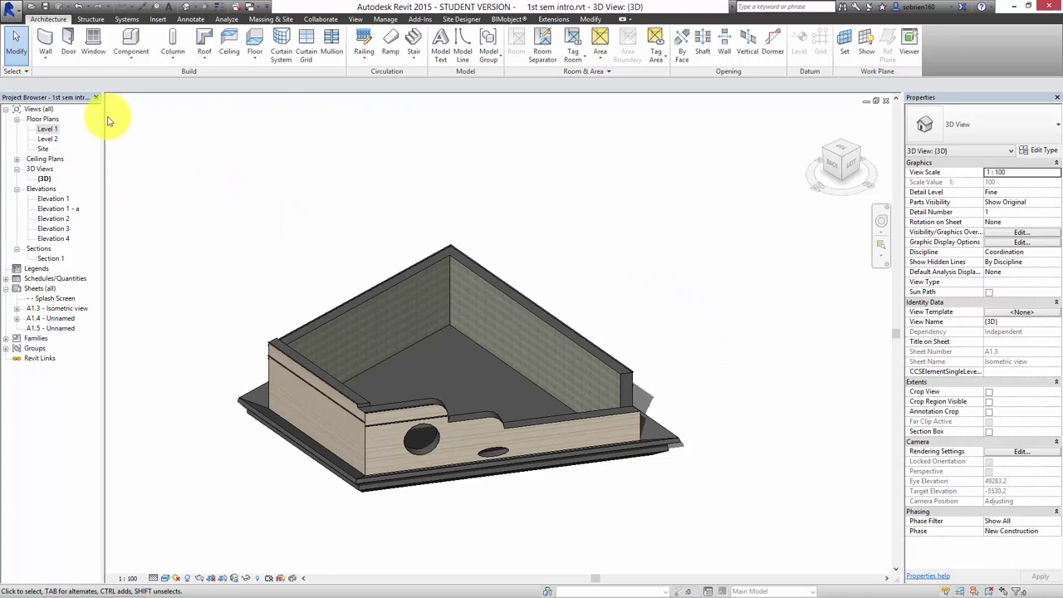
- Place a perspective camera in the Level 1 floor plan, inside one corner of the building and aimed at the diagonally opposite corner
{"action": "double_click", "coordinate": [47, 129]}
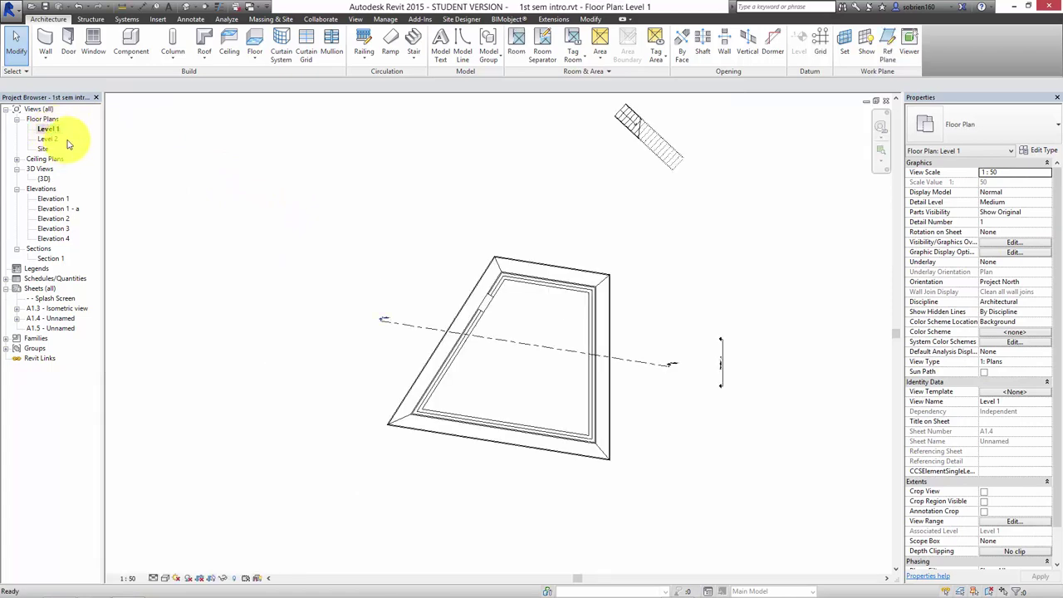
{"action": "middle_click_drag", "start_coordinate": [410, 354], "coordinate": [353, 354]}
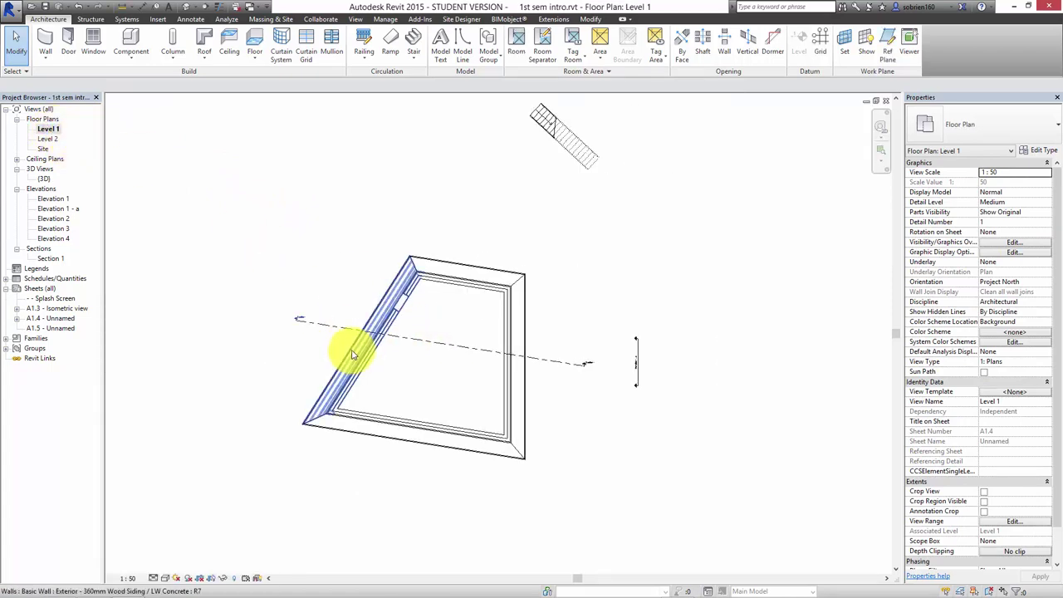
{"action": "scroll", "coordinate": [403, 360], "scroll_direction": "up", "scroll_amount": 3}
{"action": "middle_click_drag", "start_coordinate": [596, 455], "coordinate": [526, 388]}
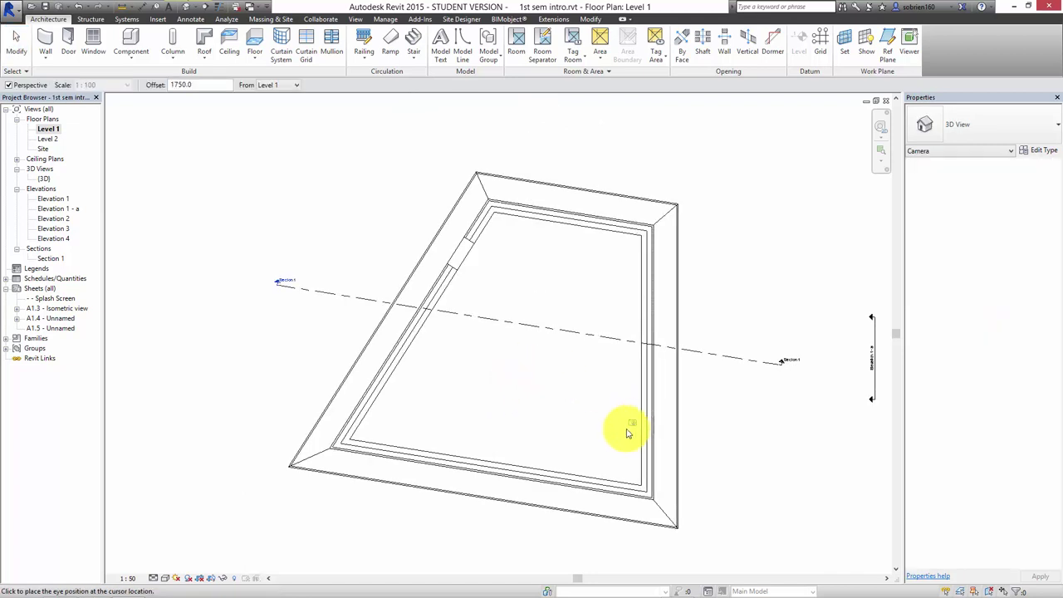
{"action": "left_click", "coordinate": [195, 6]}
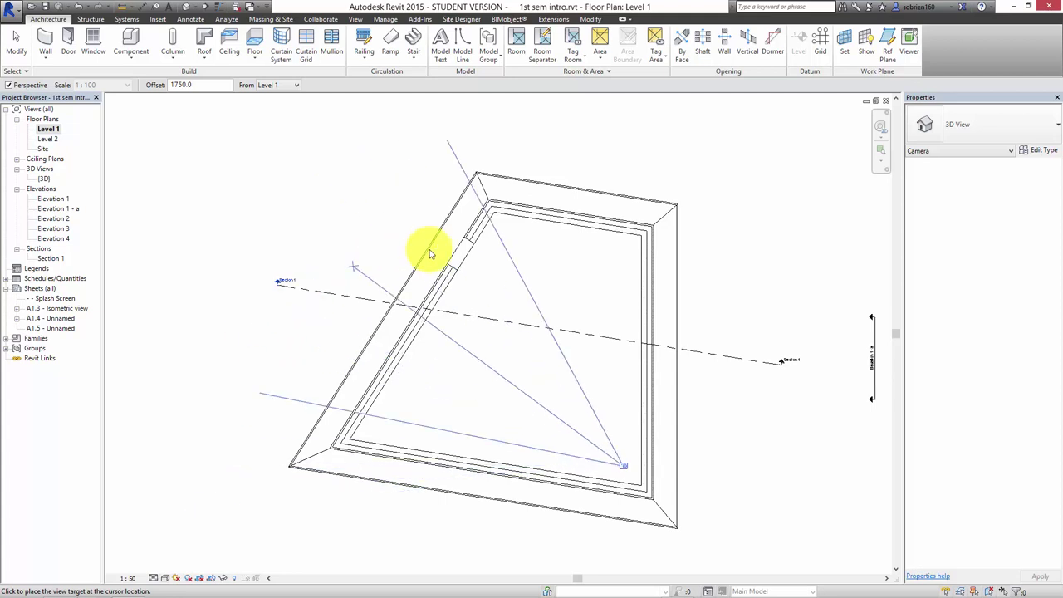
{"action": "left_click", "coordinate": [497, 240]}
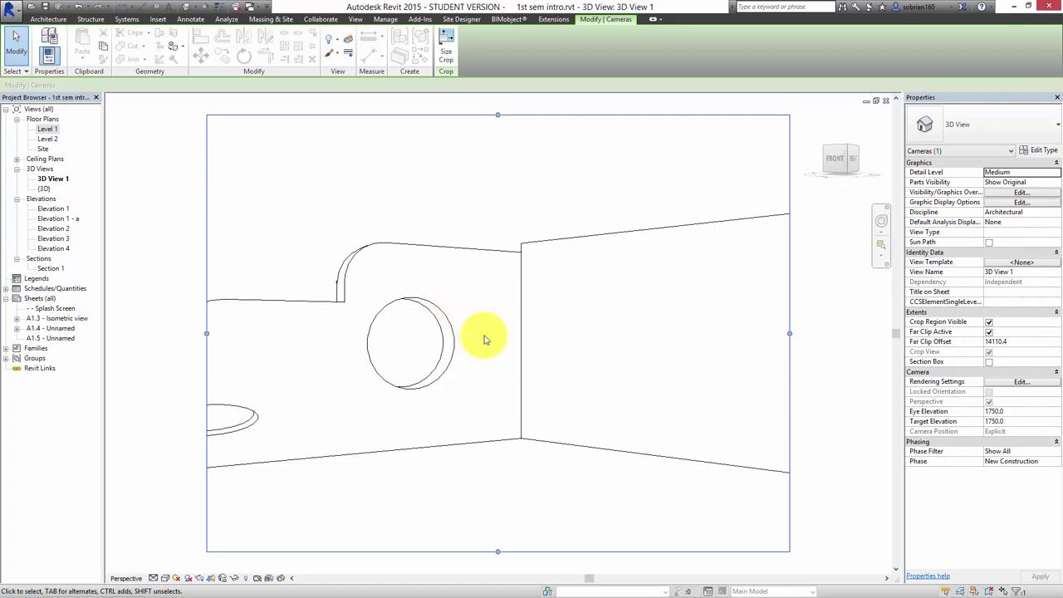
- Enlarge the camera view's crop region outward on all four sides
{"action": "scroll", "coordinate": [485, 337], "scroll_direction": "down", "scroll_amount": 3}
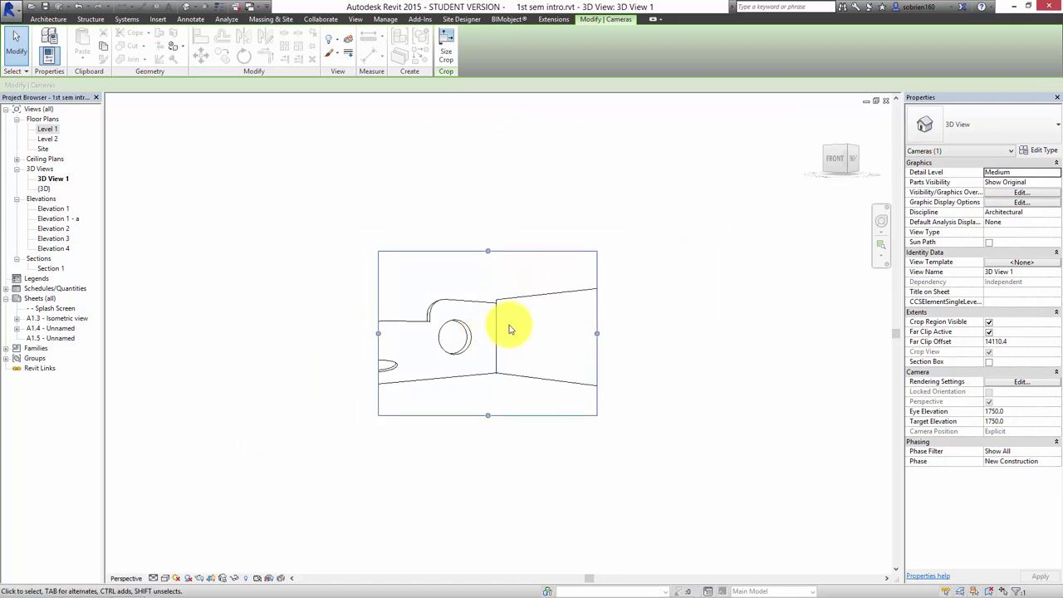
{"action": "scroll", "coordinate": [490, 340], "scroll_direction": "down", "scroll_amount": 1}
{"action": "middle_click_drag", "start_coordinate": [465, 359], "coordinate": [443, 308], "text": "ctrl"}
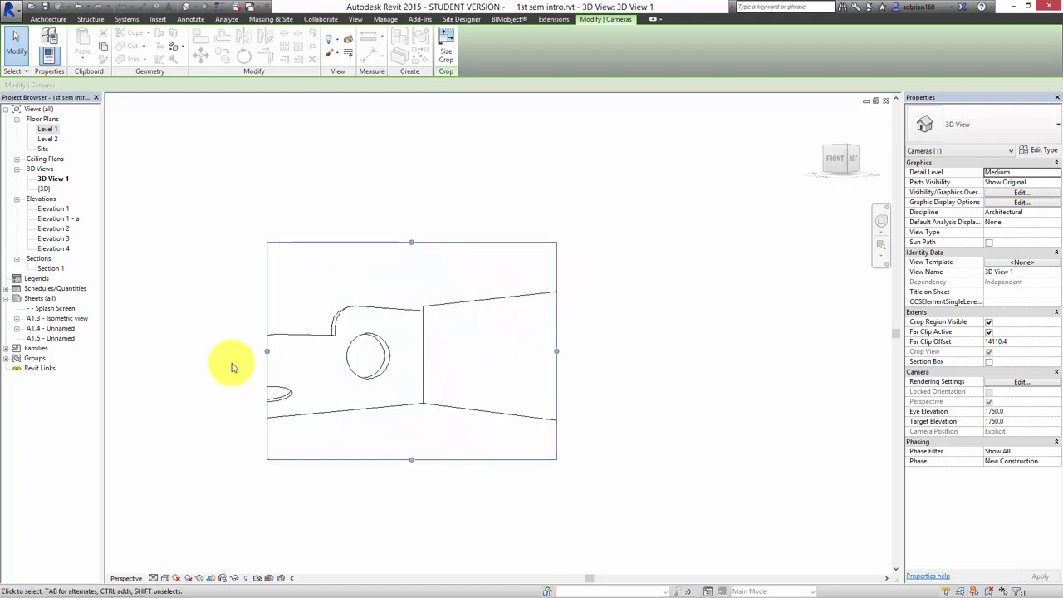
{"action": "left_click_drag", "start_coordinate": [269, 354], "coordinate": [194, 352]}
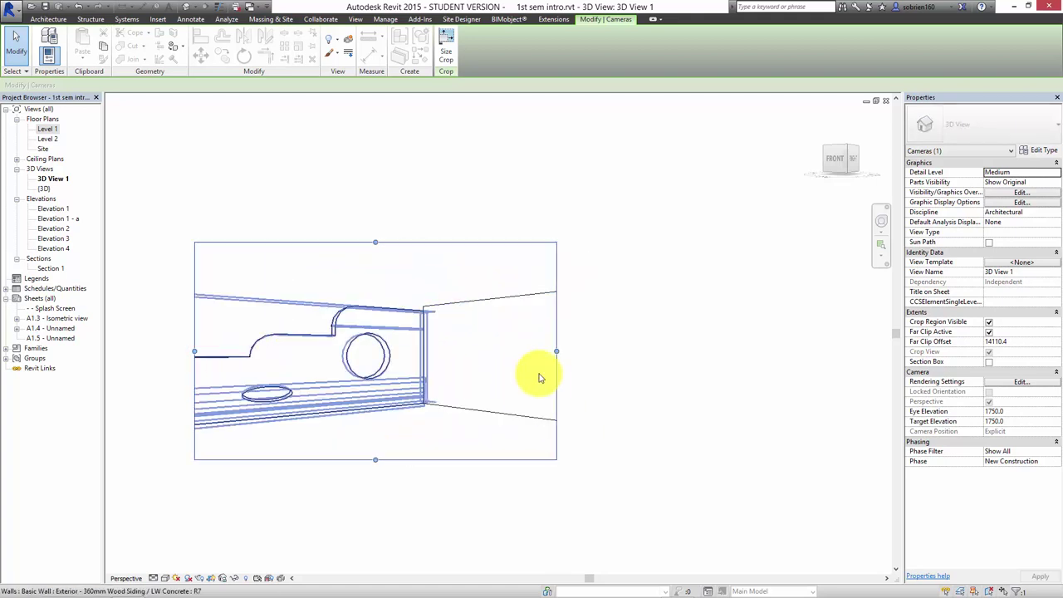
{"action": "left_click_drag", "start_coordinate": [557, 353], "coordinate": [700, 366]}
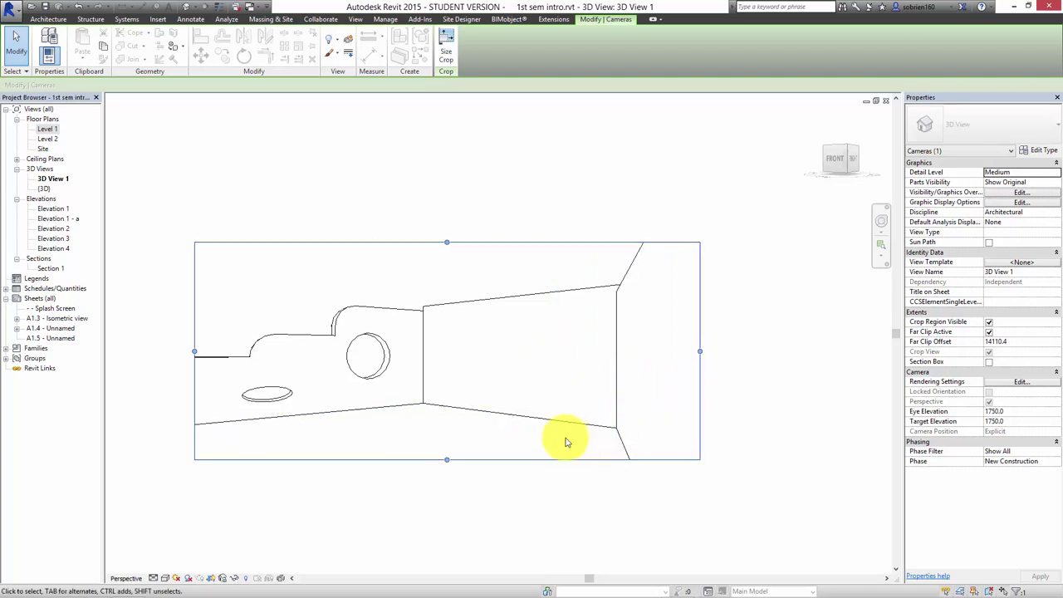
{"action": "left_click_drag", "start_coordinate": [447, 459], "coordinate": [447, 516]}
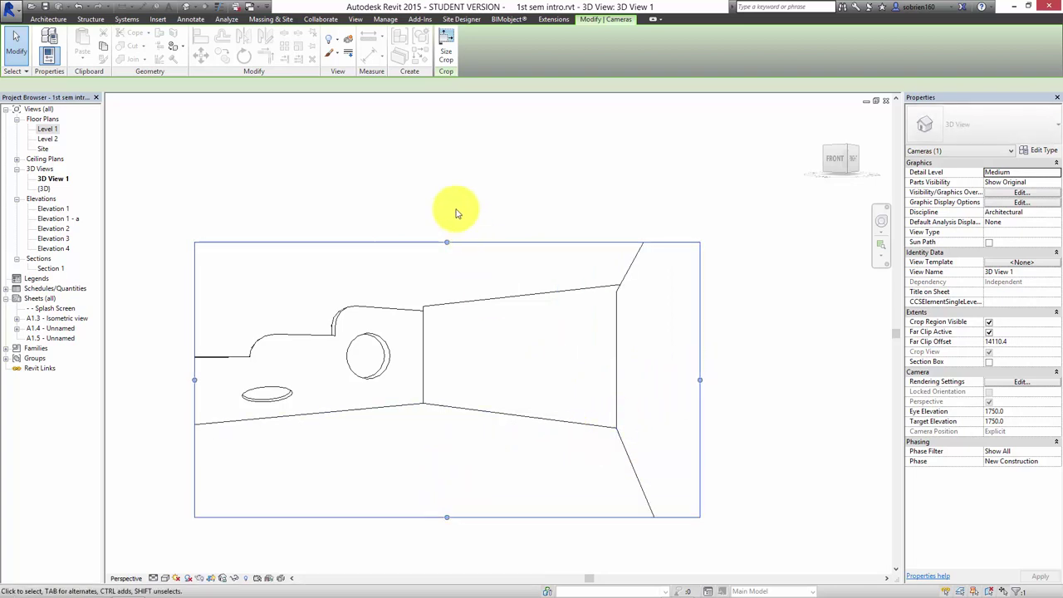
{"action": "left_click_drag", "start_coordinate": [445, 219], "coordinate": [440, 177]}
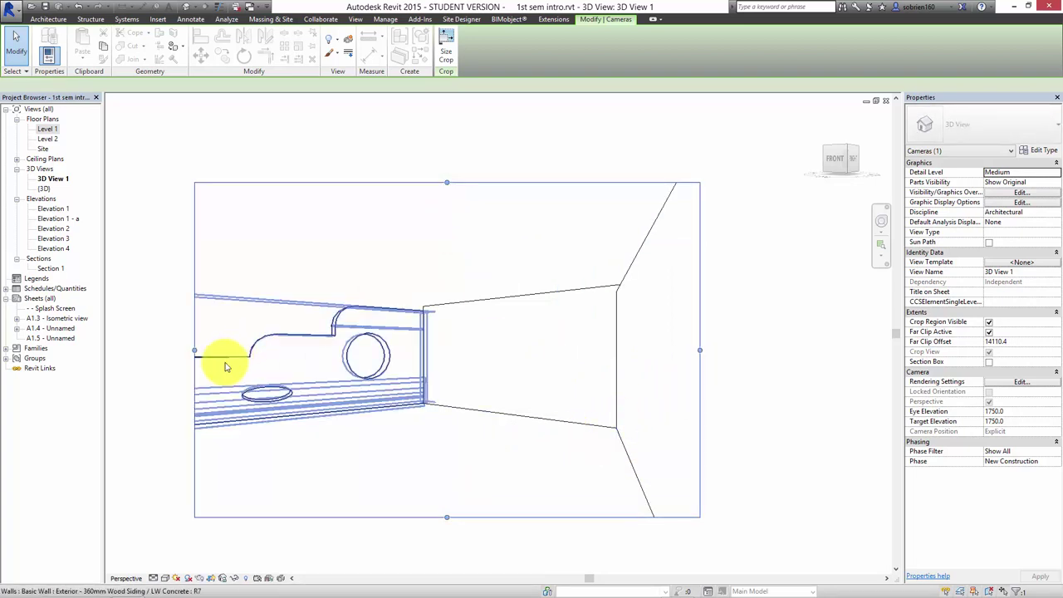
- Extend the crop region's left edge further out, pull it back in closer to the oval opening, and deselect the crop region
{"action": "left_click_drag", "start_coordinate": [163, 355], "coordinate": [117, 359]}
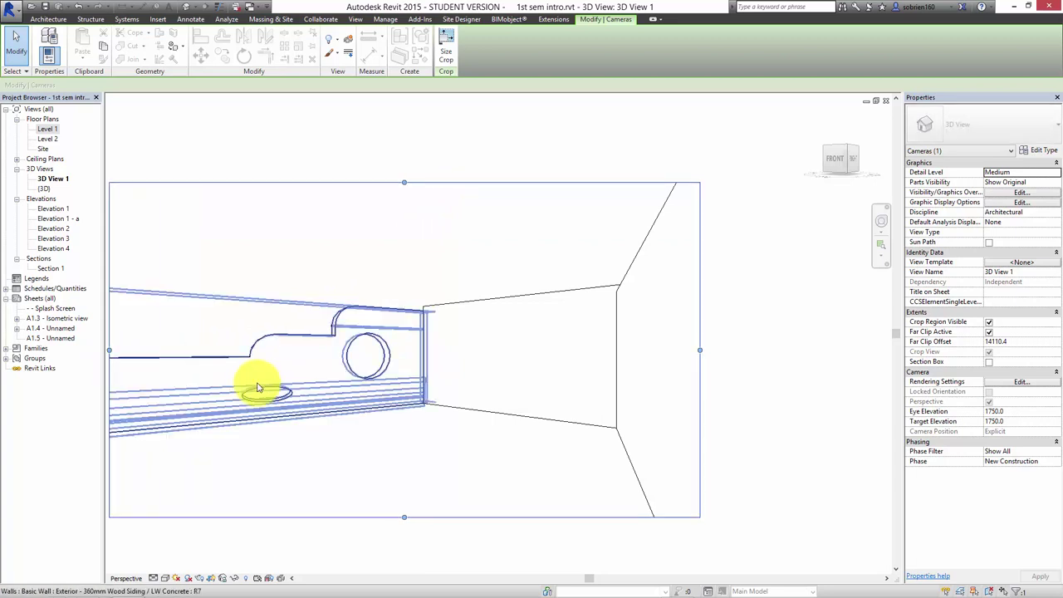
{"action": "scroll", "coordinate": [524, 367], "scroll_direction": "down", "scroll_amount": 1}
{"action": "middle_click_drag", "start_coordinate": [525, 366], "coordinate": [673, 374]}
{"action": "scroll", "coordinate": [674, 374], "scroll_direction": "up", "scroll_amount": 1}
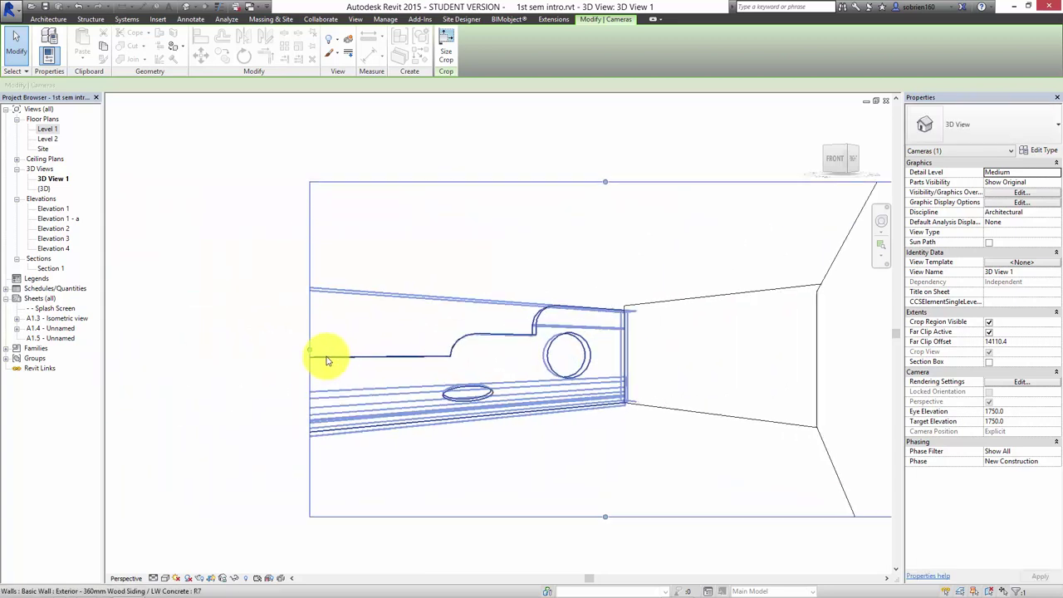
{"action": "left_click_drag", "start_coordinate": [308, 348], "coordinate": [415, 348]}
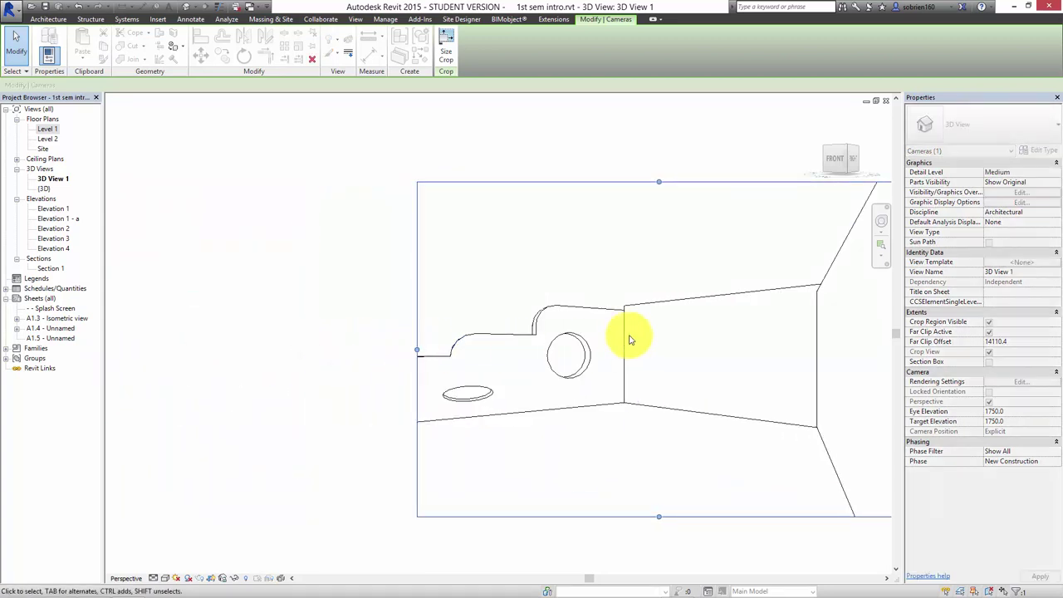
{"action": "middle_click_drag", "start_coordinate": [628, 332], "coordinate": [375, 379]}
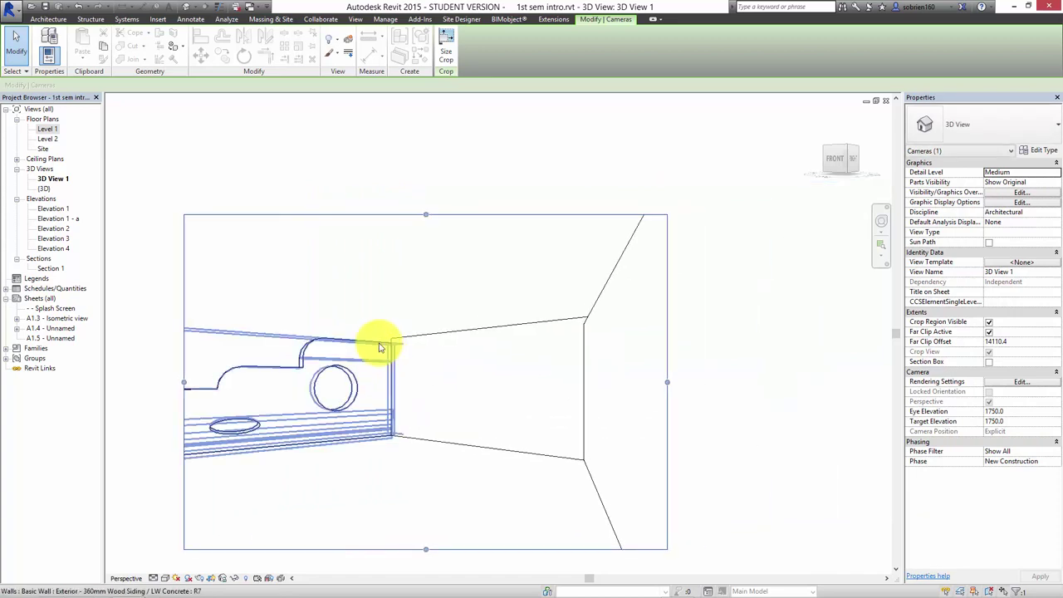
{"action": "middle_click_drag", "start_coordinate": [380, 342], "coordinate": [435, 307]}
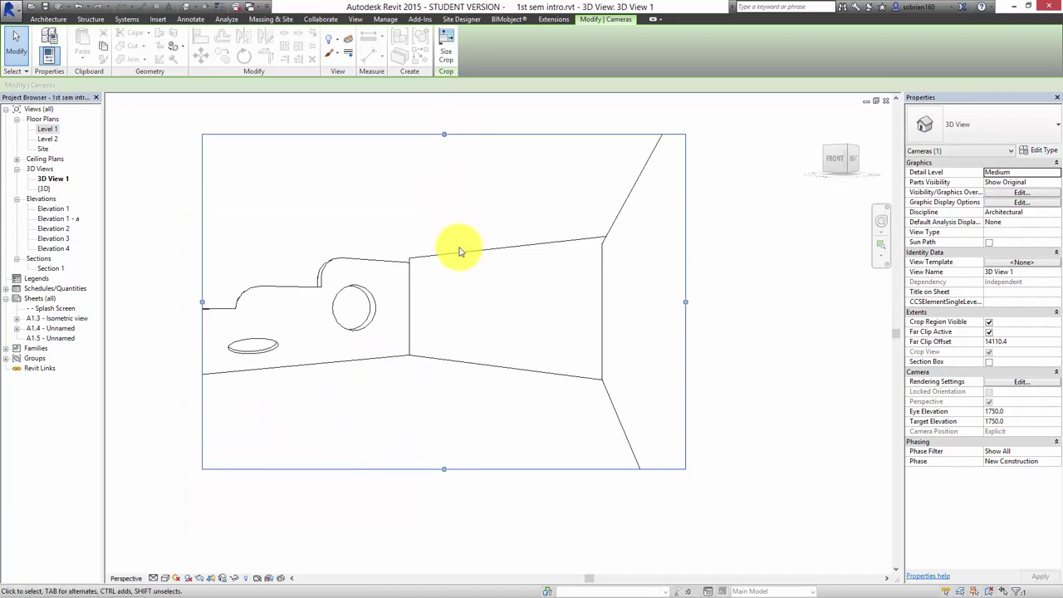
{"action": "left_click", "coordinate": [764, 335]}
{"action": "middle_click_drag", "start_coordinate": [586, 368], "coordinate": [624, 423]}
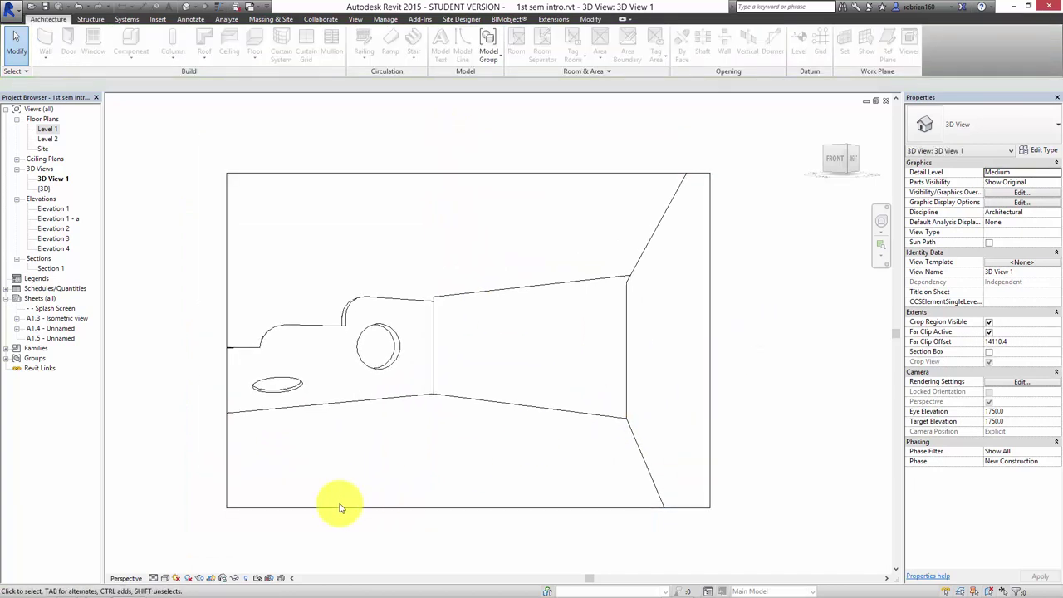
- Try the Shaded and Consistent Colors visual styles on the camera view
{"action": "left_click", "coordinate": [167, 578]}
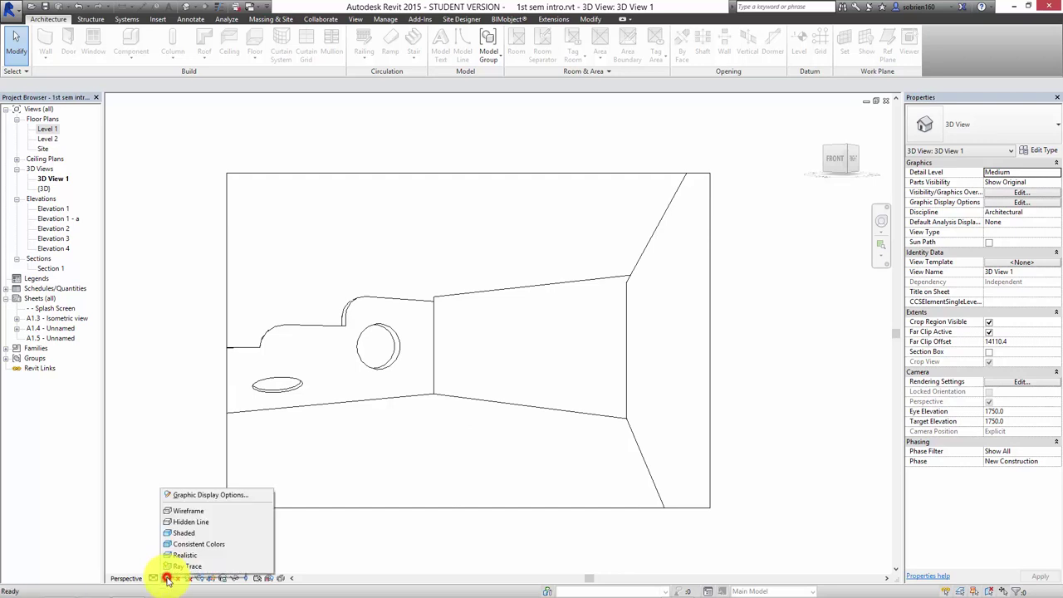
{"action": "left_click", "coordinate": [179, 532]}
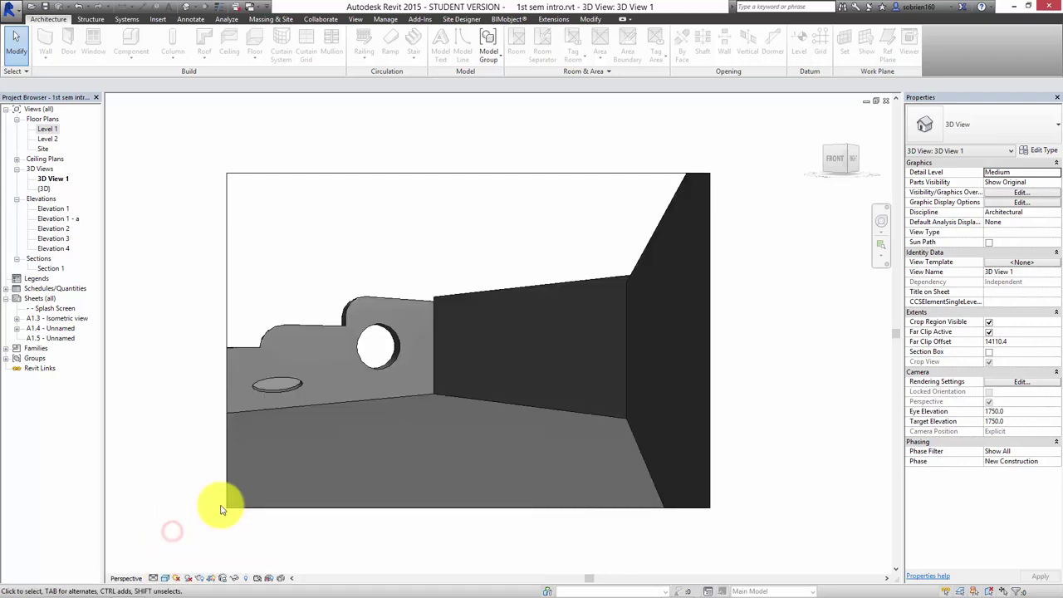
{"action": "left_click", "coordinate": [165, 579]}
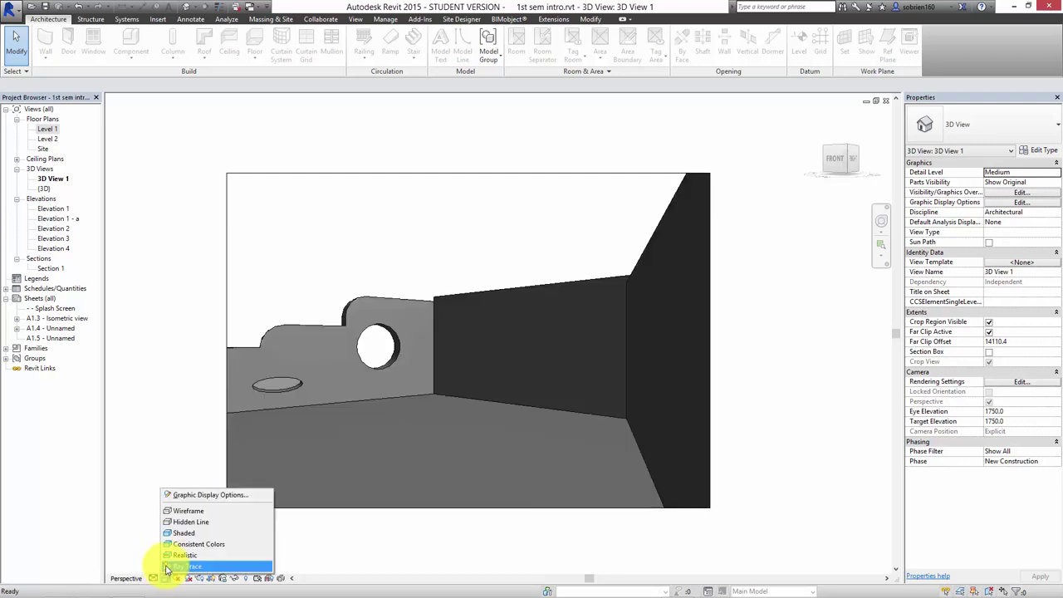
{"action": "left_click", "coordinate": [172, 545]}
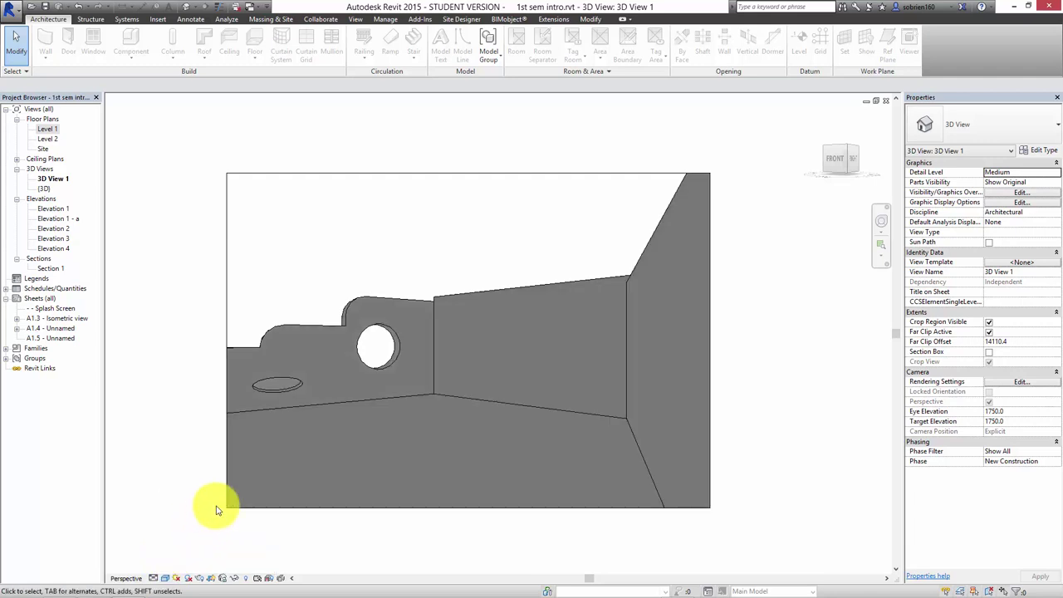
- Set the camera view's visual style to Realistic and examine the wall materials up close
{"action": "left_click", "coordinate": [164, 580]}
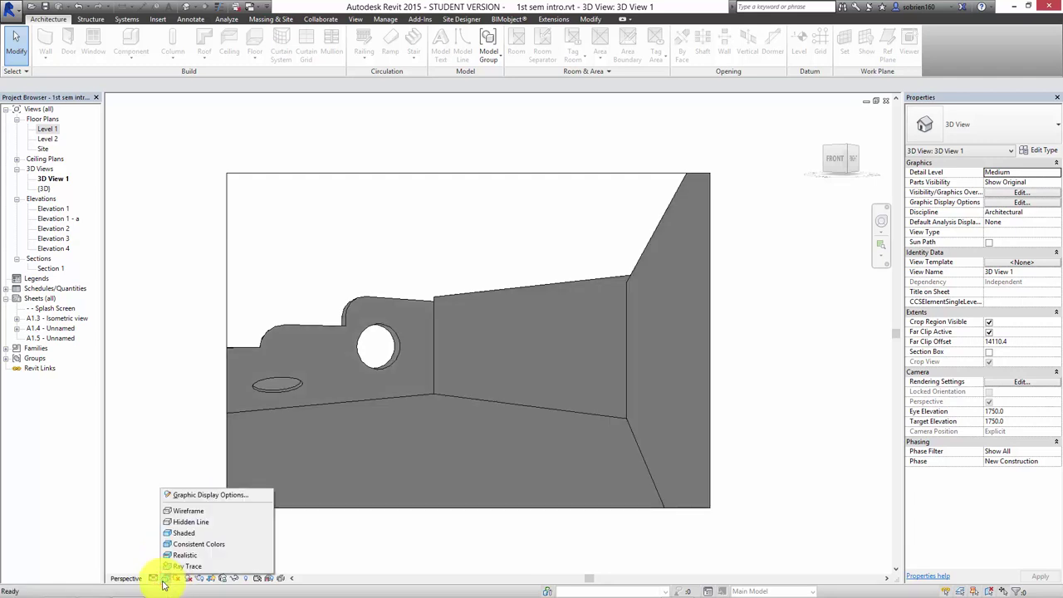
{"action": "left_click", "coordinate": [174, 556]}
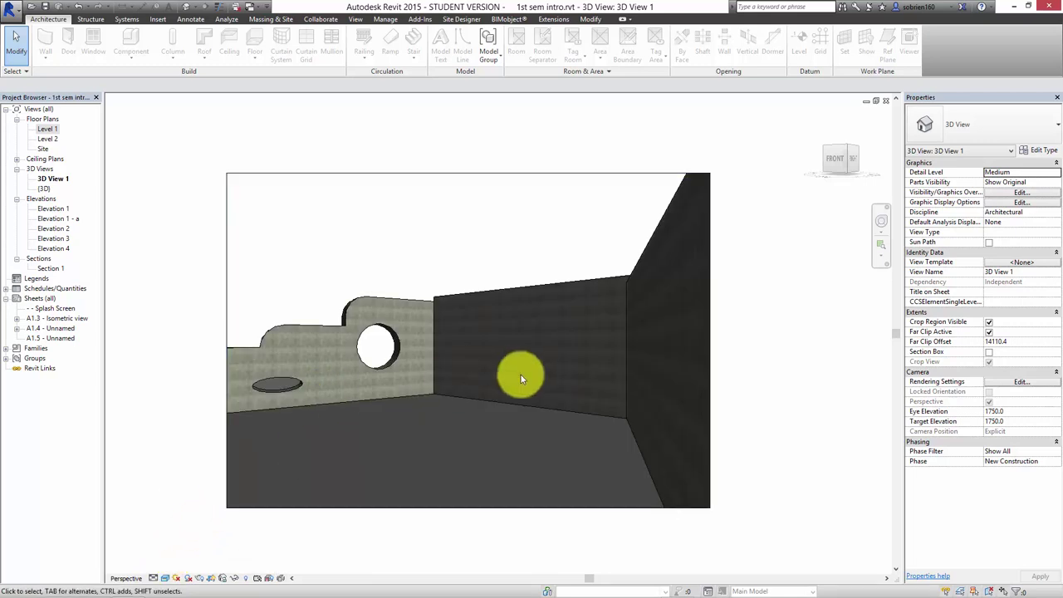
{"action": "scroll", "coordinate": [515, 376], "scroll_direction": "up", "scroll_amount": 3}
{"action": "scroll", "coordinate": [478, 402], "scroll_direction": "down", "scroll_amount": 3}
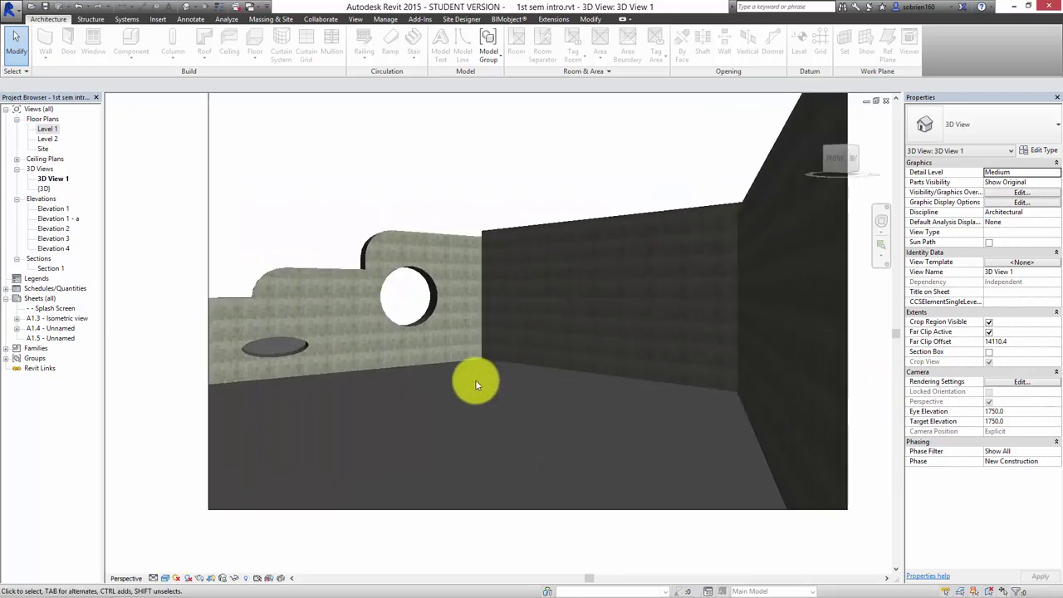
- Try the Ray Trace visual style on the camera view and return it to Realistic
{"action": "left_click", "coordinate": [165, 578]}
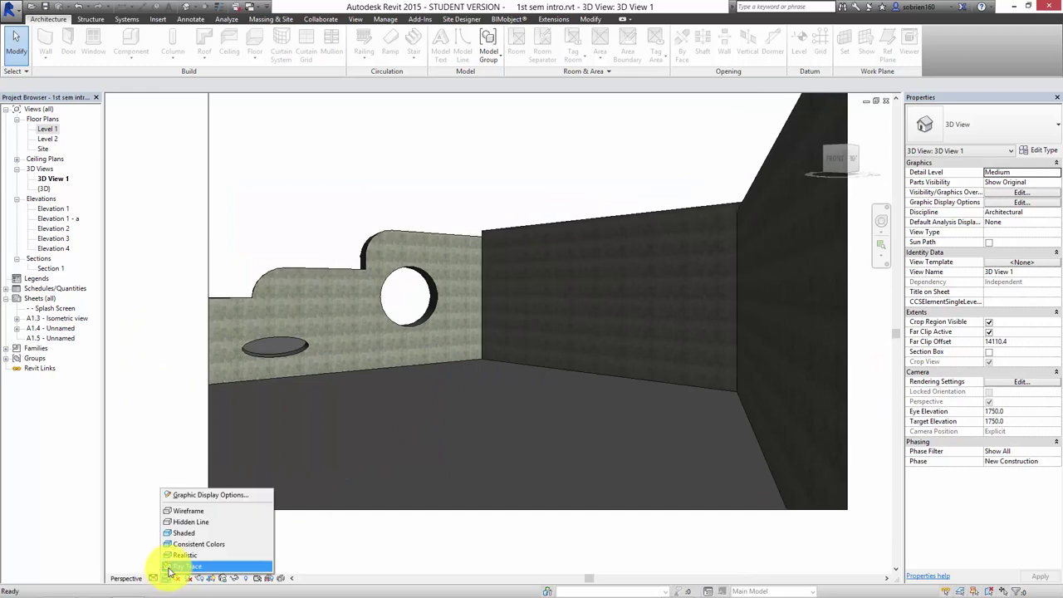
{"action": "left_click", "coordinate": [168, 567]}
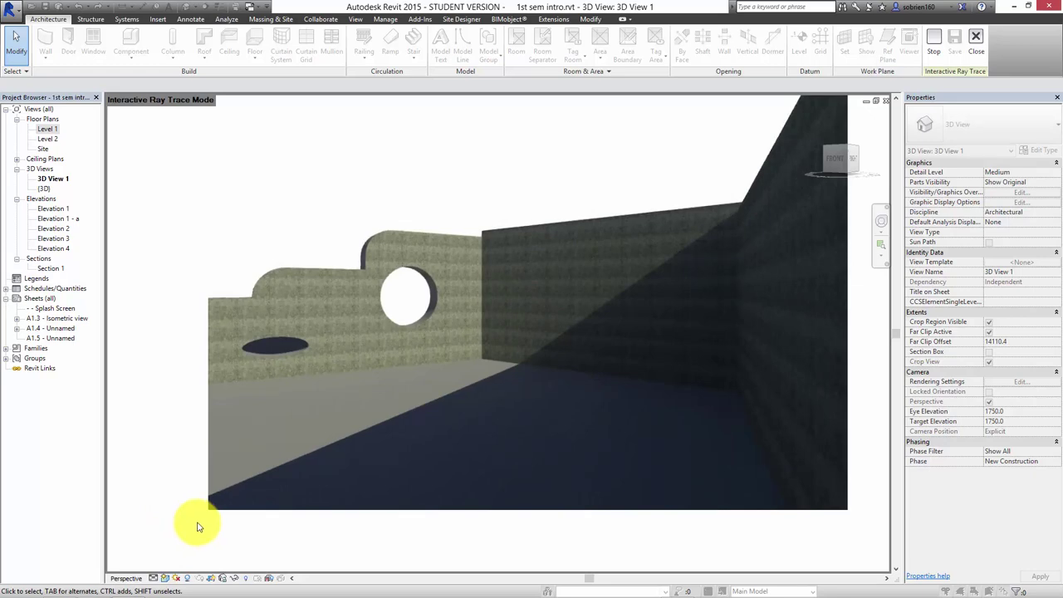
{"action": "left_click", "coordinate": [162, 580]}
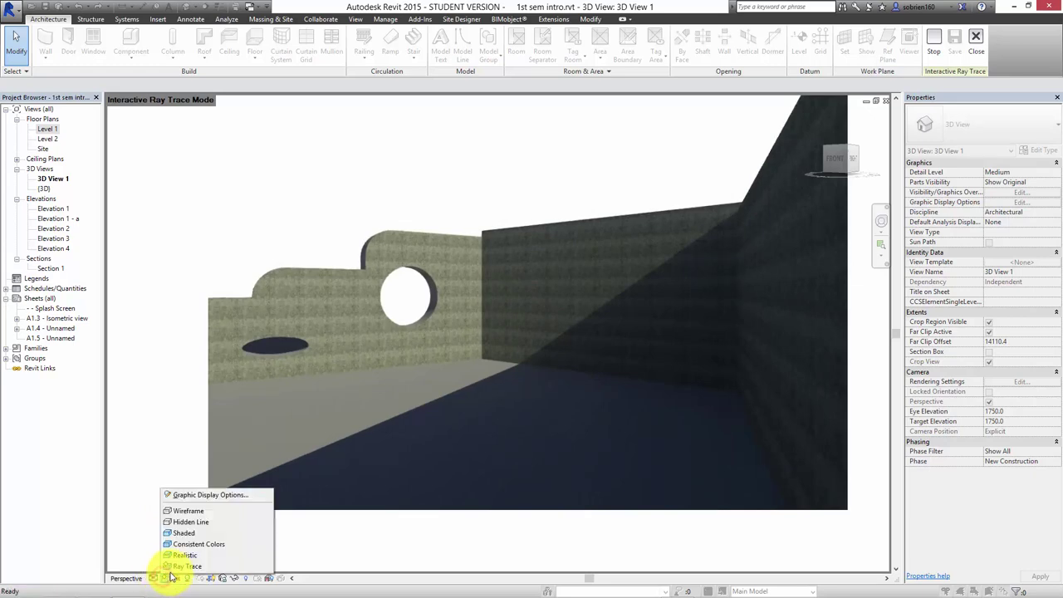
{"action": "left_click", "coordinate": [171, 556]}
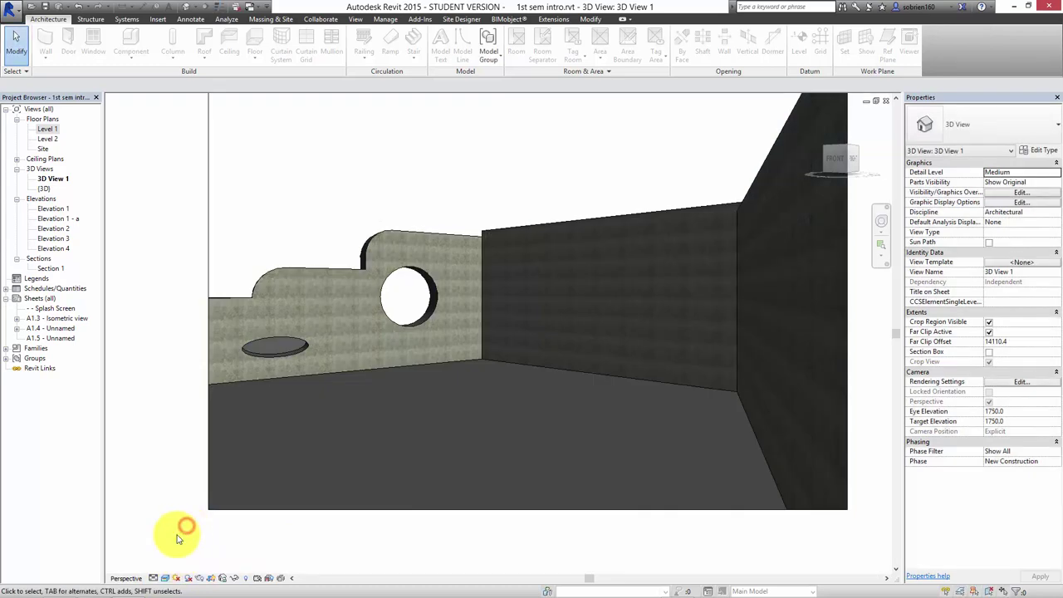
- Turn on shadows in the camera view and bring the whole crop region into sight
{"action": "left_click", "coordinate": [187, 578]}
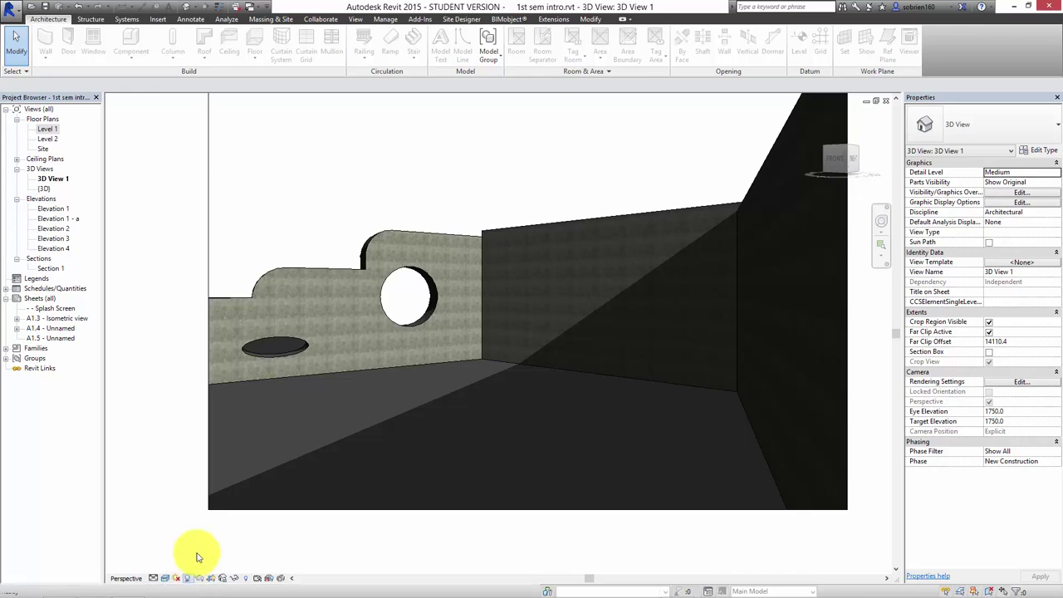
{"action": "middle_click_drag", "start_coordinate": [194, 465], "coordinate": [192, 446]}
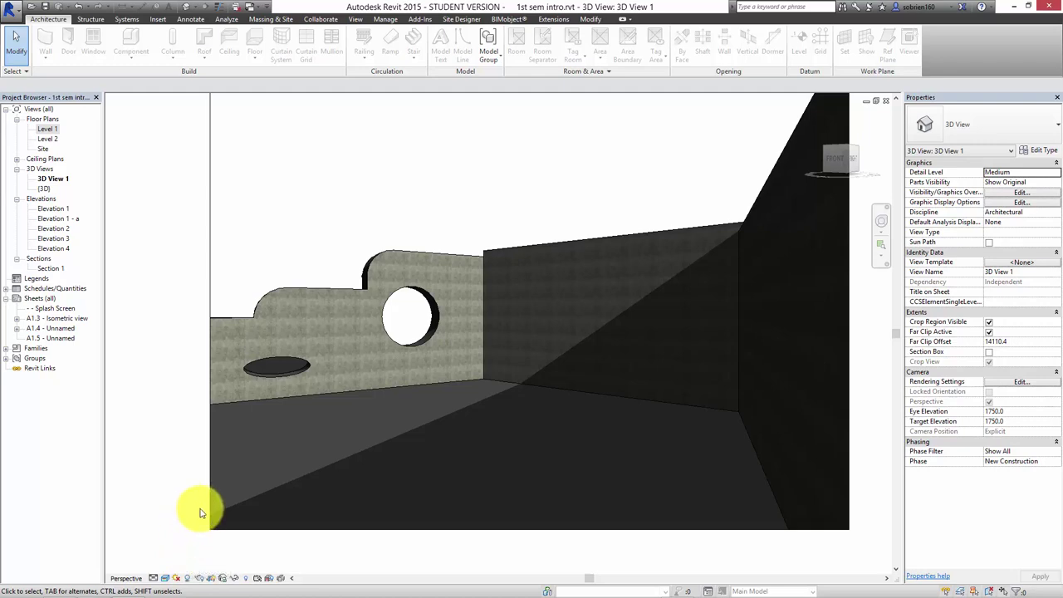
{"action": "middle_click_drag", "start_coordinate": [206, 569], "coordinate": [207, 592]}
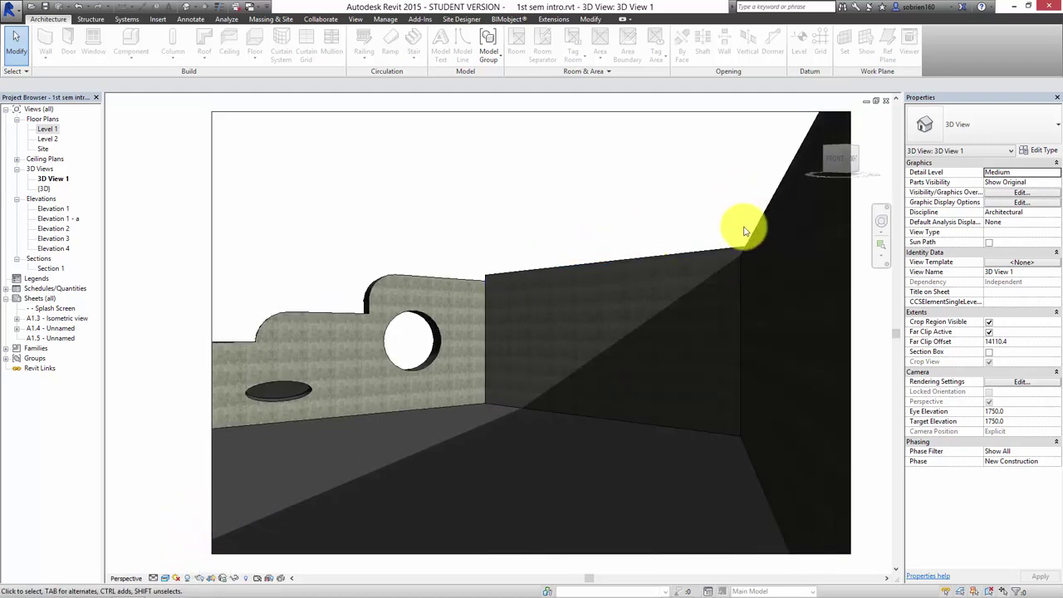
- Move the camera with the SteeringWheels to look at the wood-clad outside corner of the building, and turn off the view's far clipping
{"action": "left_click", "coordinate": [881, 222]}
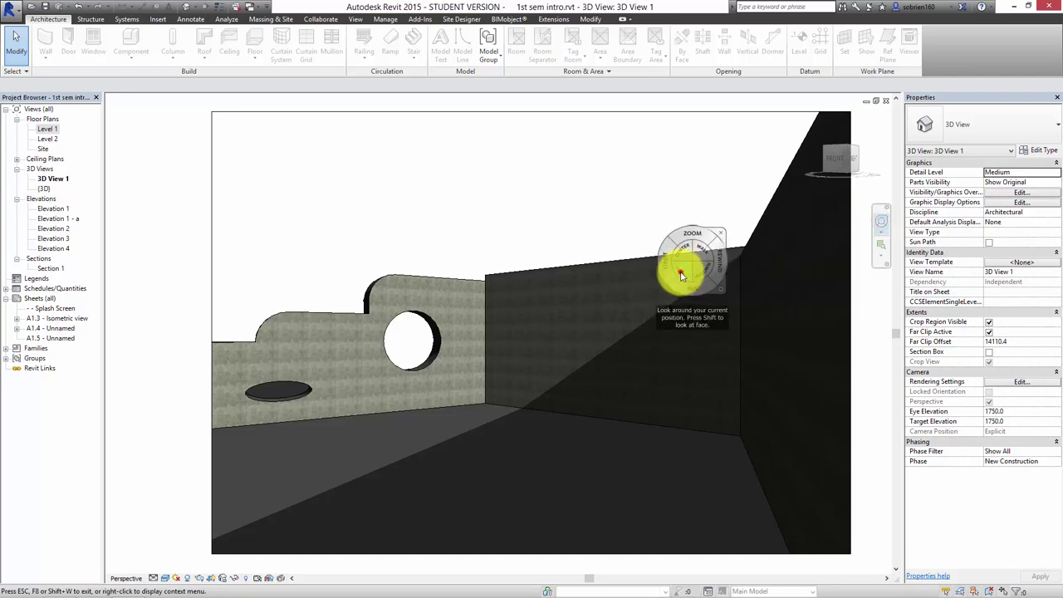
{"action": "left_click", "coordinate": [680, 273]}
{"action": "left_click_drag", "start_coordinate": [680, 270], "coordinate": [278, 357]}
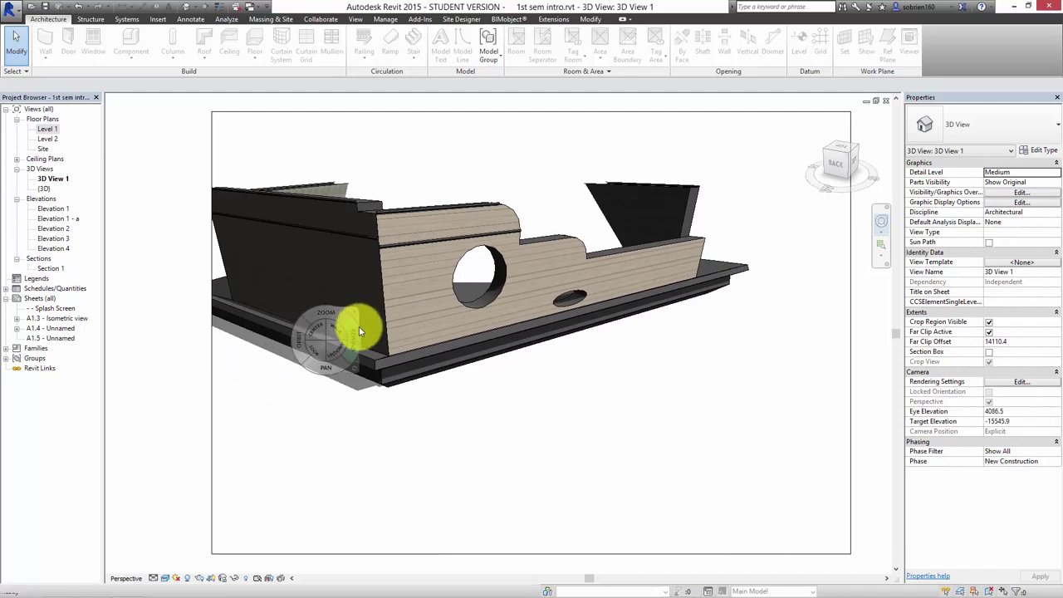
{"action": "key", "text": "Escape"}
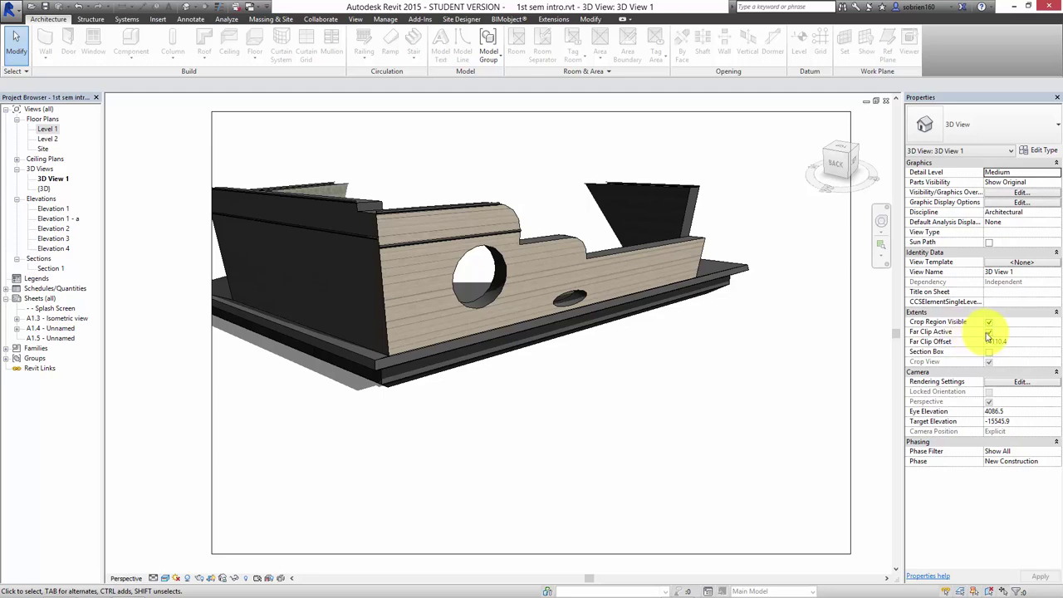
{"action": "left_click", "coordinate": [988, 333]}
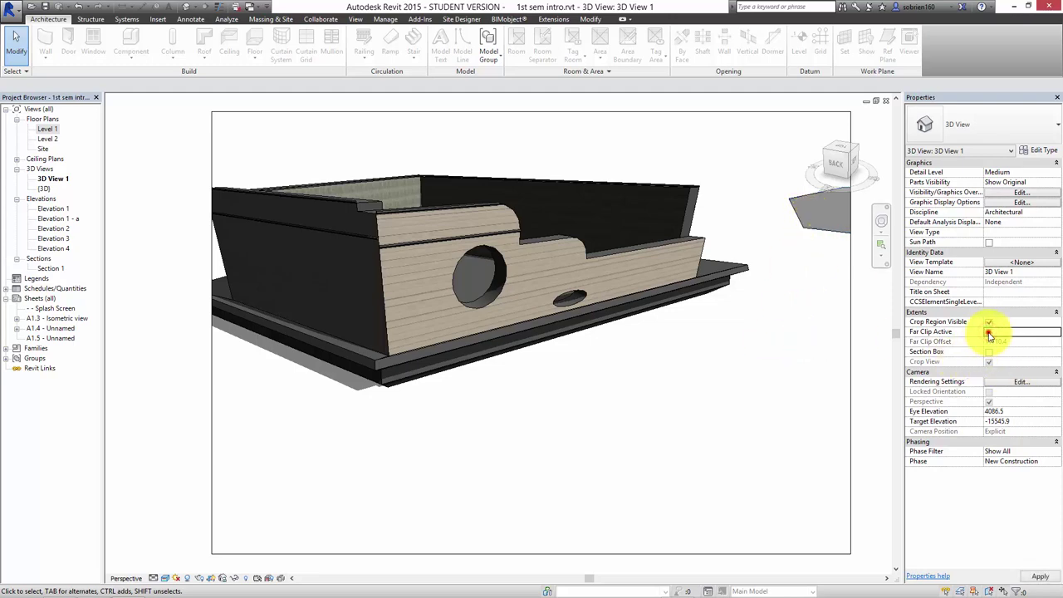
- Switch the camera view's far clipping on and off again to compare how much of the building is shown
{"action": "left_click", "coordinate": [989, 333]}
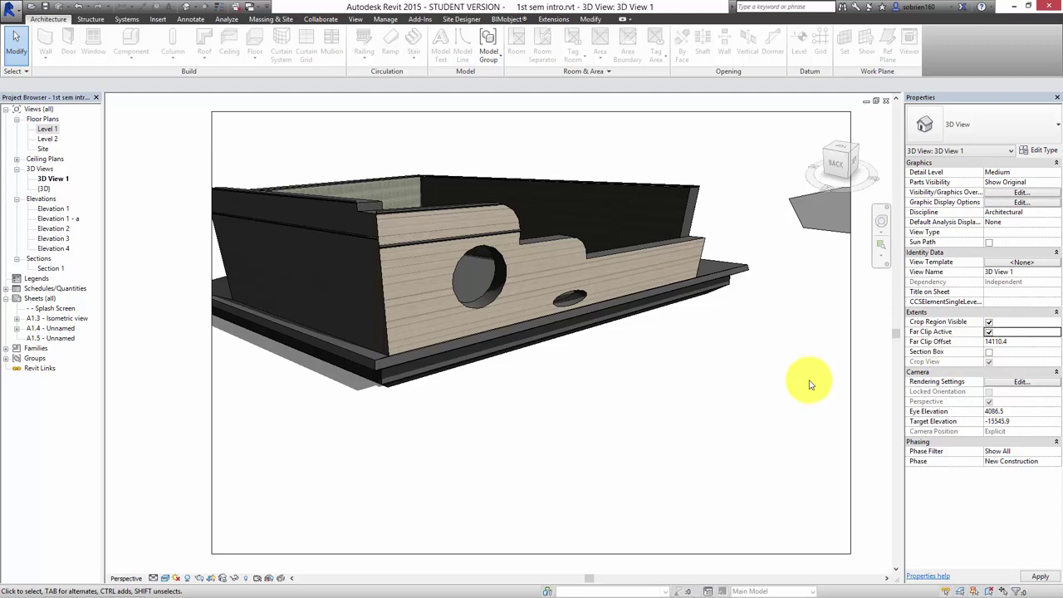
{"action": "left_click", "coordinate": [989, 332]}
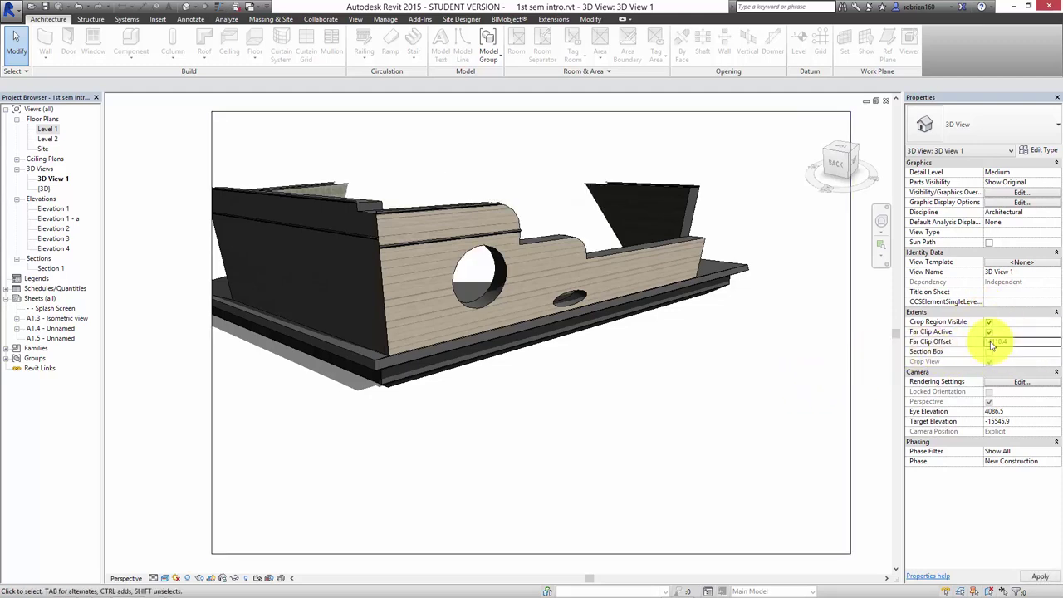
{"action": "left_click", "coordinate": [988, 332]}
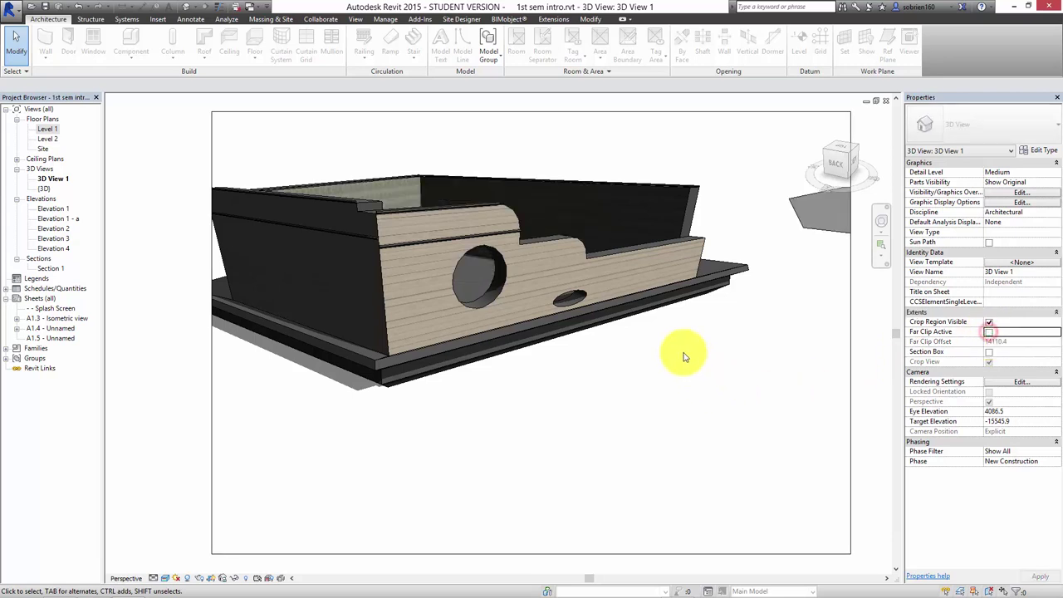
- Orbit the camera with the SteeringWheels to look down into the building from above its wood-clad side, and put the wheel away
{"action": "left_click", "coordinate": [882, 220]}
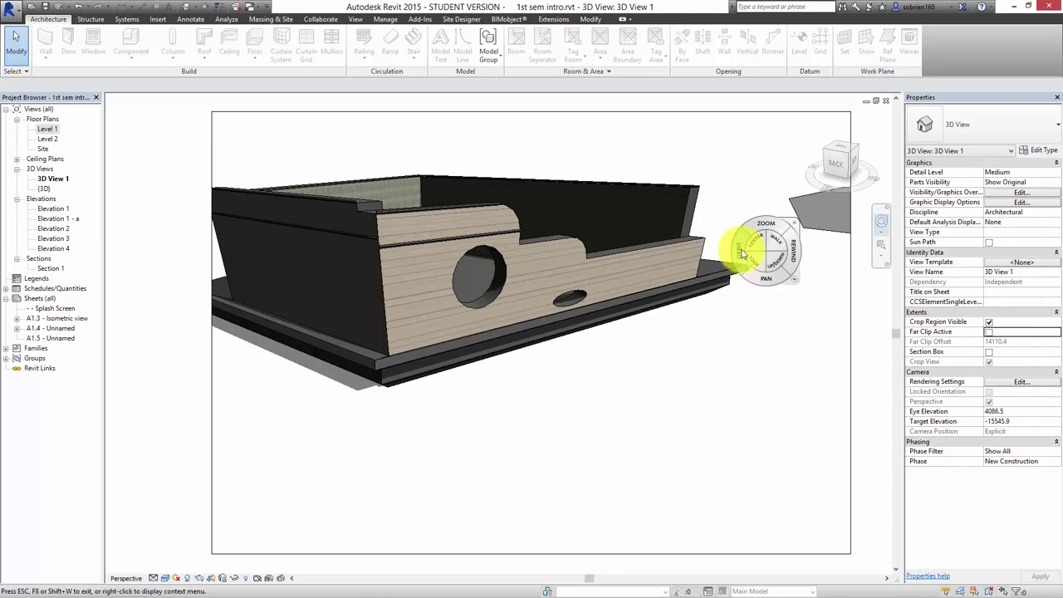
{"action": "left_click_drag", "start_coordinate": [741, 249], "coordinate": [744, 244]}
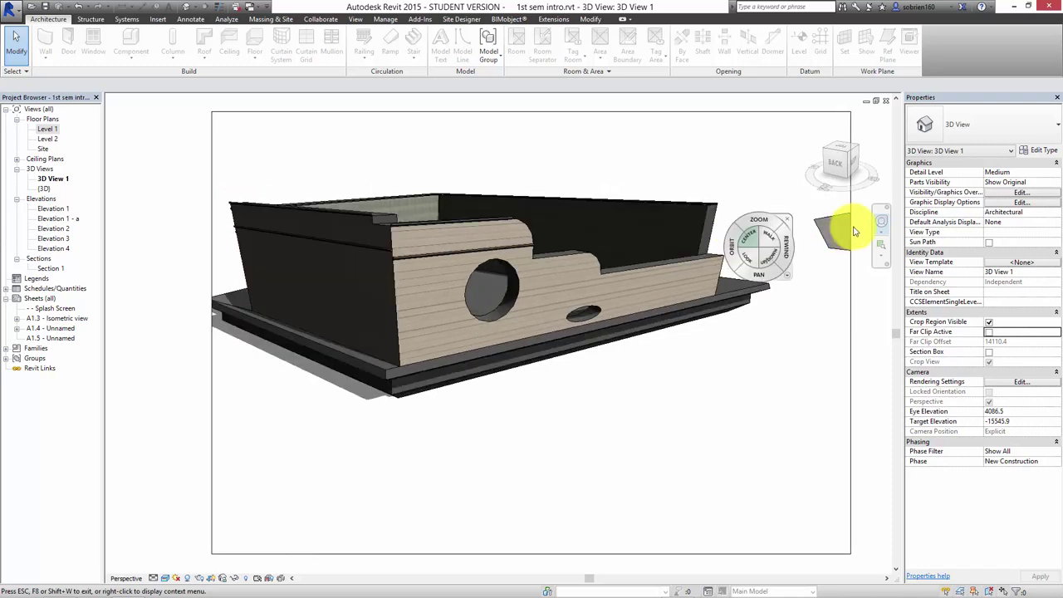
{"action": "left_click", "coordinate": [882, 221]}
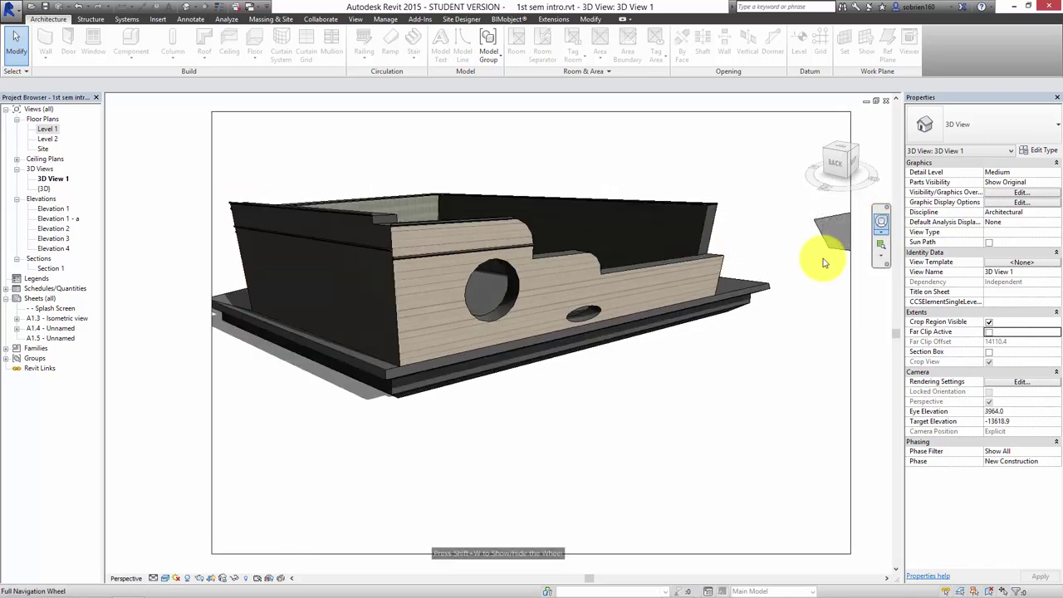
{"action": "left_click", "coordinate": [879, 223]}
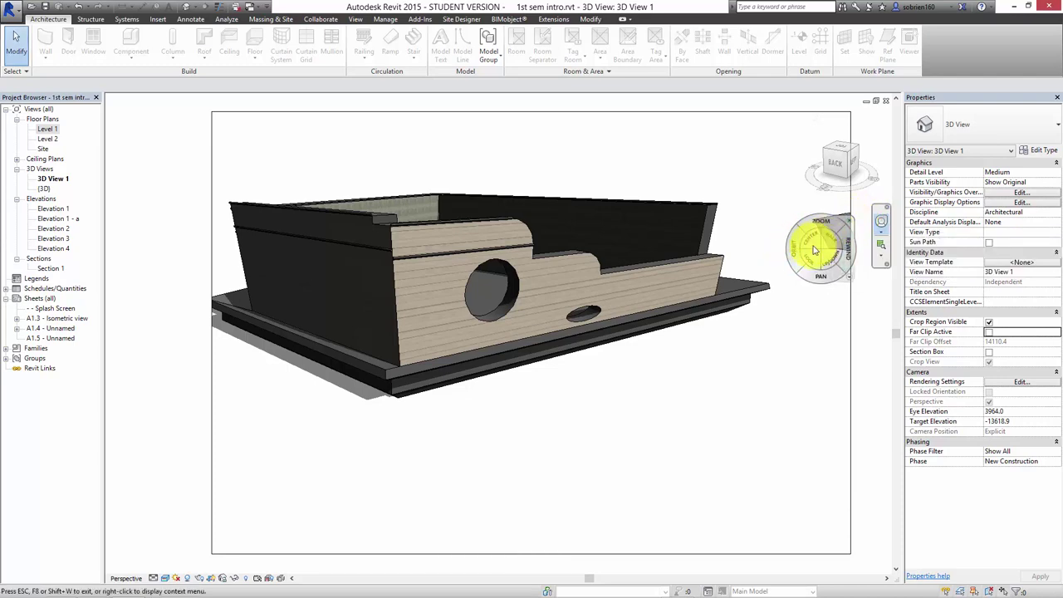
{"action": "mouse_move", "coordinate": [737, 285]}
{"action": "left_mouse_down"}
{"action": "mouse_move", "coordinate": [742, 302]}
{"action": "mouse_move", "coordinate": [706, 308]}
{"action": "mouse_move", "coordinate": [667, 264]}
{"action": "mouse_move", "coordinate": [655, 297]}
{"action": "mouse_move", "coordinate": [742, 262]}
{"action": "mouse_move", "coordinate": [756, 273]}
{"action": "mouse_move", "coordinate": [764, 332]}
{"action": "mouse_move", "coordinate": [749, 299]}
{"action": "mouse_move", "coordinate": [766, 296]}
{"action": "mouse_move", "coordinate": [756, 280]}
{"action": "left_mouse_up"}
{"action": "left_click_drag", "start_coordinate": [730, 283], "coordinate": [707, 406]}
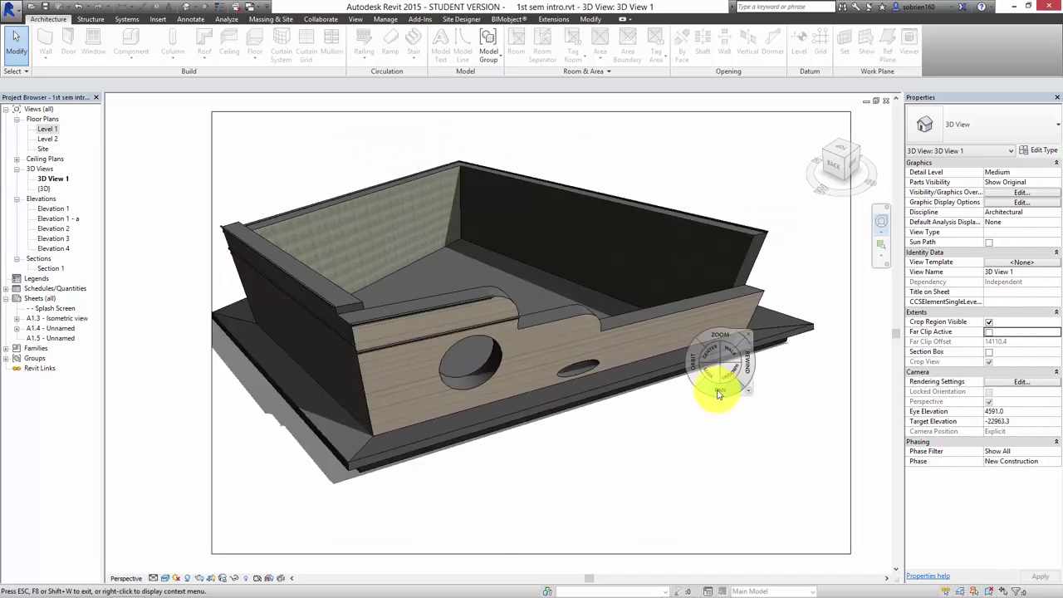
{"action": "left_click", "coordinate": [747, 335]}
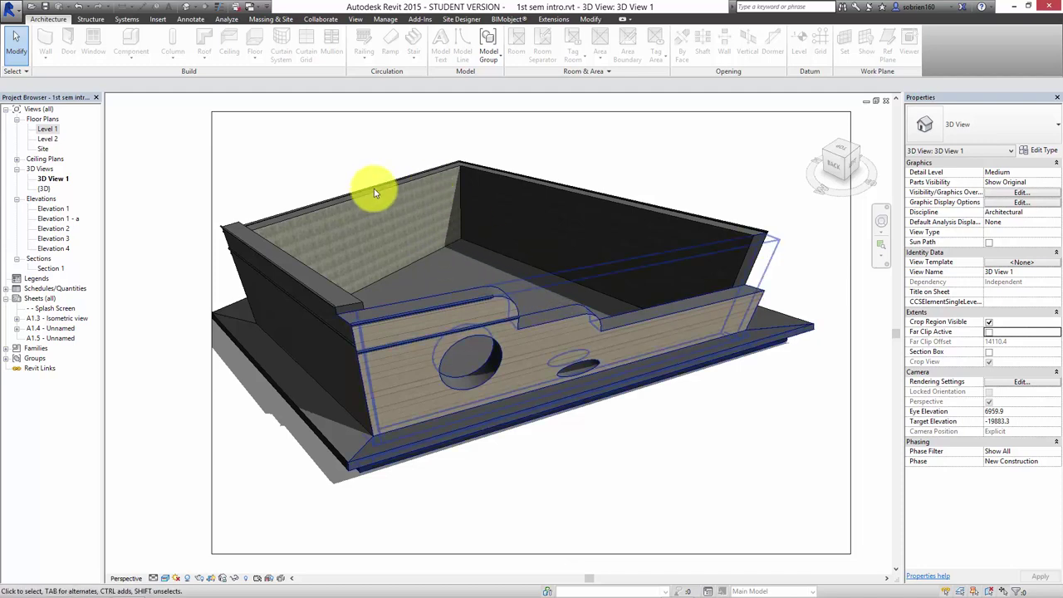
- Open the Rendering settings for the camera view and review the lighting schemes, keeping Exterior: Sun only
{"action": "left_click", "coordinate": [355, 19]}
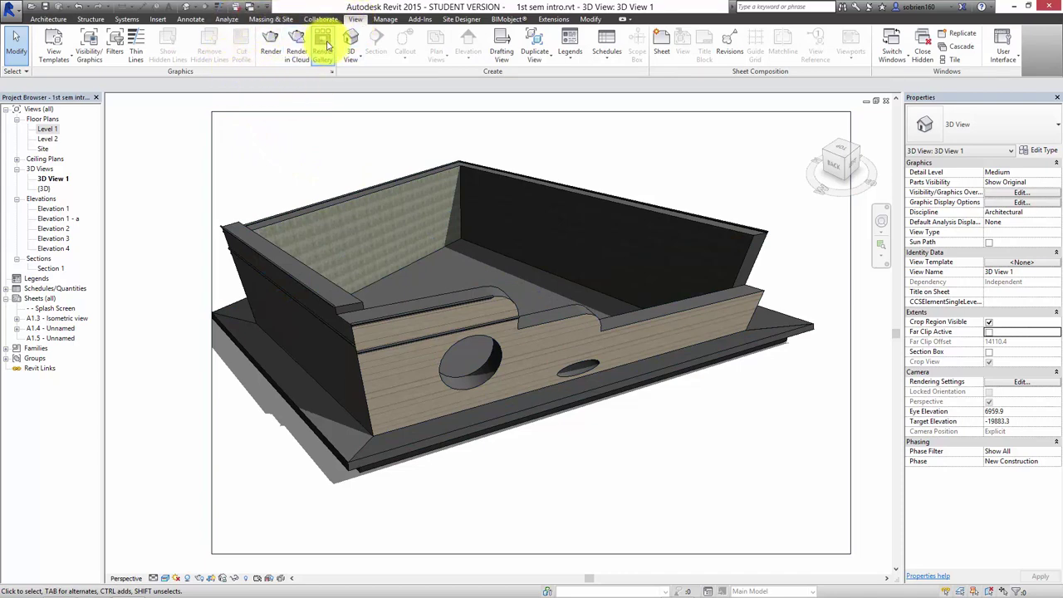
{"action": "left_click", "coordinate": [273, 43]}
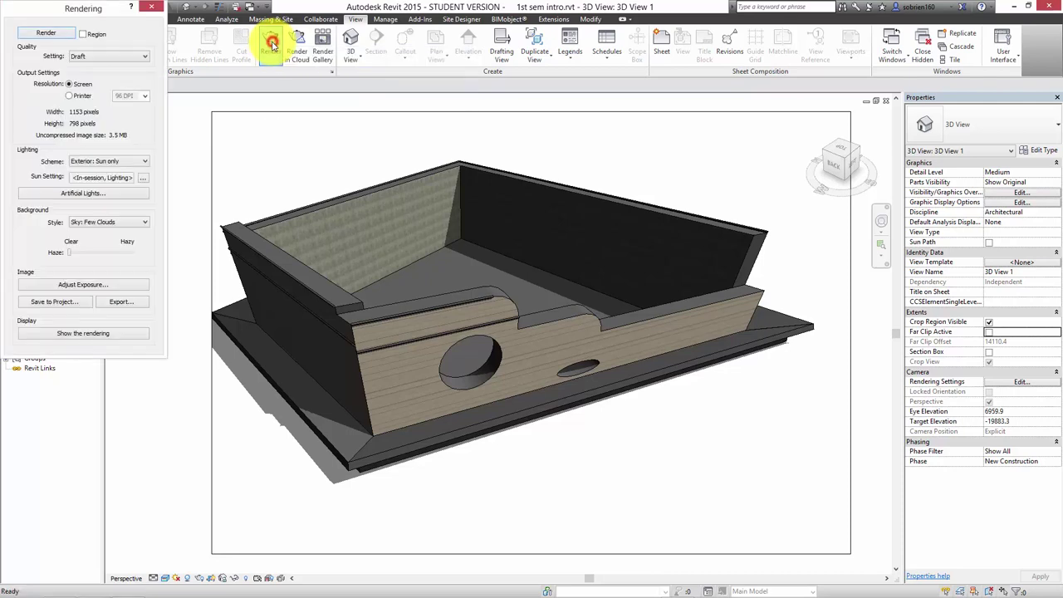
{"action": "left_click_drag", "start_coordinate": [153, 8], "coordinate": [858, 96]}
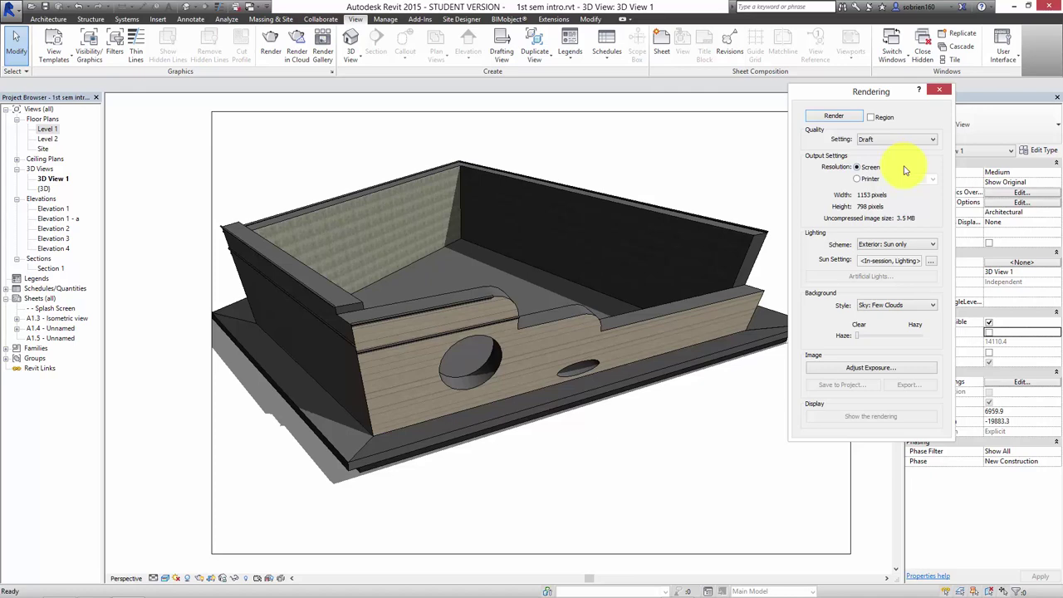
{"action": "left_click", "coordinate": [930, 245]}
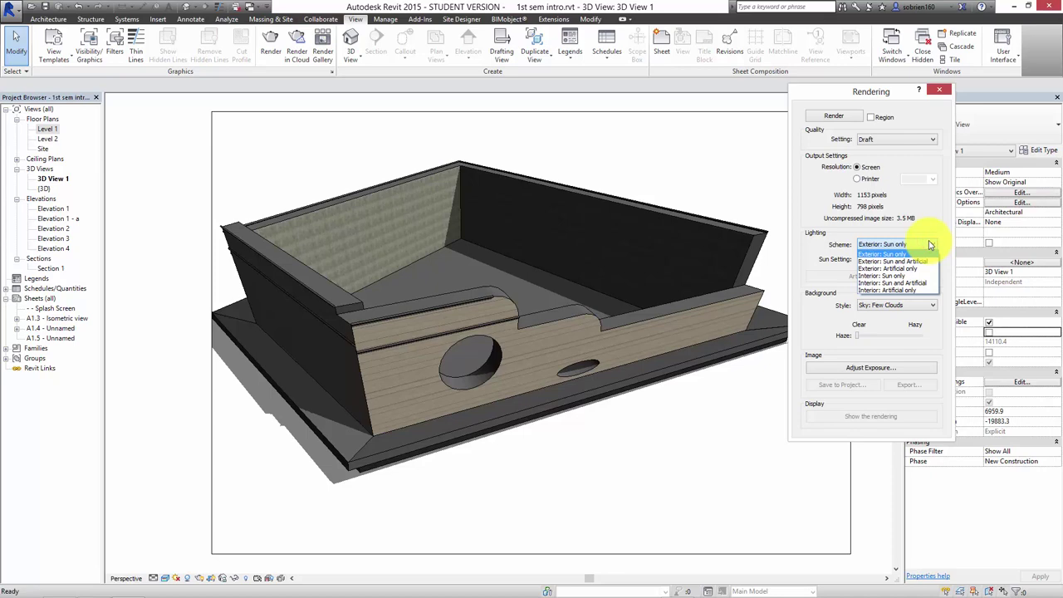
{"action": "left_click", "coordinate": [929, 244]}
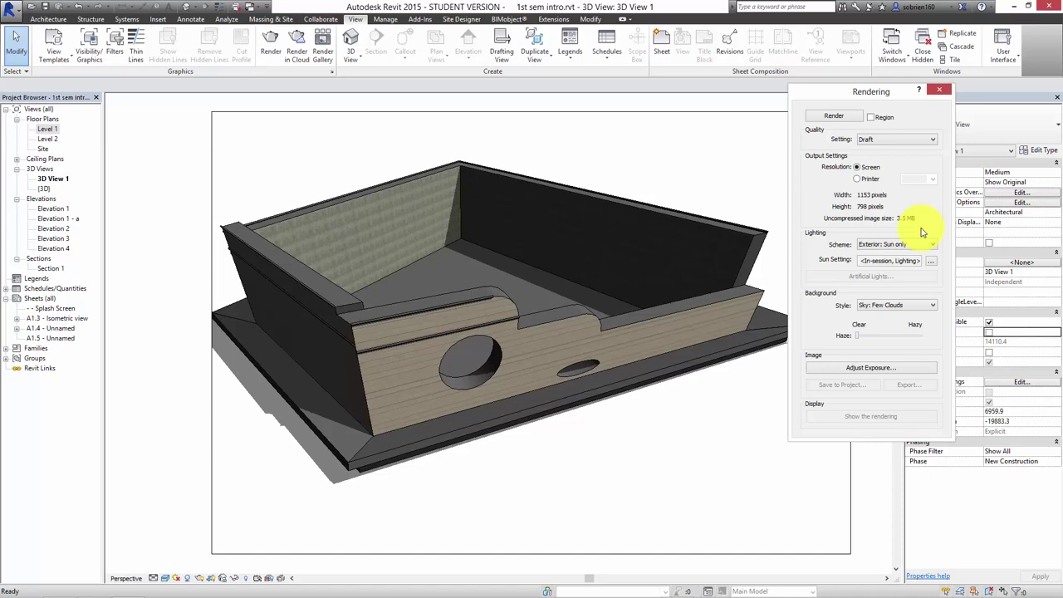
- Keep the Sky: Few Clouds background and render the camera view at Draft quality and screen resolution
{"action": "mouse_move", "coordinate": [902, 89]}
{"action": "left_mouse_down"}
{"action": "mouse_move", "coordinate": [871, 88]}
{"action": "mouse_move", "coordinate": [902, 94]}
{"action": "left_mouse_up"}
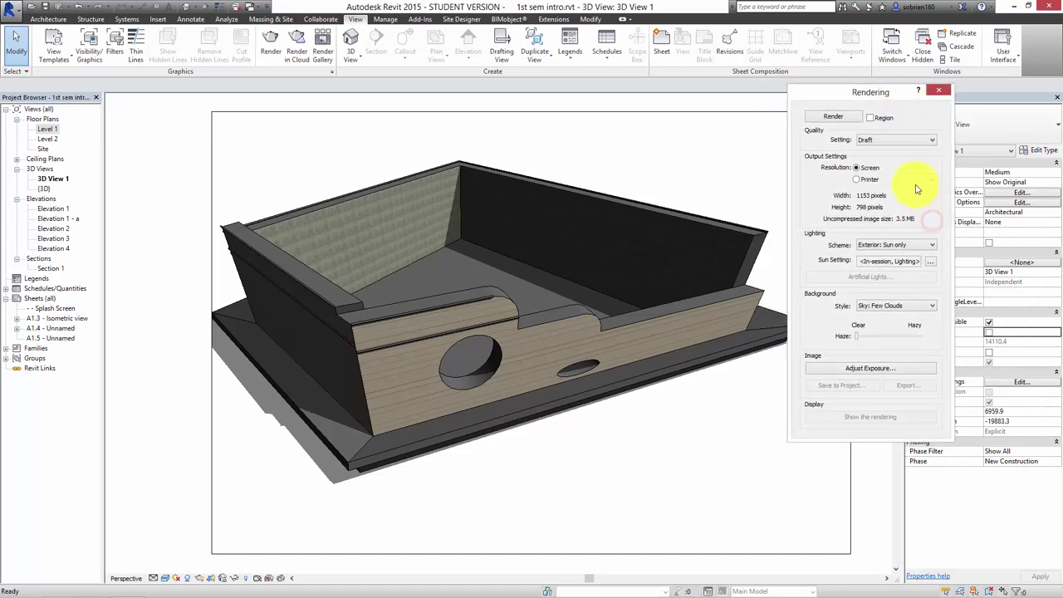
{"action": "left_click", "coordinate": [862, 338]}
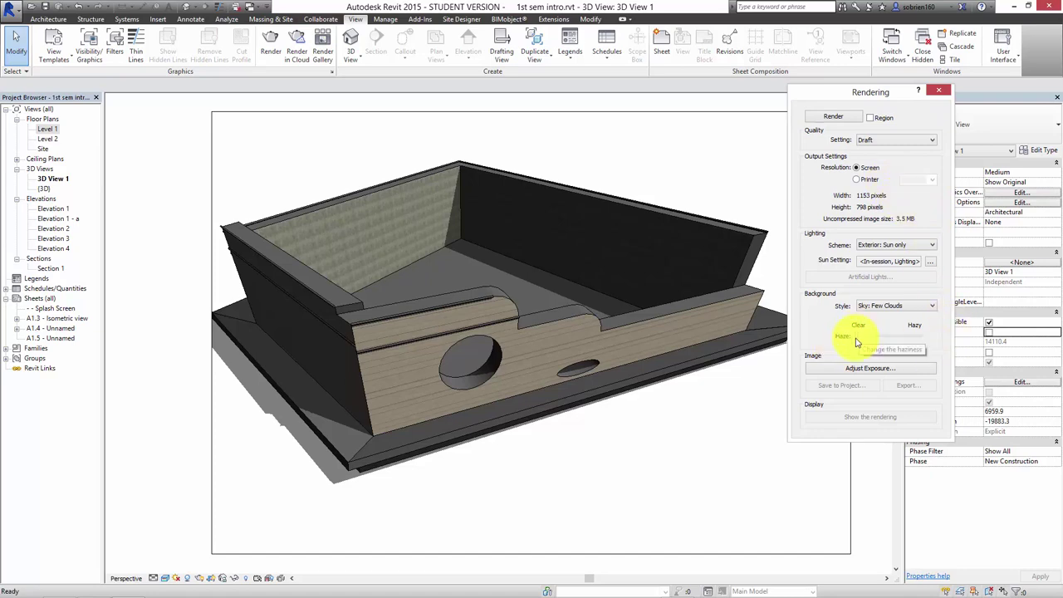
{"action": "left_click", "coordinate": [891, 306]}
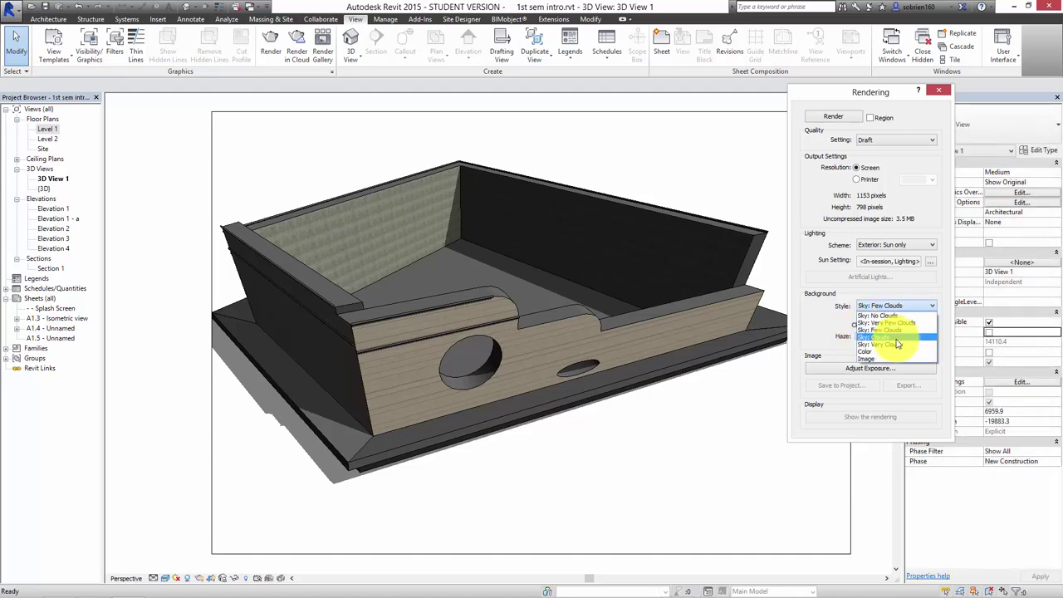
{"action": "left_click", "coordinate": [894, 332]}
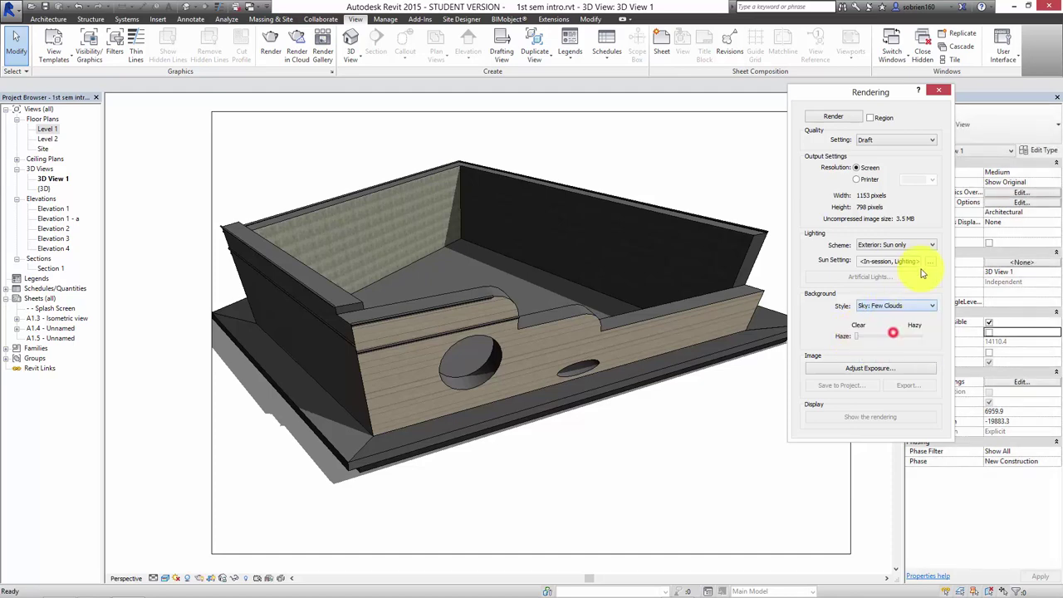
{"action": "left_click_drag", "start_coordinate": [842, 94], "coordinate": [866, 113]}
{"action": "left_click", "coordinate": [830, 132]}
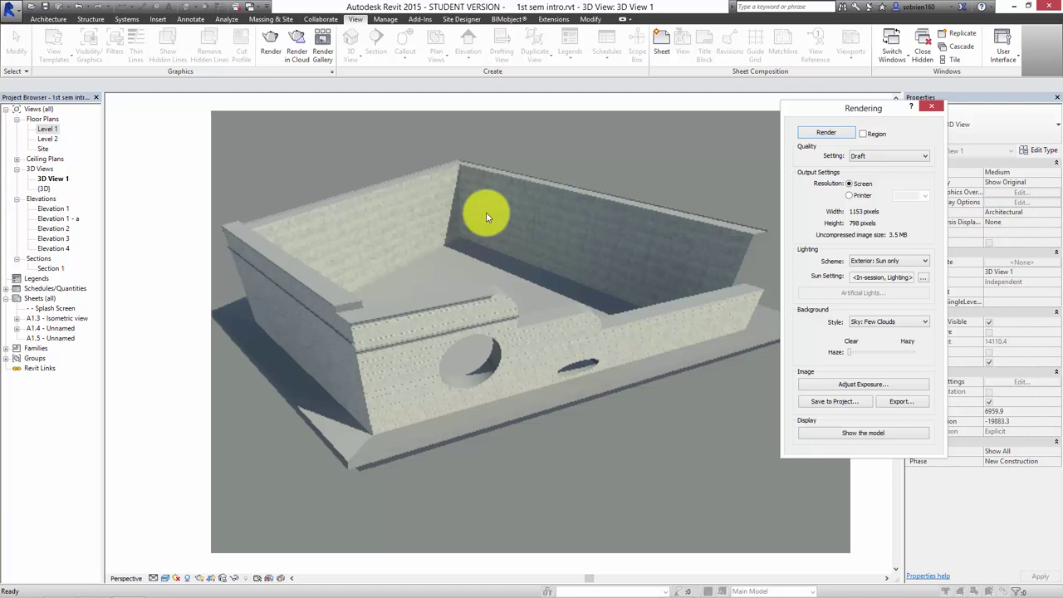
- Brighten the rendered image by testing exposure values of 12.7 and 12.24, and apply 13.12
{"action": "left_click", "coordinate": [853, 386]}
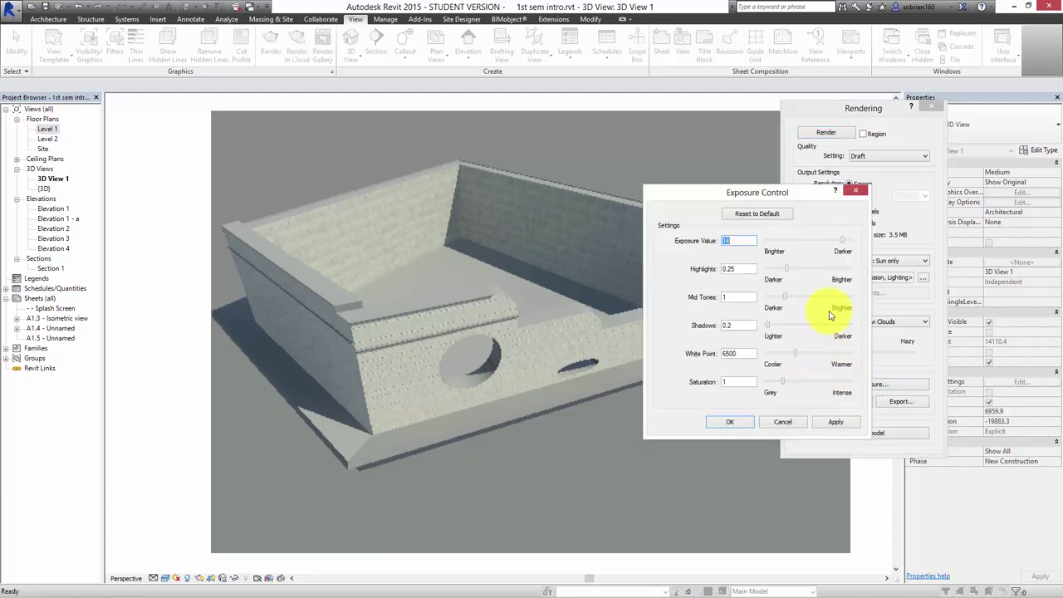
{"action": "left_click", "coordinate": [841, 245]}
{"action": "left_click", "coordinate": [833, 421]}
{"action": "left_click", "coordinate": [838, 245]}
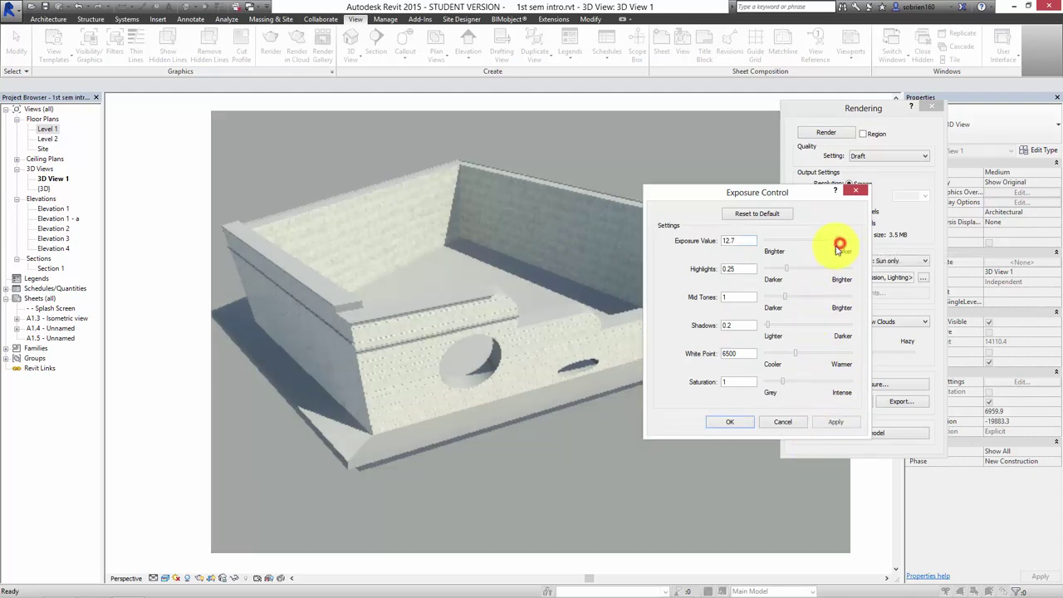
{"action": "left_click", "coordinate": [837, 422]}
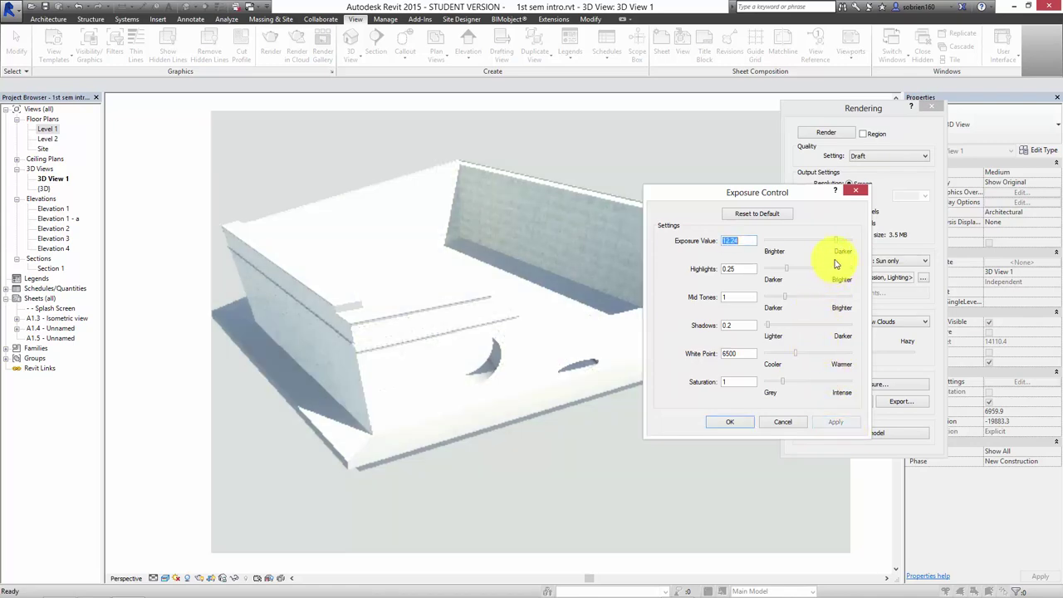
{"action": "left_click_drag", "start_coordinate": [840, 244], "coordinate": [835, 242]}
{"action": "left_click", "coordinate": [835, 423]}
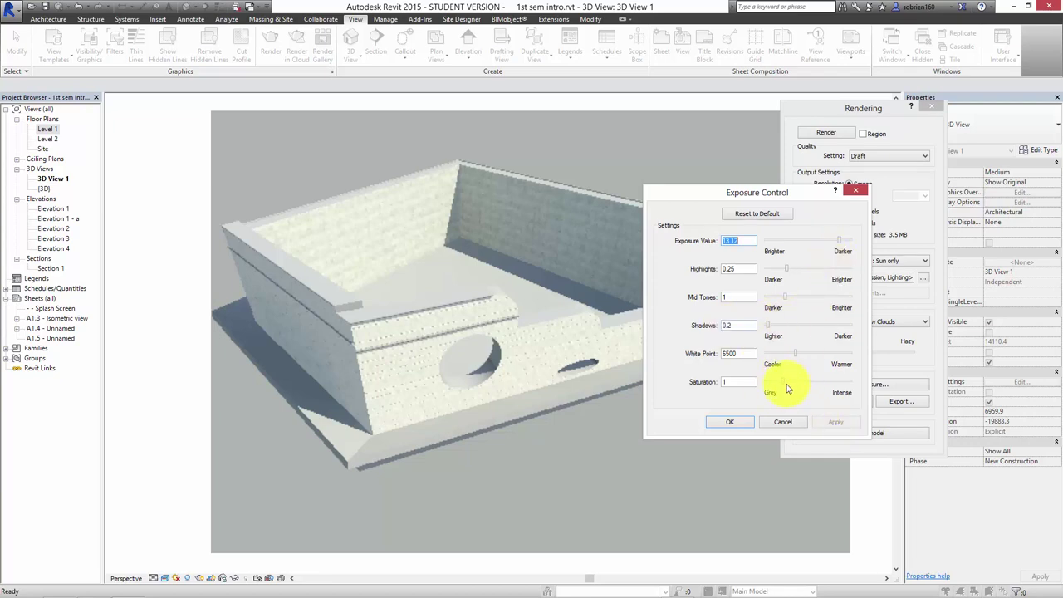
- Set the rendering's saturation to 1.02 and its shadows to 1.61, and accept the exposure adjustments
{"action": "mouse_move", "coordinate": [784, 385]}
{"action": "left_mouse_down"}
{"action": "mouse_move", "coordinate": [807, 382]}
{"action": "mouse_move", "coordinate": [782, 381]}
{"action": "left_mouse_up"}
{"action": "left_click", "coordinate": [833, 423]}
{"action": "left_click", "coordinate": [836, 422]}
{"action": "left_click_drag", "start_coordinate": [770, 330], "coordinate": [798, 328]}
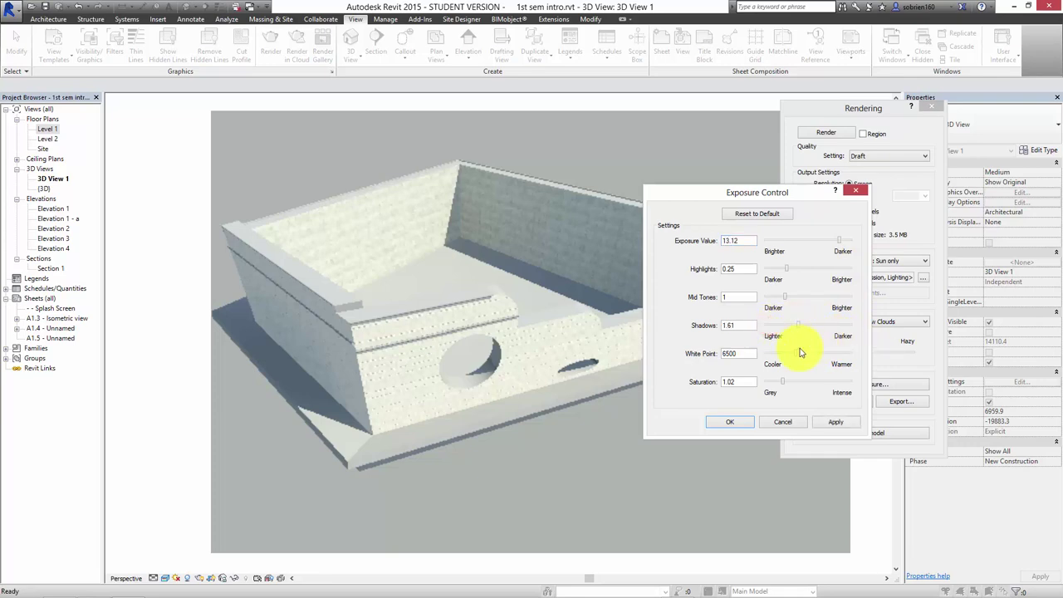
{"action": "left_click", "coordinate": [837, 422]}
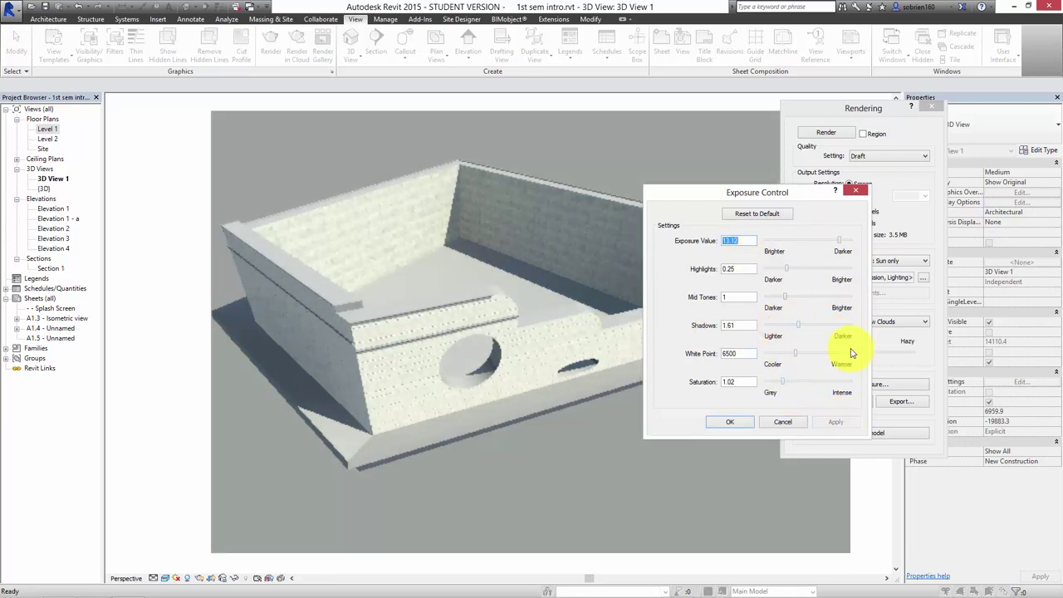
{"action": "left_click", "coordinate": [731, 422]}
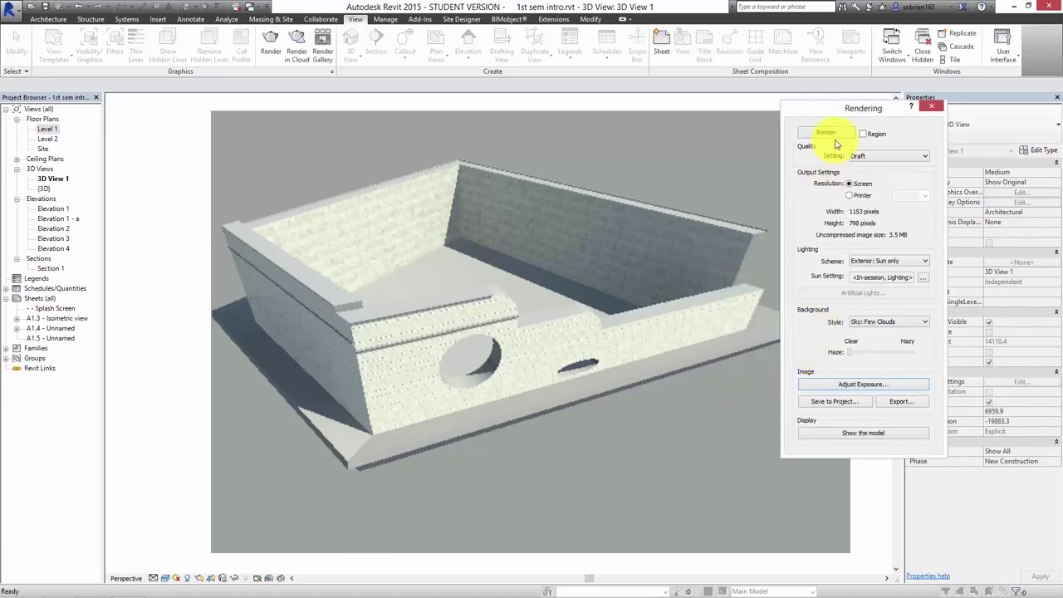
- Review the render quality options, keeping Draft, and close the Rendering settings
{"action": "left_click", "coordinate": [882, 158]}
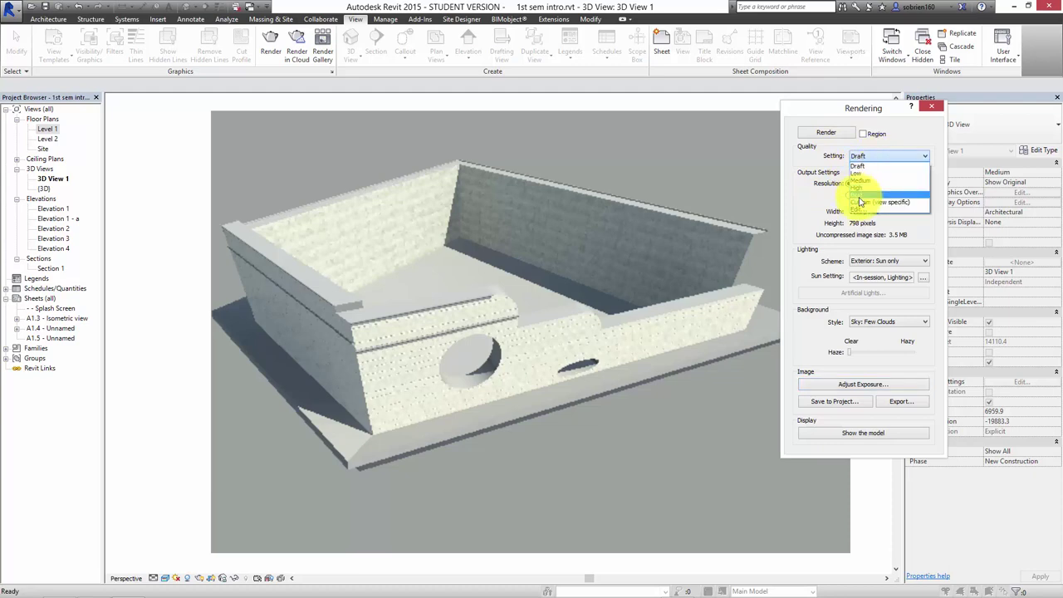
{"action": "left_click", "coordinate": [872, 107]}
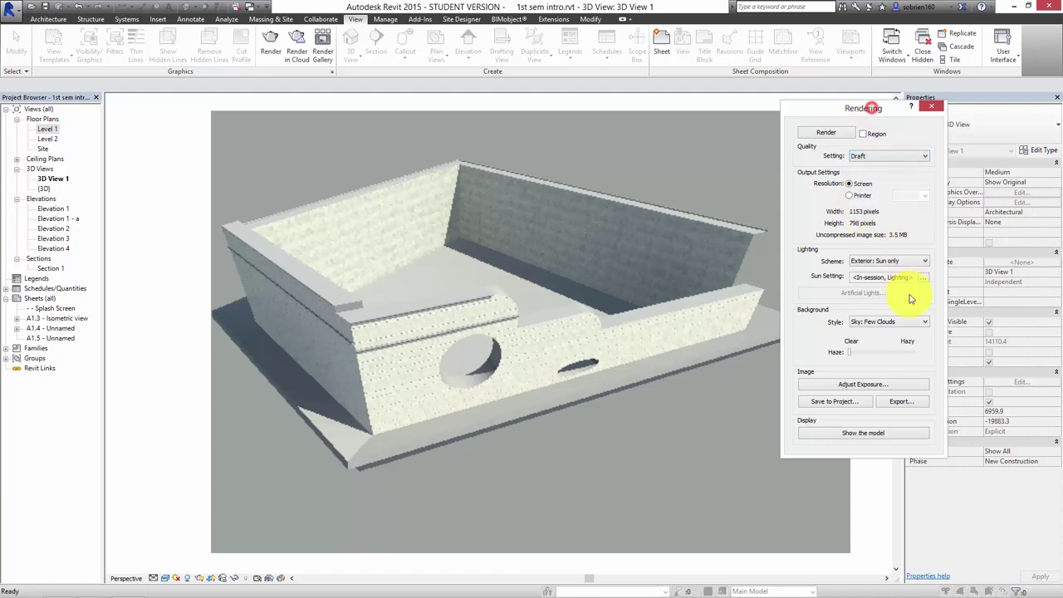
{"action": "left_click", "coordinate": [893, 403]}
{"action": "left_click", "coordinate": [931, 106]}
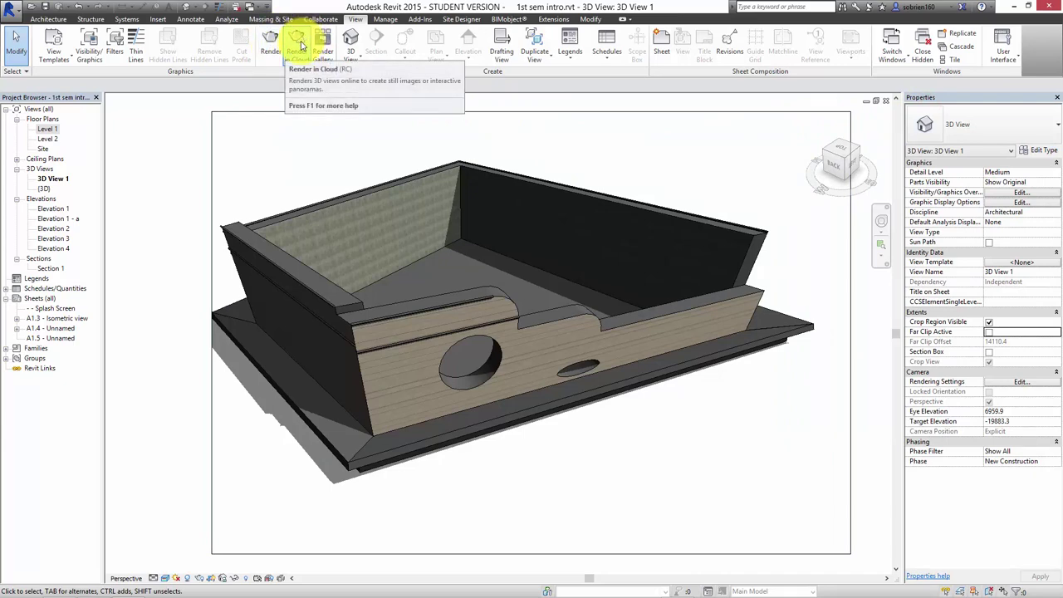
- Start Render in Cloud and continue past the welcome page to the cloud render settings for 3D View 1
{"action": "left_click", "coordinate": [299, 43]}
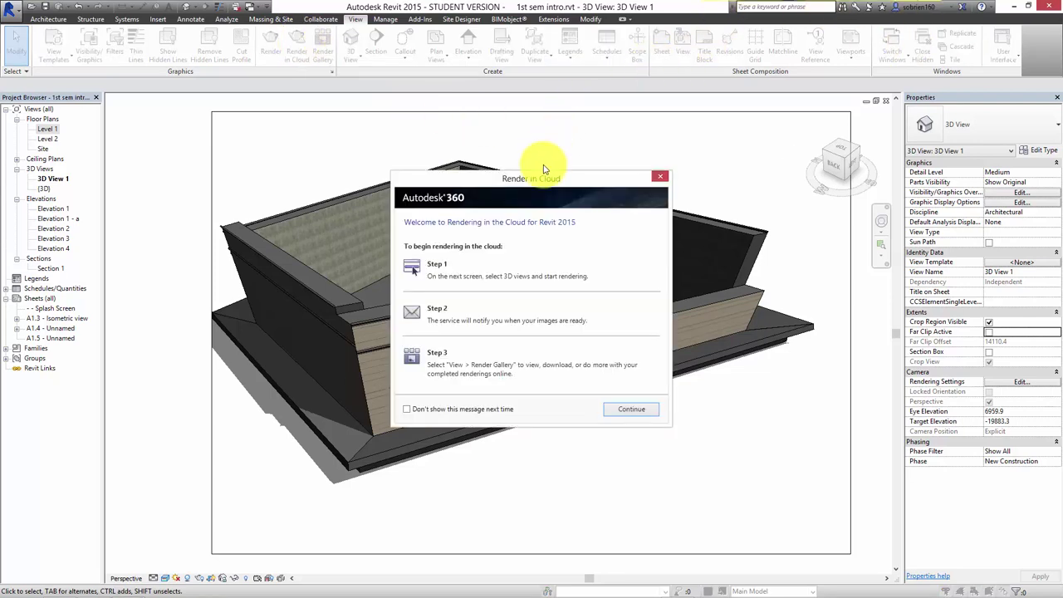
{"action": "left_click_drag", "start_coordinate": [538, 176], "coordinate": [532, 129]}
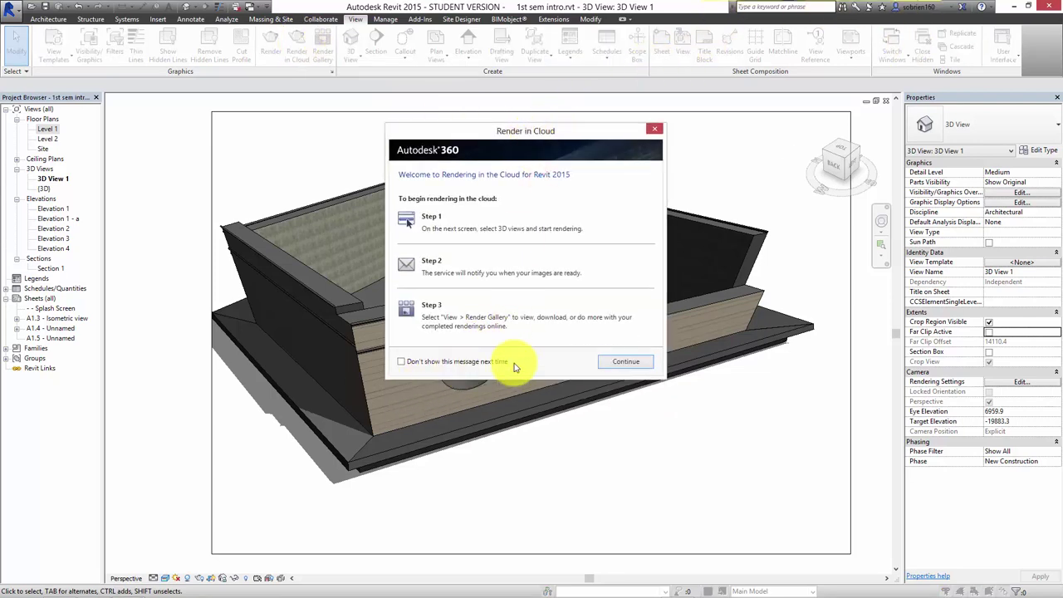
{"action": "left_click", "coordinate": [617, 363]}
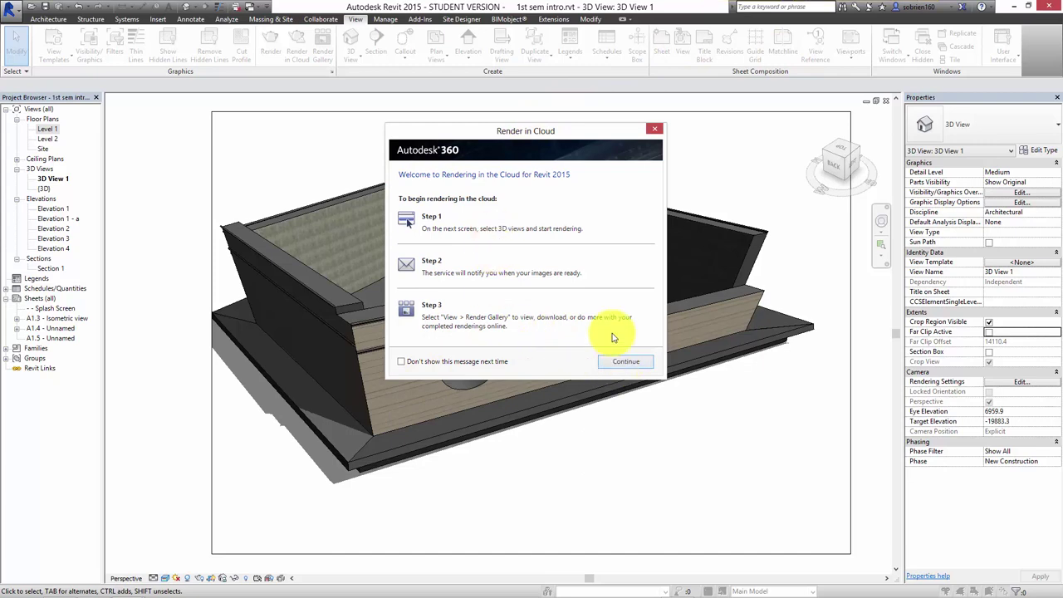
{"action": "left_click", "coordinate": [621, 360]}
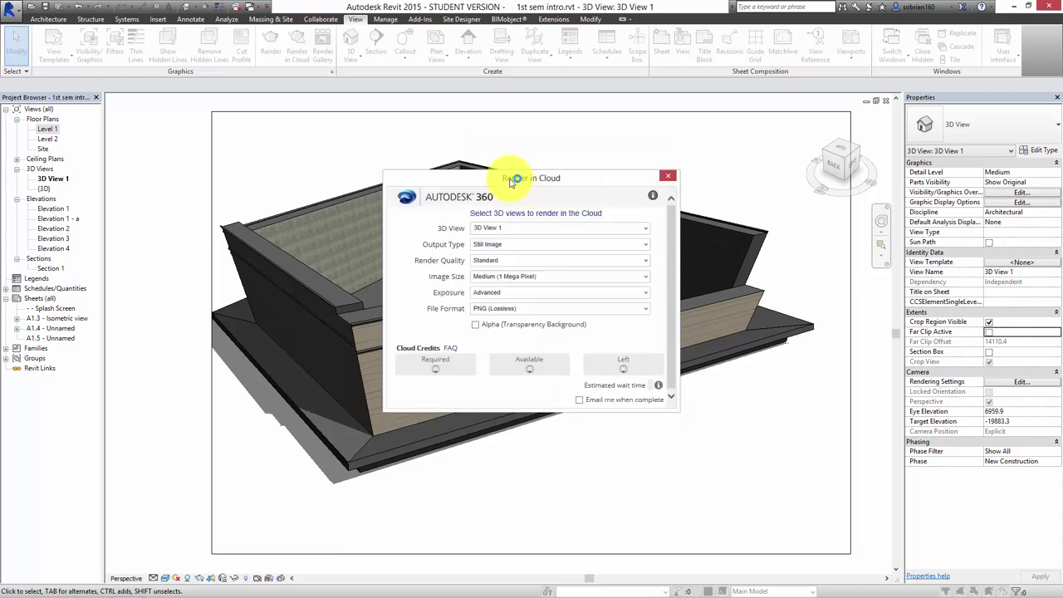
{"action": "left_click_drag", "start_coordinate": [511, 181], "coordinate": [481, 158]}
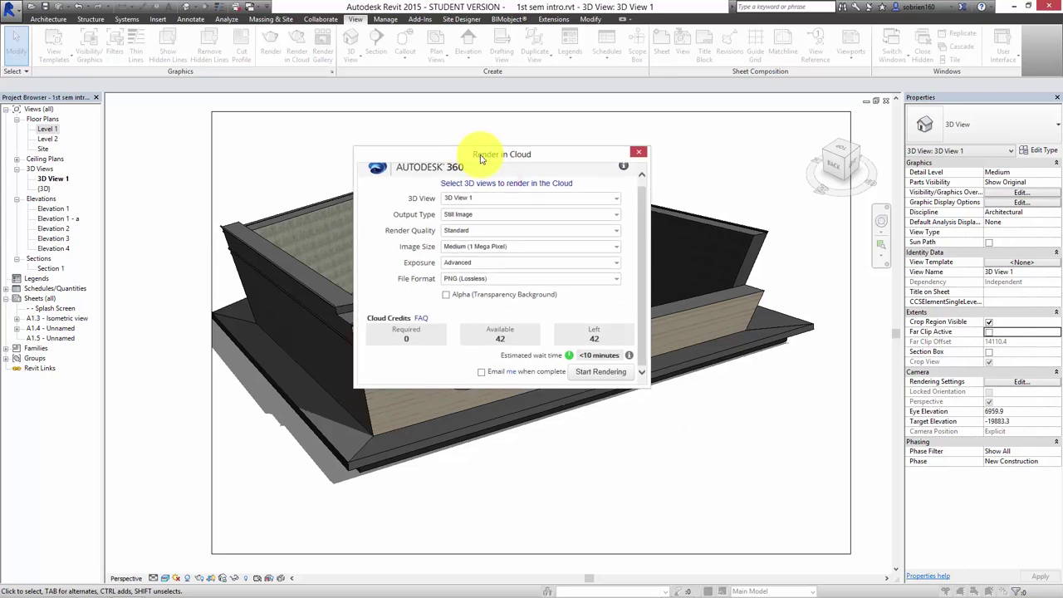
{"action": "left_click", "coordinate": [485, 157]}
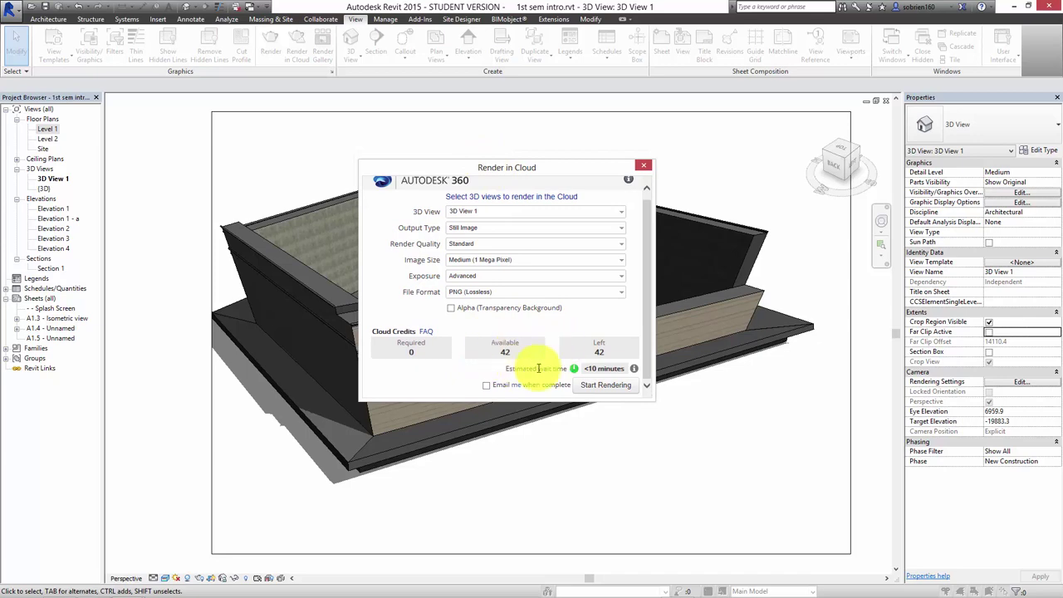
- Reposition the cloud render settings dialog and review the available output types, keeping Still Image
{"action": "left_click_drag", "start_coordinate": [510, 161], "coordinate": [487, 147]}
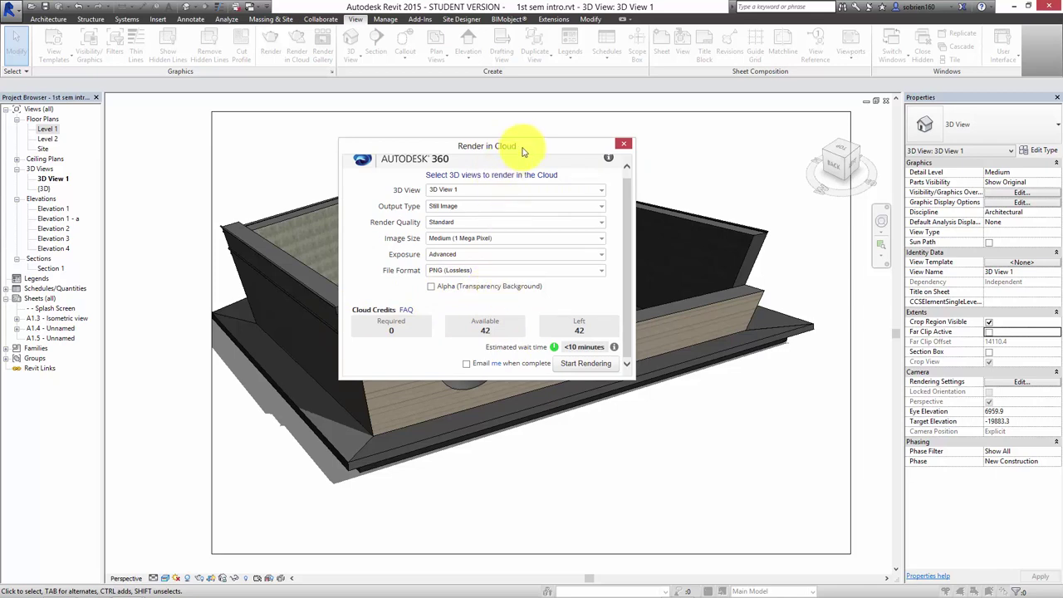
{"action": "left_click_drag", "start_coordinate": [523, 148], "coordinate": [549, 126]}
{"action": "left_click_drag", "start_coordinate": [554, 143], "coordinate": [544, 168]}
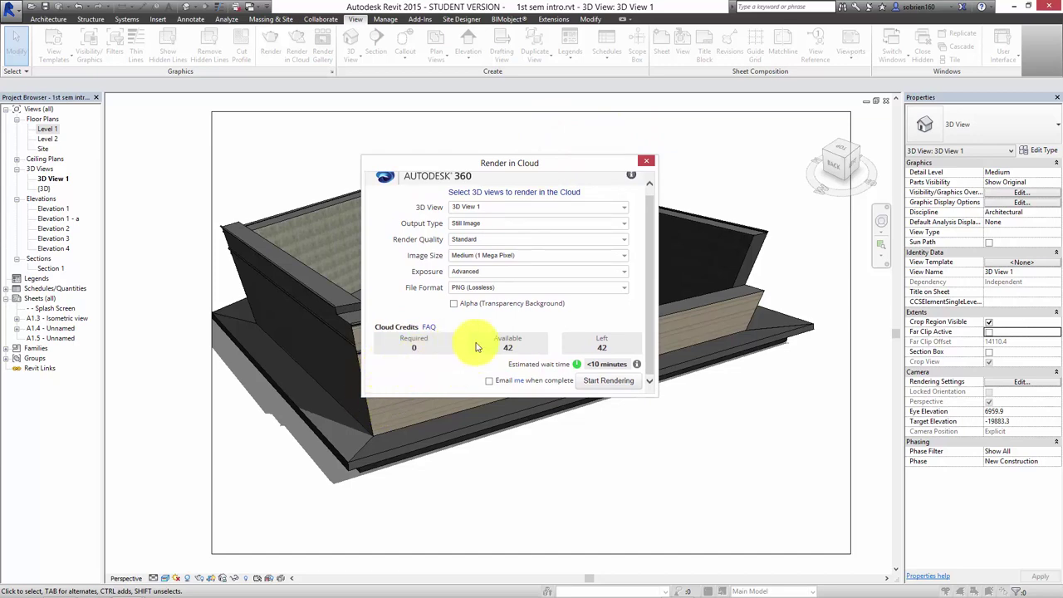
{"action": "left_click", "coordinate": [488, 225]}
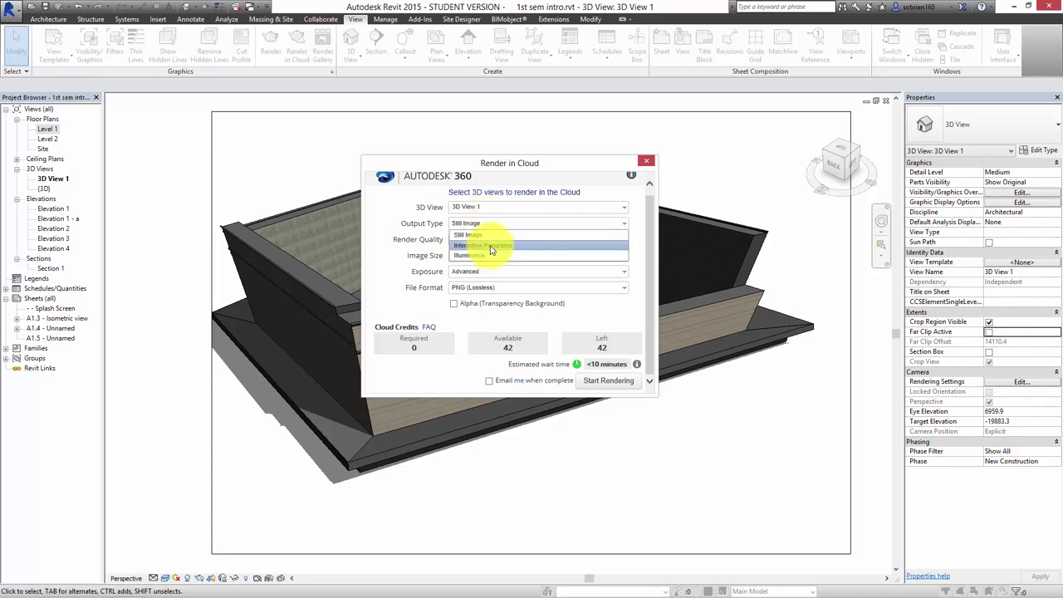
{"action": "left_click", "coordinate": [379, 265]}
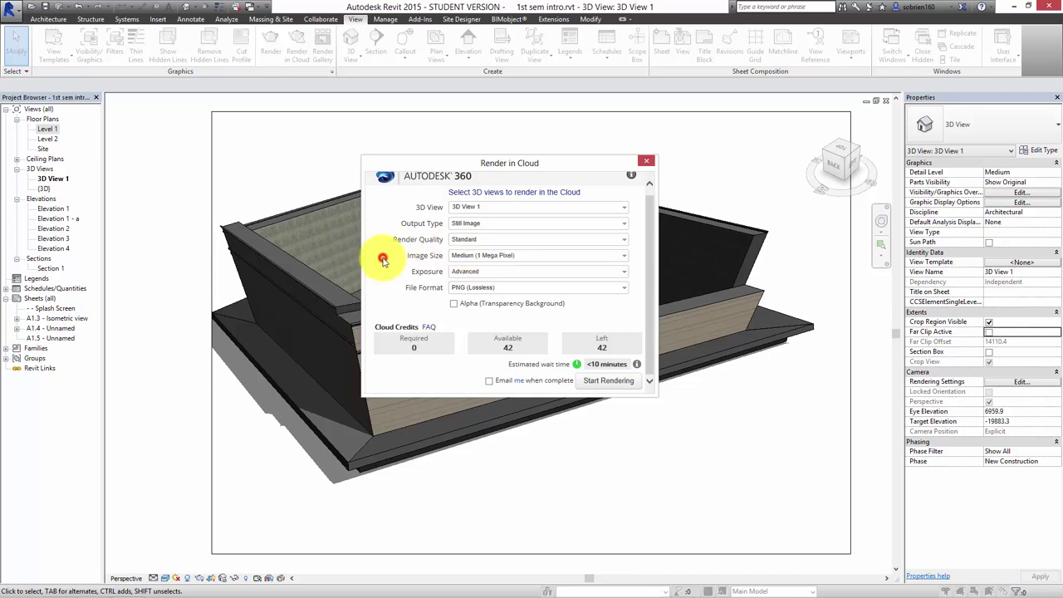
- Set the cloud render quality to Final and the image size to Large (2.25 Mega Pixel)
{"action": "left_click", "coordinate": [454, 240]}
{"action": "left_click", "coordinate": [458, 260]}
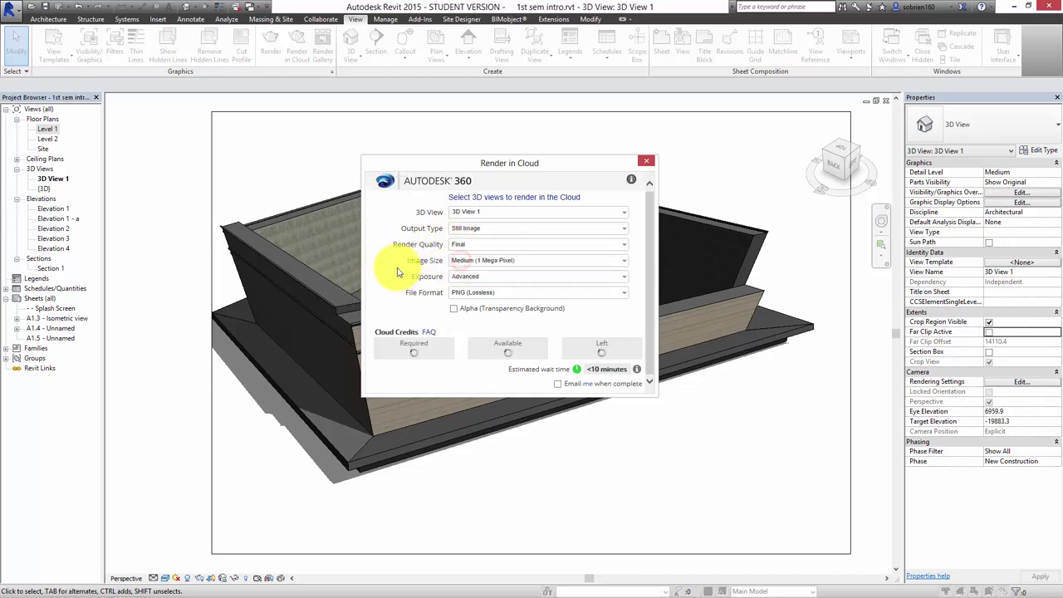
{"action": "left_click", "coordinate": [471, 257]}
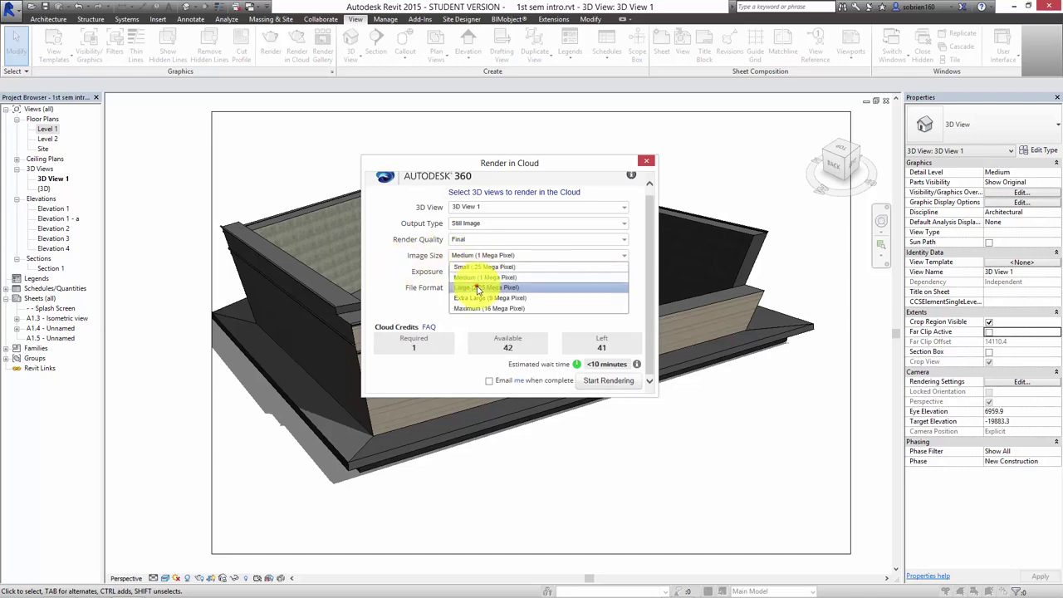
{"action": "left_click", "coordinate": [476, 288]}
{"action": "left_click", "coordinate": [383, 290]}
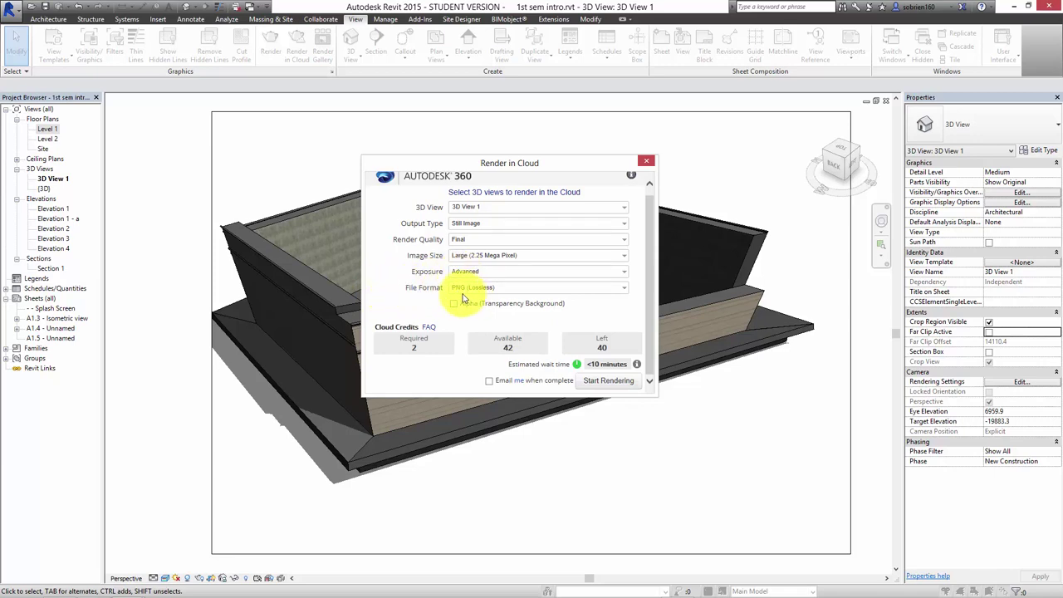
- Request an email on completion, start the cloud rendering of 3D View 1, and let the upload continue in the background
{"action": "left_click", "coordinate": [488, 380]}
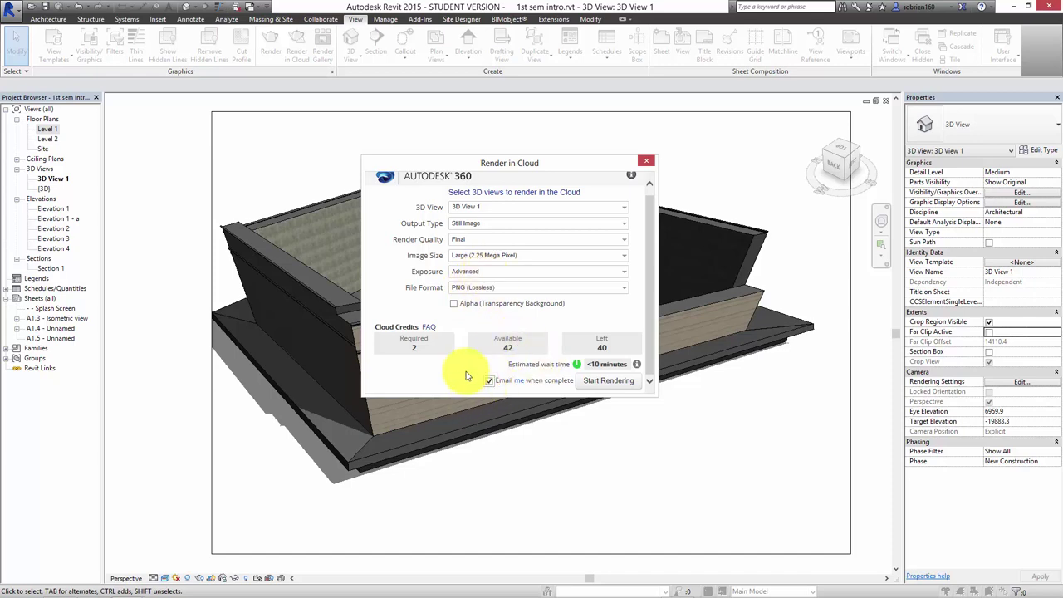
{"action": "left_click", "coordinate": [593, 383]}
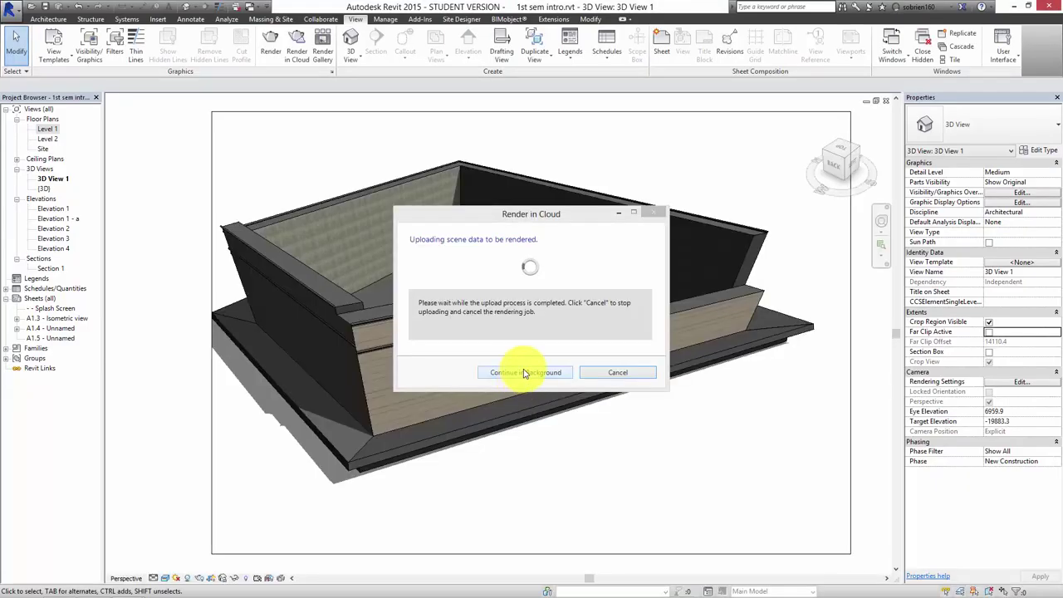
{"action": "left_click", "coordinate": [523, 374]}
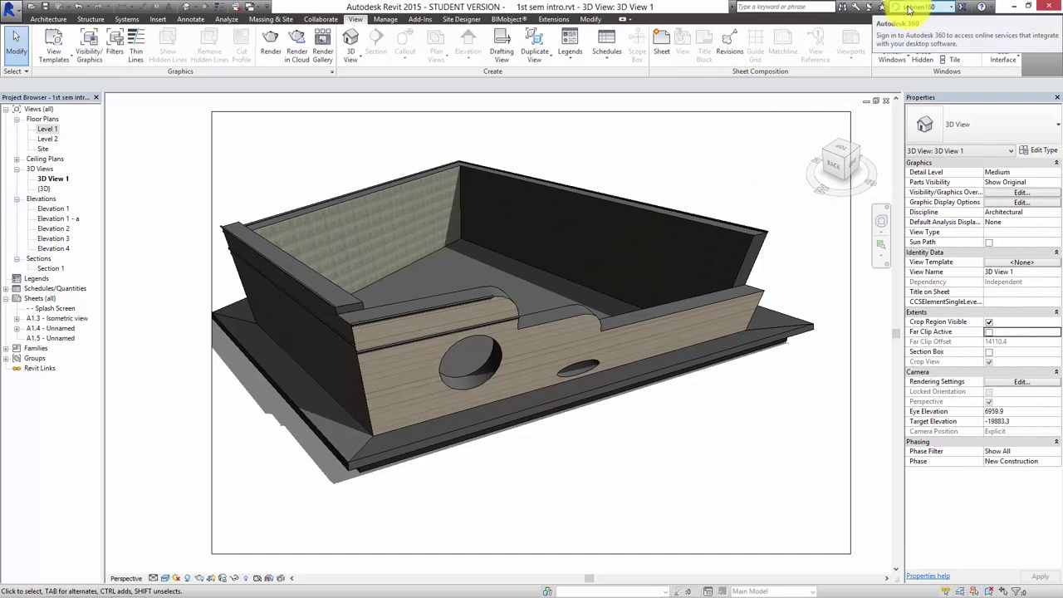
- Check the cloud job's render progress for 1st sem intro.rvt in the Autodesk A360 rendering gallery in the browser
{"action": "left_click", "coordinate": [951, 9]}
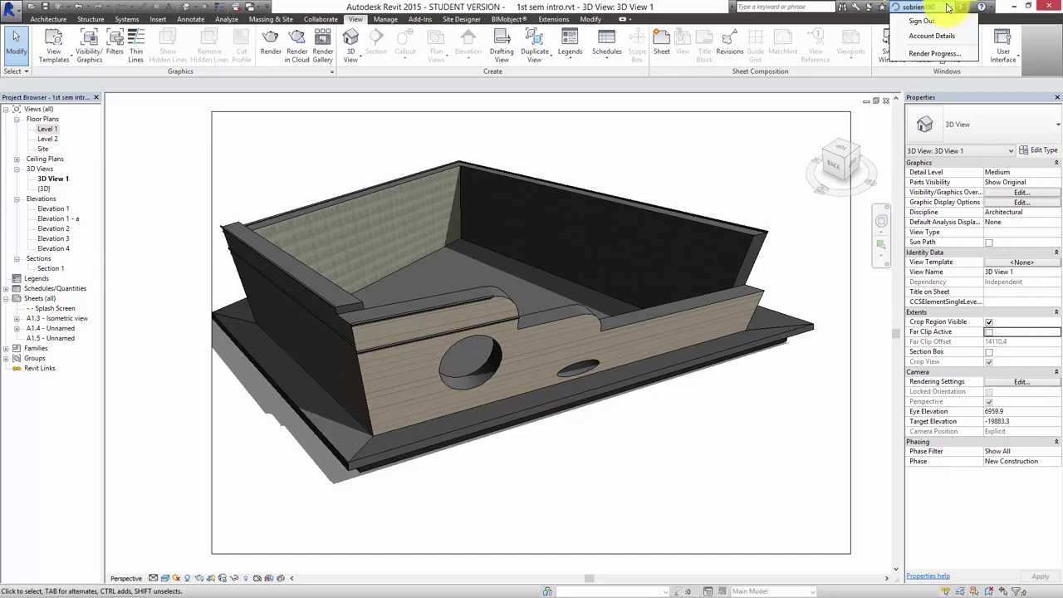
{"action": "left_click", "coordinate": [927, 57]}
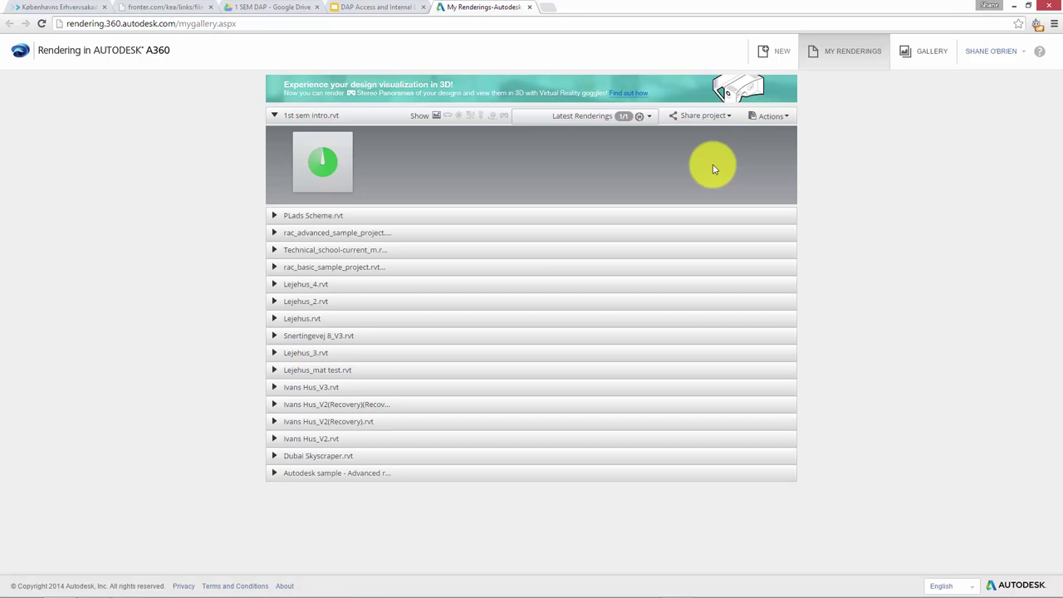
{"action": "mouse_move", "coordinate": [326, 169]}
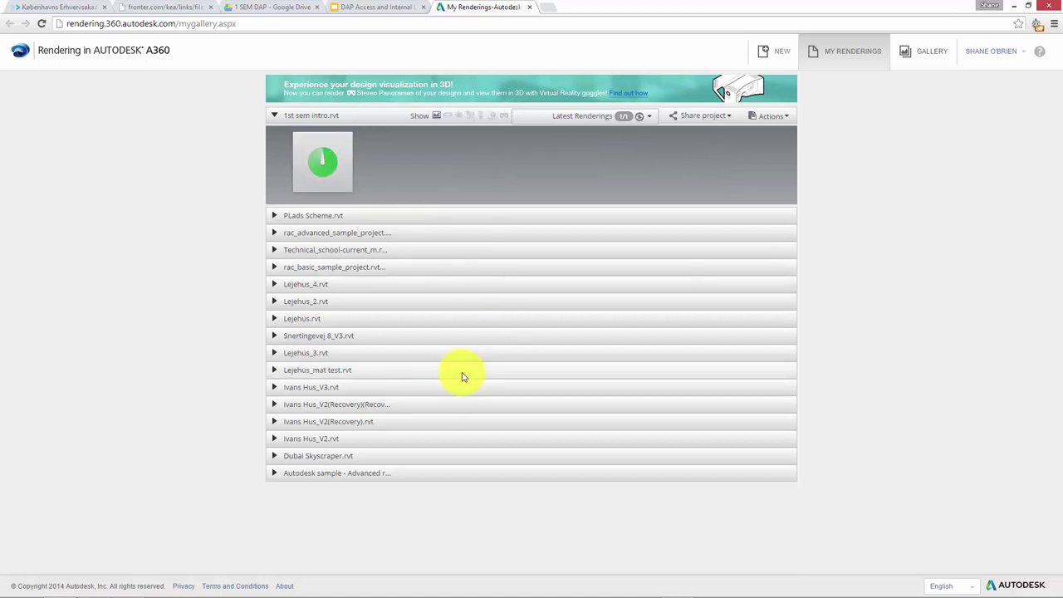
- Expand the Lejehus_4.rvt, Lejehus_2.rvt and Lejehus.rvt projects to view their earlier renderings
{"action": "left_click", "coordinate": [274, 284]}
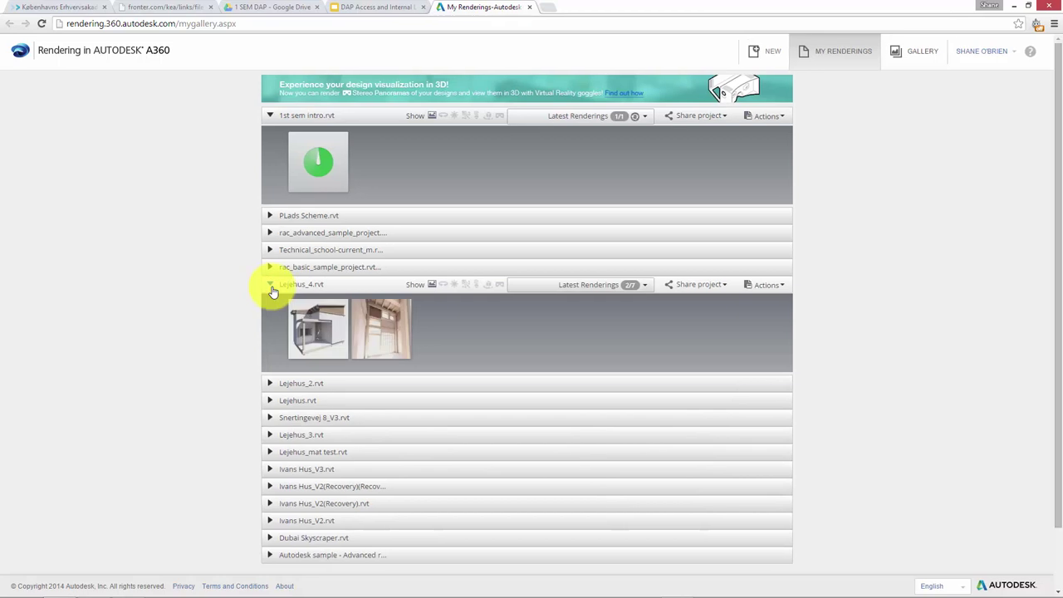
{"action": "left_click", "coordinate": [267, 382]}
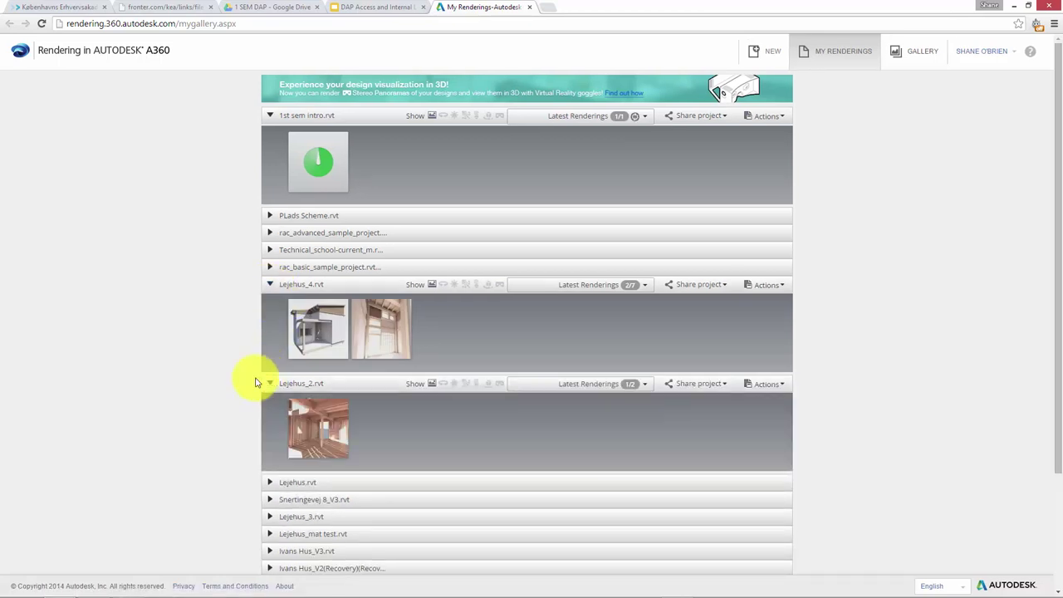
{"action": "left_click", "coordinate": [272, 484]}
{"action": "scroll", "coordinate": [283, 383], "scroll_direction": "down", "scroll_amount": 1}
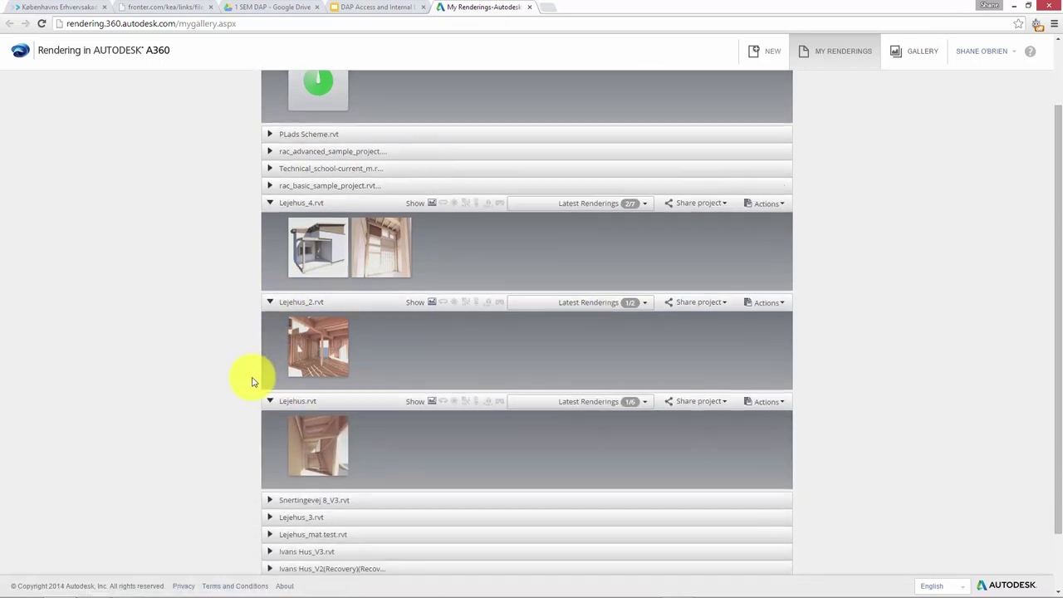
{"action": "scroll", "coordinate": [313, 404], "scroll_direction": "down", "scroll_amount": 1}
{"action": "mouse_move", "coordinate": [332, 391]}
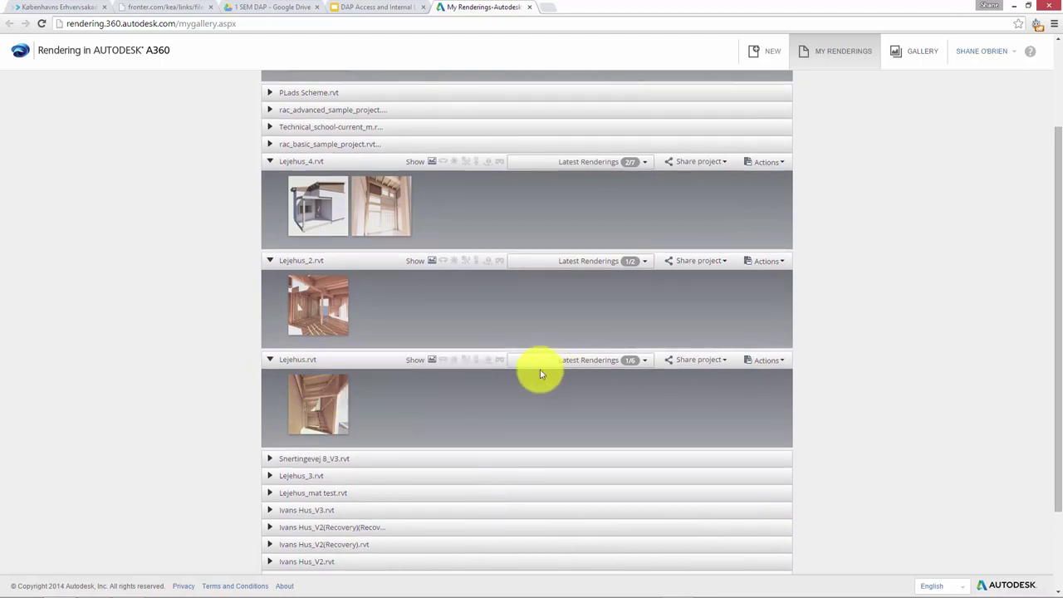
- Show all renderings of the Lejehus.rvt project and check the render details of its thumbnails
{"action": "left_click", "coordinate": [625, 361]}
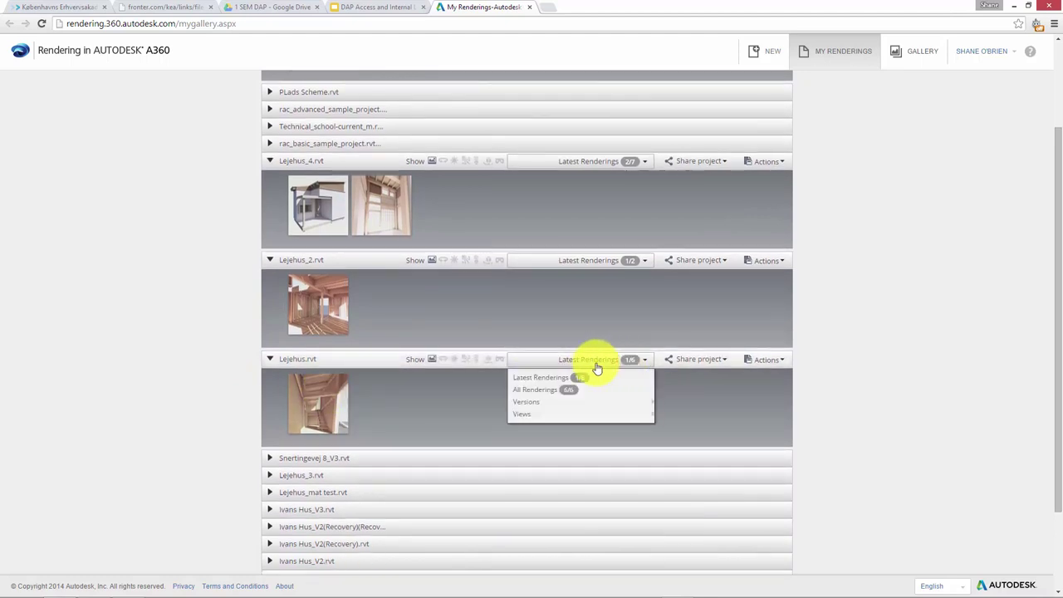
{"action": "left_click", "coordinate": [531, 392]}
{"action": "mouse_move", "coordinate": [508, 413]}
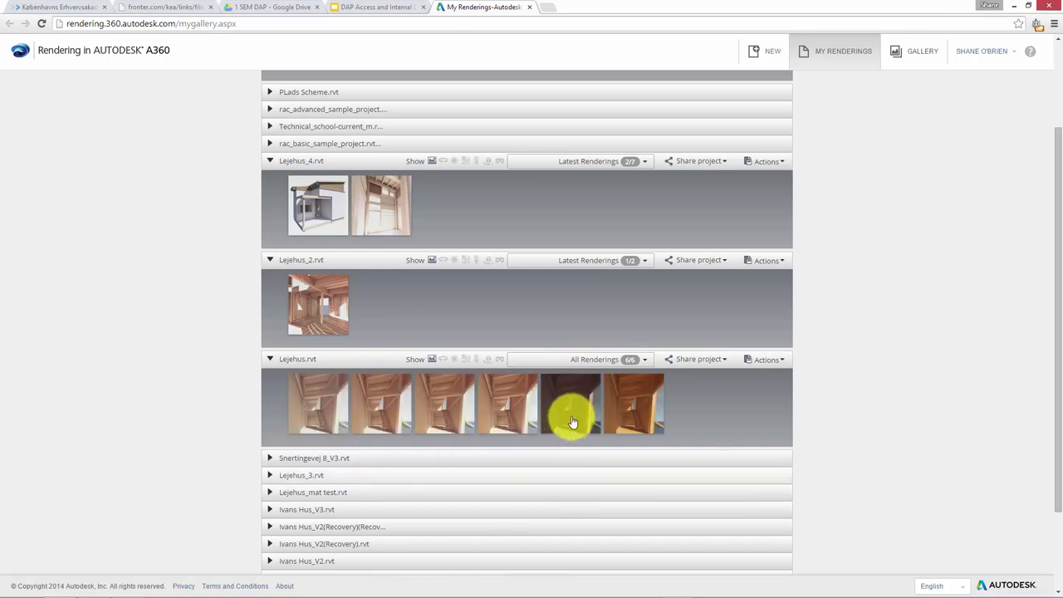
{"action": "mouse_move", "coordinate": [571, 423]}
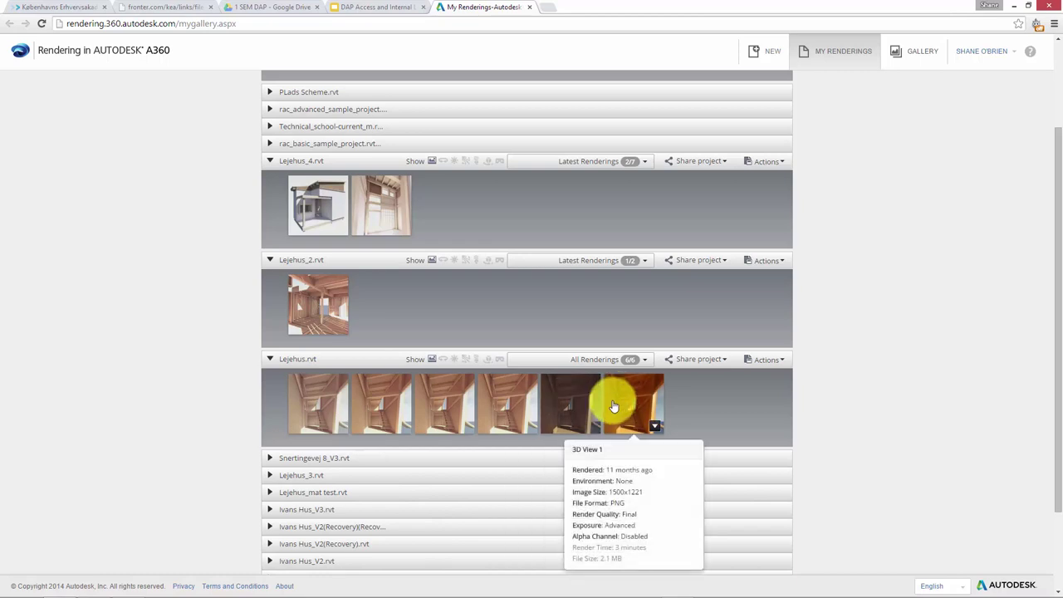
- Open the bright orange rendering of Lejehus.rvt and compare it with the dark customized-exposure version
{"action": "left_click", "coordinate": [625, 418]}
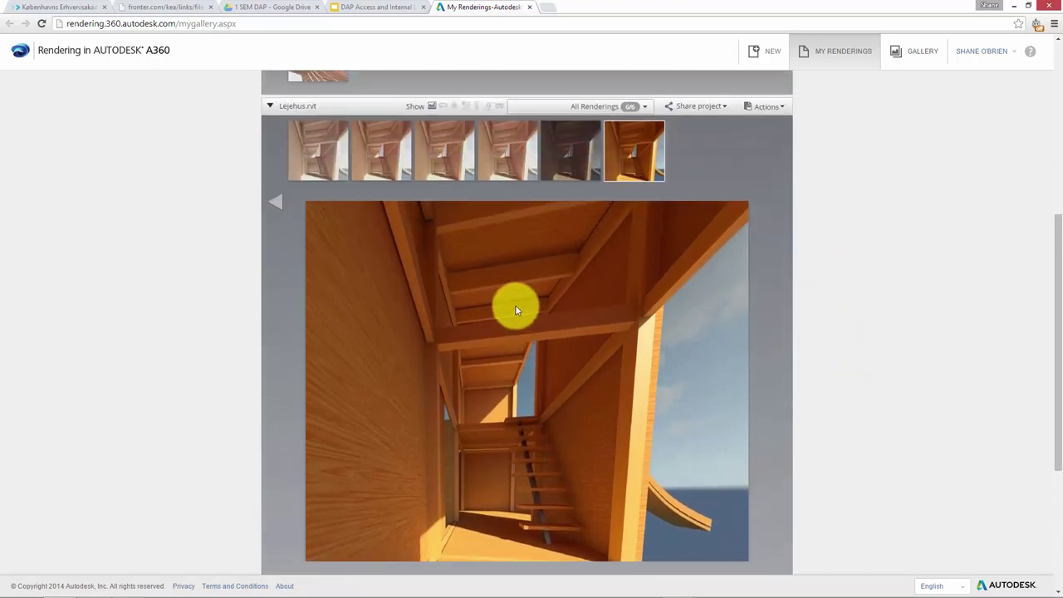
{"action": "left_click_drag", "start_coordinate": [514, 304], "coordinate": [505, 321]}
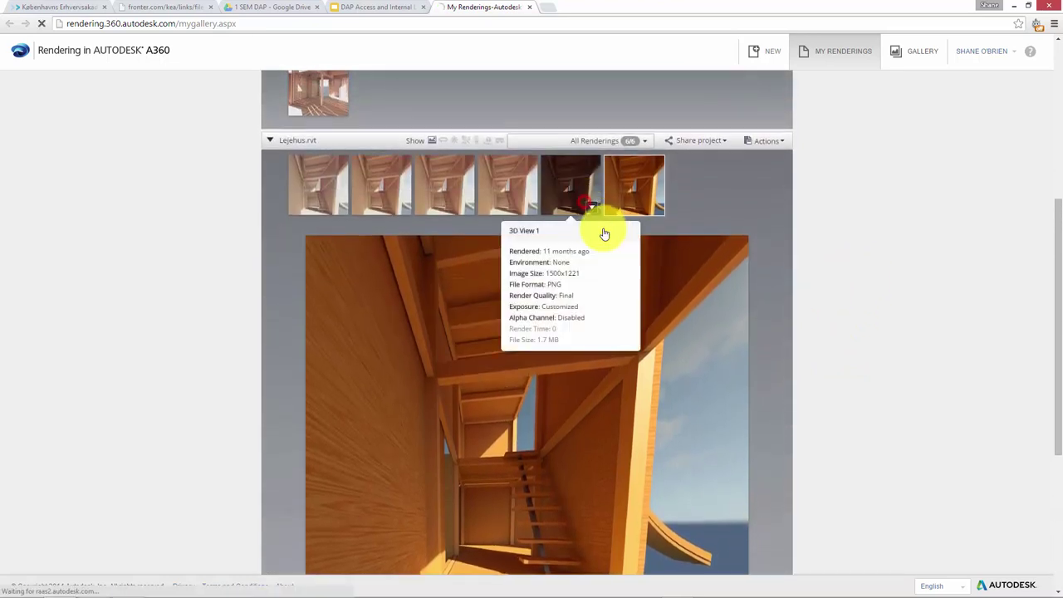
{"action": "left_click", "coordinate": [573, 203]}
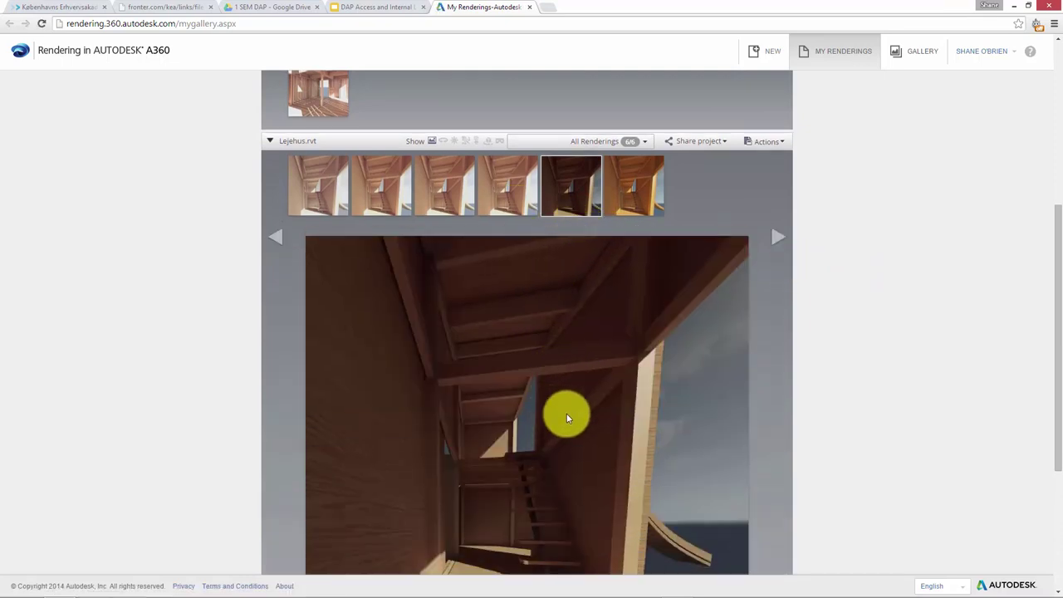
{"action": "scroll", "coordinate": [553, 399], "scroll_direction": "down", "scroll_amount": 2}
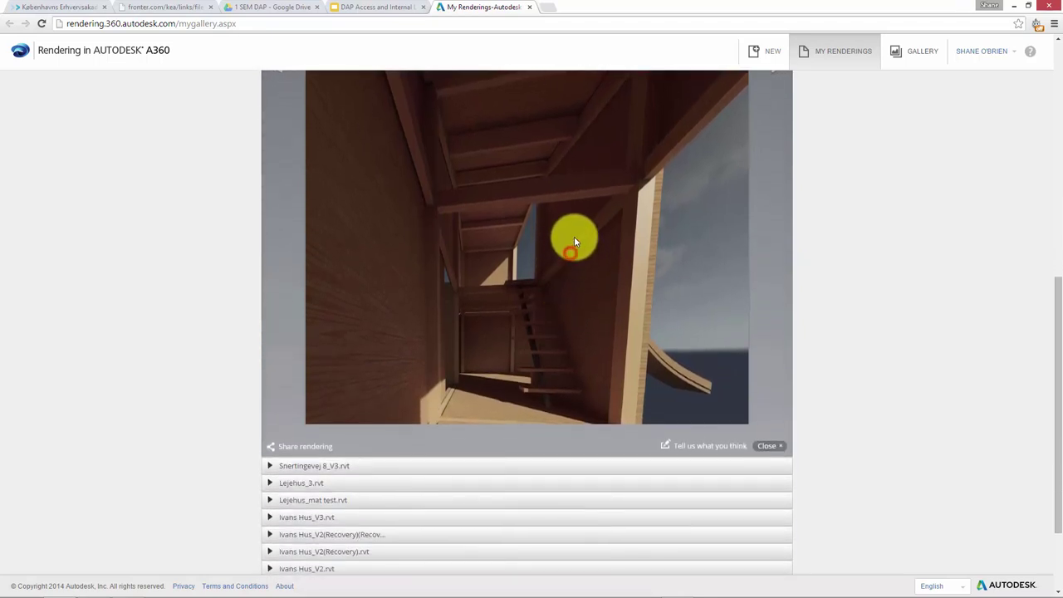
{"action": "left_click_drag", "start_coordinate": [573, 235], "coordinate": [512, 247]}
{"action": "scroll", "coordinate": [821, 221], "scroll_direction": "up", "scroll_amount": 1}
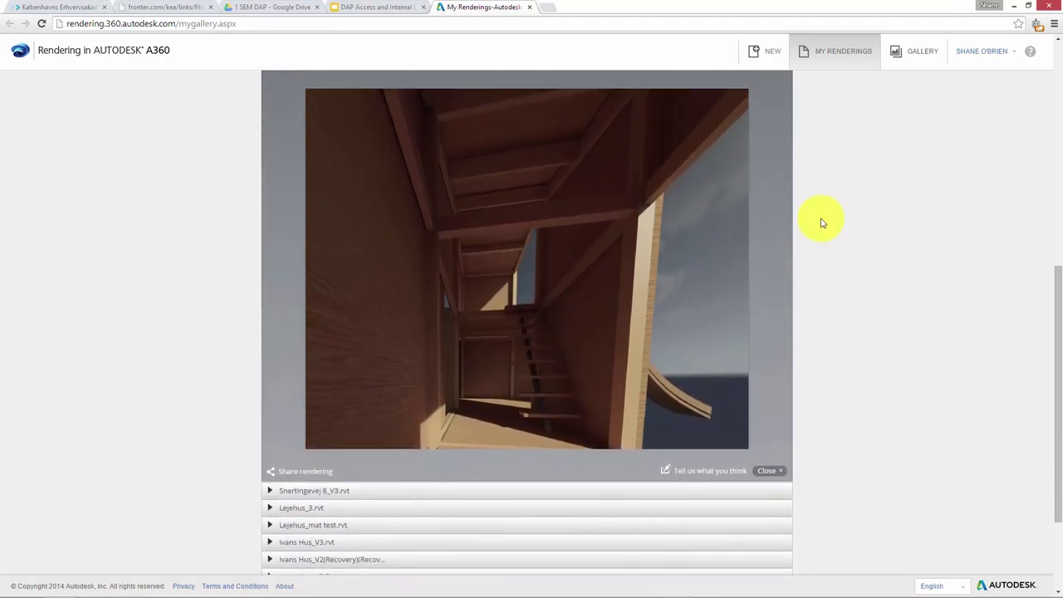
- Expand the Lejehus_3.rvt and Lejehus_mat test.rvt projects, and open the latest rendering of Lejehus_mat test.rvt
{"action": "left_click", "coordinate": [269, 549]}
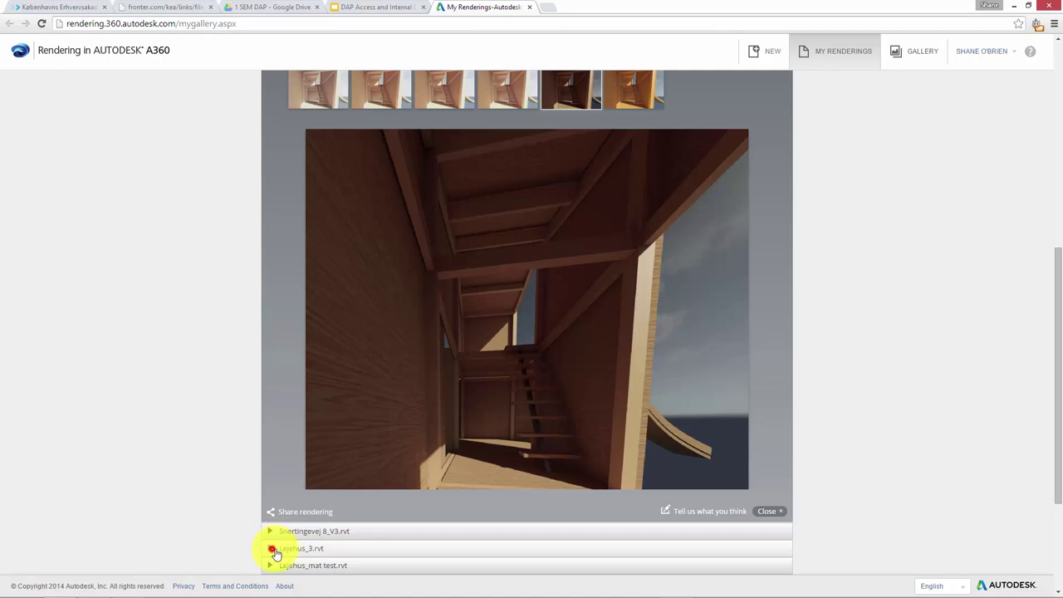
{"action": "scroll", "coordinate": [240, 396], "scroll_direction": "down", "scroll_amount": 3}
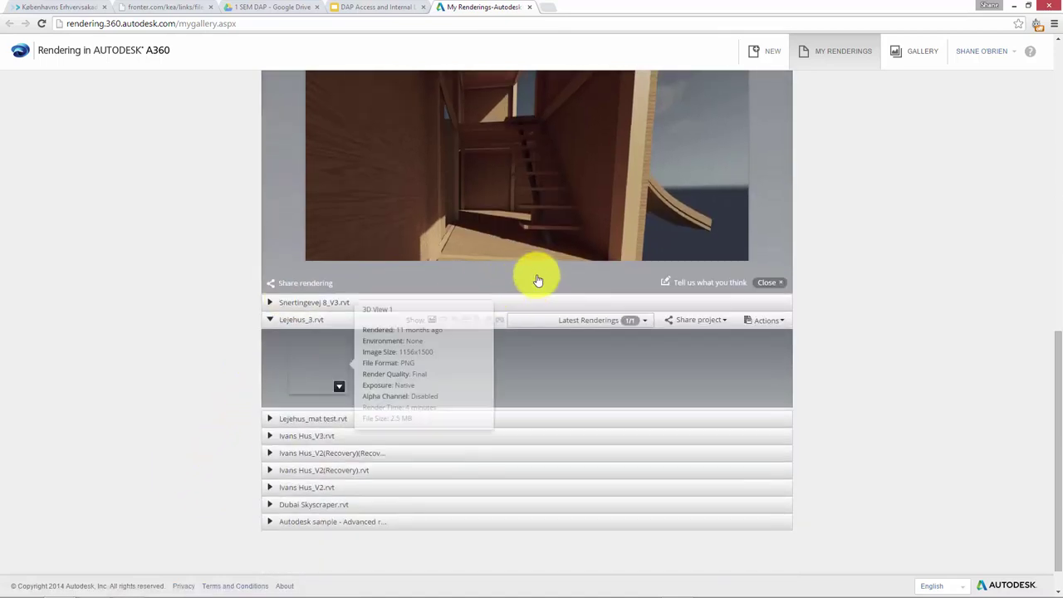
{"action": "left_click", "coordinate": [268, 382]}
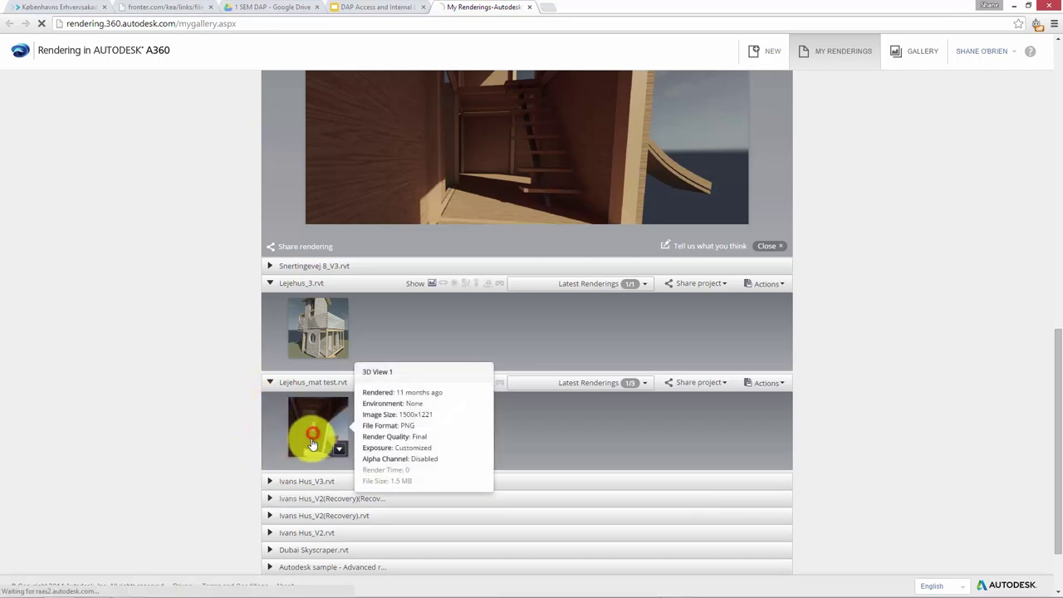
{"action": "left_click", "coordinate": [311, 445]}
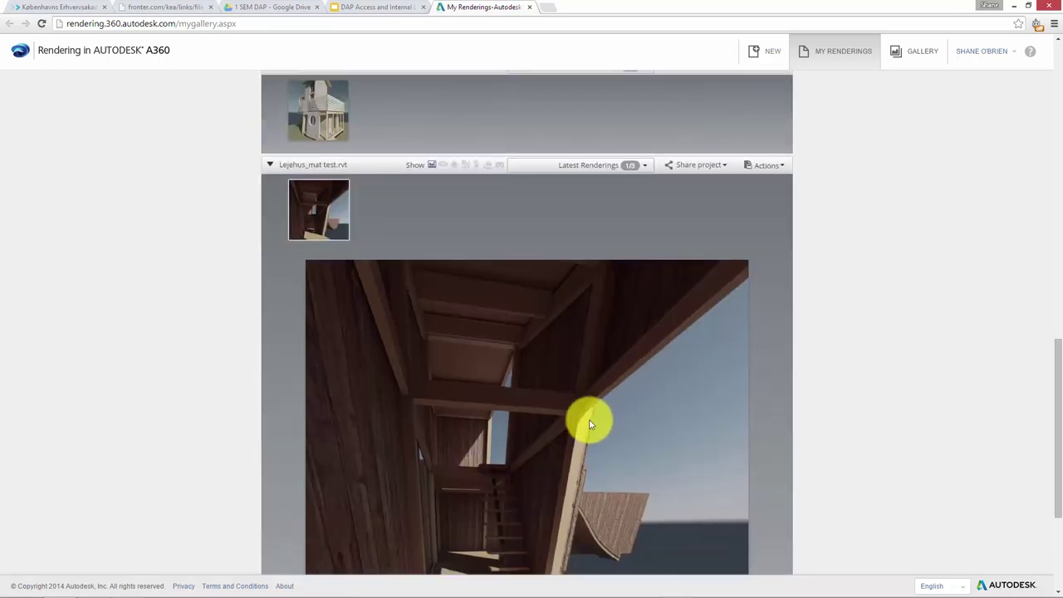
- Show all renderings of Lejehus_mat test.rvt, and open its interactive panorama to look around the timber interior
{"action": "left_click", "coordinate": [635, 166]}
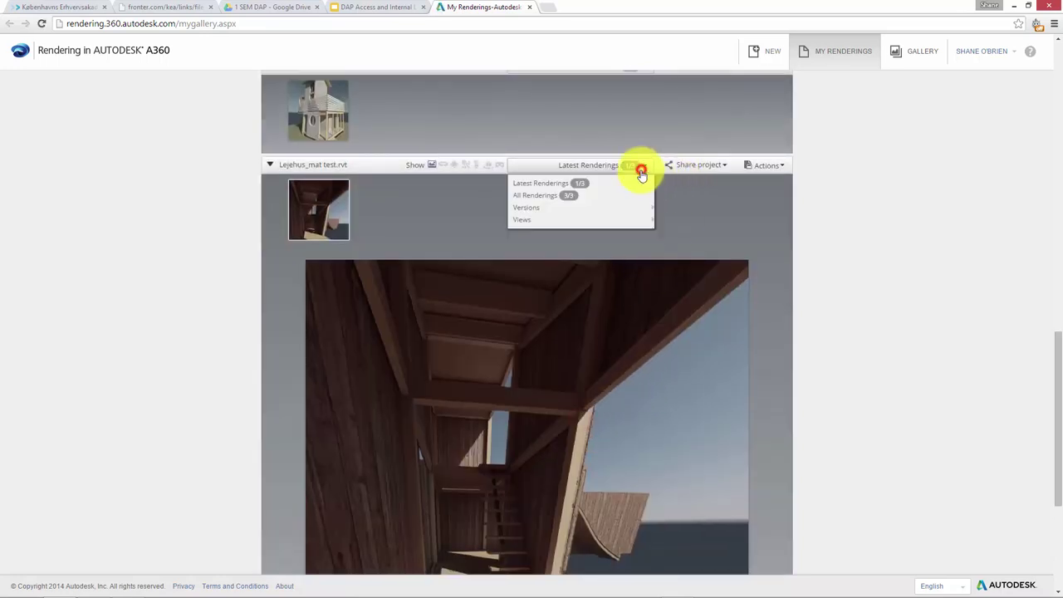
{"action": "left_click", "coordinate": [564, 199]}
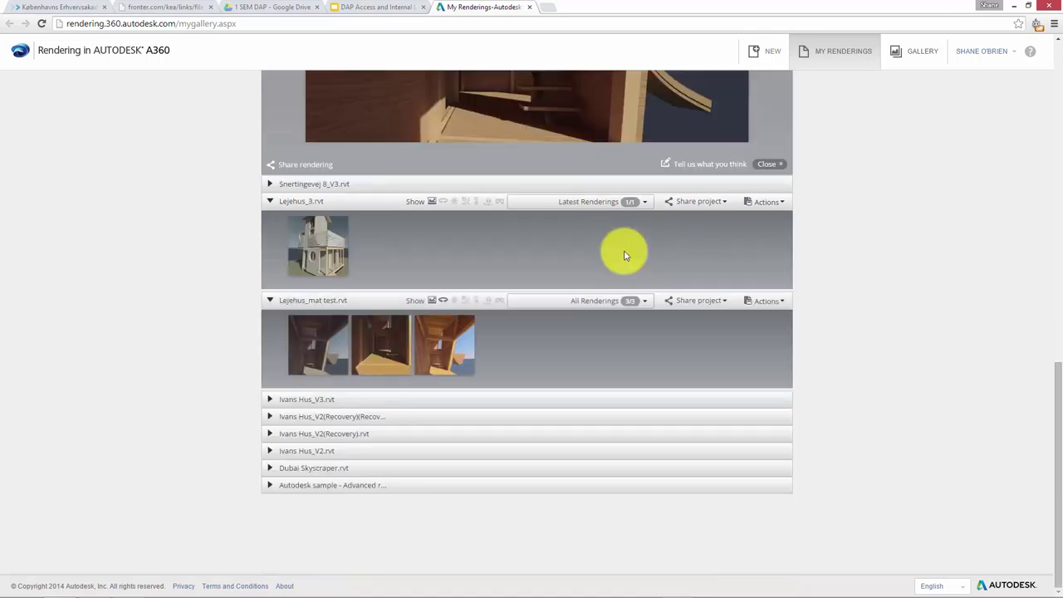
{"action": "left_click", "coordinate": [381, 344]}
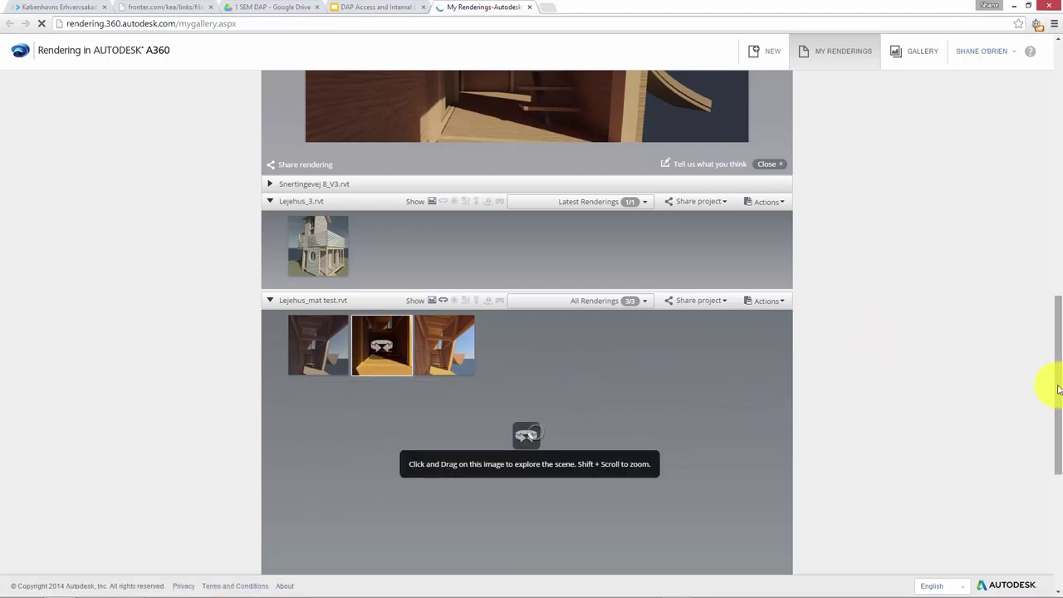
{"action": "left_click_drag", "start_coordinate": [1057, 388], "coordinate": [1057, 475]}
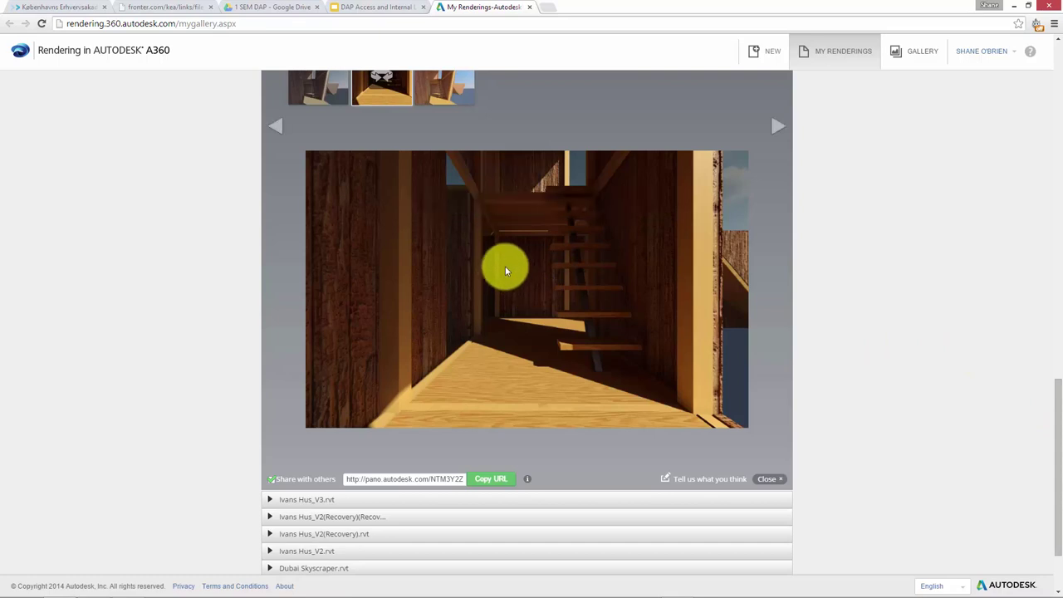
{"action": "left_click_drag", "start_coordinate": [490, 262], "coordinate": [442, 192]}
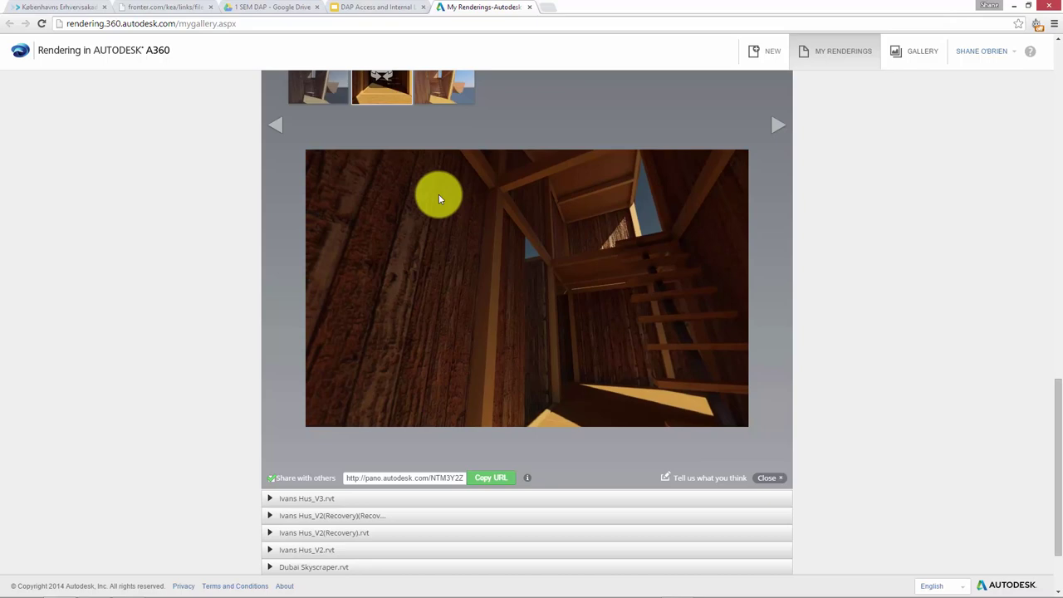
{"action": "mouse_move", "coordinate": [493, 266]}
{"action": "left_mouse_down"}
{"action": "mouse_move", "coordinate": [467, 319]}
{"action": "mouse_move", "coordinate": [499, 317]}
{"action": "mouse_move", "coordinate": [515, 280]}
{"action": "mouse_move", "coordinate": [515, 246]}
{"action": "mouse_move", "coordinate": [503, 252]}
{"action": "left_mouse_up"}
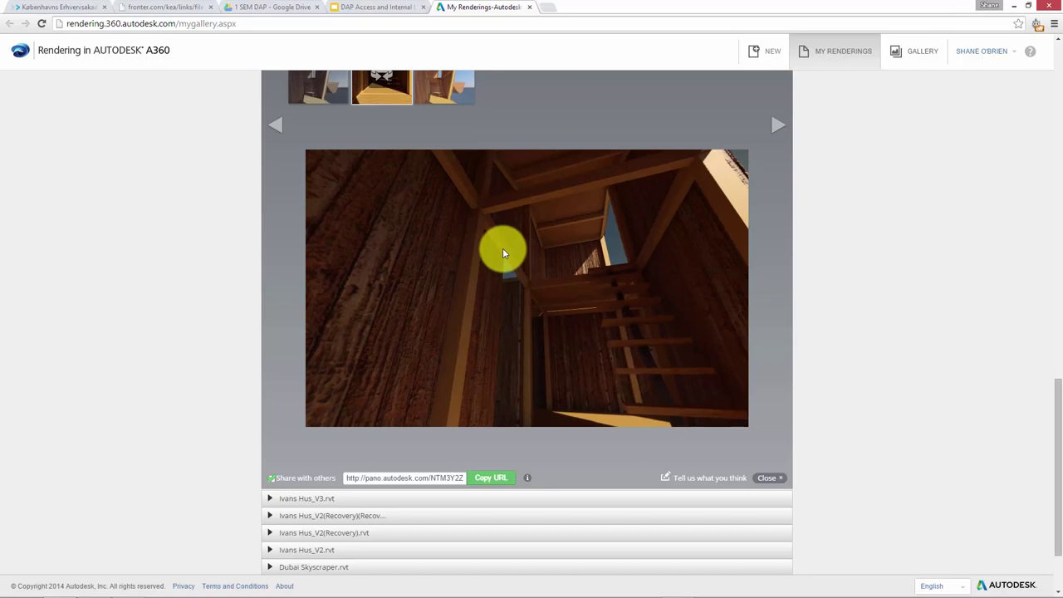
- Turn the Lejehus_mat test.rvt panorama down toward the timber floor beside the stairs
{"action": "left_click_drag", "start_coordinate": [512, 320], "coordinate": [469, 392]}
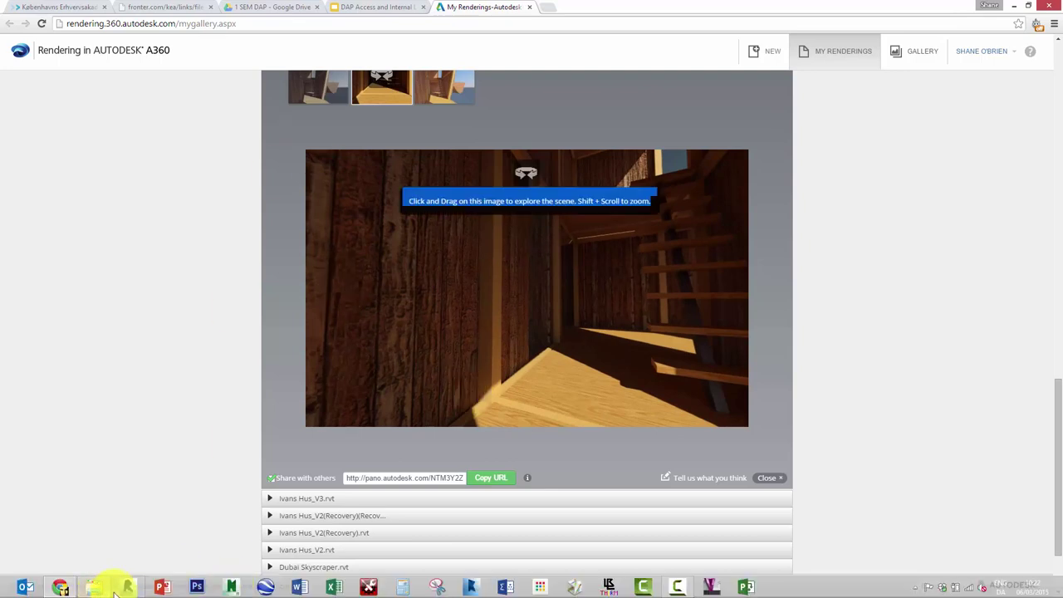
- Switch to Revit, examine the output types available for a cloud rendering of 3D View 1, and close the render settings without starting a rendering
{"action": "left_click", "coordinate": [129, 587]}
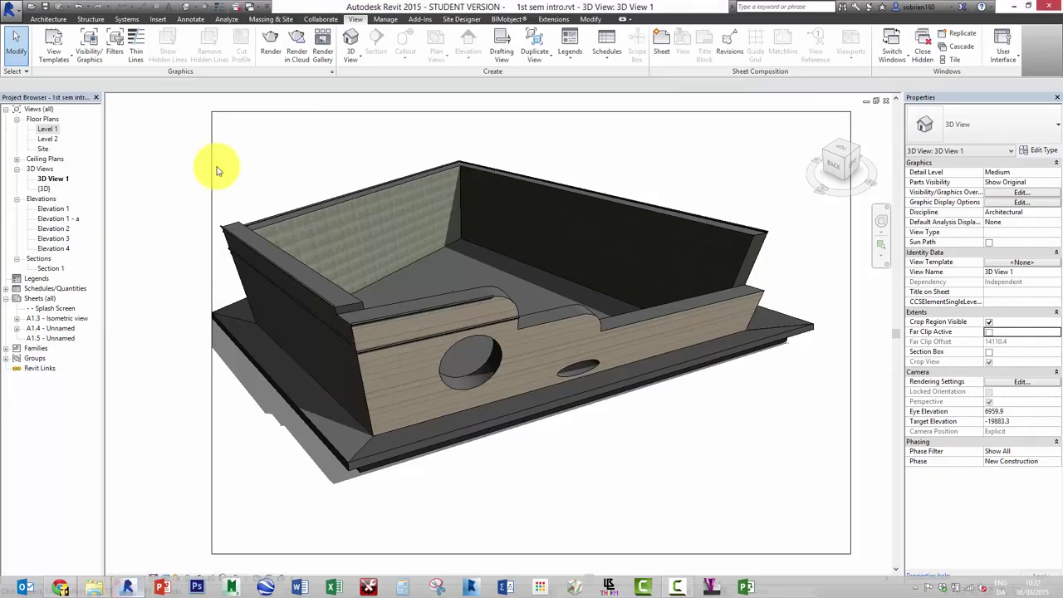
{"action": "left_click", "coordinate": [302, 50]}
{"action": "left_click", "coordinate": [635, 410]}
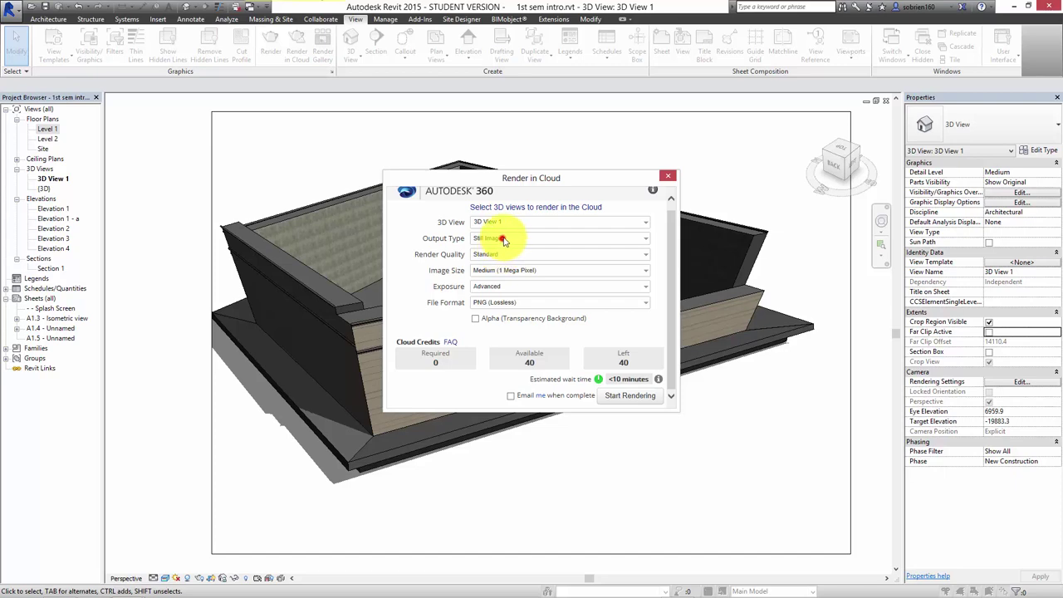
{"action": "left_click", "coordinate": [502, 238]}
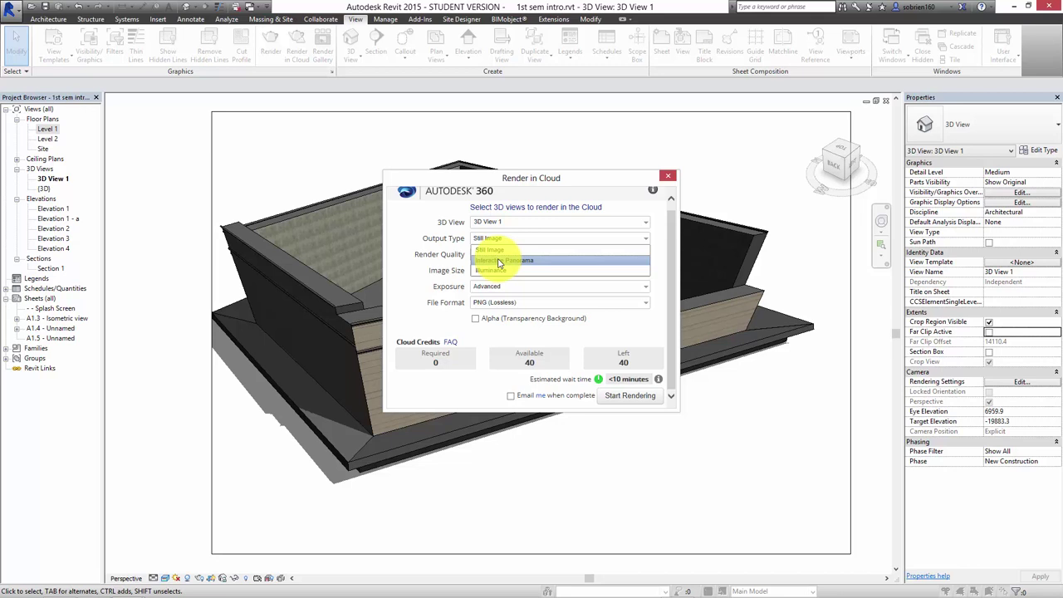
{"action": "left_click_drag", "start_coordinate": [576, 177], "coordinate": [532, 184]}
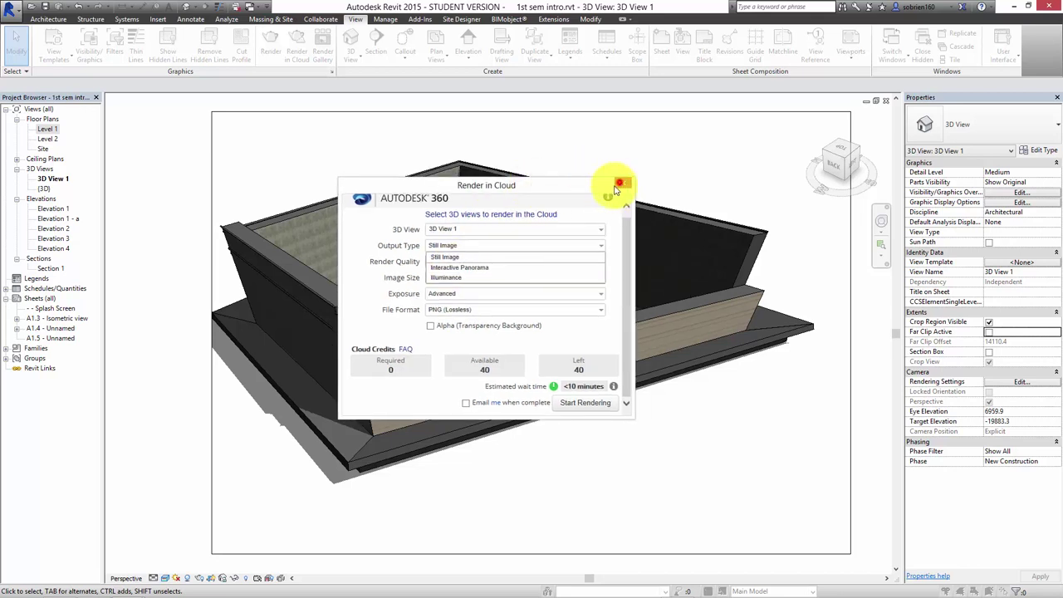
{"action": "left_click", "coordinate": [619, 183]}
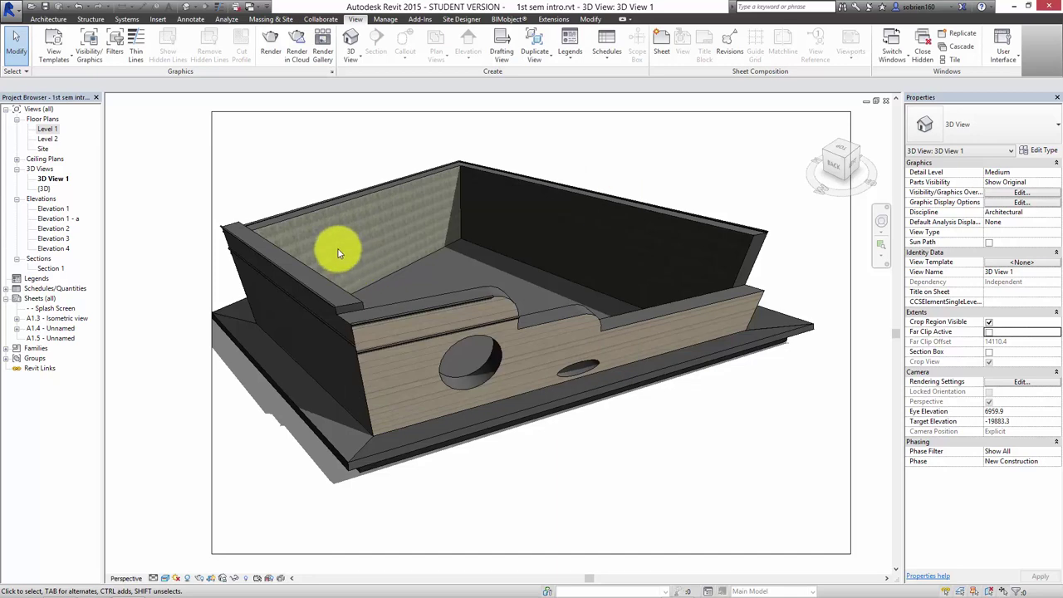
- Switch back to the A360 renderings in Chrome and open the latest rendering of 1st sem intro.rvt
{"action": "mouse_move", "coordinate": [598, 591]}
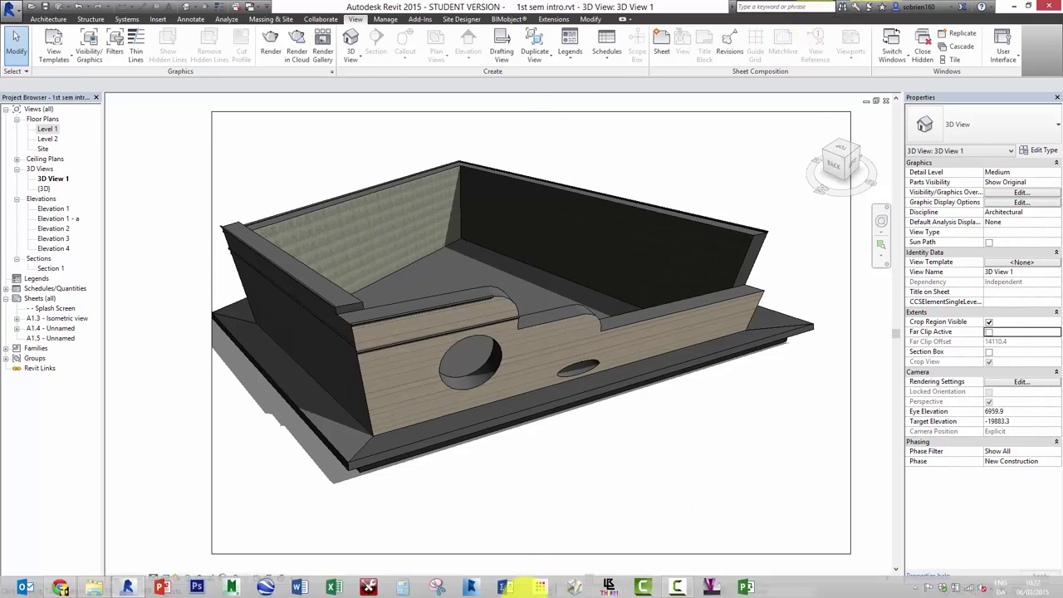
{"action": "left_click", "coordinate": [65, 586]}
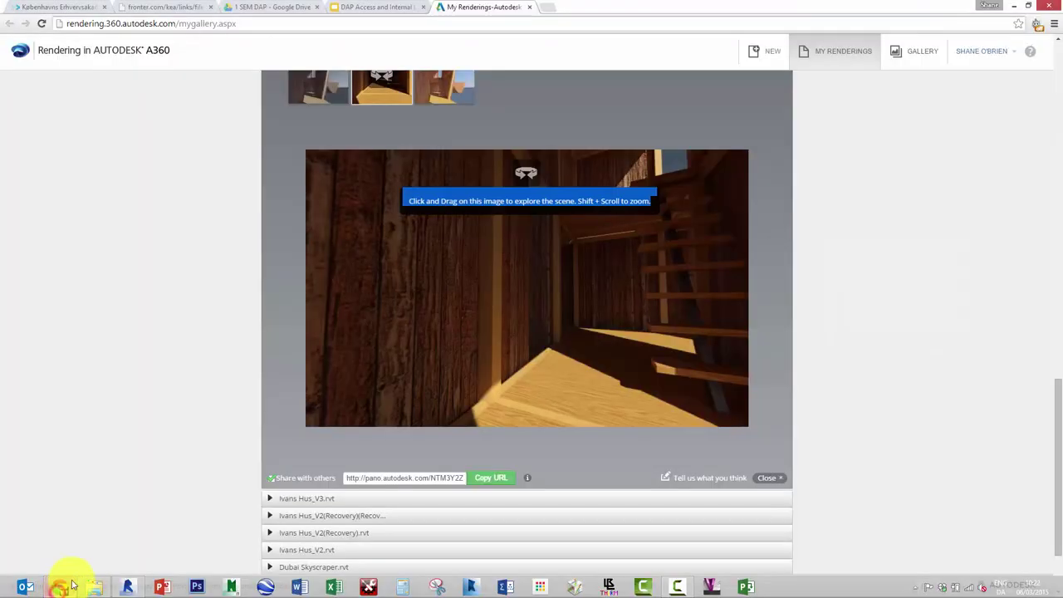
{"action": "scroll", "coordinate": [1033, 214], "scroll_direction": "up", "scroll_amount": 15}
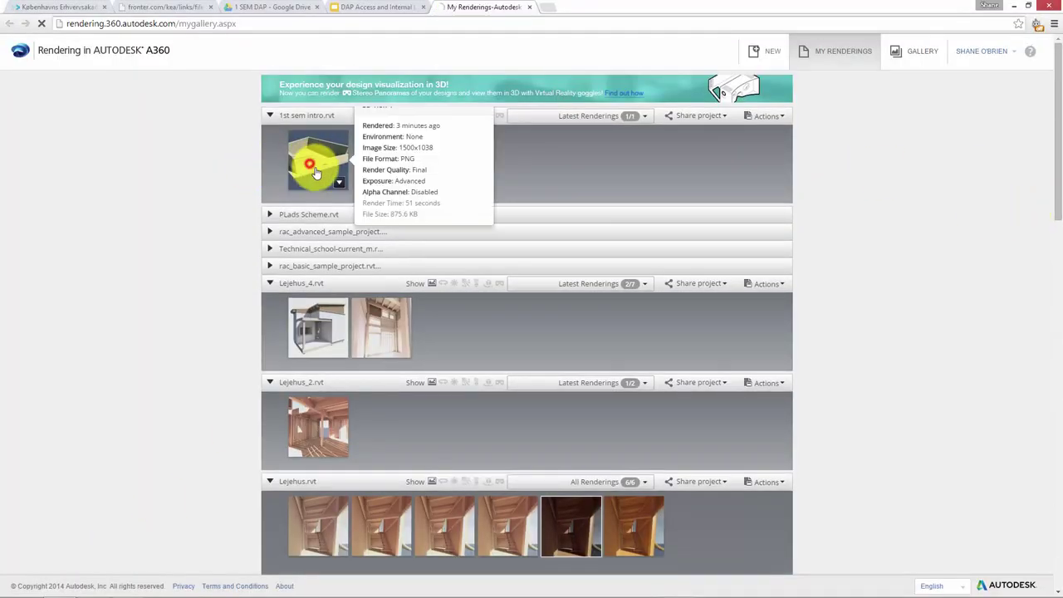
{"action": "left_click", "coordinate": [326, 188]}
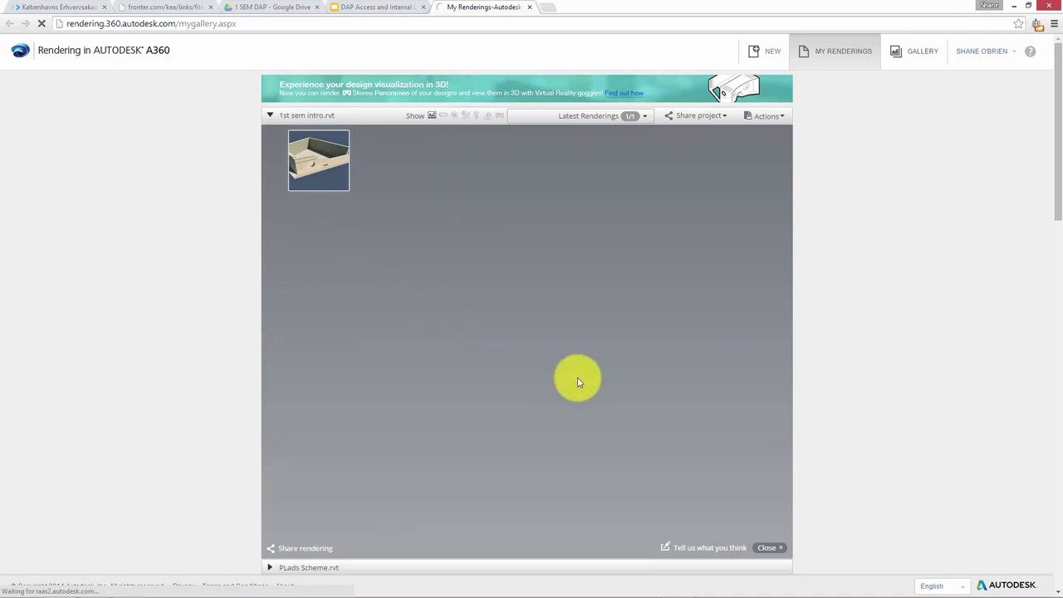